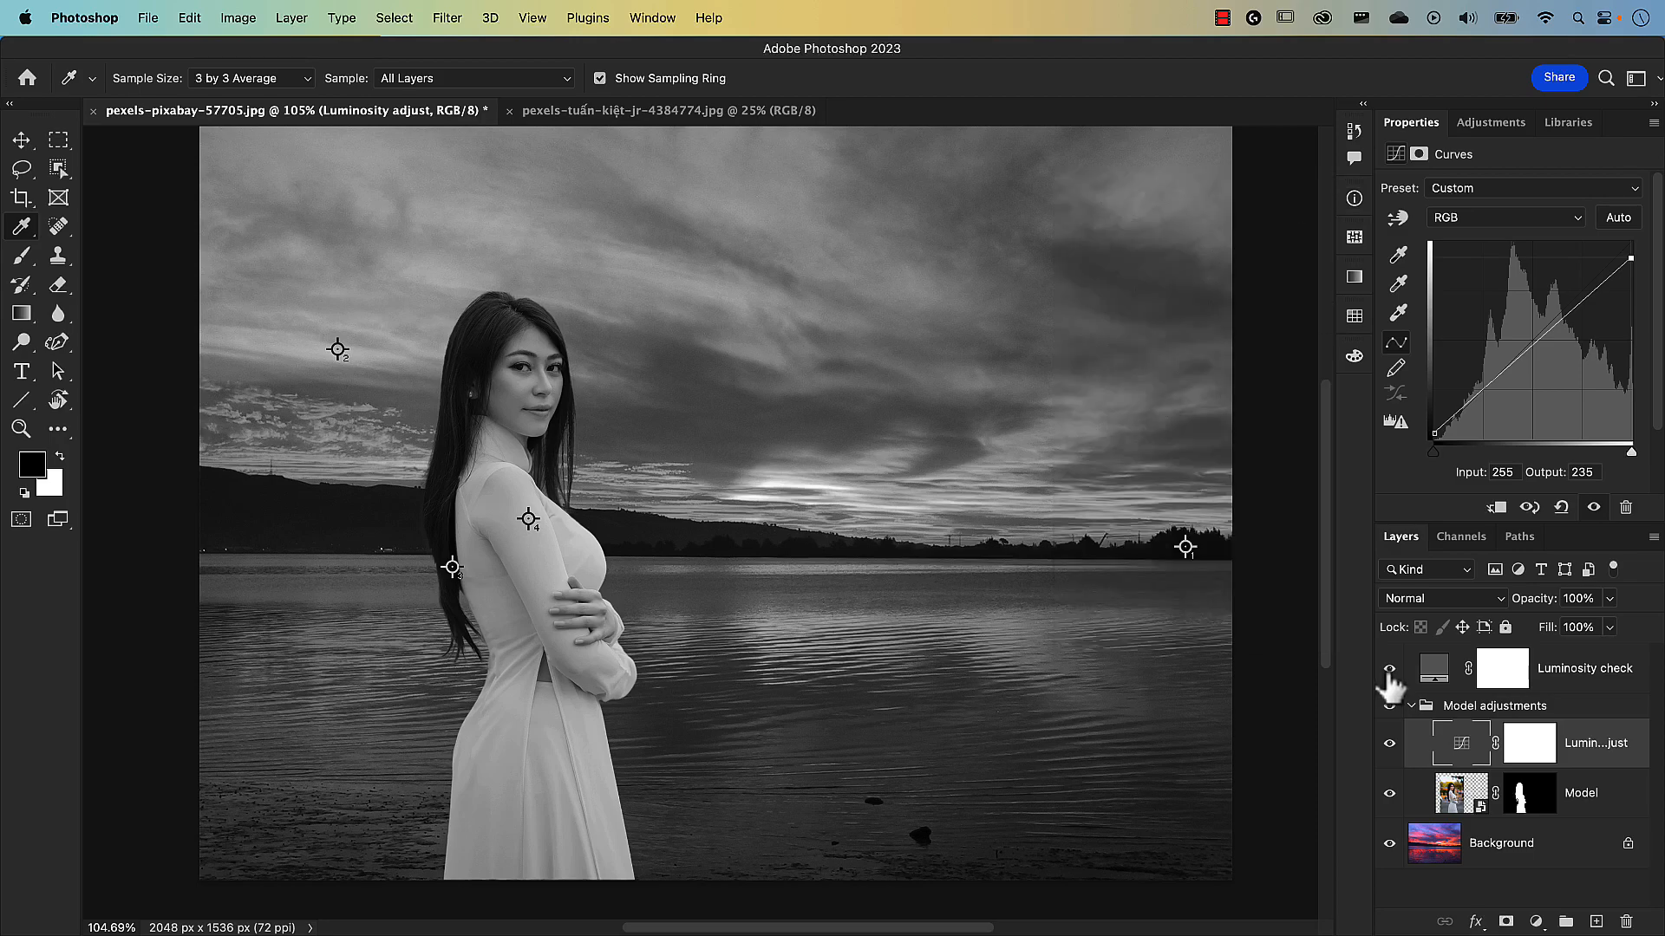
Hide the Luminosity check layer and move the black point of the model's Curves adjustment inward.
click(1389, 668)
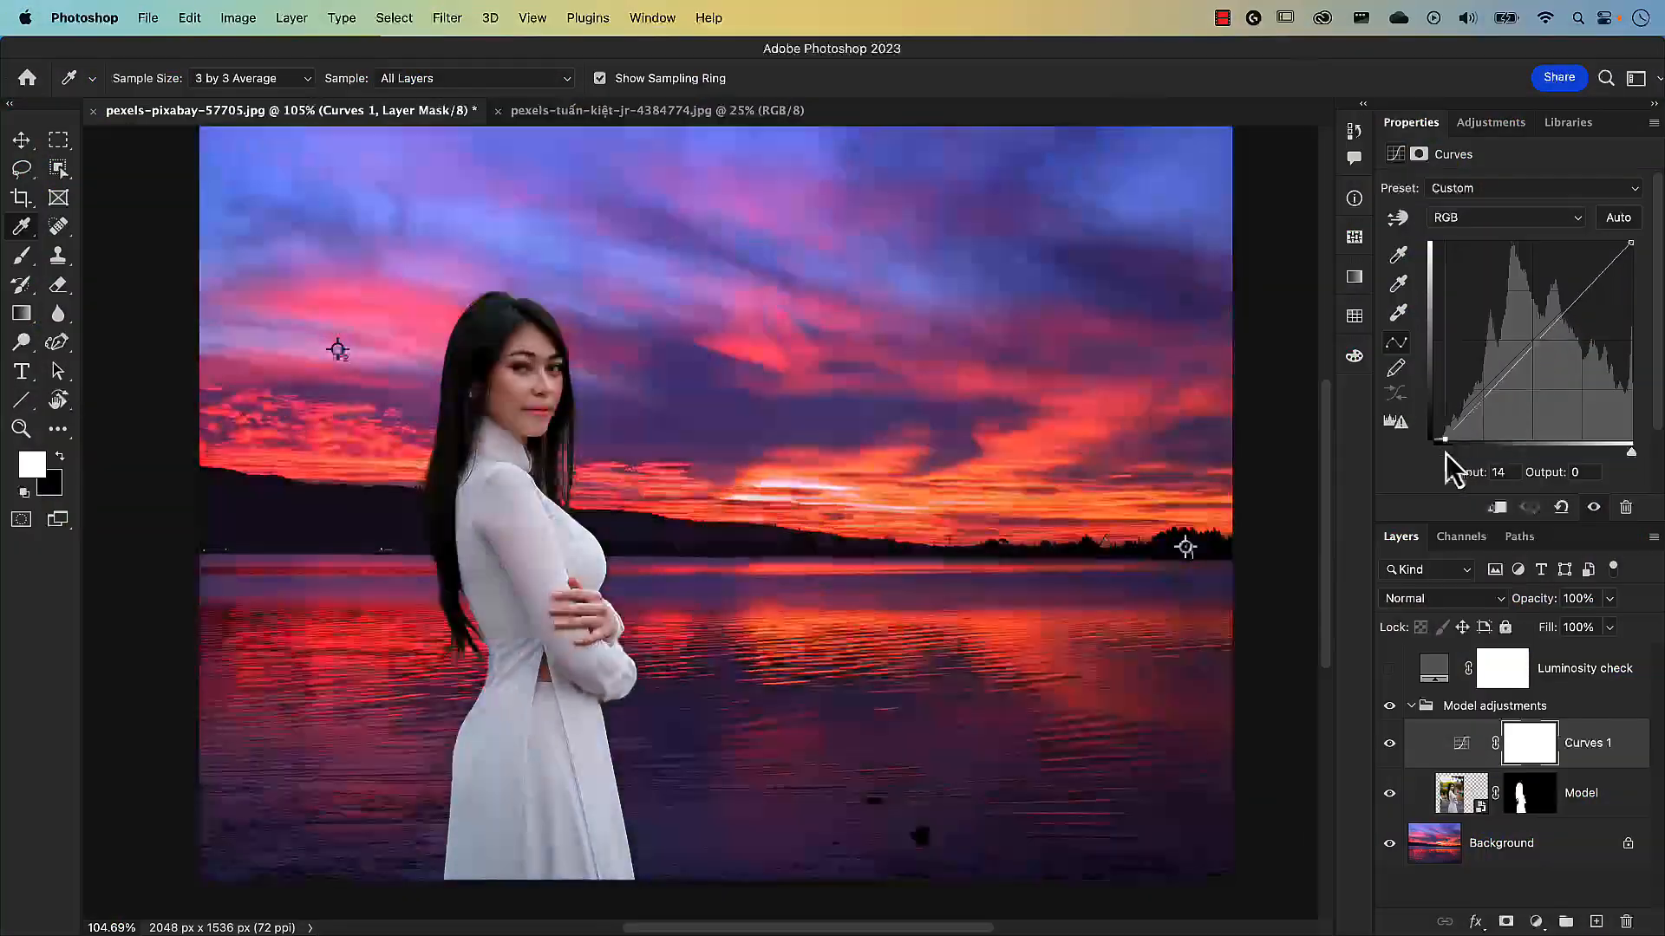
drag(1444, 451, 1535, 453)
click(1446, 707)
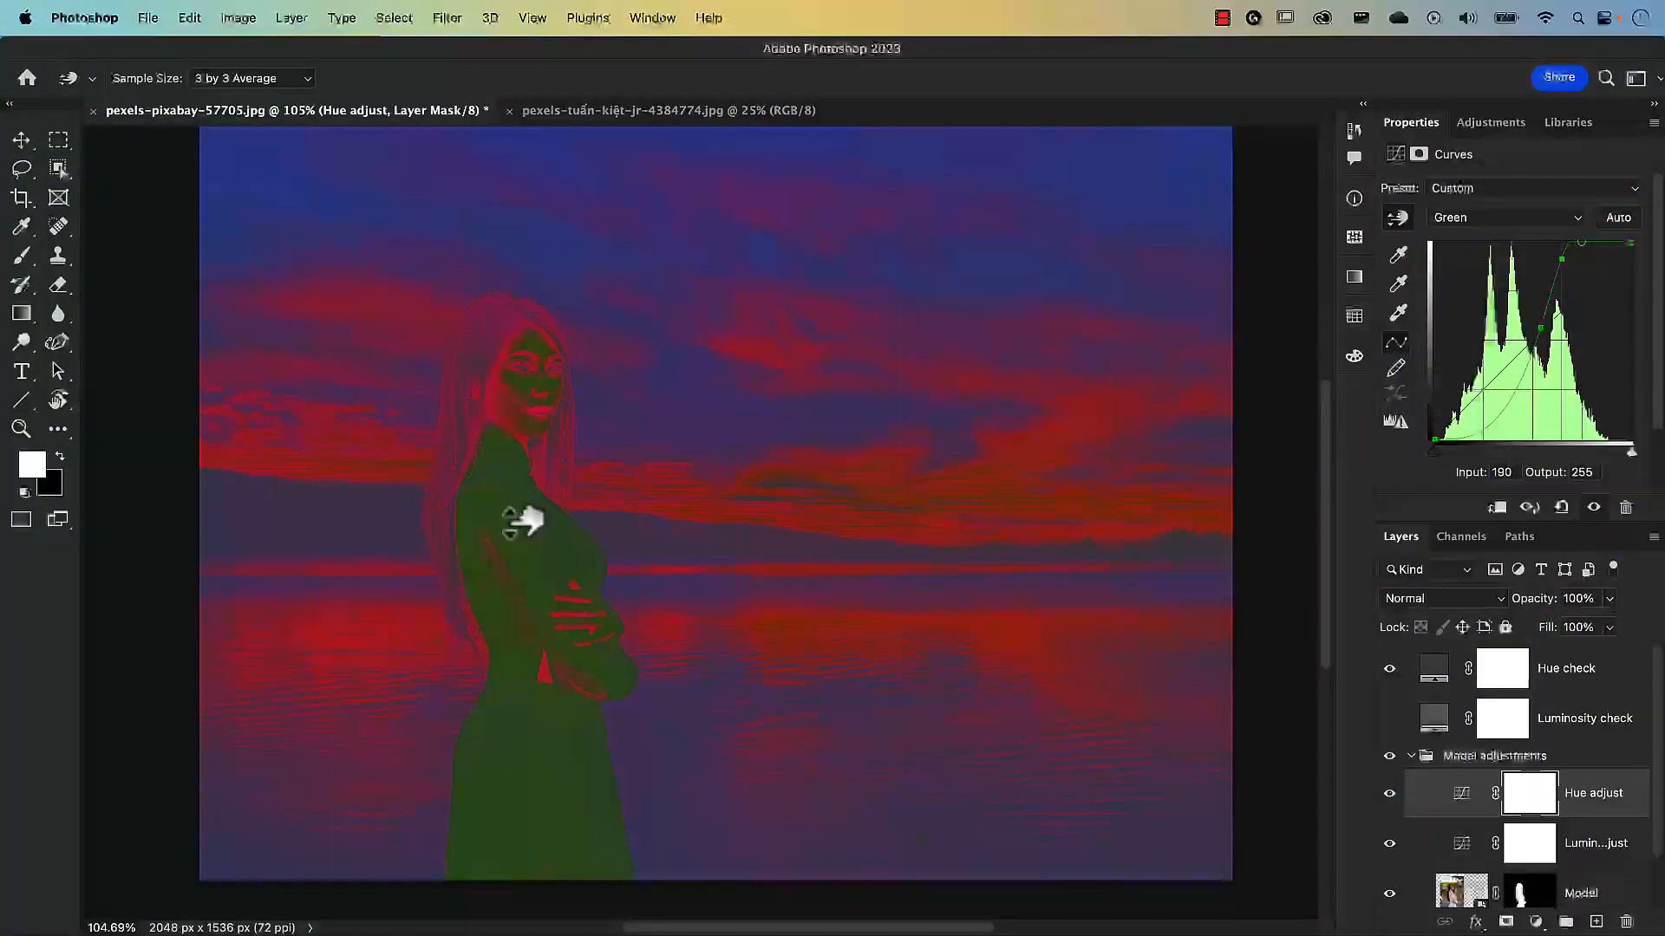
Reshape the Green channel of the Hue adjust curve from points sampled on the model's sleeve and hair.
drag(520, 520, 528, 594)
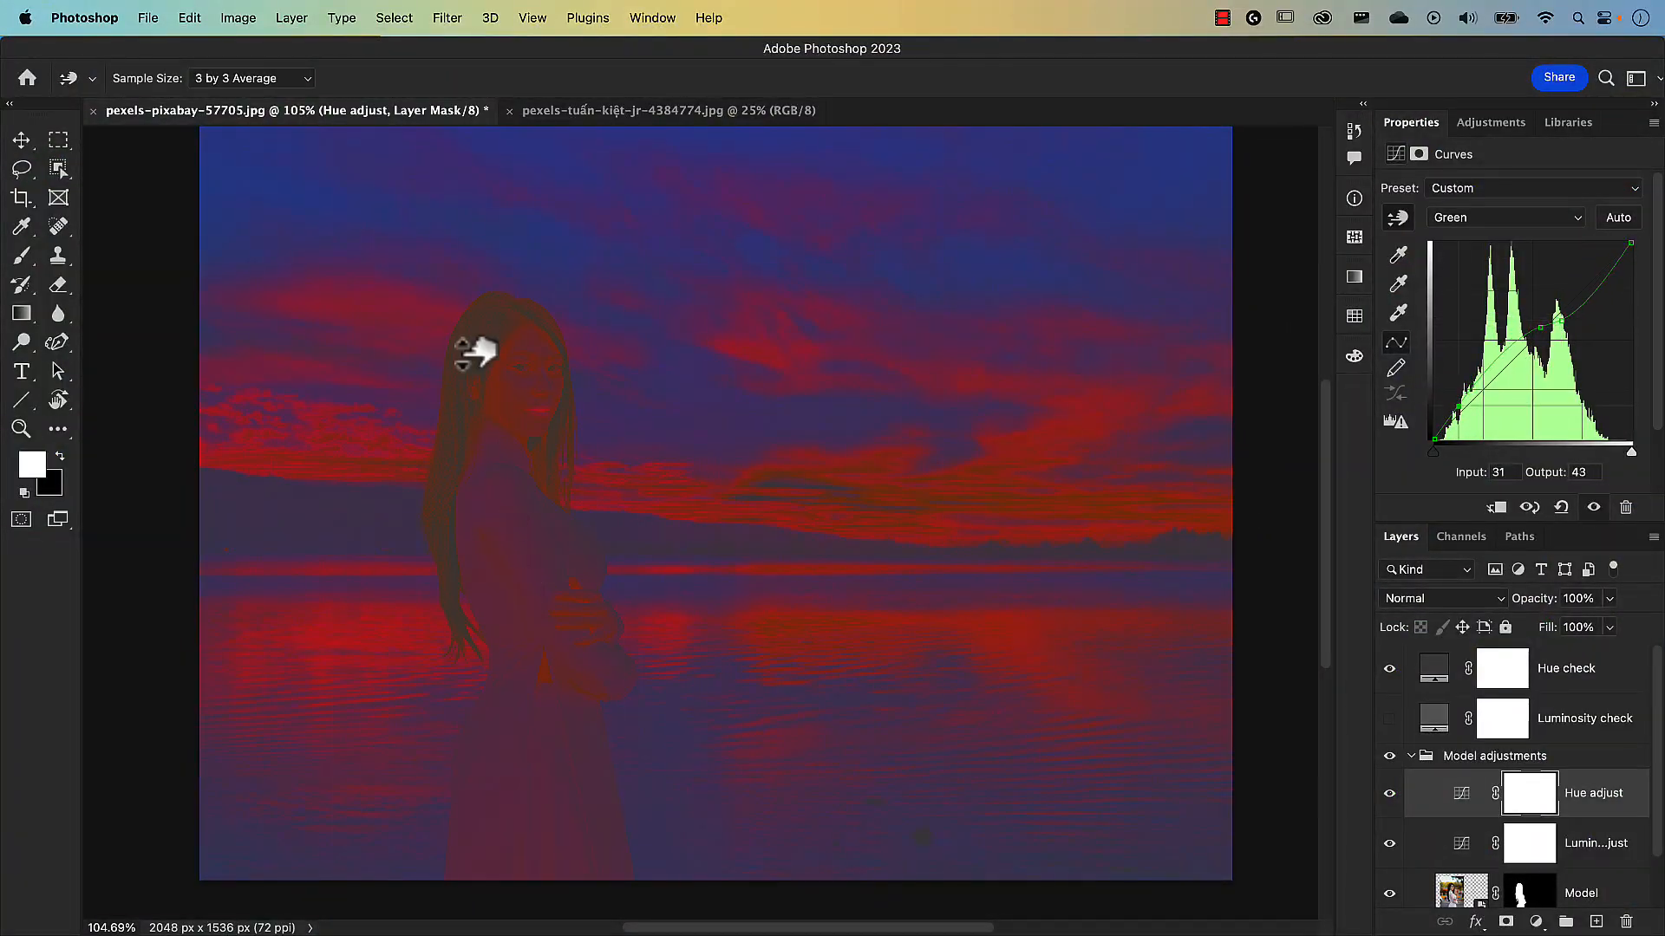
drag(477, 354, 477, 334)
click(1505, 217)
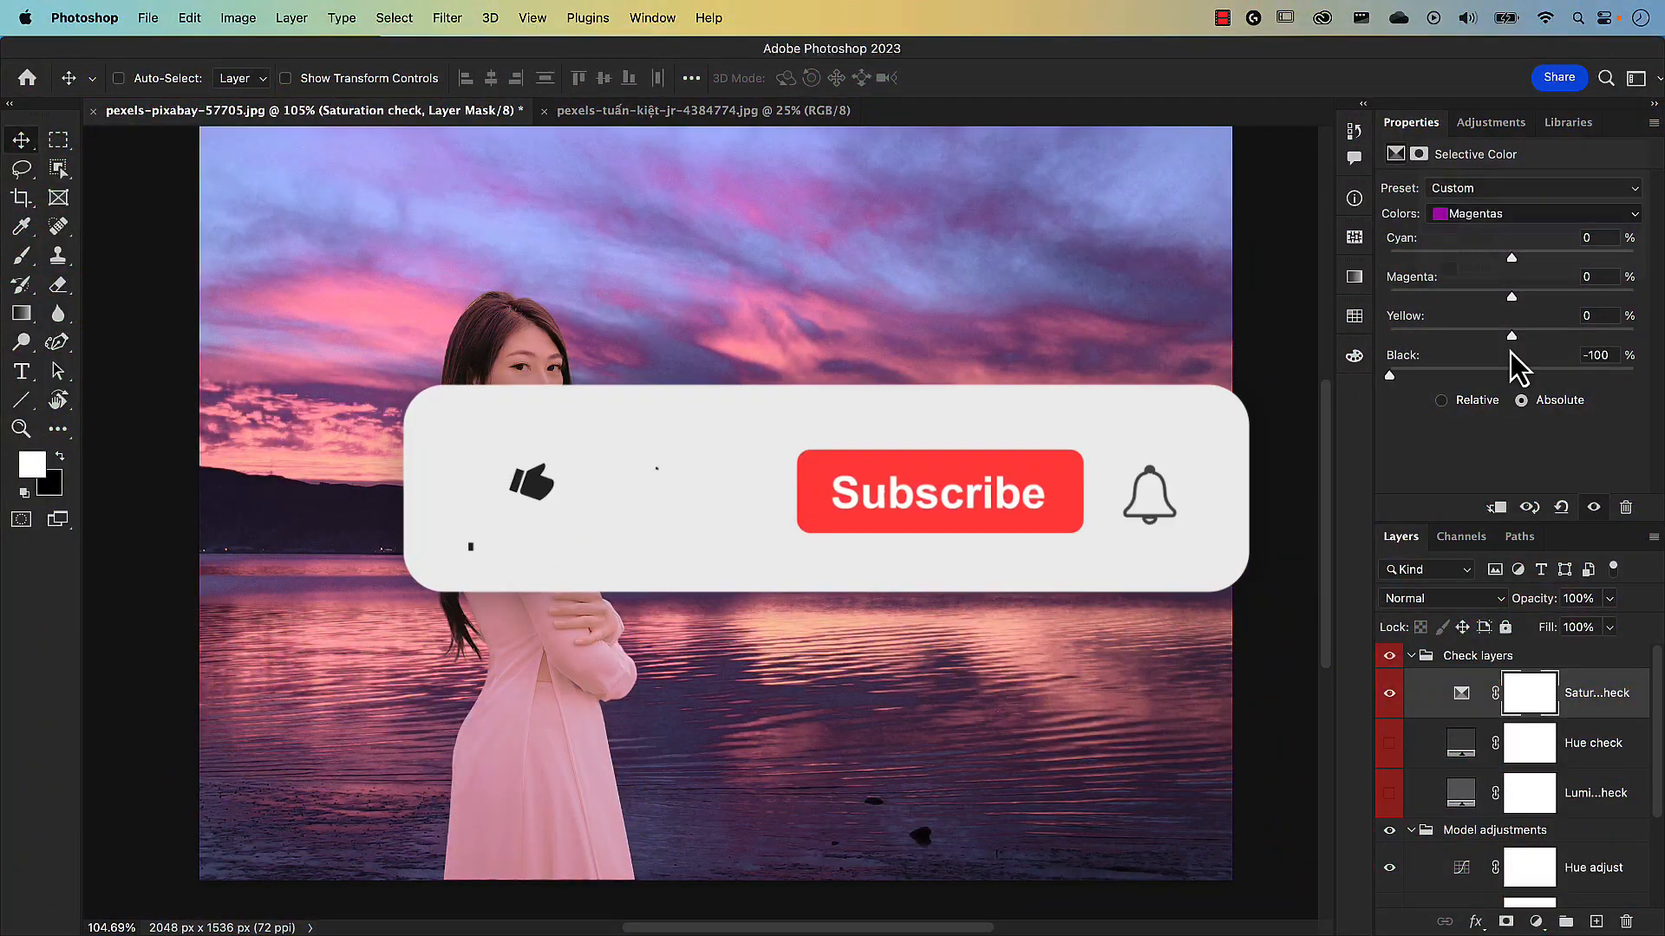
Set Black to +100% for the Neutrals in the Saturation check Selective Color layer.
click(1509, 213)
click(1507, 239)
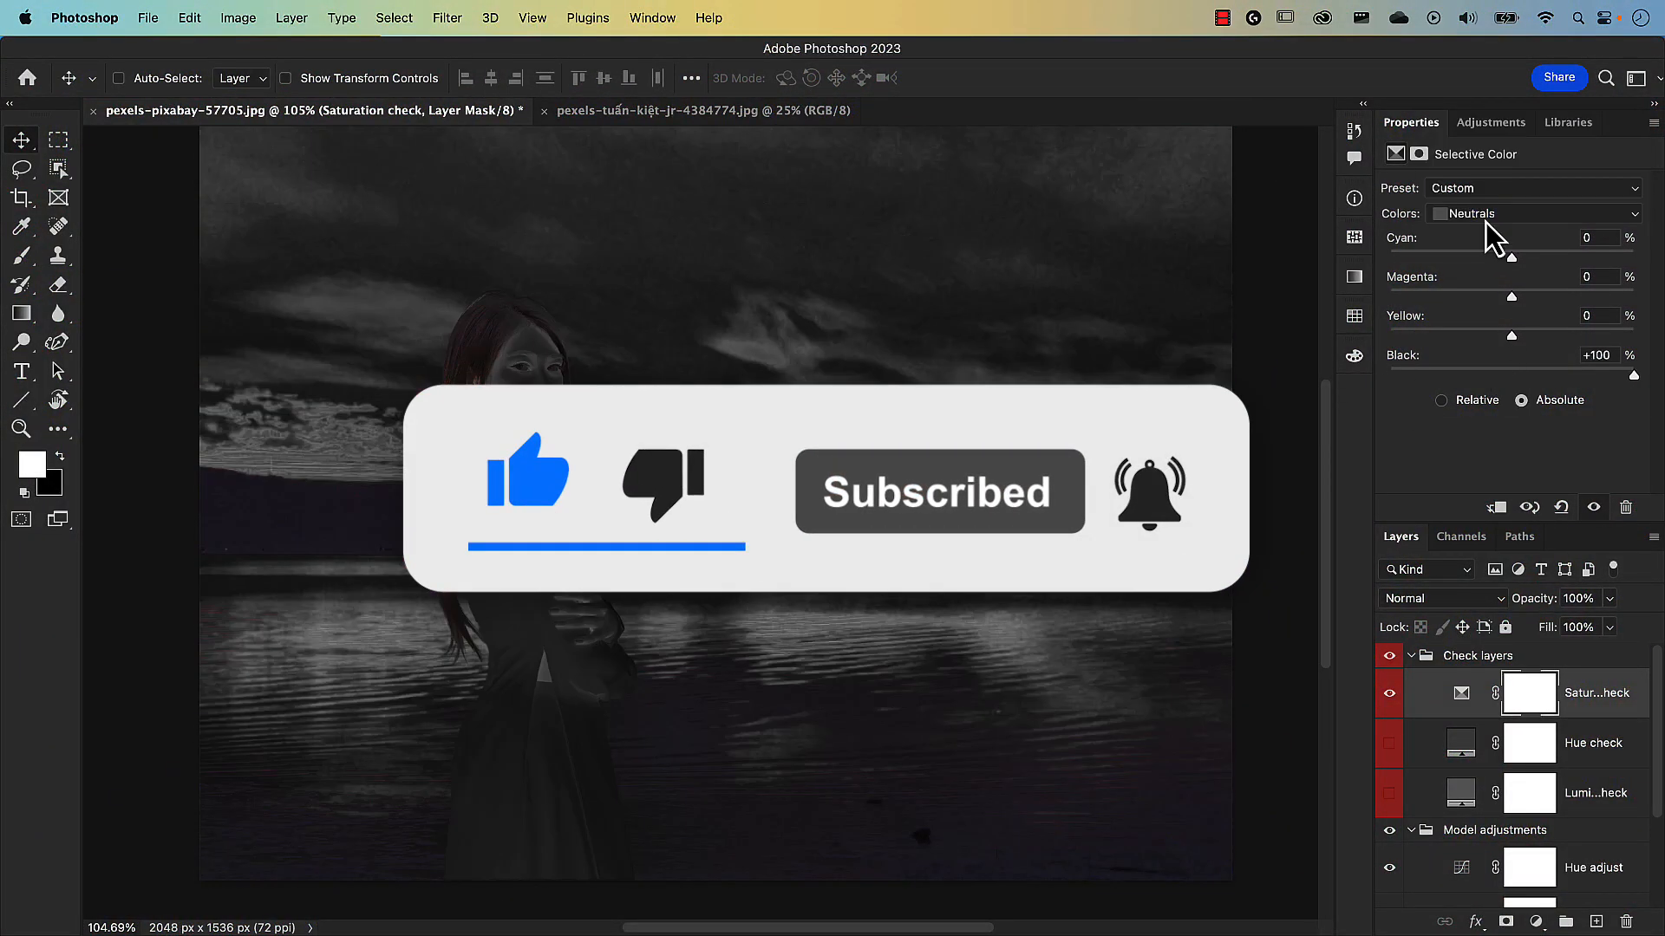
drag(1511, 375, 1535, 375)
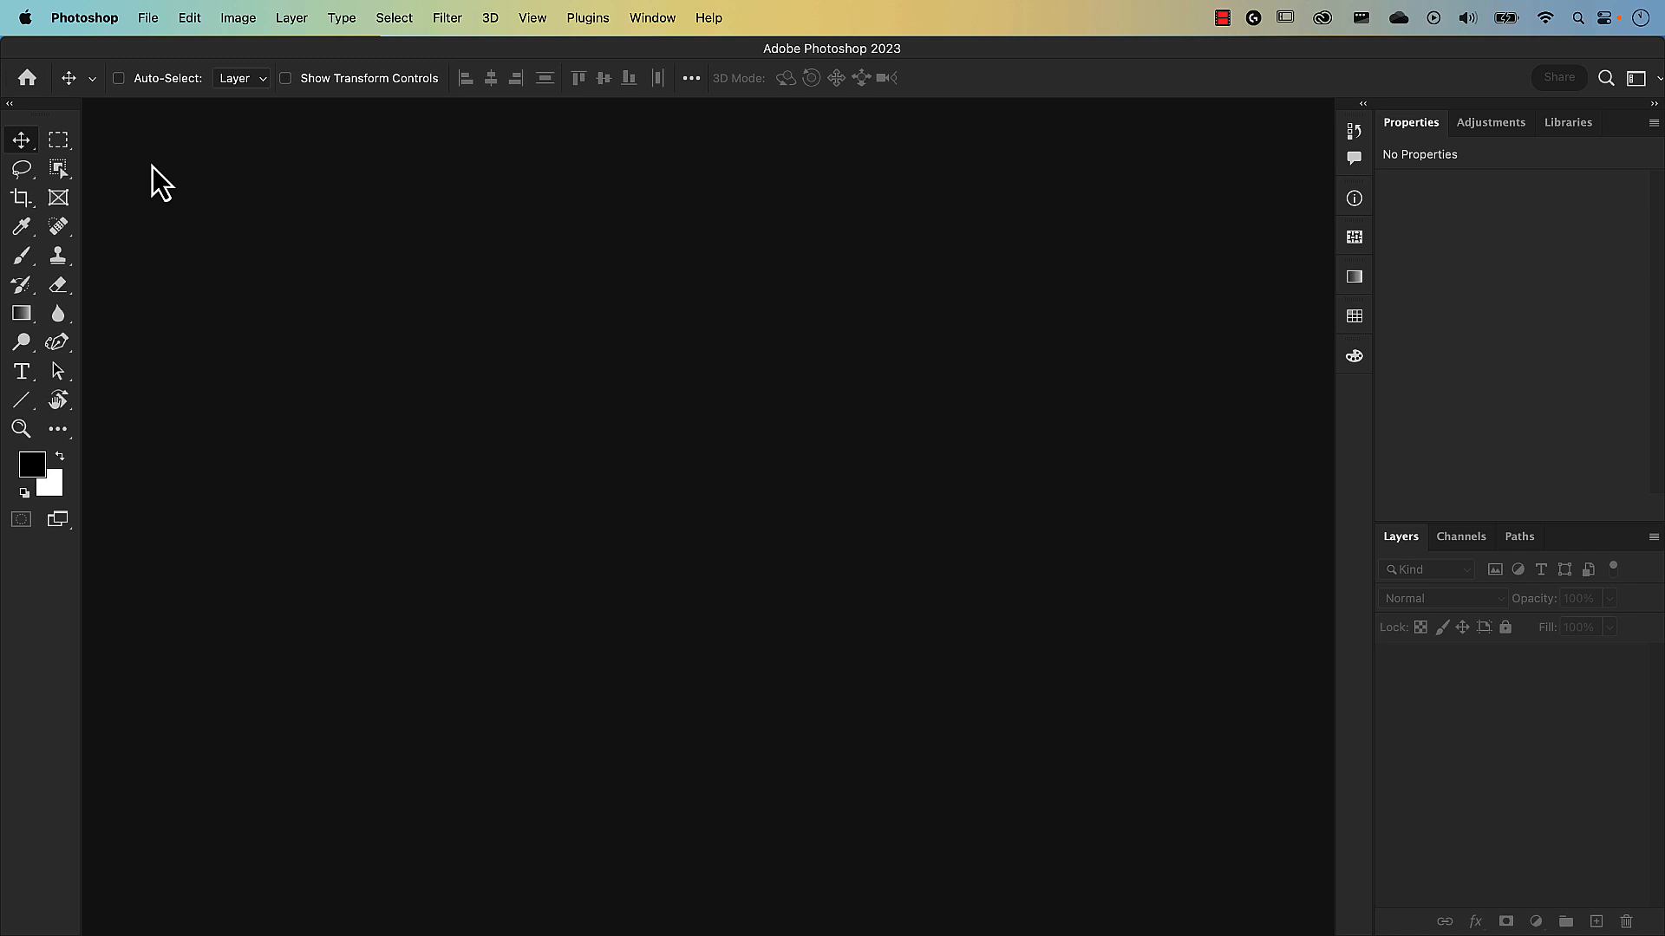
Open the sunset photo pexels-pixabay-57705.jpg and the portrait photo together from the Images folder.
click(149, 18)
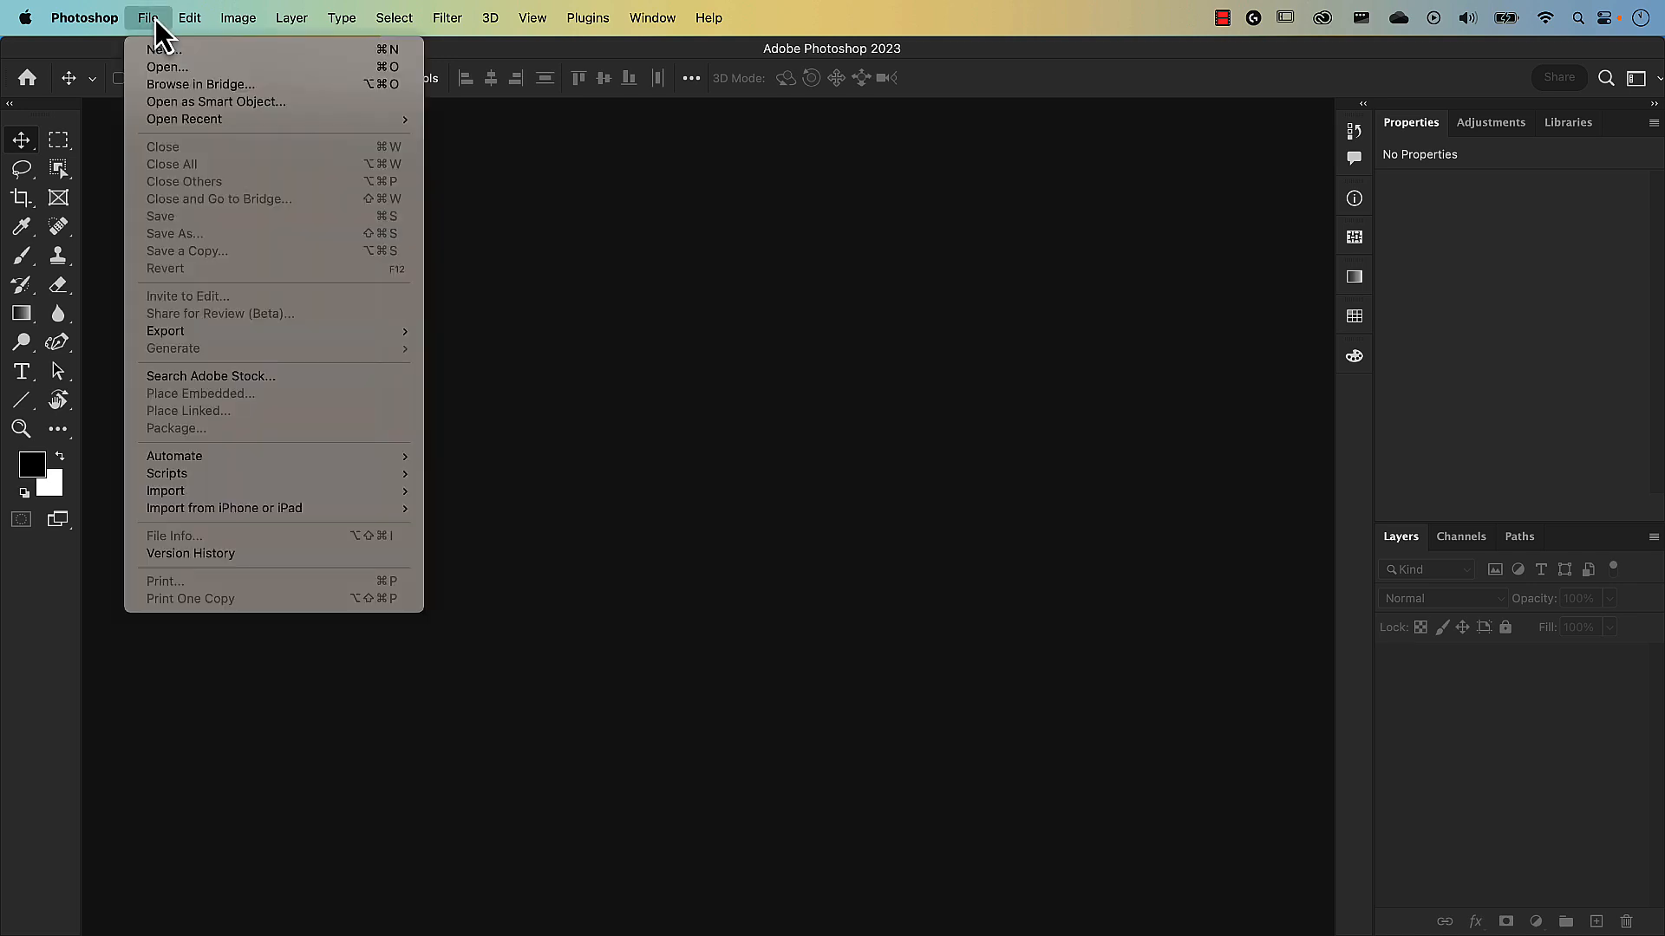
click(158, 65)
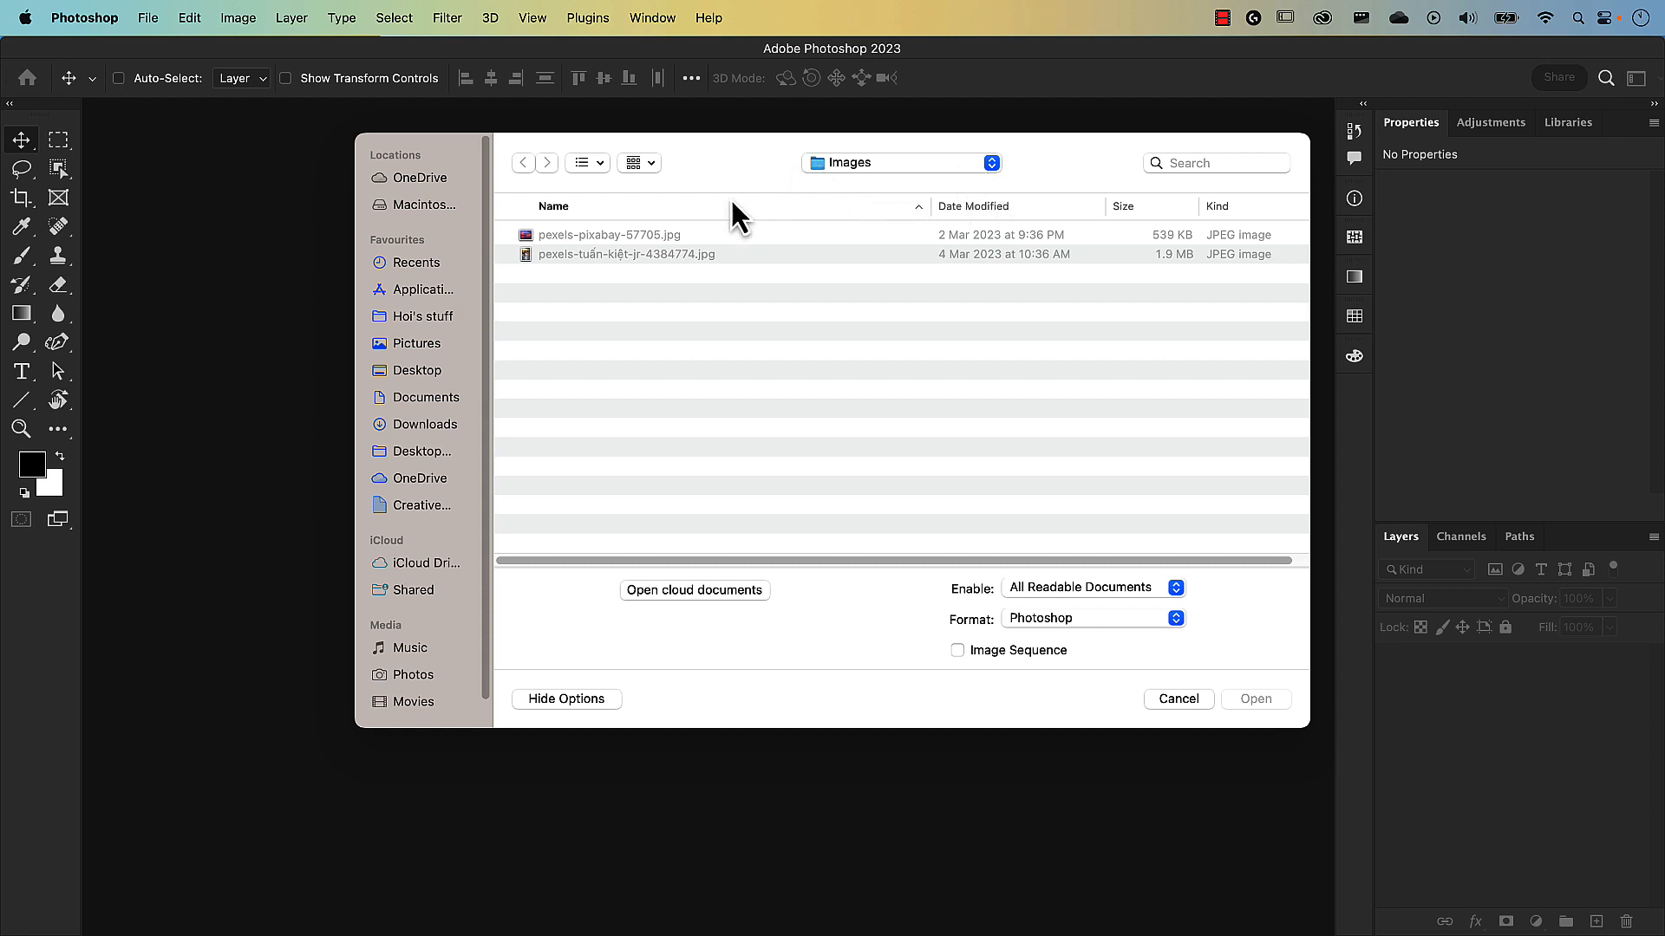
drag(647, 269, 637, 236)
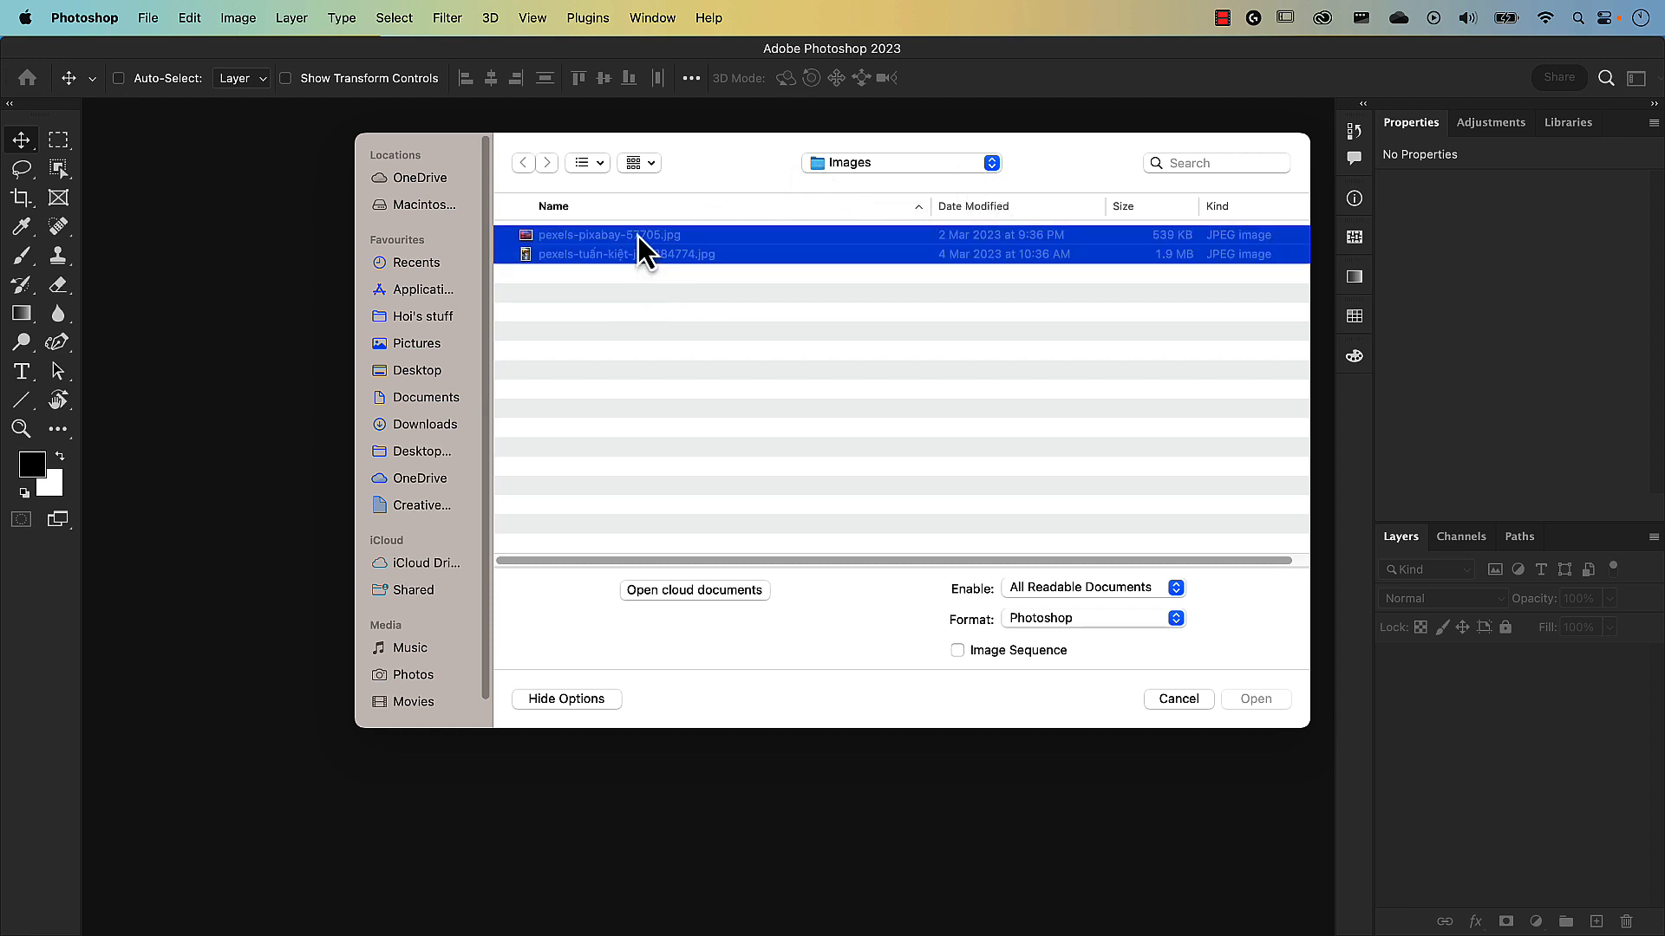
click(1254, 698)
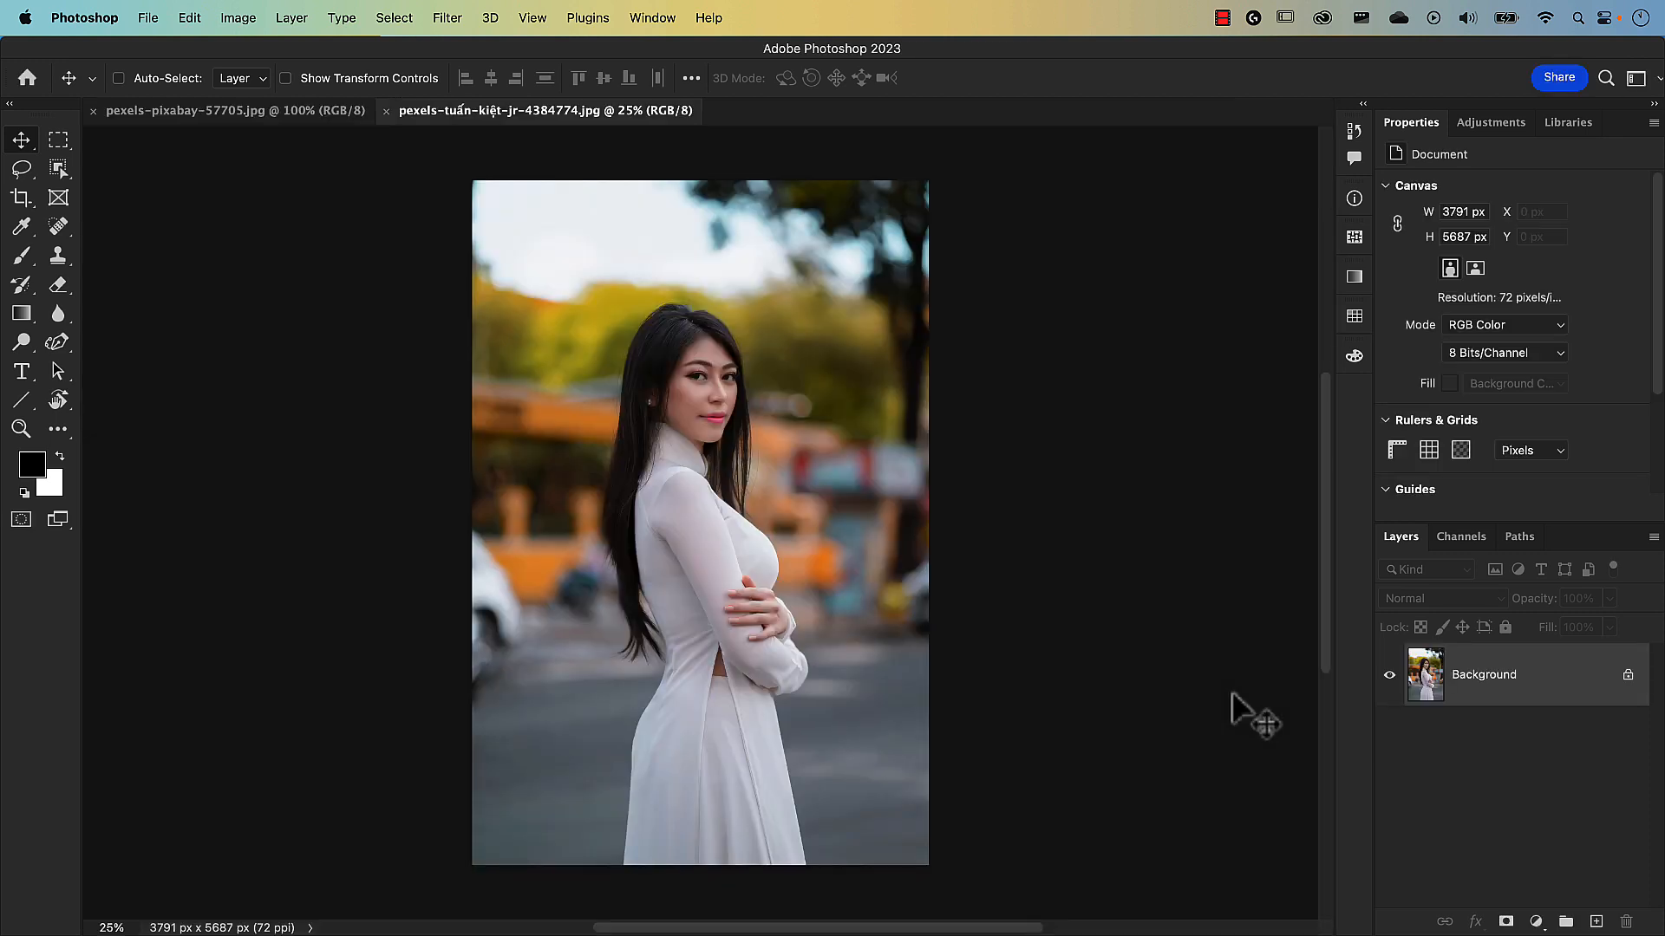
Compare the two open photos and paste the portrait into the sunset document as a new layer.
click(217, 111)
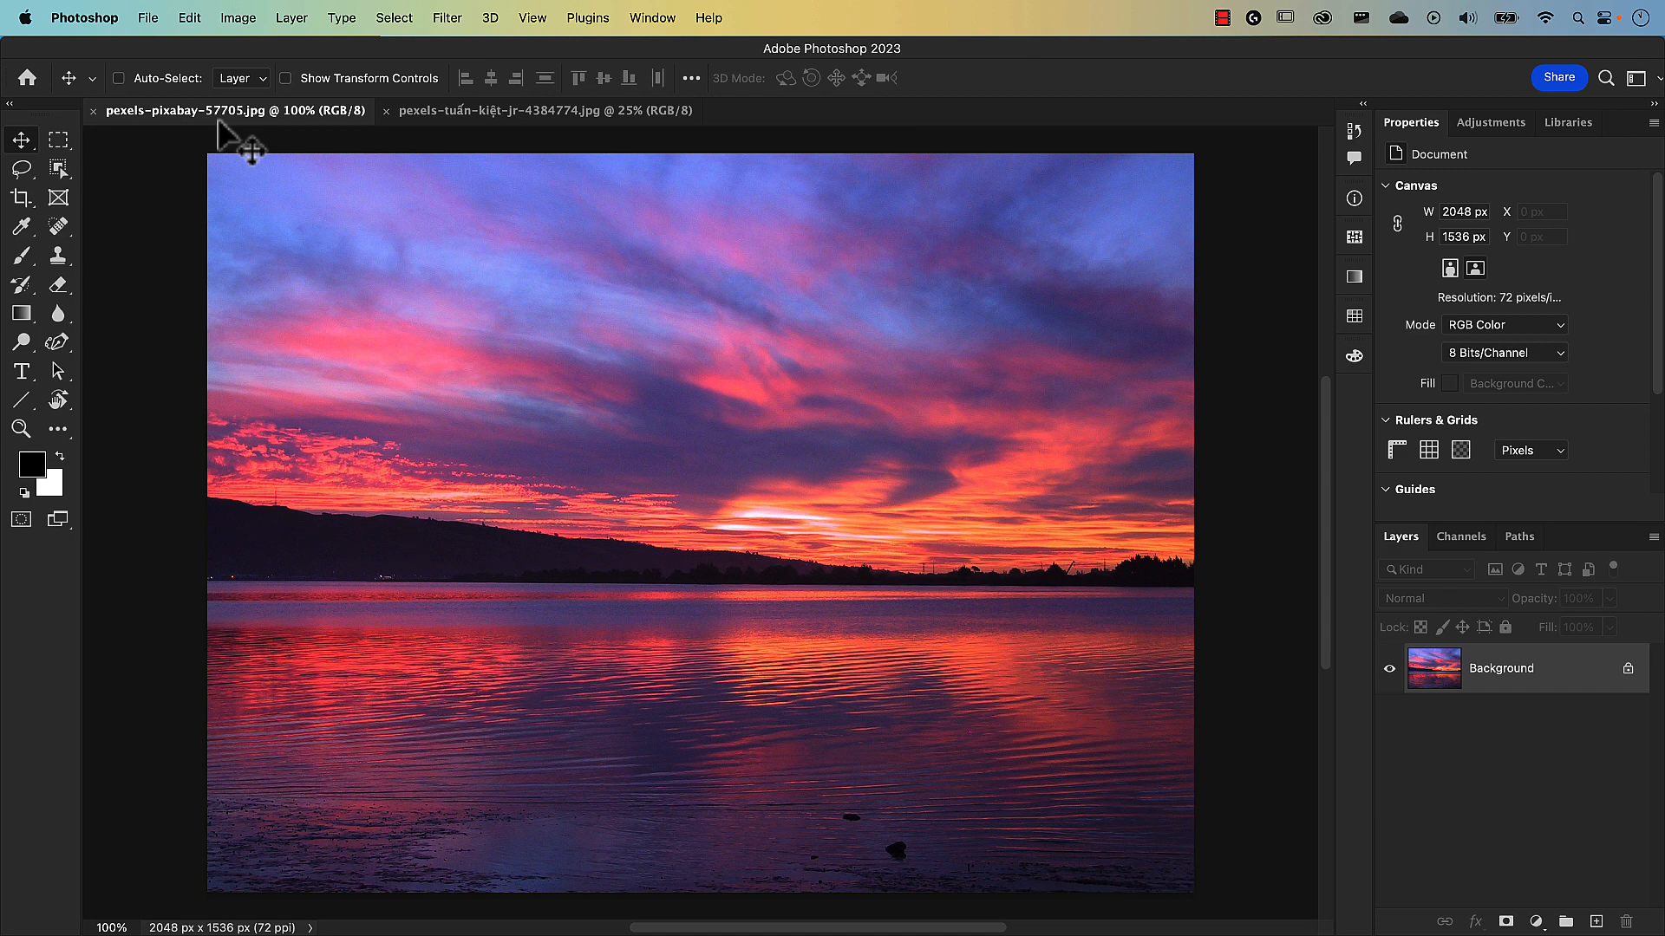
click(500, 109)
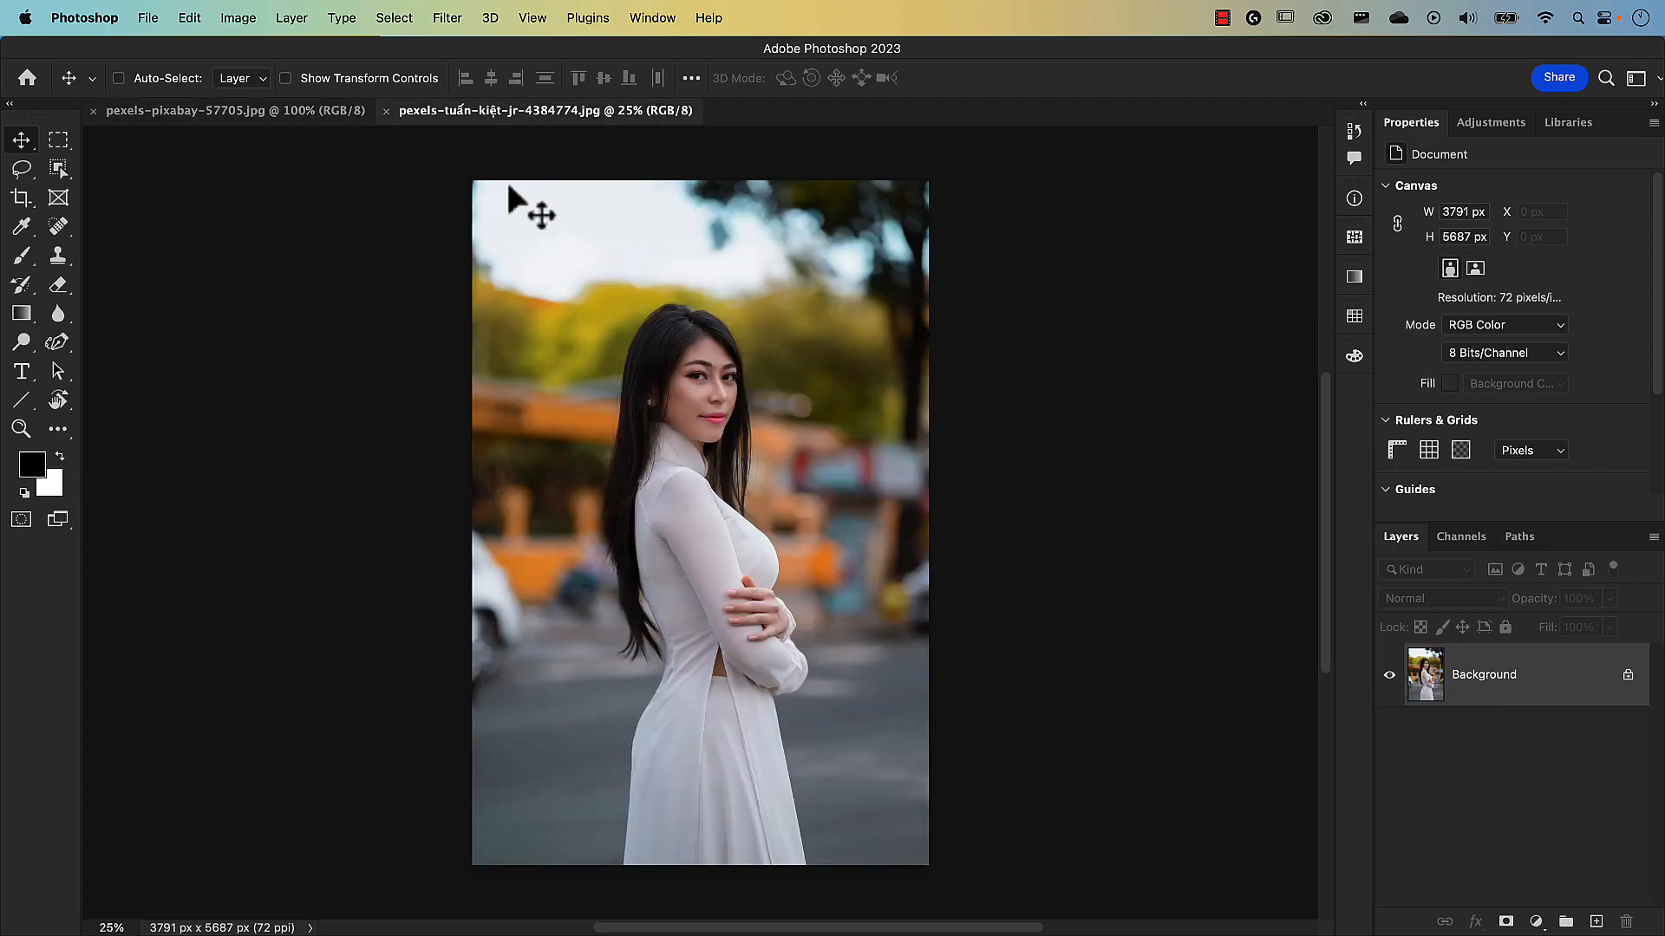
click(274, 114)
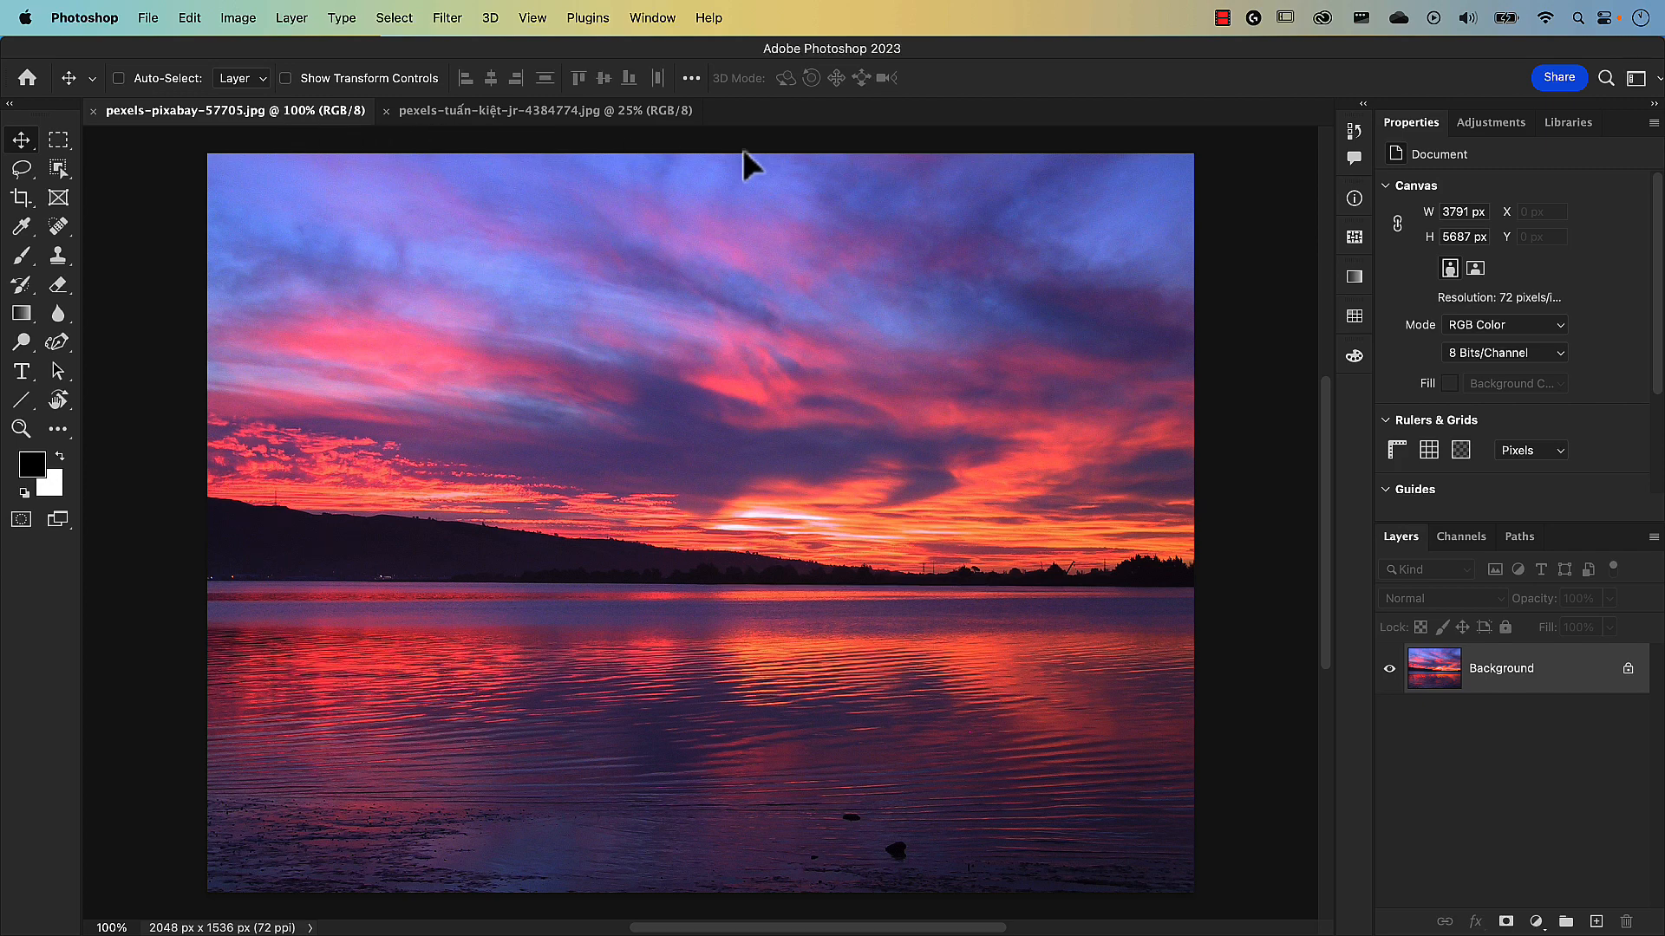
key(super+v)
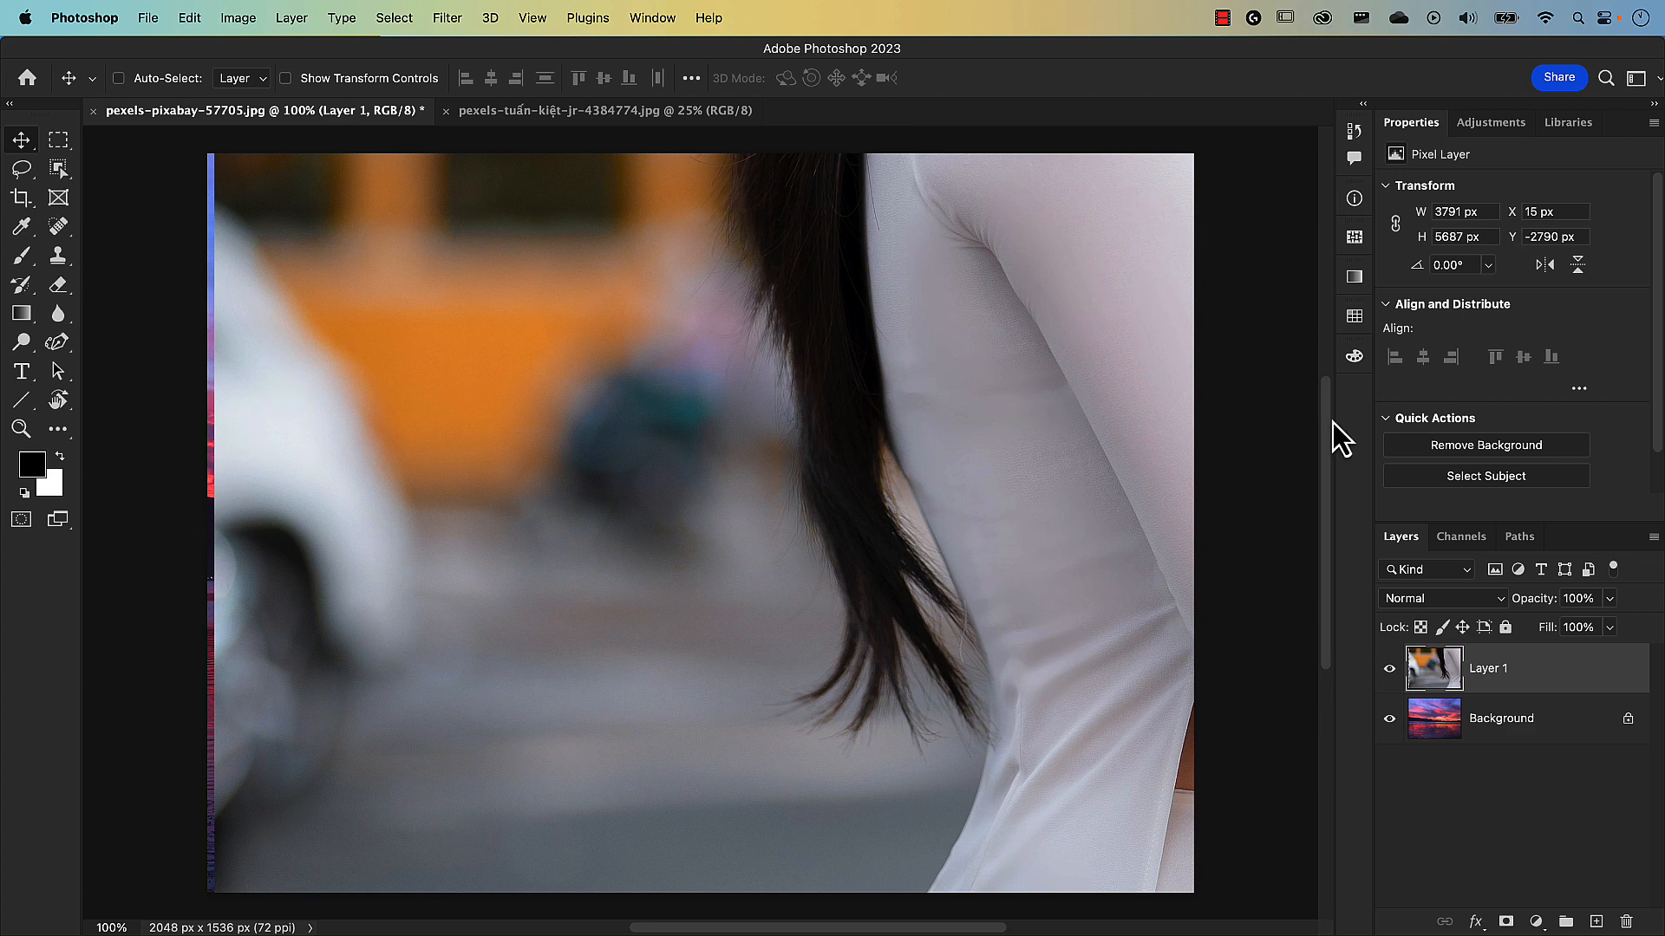
Rename the pasted portrait layer Model and convert it to a Smart Object.
double_click(1488, 668)
text(Model)
key(Return)
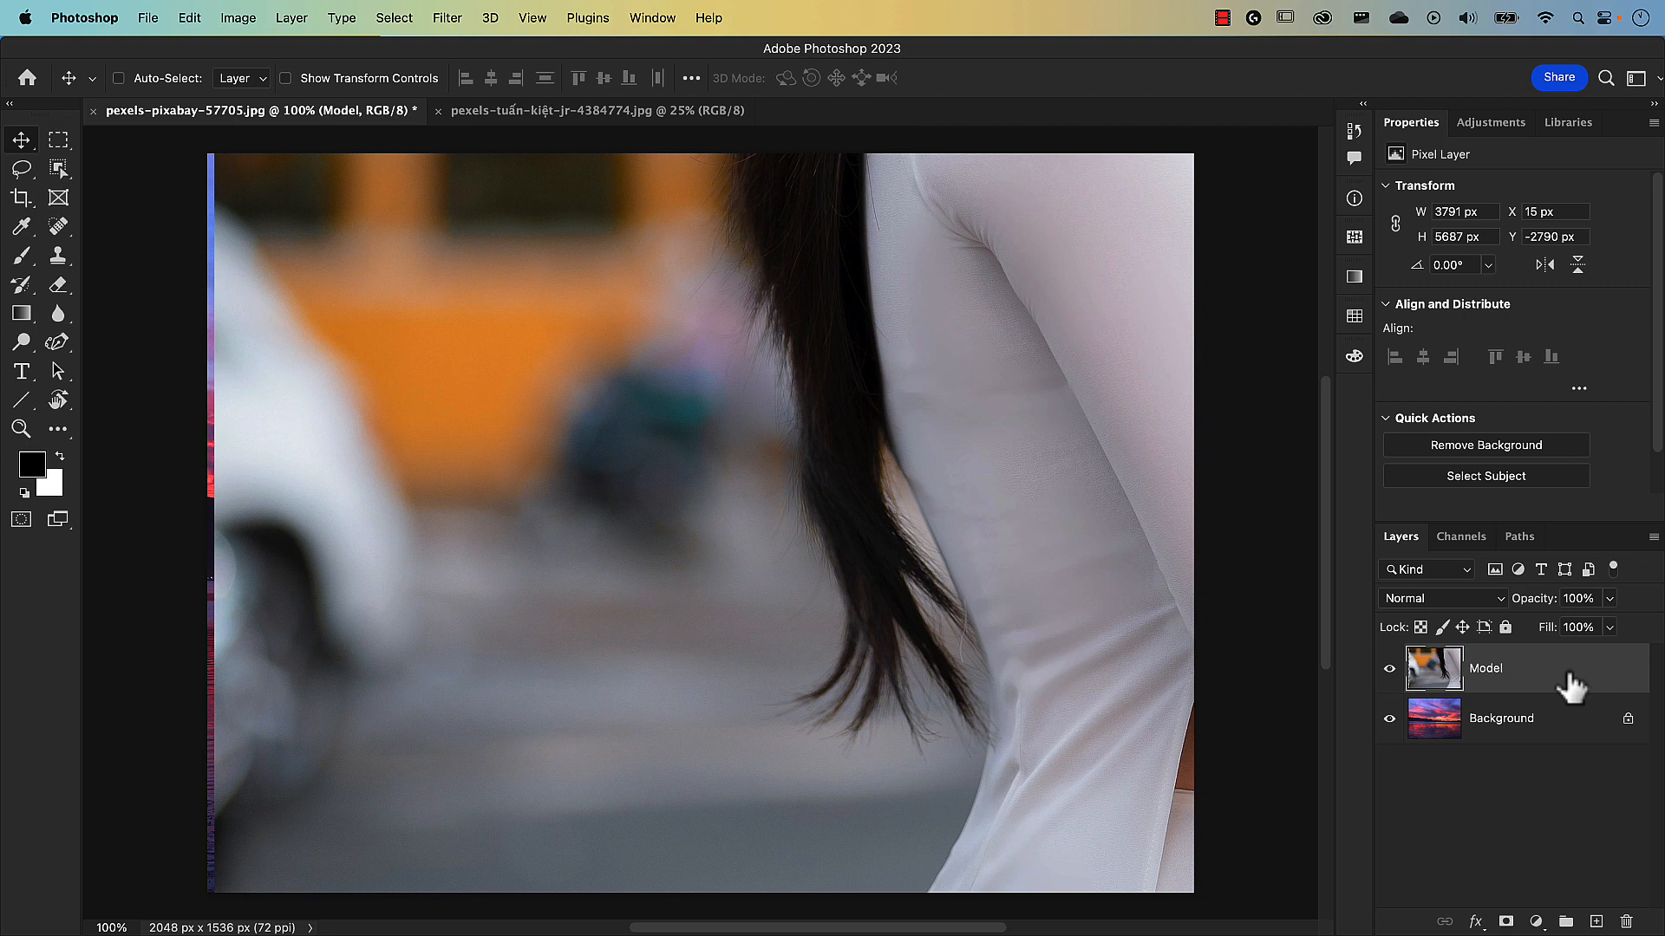
right_click(1596, 680)
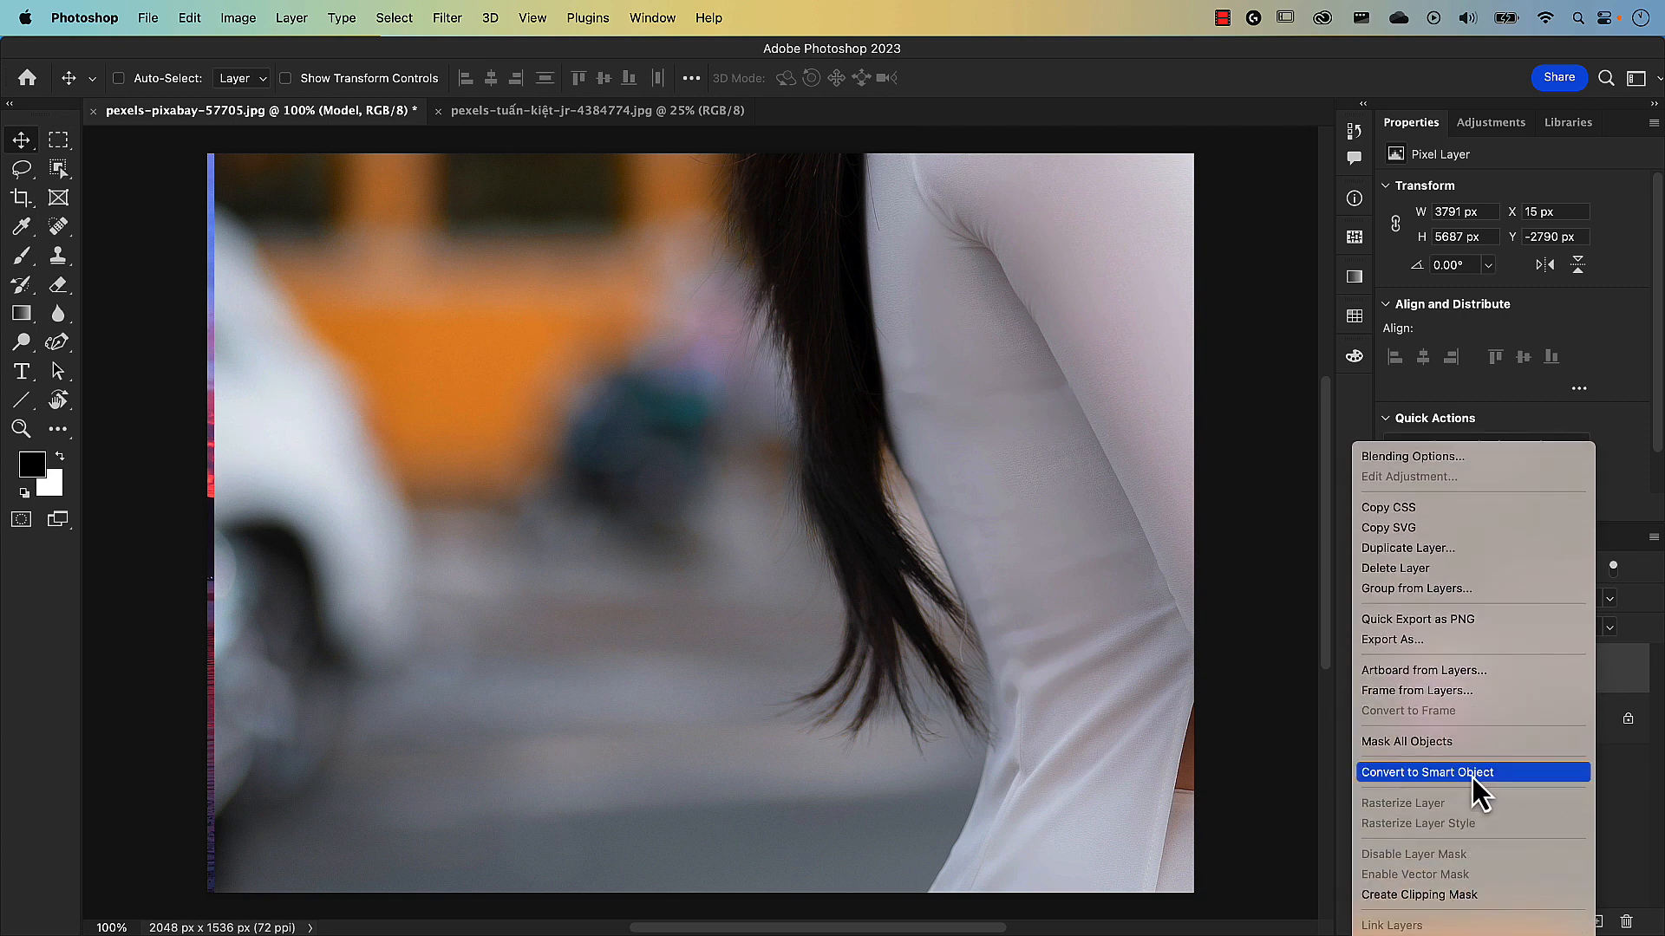
click(1473, 772)
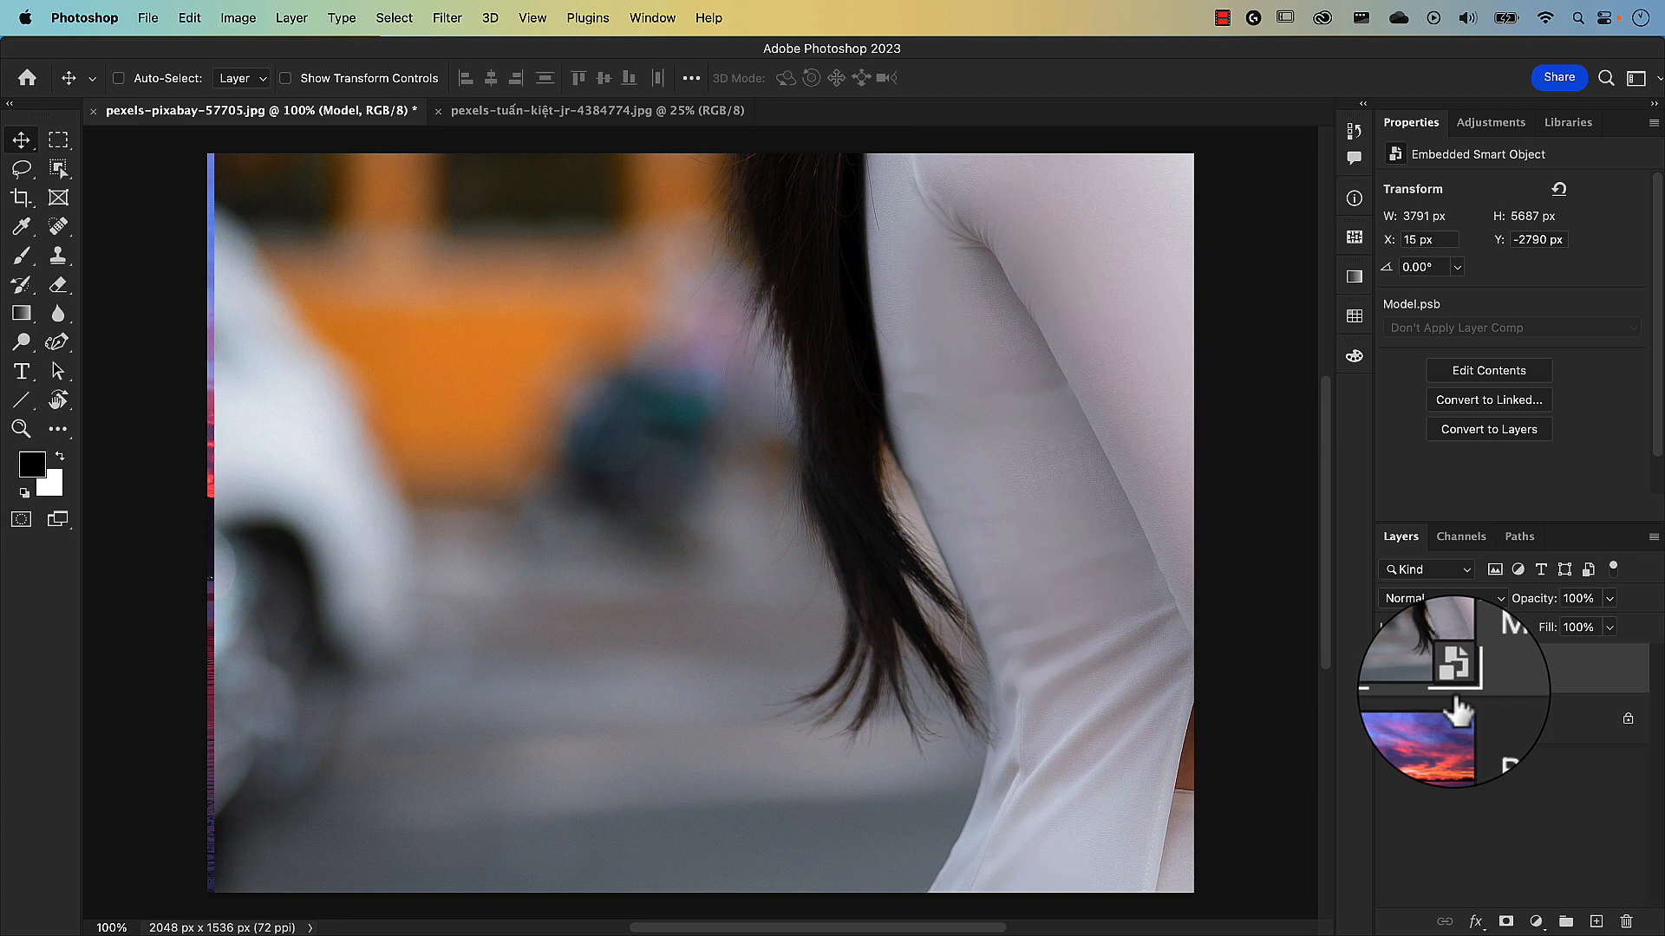
Scale the Model layer proportionally down to about 22.3% so the whole portrait fits inside the sunset image.
key(super+t)
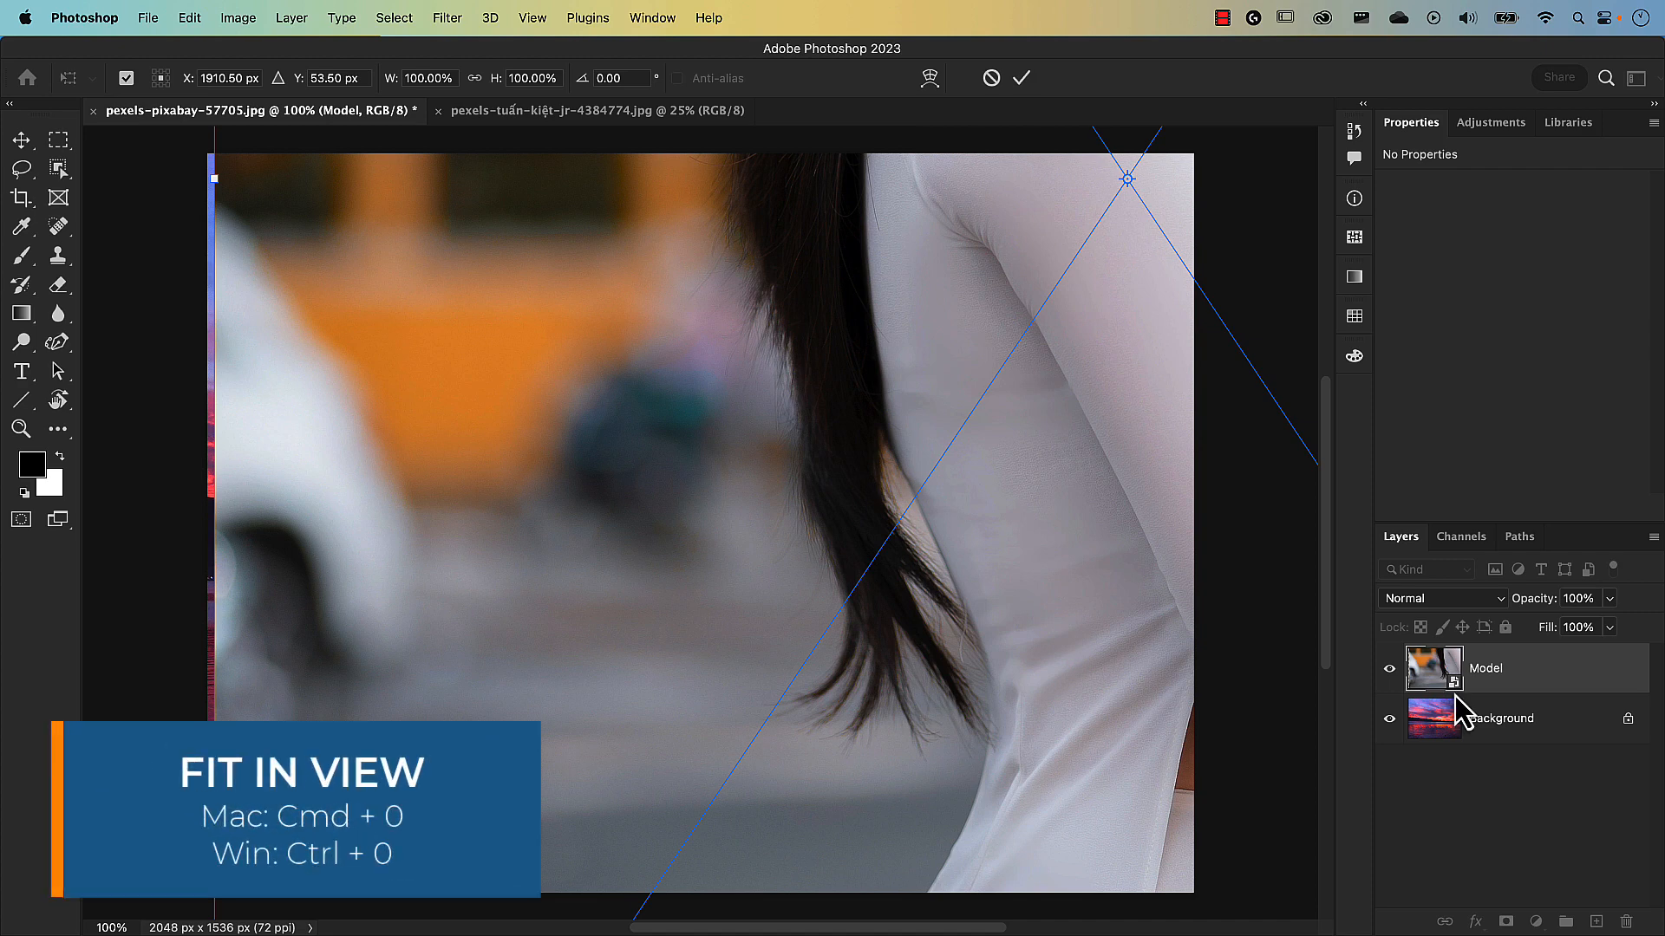
key(super+0)
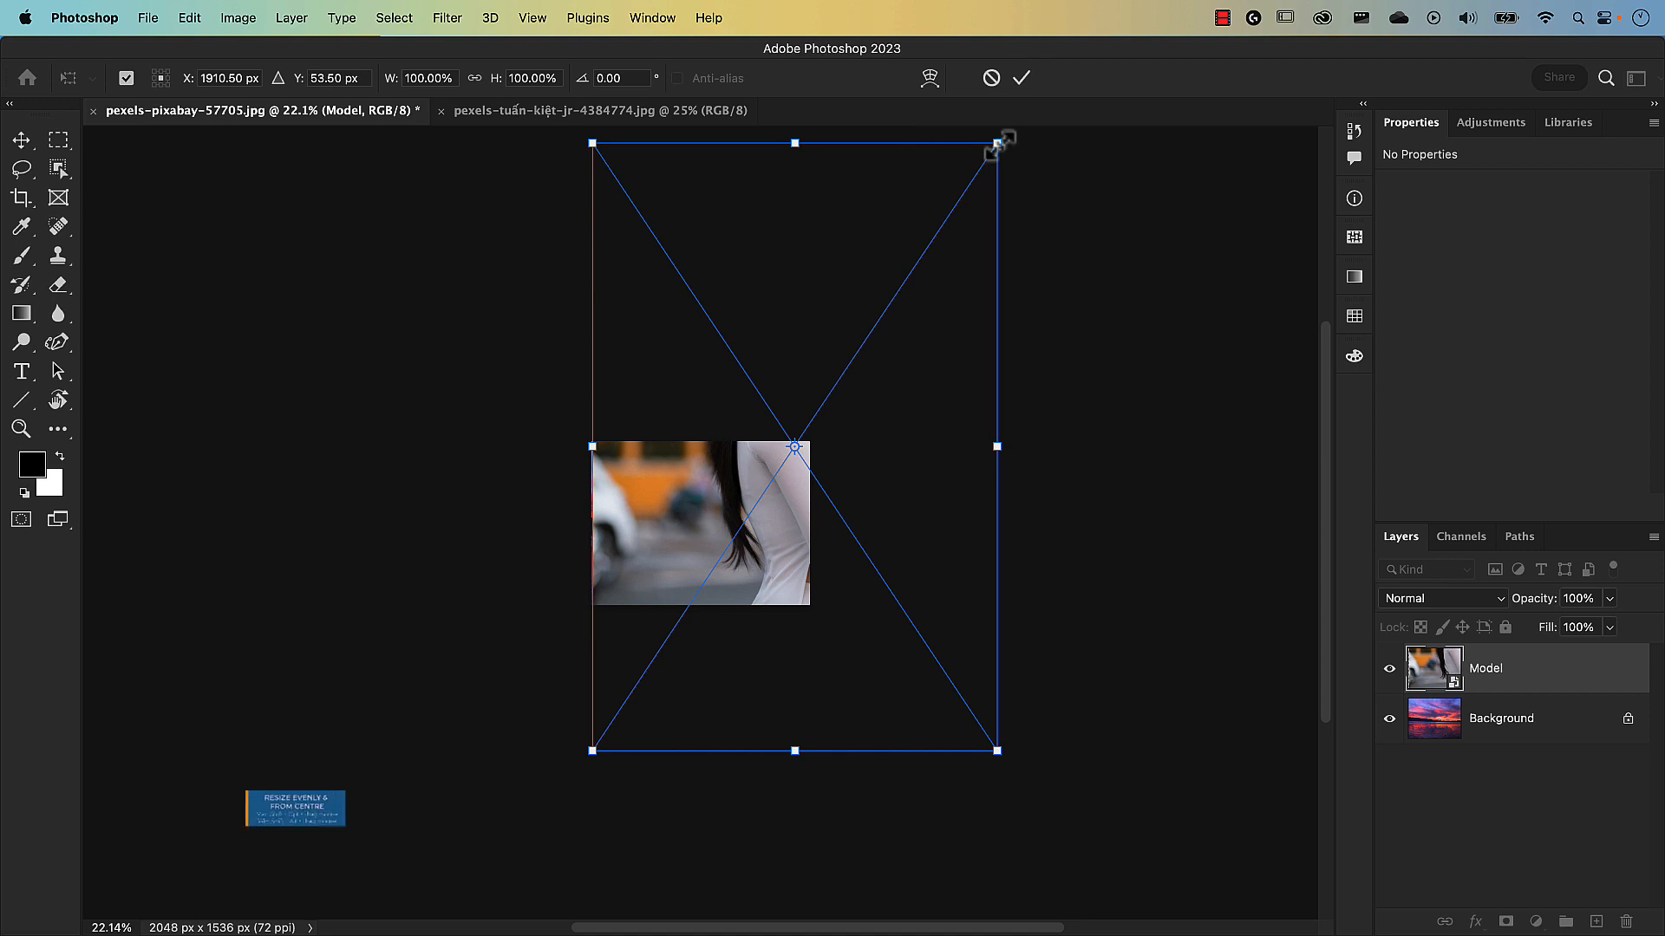
drag(997, 143, 668, 503)
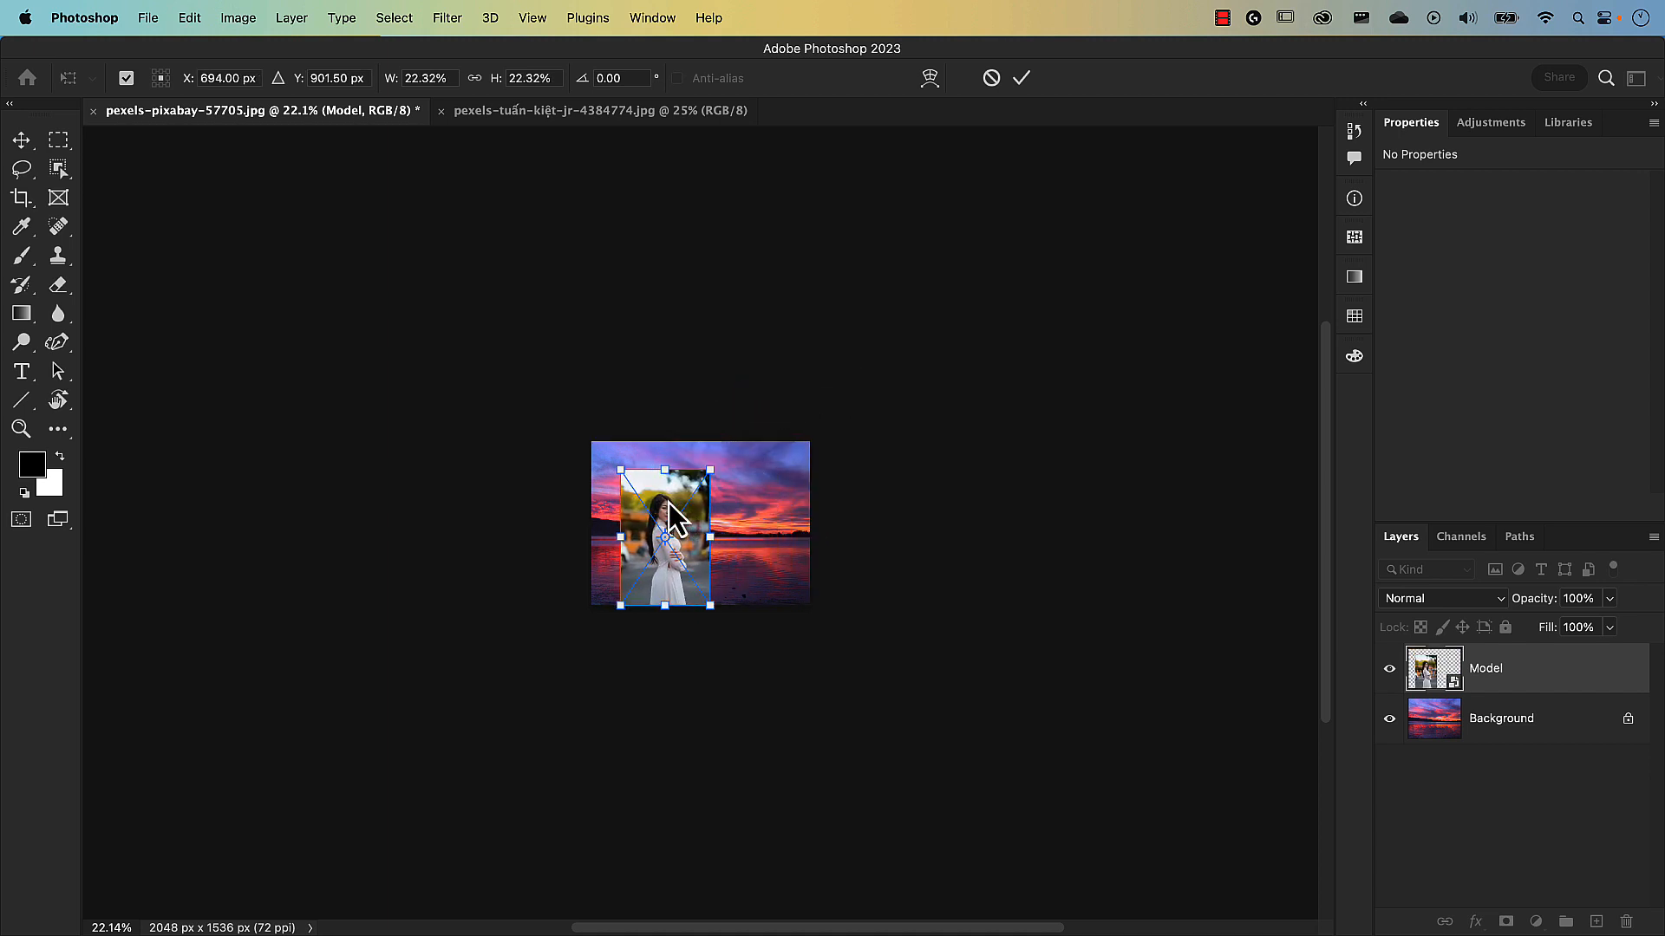
key(Return)
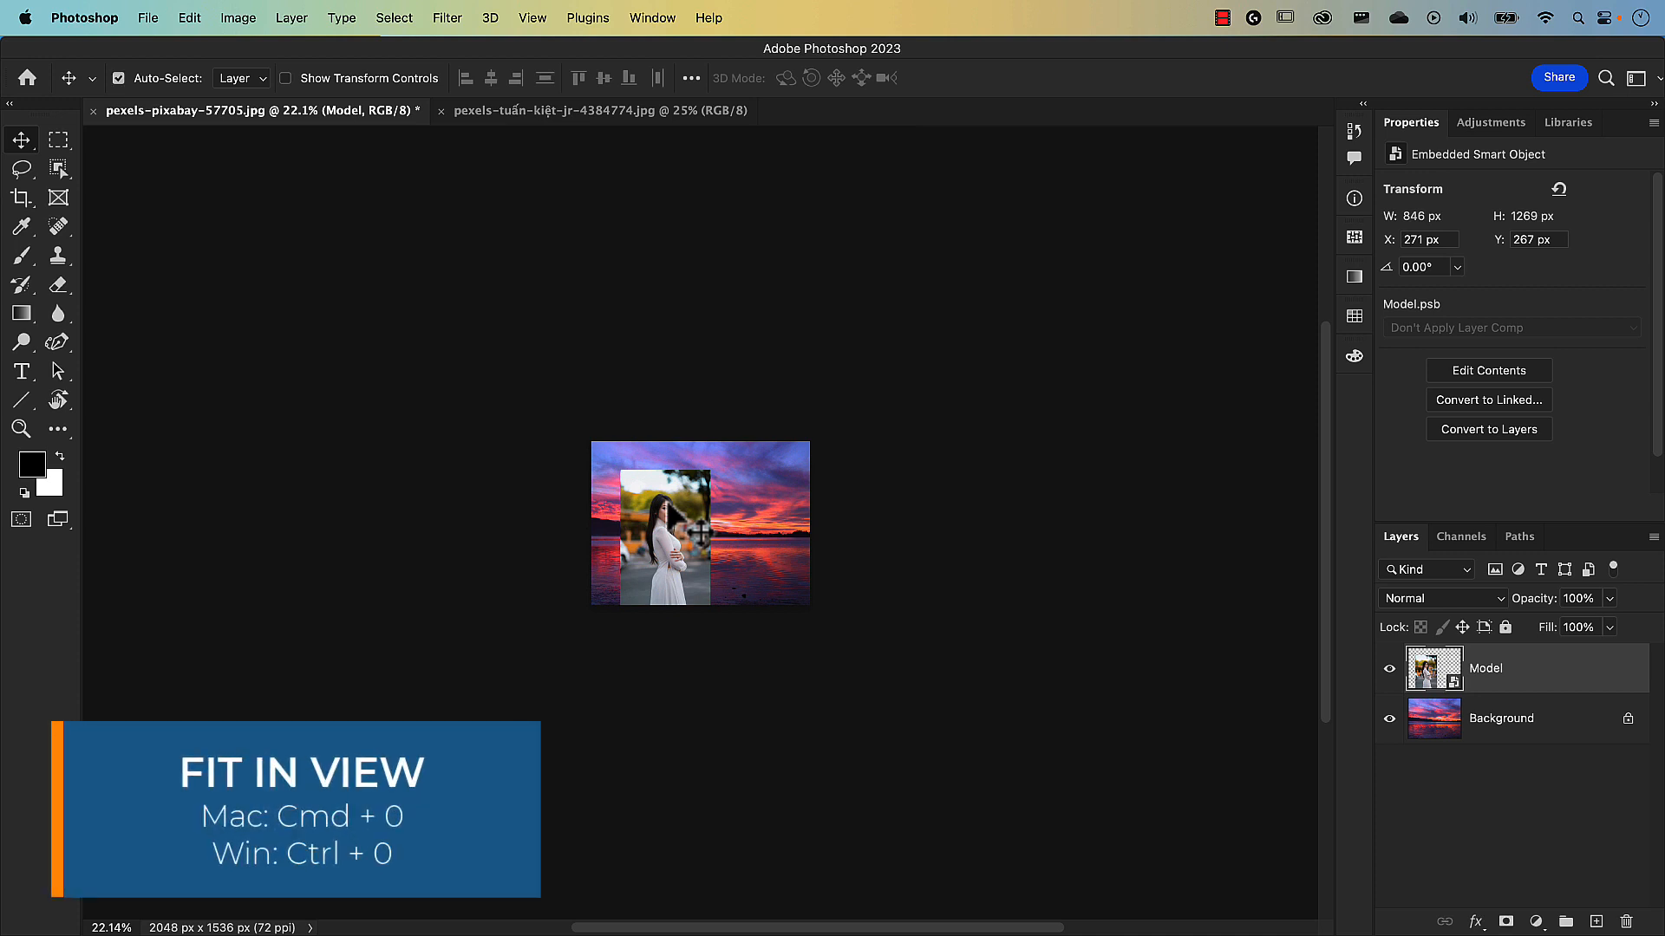
key(super+0)
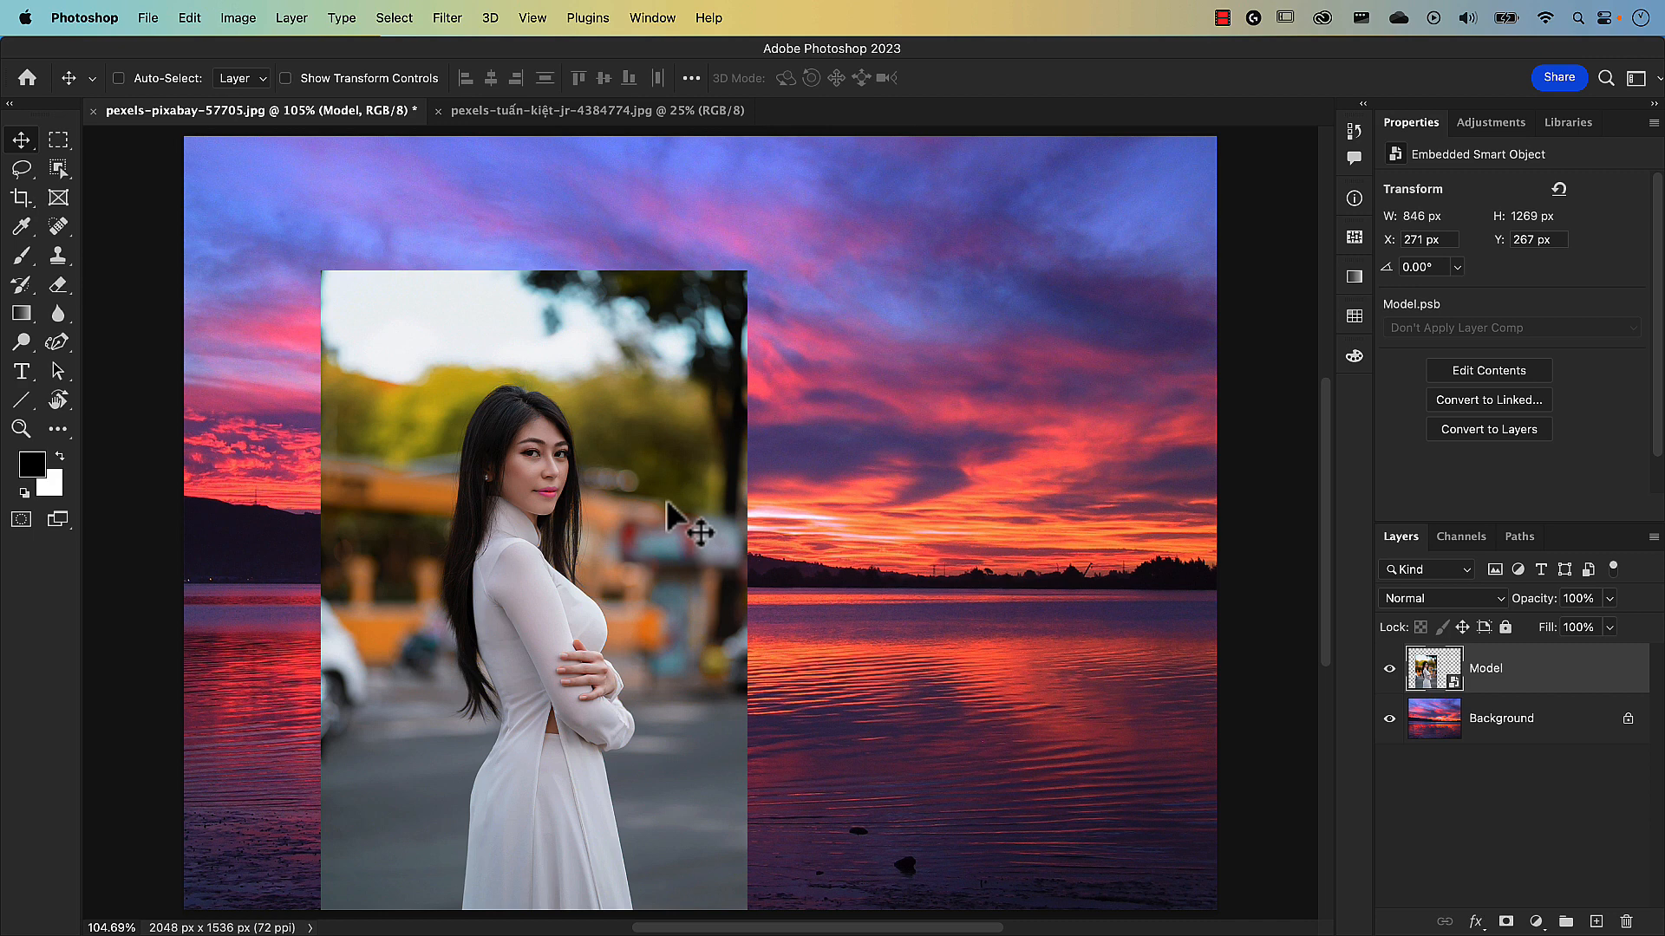
Enlarge the Model layer to about 25% and shift it left to about X 169 px, keeping it on the canvas bottom.
key(super+t)
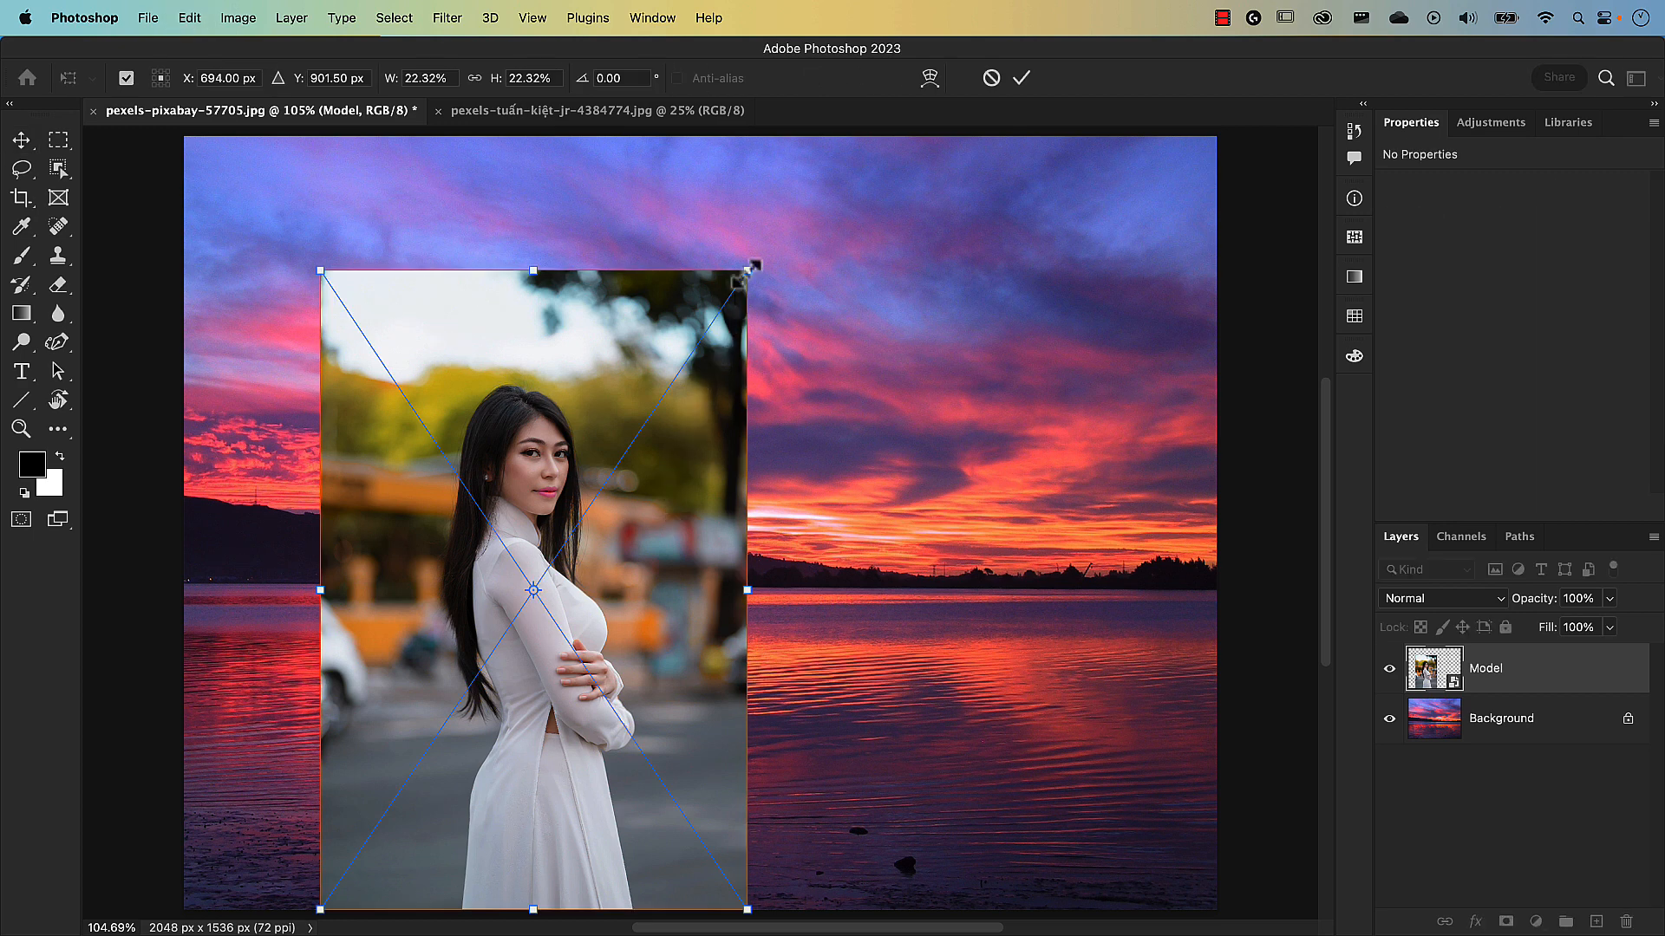
drag(751, 267, 812, 207)
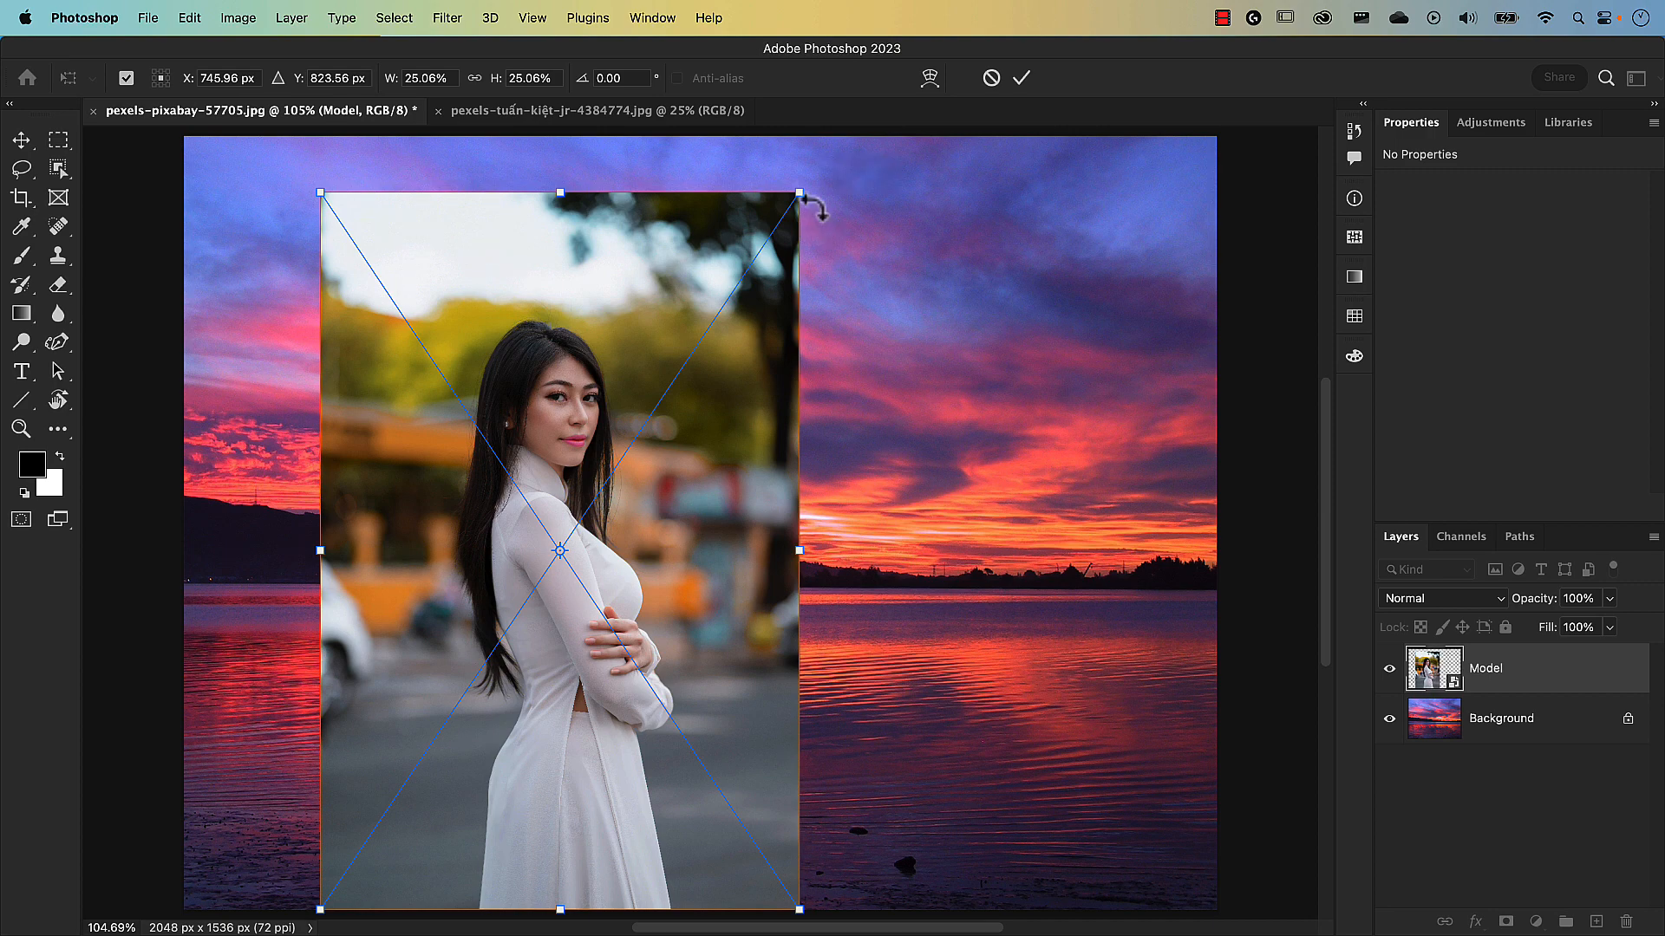
click(1021, 80)
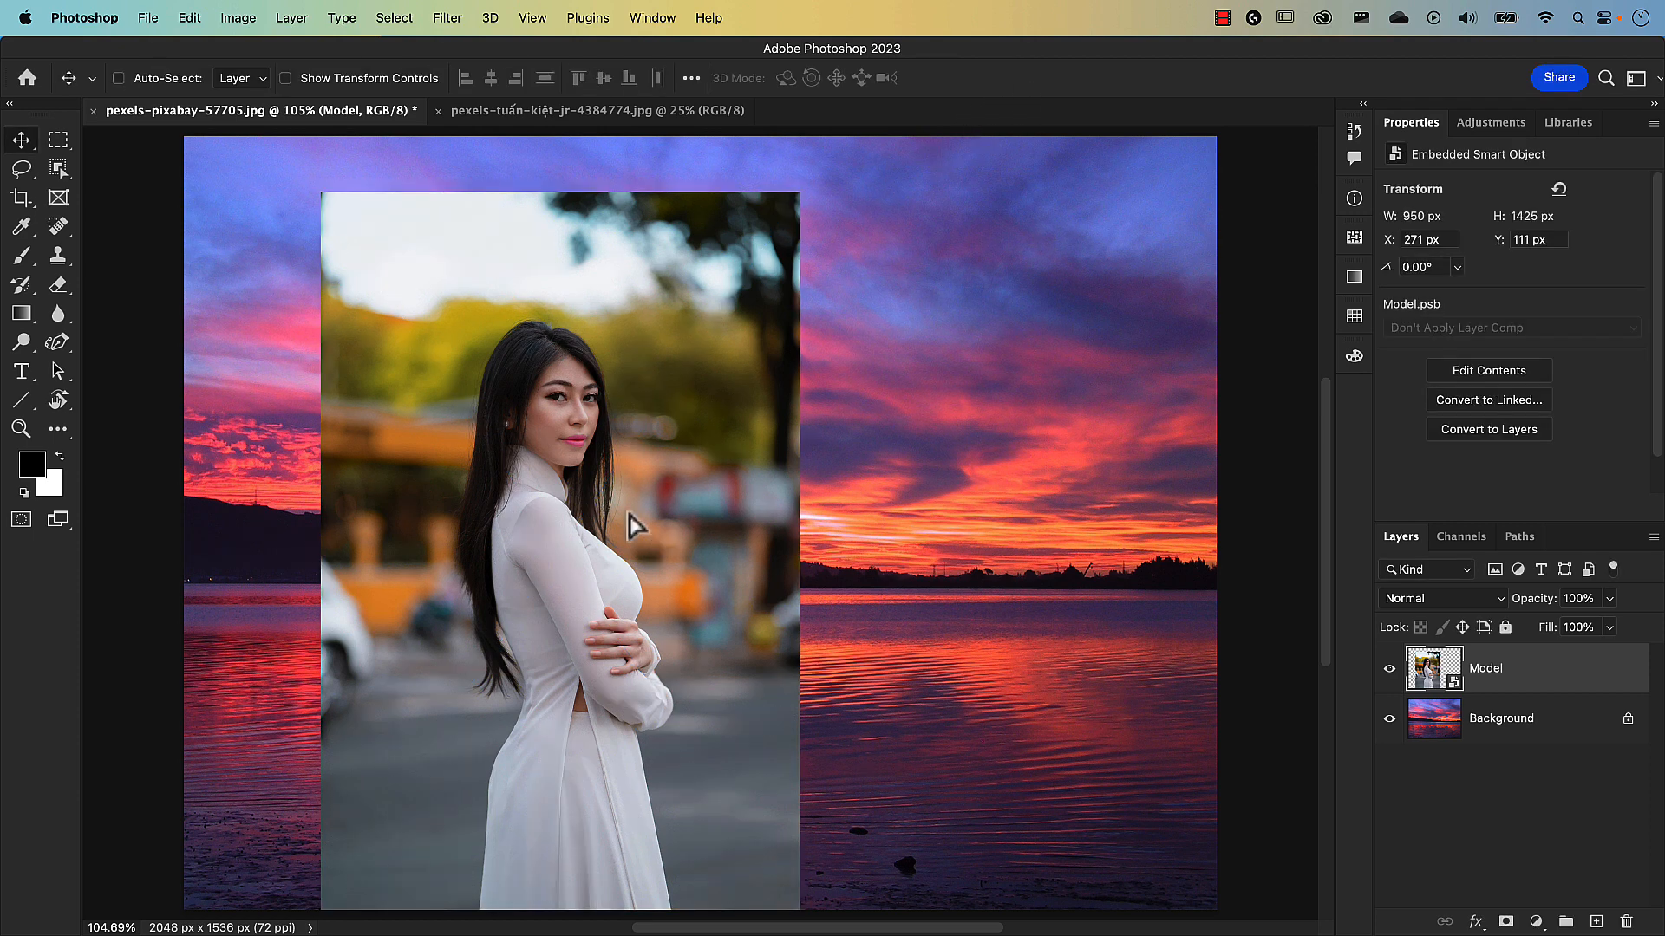
drag(633, 524, 579, 518)
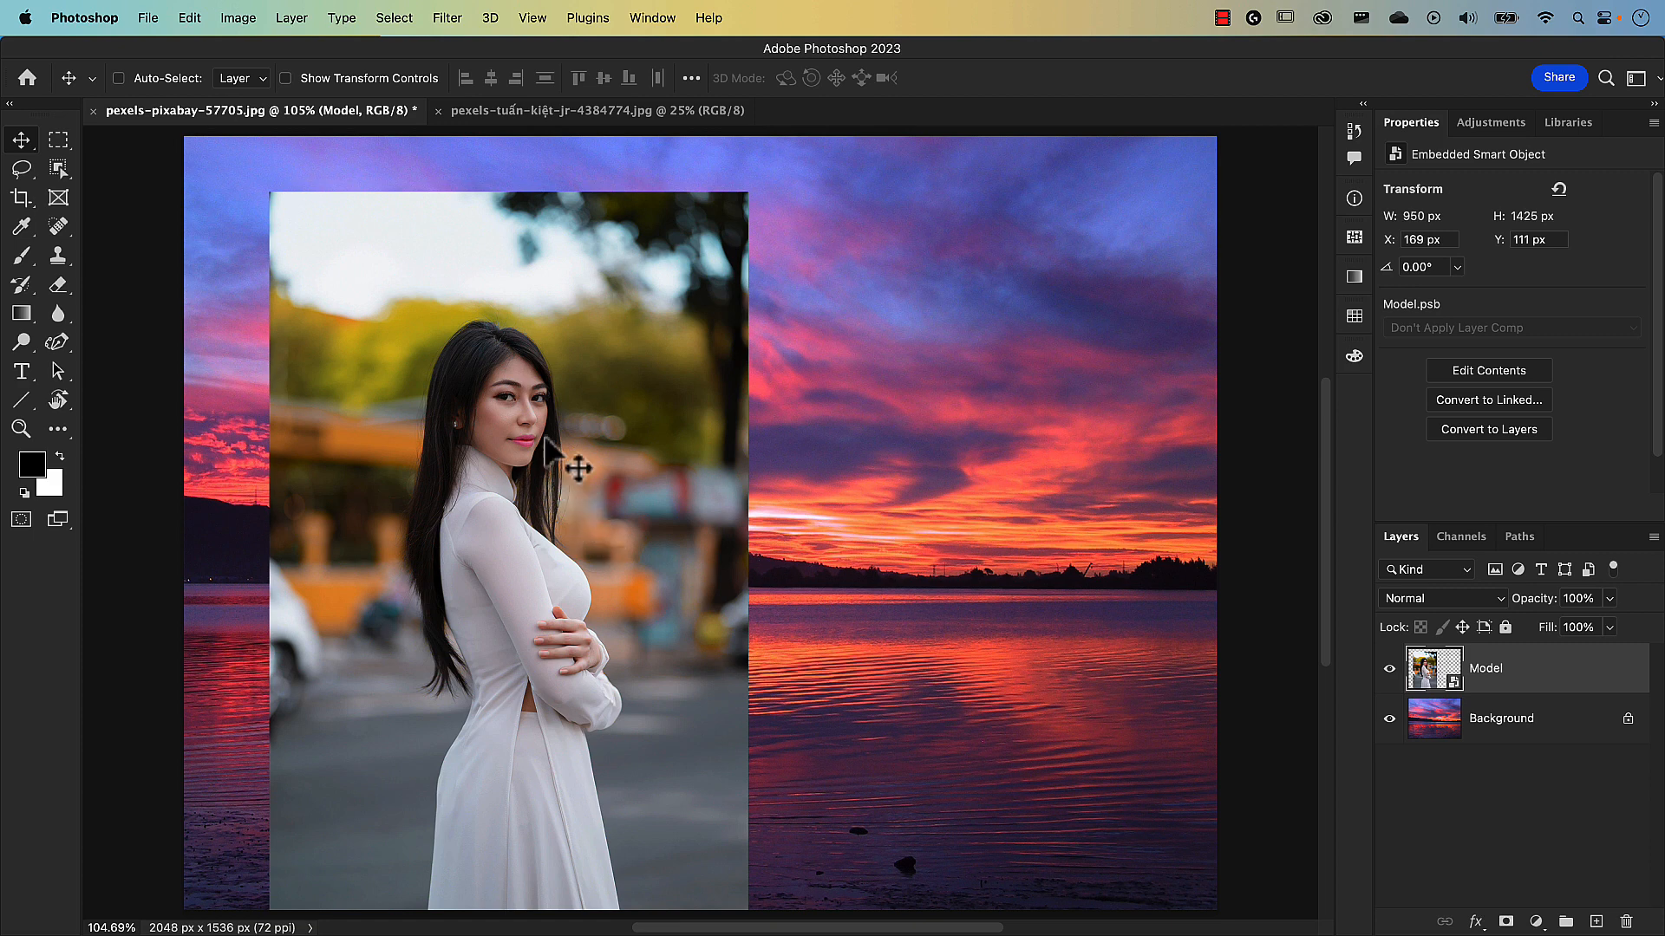
Select the woman with Select Subject, mask out the Model layer's background, and inspect the cutout edges around her hair and arms.
click(397, 19)
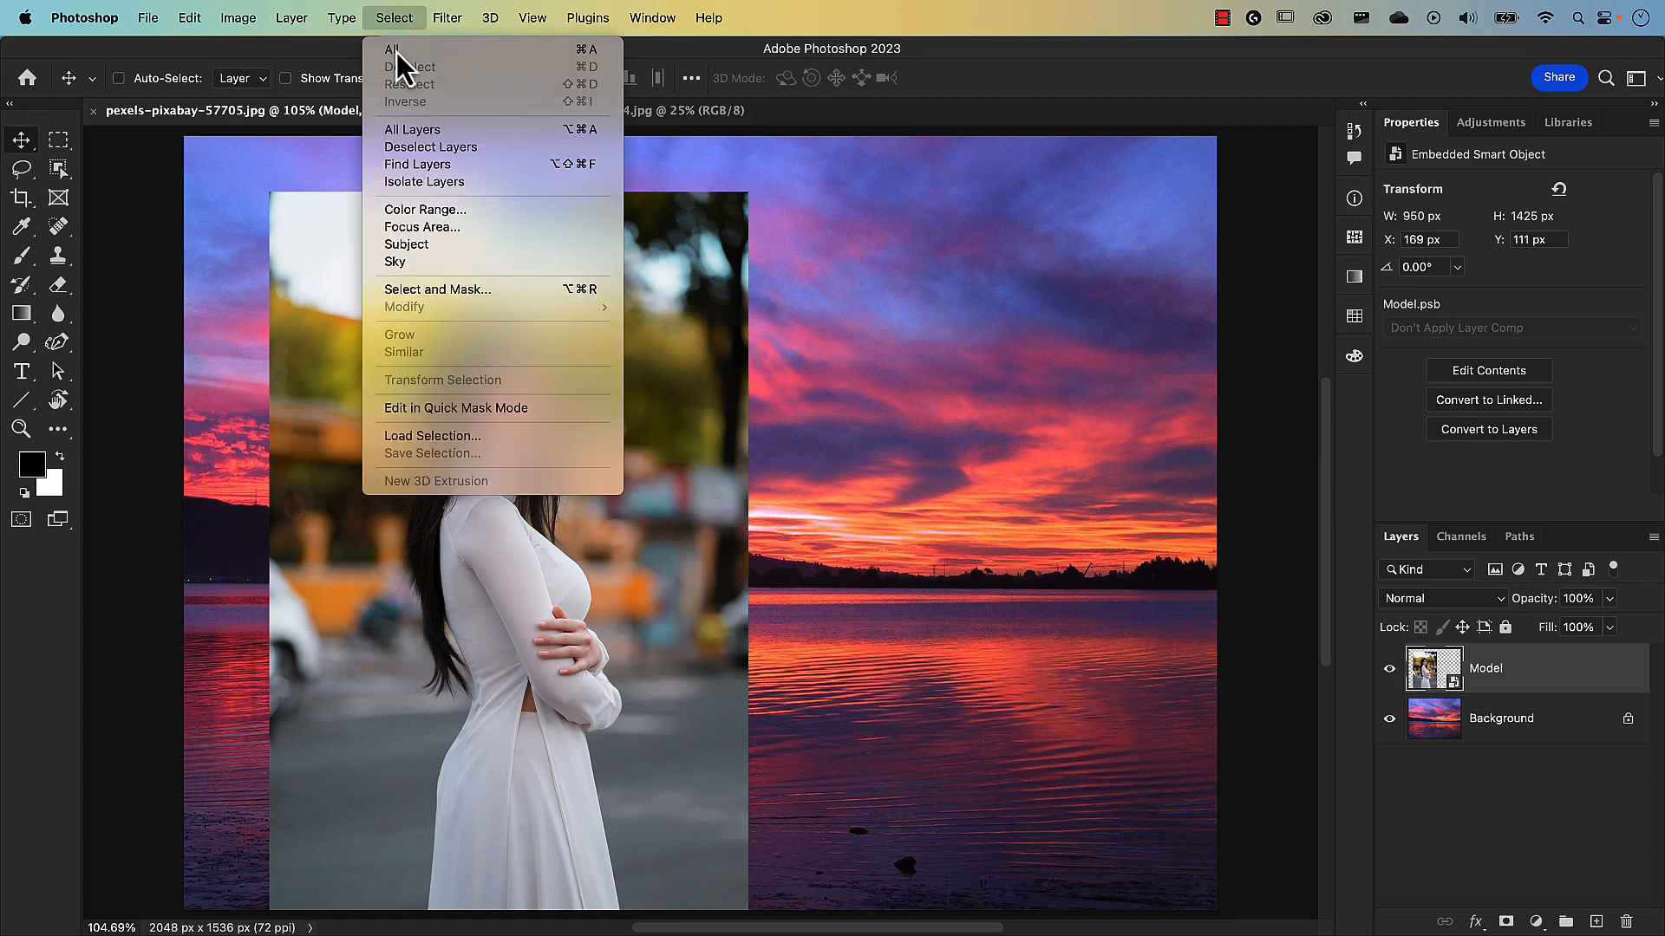
click(422, 246)
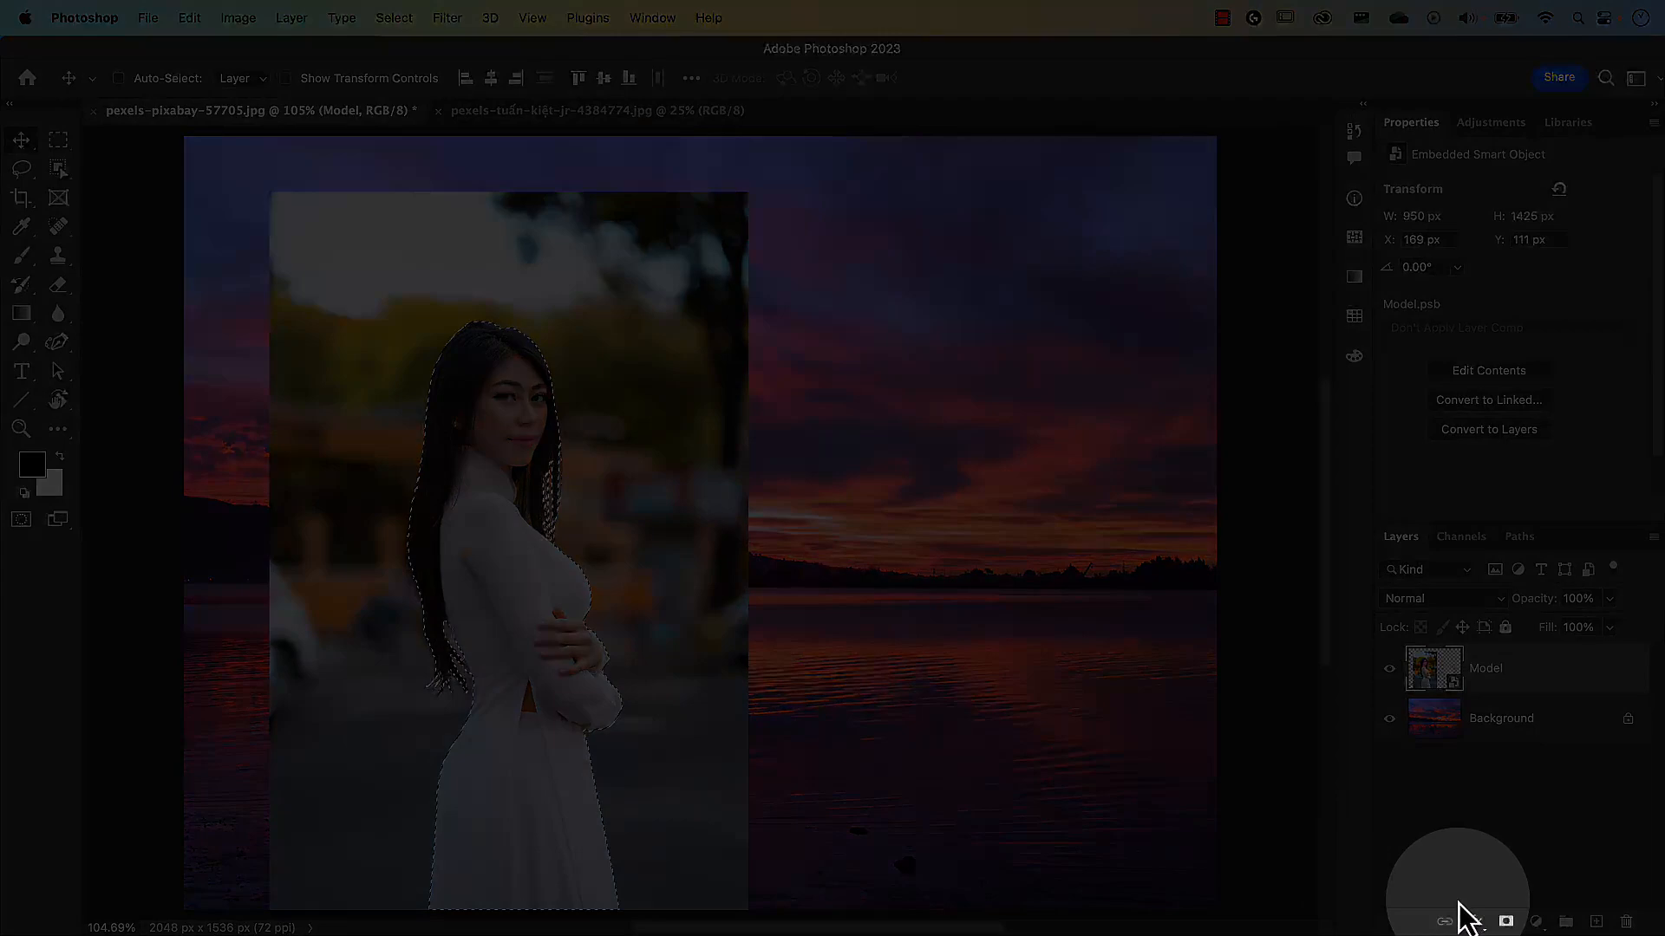
click(1506, 921)
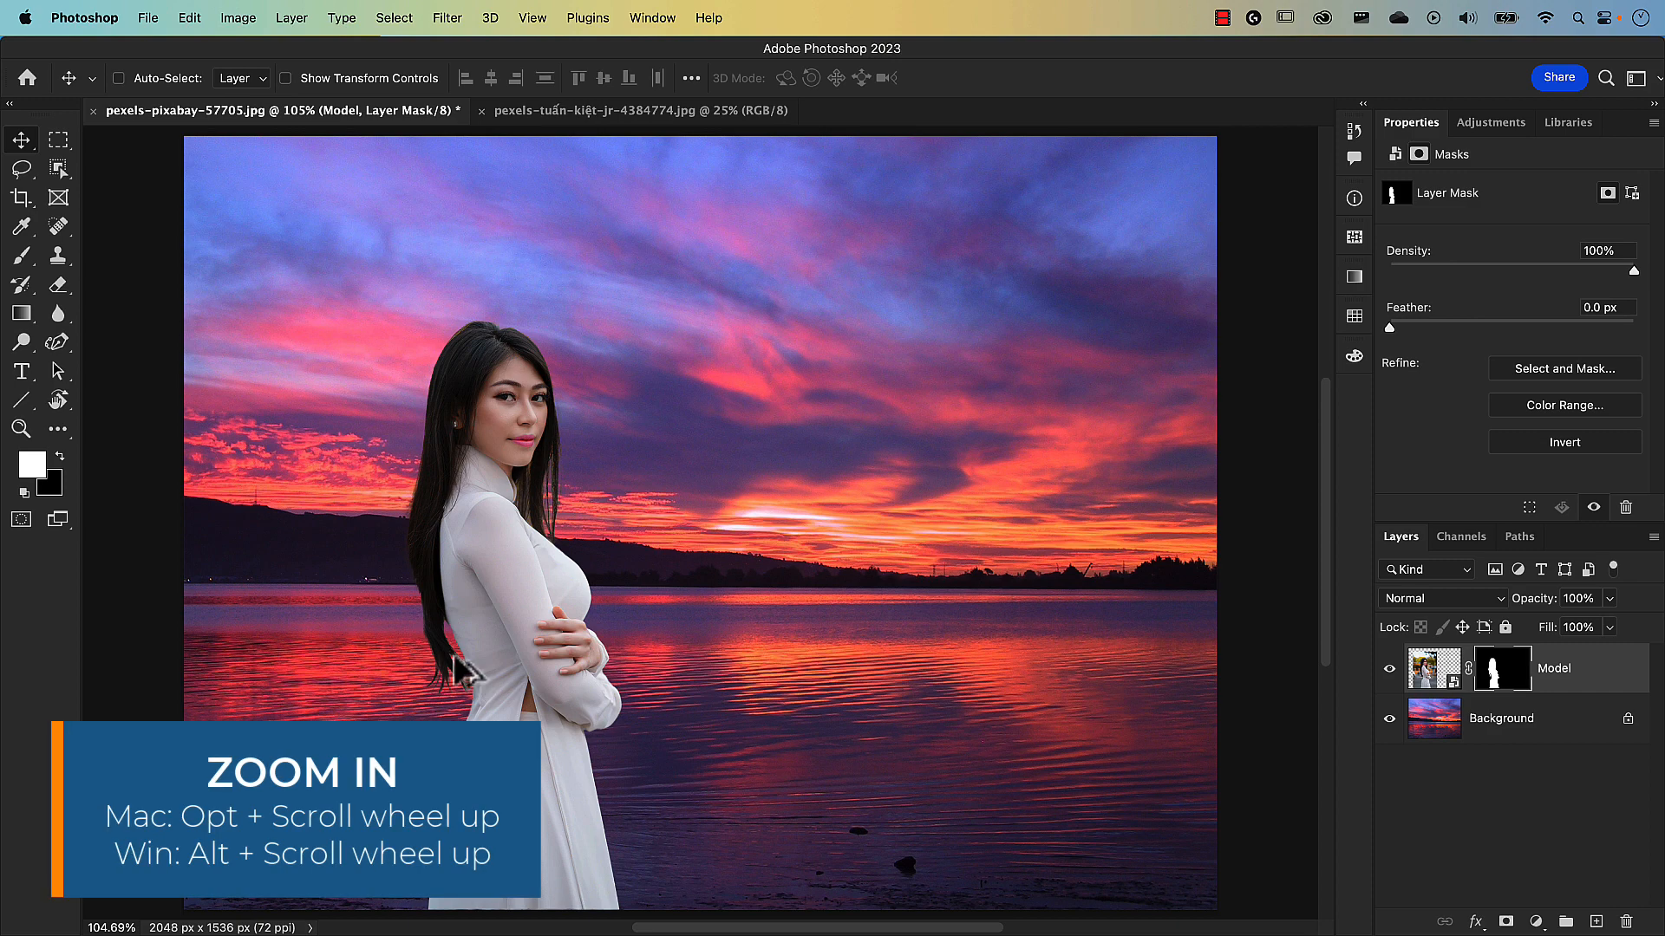
scroll(455, 653, up, 5)
scroll(459, 672, up, 3)
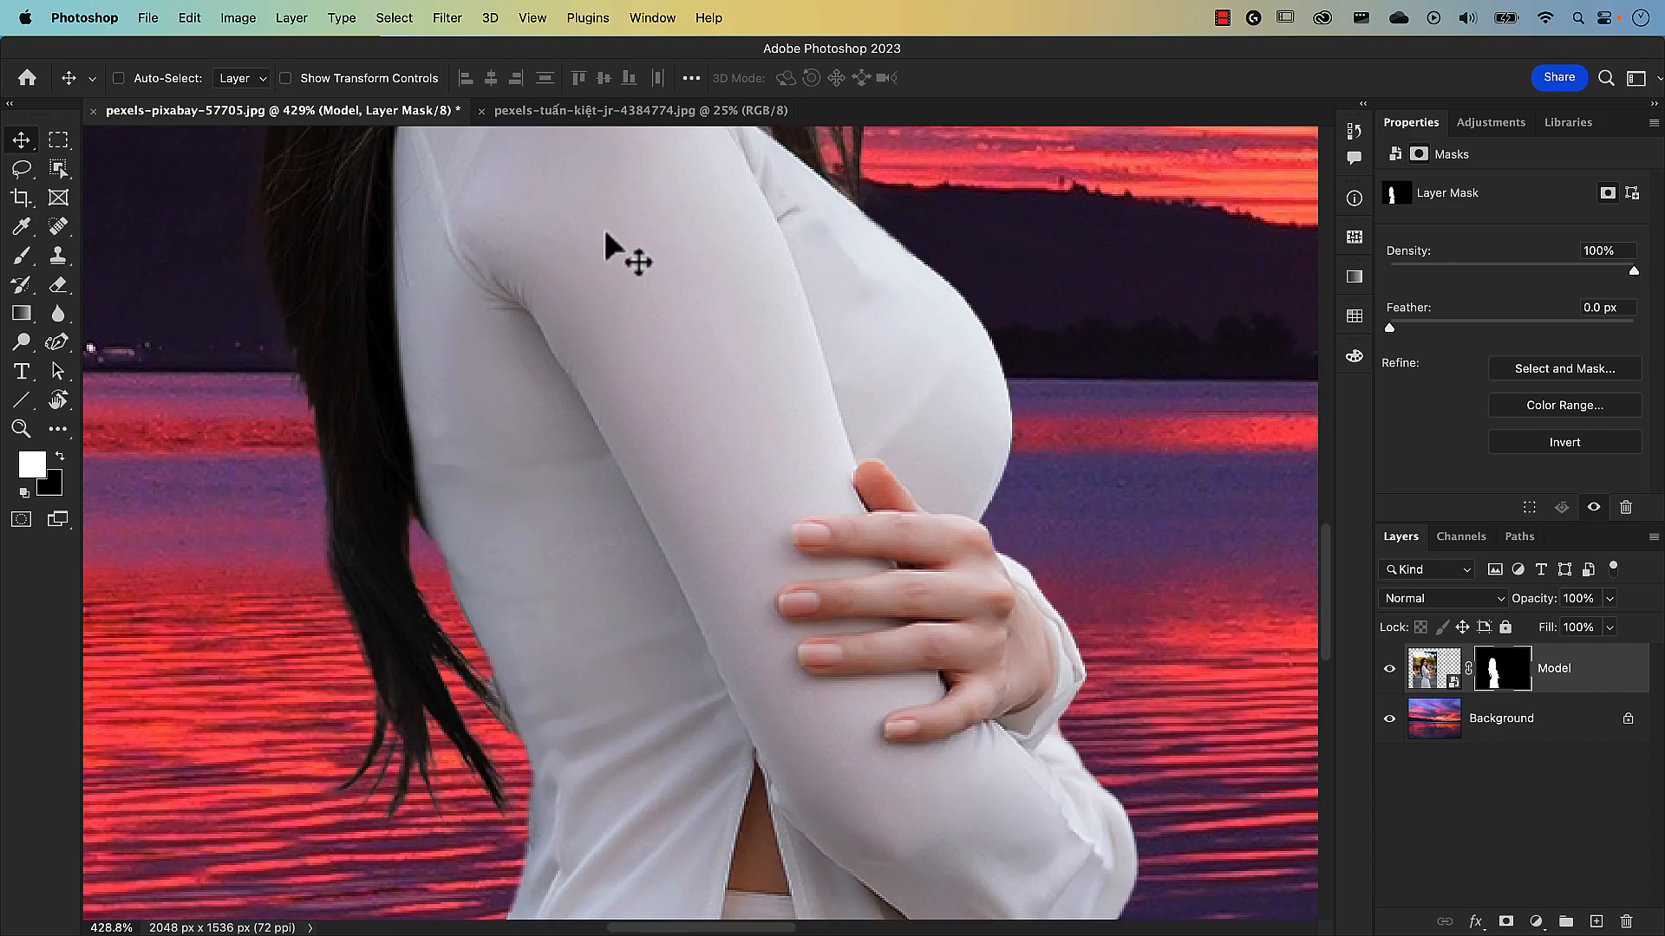
drag(605, 232, 650, 824)
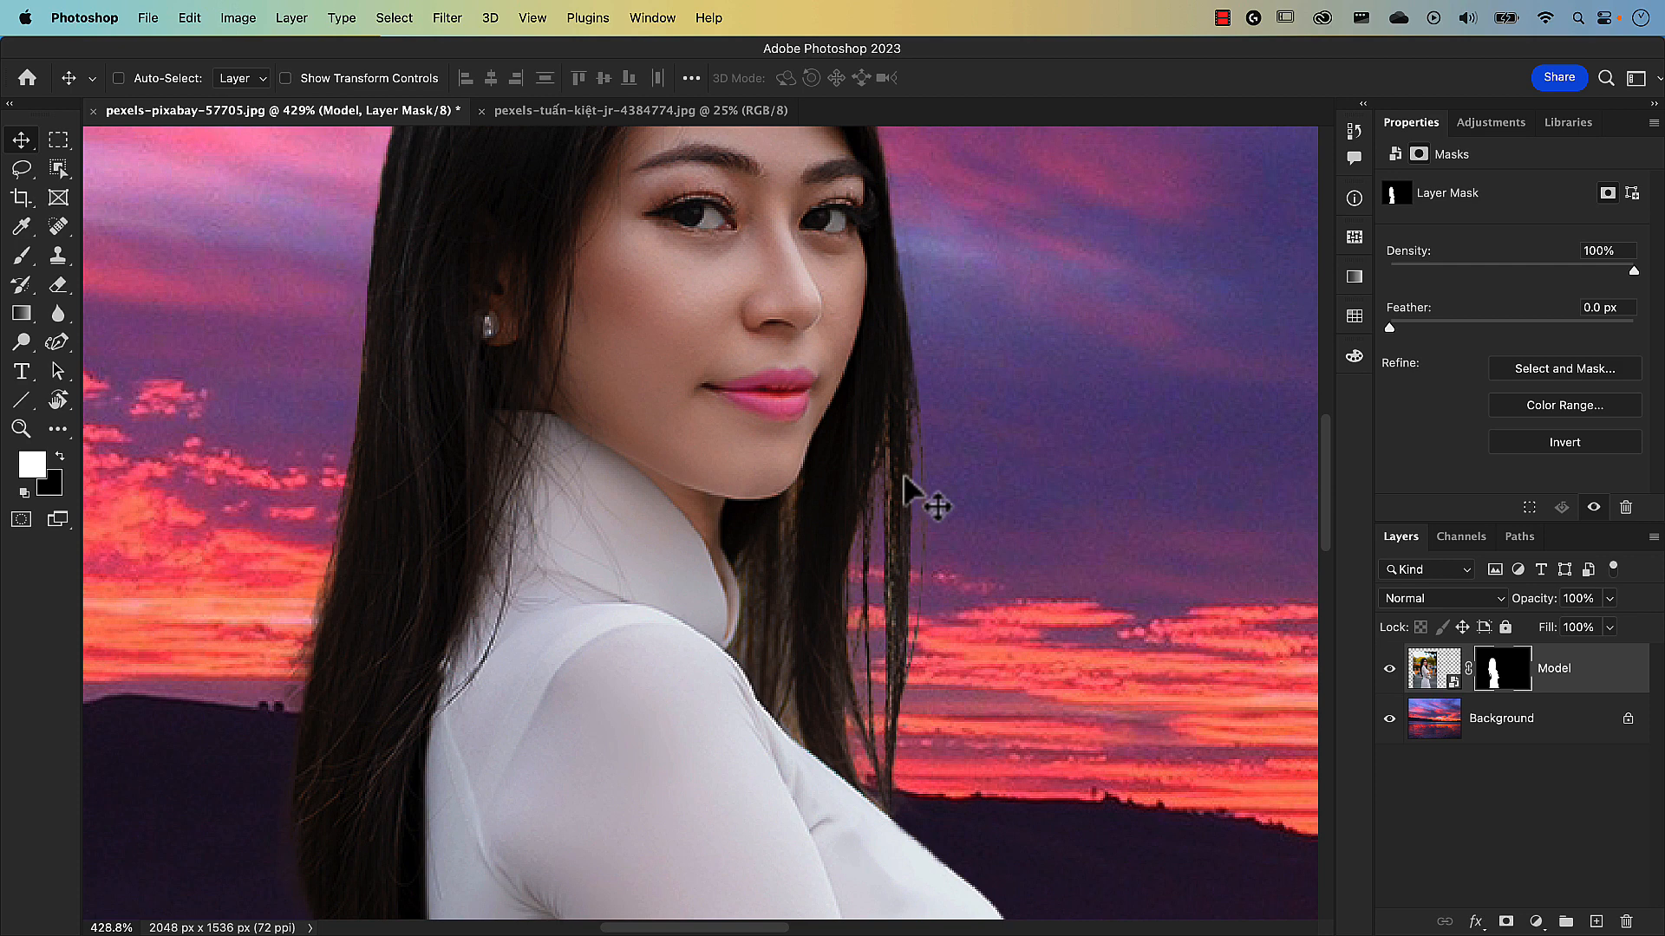
key(super+0)
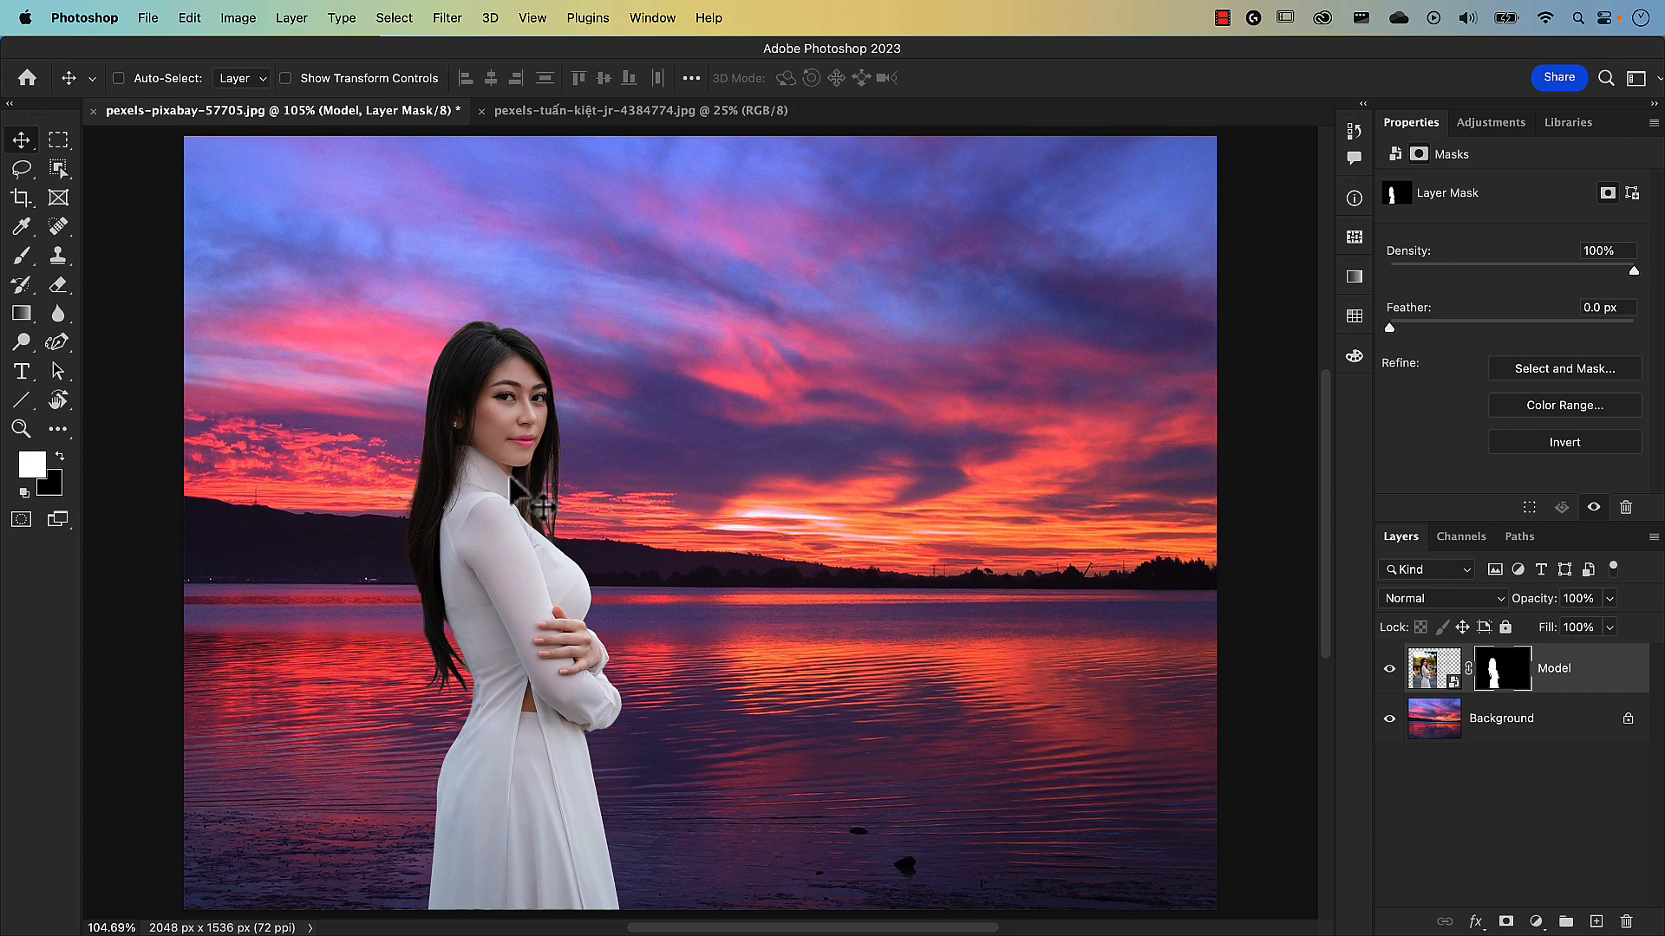
Examine how hue, saturation and brightness change a red in the foreground Color Picker, and cancel without applying a colour.
click(36, 473)
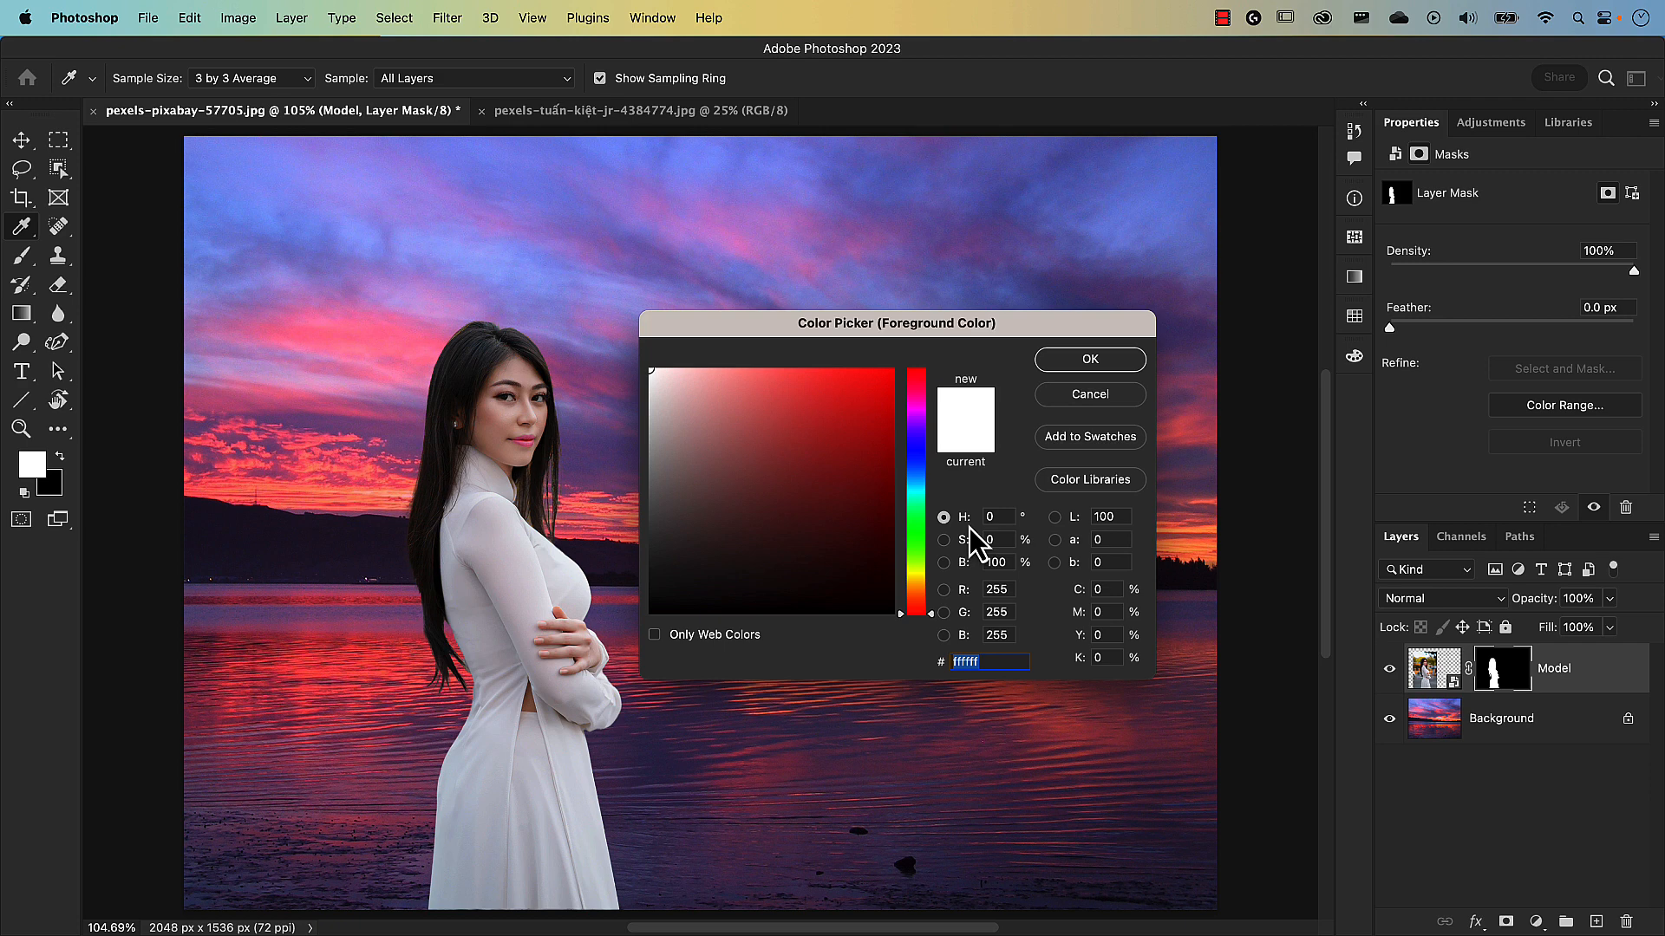
drag(886, 377, 901, 364)
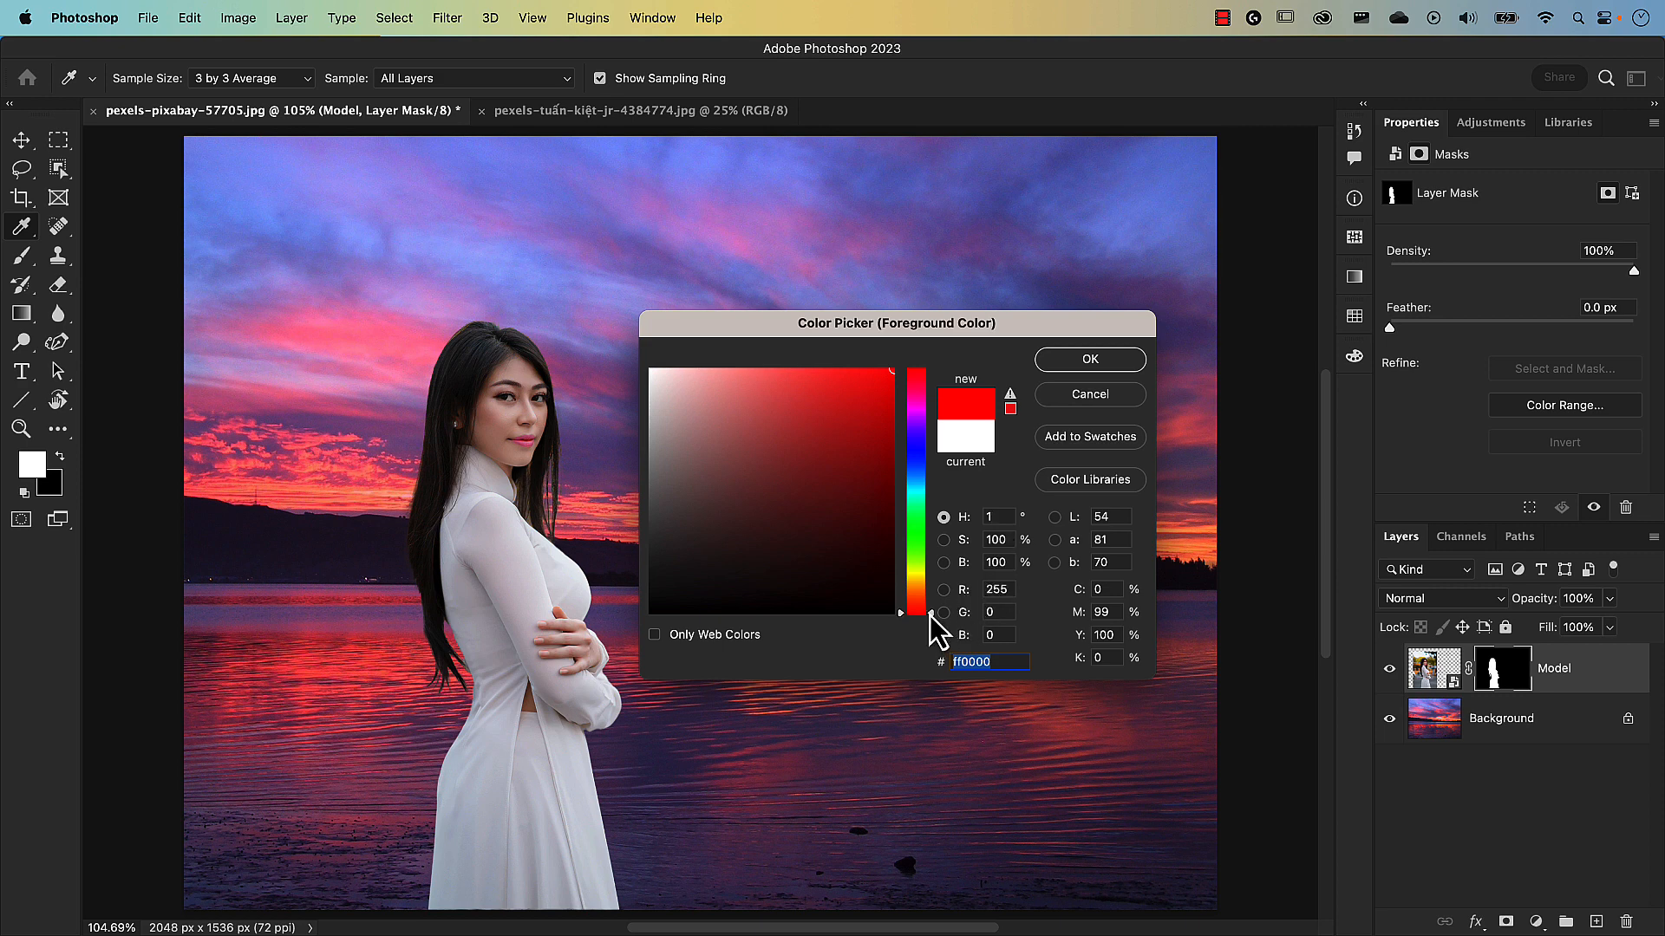
mouse_move(929, 616)
mouse_down()
mouse_move(933, 372)
mouse_move(933, 617)
mouse_up()
click(891, 374)
drag(892, 375, 757, 362)
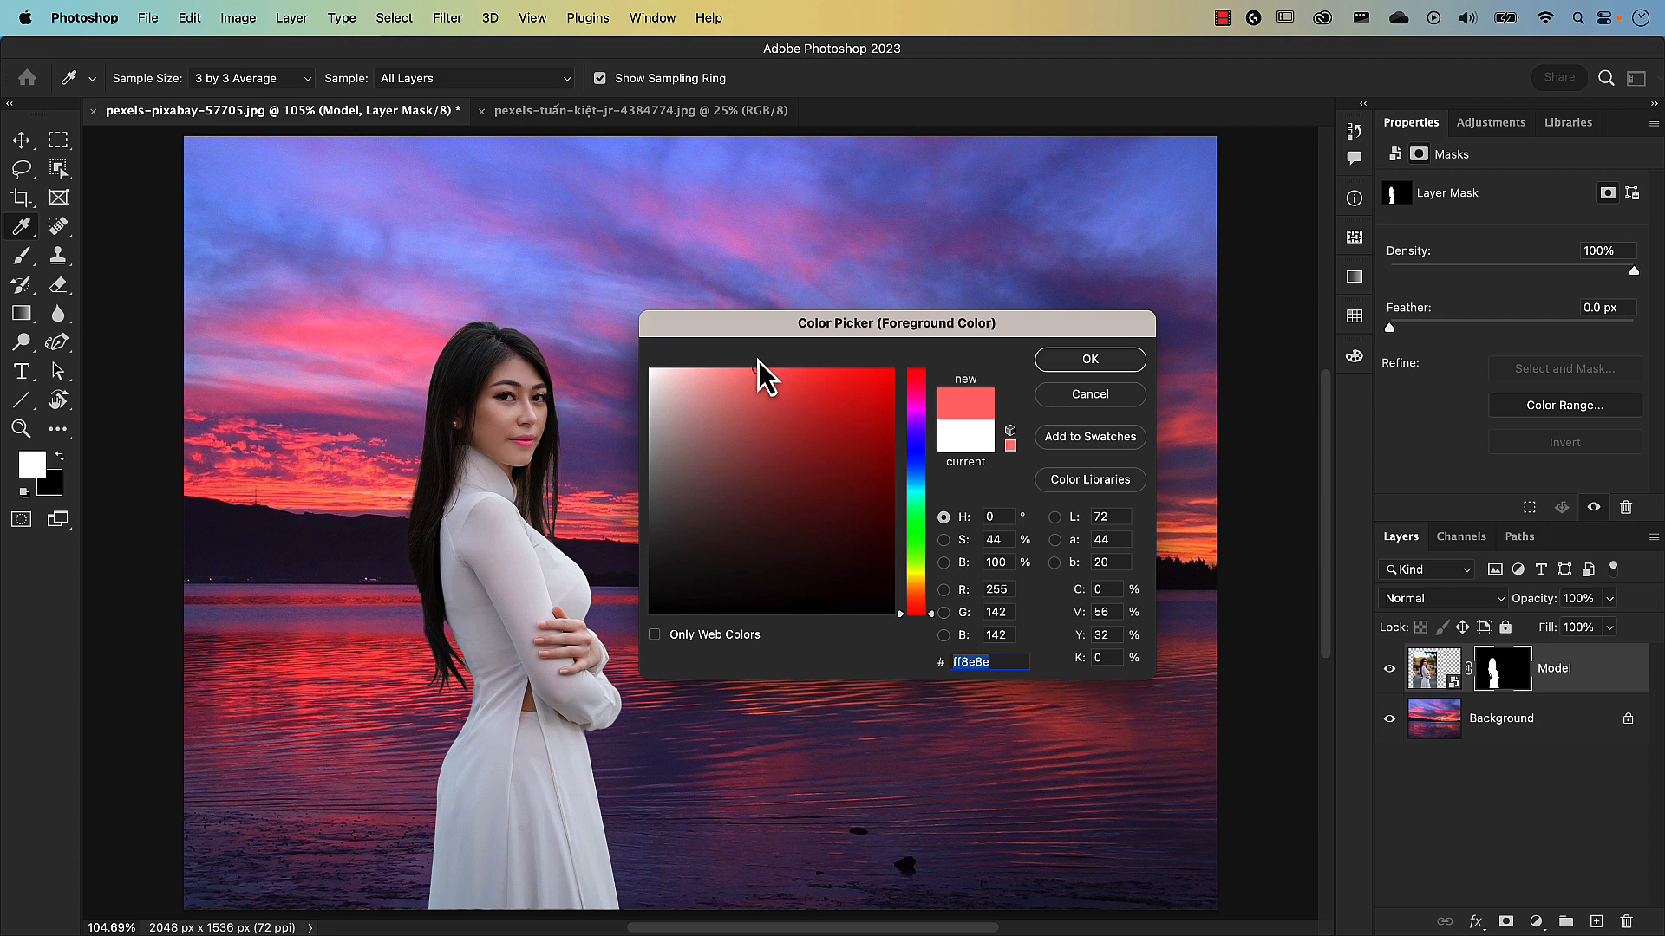
mouse_move(758, 366)
mouse_down()
mouse_move(905, 373)
mouse_move(899, 387)
mouse_move(894, 359)
mouse_up()
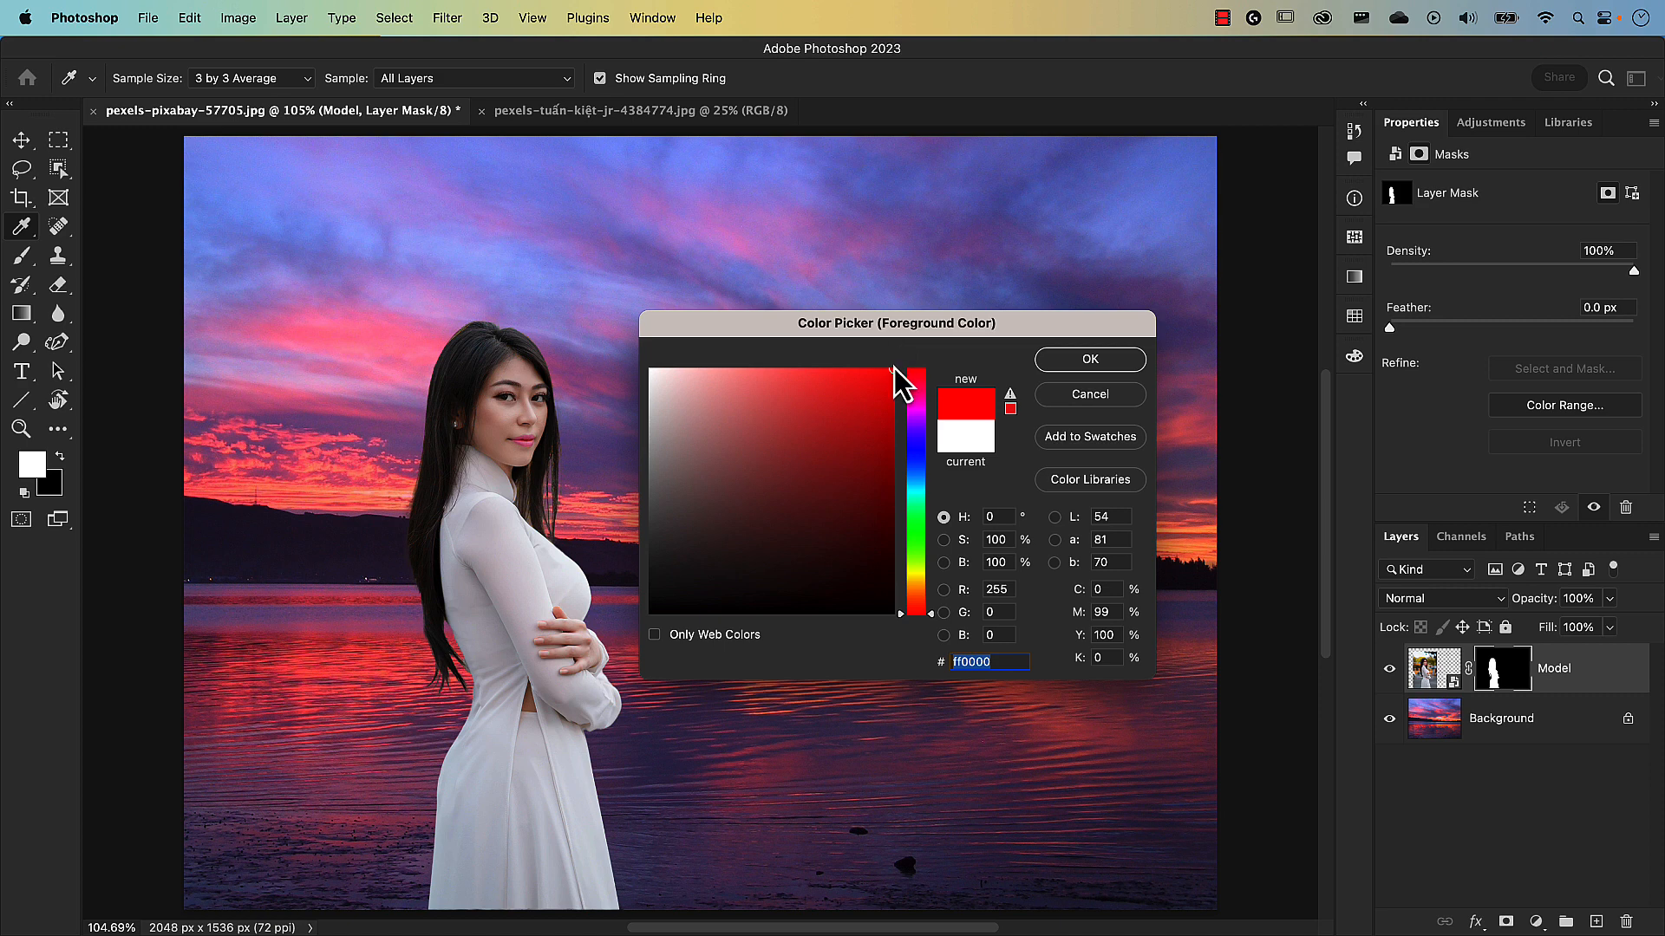
click(891, 371)
mouse_move(891, 372)
mouse_down()
mouse_move(907, 579)
mouse_move(920, 366)
mouse_up()
click(1085, 403)
key(v)
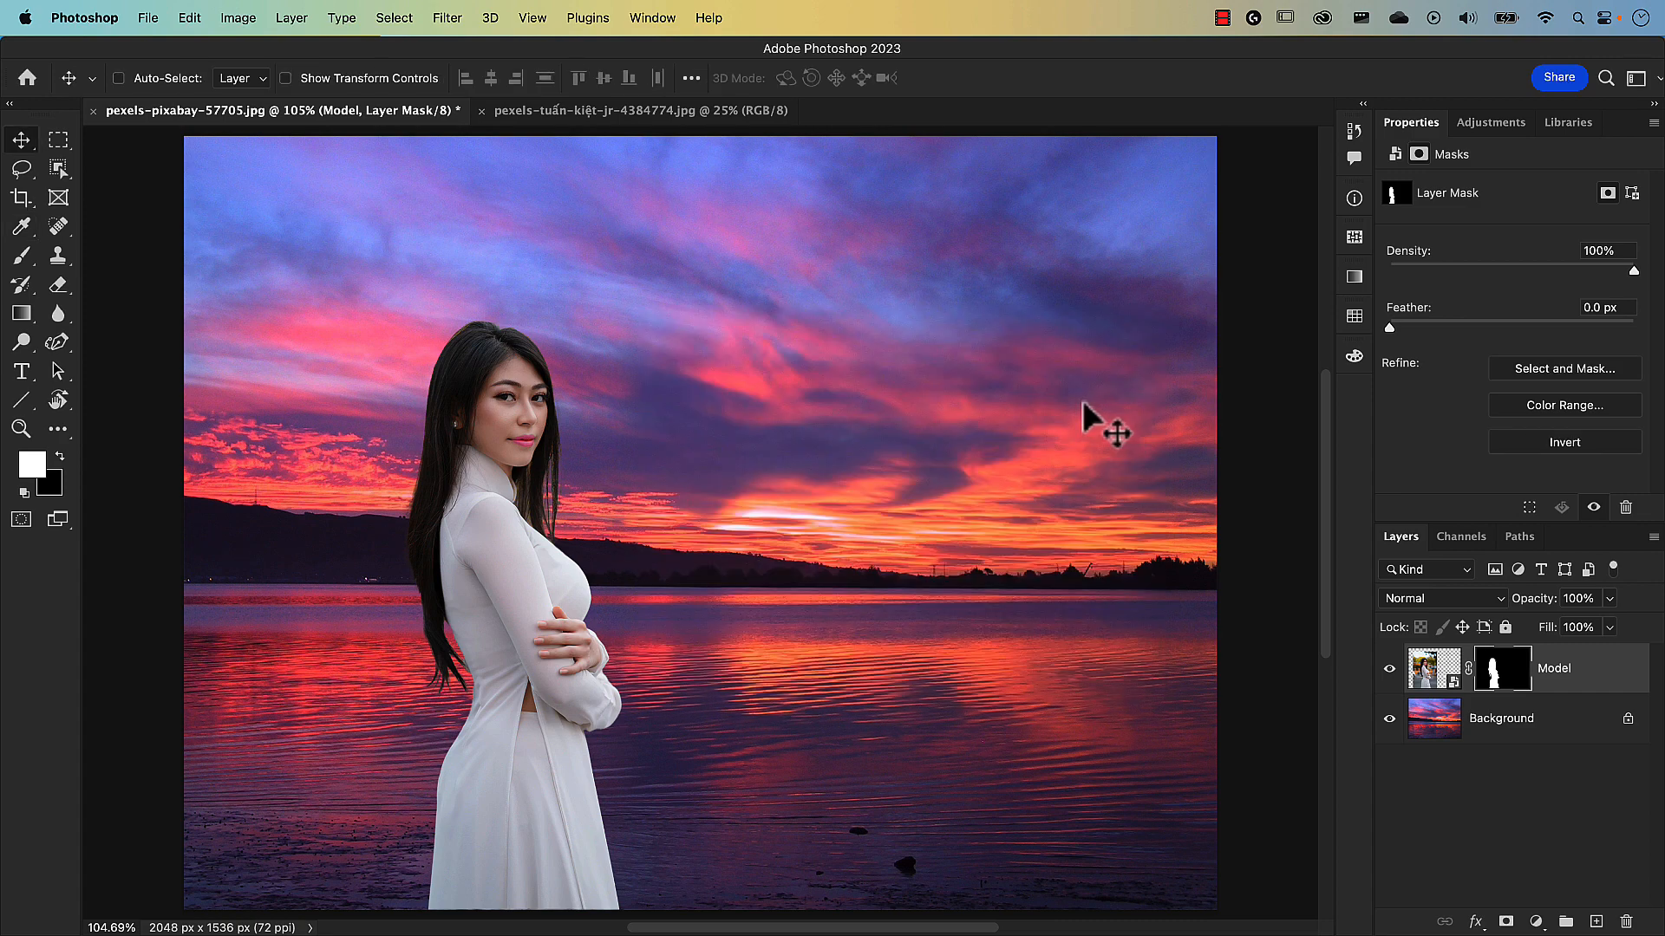
click(1083, 403)
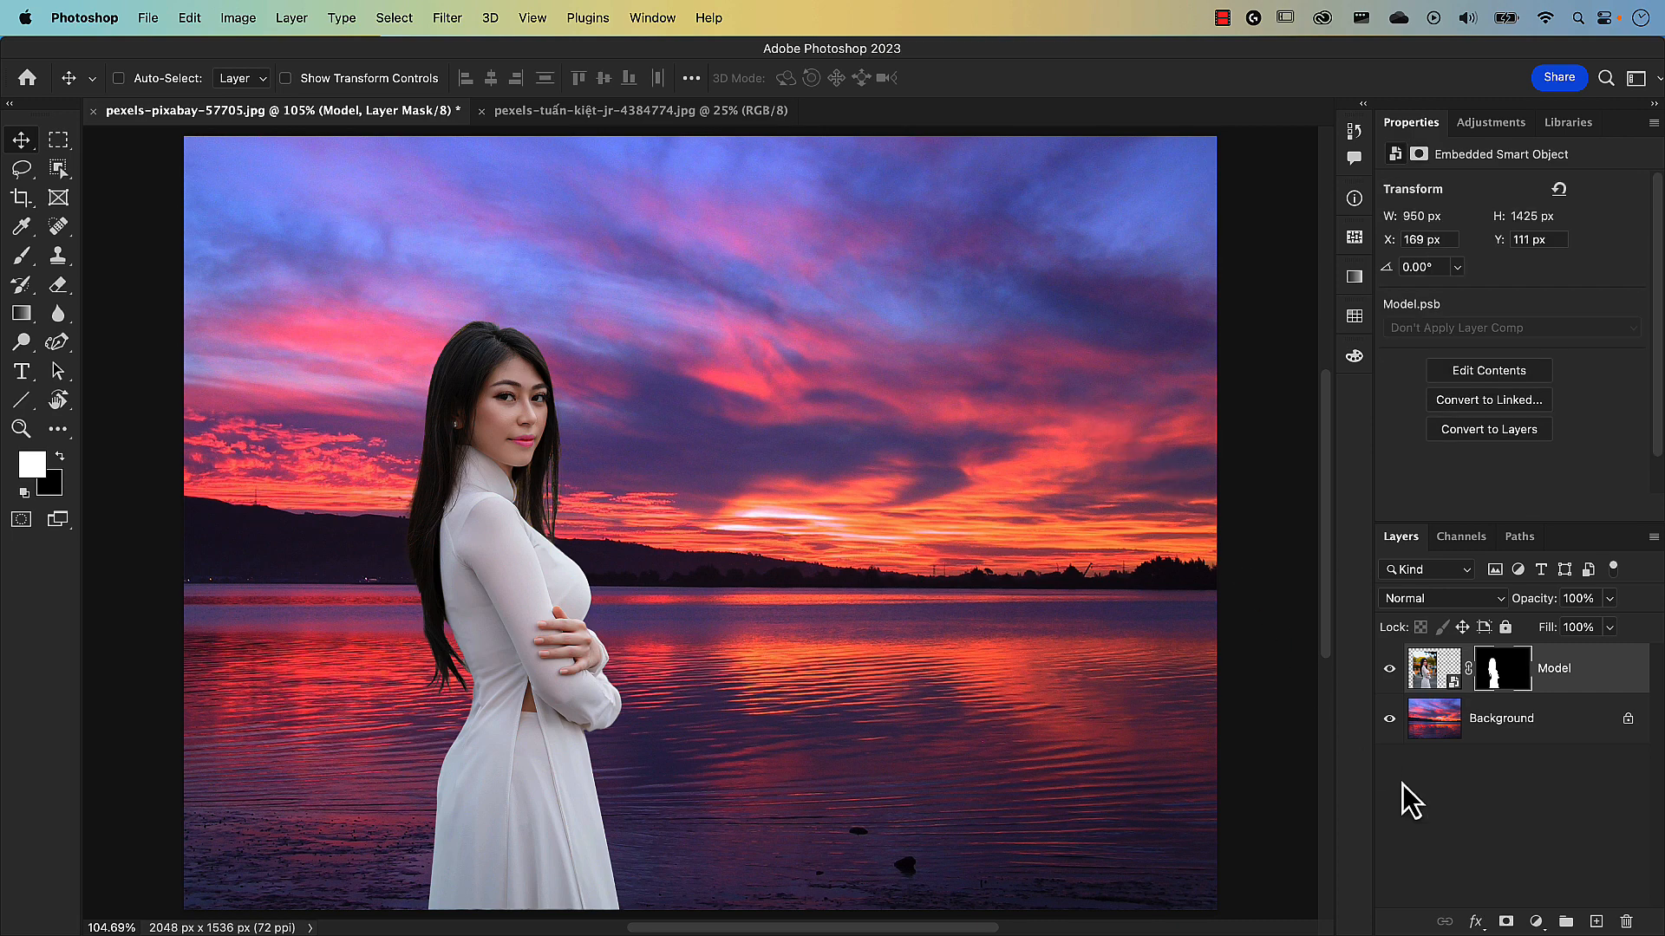
Add a Solid Color fill layer above the Model layer with the gray 808080.
click(1537, 923)
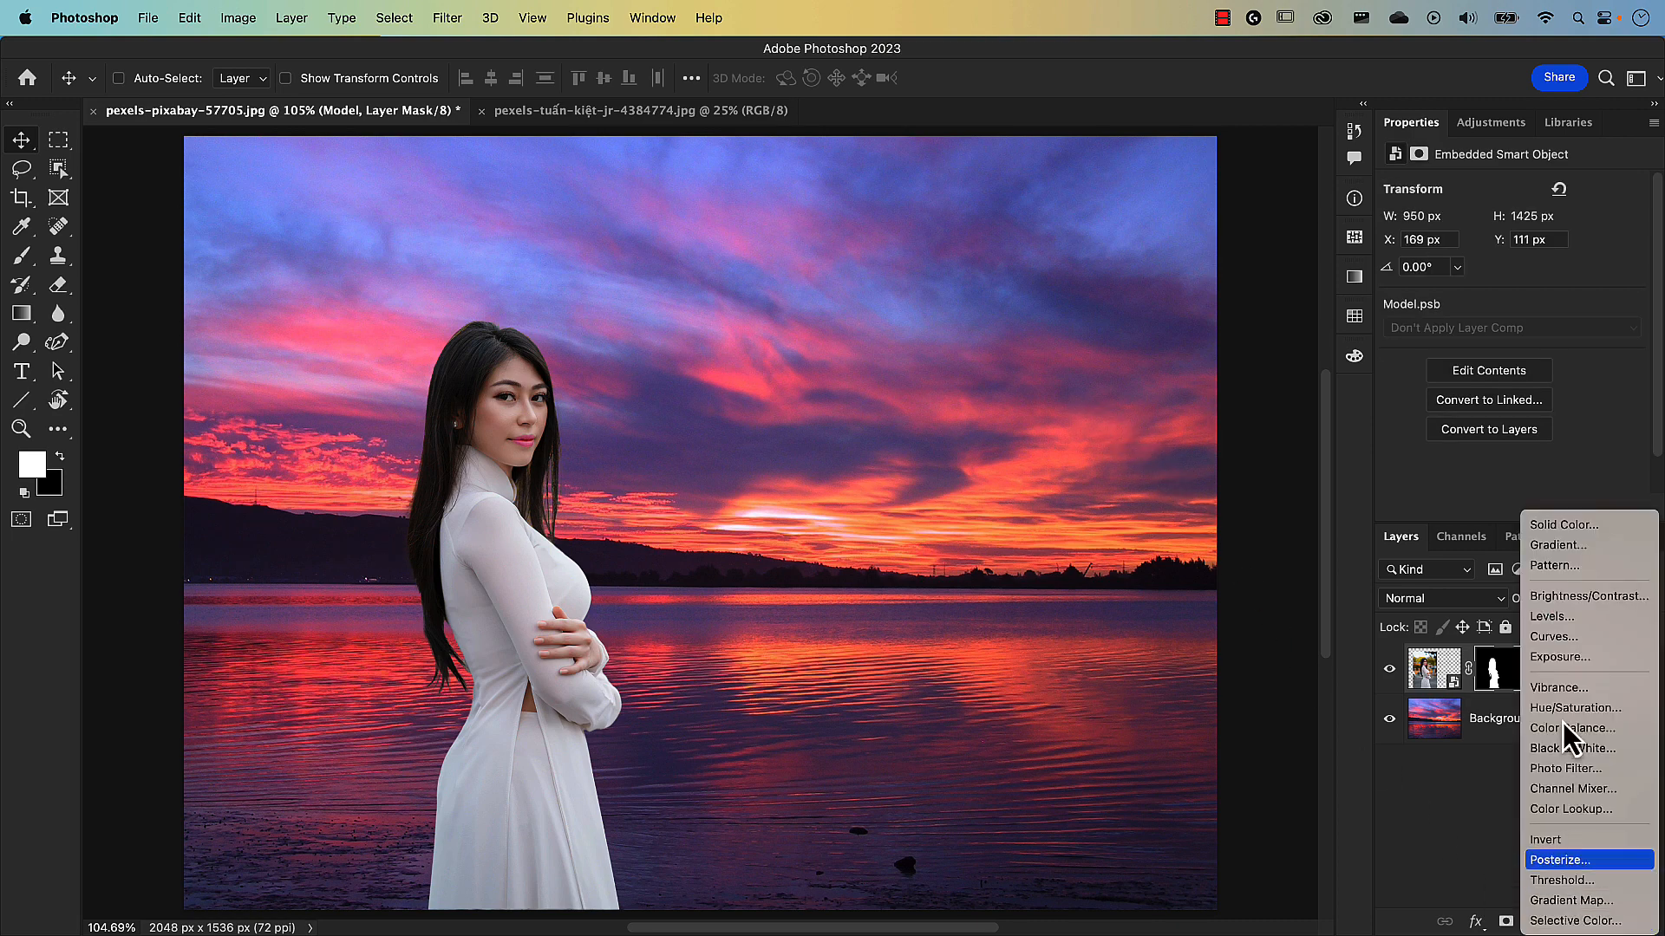
click(1537, 526)
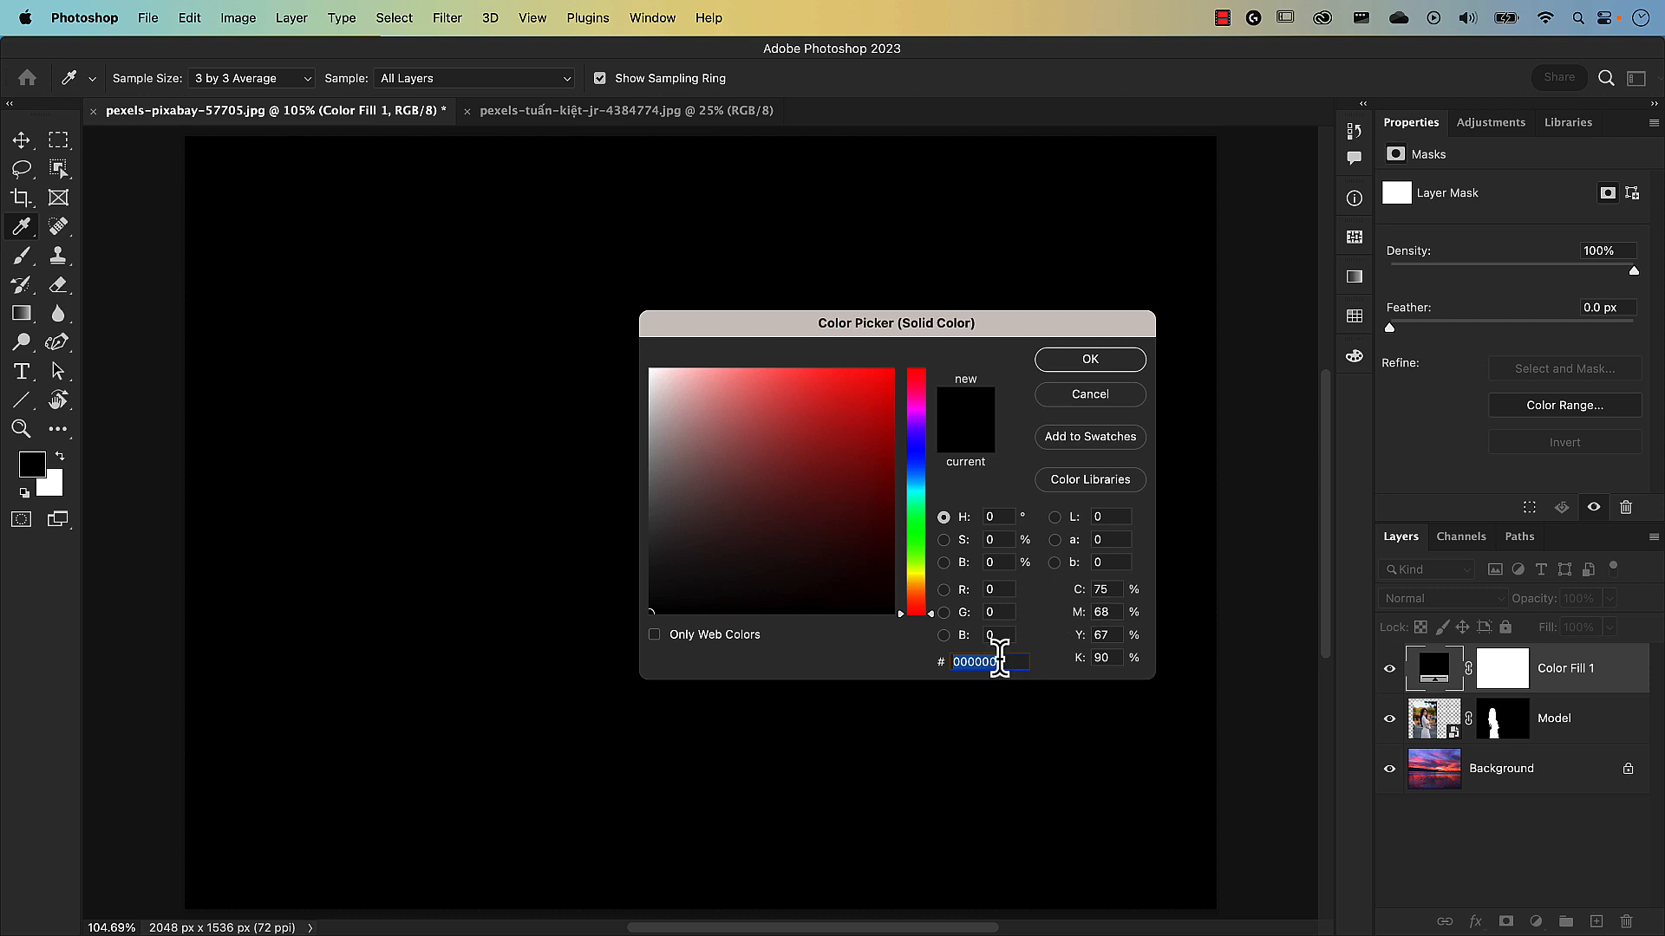
text(808080)
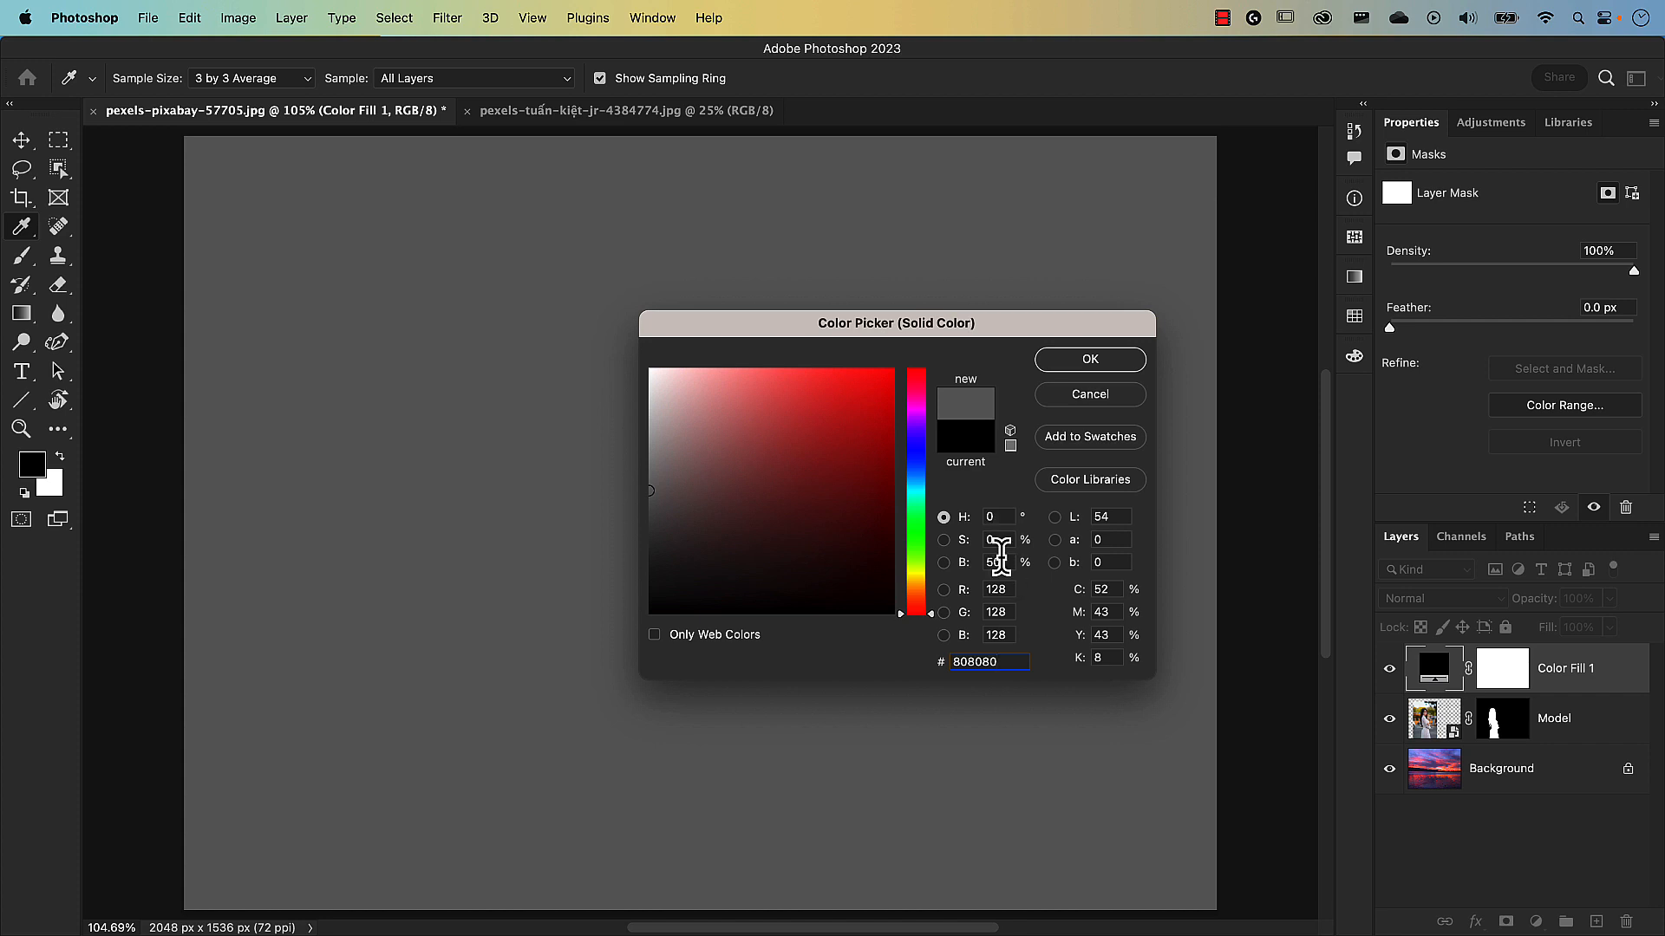
click(1090, 359)
key(v)
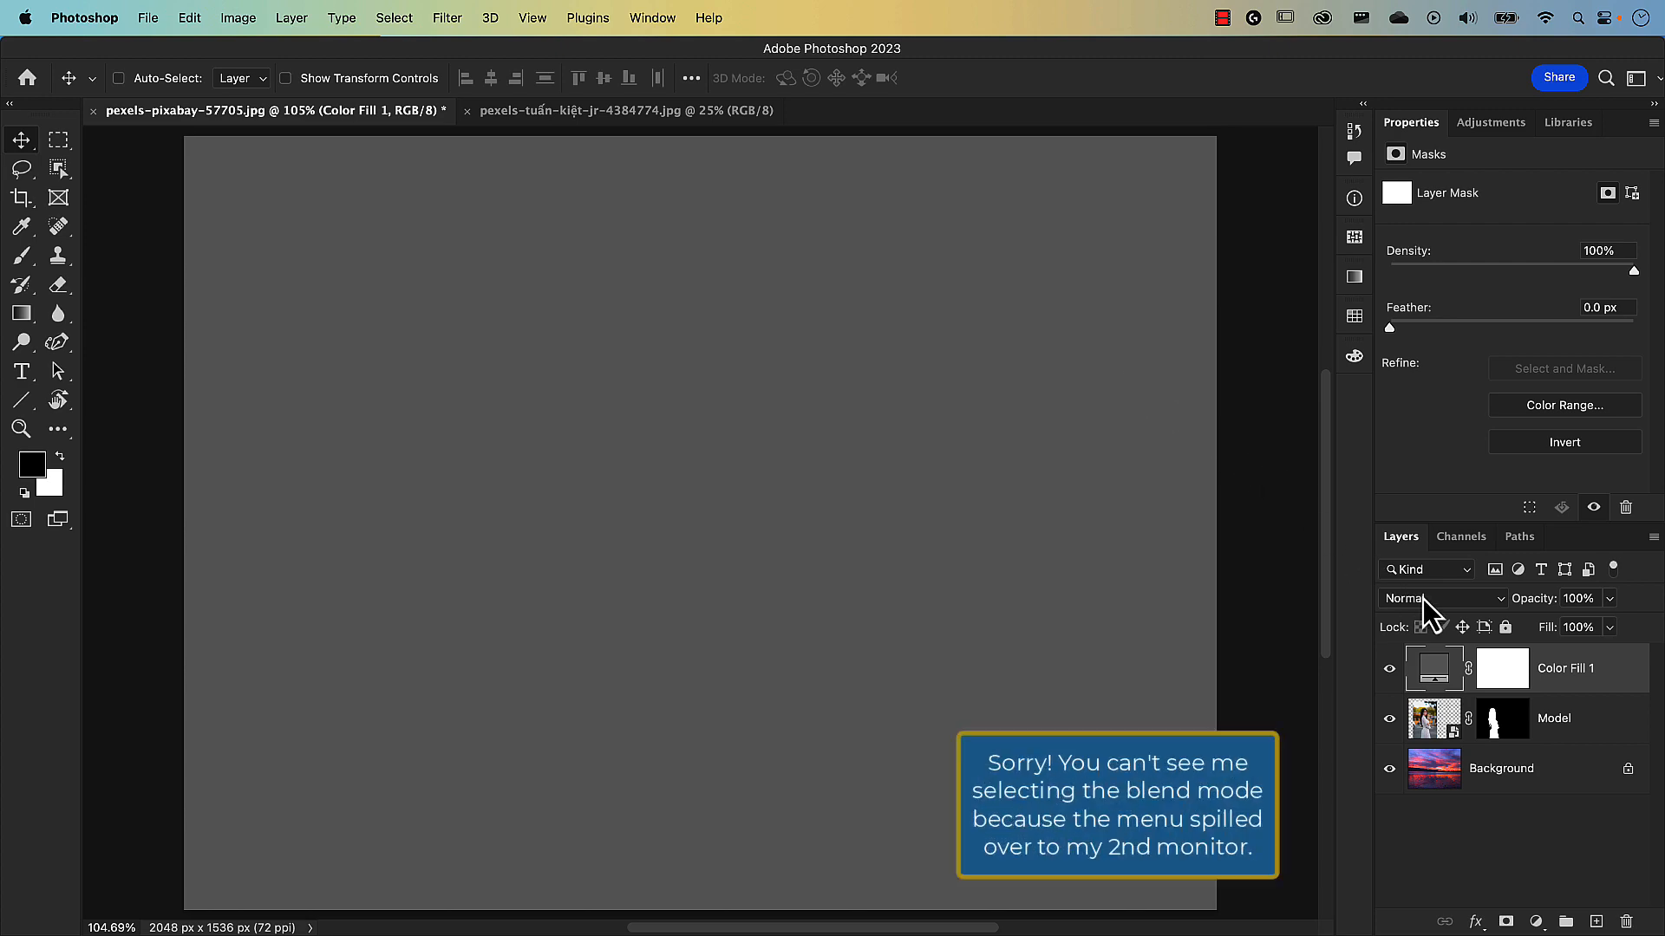
Set the gray fill layer's blend mode to Color and rename it Luminosity check.
click(1423, 600)
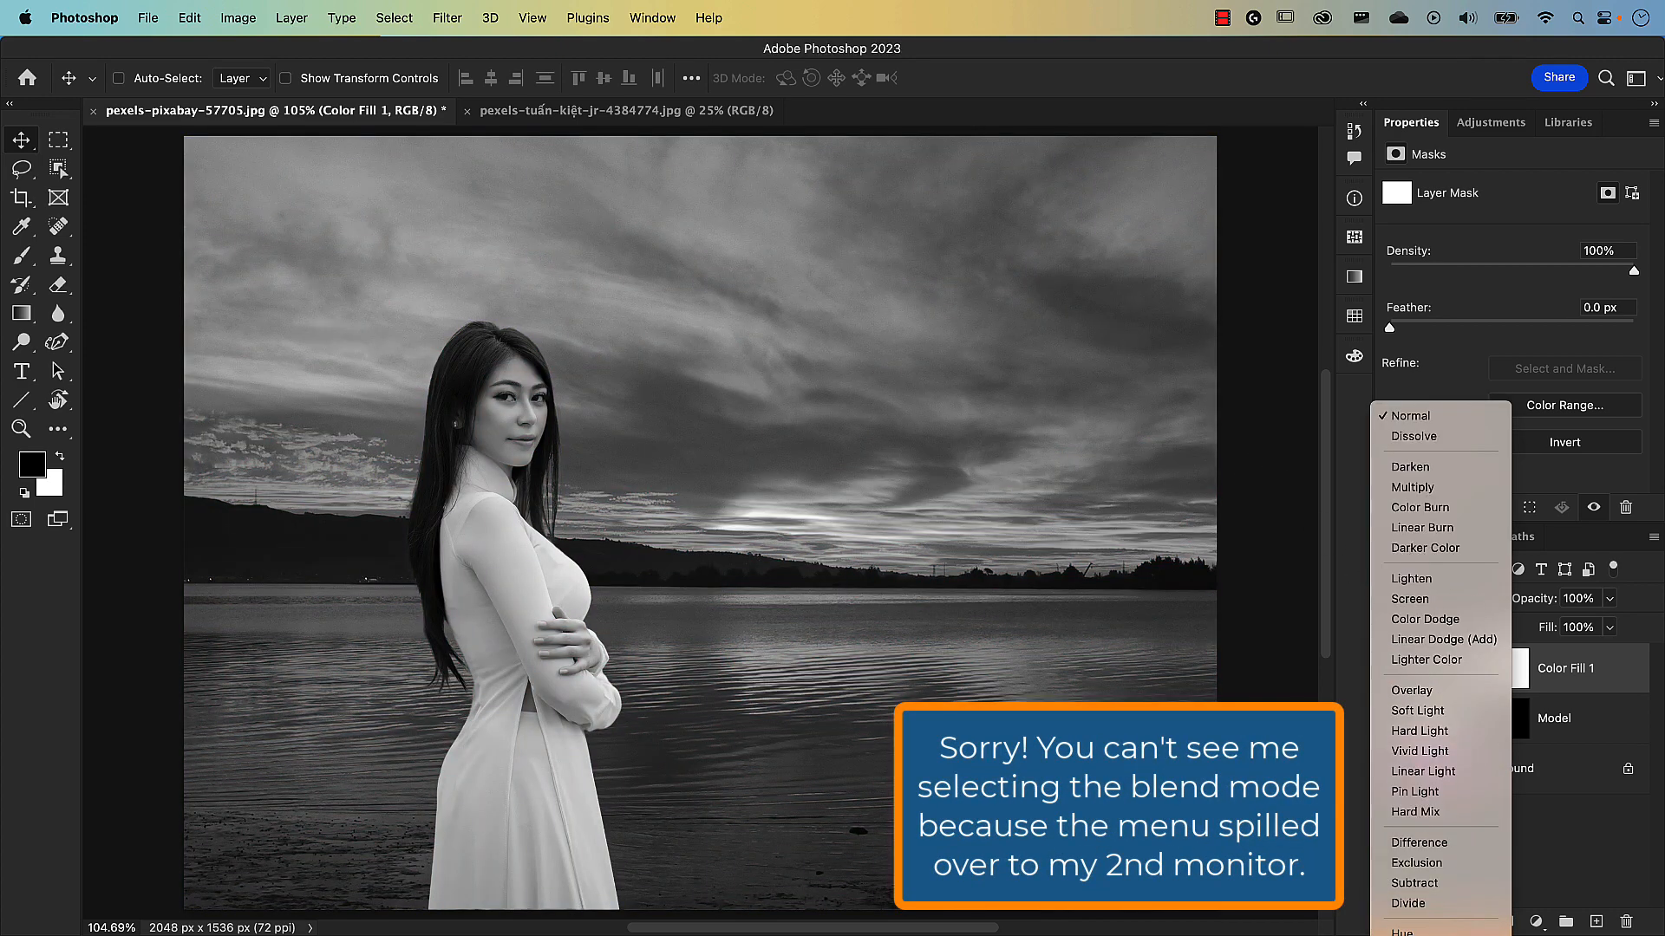
click(1440, 935)
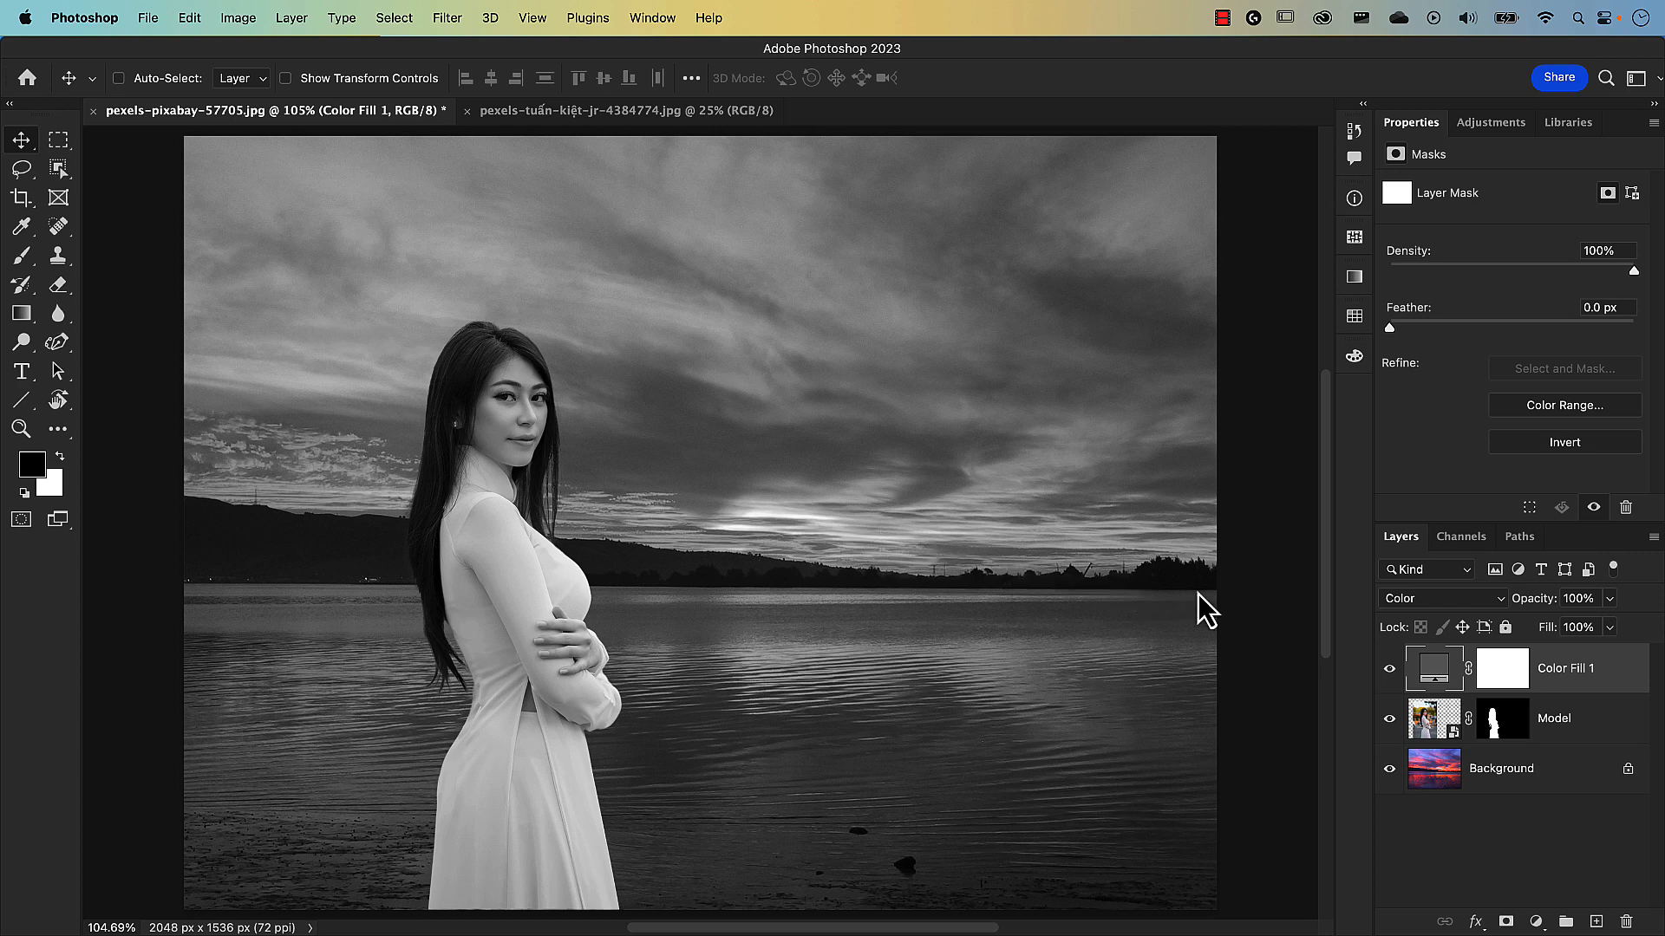
double_click(1565, 668)
text(Luminosity check)
key(Return)
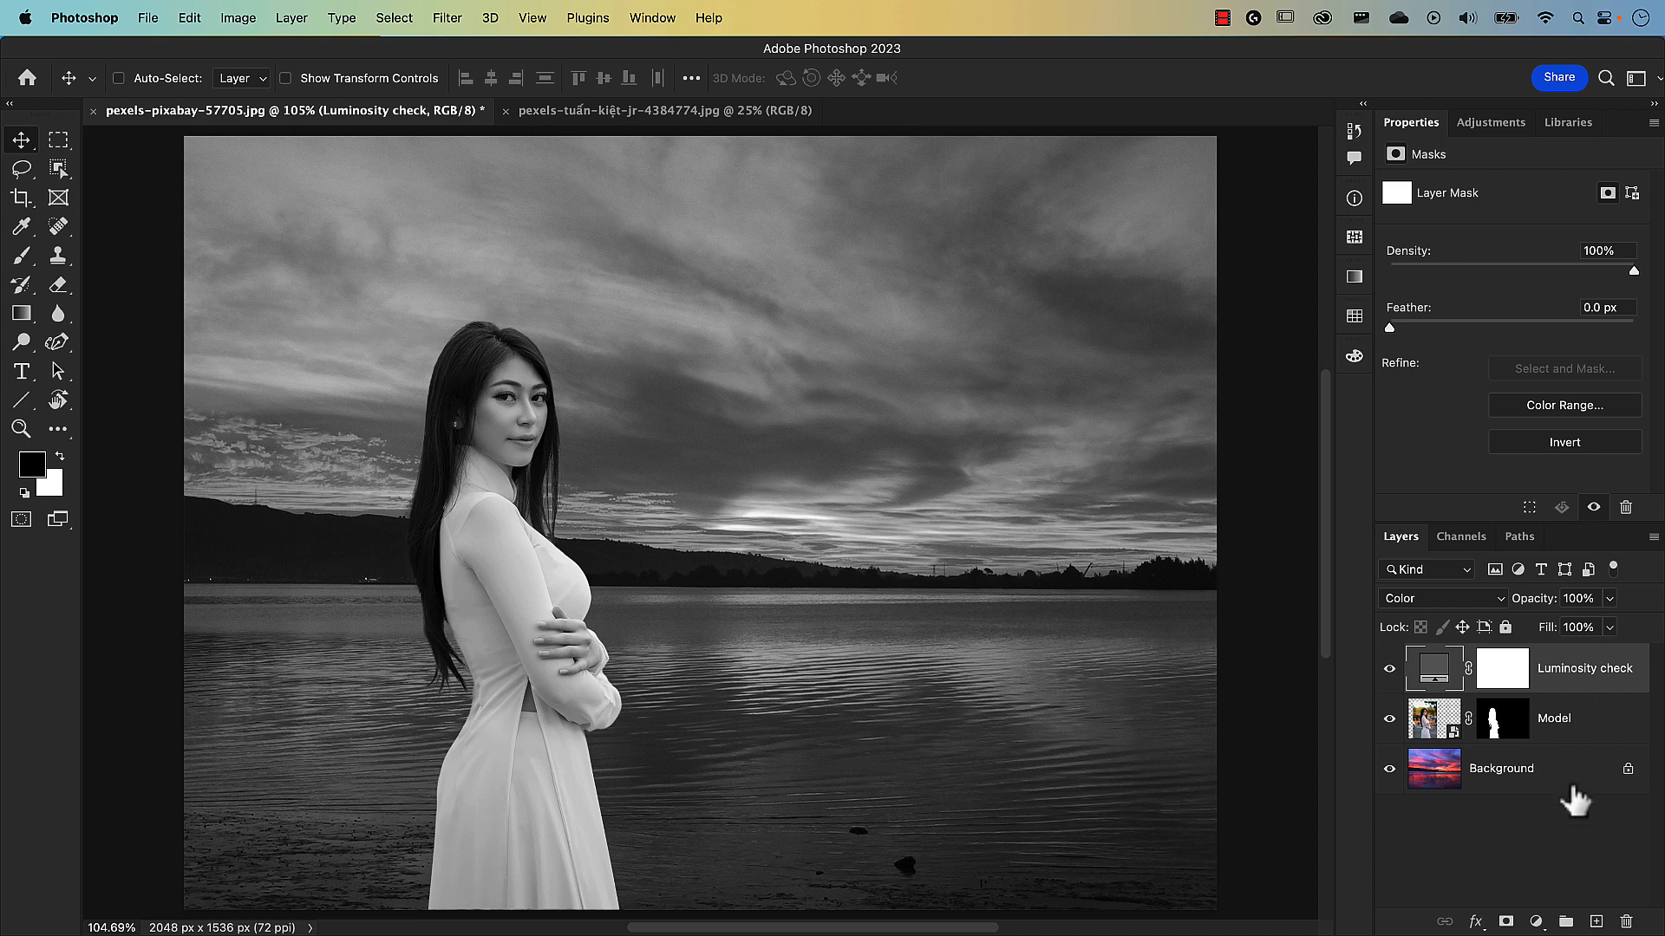
Add a Curves adjustment layer directly above the Background and hide the Model layer.
click(1536, 922)
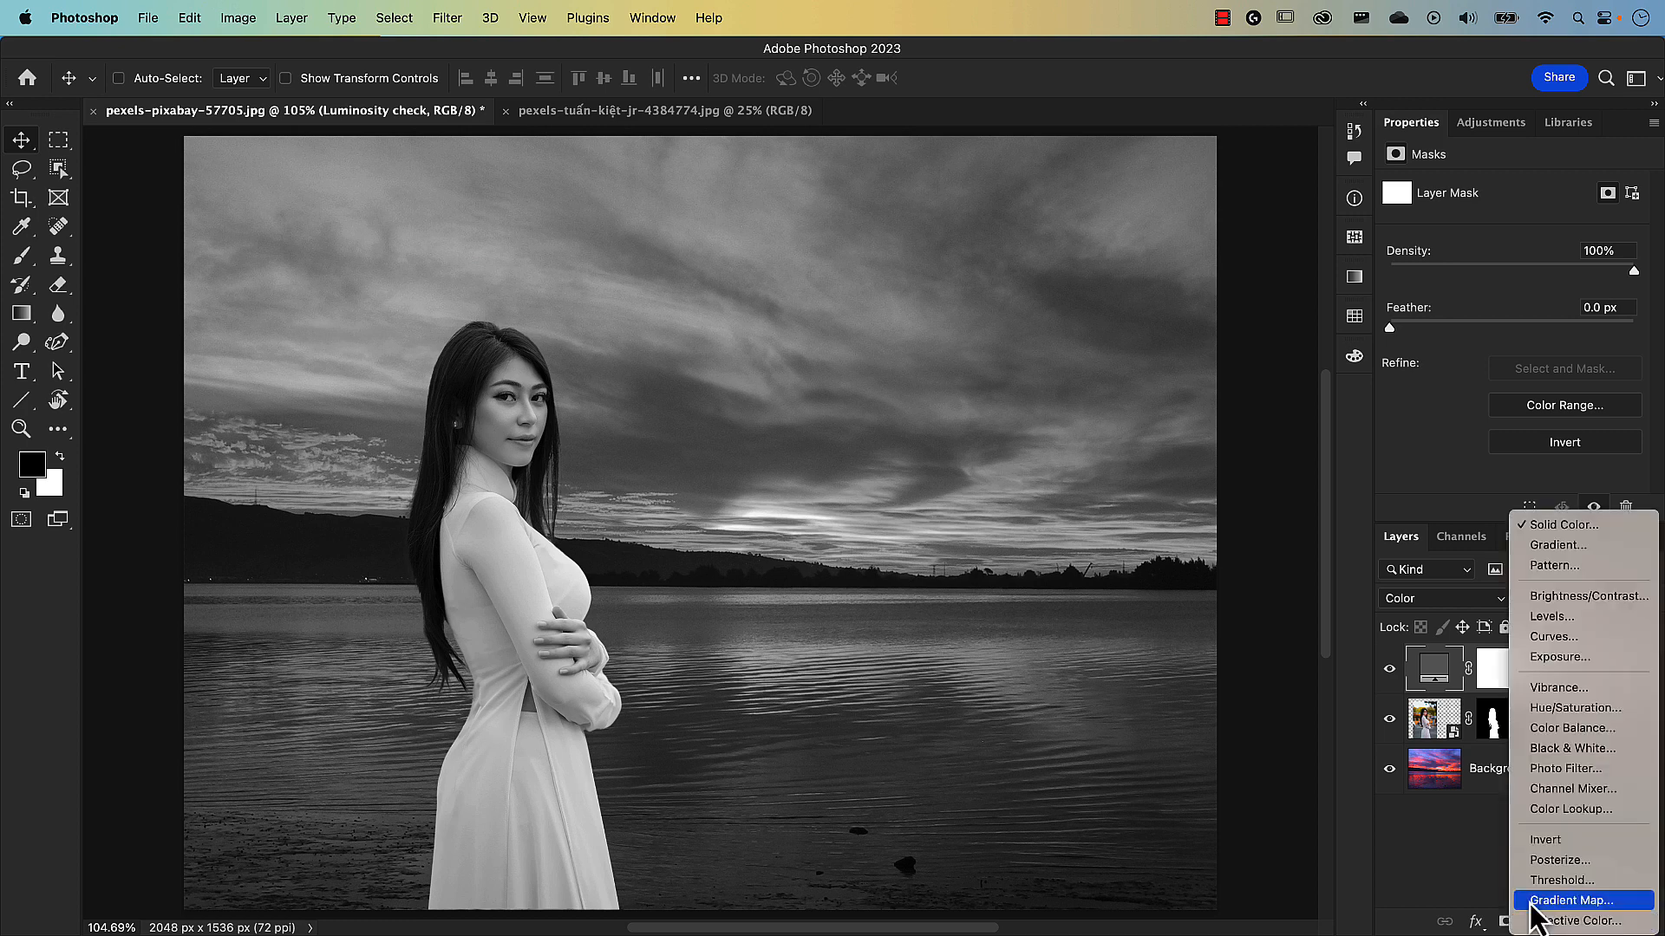
click(1556, 638)
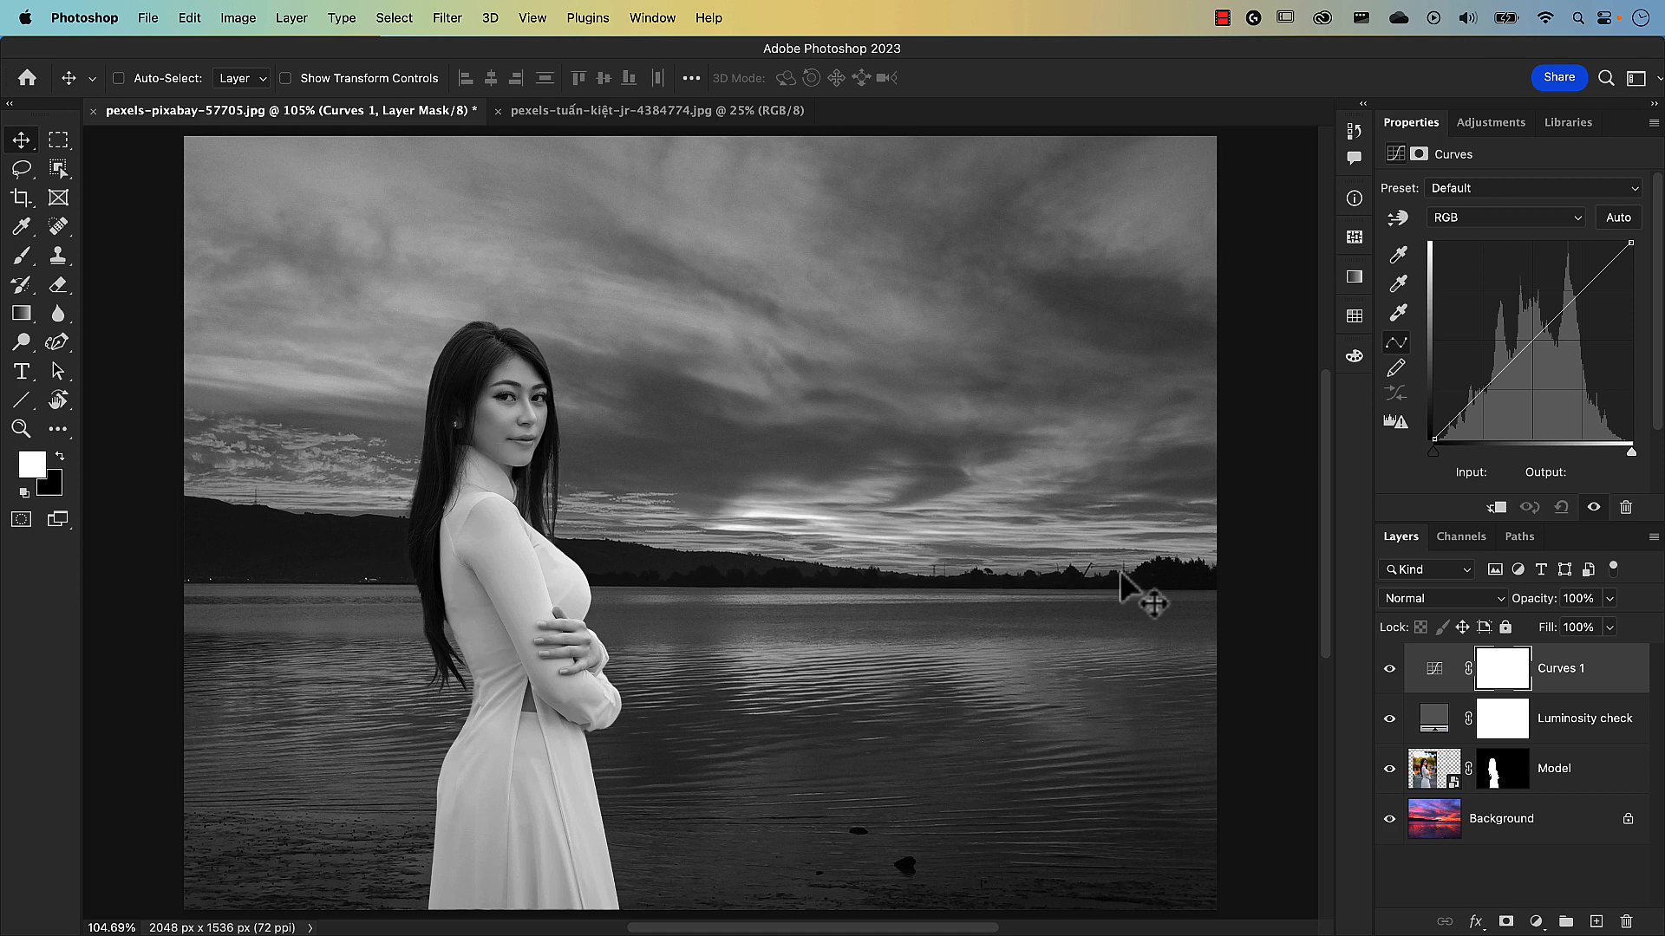
click(1390, 769)
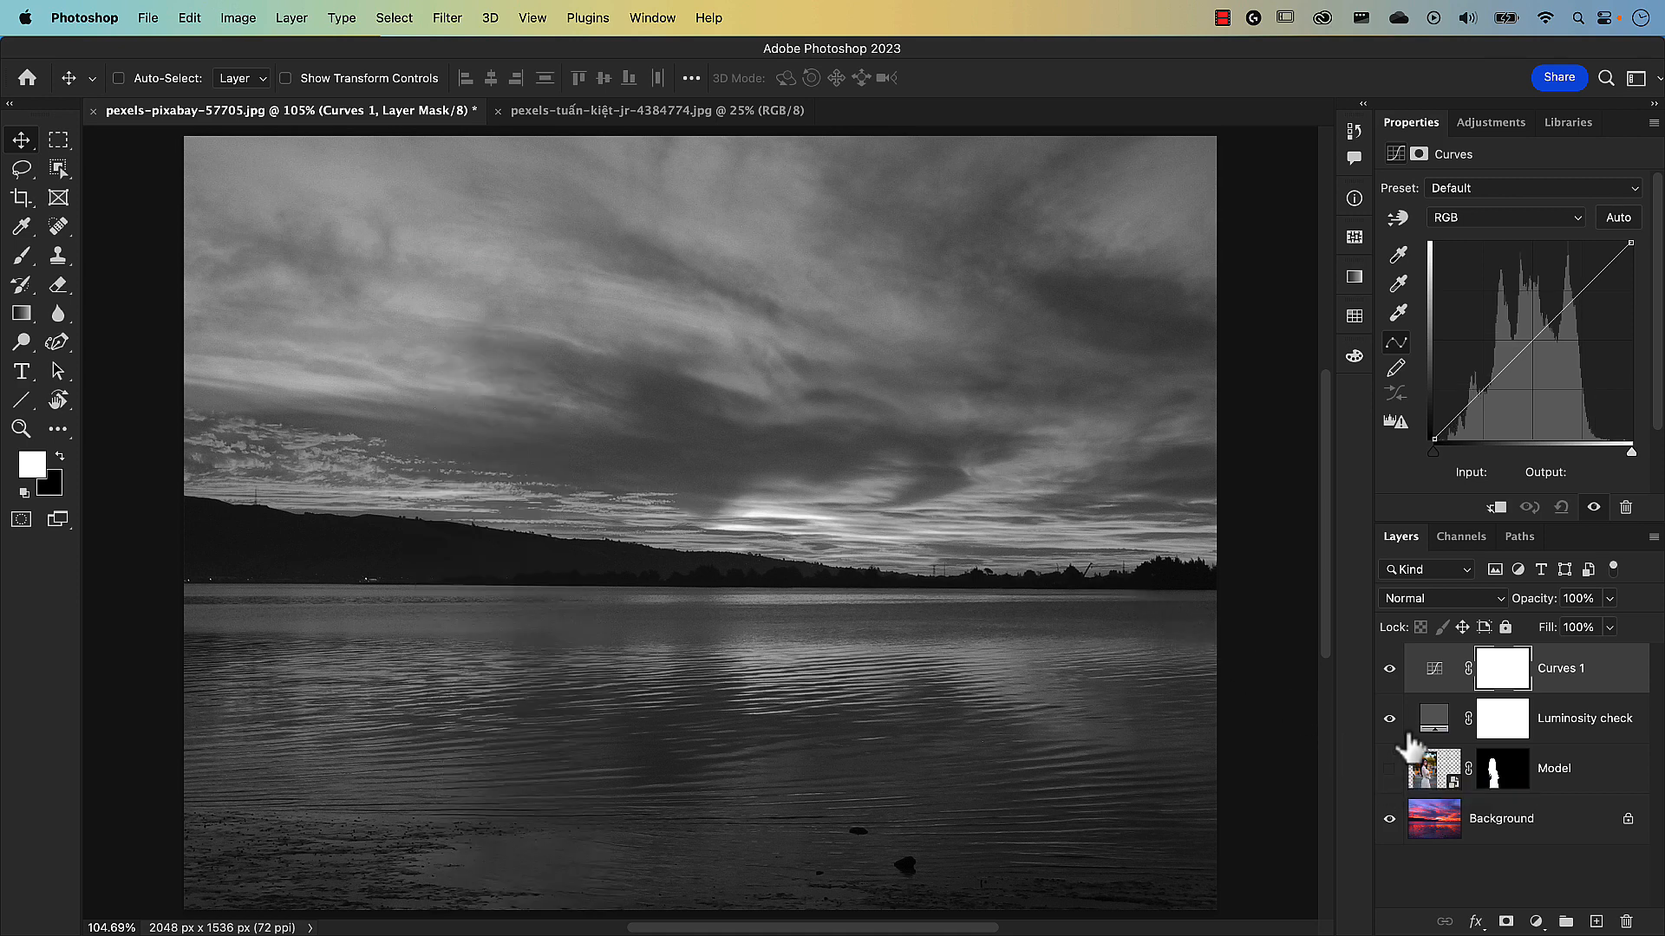
drag(1437, 685, 1431, 791)
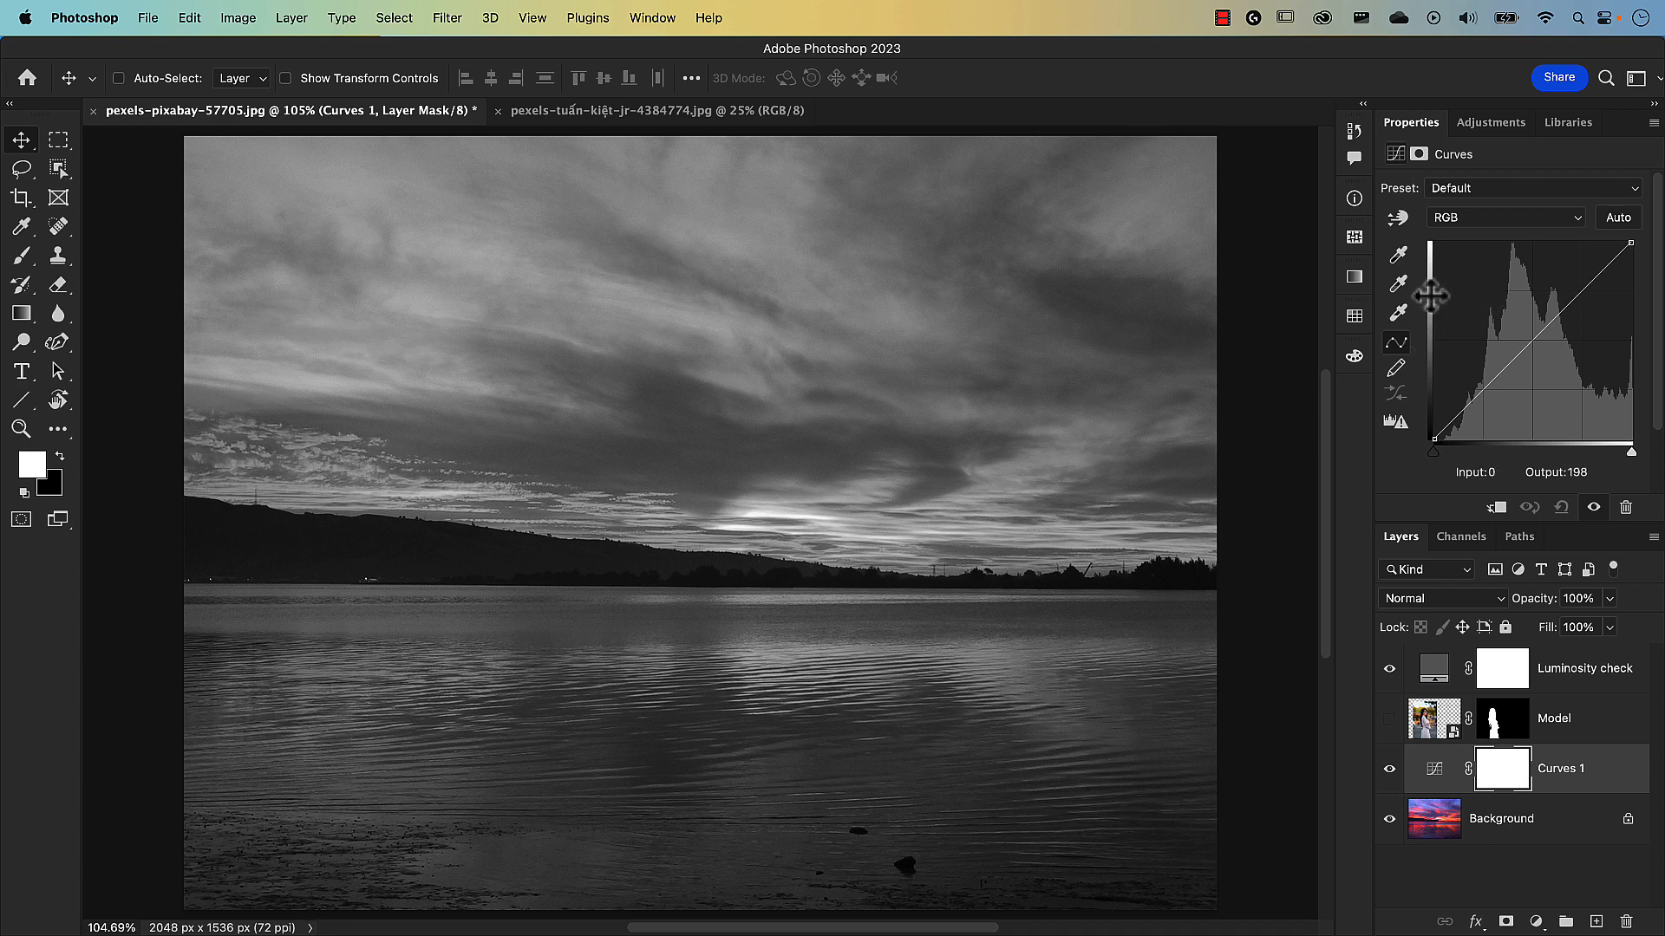
Raise the Curves black point to input 36 with the clipping preview to locate the background's darkest area.
click(1433, 454)
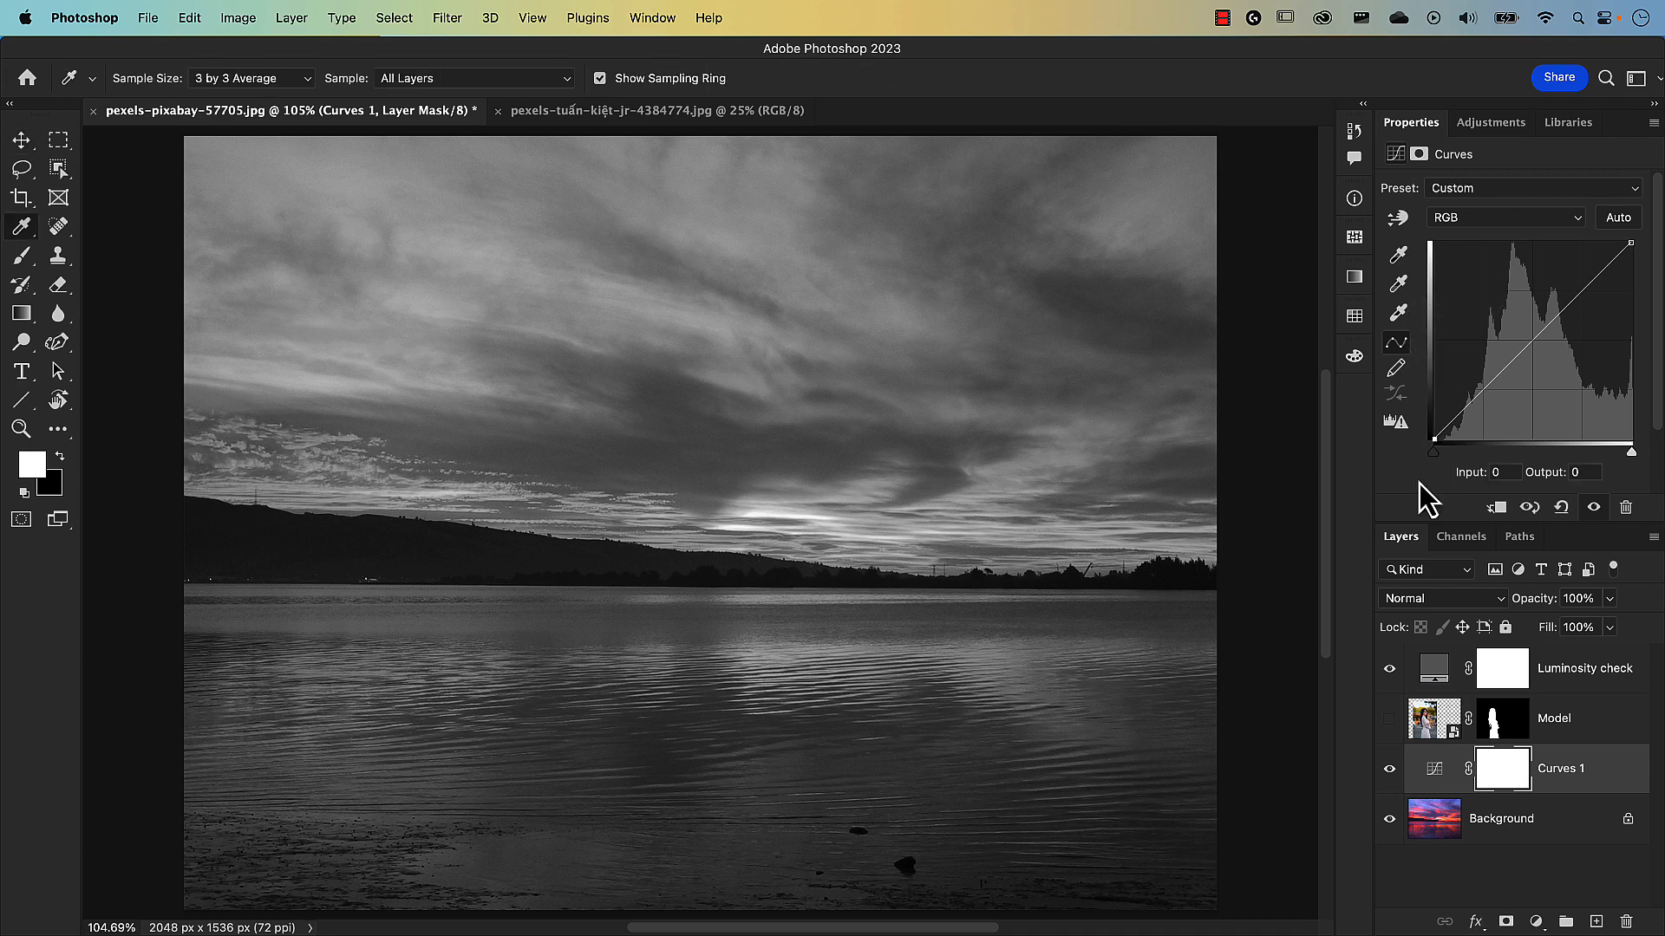
drag(1435, 454, 1455, 461)
key(Right)
key(Right)
key(Right)
key(Right)
key(Right)
key(Right)
key(Right)
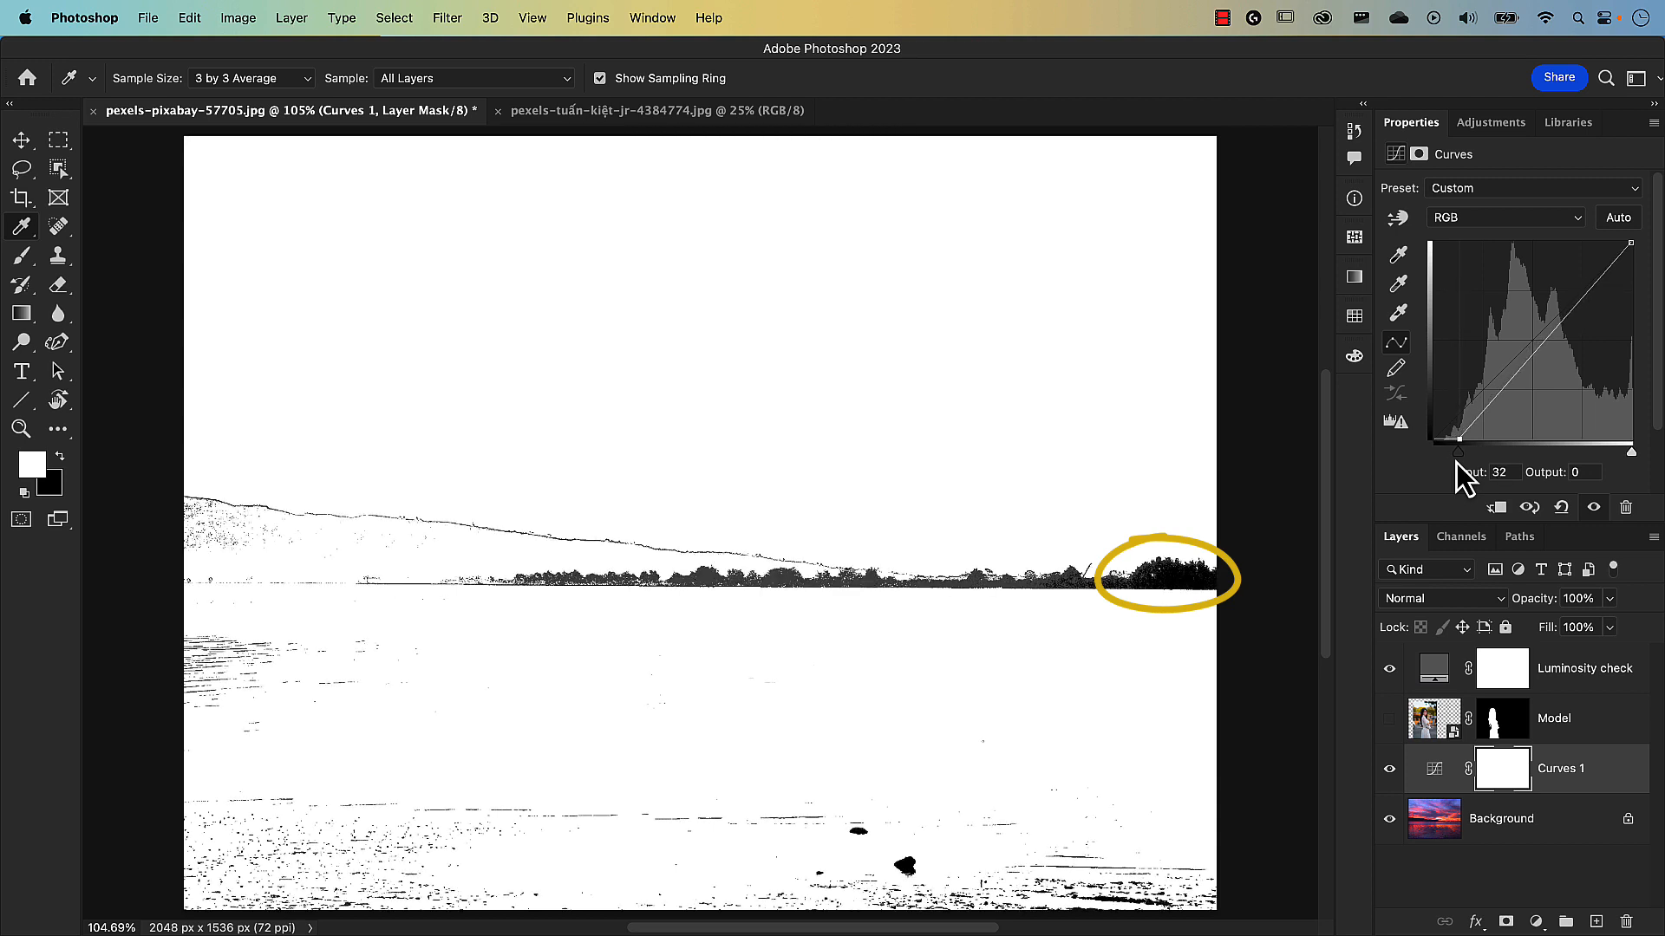
key(Right)
key(Right)
key(Right)
key(Right)
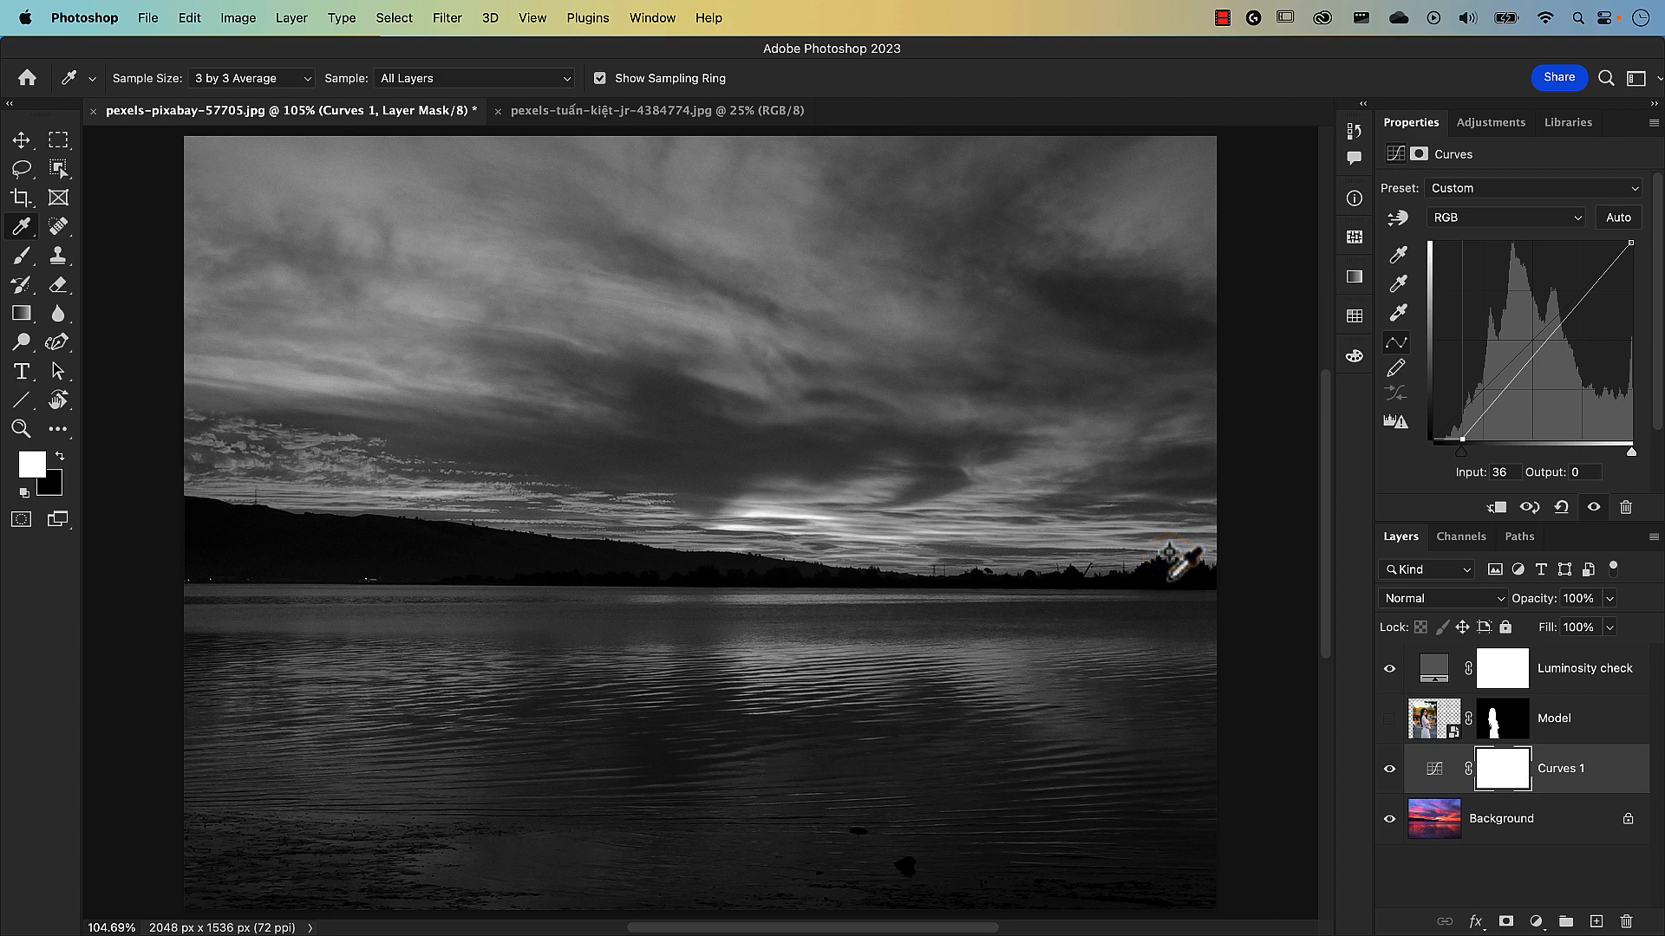
Place a colour sampler on the dark trees at the right end of the shoreline and return the Curves black point to 0.
shift+click(1170, 576)
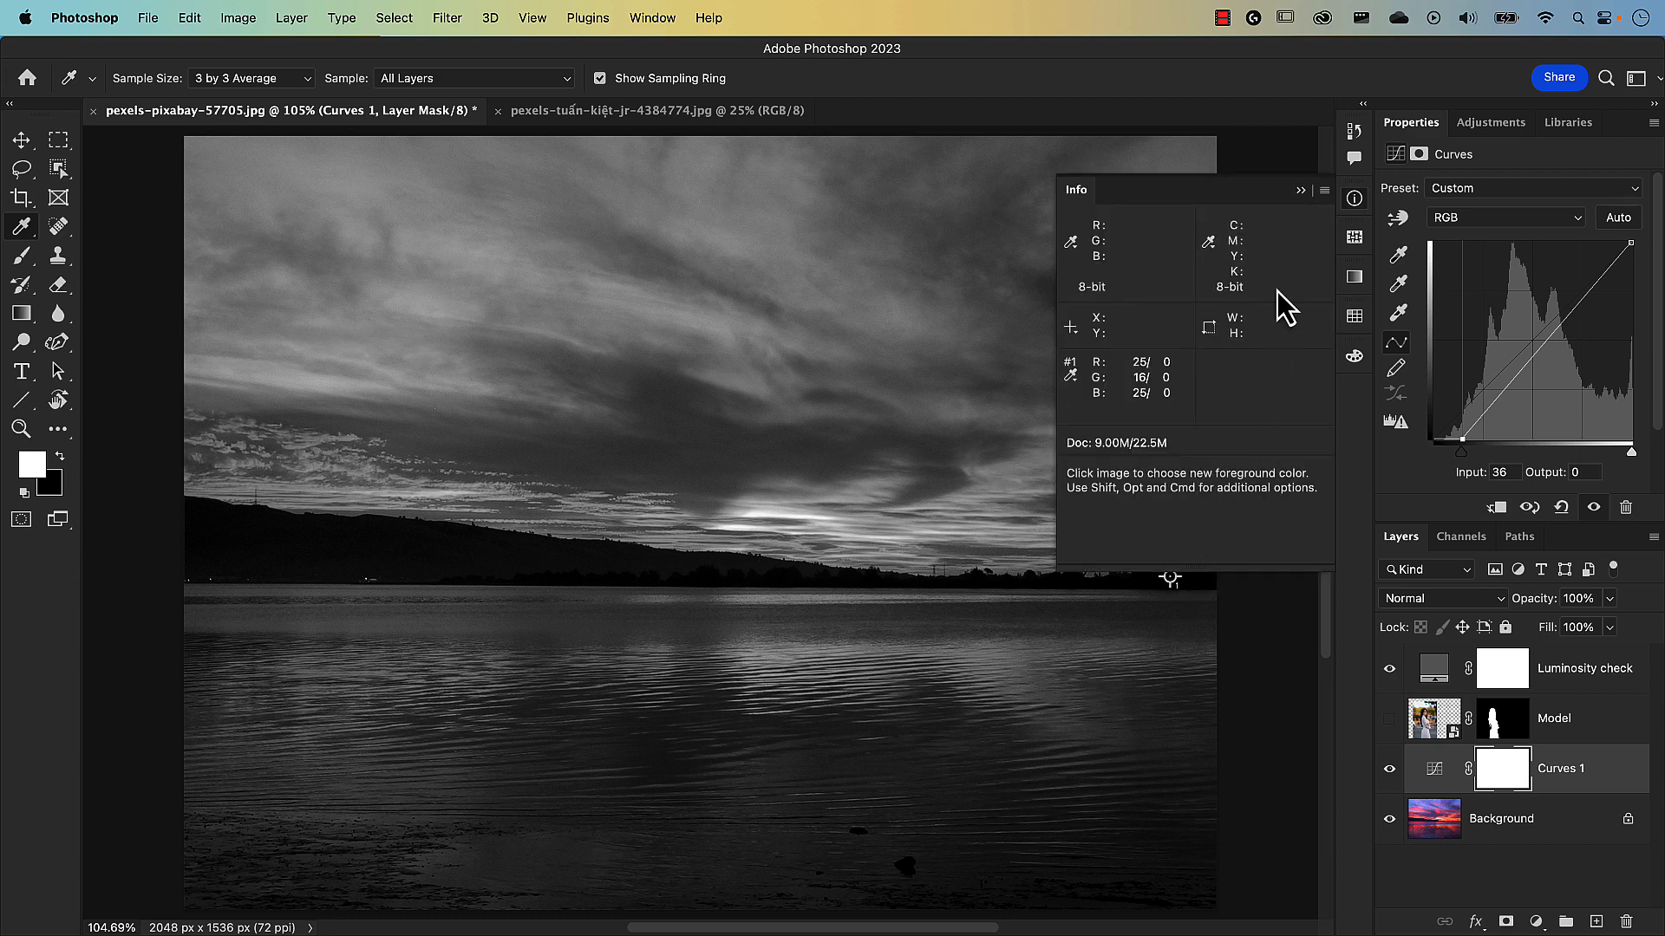
click(1300, 190)
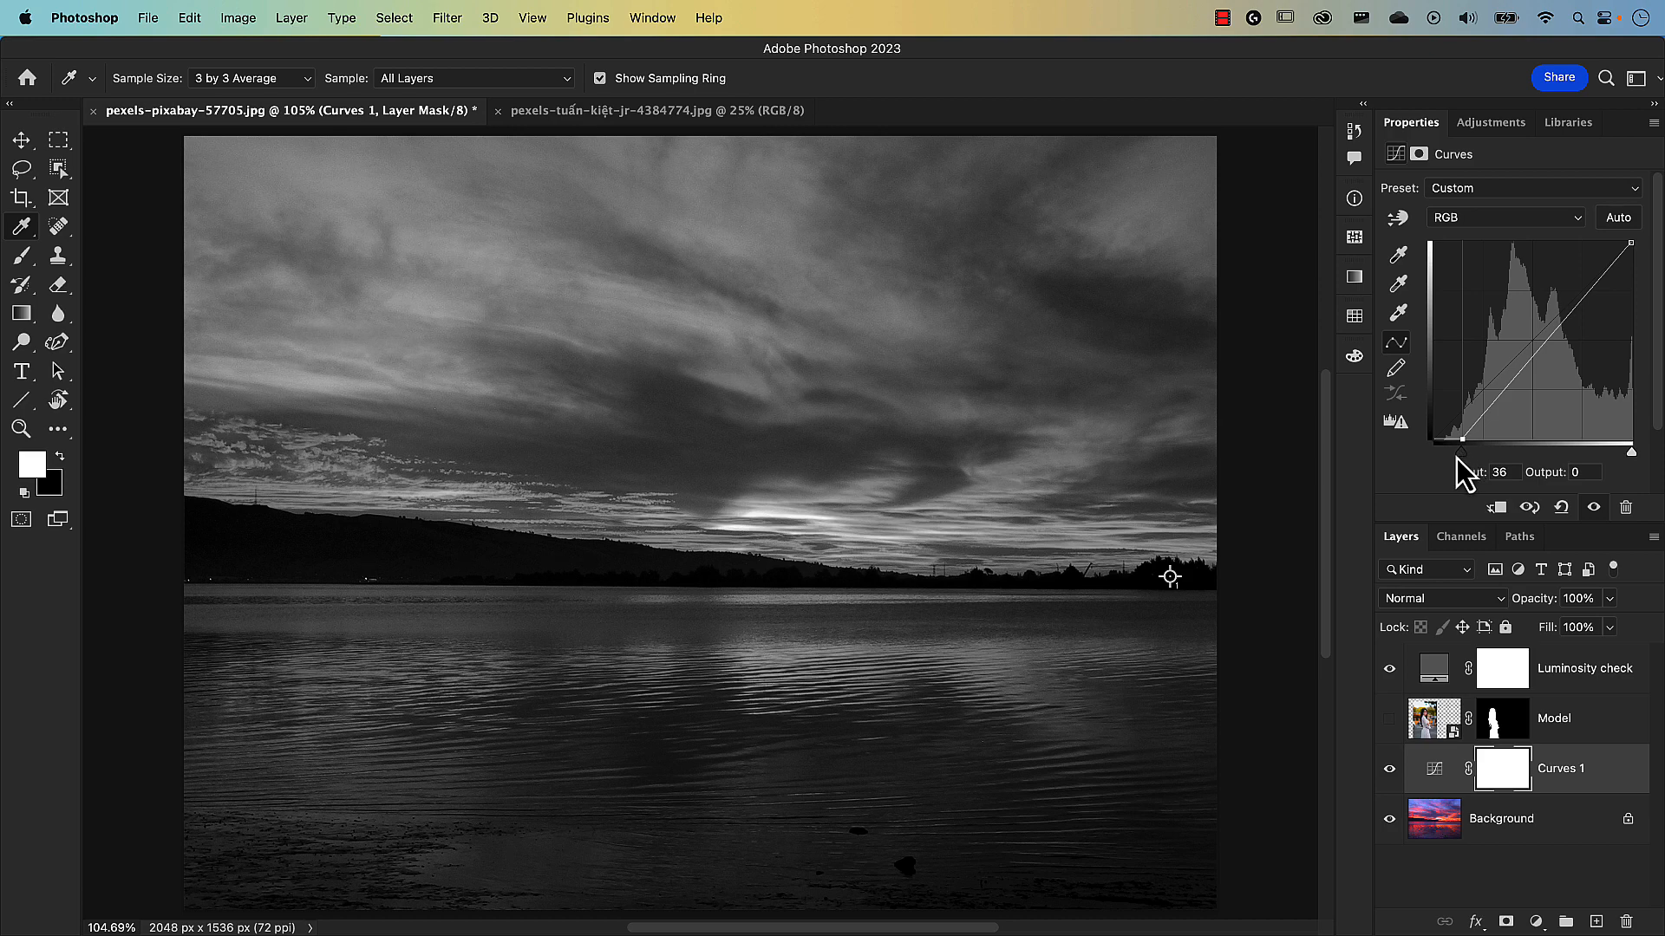
drag(1457, 458, 1422, 465)
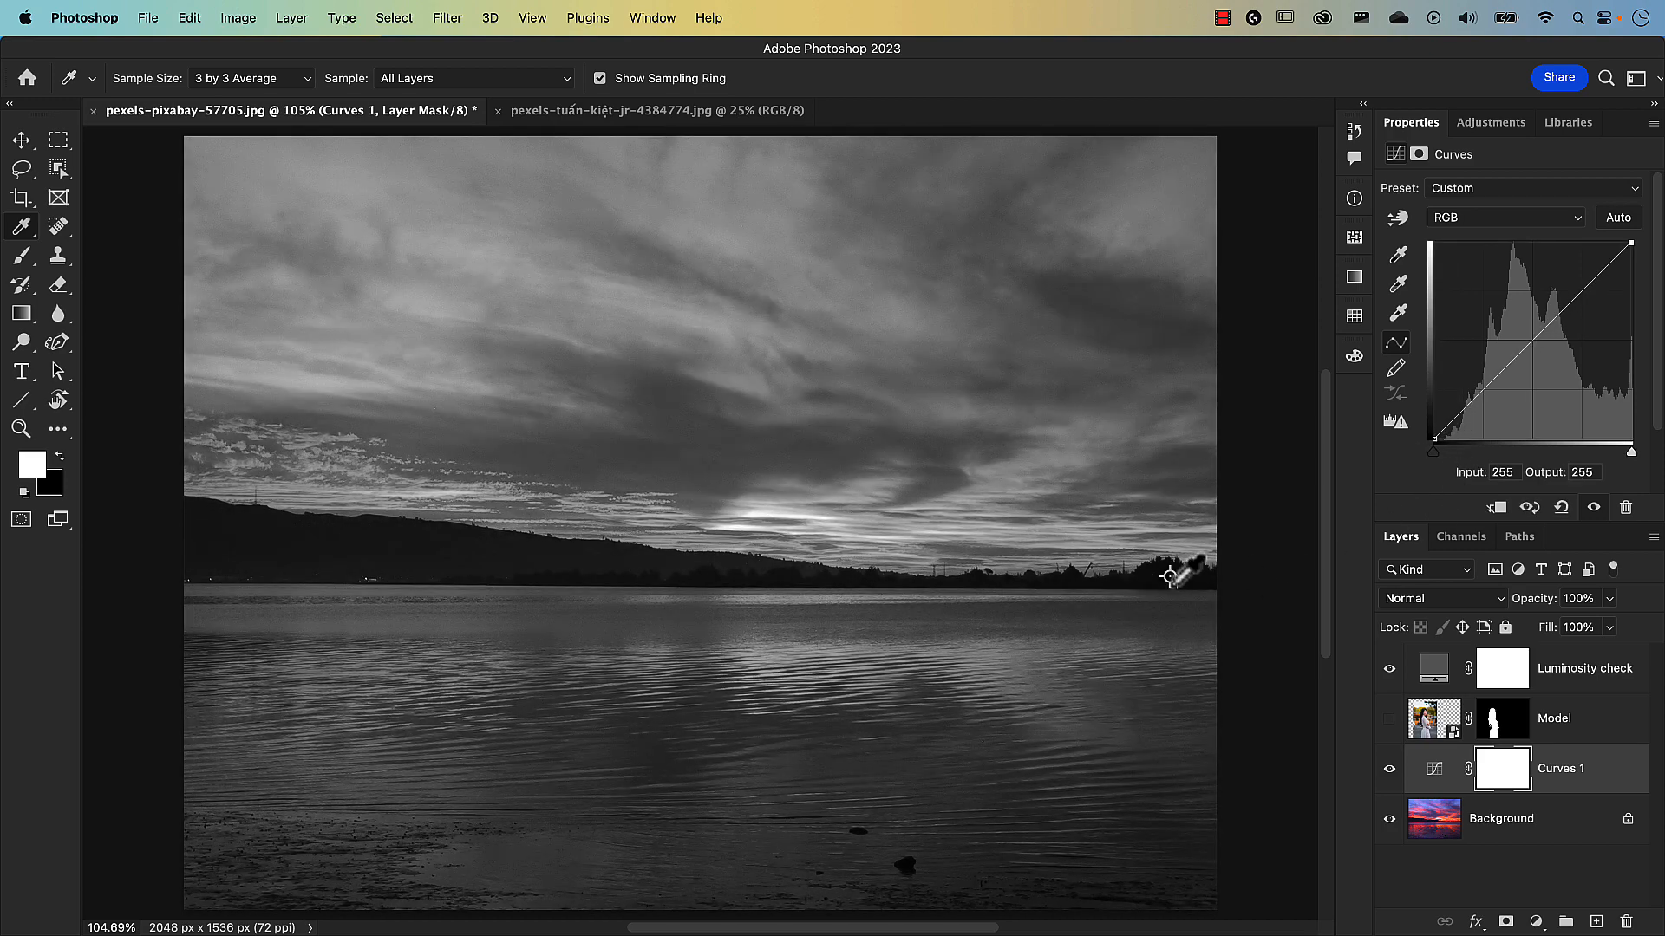
Hide the Luminosity check layer and lower the Curves white point to input 161 with the clipping preview to locate the brightest area.
click(1389, 673)
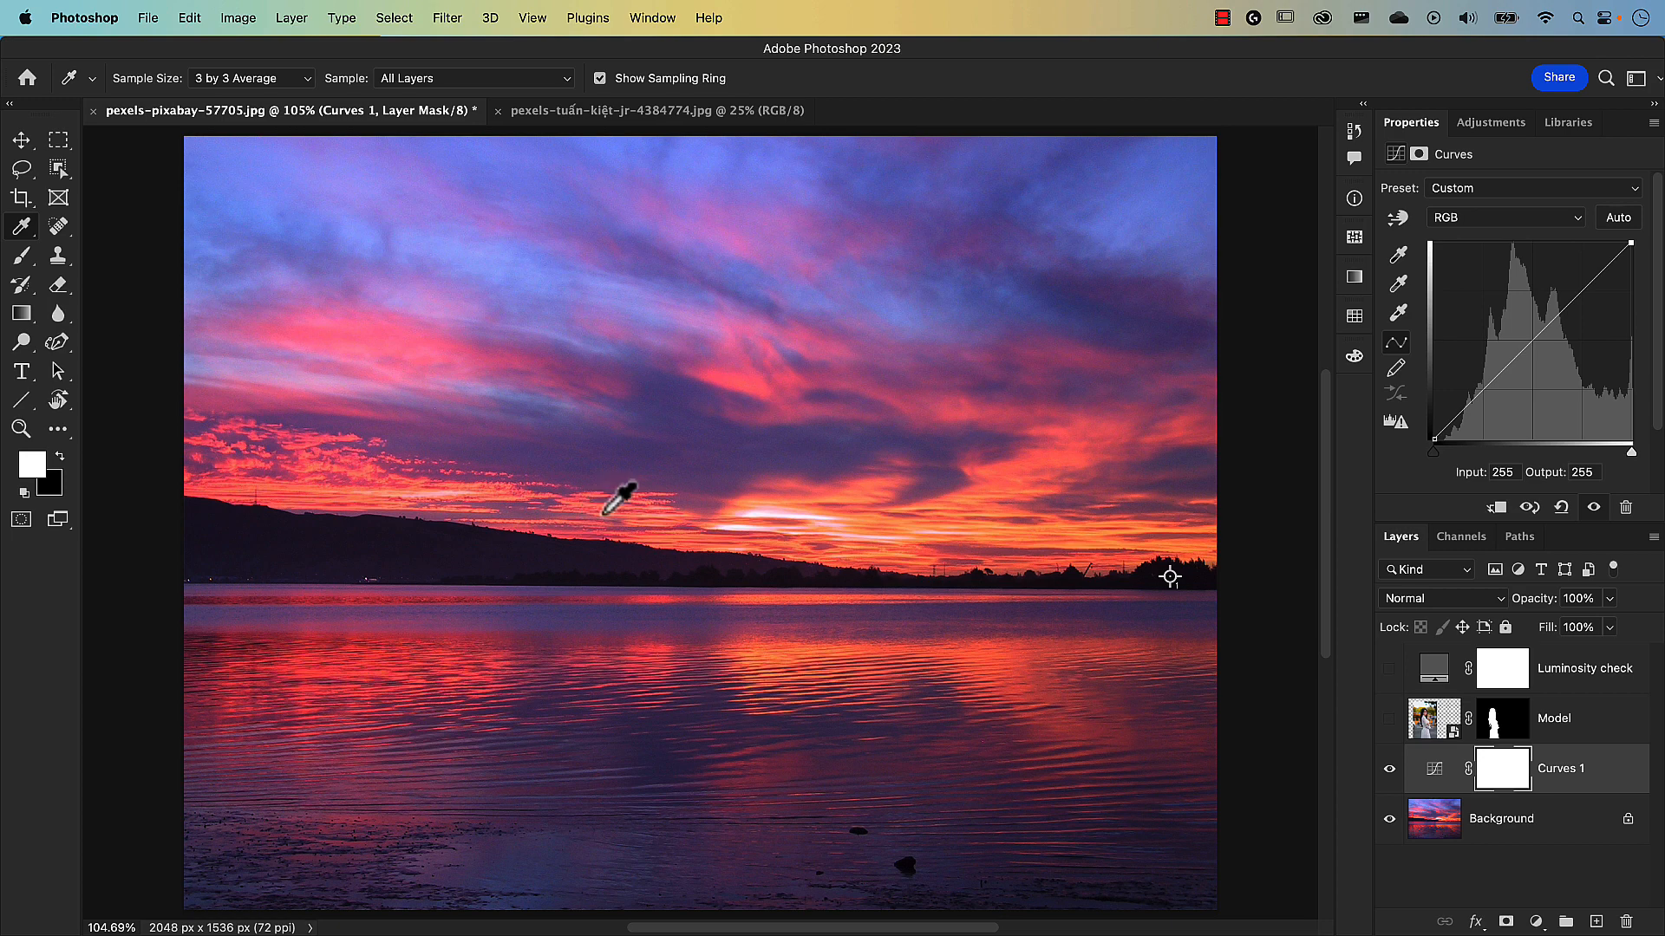
scroll(752, 535, up, 5)
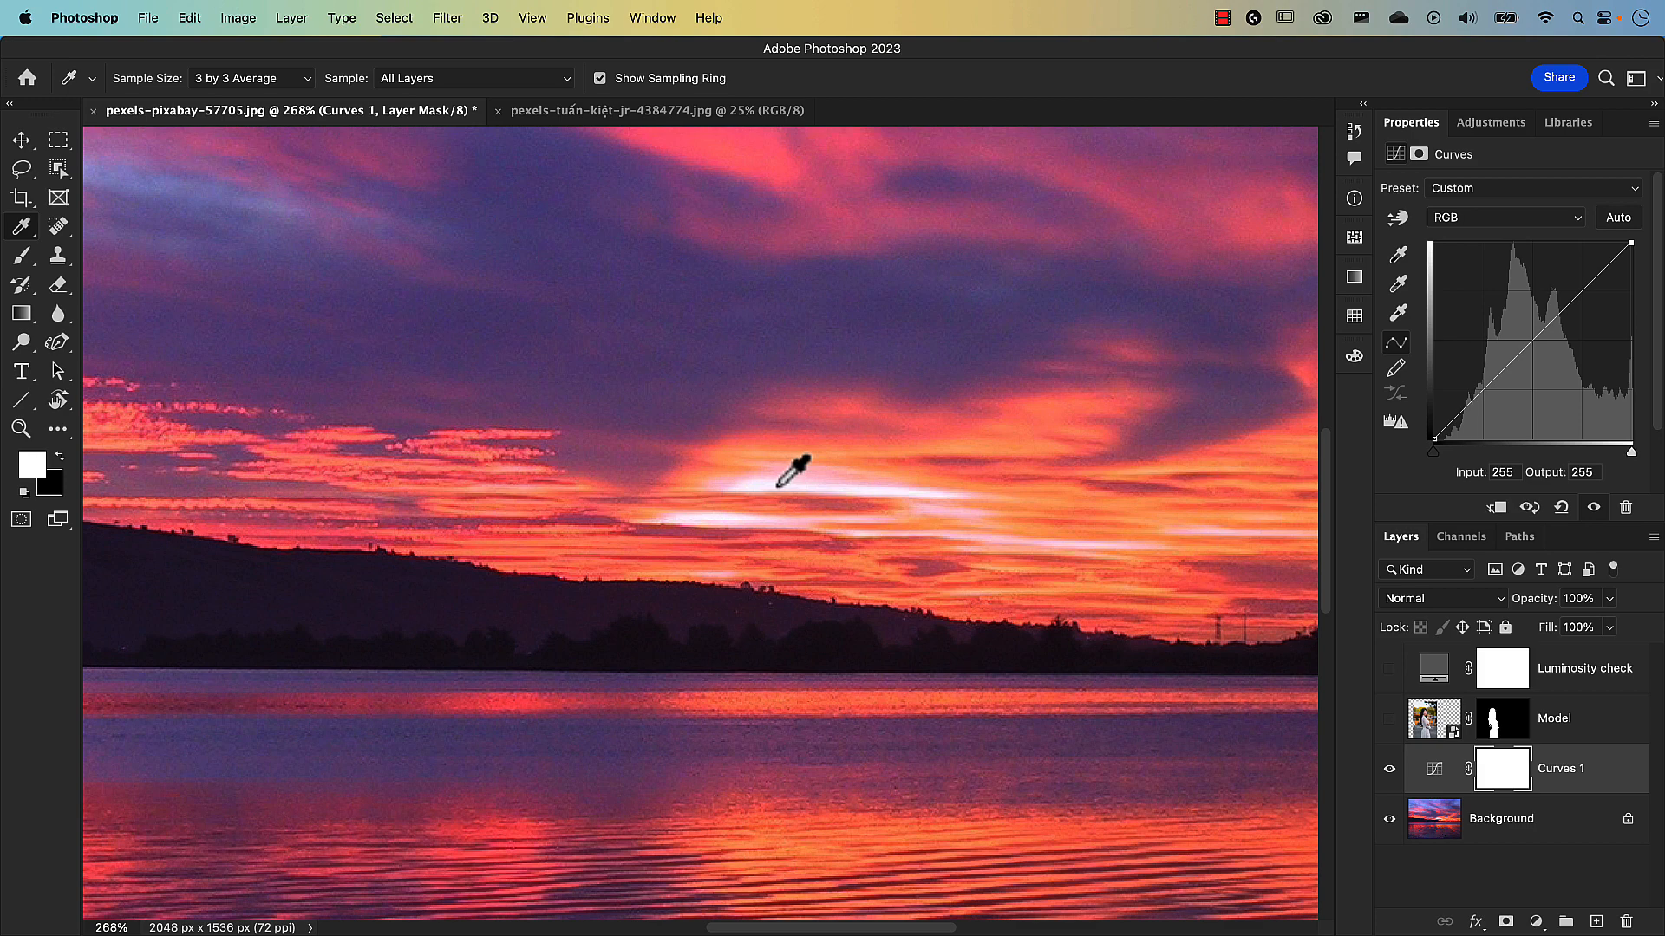
key(super+0)
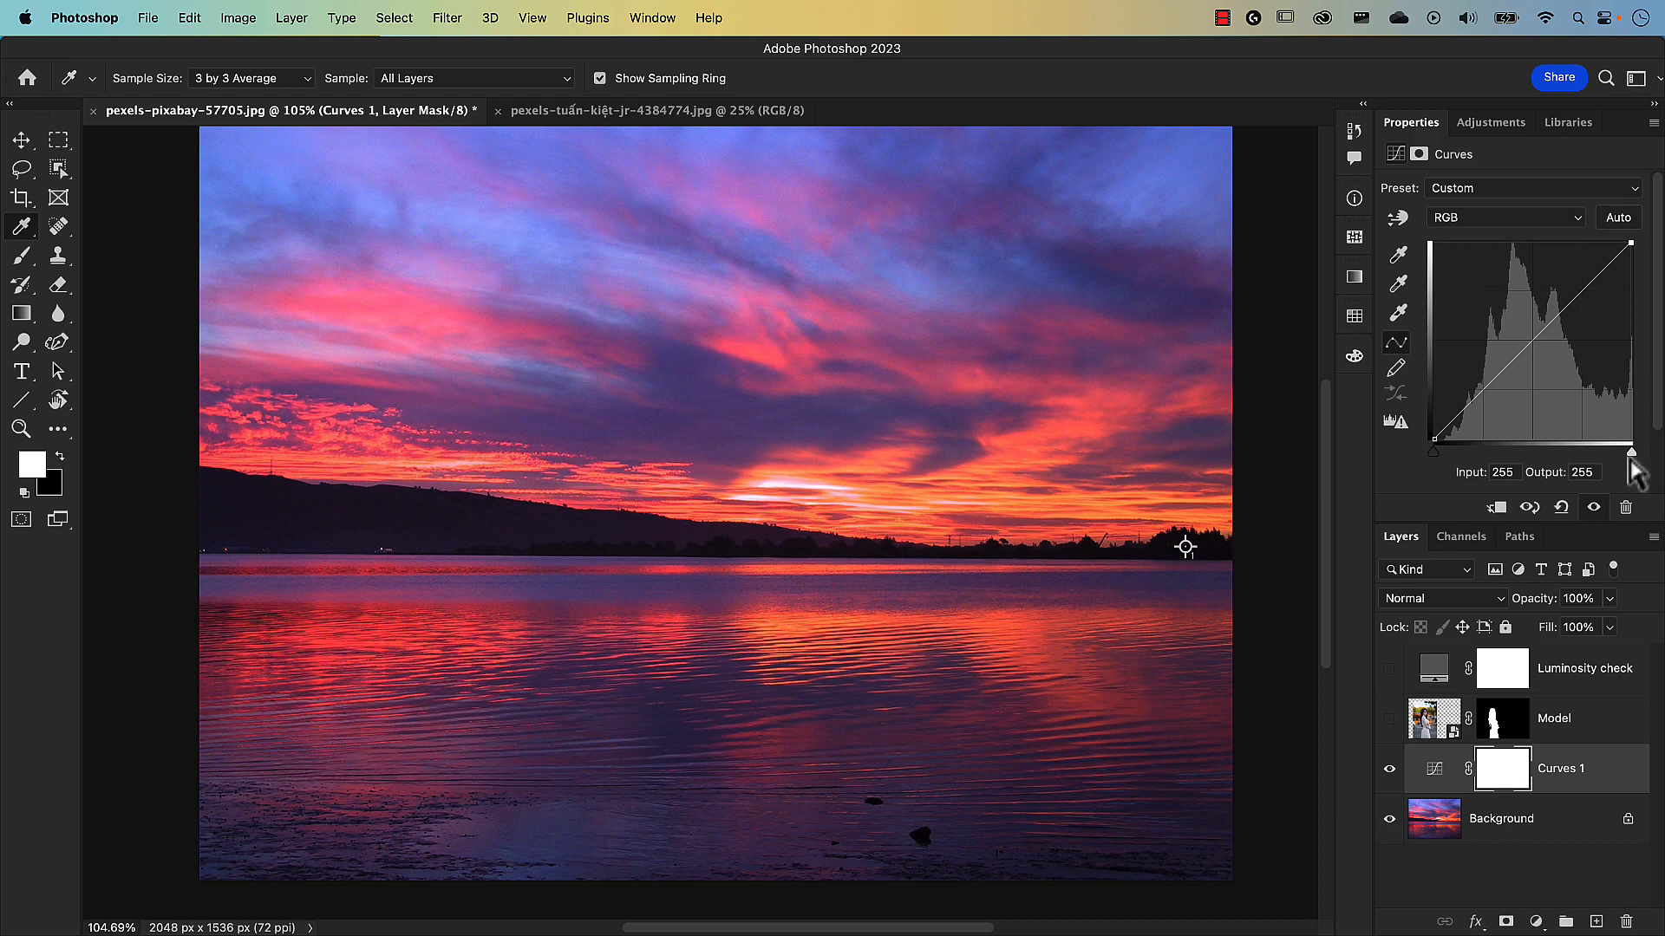
drag(1630, 457, 1558, 460)
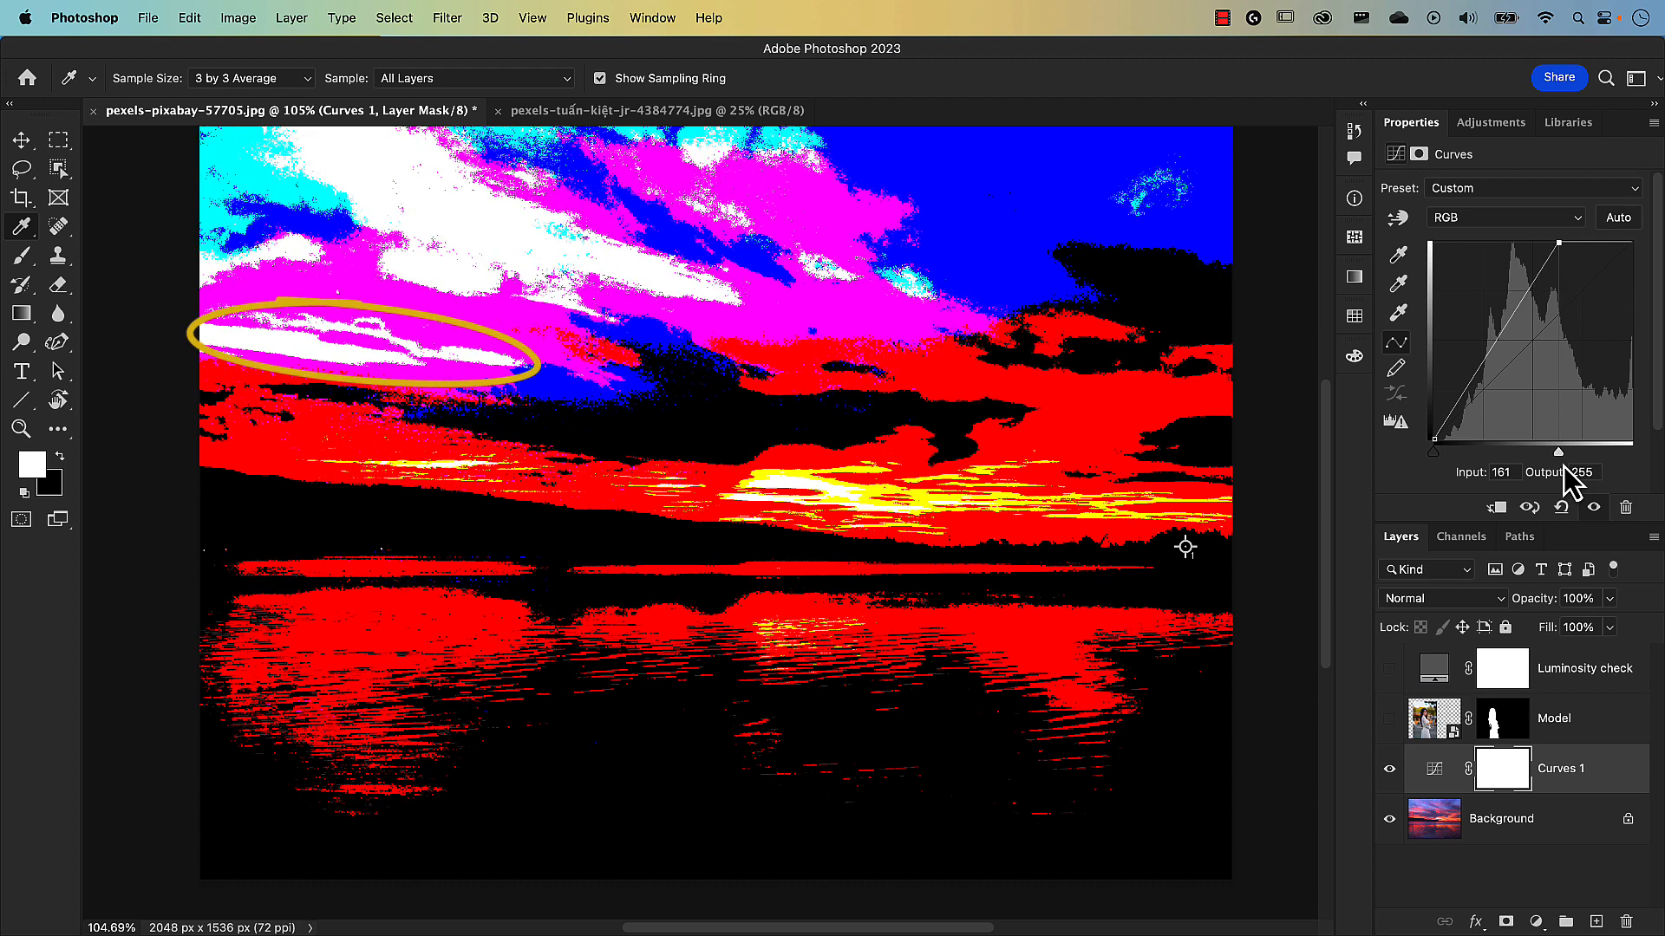
drag(1558, 460, 1558, 460)
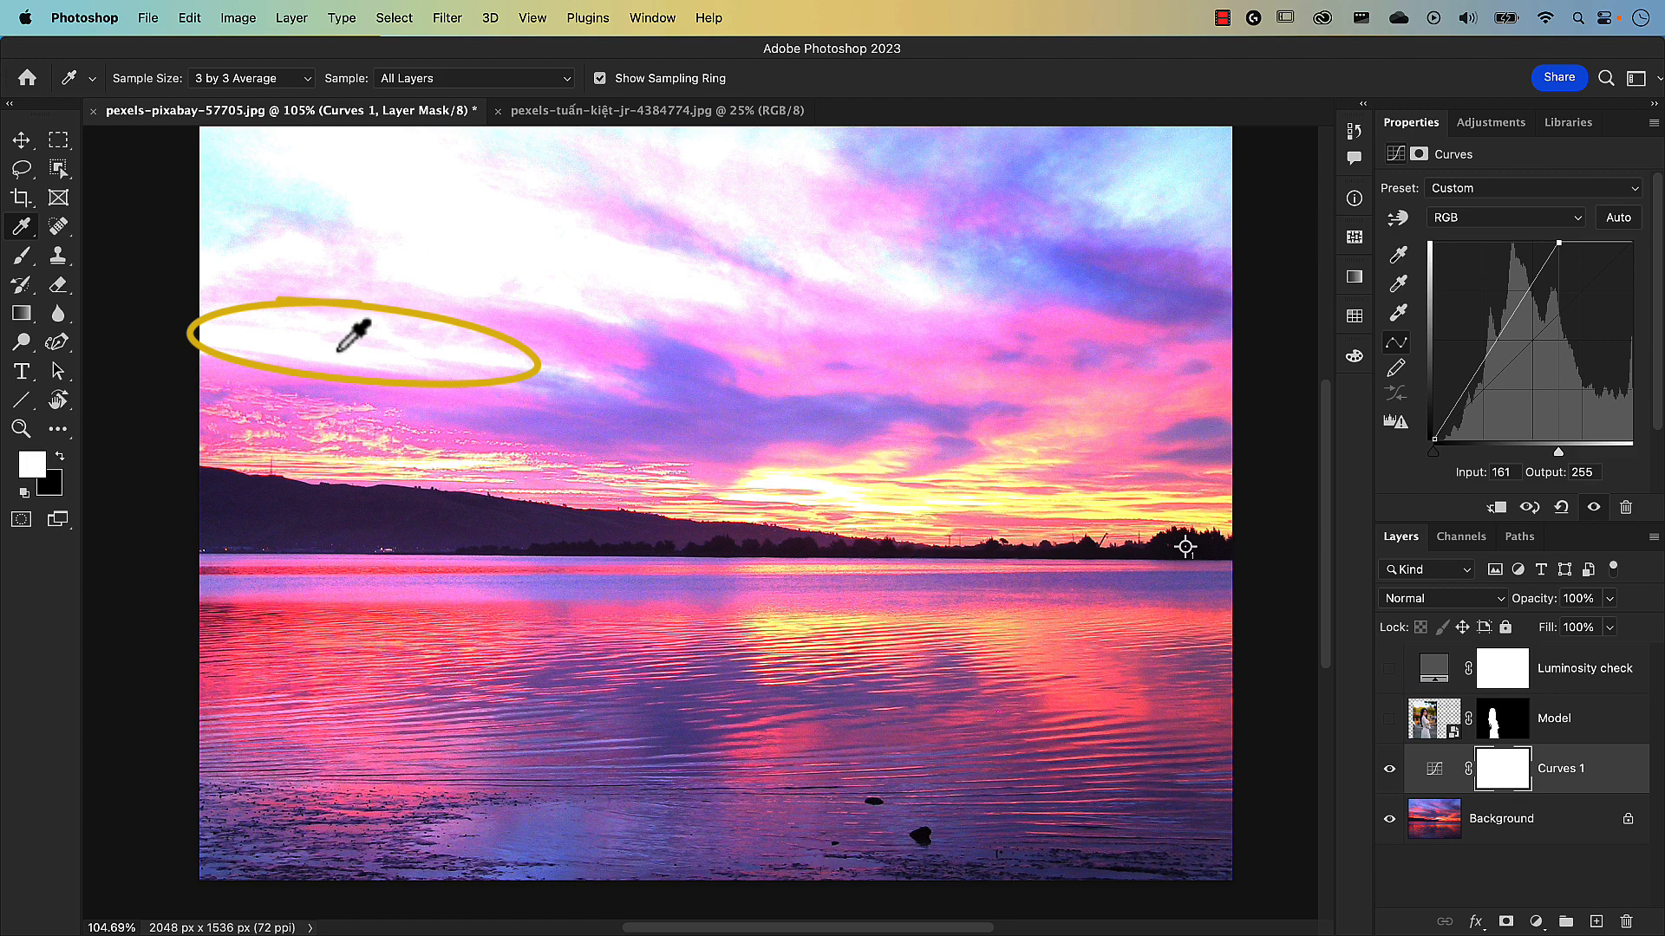
Place a second colour sampler on the bright cloud band in the left part of the sky.
shift+click(337, 324)
shift+click(337, 350)
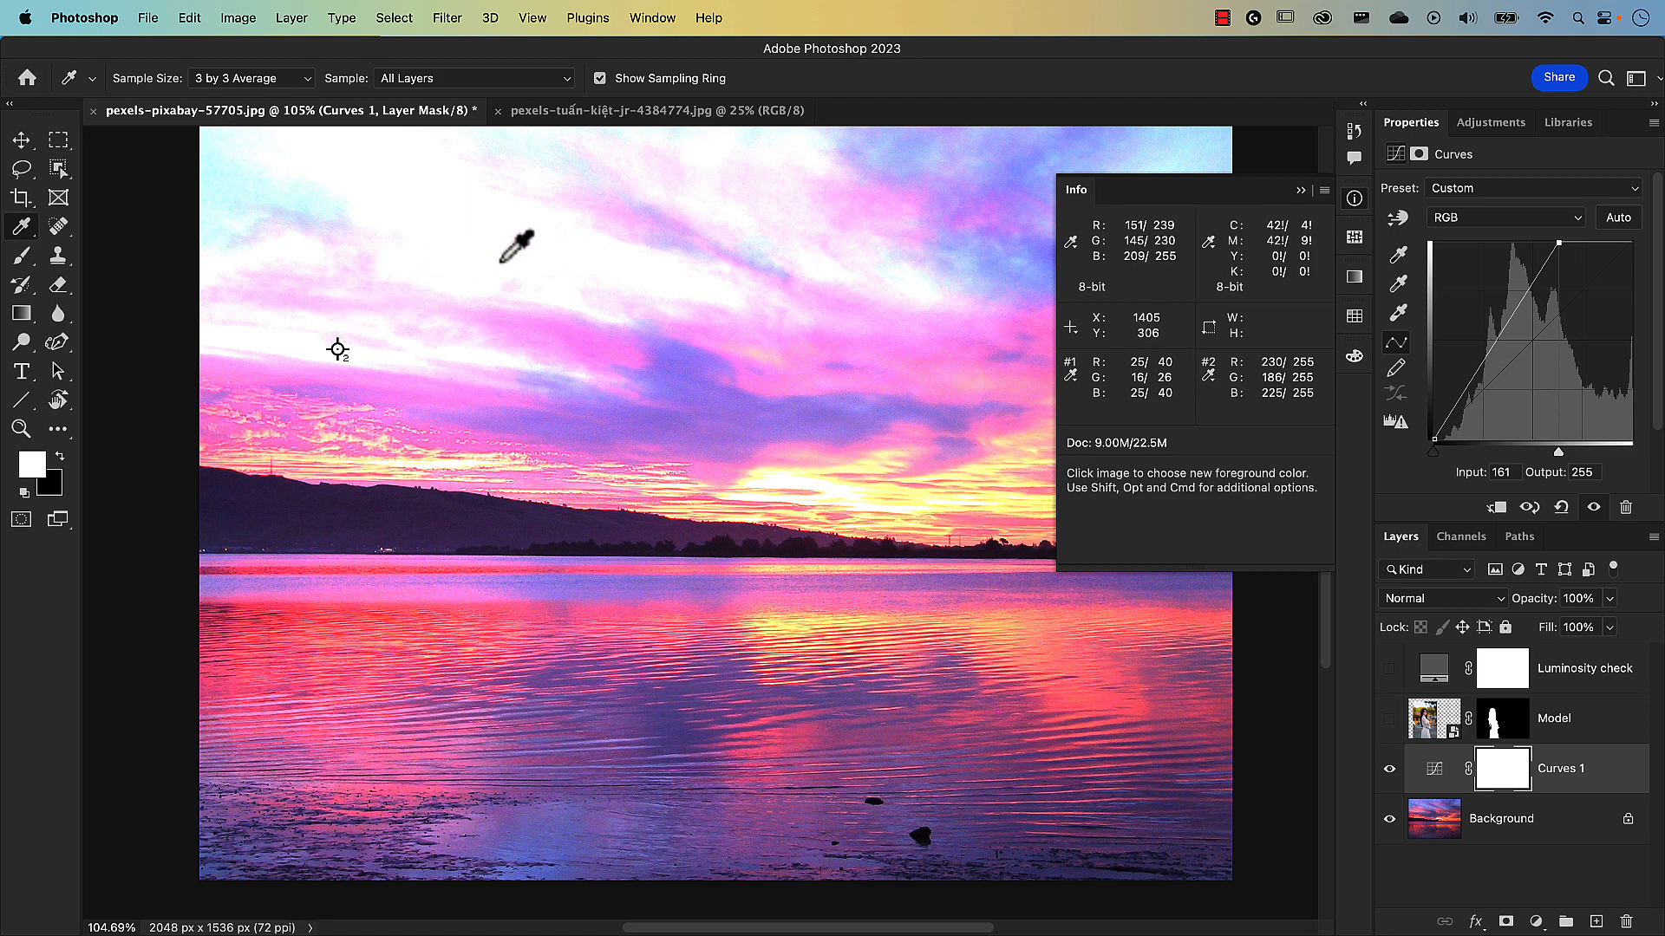
click(1300, 190)
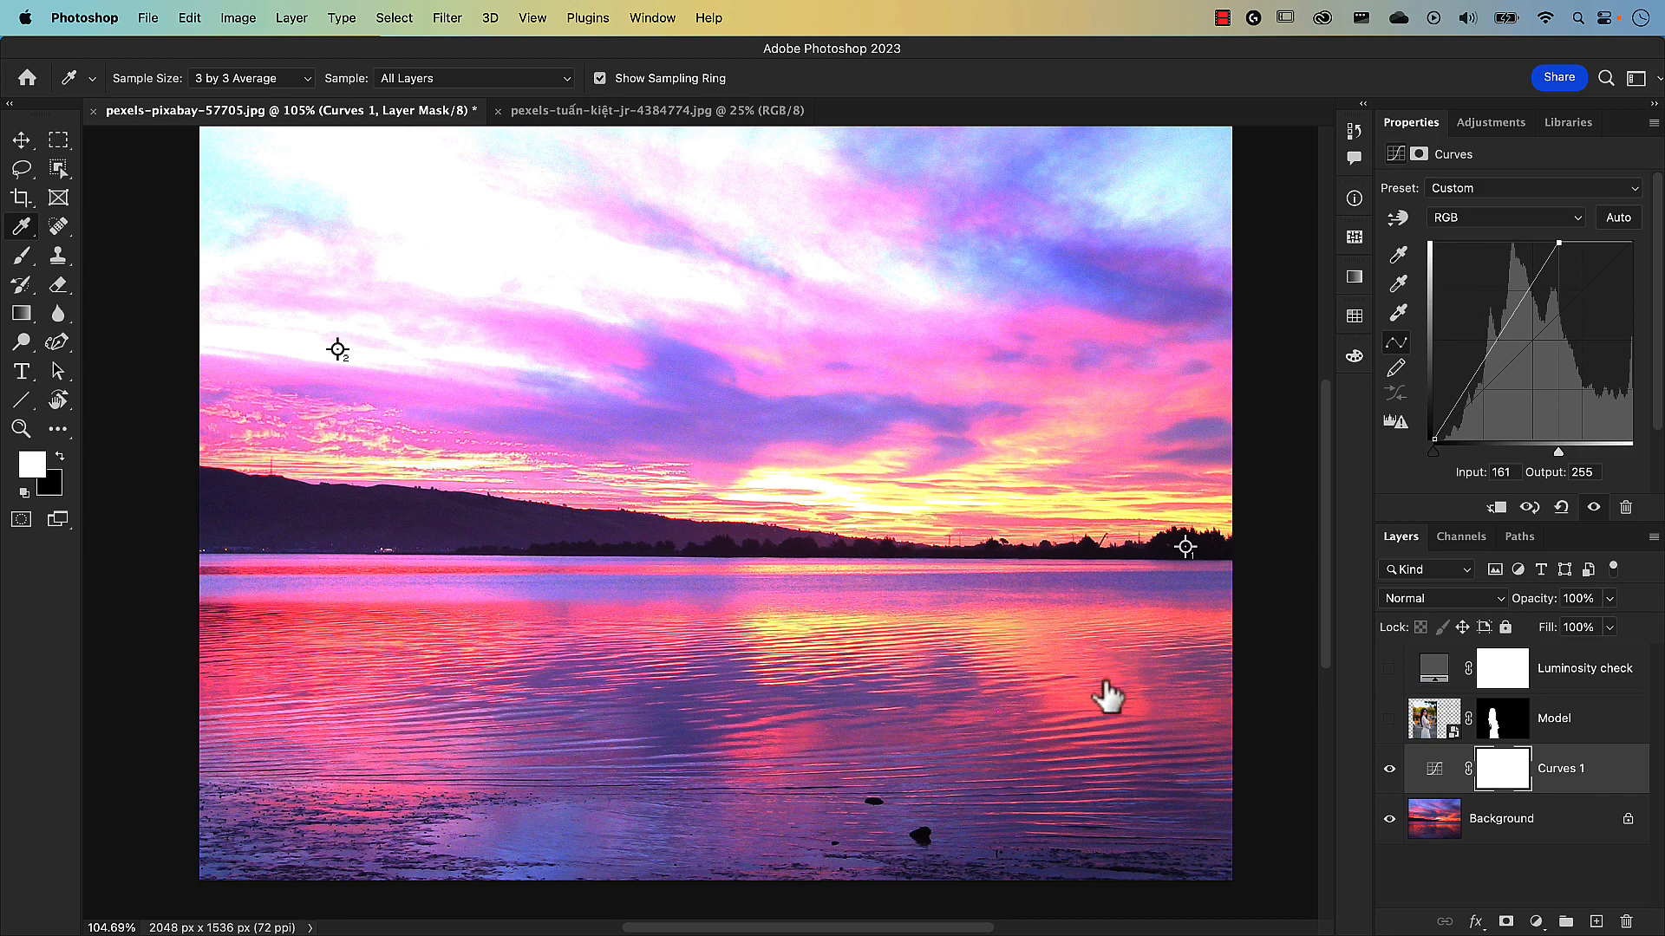
Move the Curves 1 layer above the Model layer and clip it to Model.
drag(1436, 779, 1430, 733)
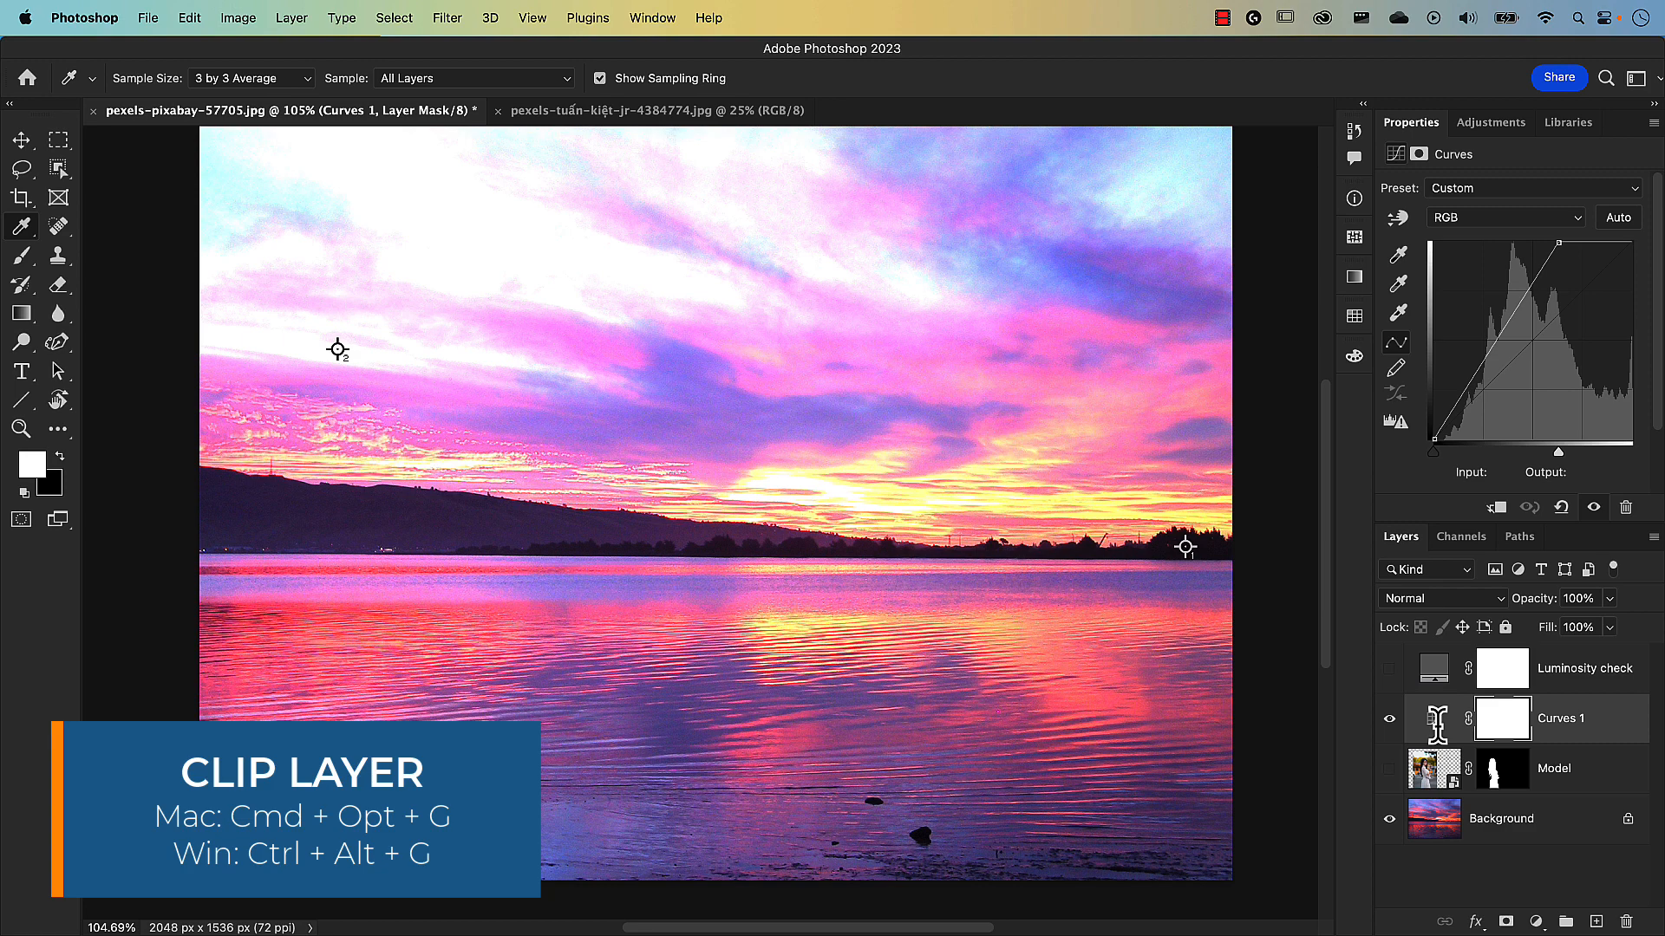
alt+click(1438, 725)
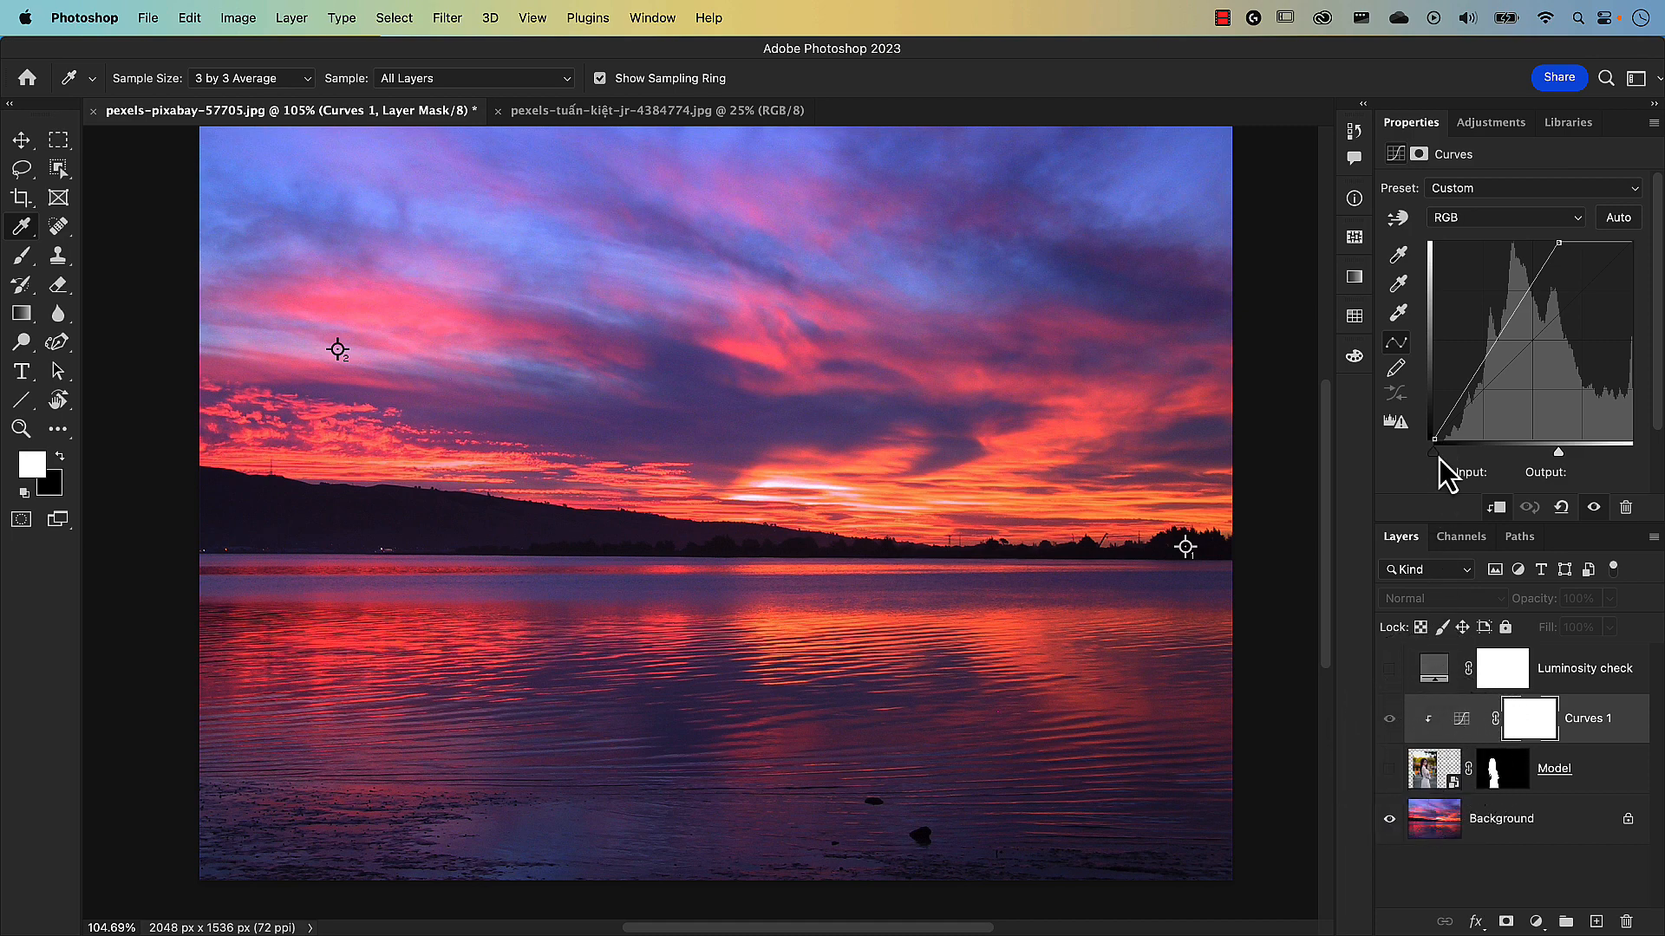
Show the Model layer and set the clipped curve's black point to input 7 and its white point to input 255.
drag(1434, 455, 1440, 459)
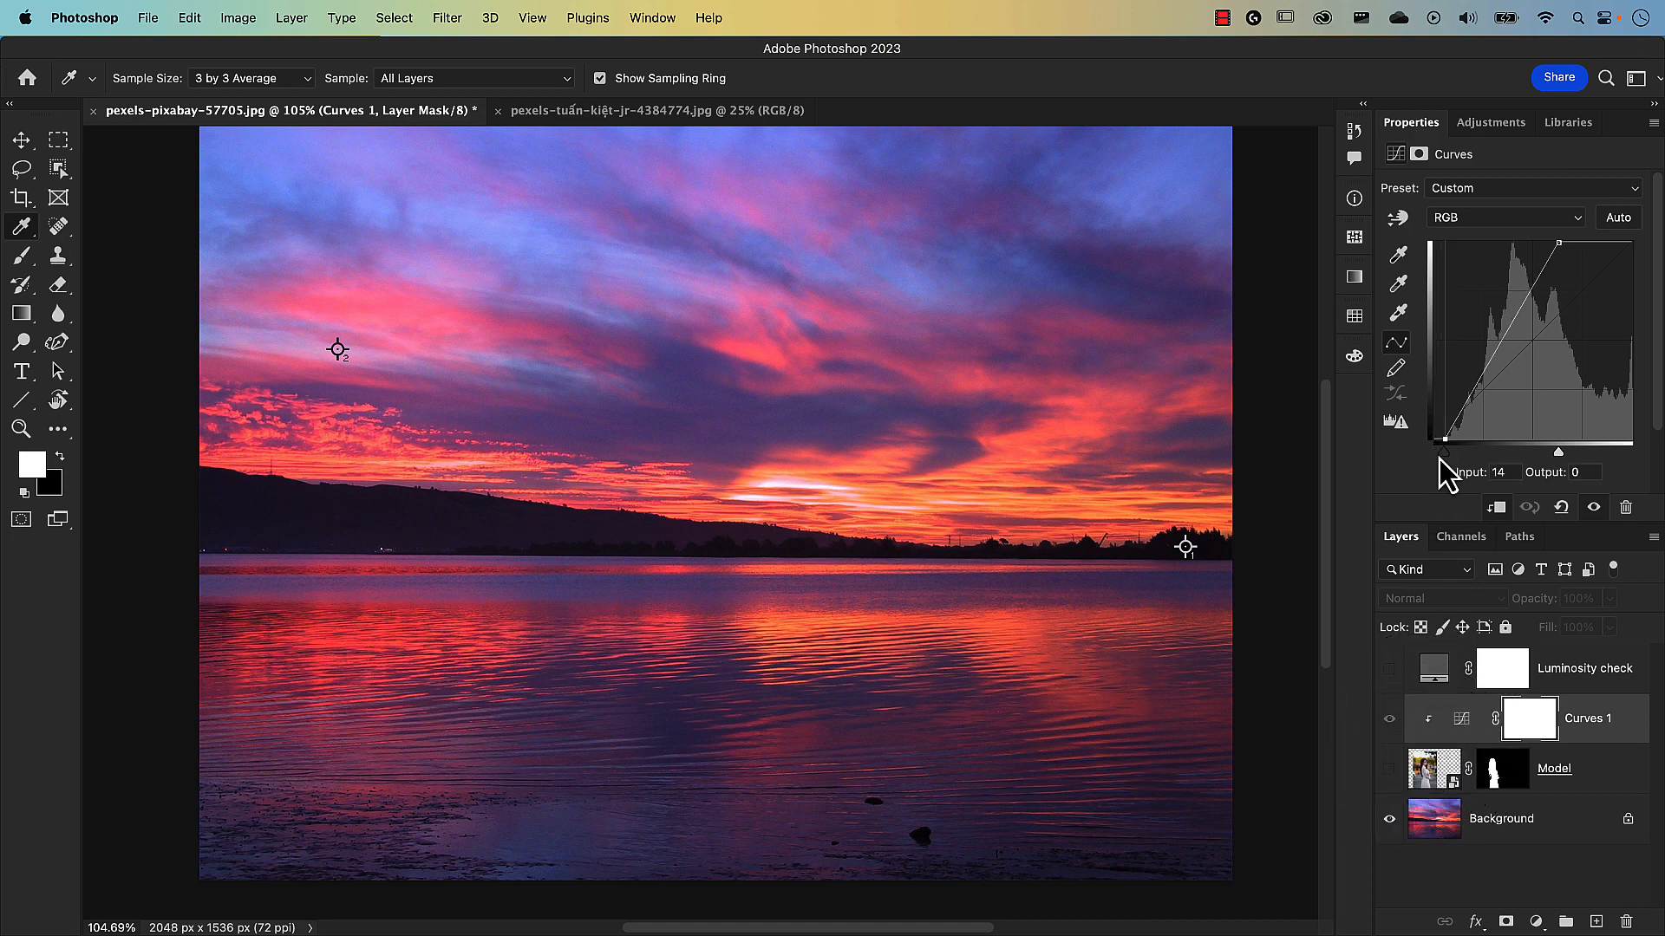
click(1390, 770)
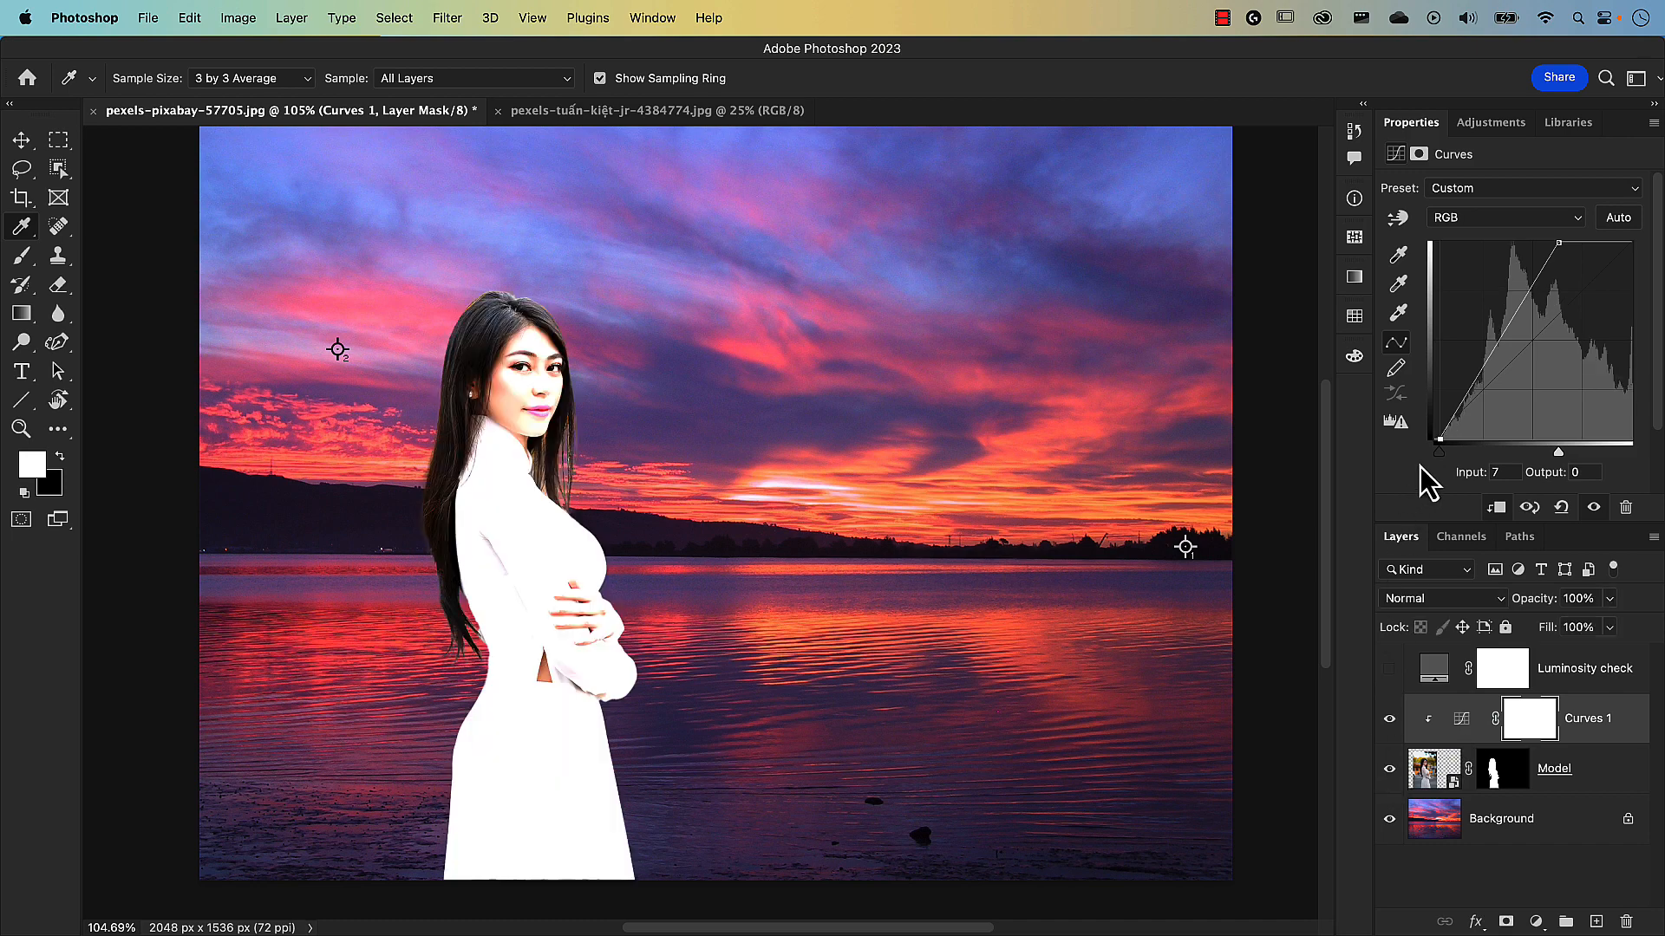
drag(1558, 452, 1657, 490)
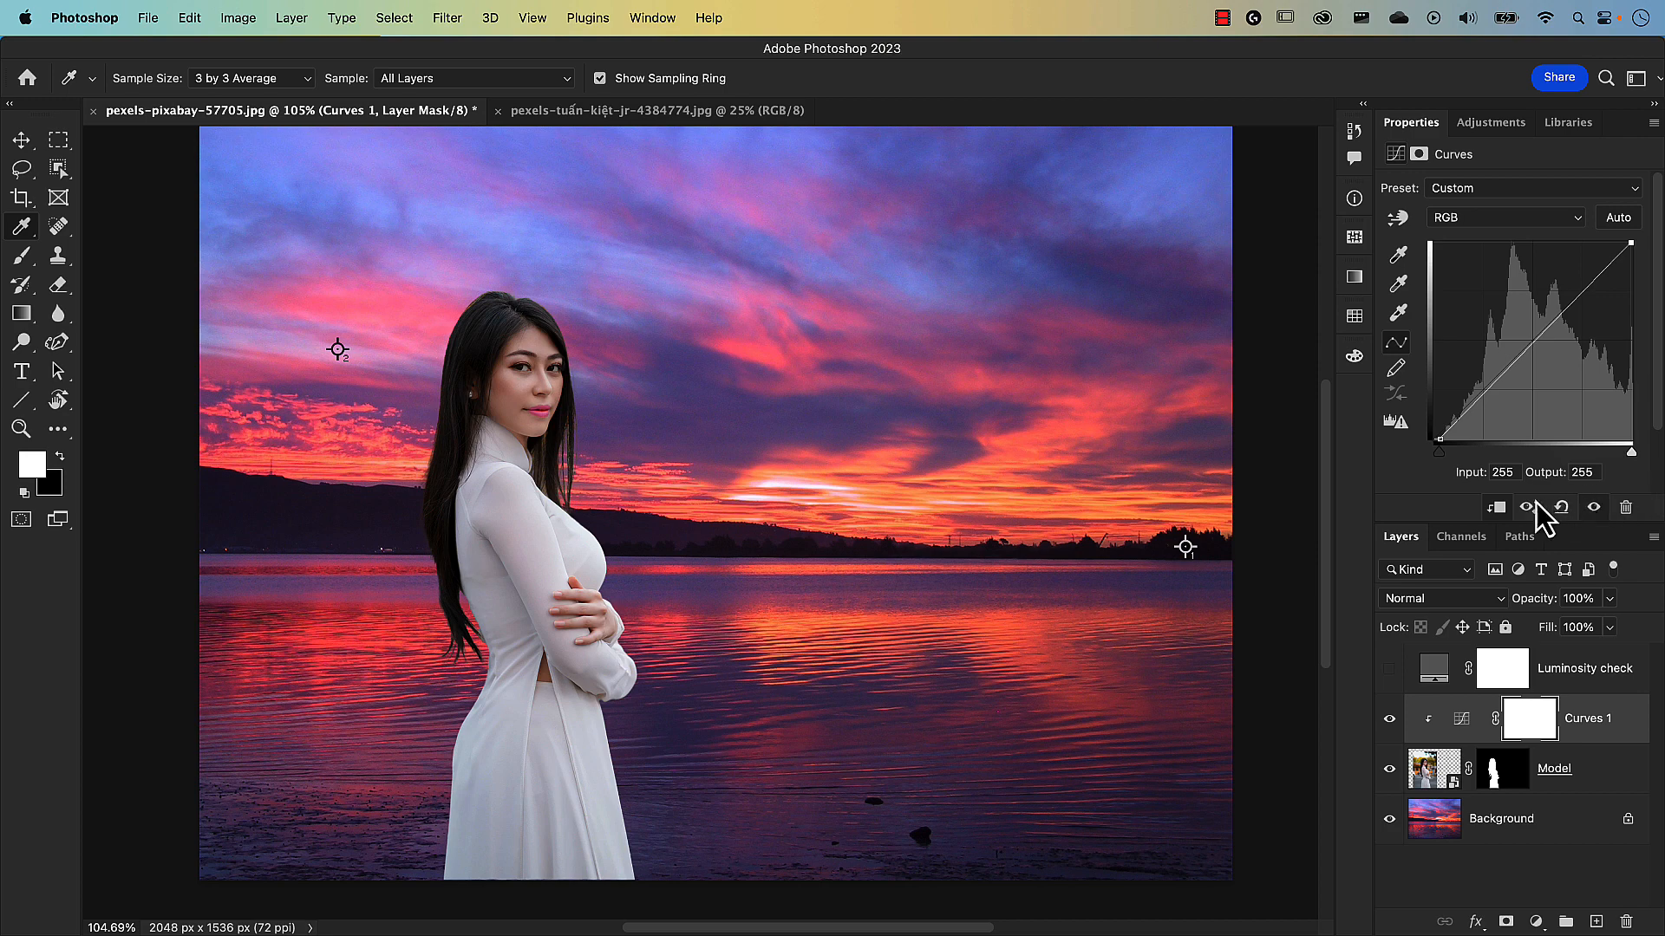
Release the Curves 1 layer's clipping and group it together with the Model layer.
click(1498, 508)
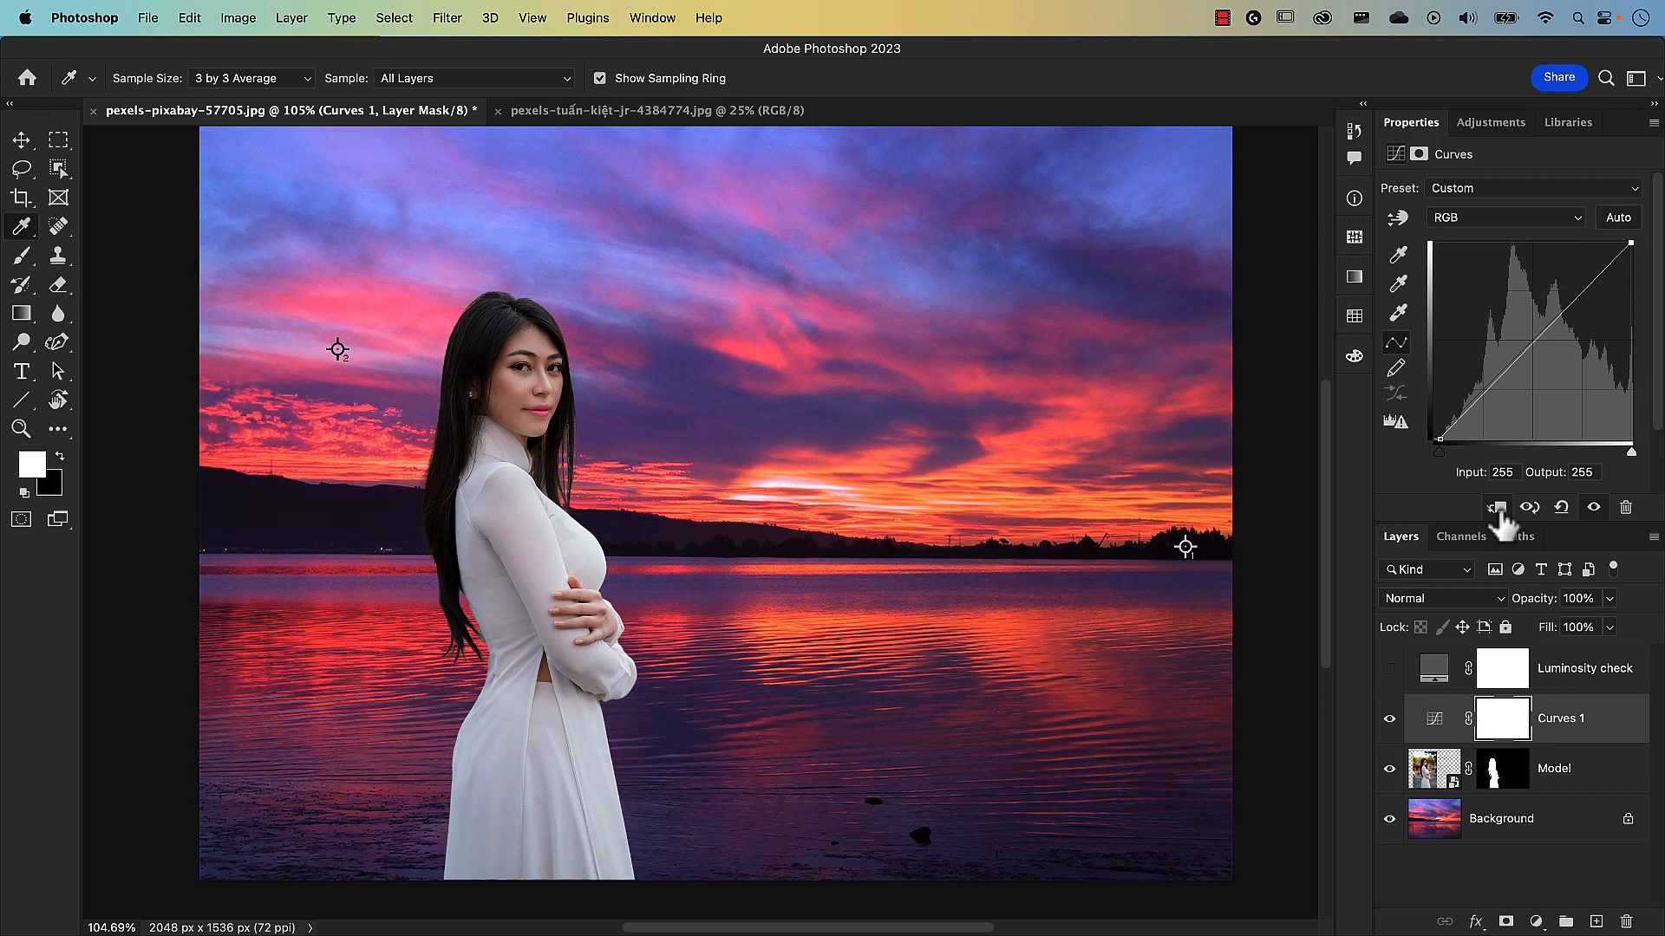
click(1583, 771)
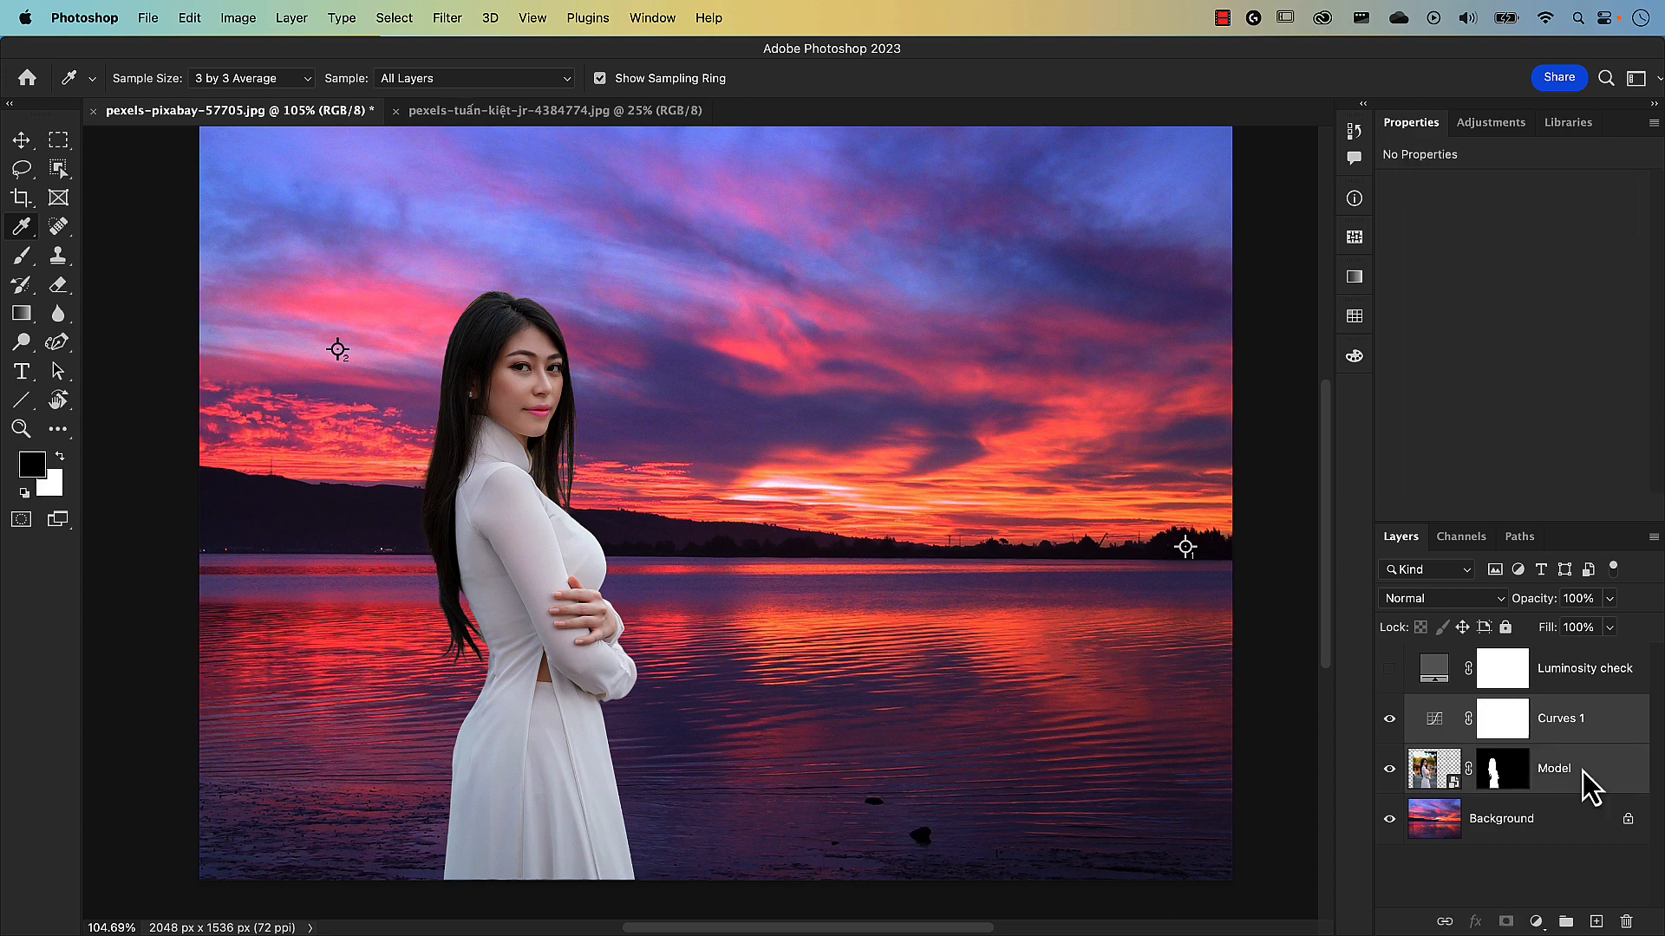
click(1566, 923)
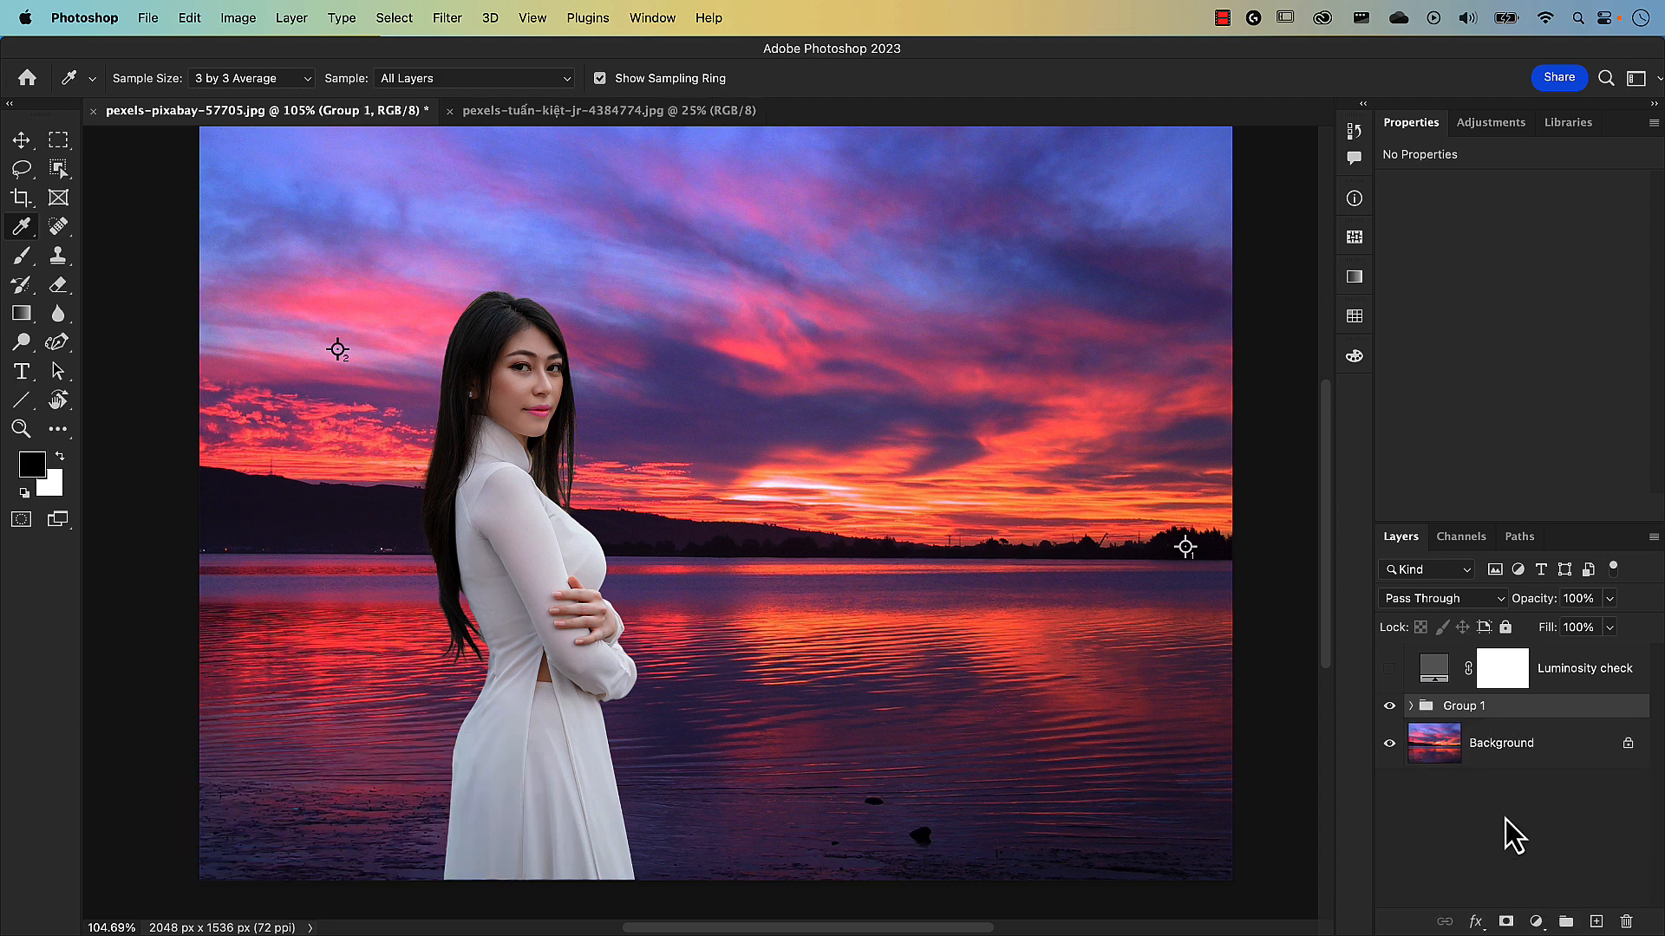
Rename the new group as Model adjustments.
double_click(1464, 706)
text(Model adjustments)
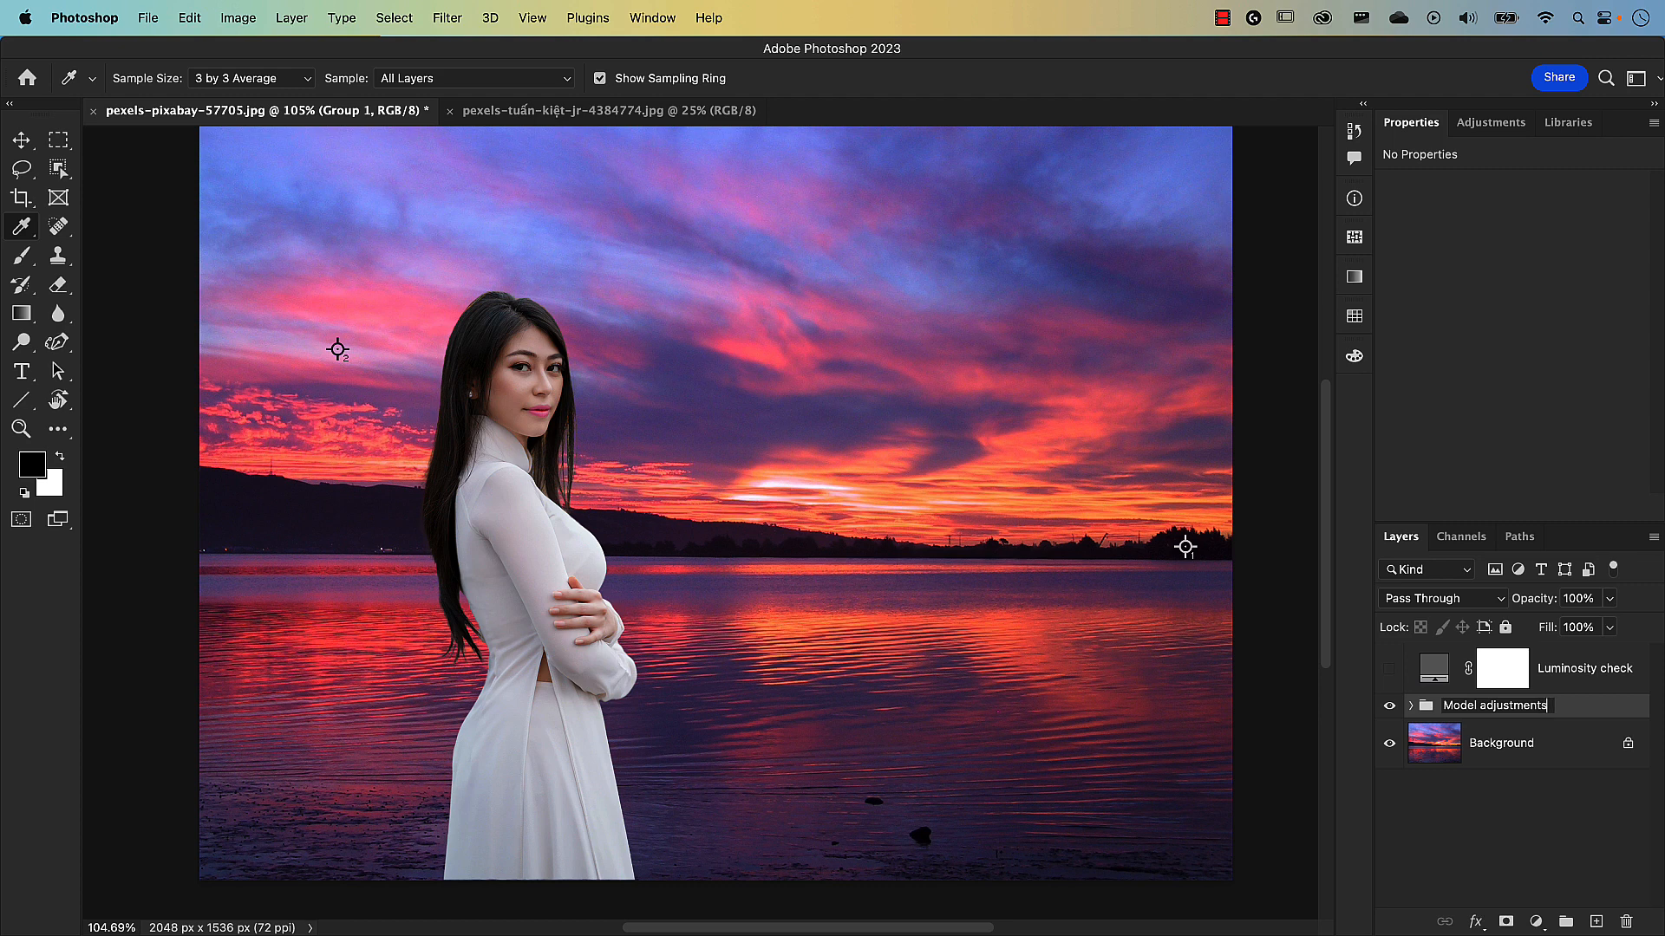
key(Return)
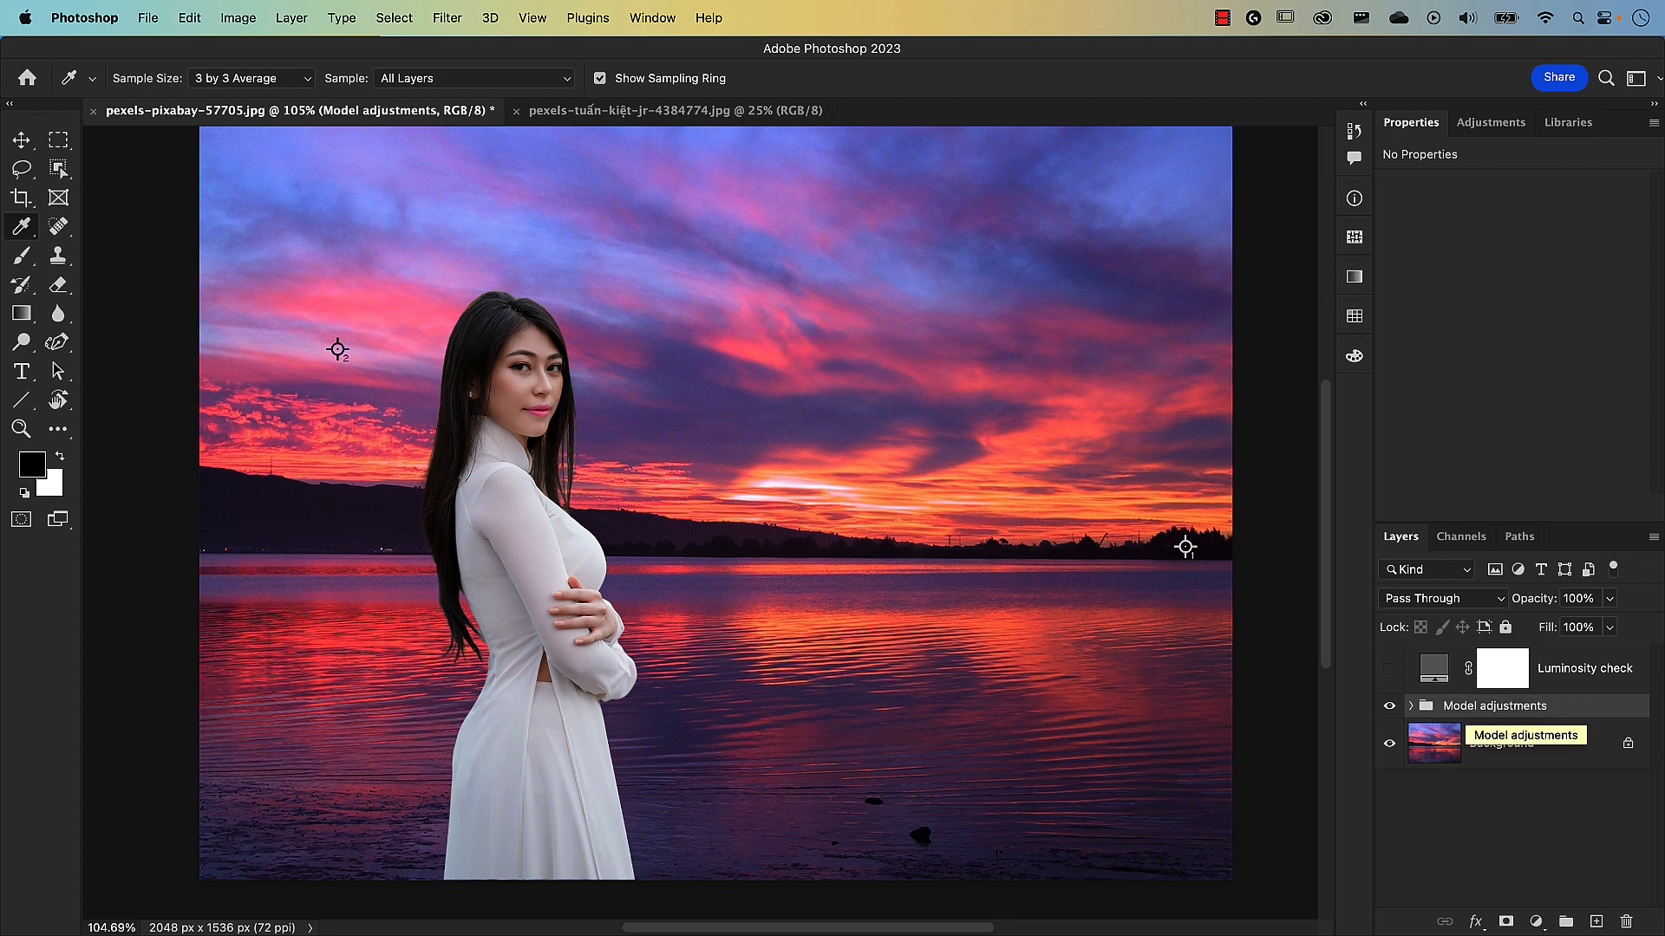
Expand the Model adjustments group and try raising the black point of its Curves 1 layer to input 129.
click(1411, 706)
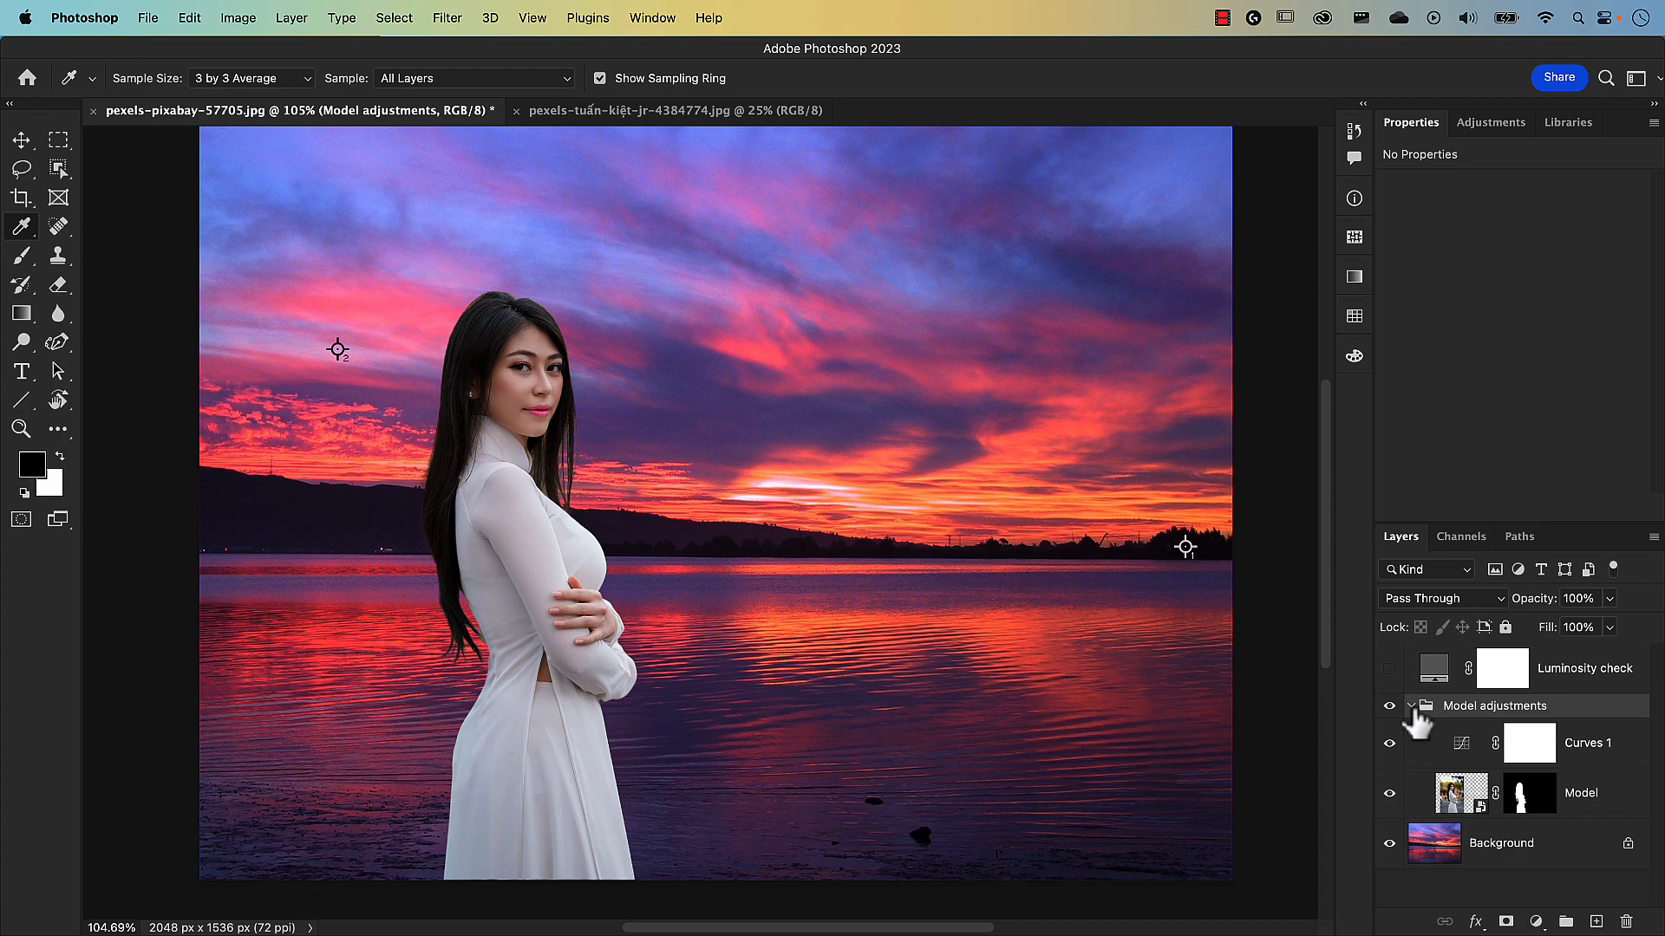
click(1460, 747)
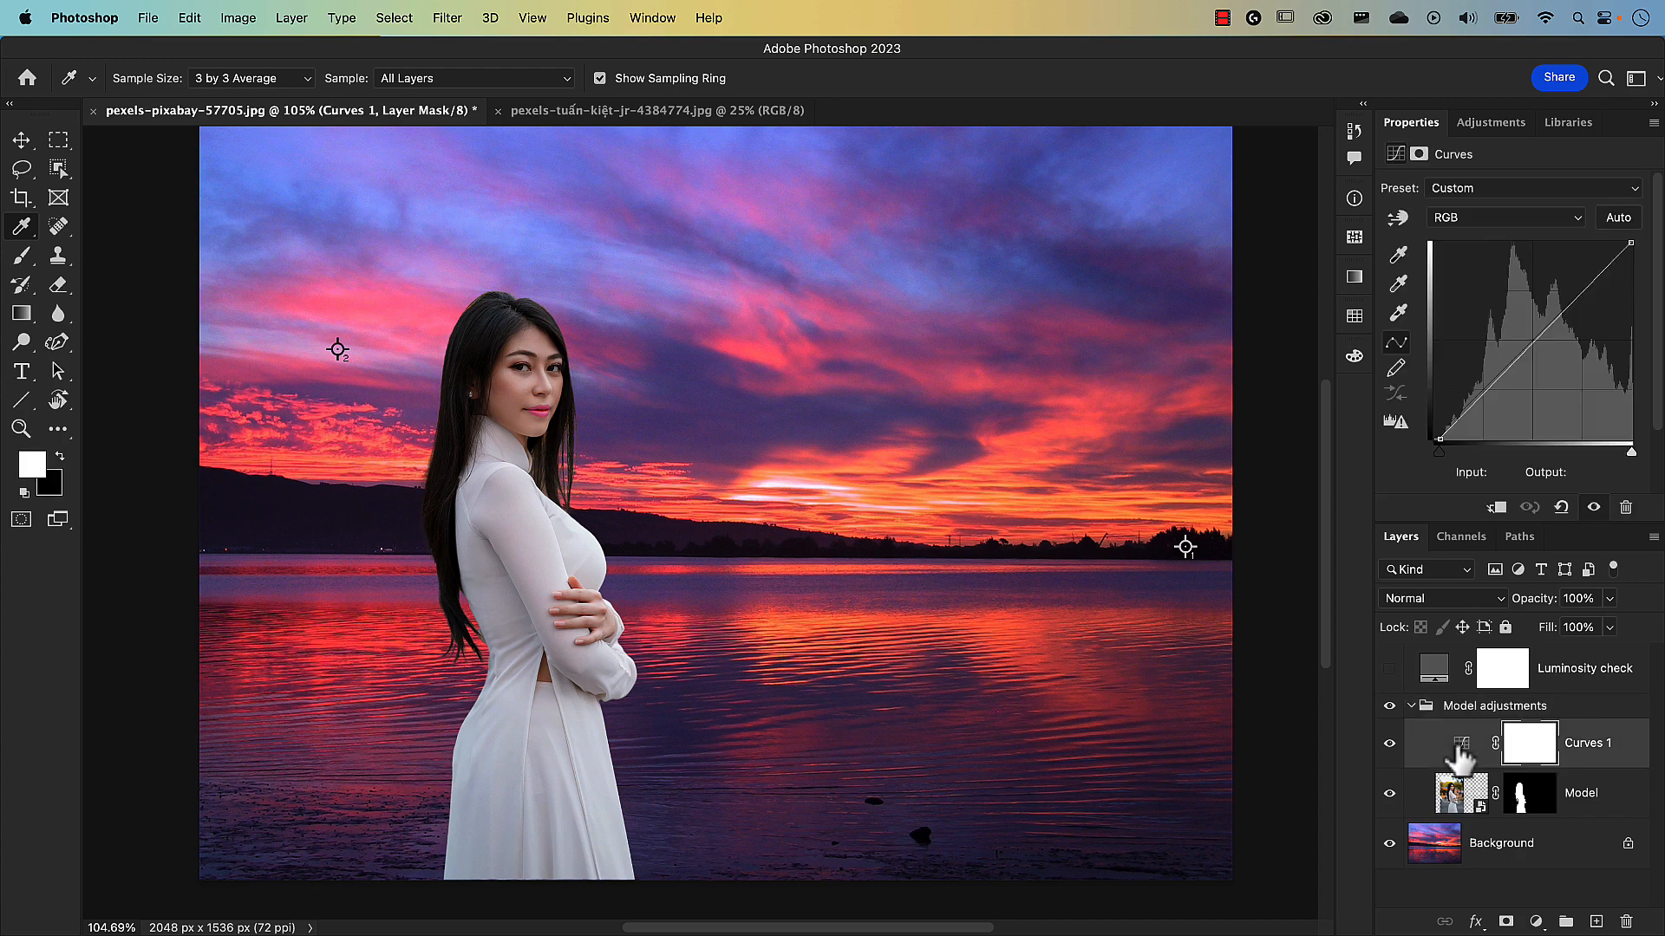
drag(1440, 453, 1535, 453)
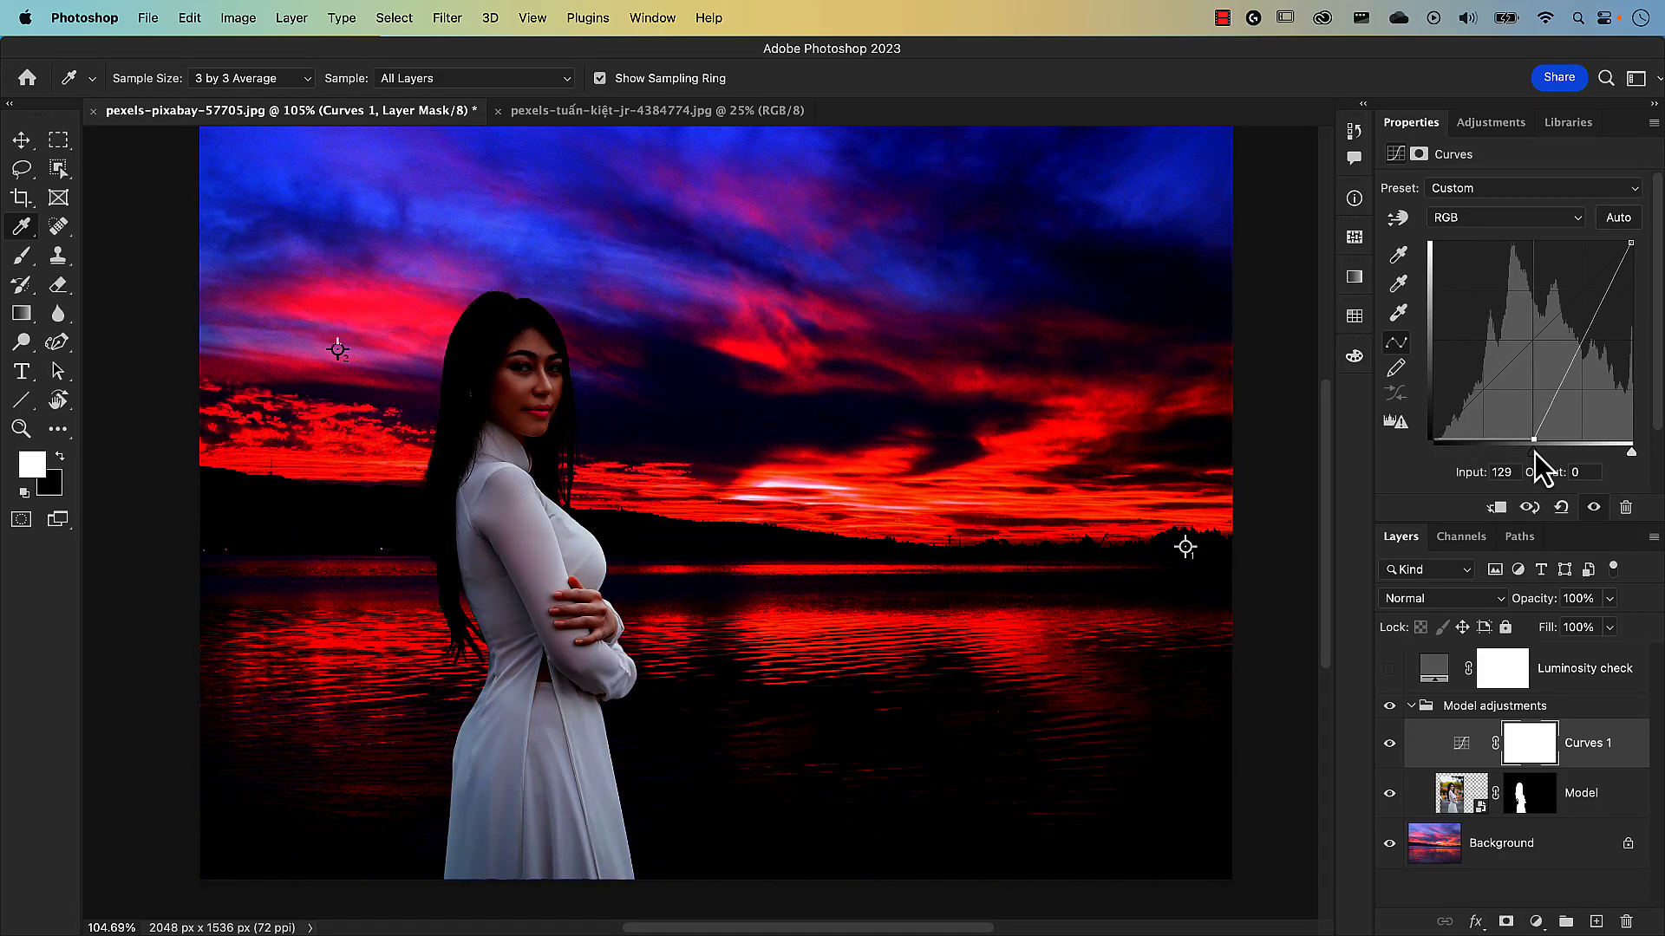
Change the Model adjustments group's blend mode to Normal.
click(1444, 709)
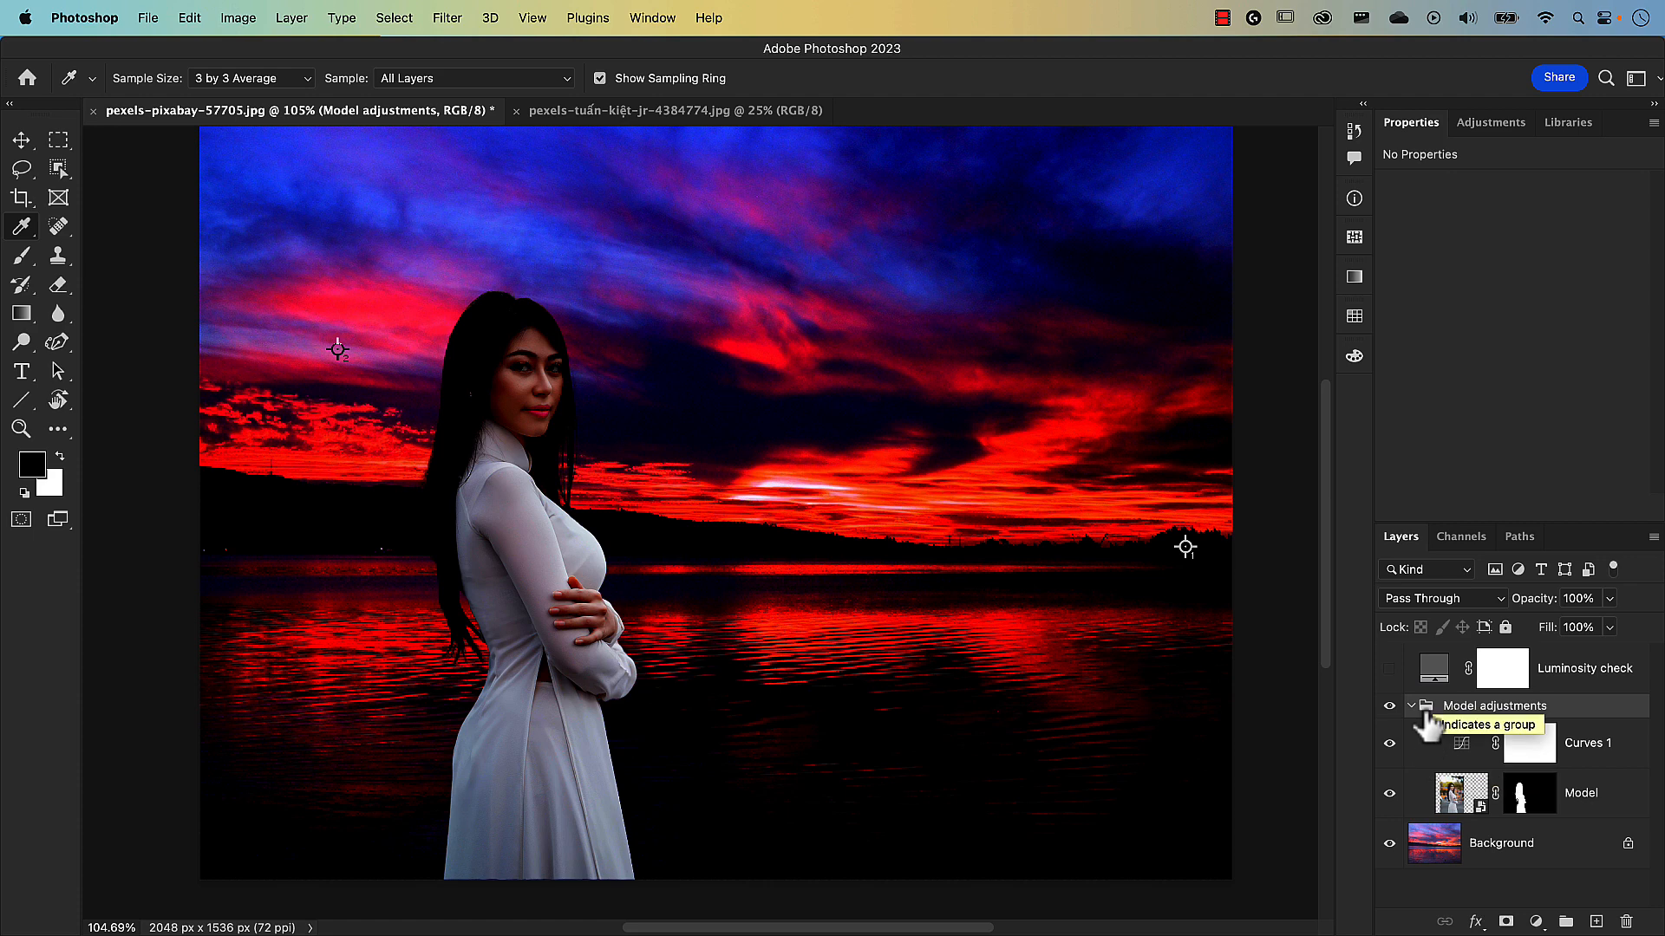
click(1428, 600)
click(1418, 633)
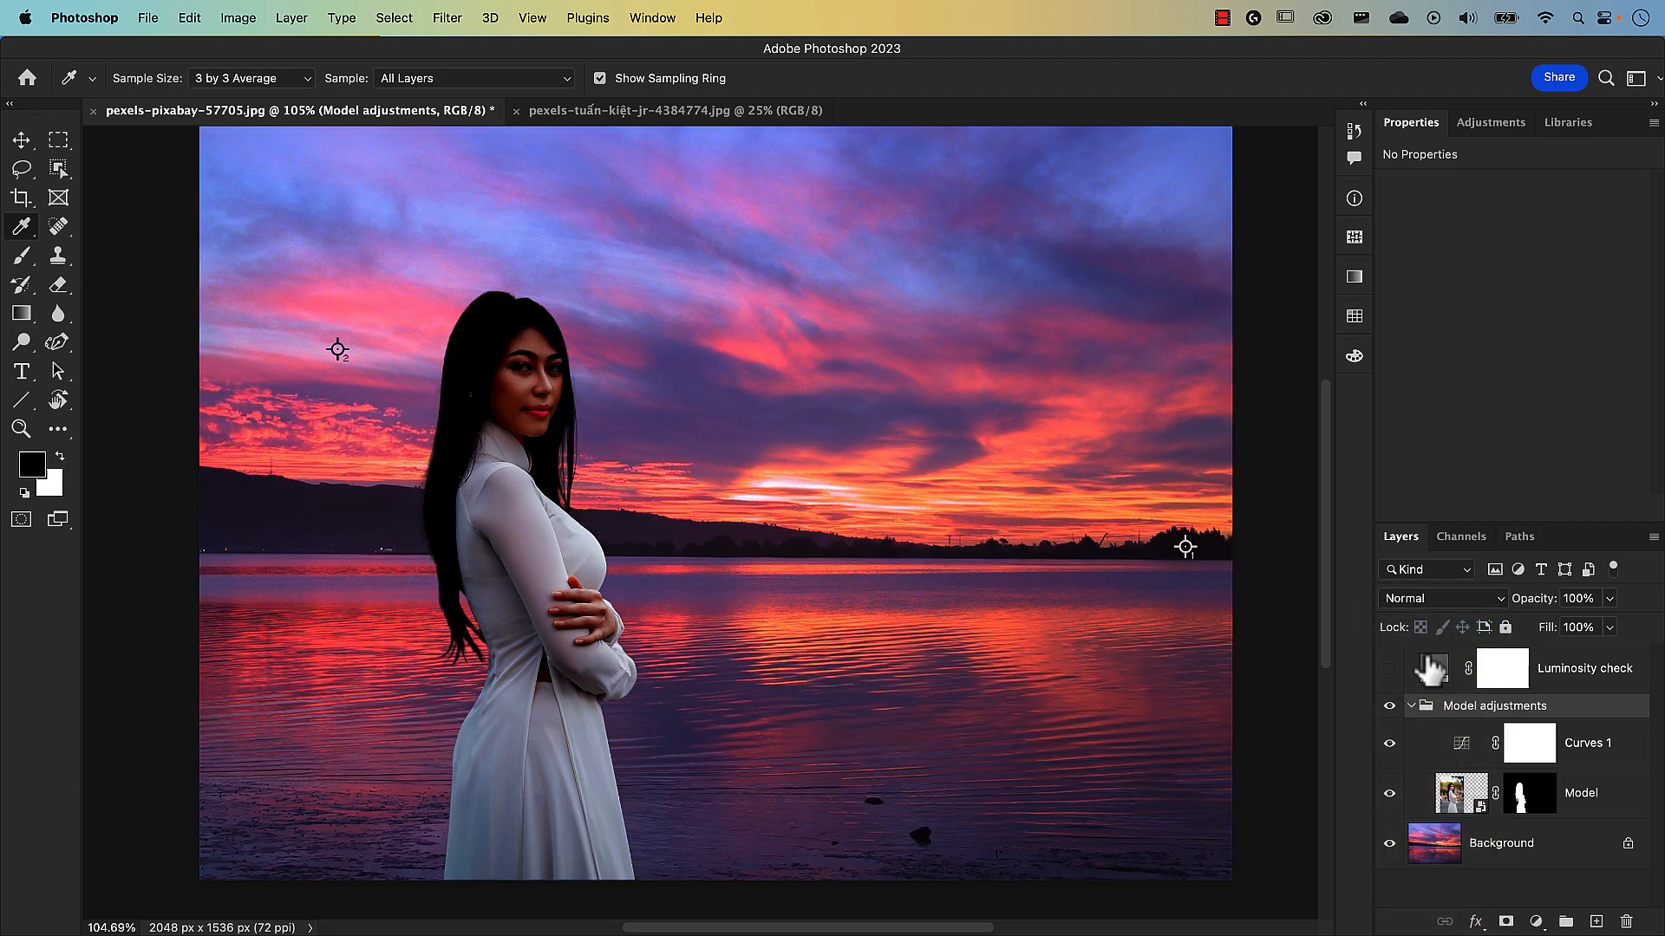
Reset the Curves 1 adjustment inside the group to its default curve.
click(1465, 753)
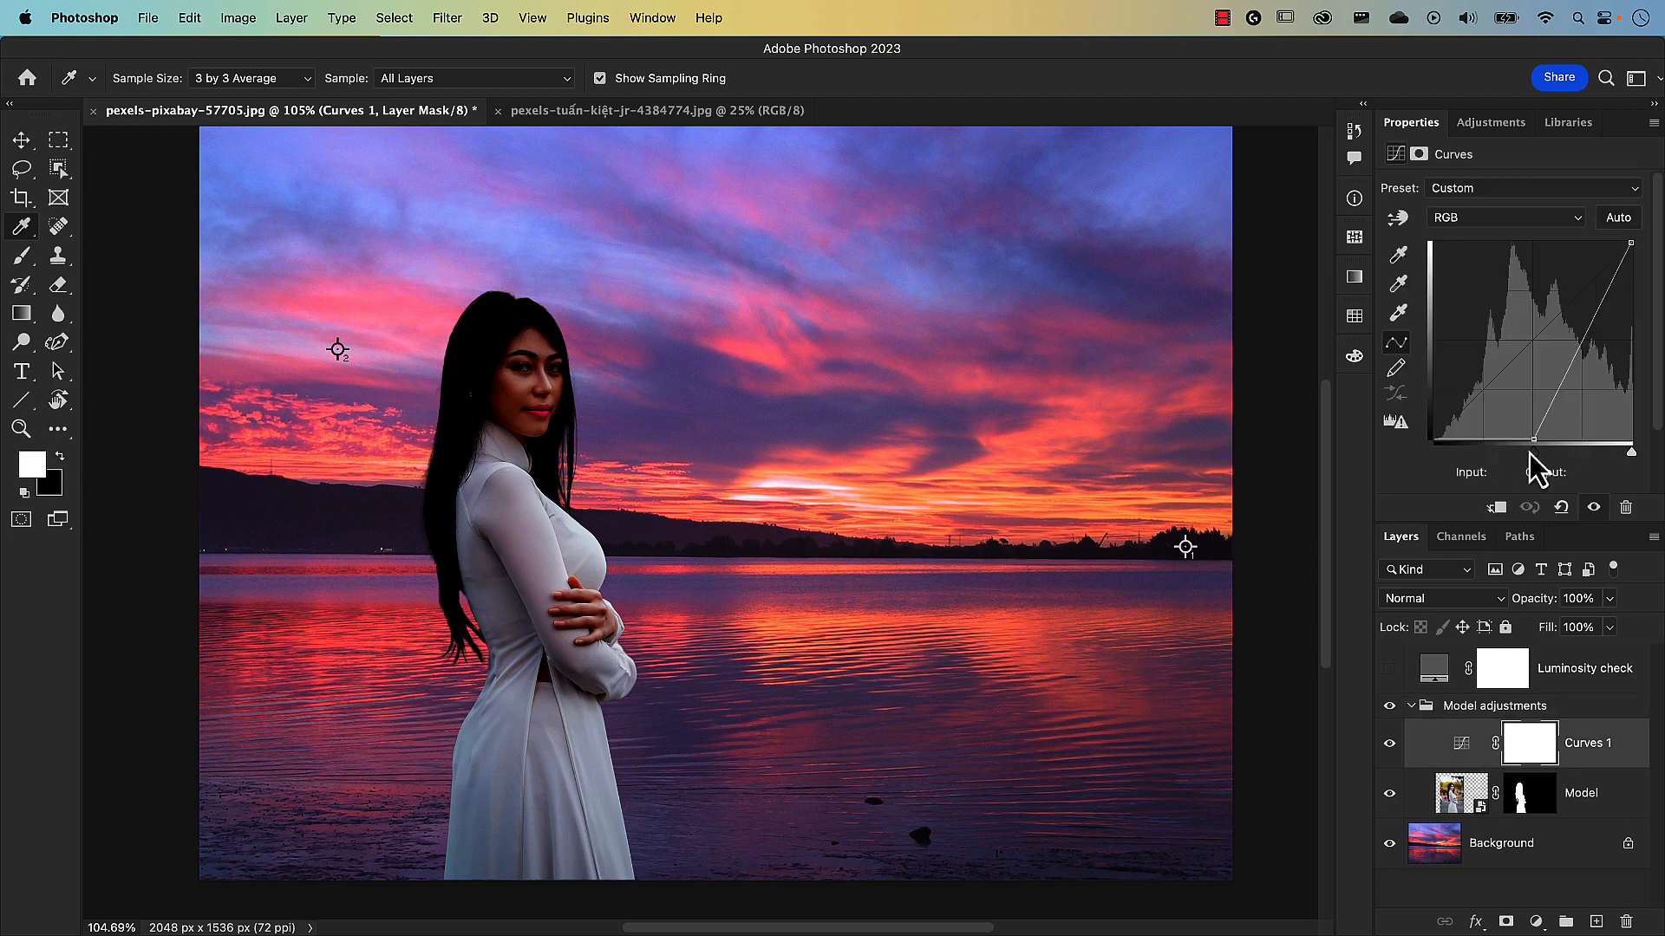
mouse_move(1530, 454)
mouse_down()
mouse_move(1469, 463)
mouse_move(1538, 466)
mouse_up()
click(1561, 510)
Rename the Curves 1 layer as Luminosity adjust.
double_click(1588, 746)
text(L)
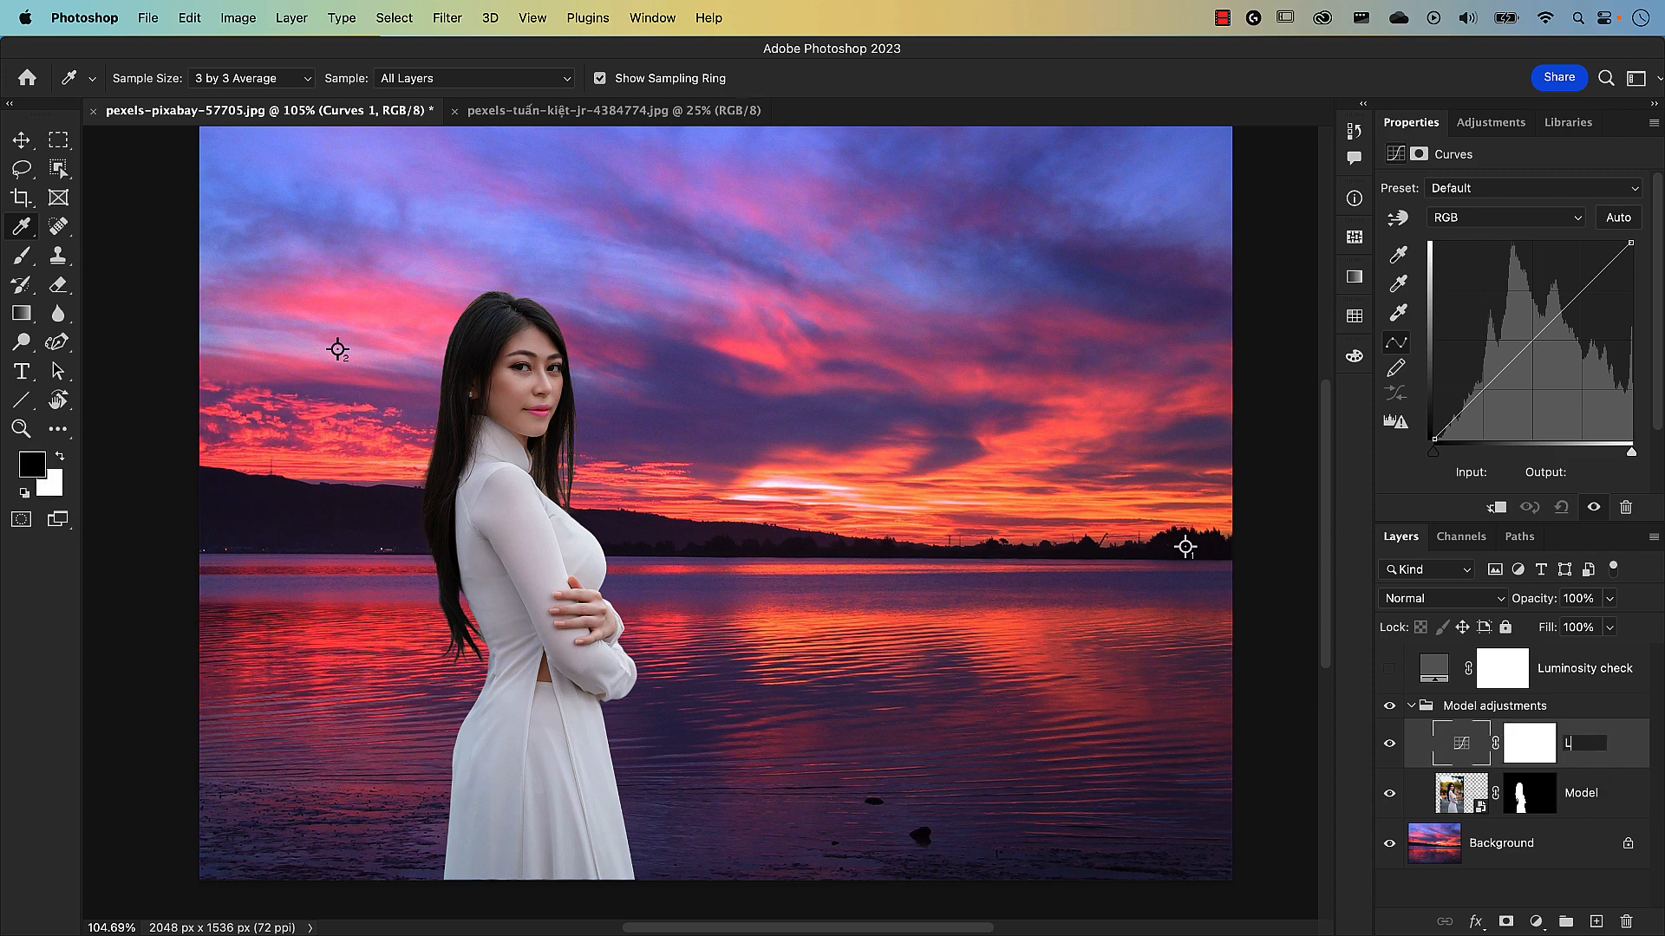
text(uminsoi)
key(BackSpace)
key(BackSpace)
key(BackSpace)
text(osity adjust)
key(Return)
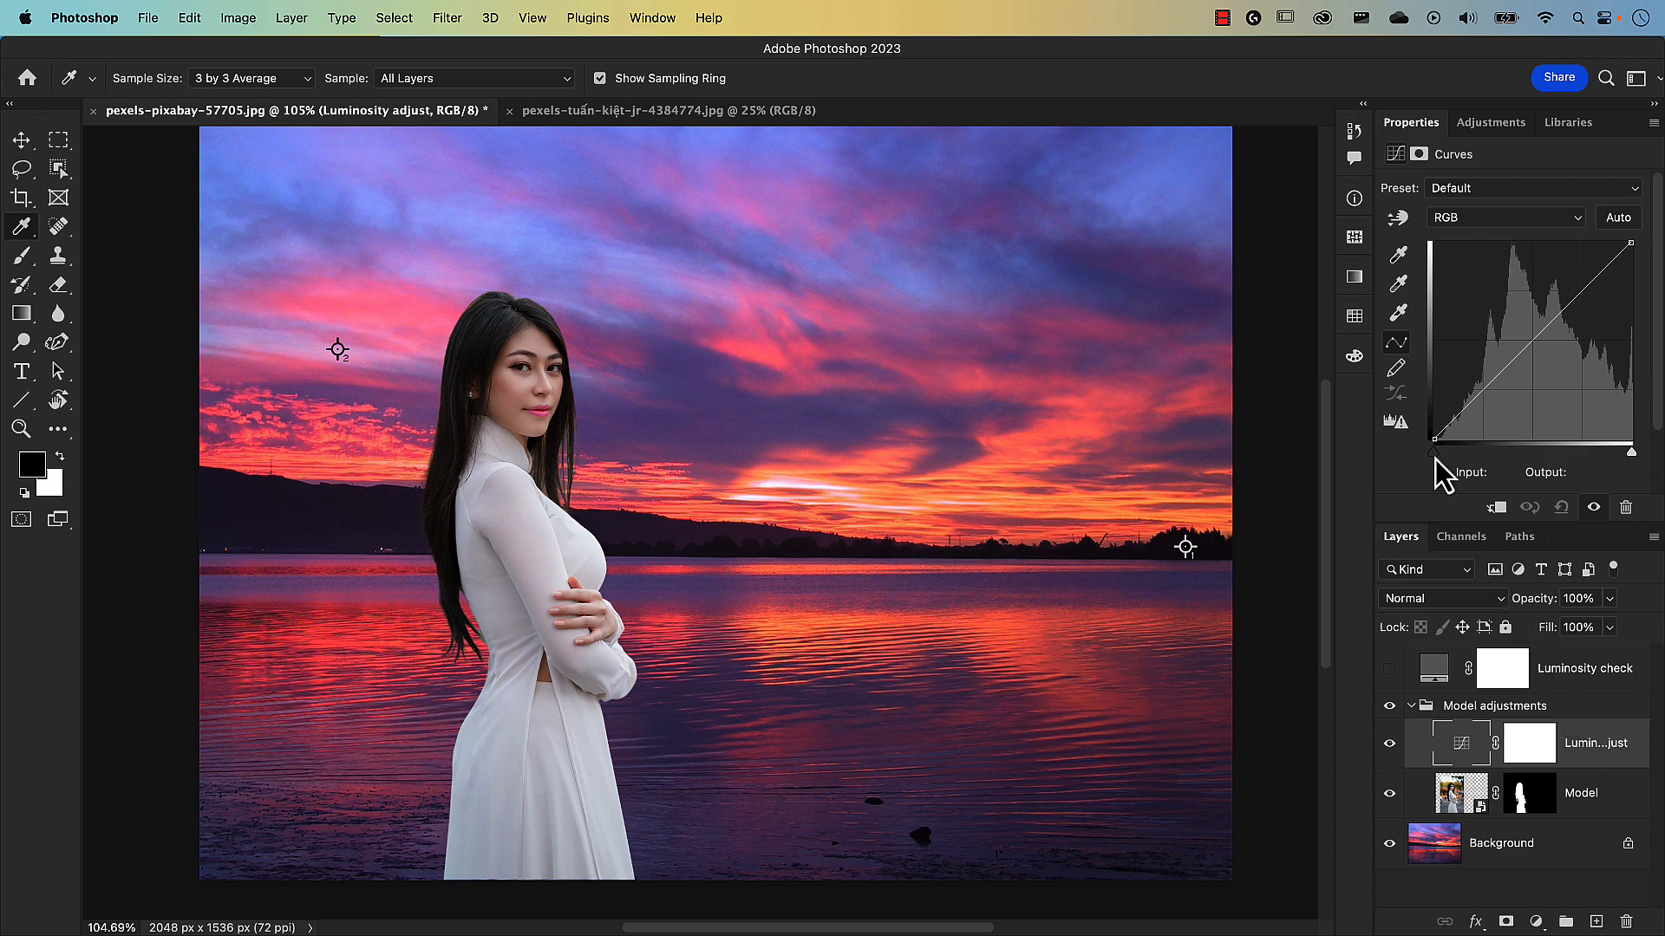
Raise the black point to input 35 to locate the model's darkest area, place a colour sampler on her hair, and restore input 0.
drag(1434, 459, 1460, 461)
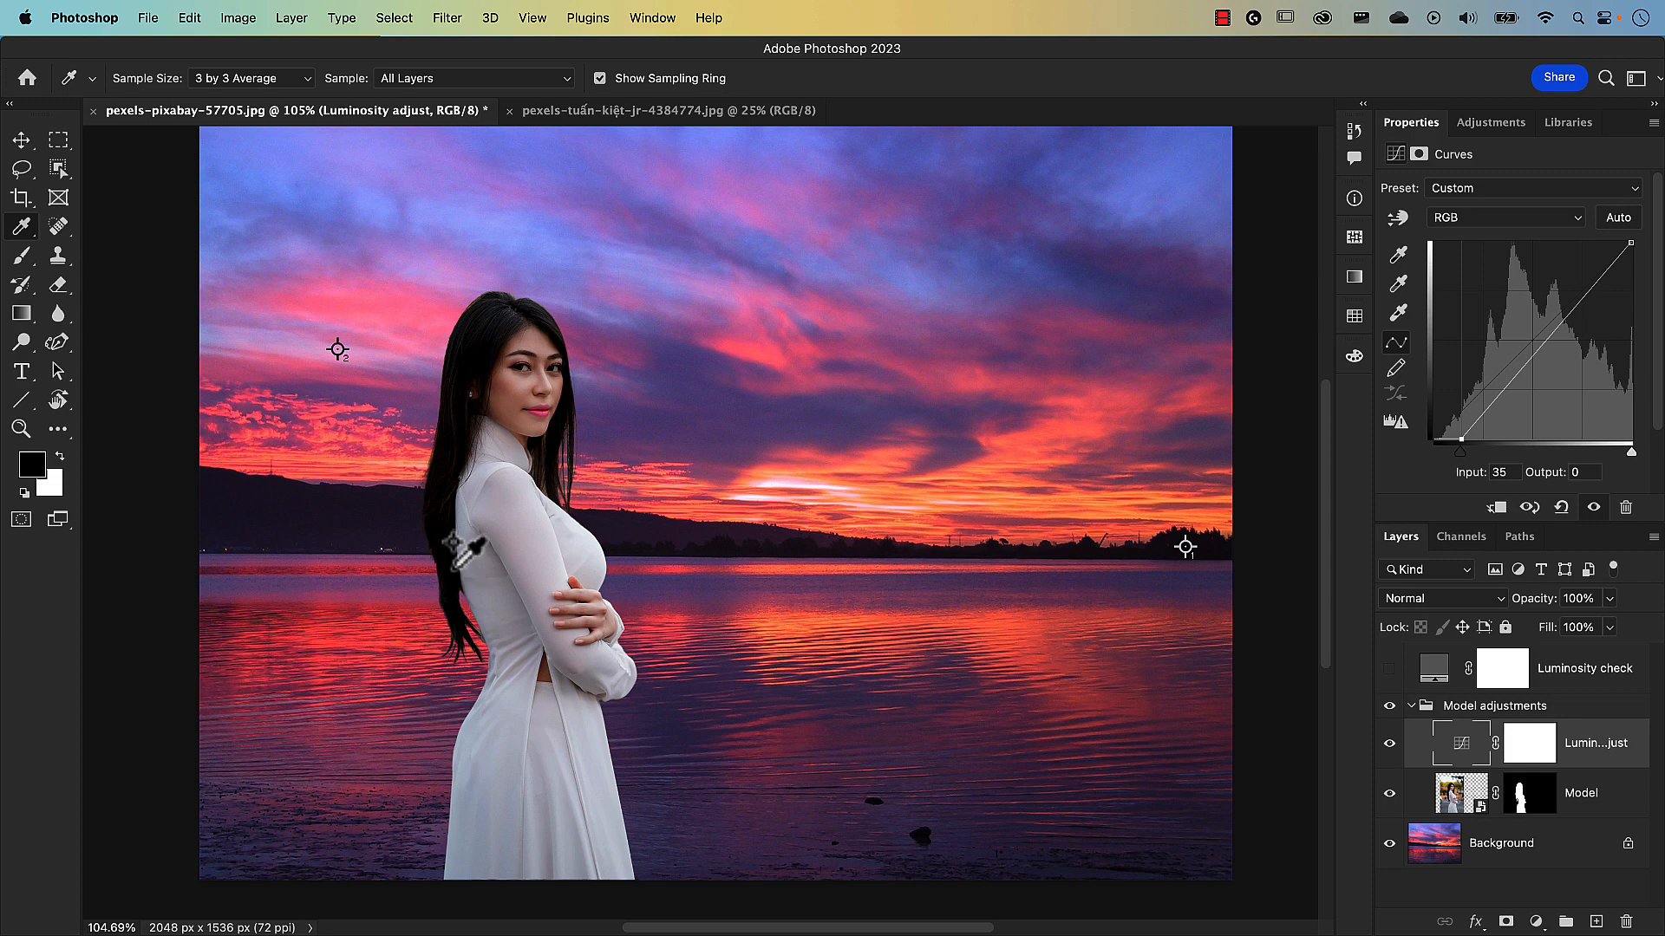
shift+click(452, 565)
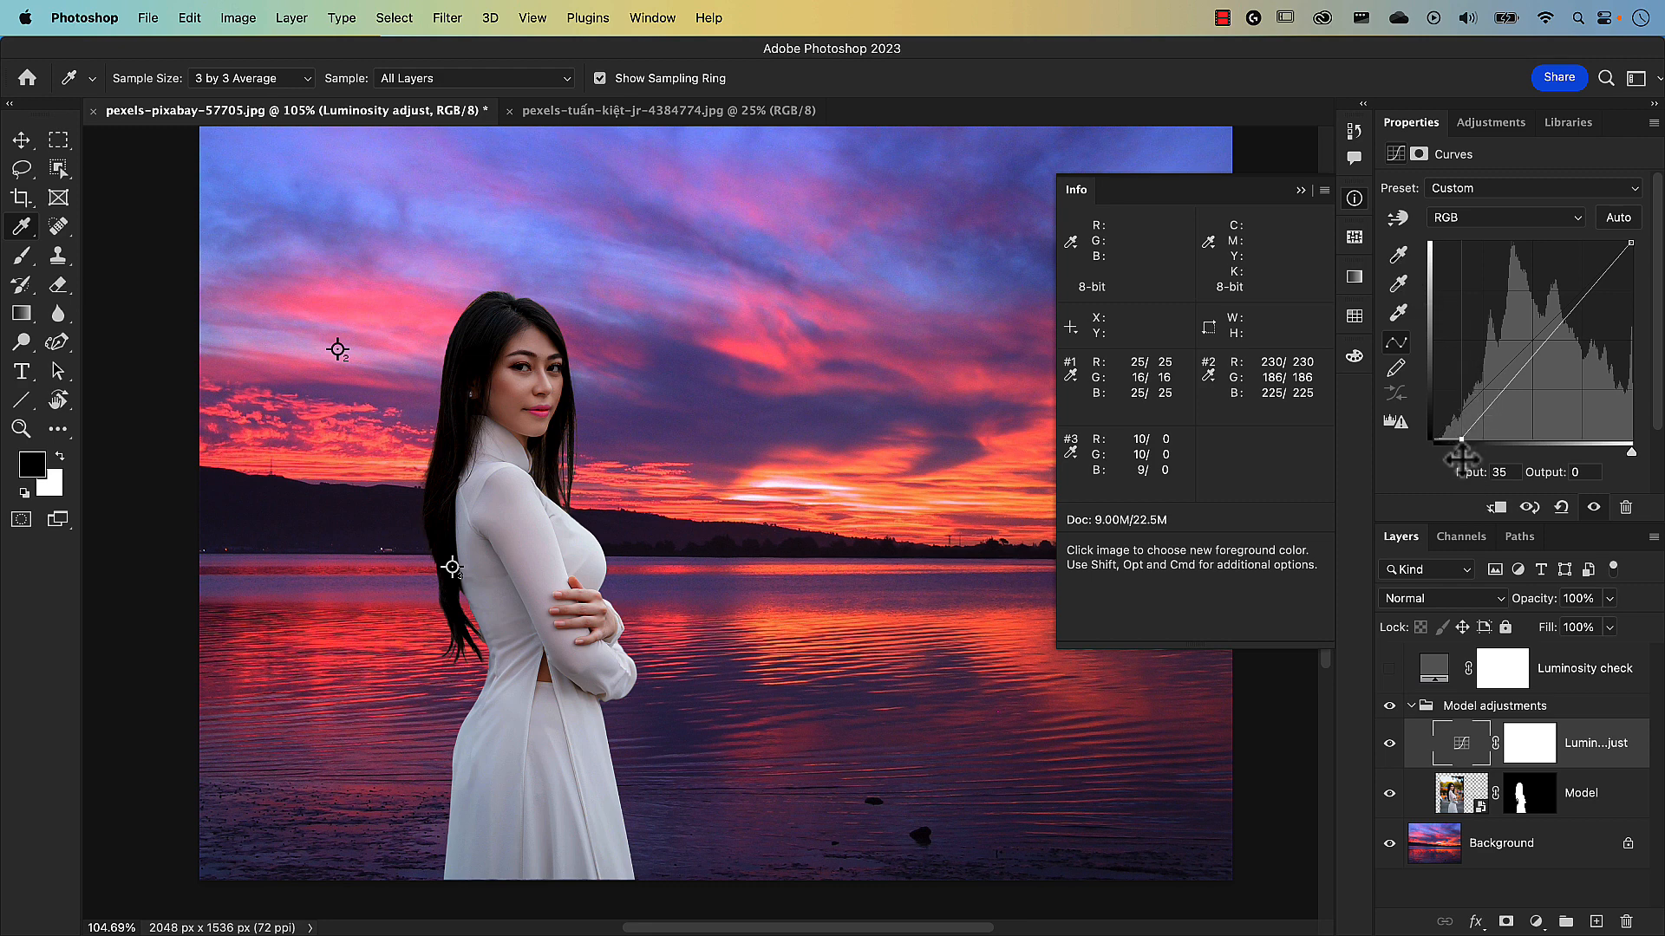
drag(1464, 461, 1429, 461)
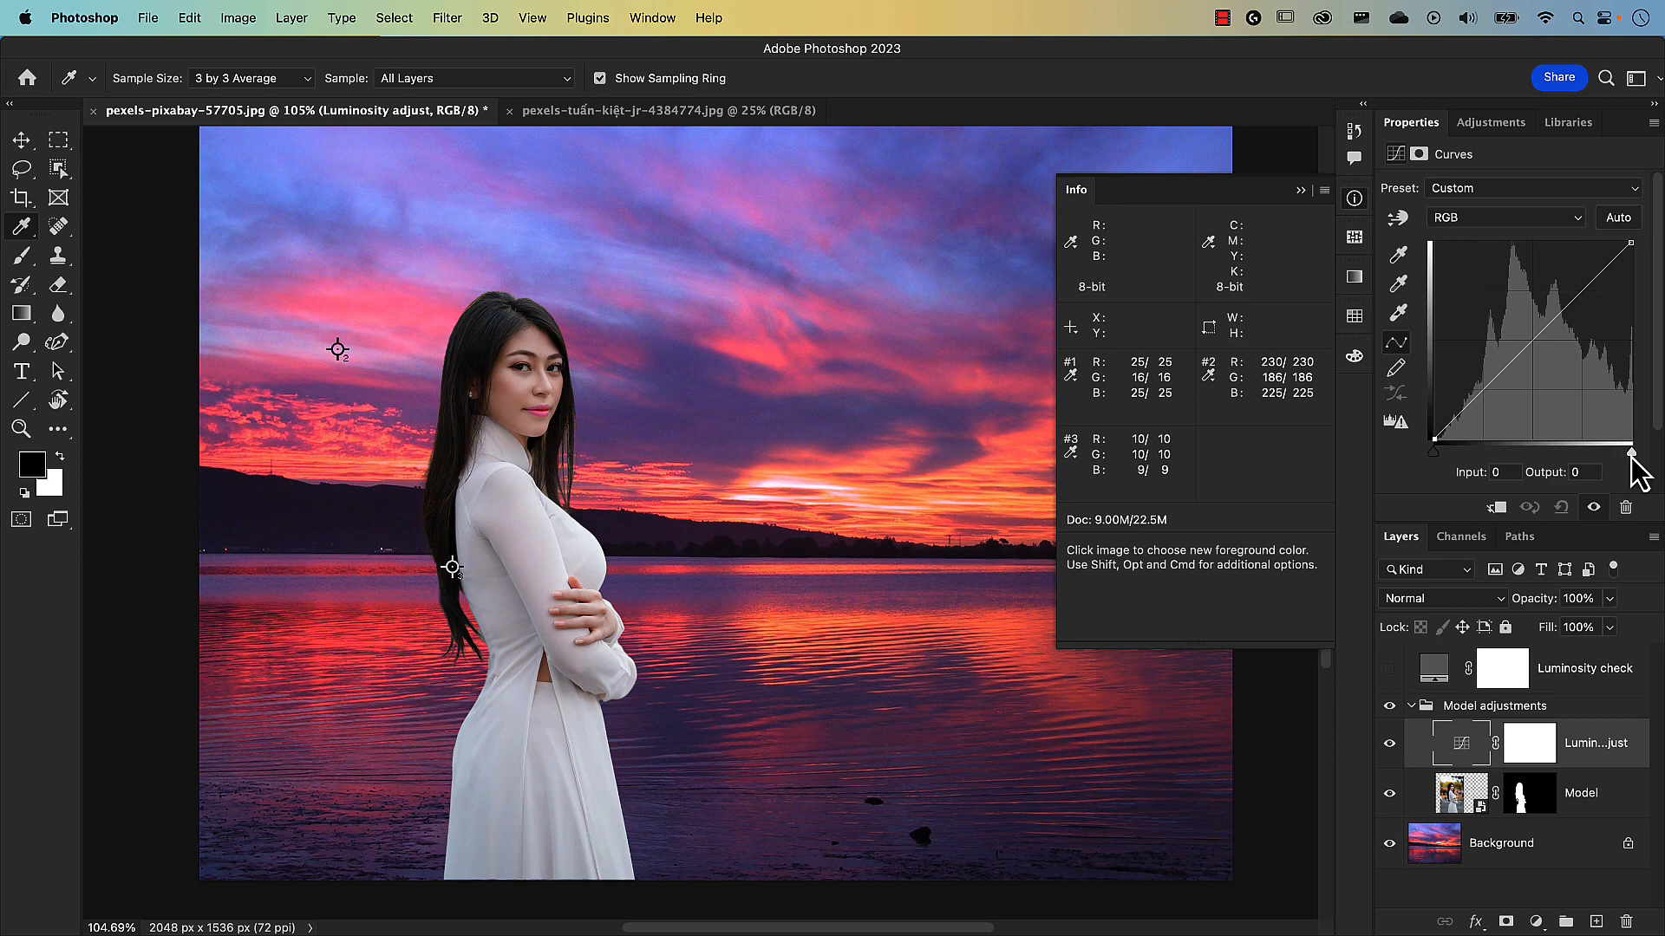
Lower the white point to input 203 using the clipping preview and place a colour sampler on the model's bright upper sleeve.
drag(1631, 457, 1589, 462)
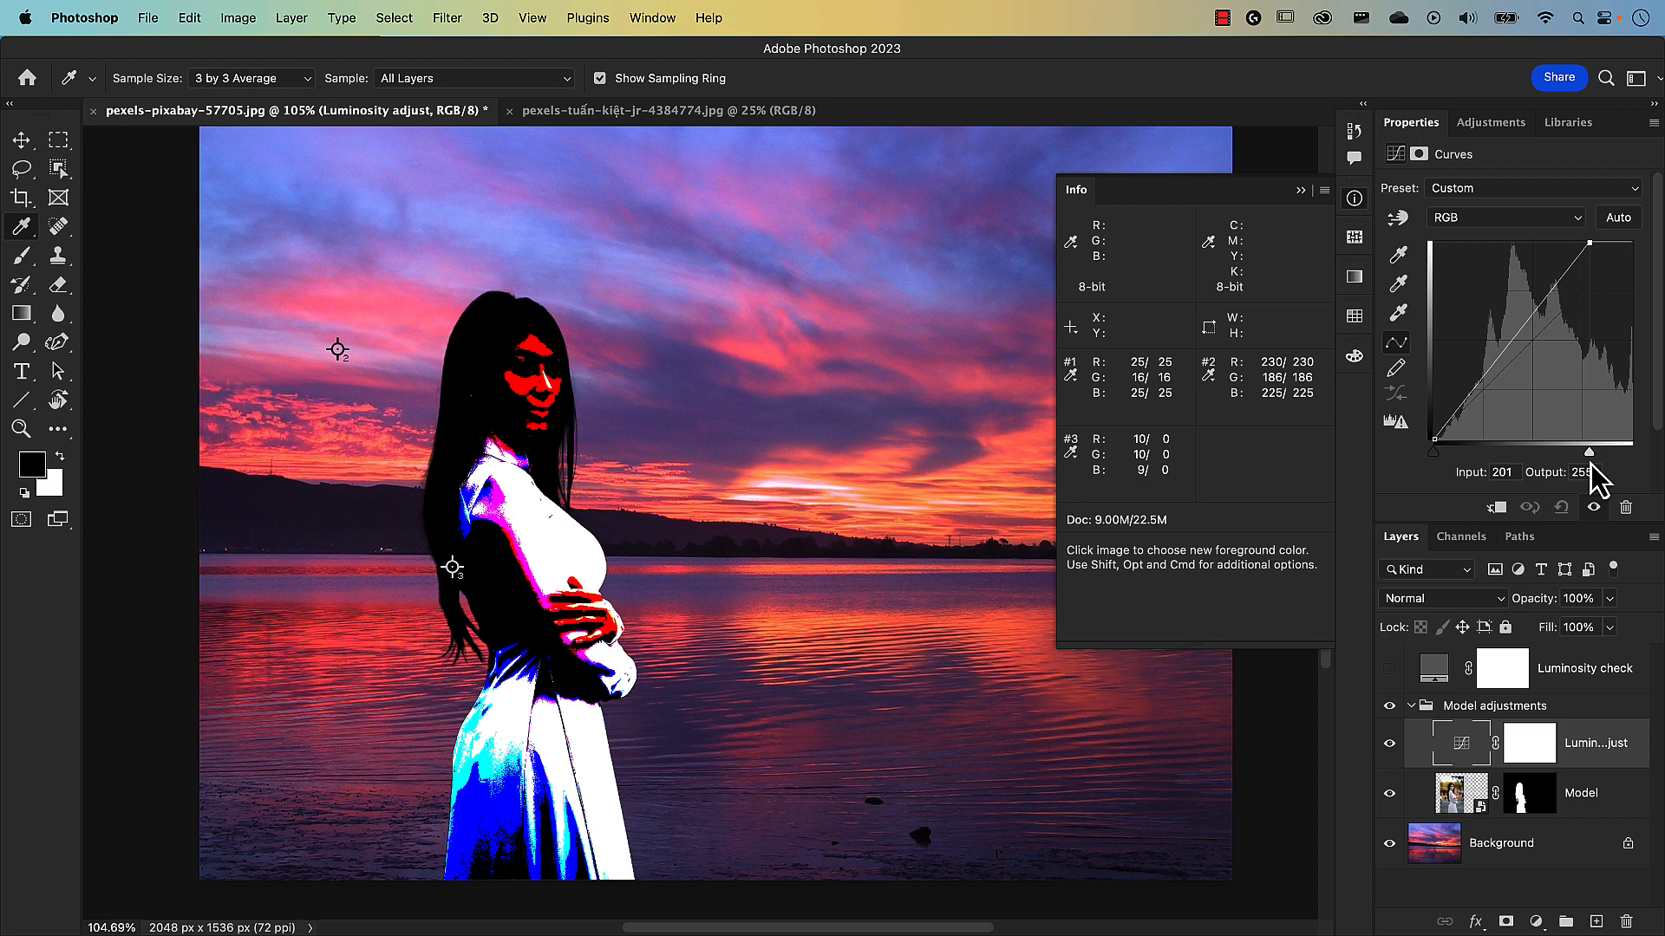
mouse_move(1590, 462)
mouse_down()
mouse_move(1634, 464)
mouse_move(1591, 464)
mouse_up()
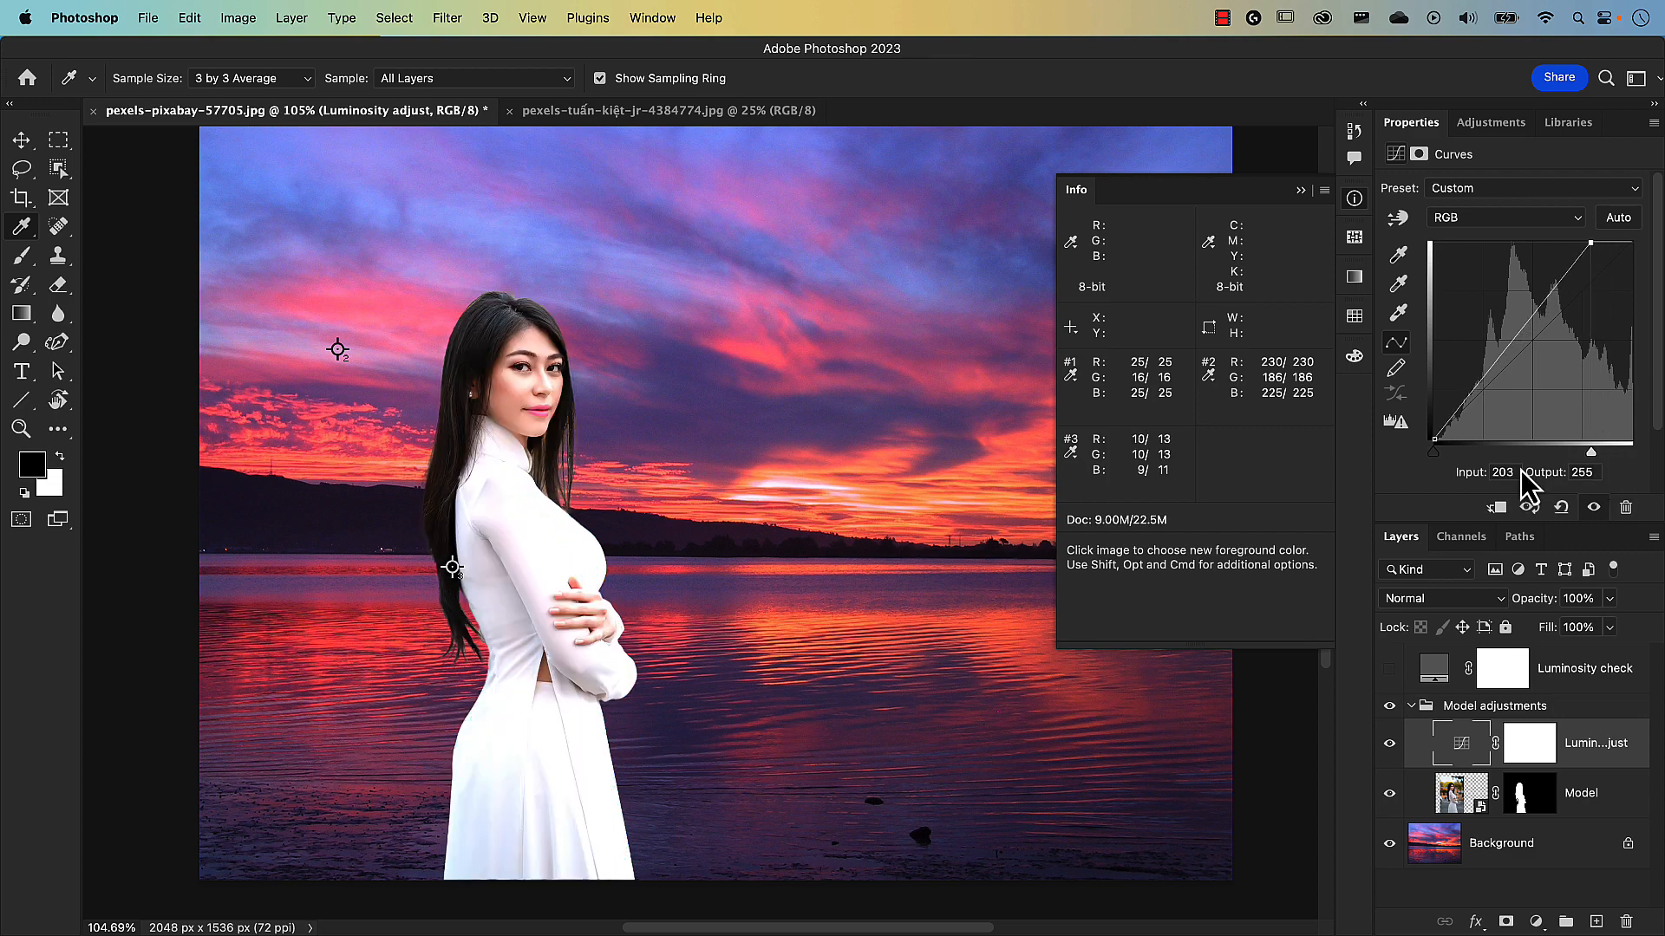
shift+click(528, 518)
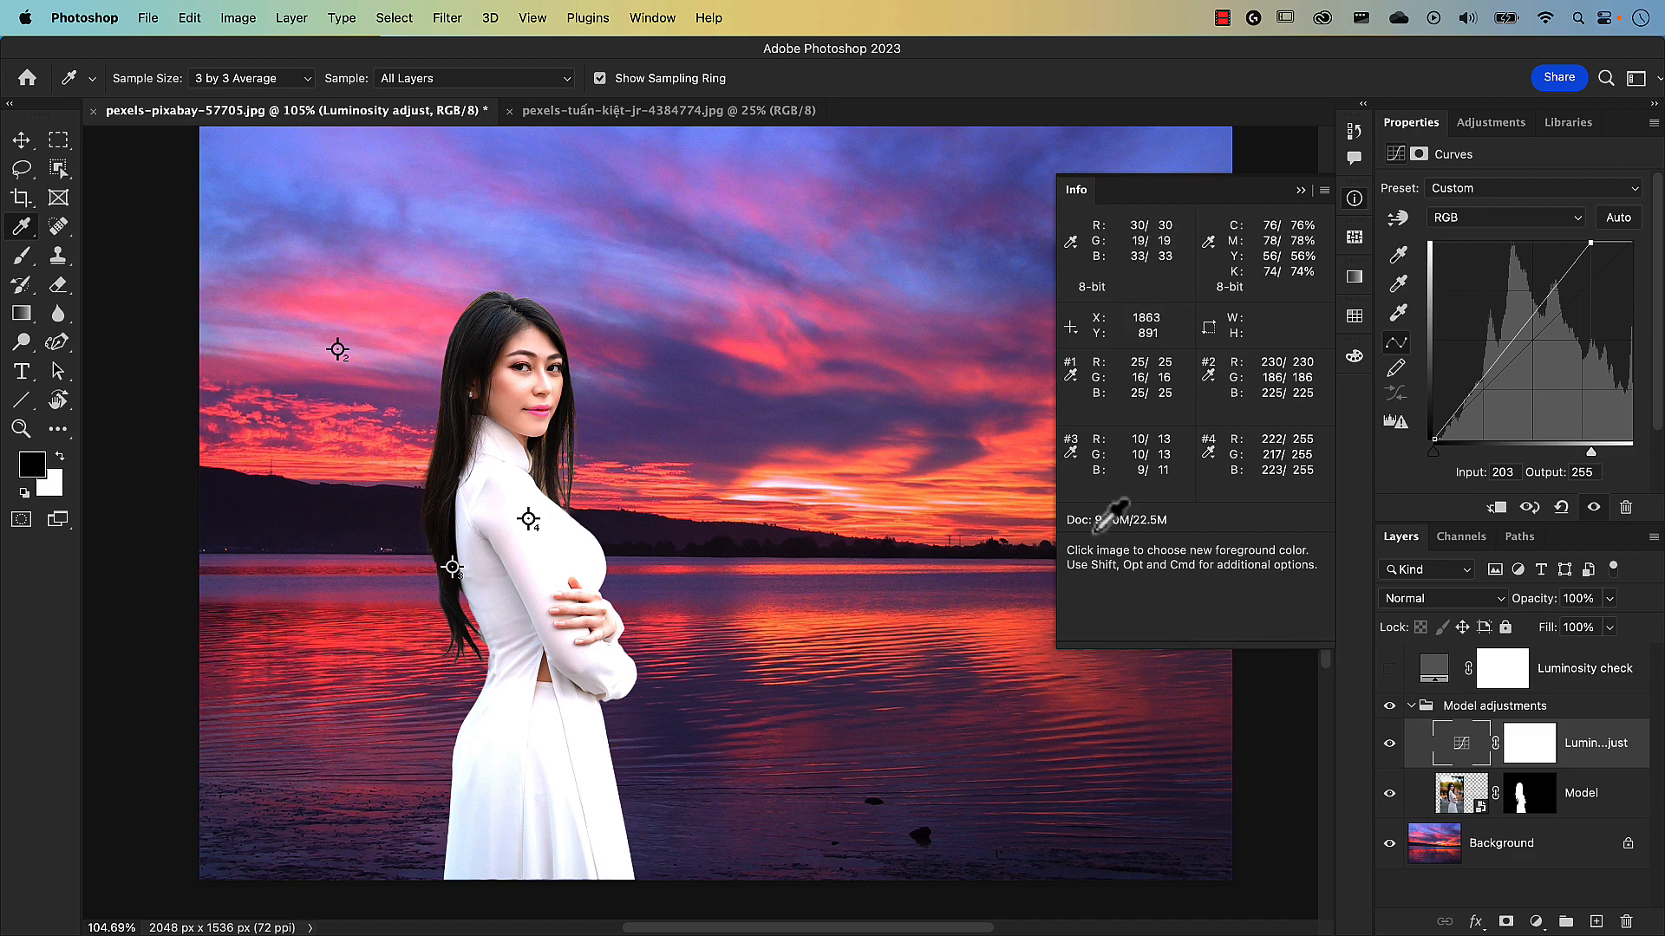
Set the Info readouts of all four colour samplers to Grayscale.
click(652, 18)
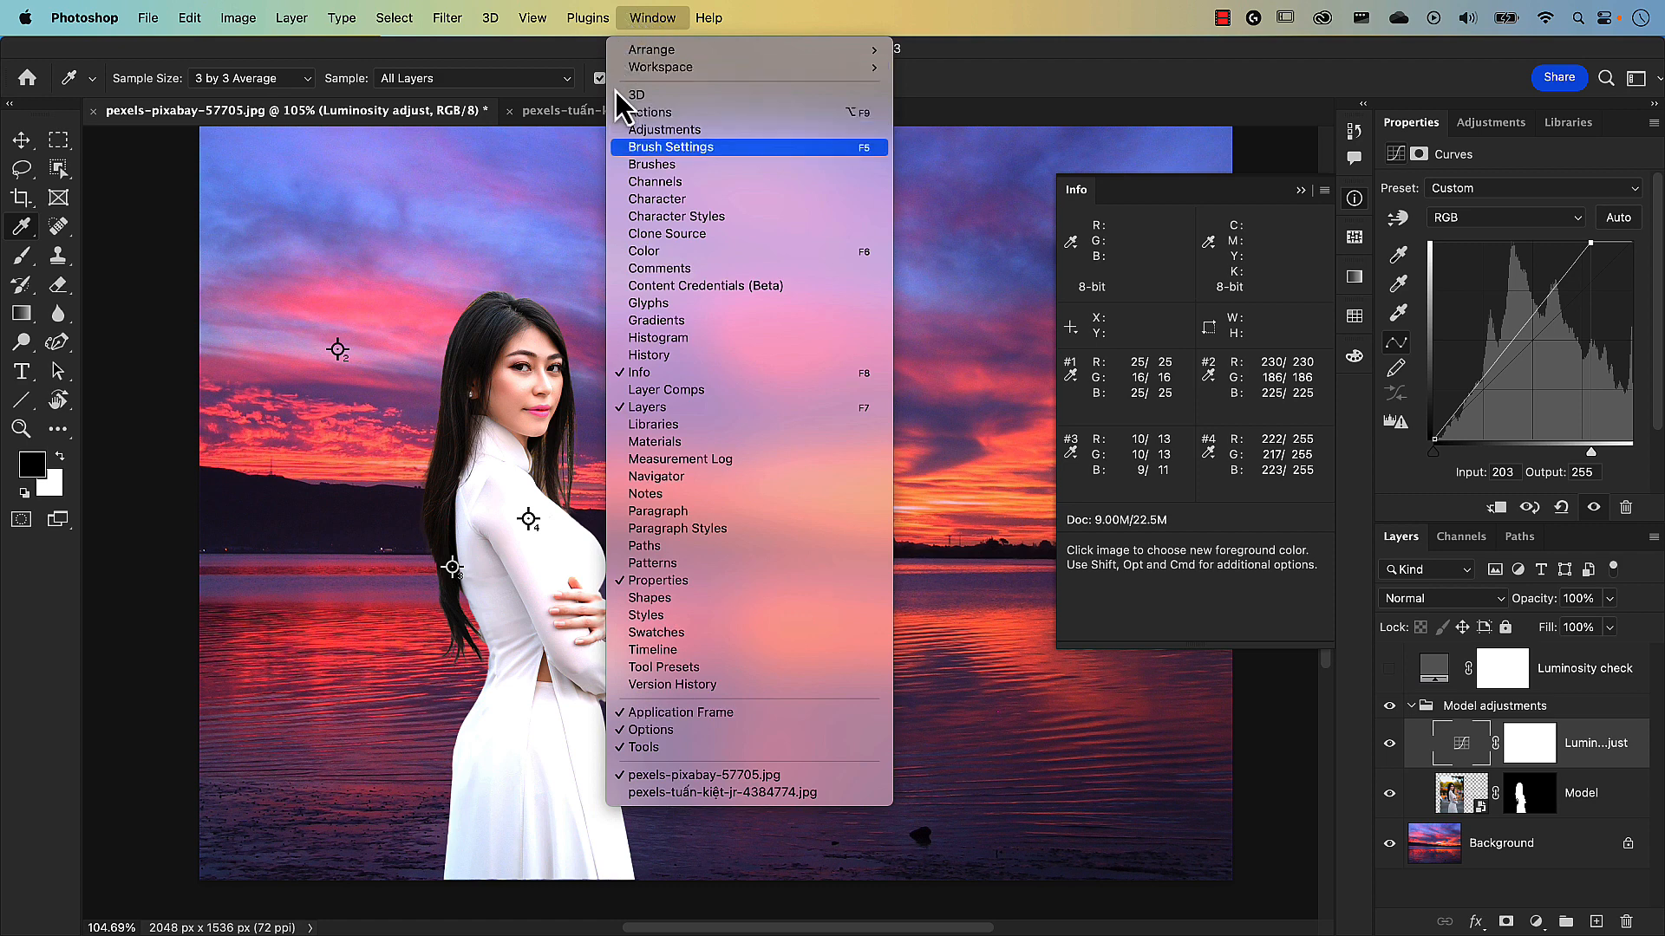
click(649, 379)
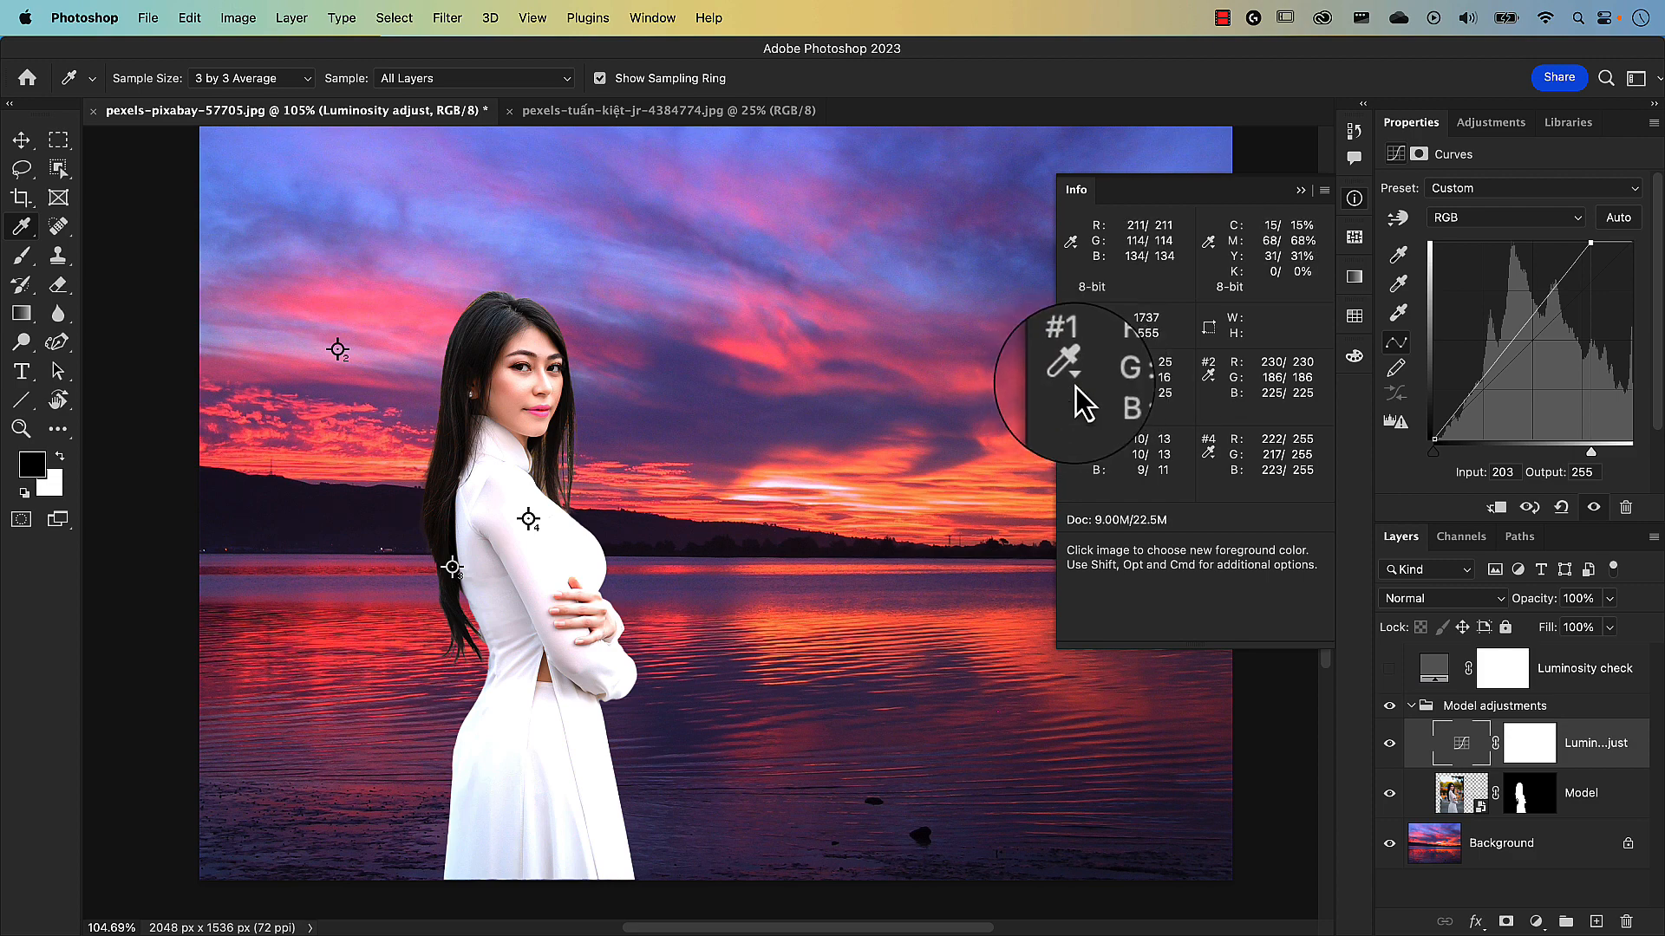
click(1075, 387)
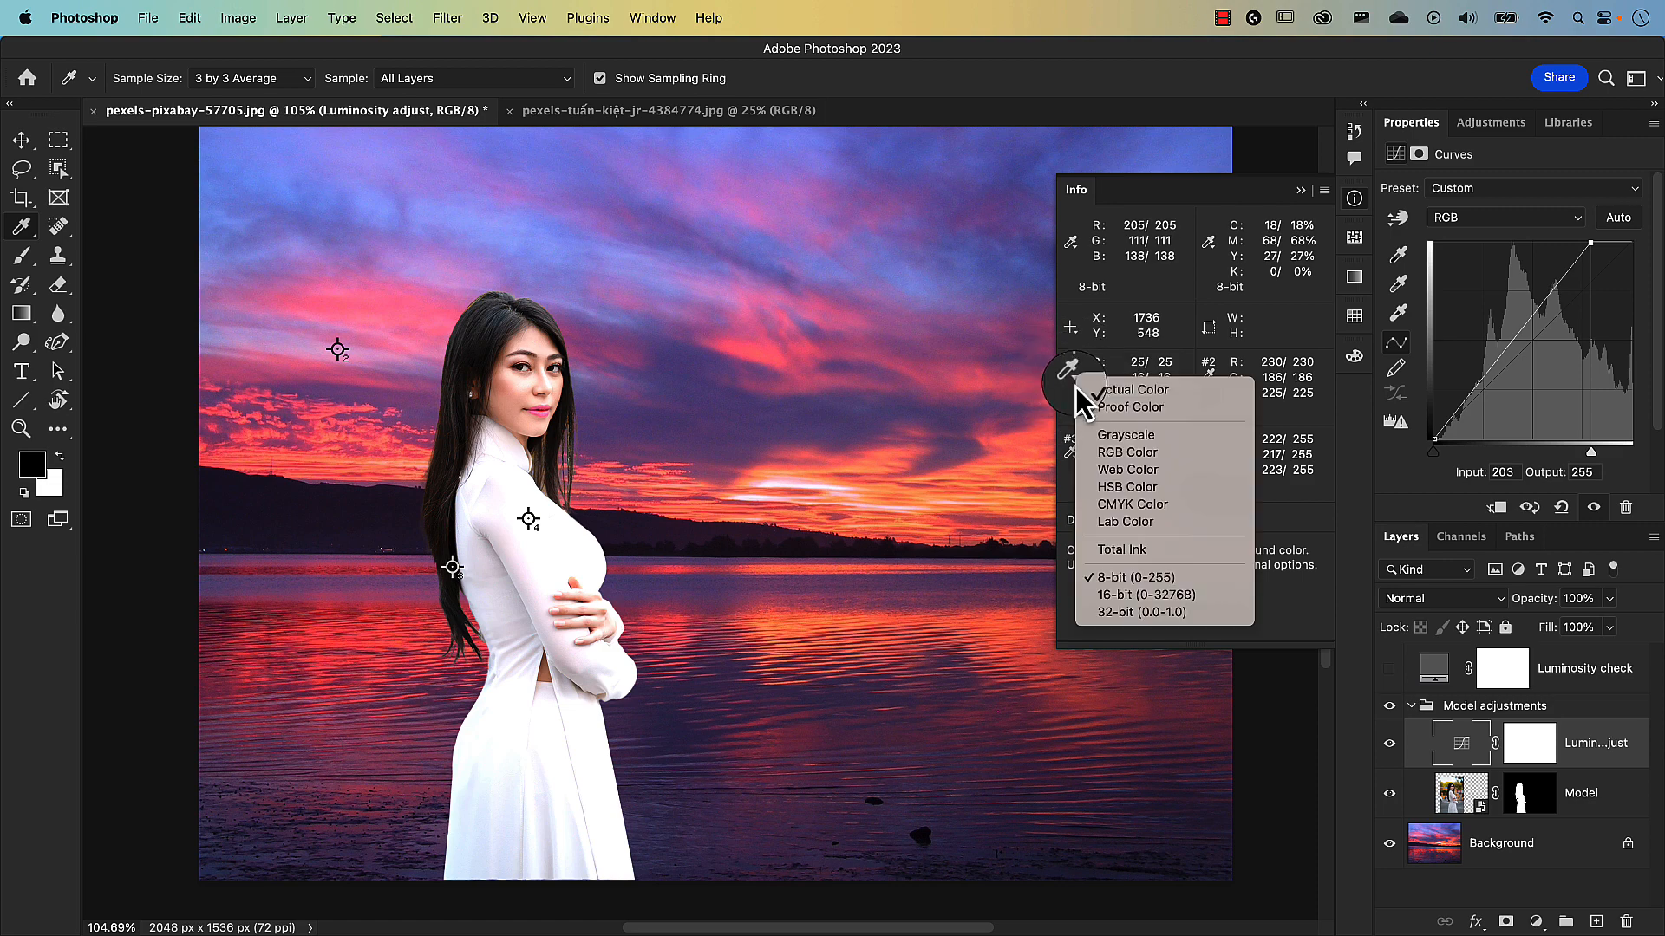
click(1106, 440)
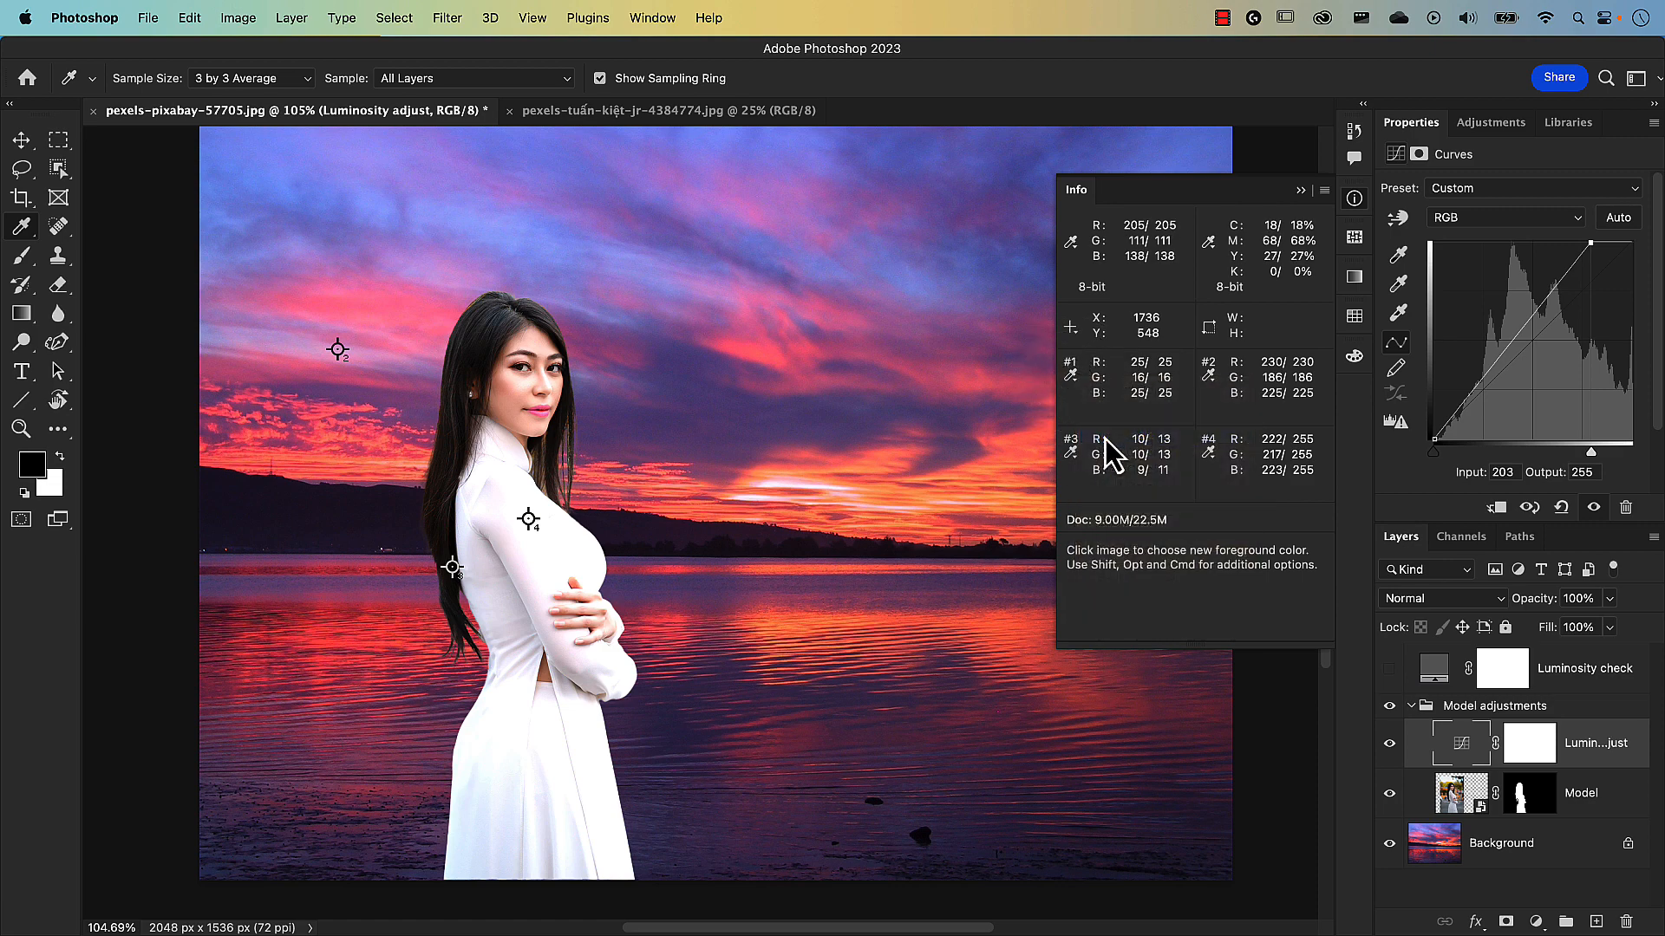
click(1210, 385)
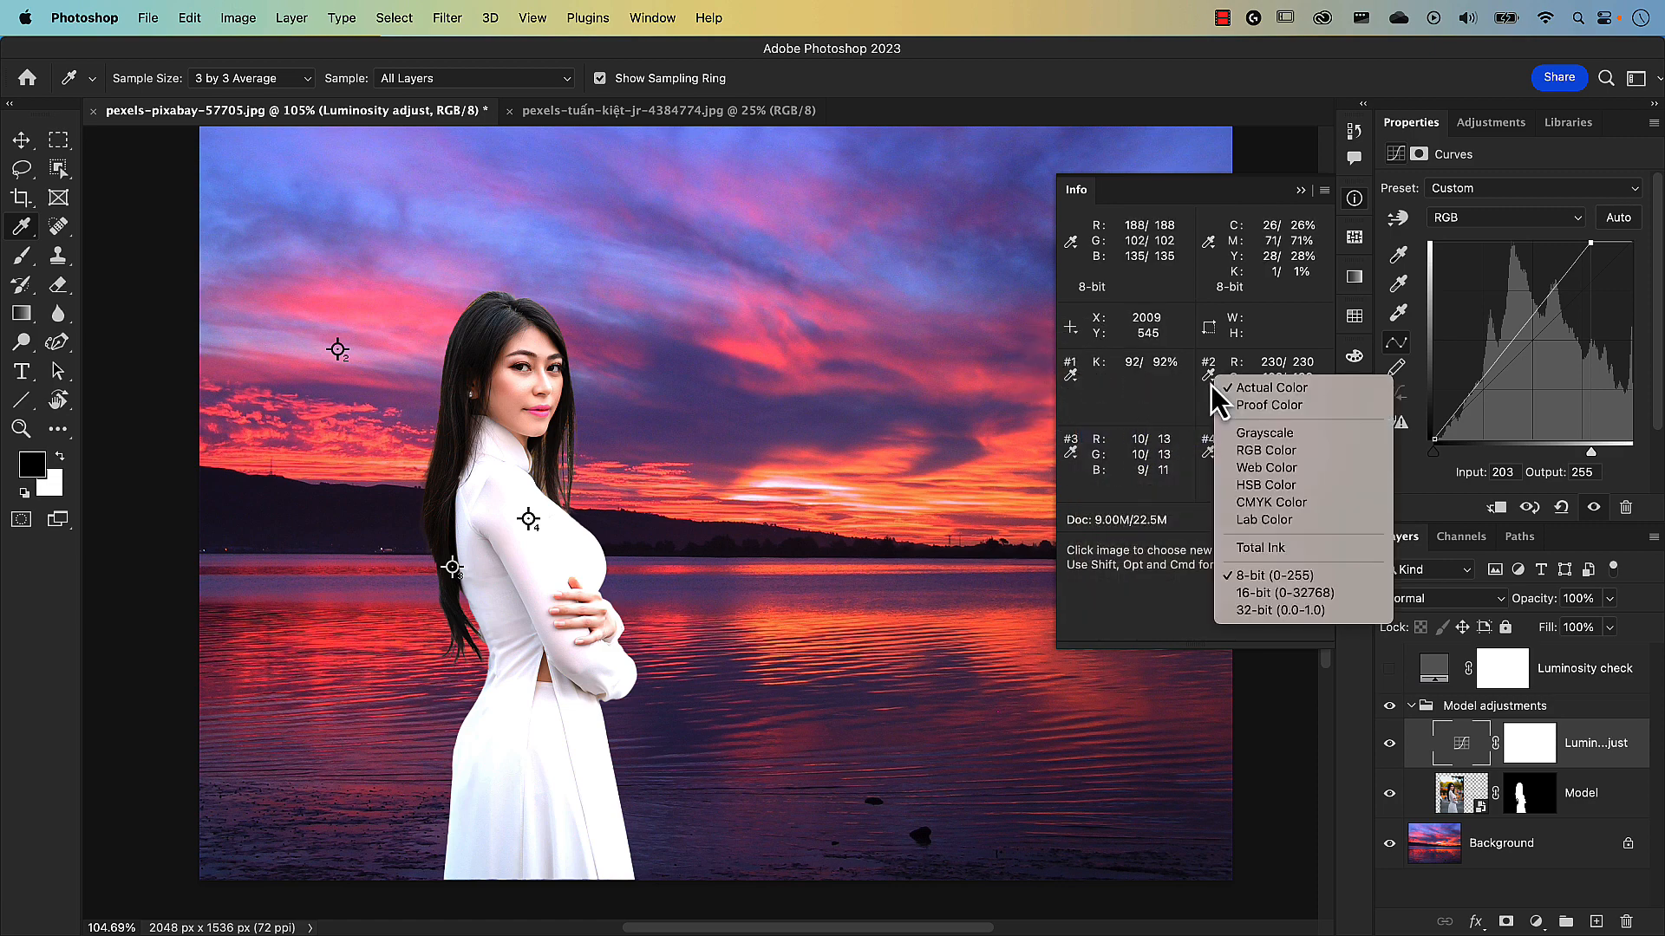
click(1214, 434)
click(1077, 458)
click(1091, 510)
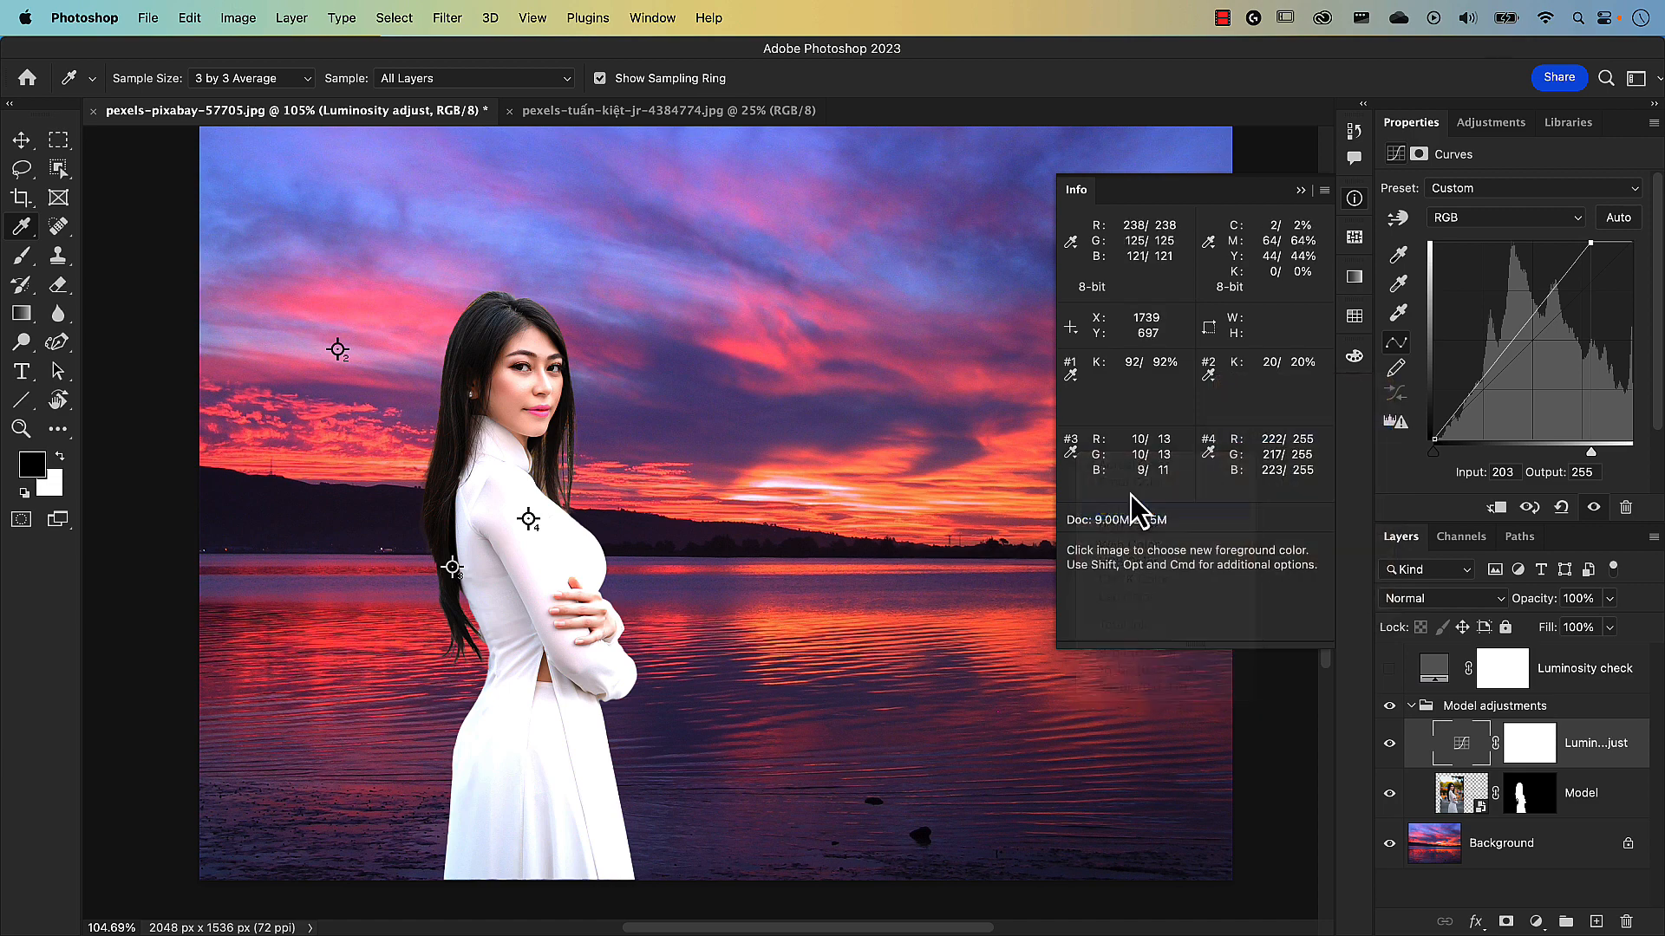
click(1210, 452)
click(1238, 504)
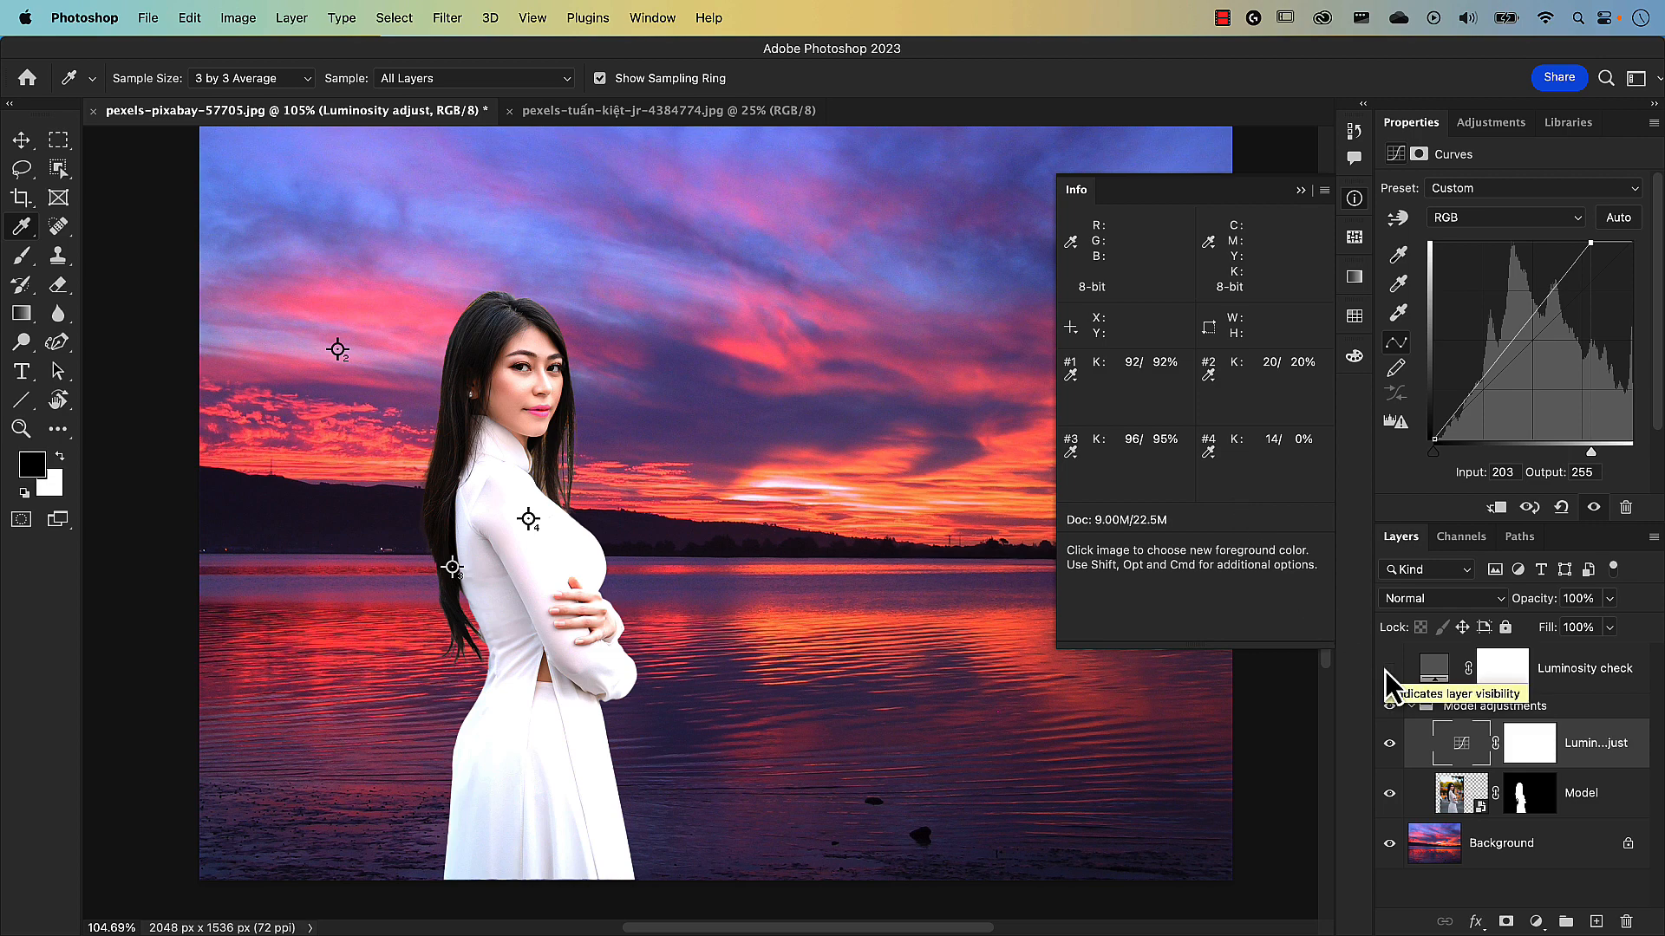
Show the Luminosity check layer and raise the Luminosity adjust curve's black point to output 8 at input 0.
click(1389, 671)
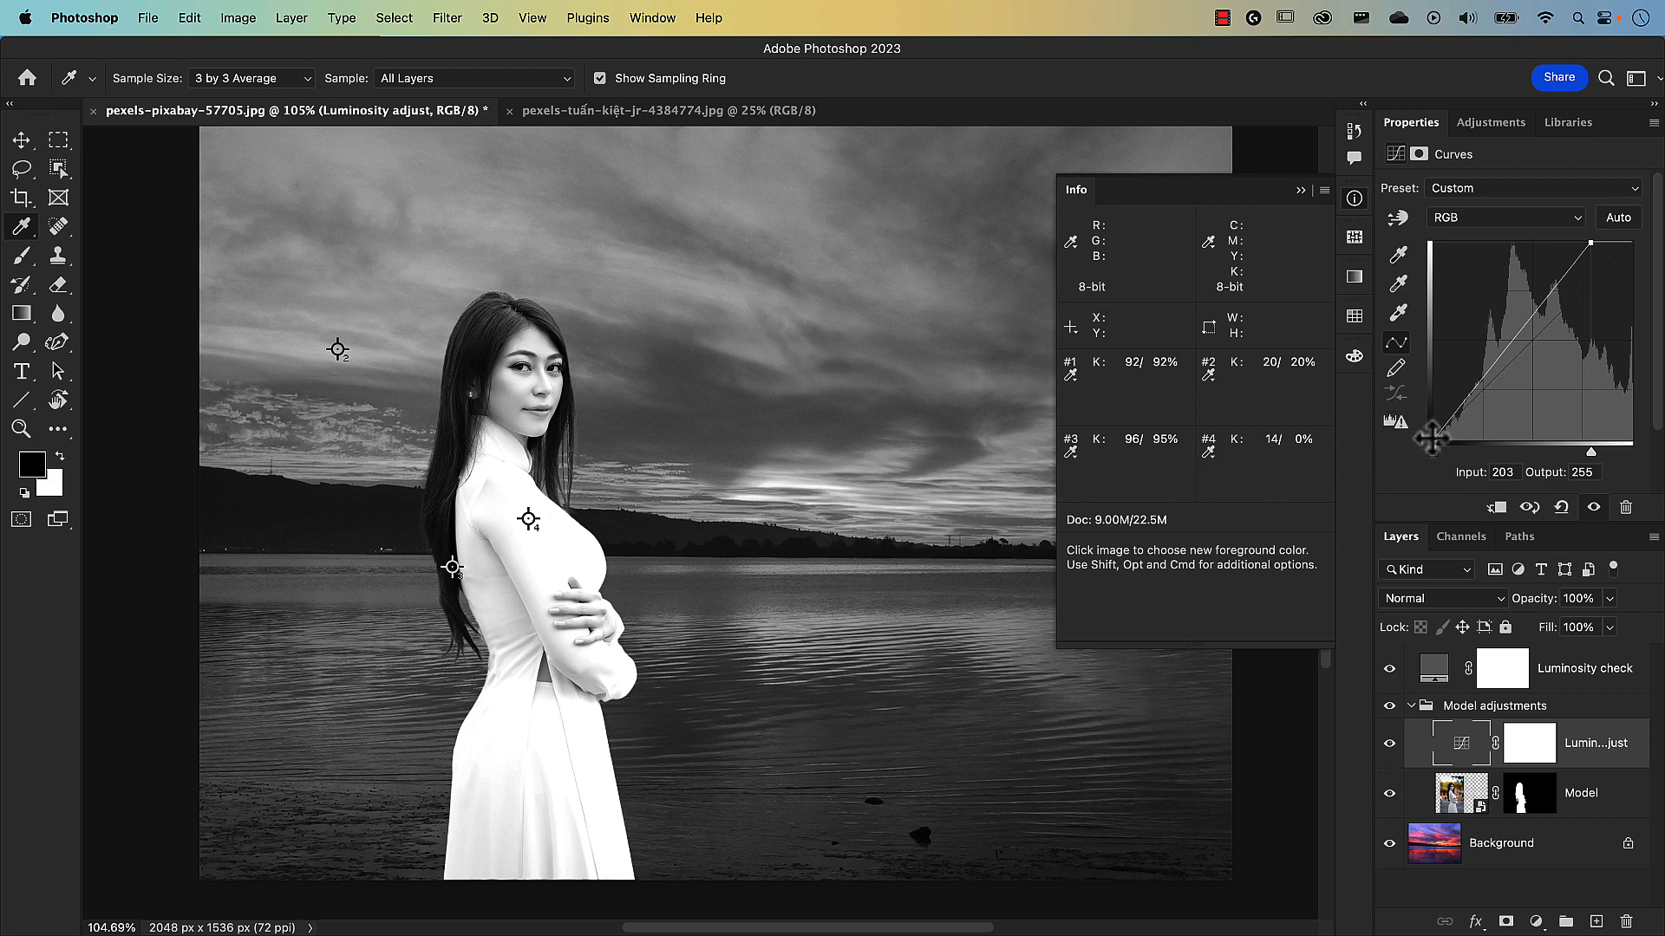
drag(1431, 439, 1433, 436)
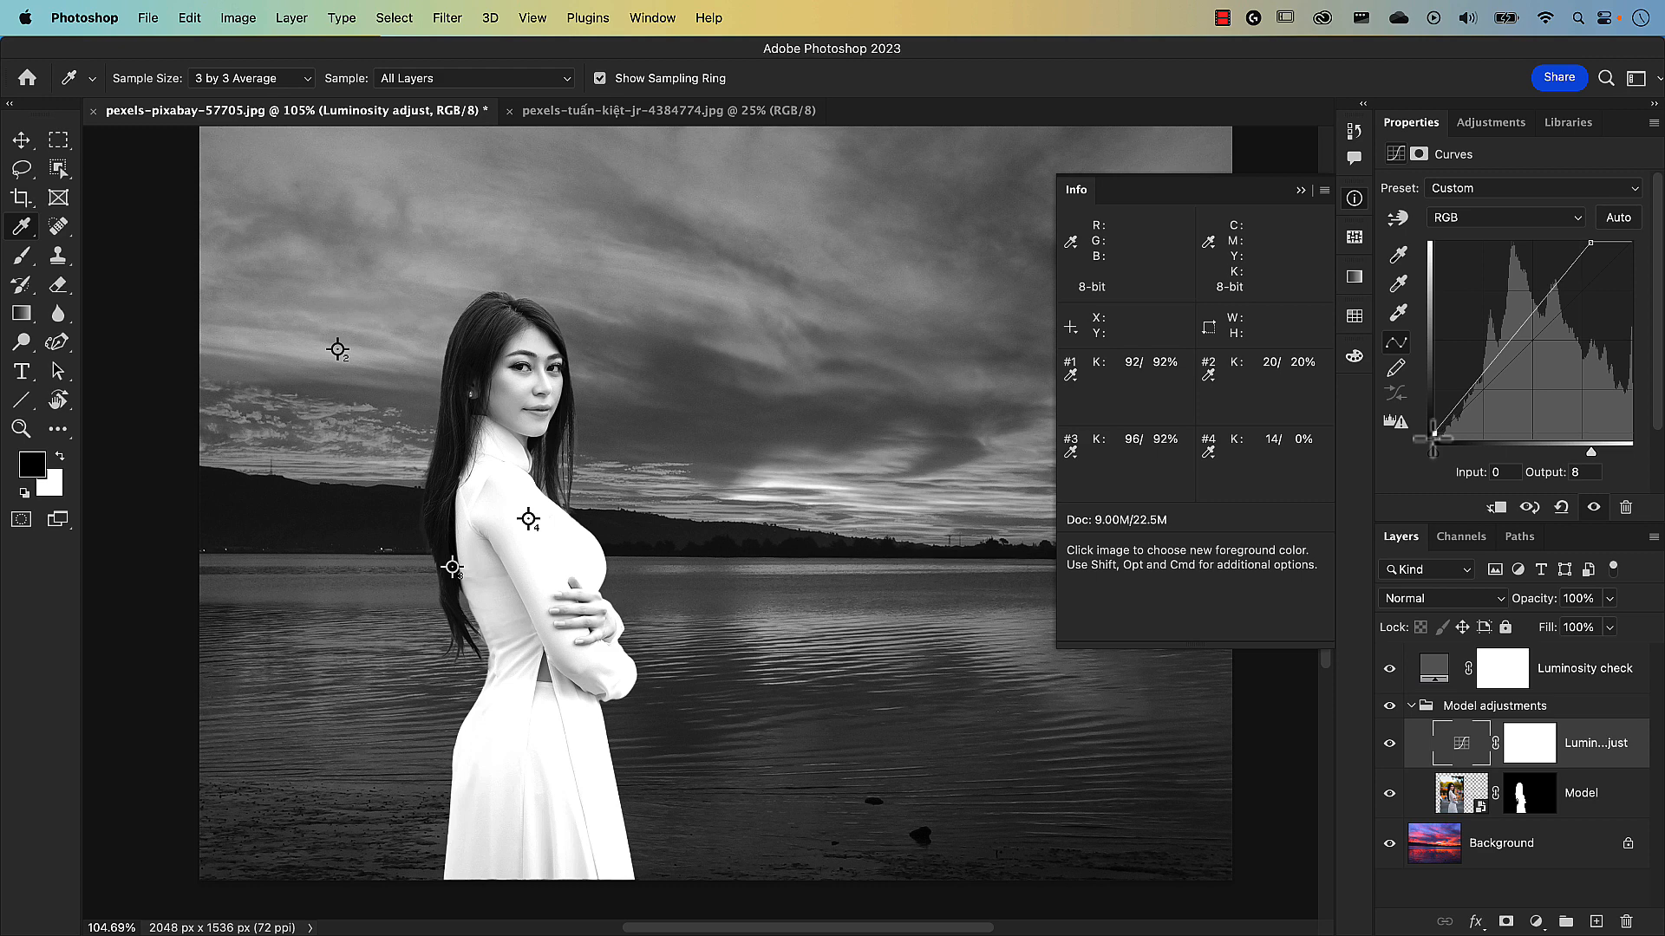
mouse_move(1433, 435)
mouse_down()
mouse_move(1472, 441)
mouse_move(1447, 458)
mouse_move(1406, 435)
mouse_up()
Set the Luminosity adjust curve's white point to input 255 and output 235, and collapse the sampler readouts.
drag(1592, 452, 1639, 460)
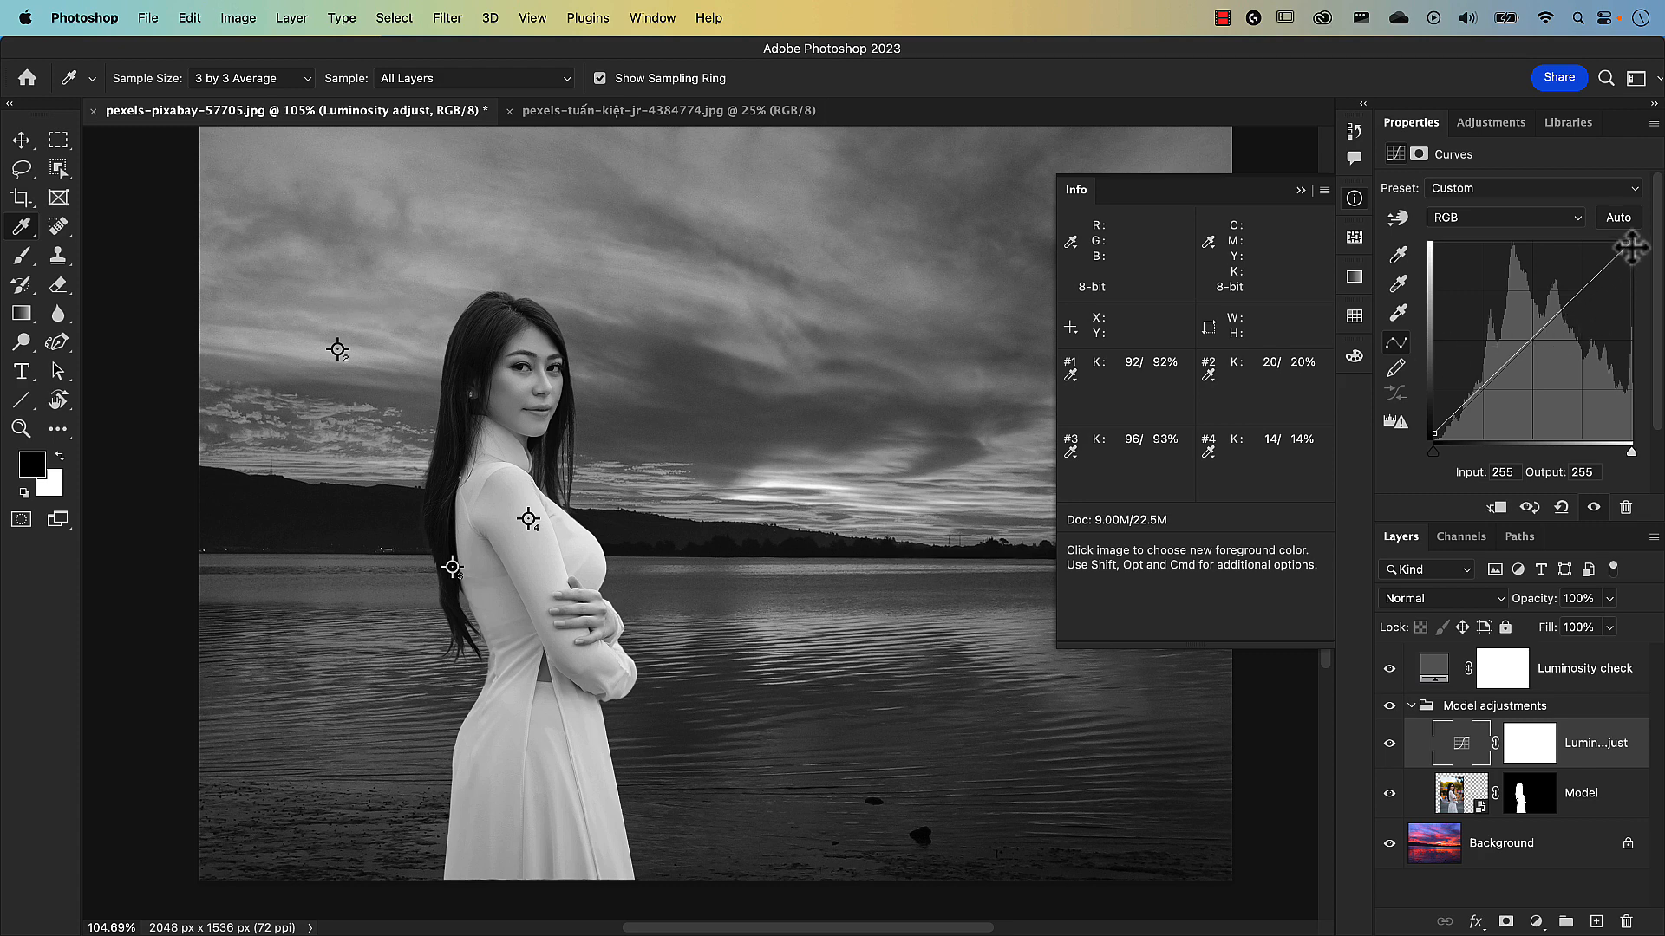
drag(1631, 249, 1636, 261)
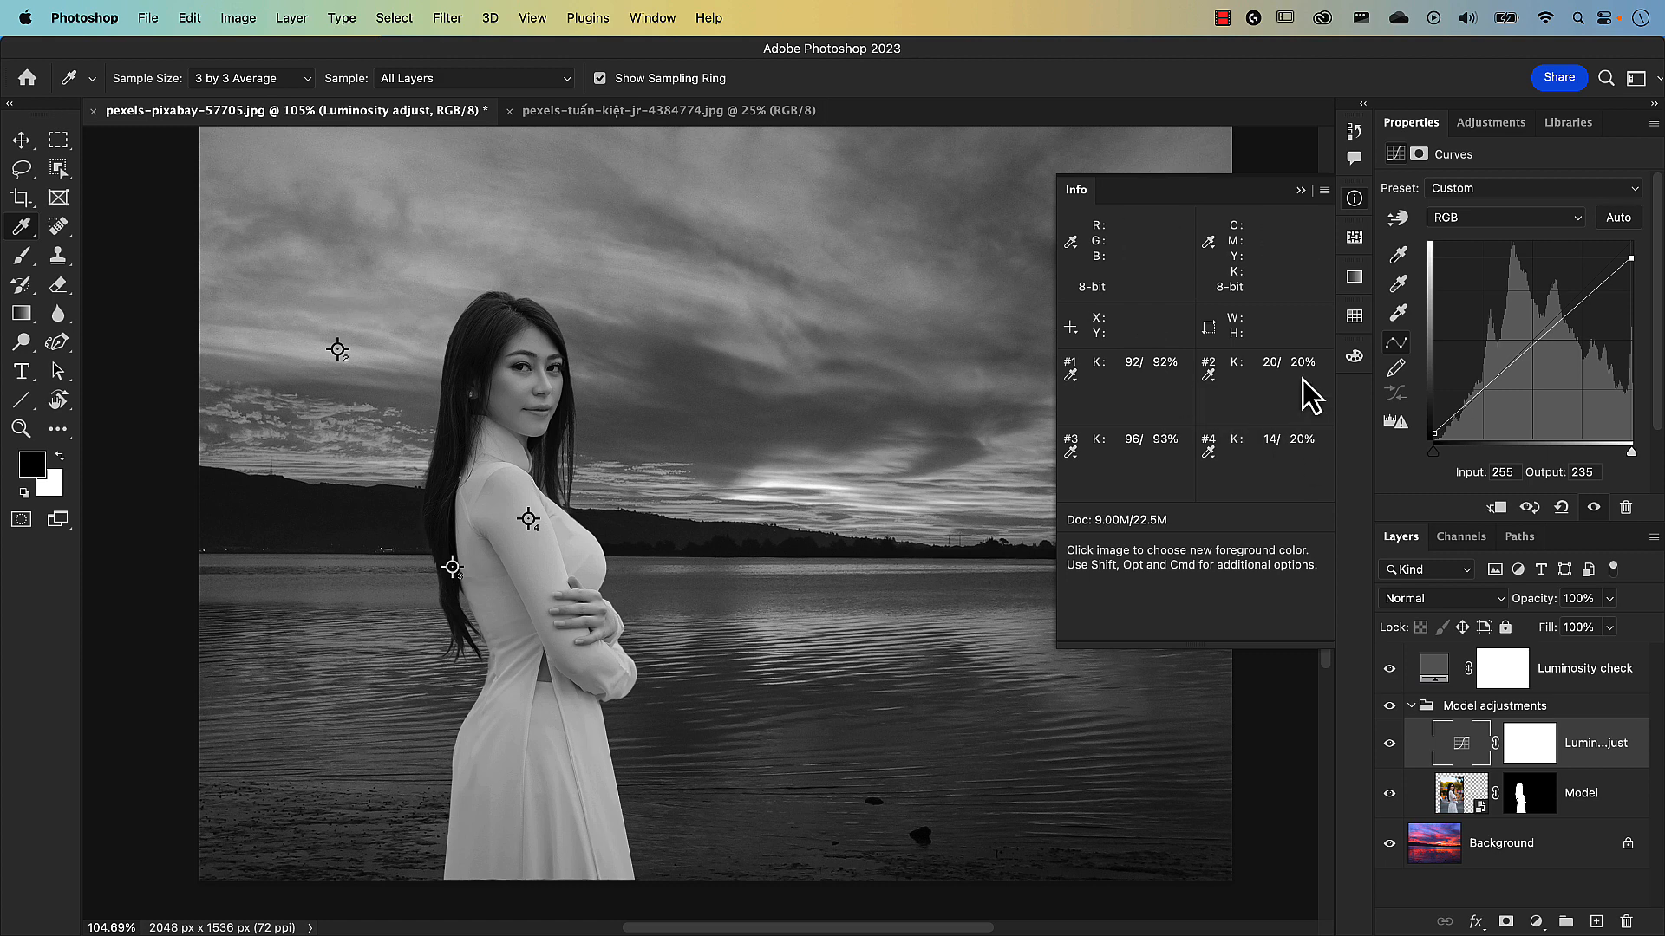
click(1300, 191)
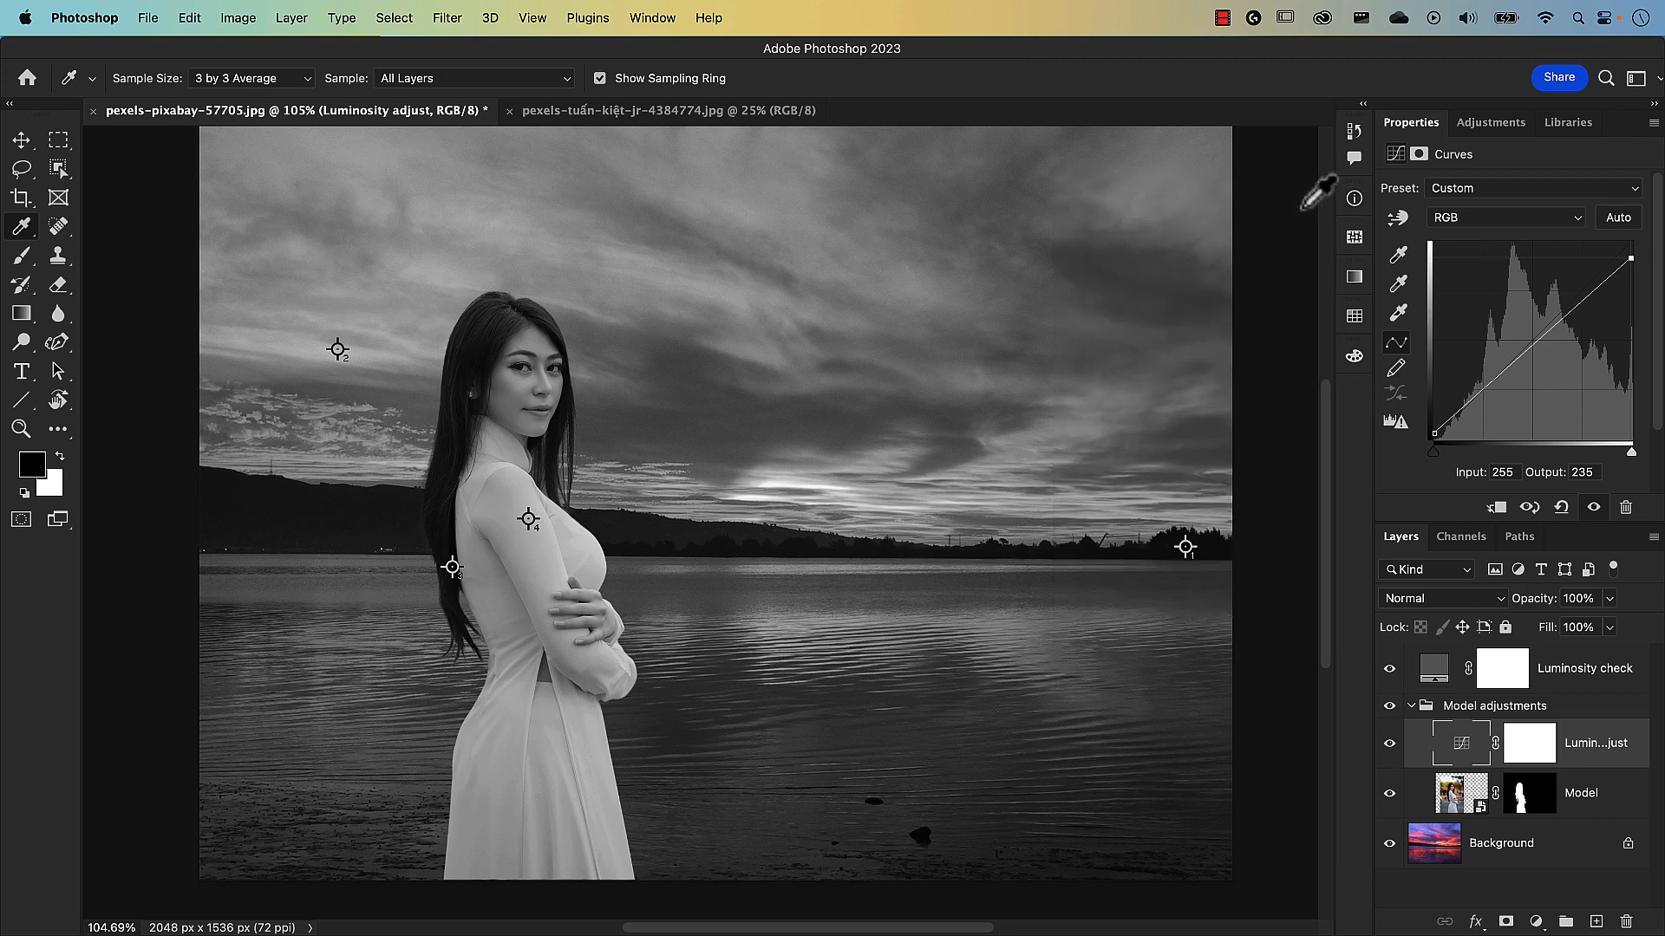
Hide the Luminosity check layer and compare the model with the Luminosity adjust layer turned off and on.
click(1389, 668)
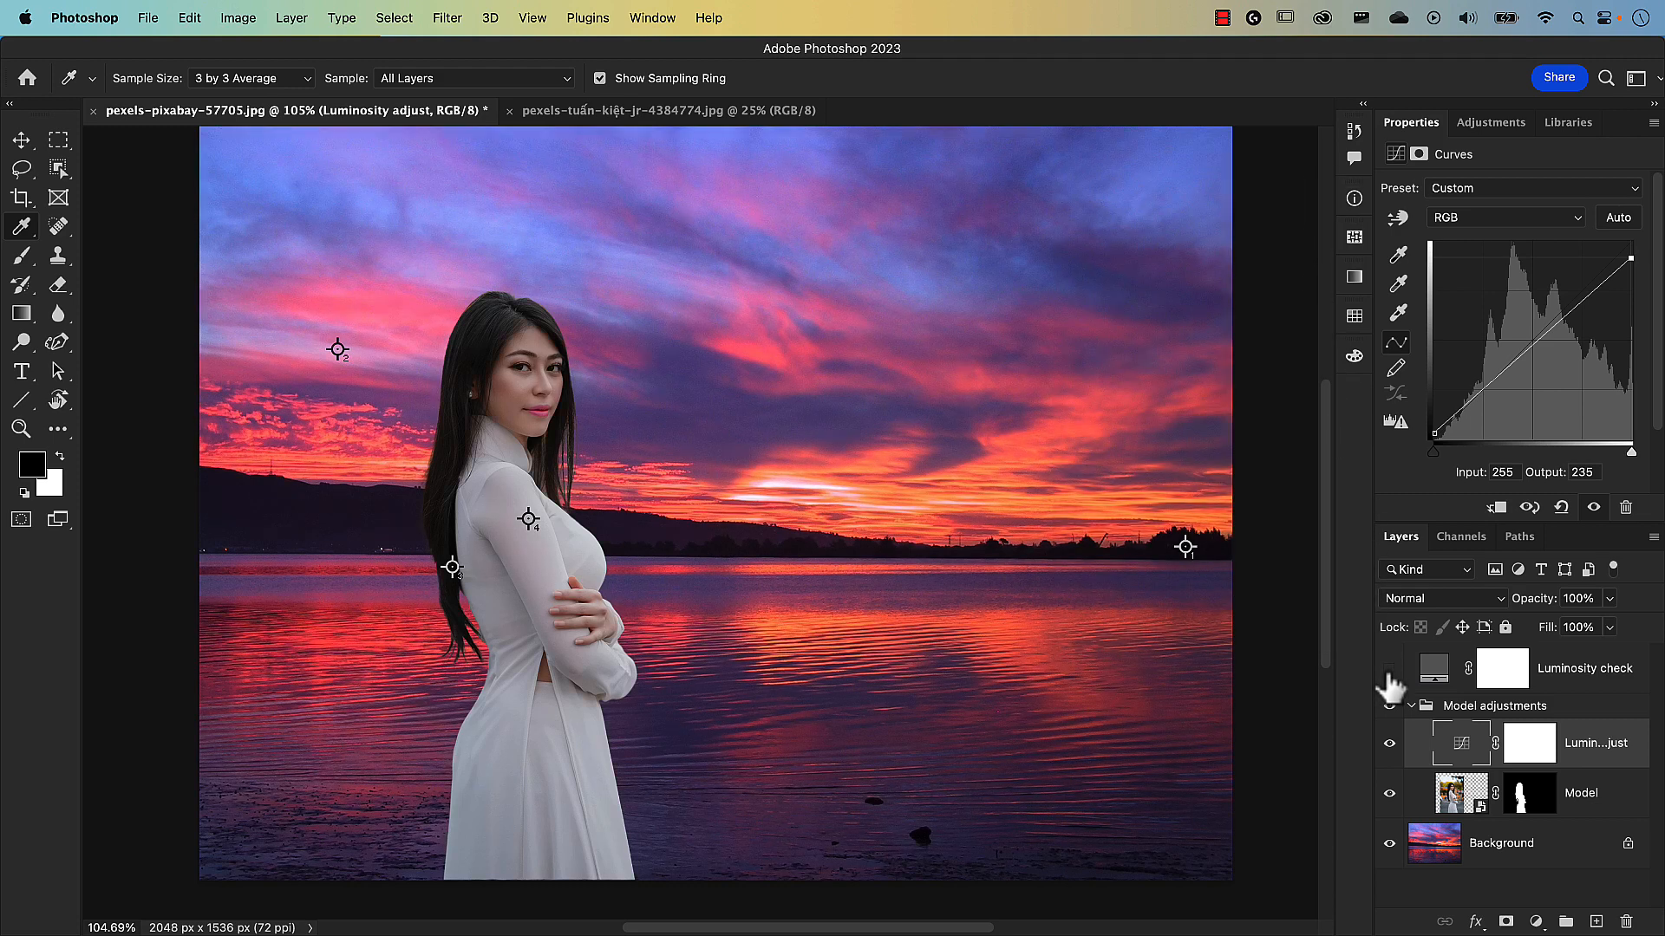
click(1389, 745)
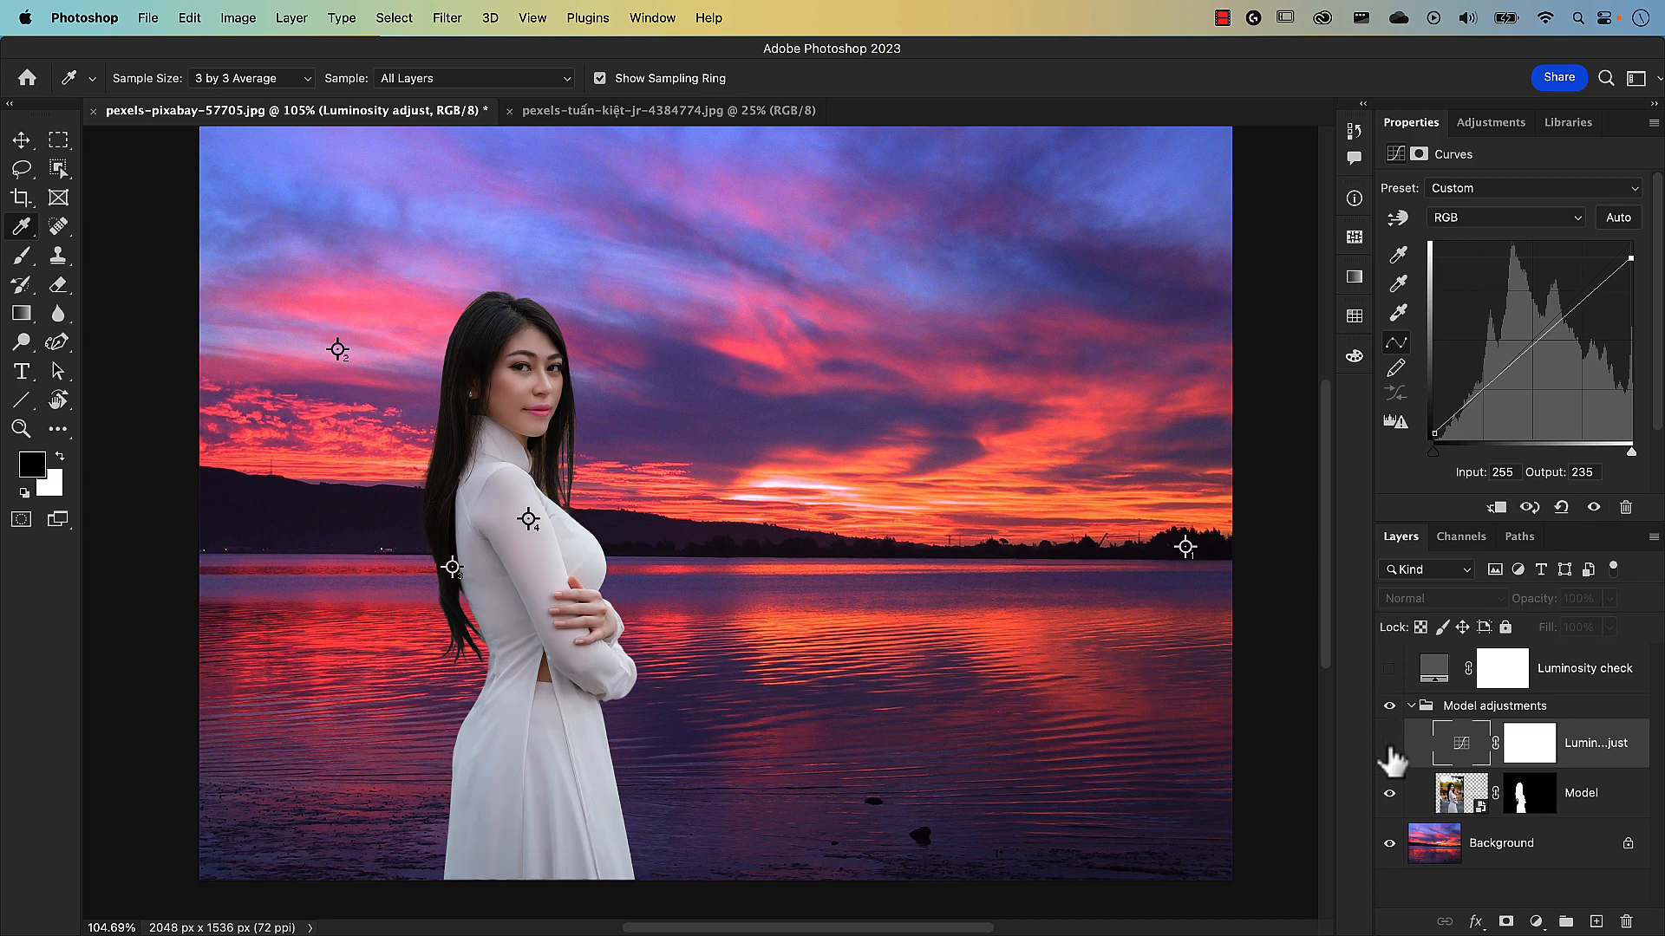
click(1389, 746)
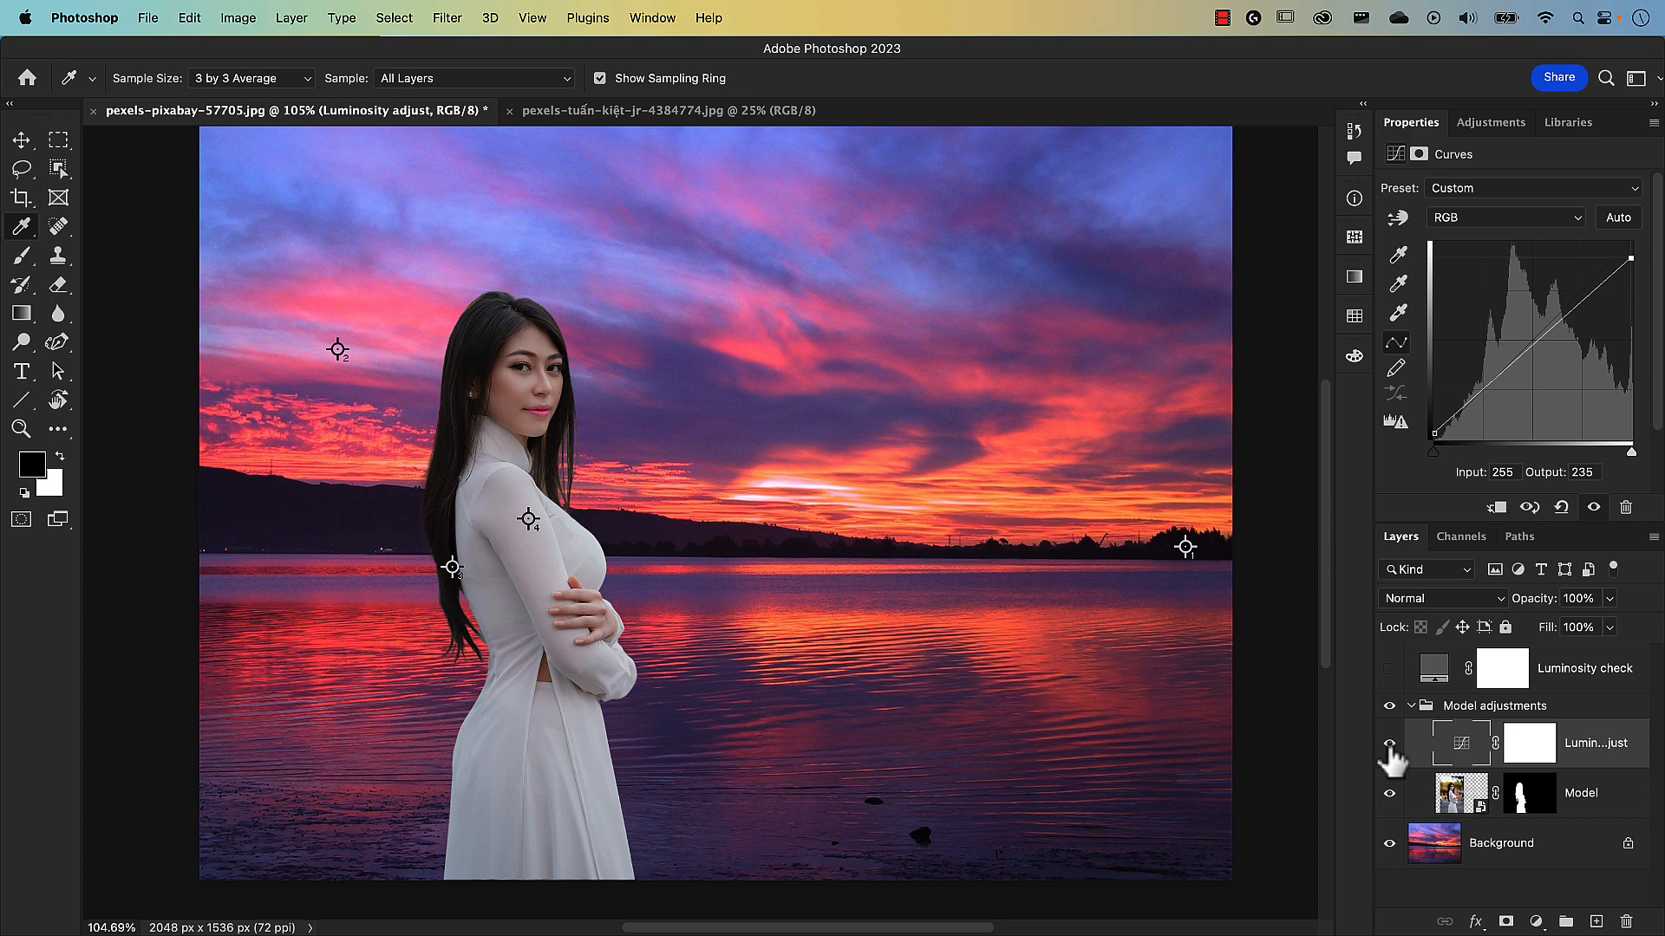
click(1389, 746)
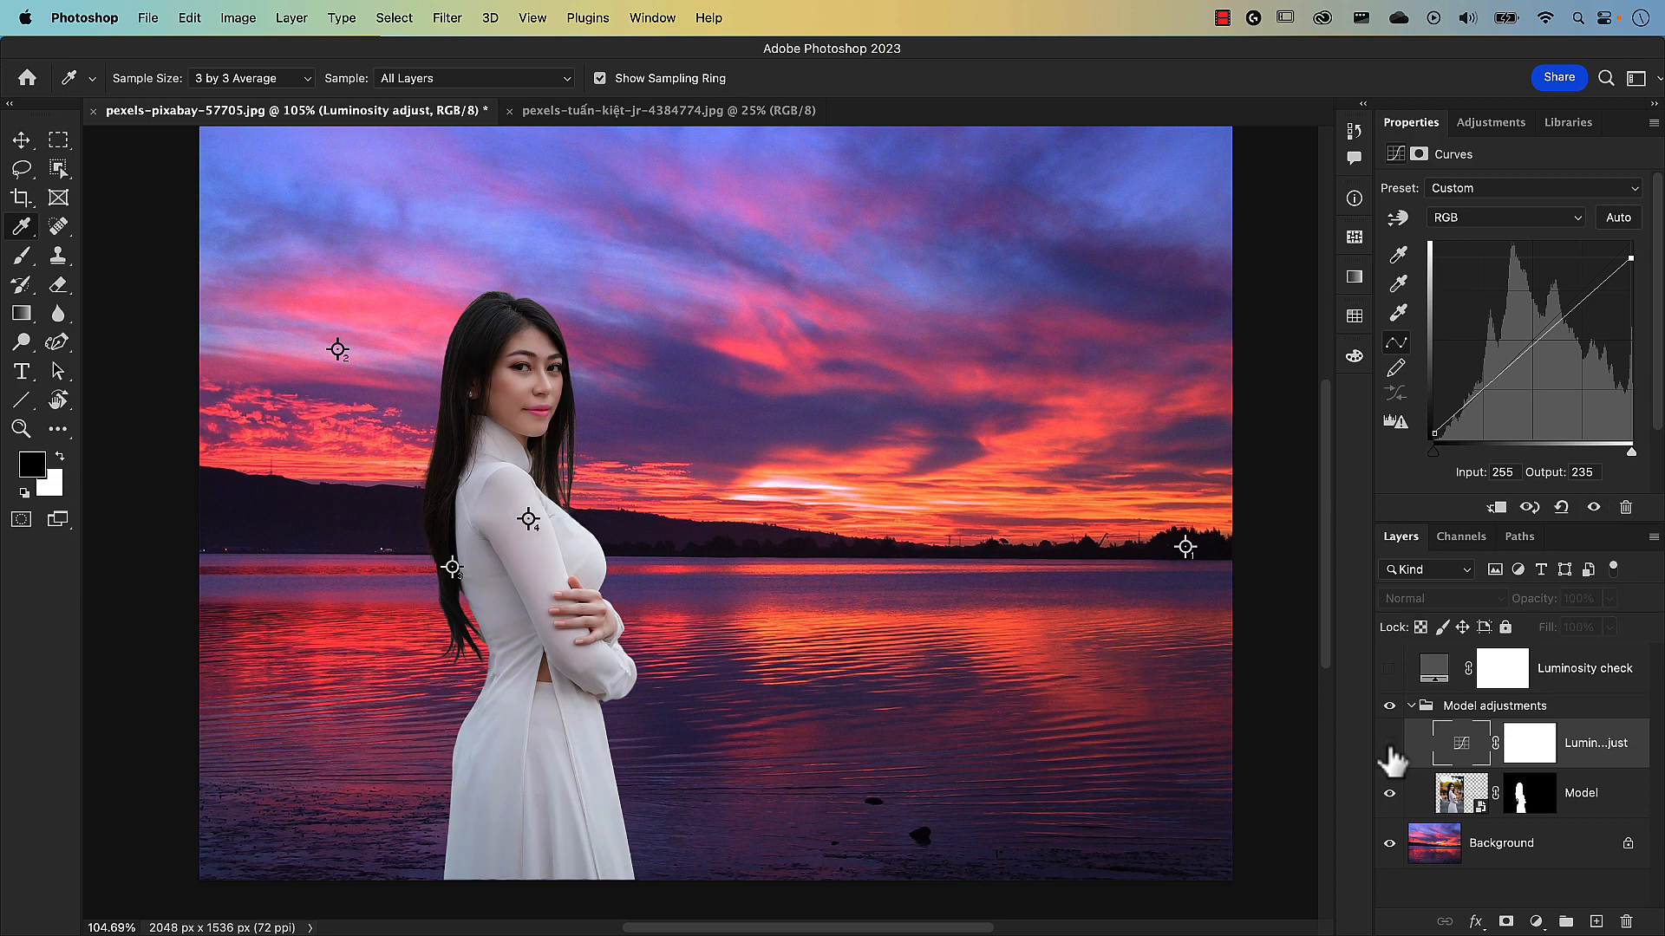
click(1390, 748)
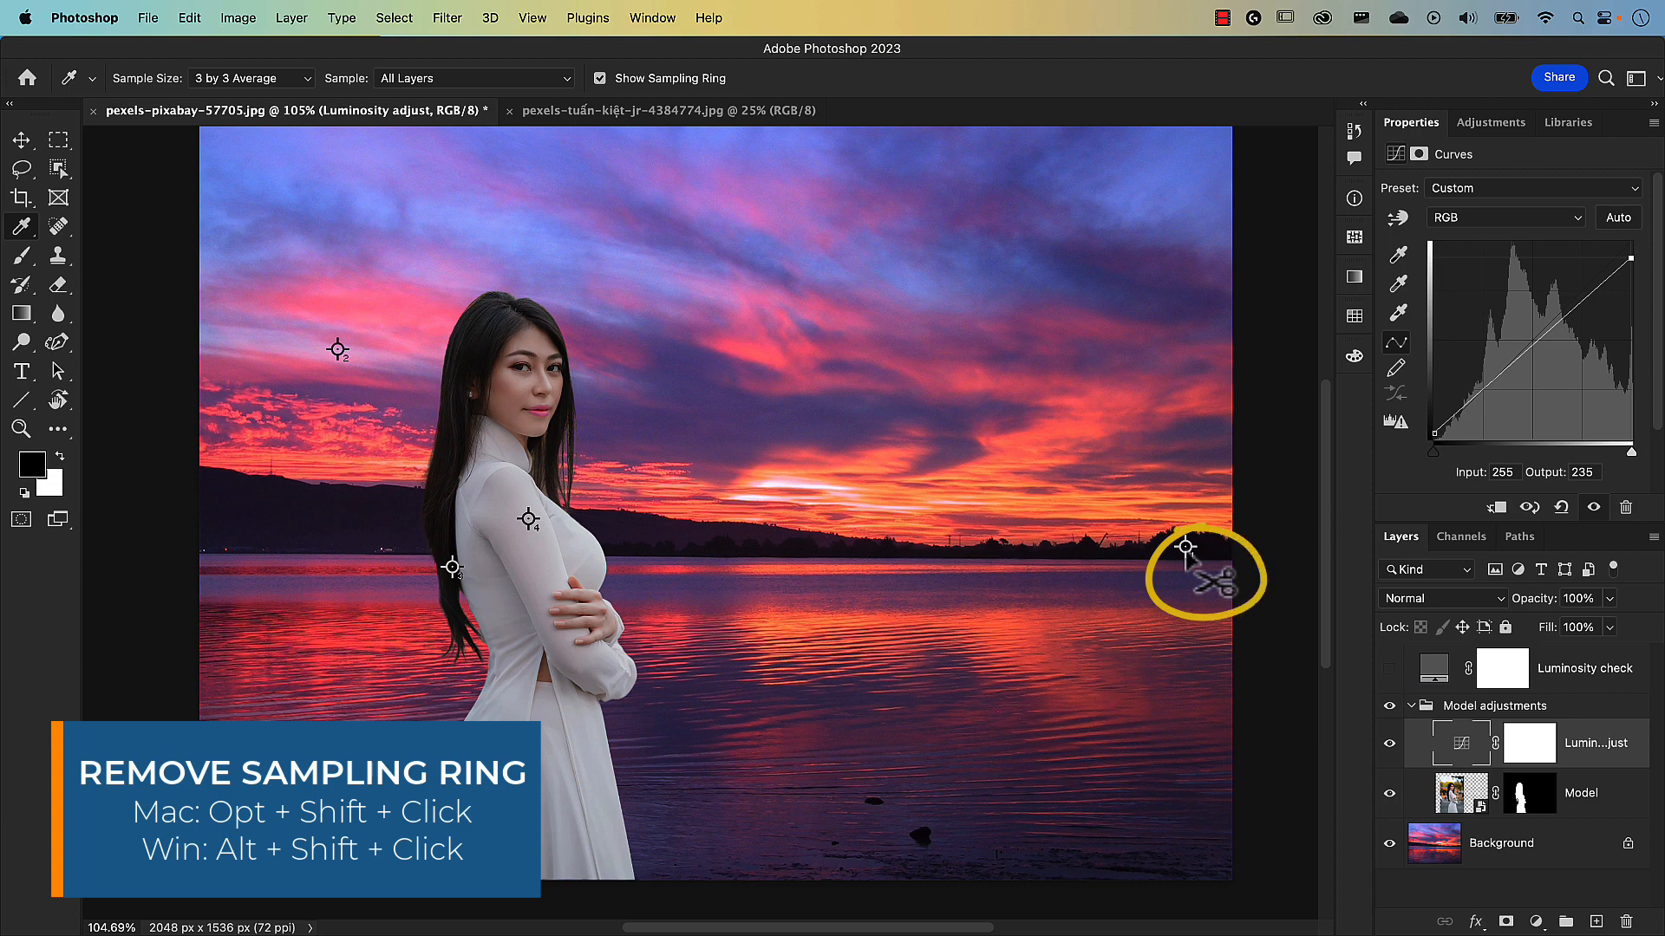
Delete the colour sampler on the dark treeline and clear all remaining colour samplers with the Color Sampler tool.
alt+shift+click(1185, 546)
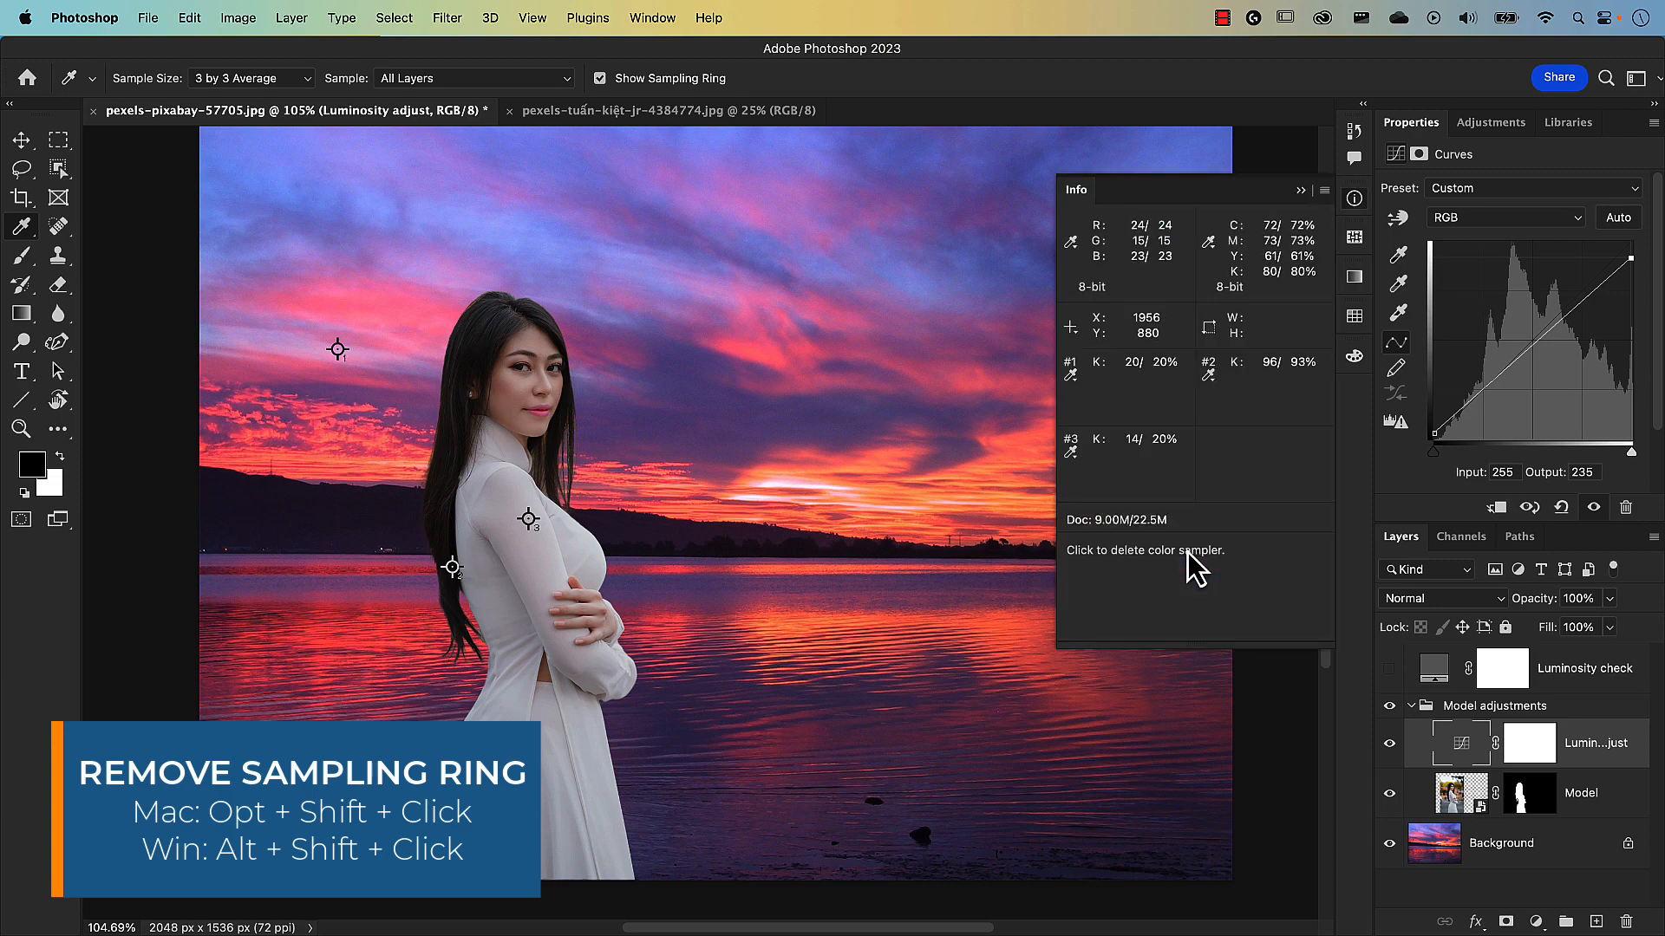
click(1301, 190)
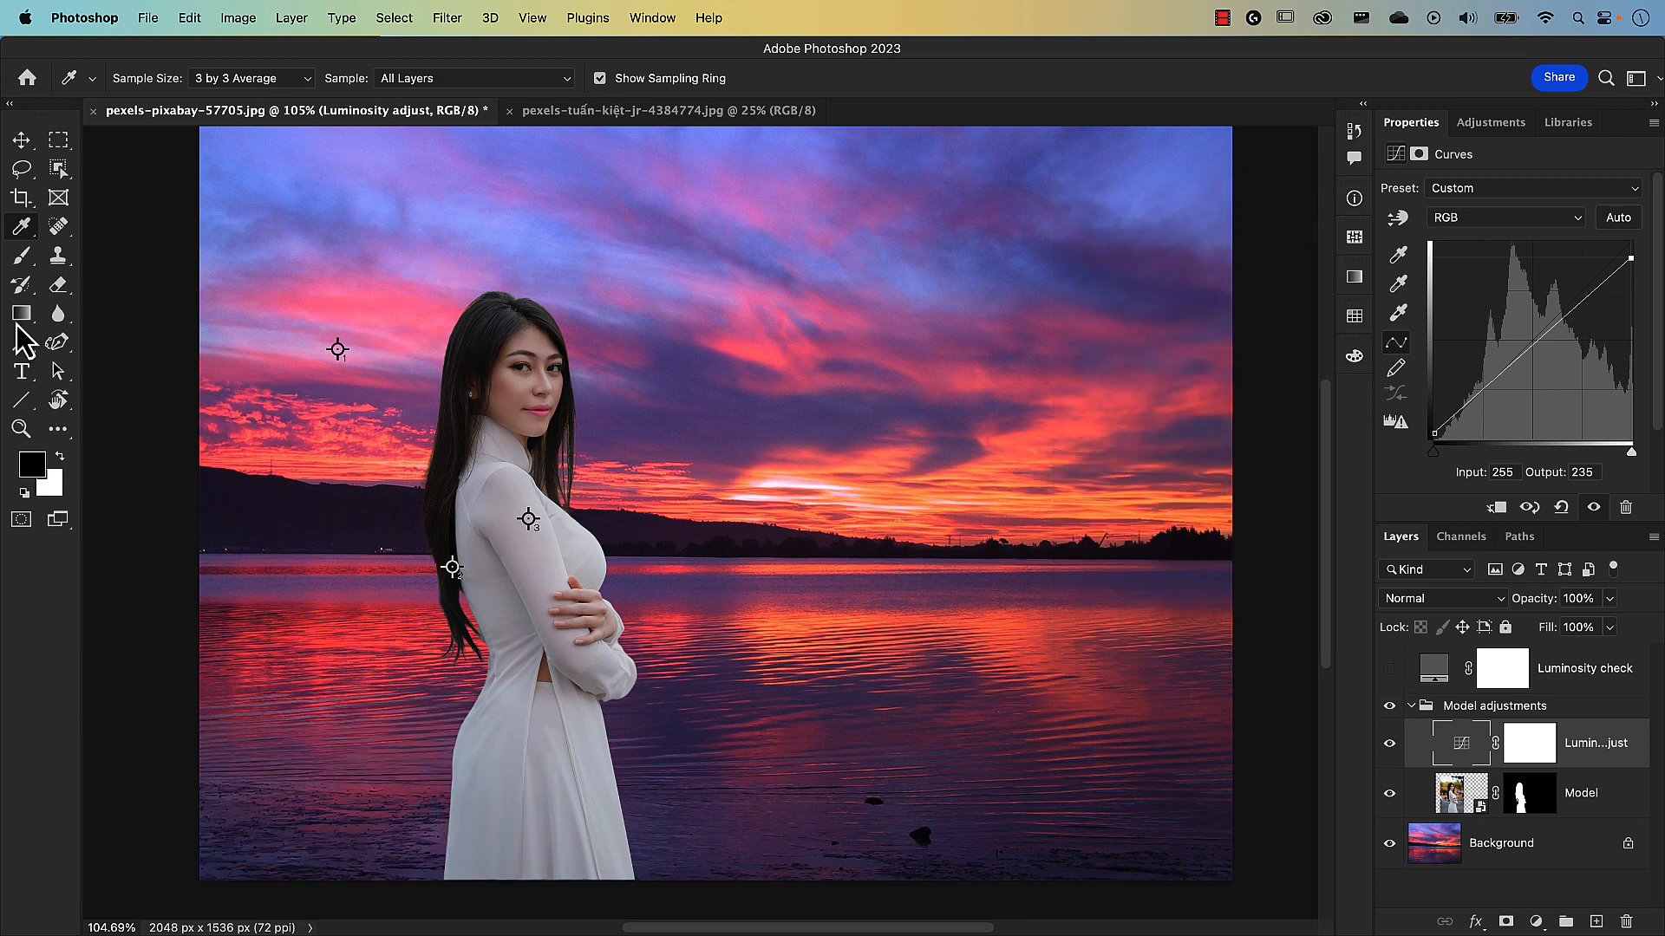
click(24, 230)
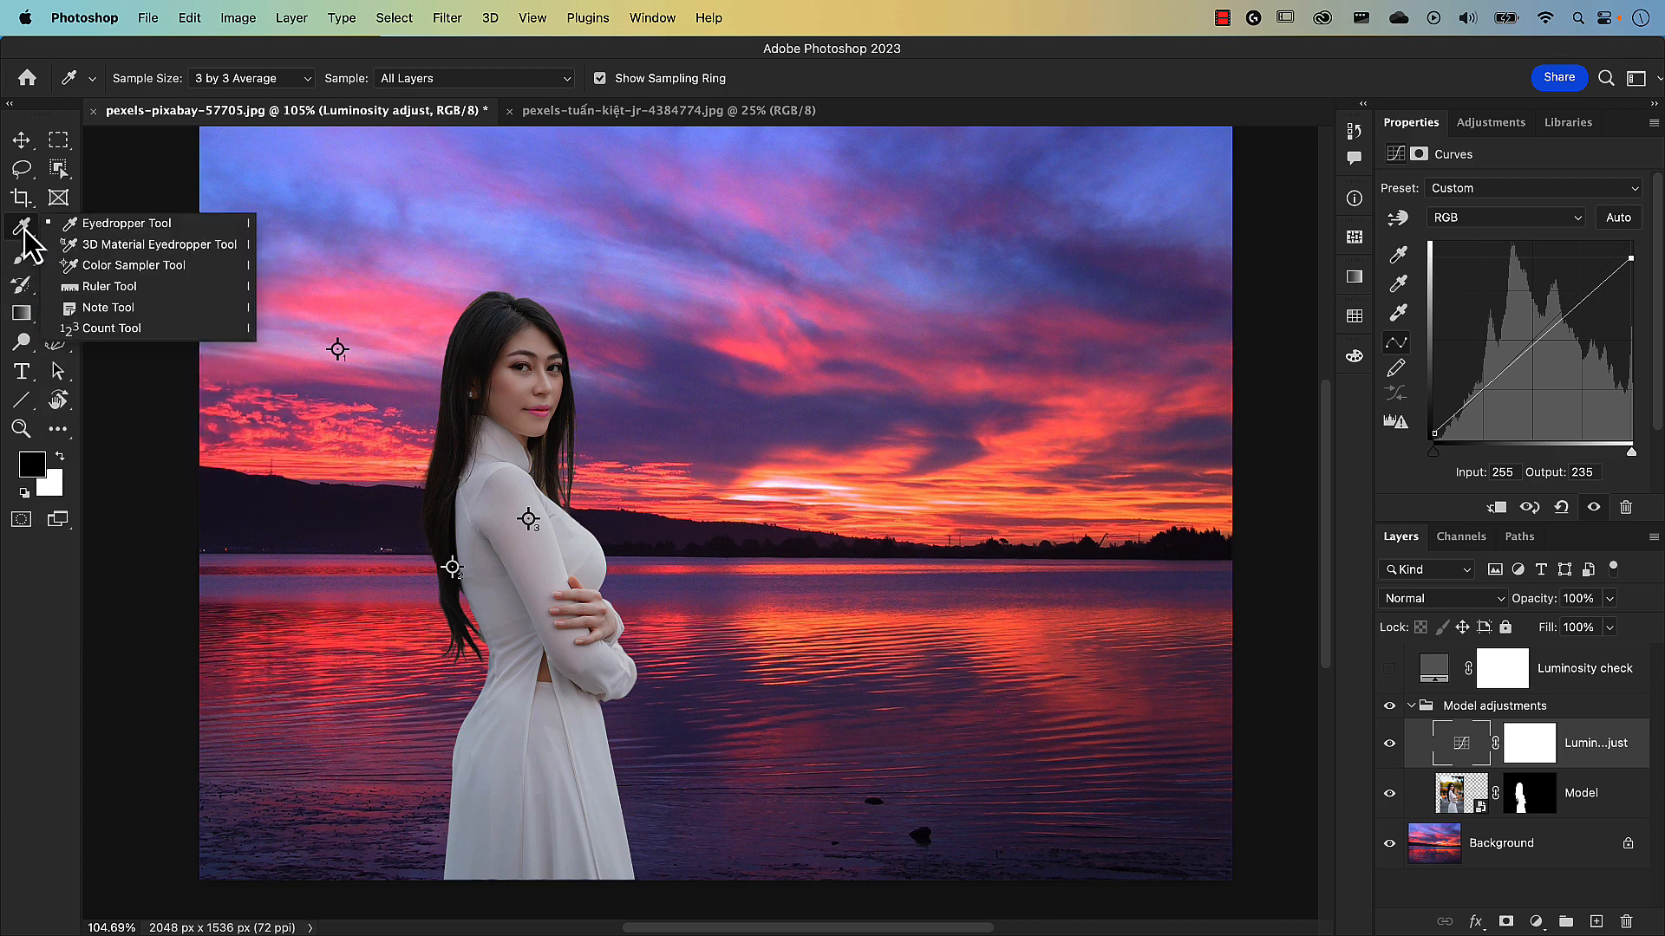
click(93, 271)
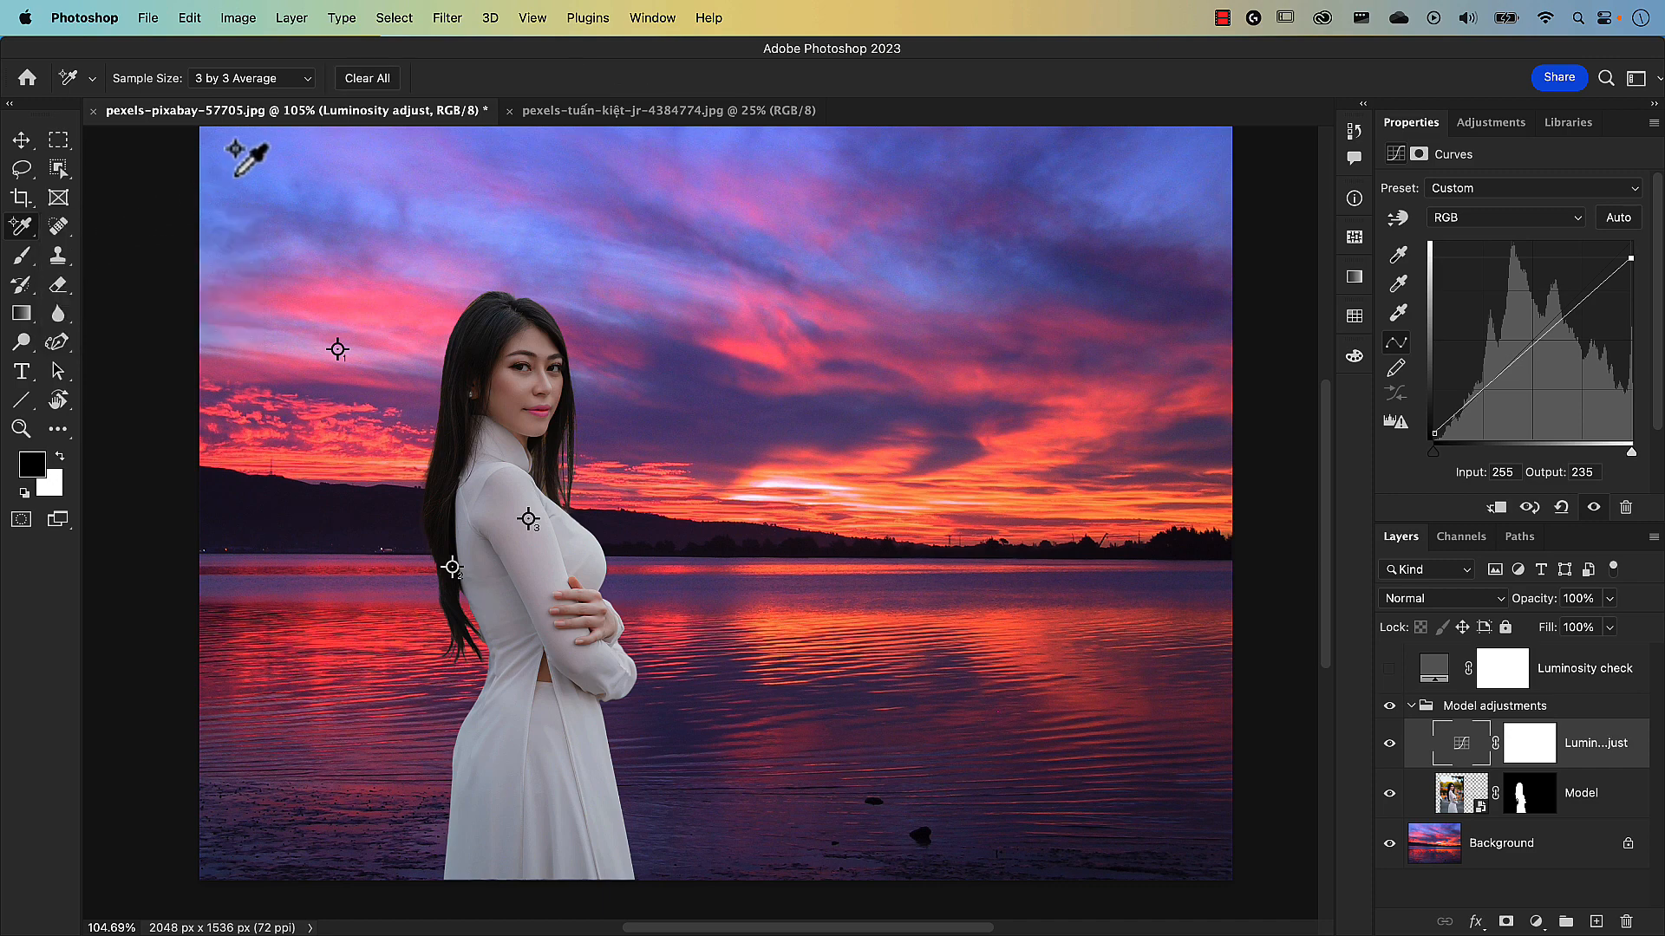
click(379, 81)
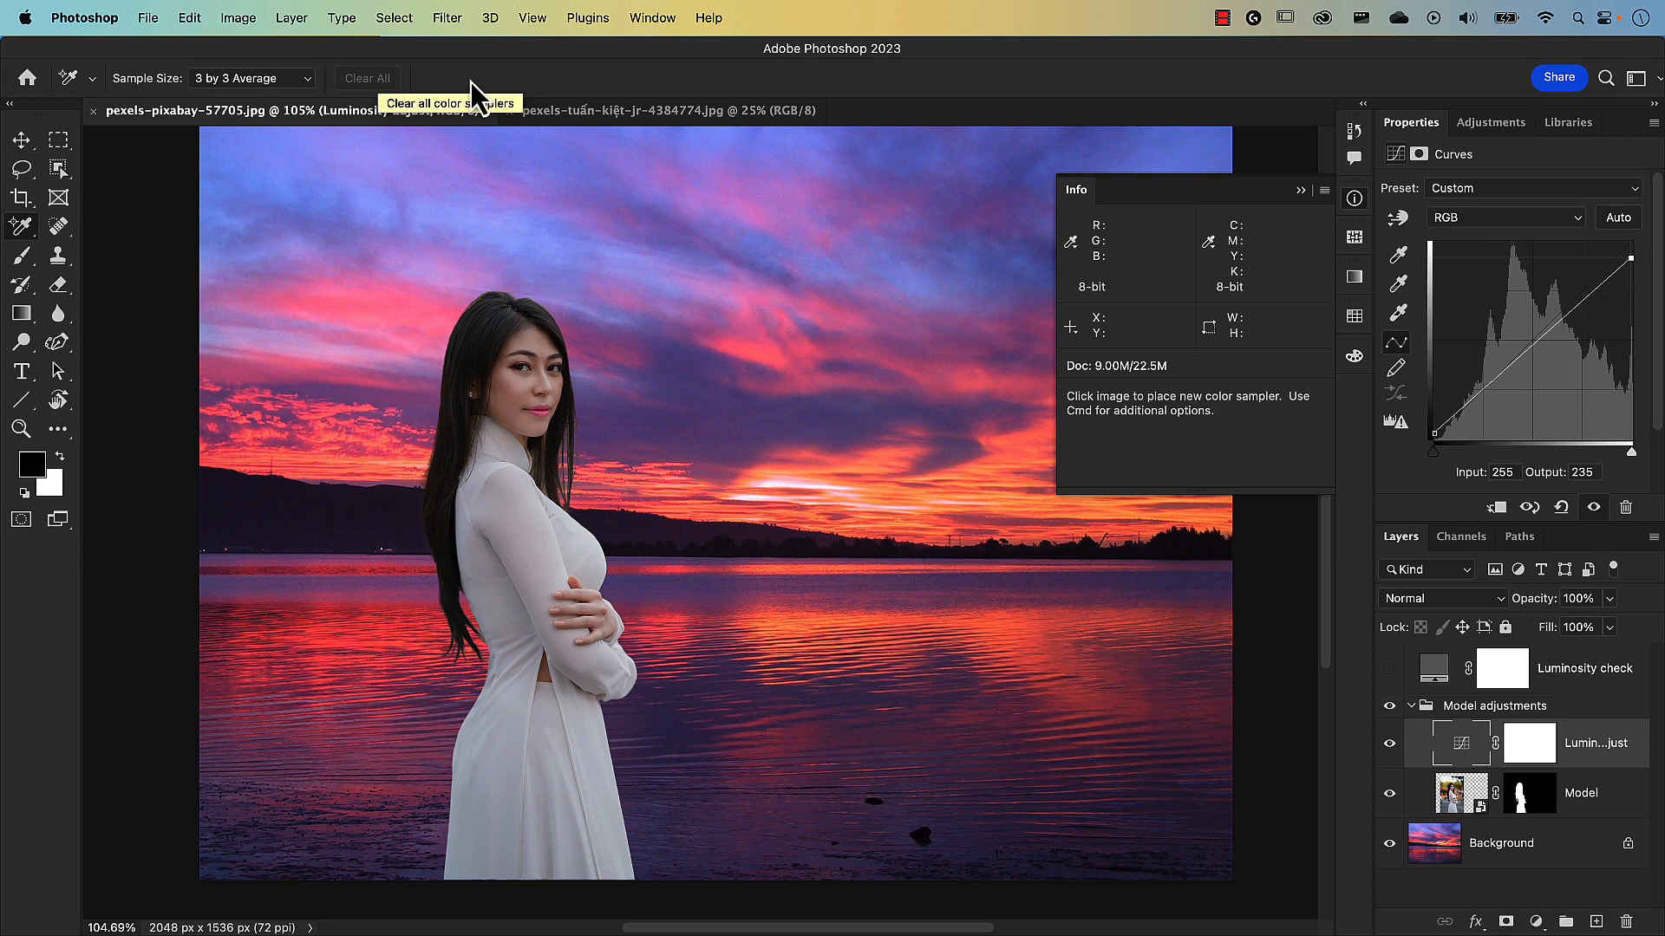
click(1301, 190)
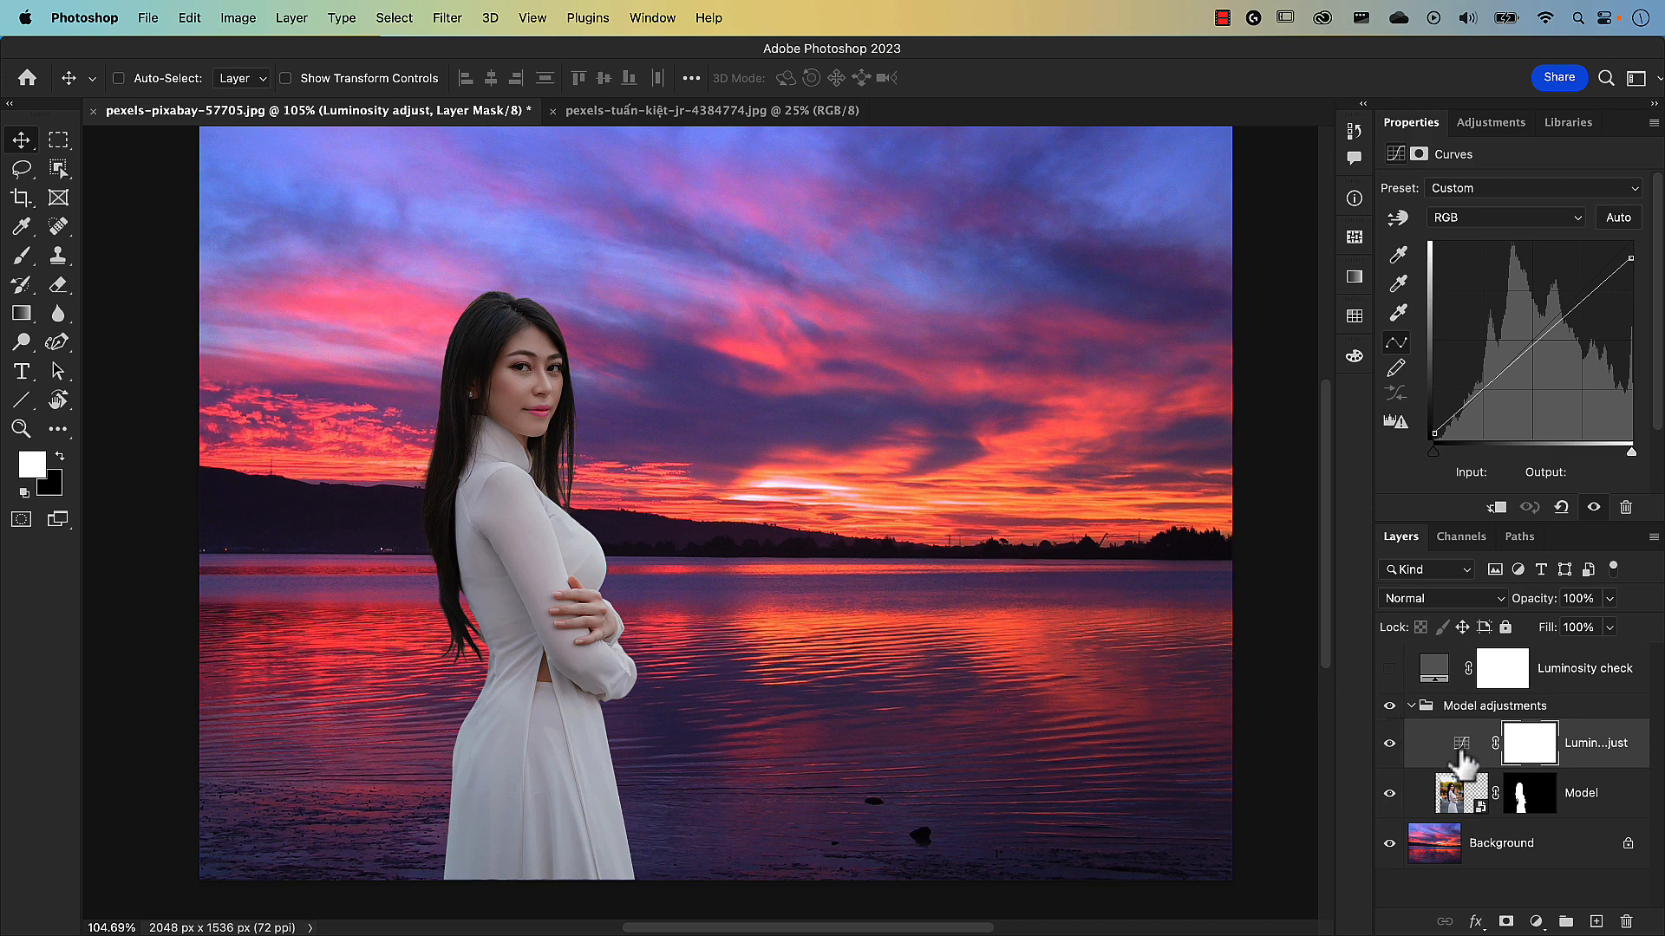
Set the blend mode of the Luminosity adjust curves layer to Luminosity.
click(1418, 607)
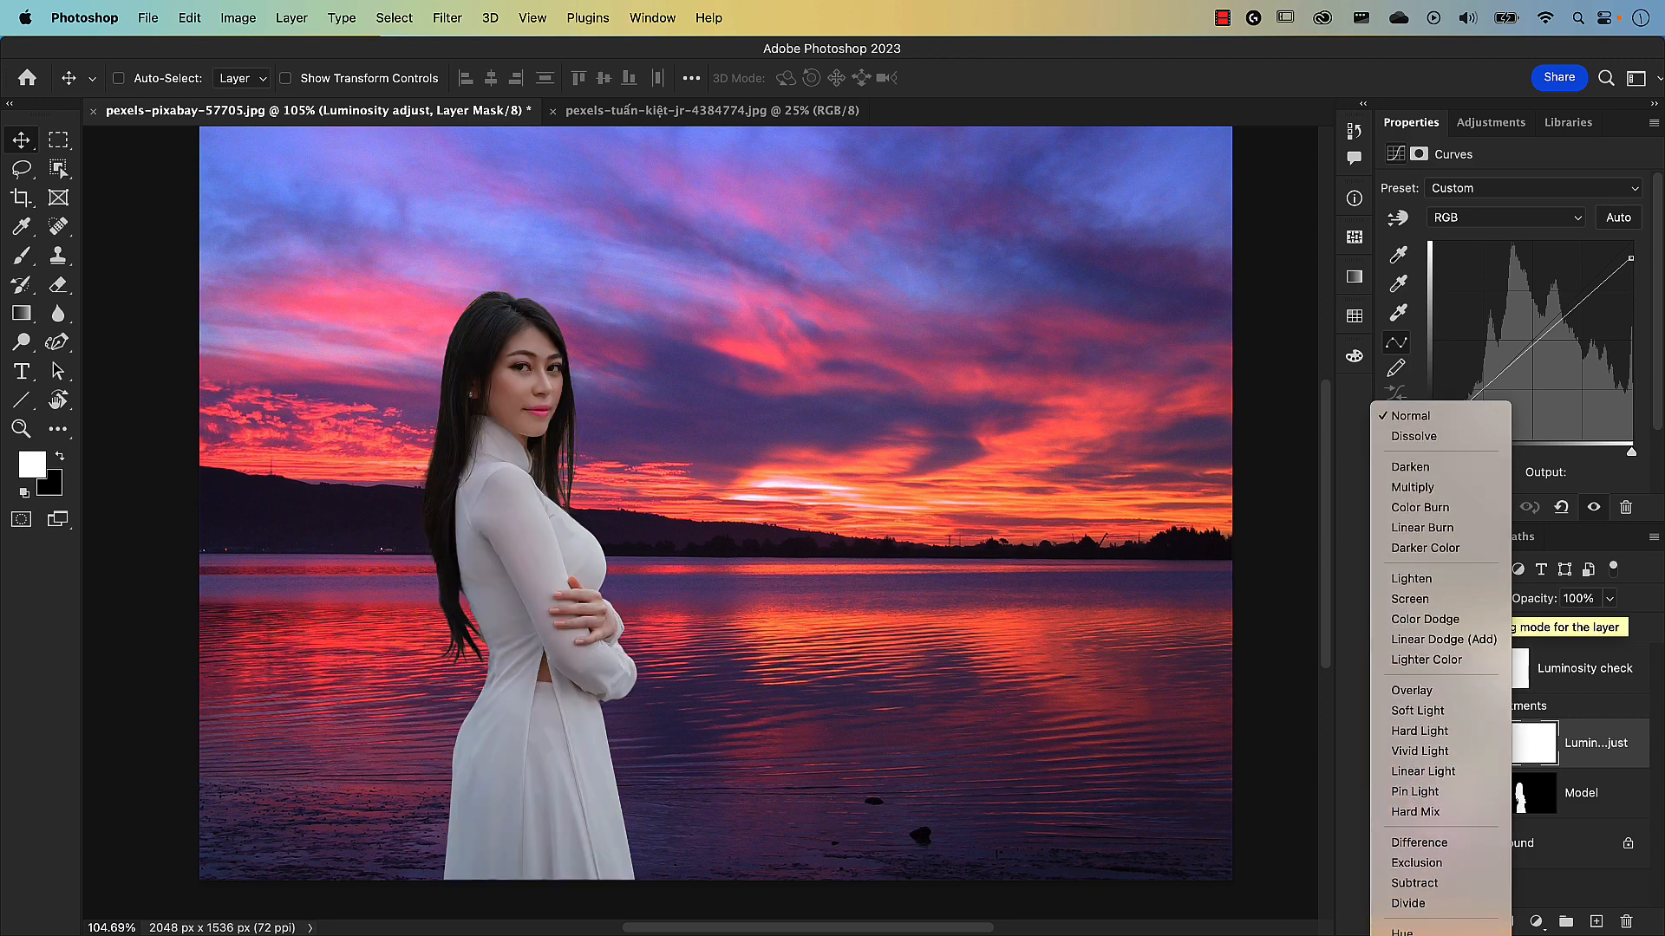
click(1372, 789)
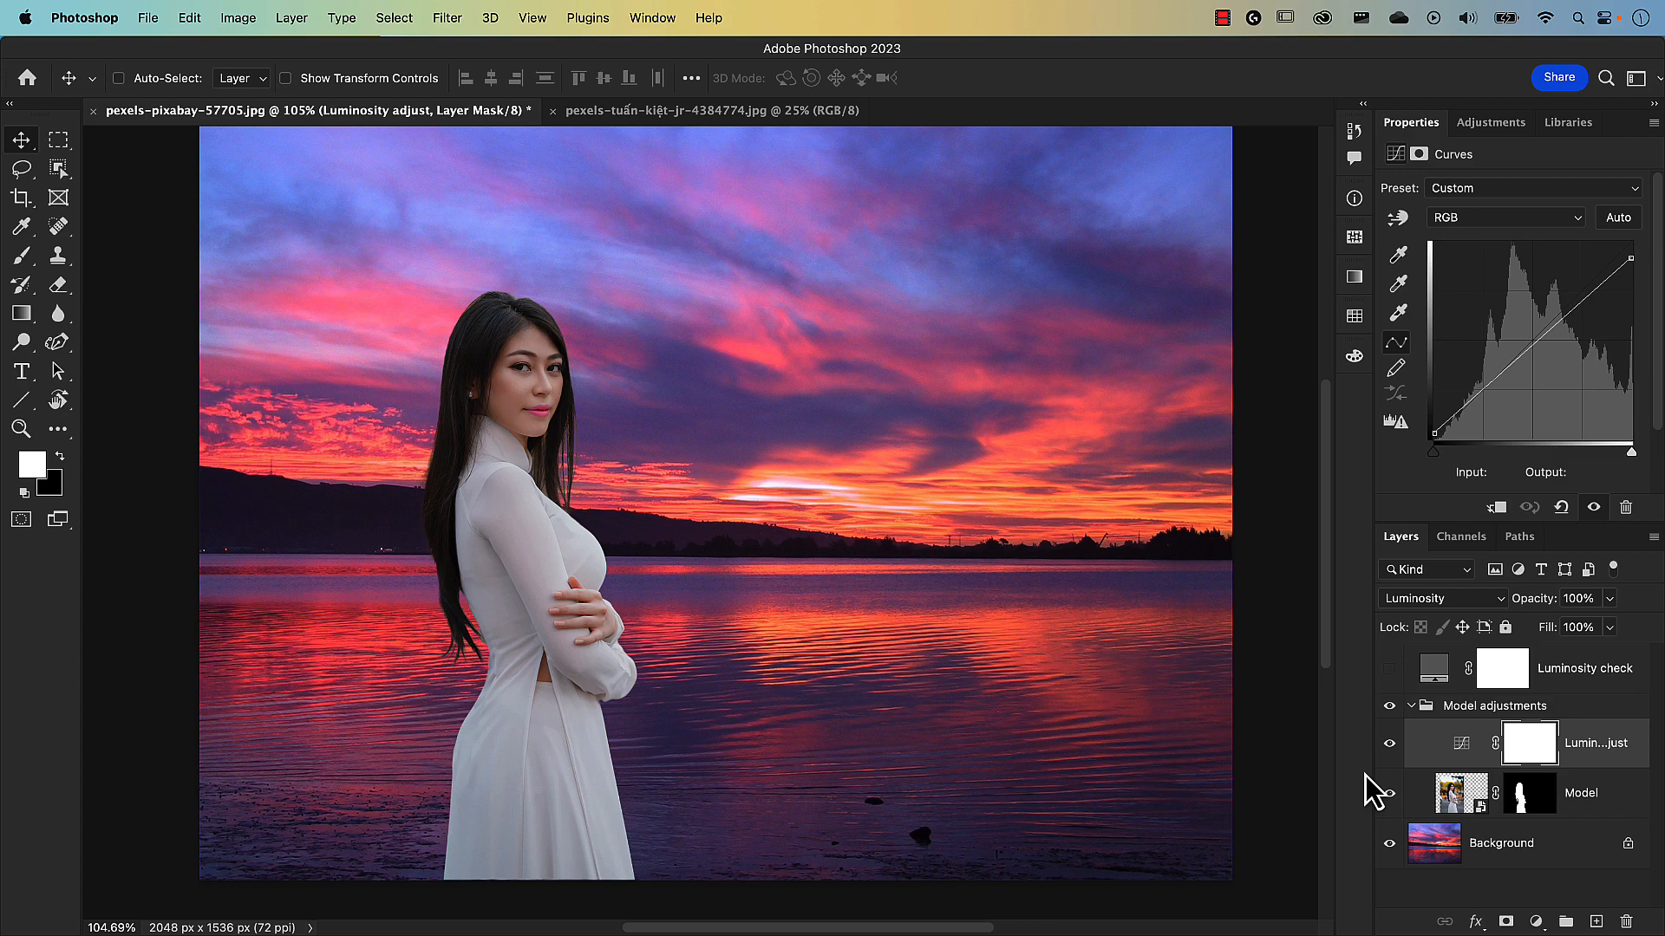
Add a Solid Color fill layer with colour 808080 and move it above the Luminosity check layer.
click(1535, 921)
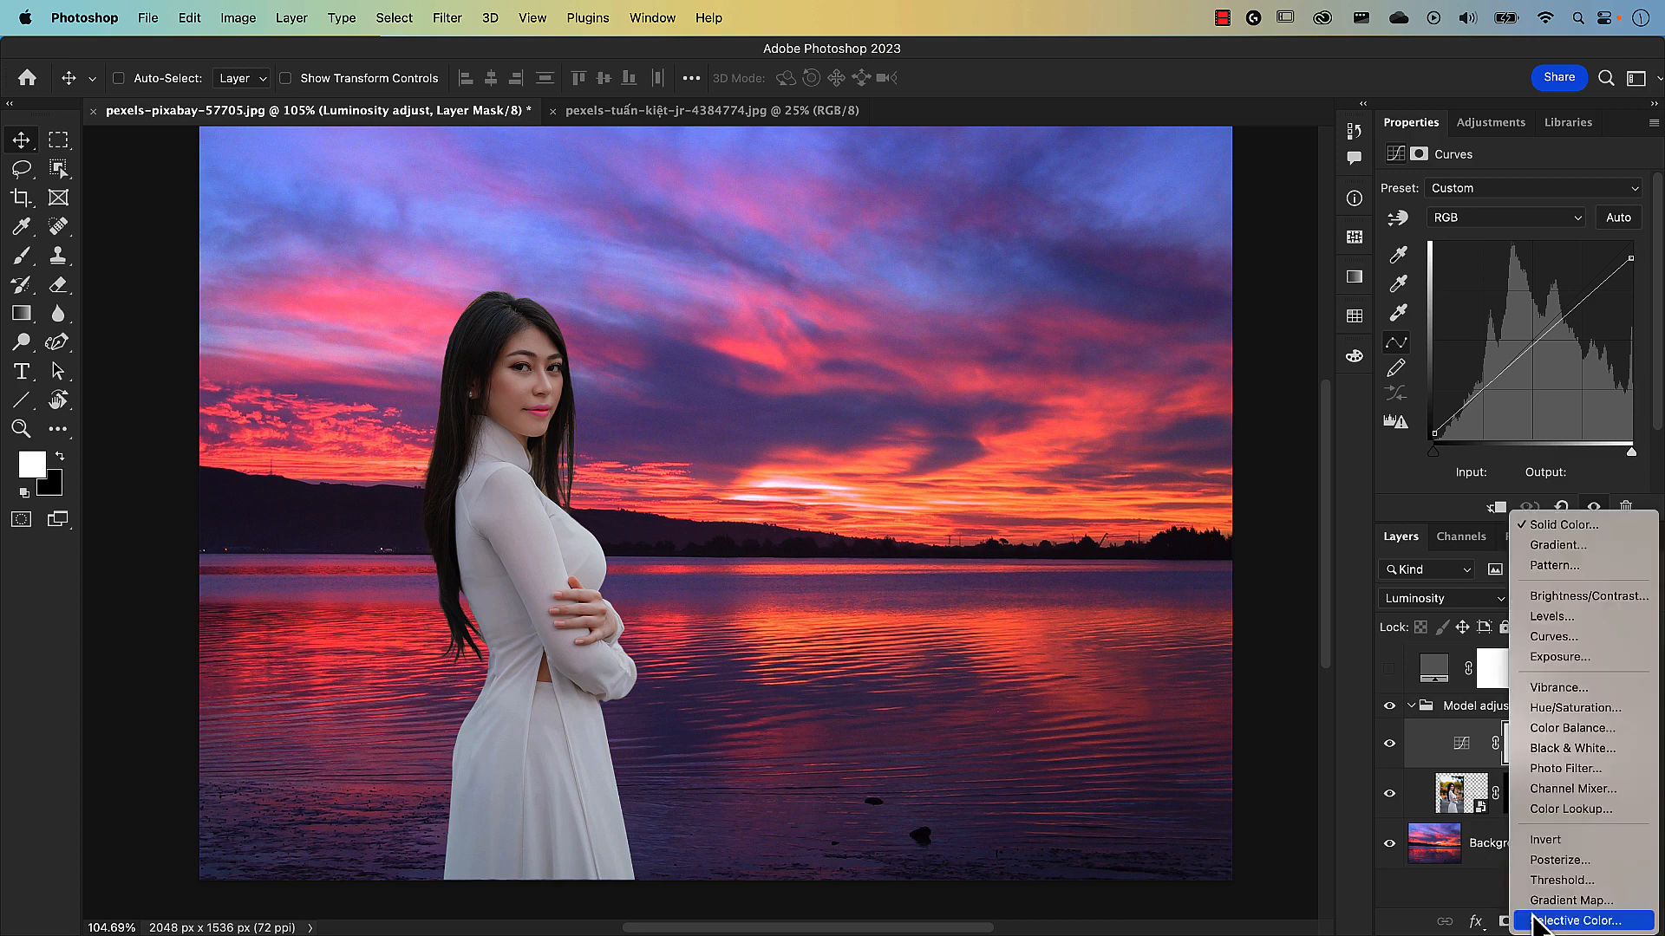
click(1523, 528)
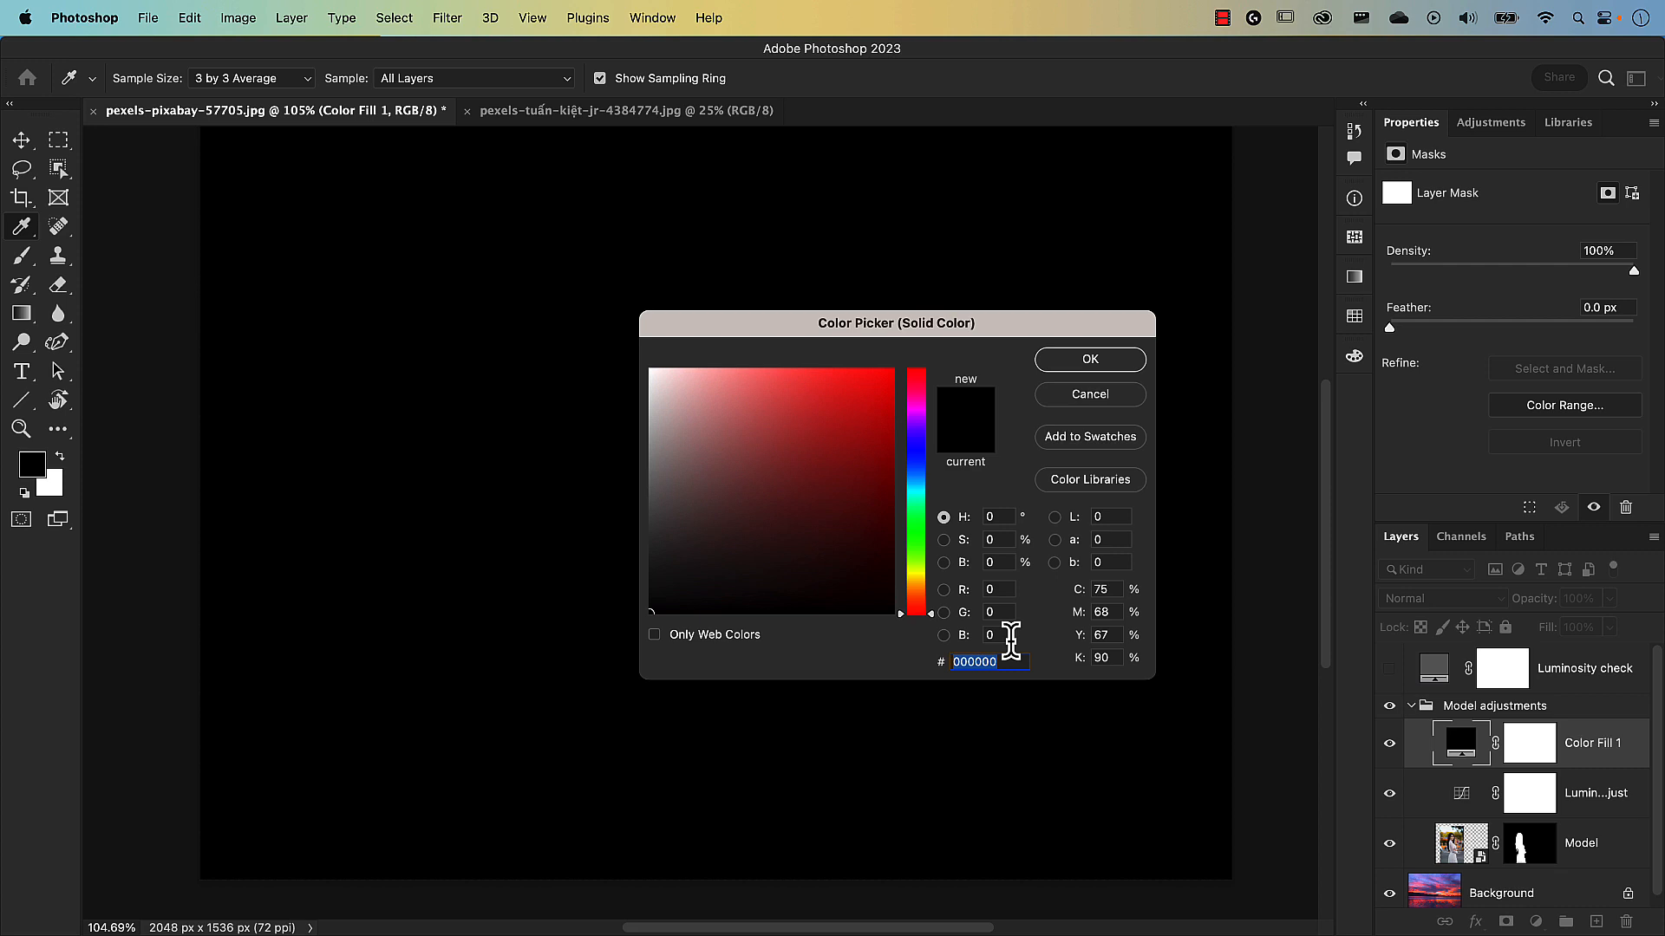
text(808080)
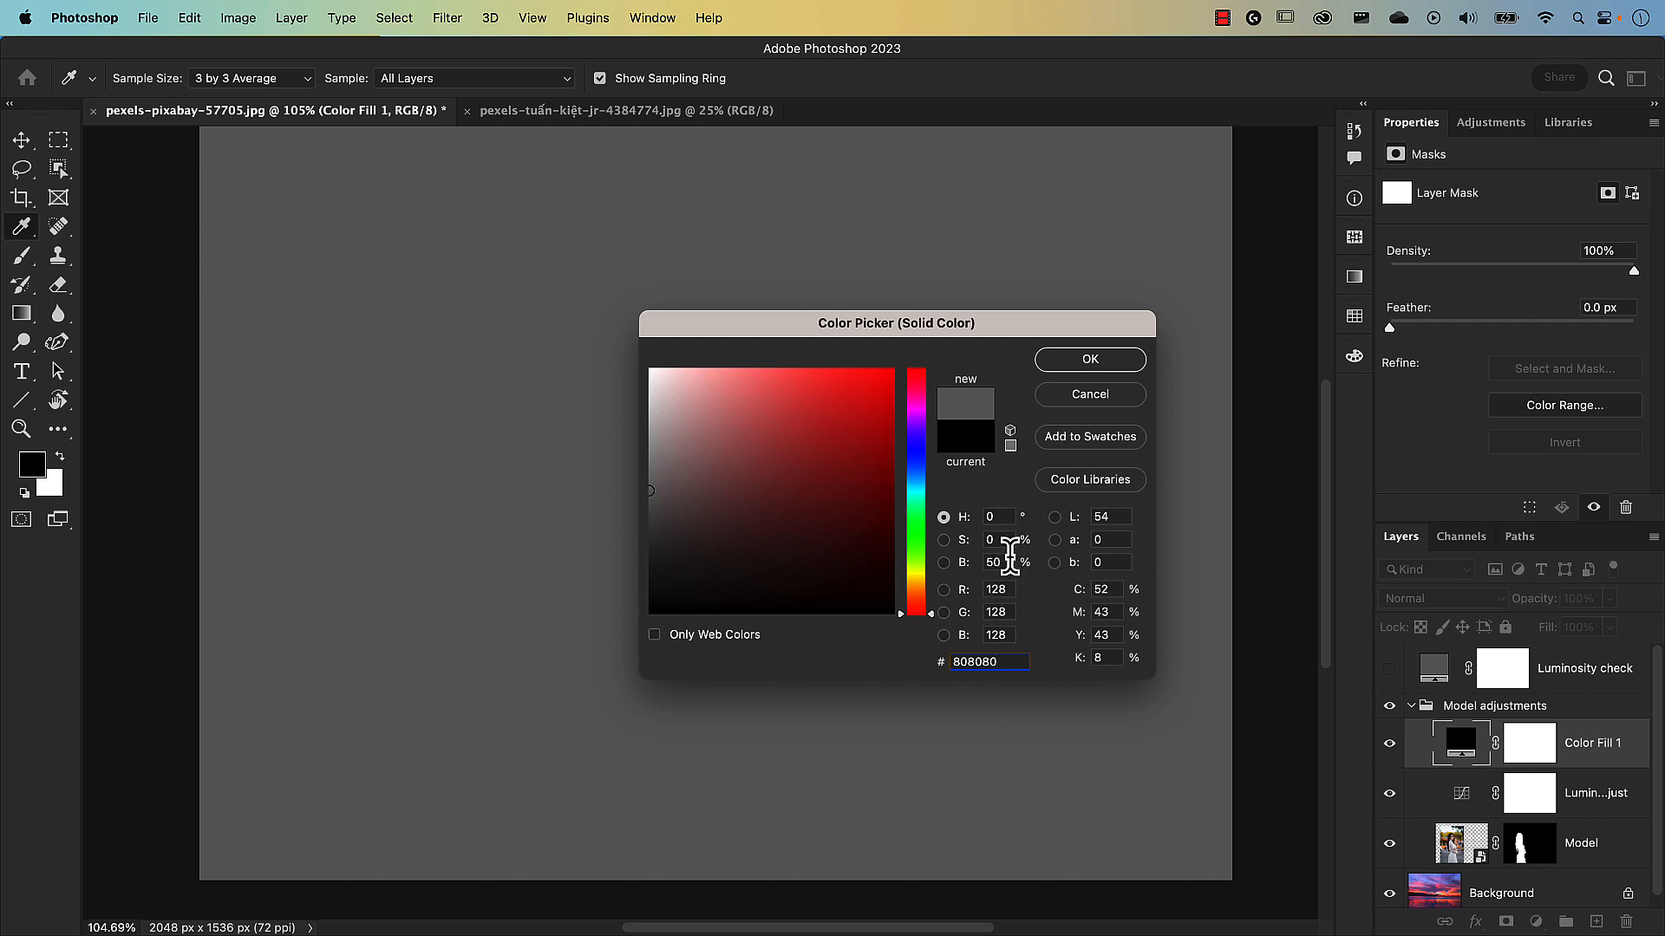
click(1089, 360)
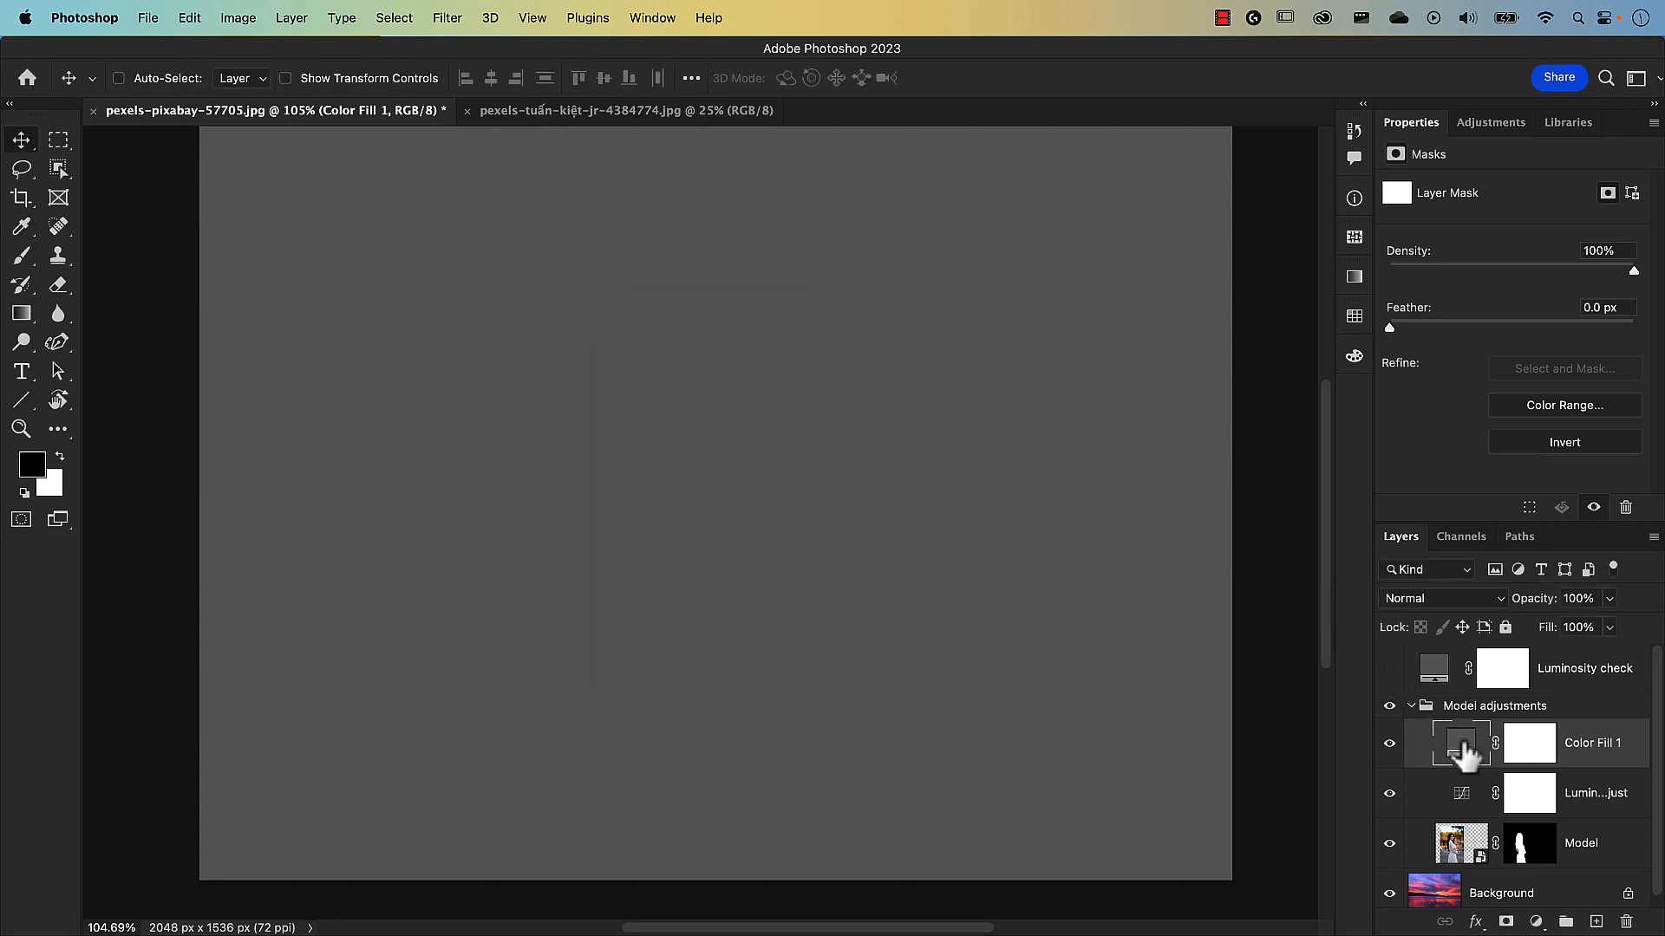
drag(1465, 754, 1436, 656)
Rename the new grey fill layer "Hue check" and set its blend mode to Luminosity.
double_click(1571, 670)
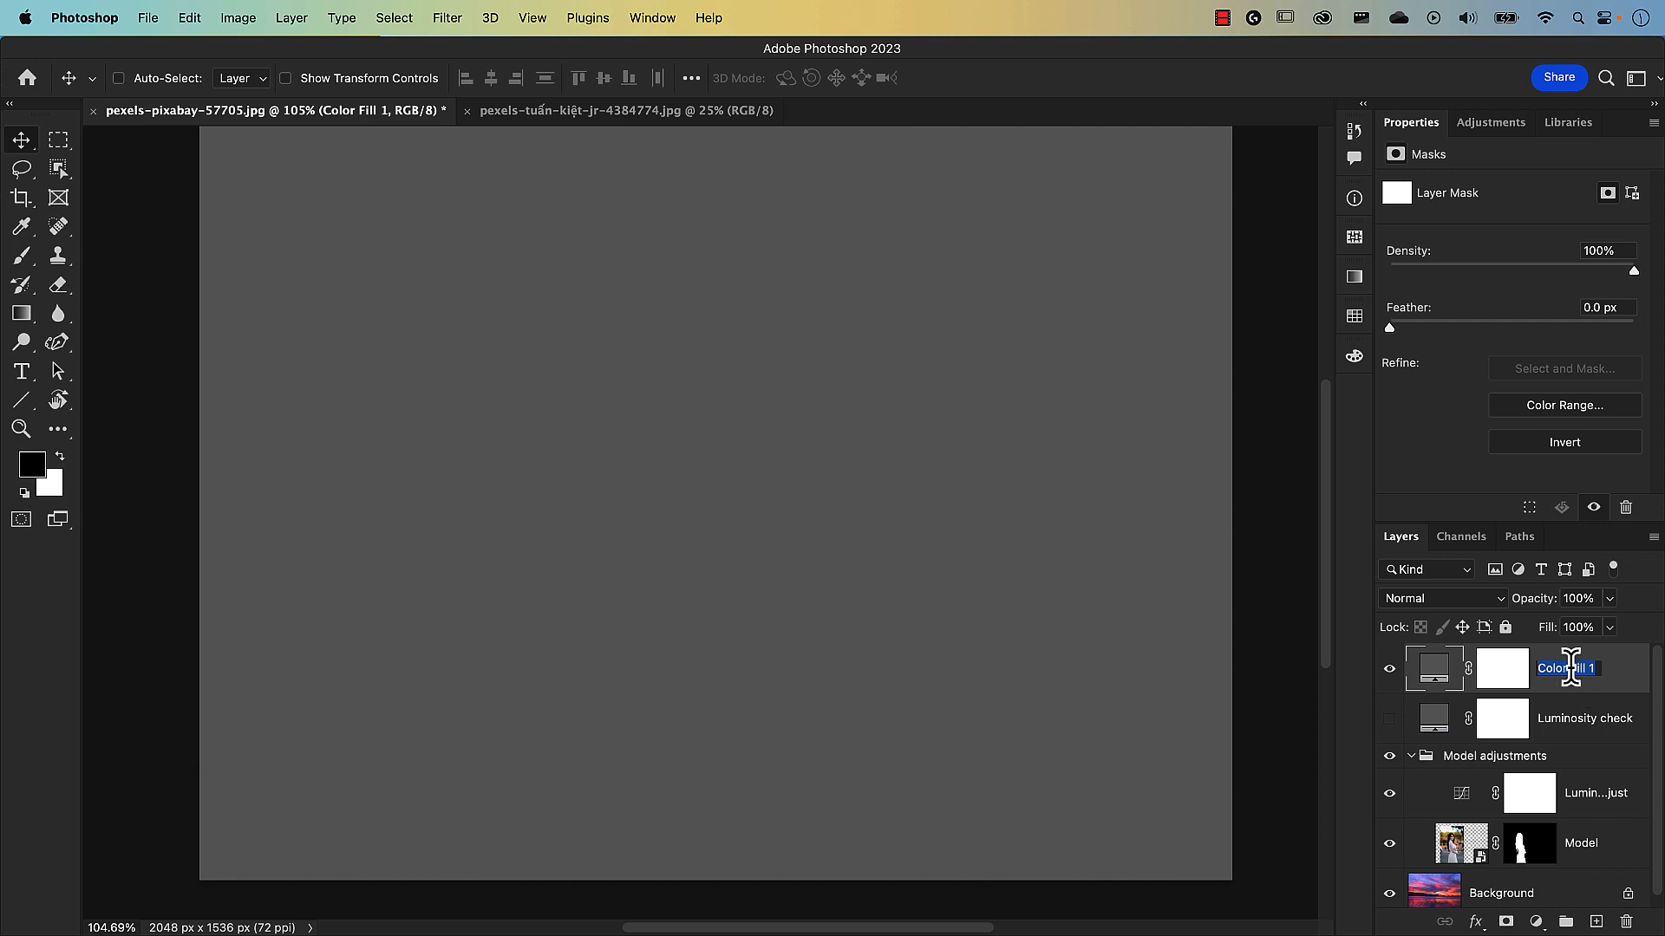
text(Hue check)
key(Return)
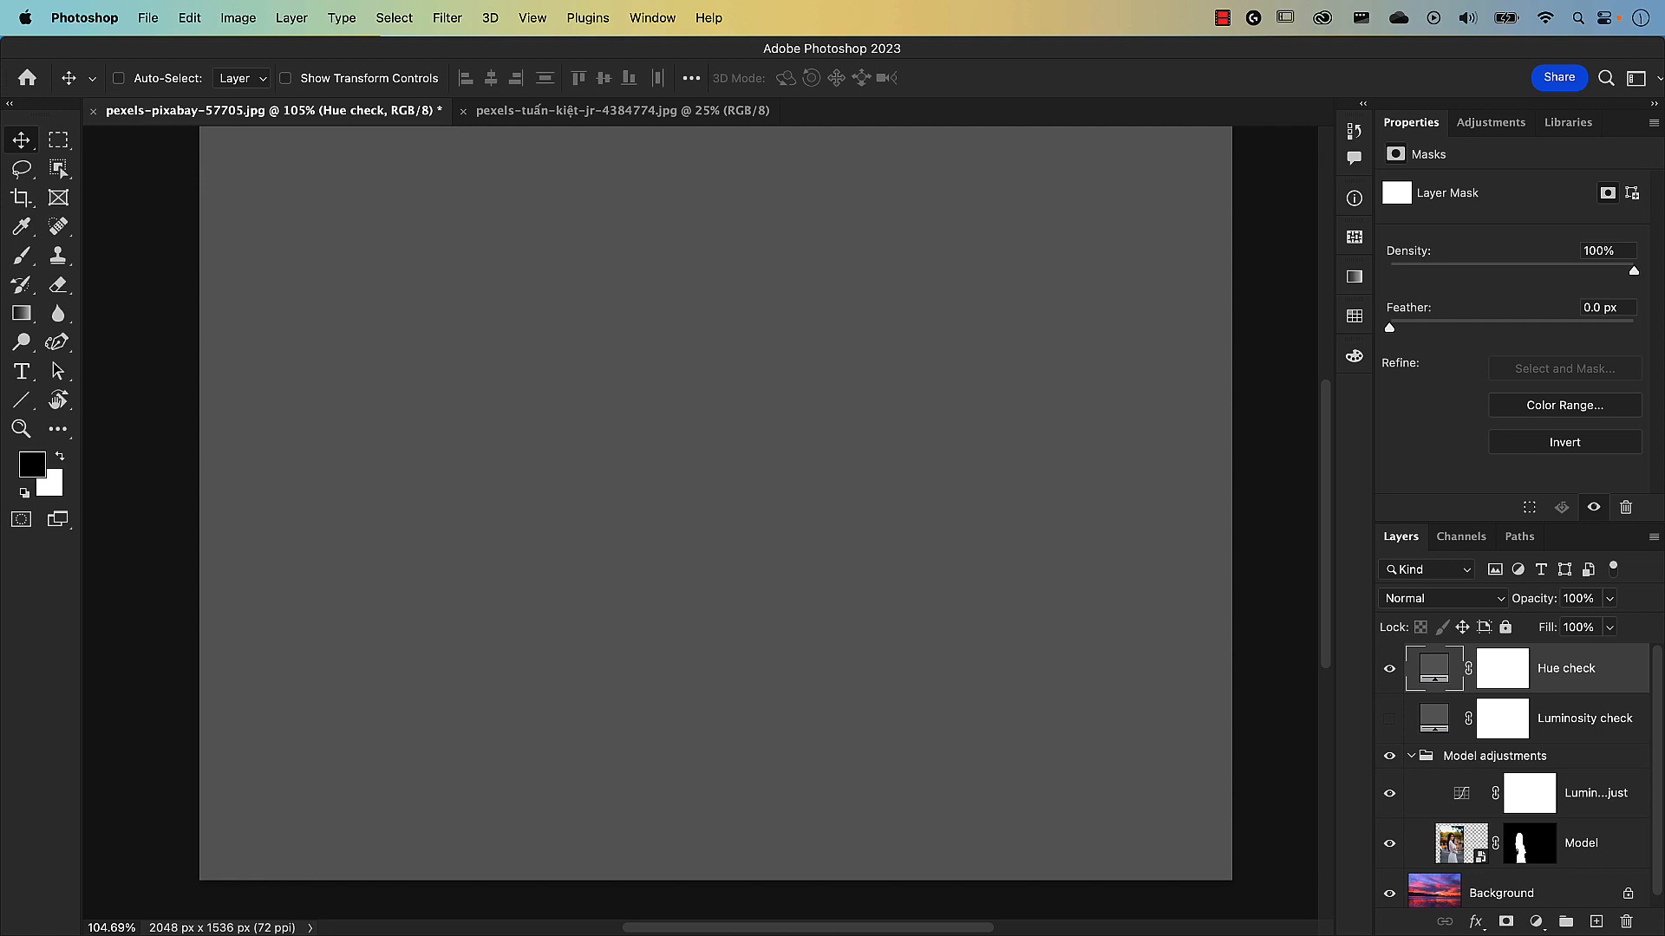
click(1442, 600)
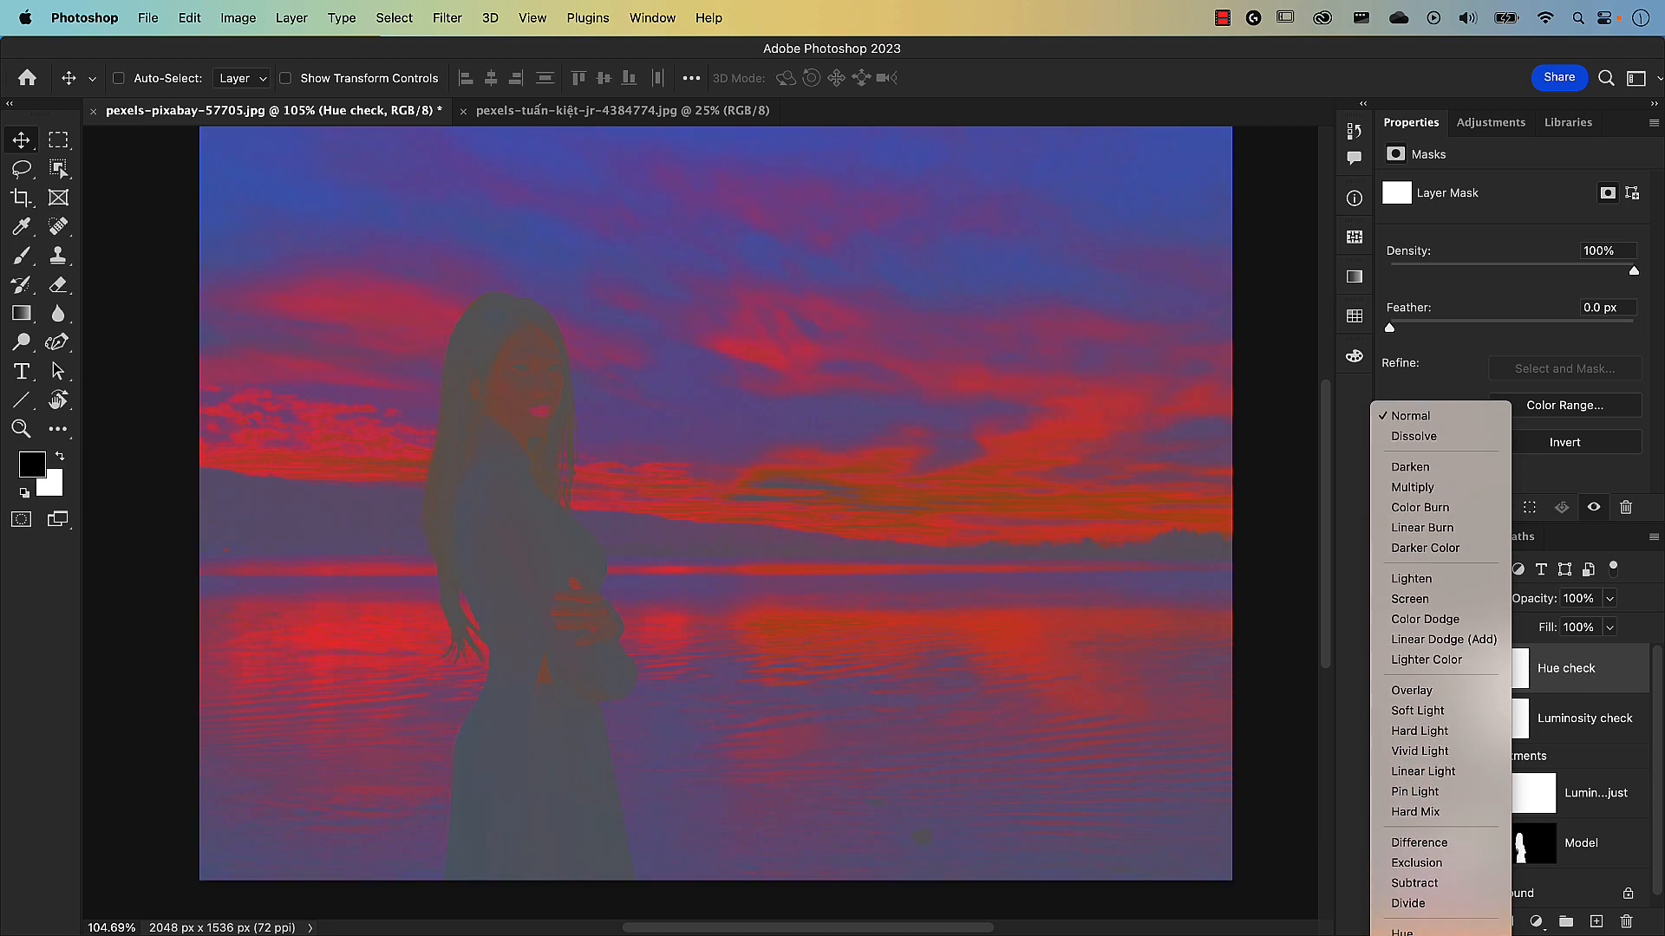
click(1426, 927)
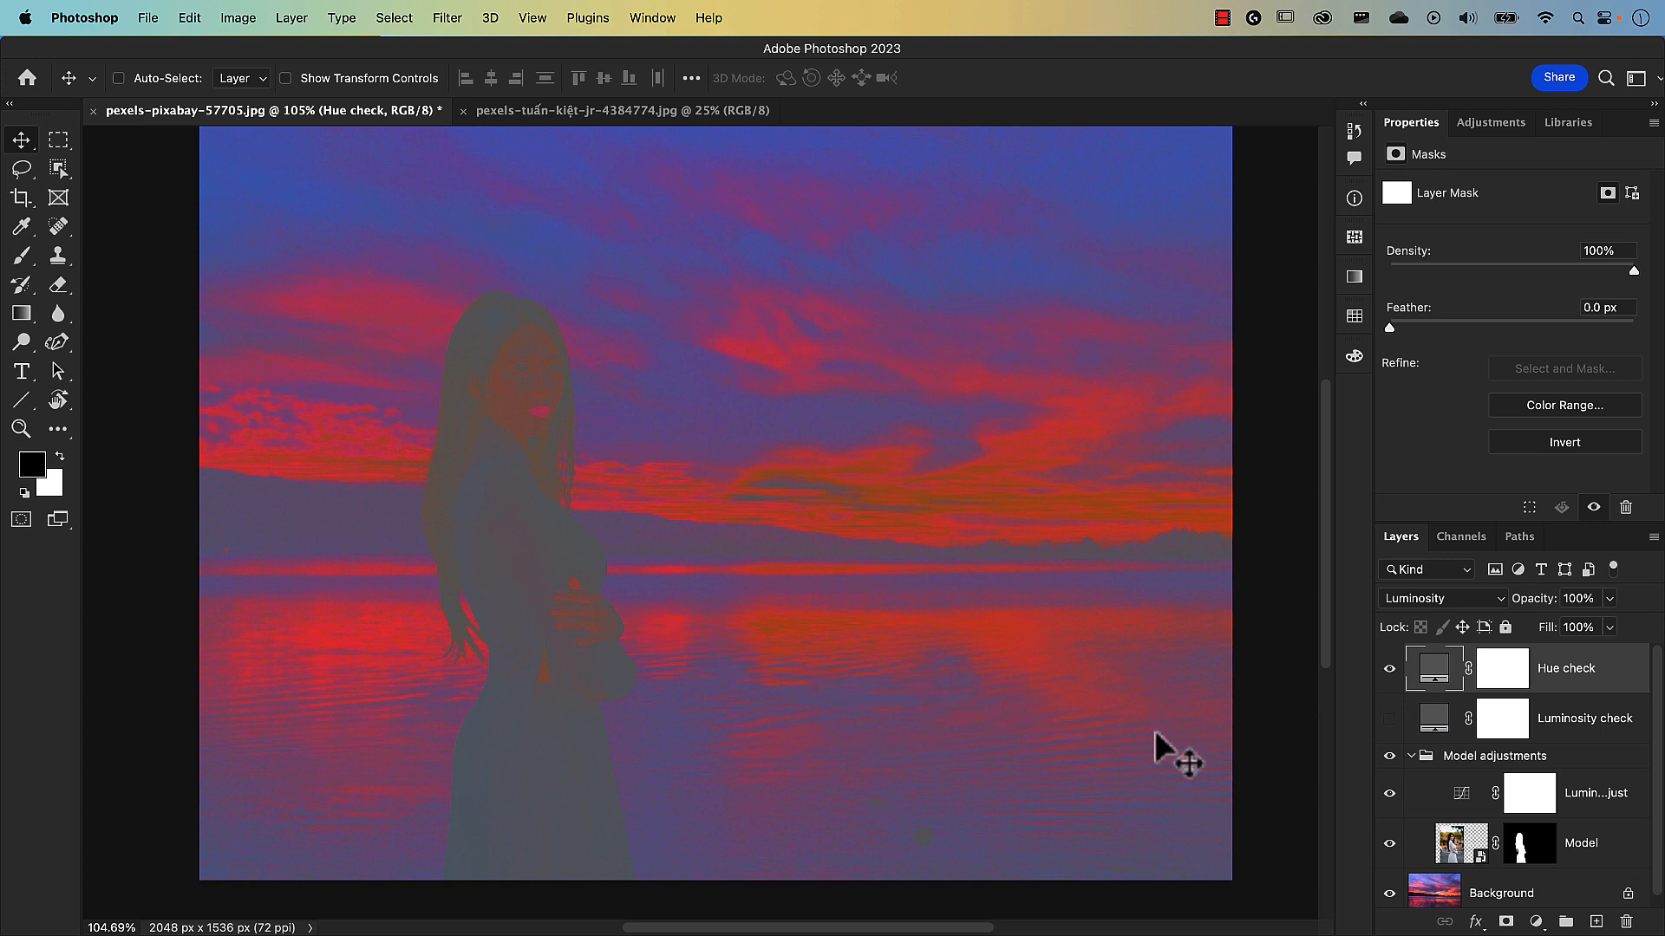
Add a Curves adjustment layer directly above the Luminosity adjust layer and rename it "Hue adjust".
click(1463, 811)
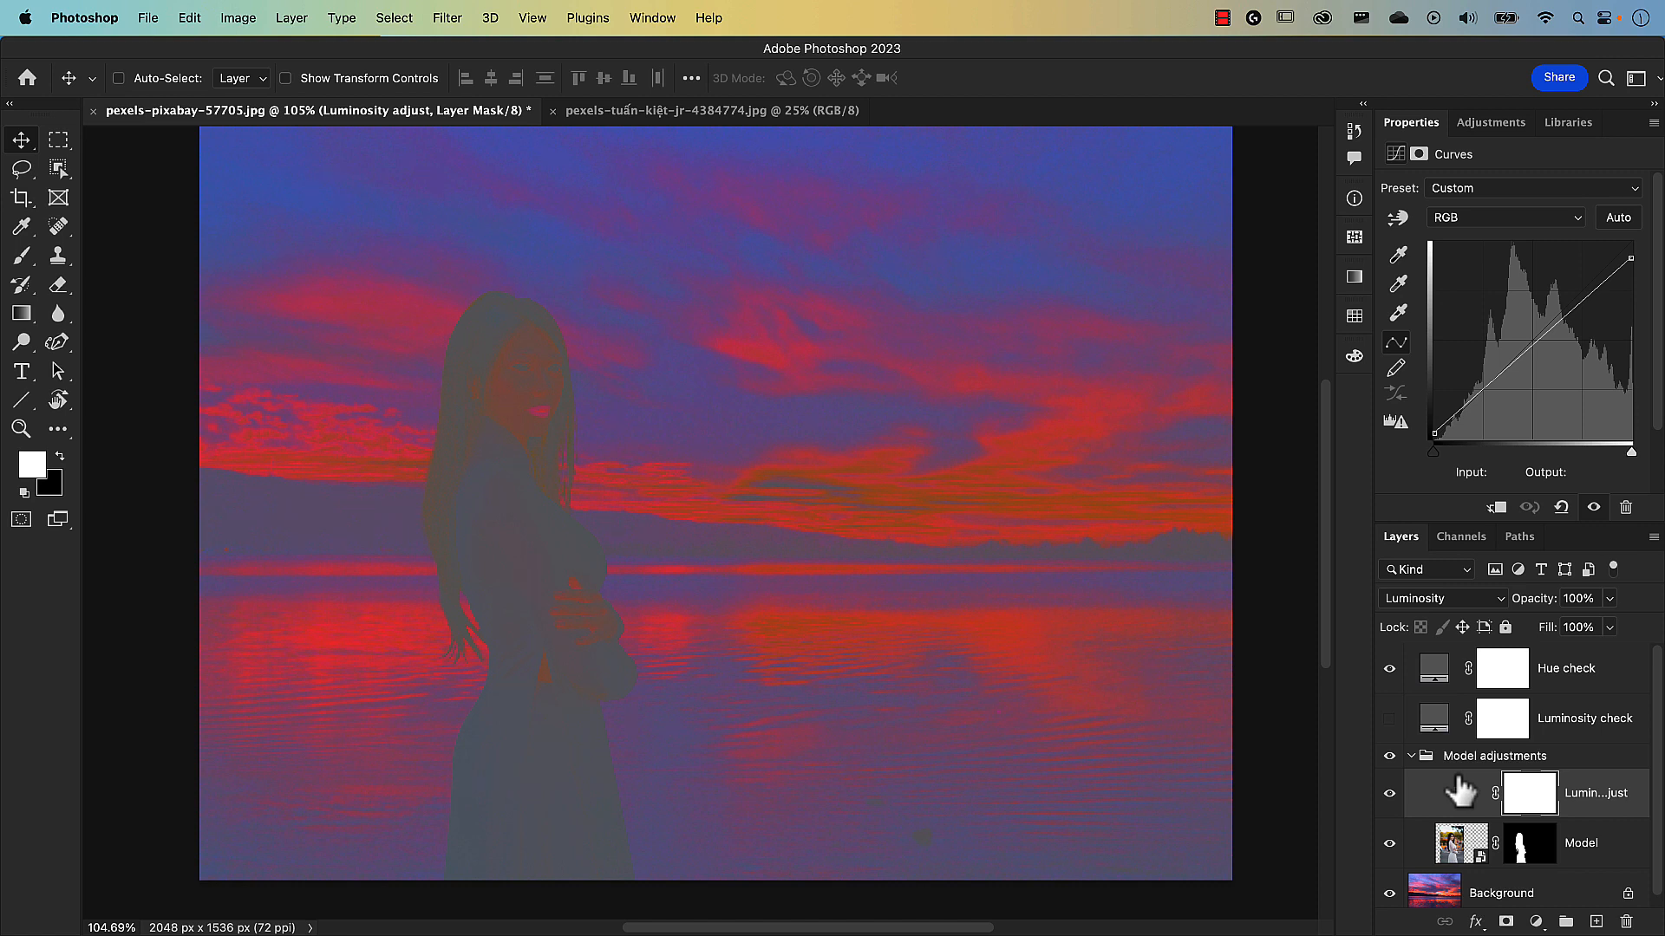
click(1535, 922)
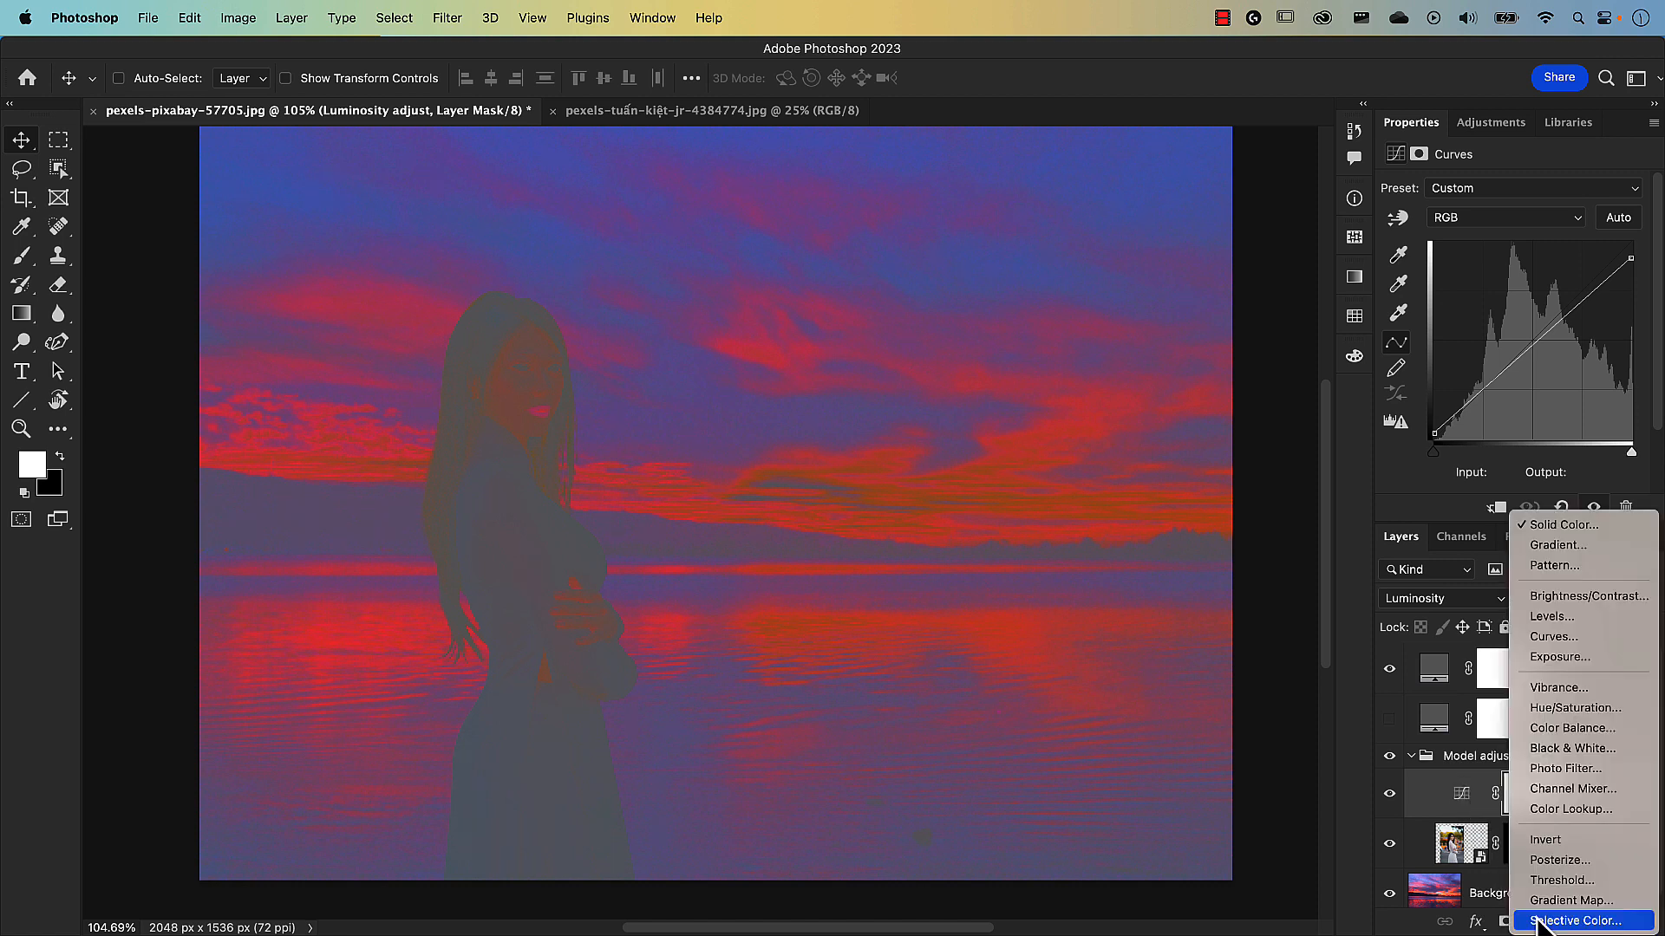
click(1541, 638)
double_click(1592, 795)
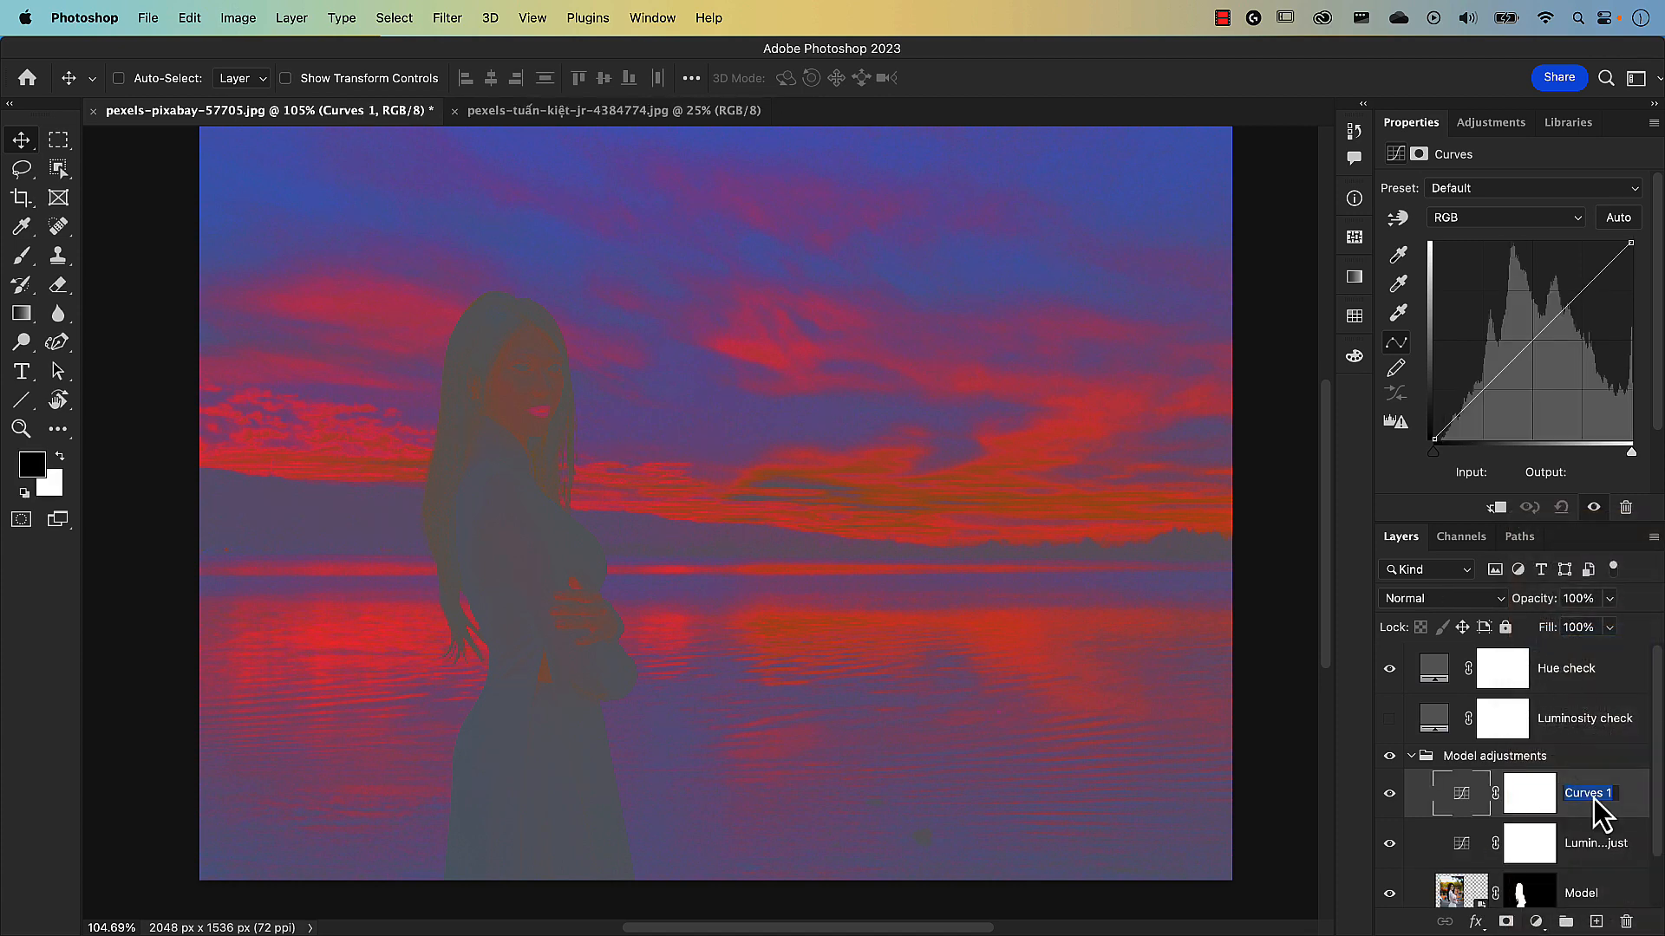
text(Hue adjust)
key(Return)
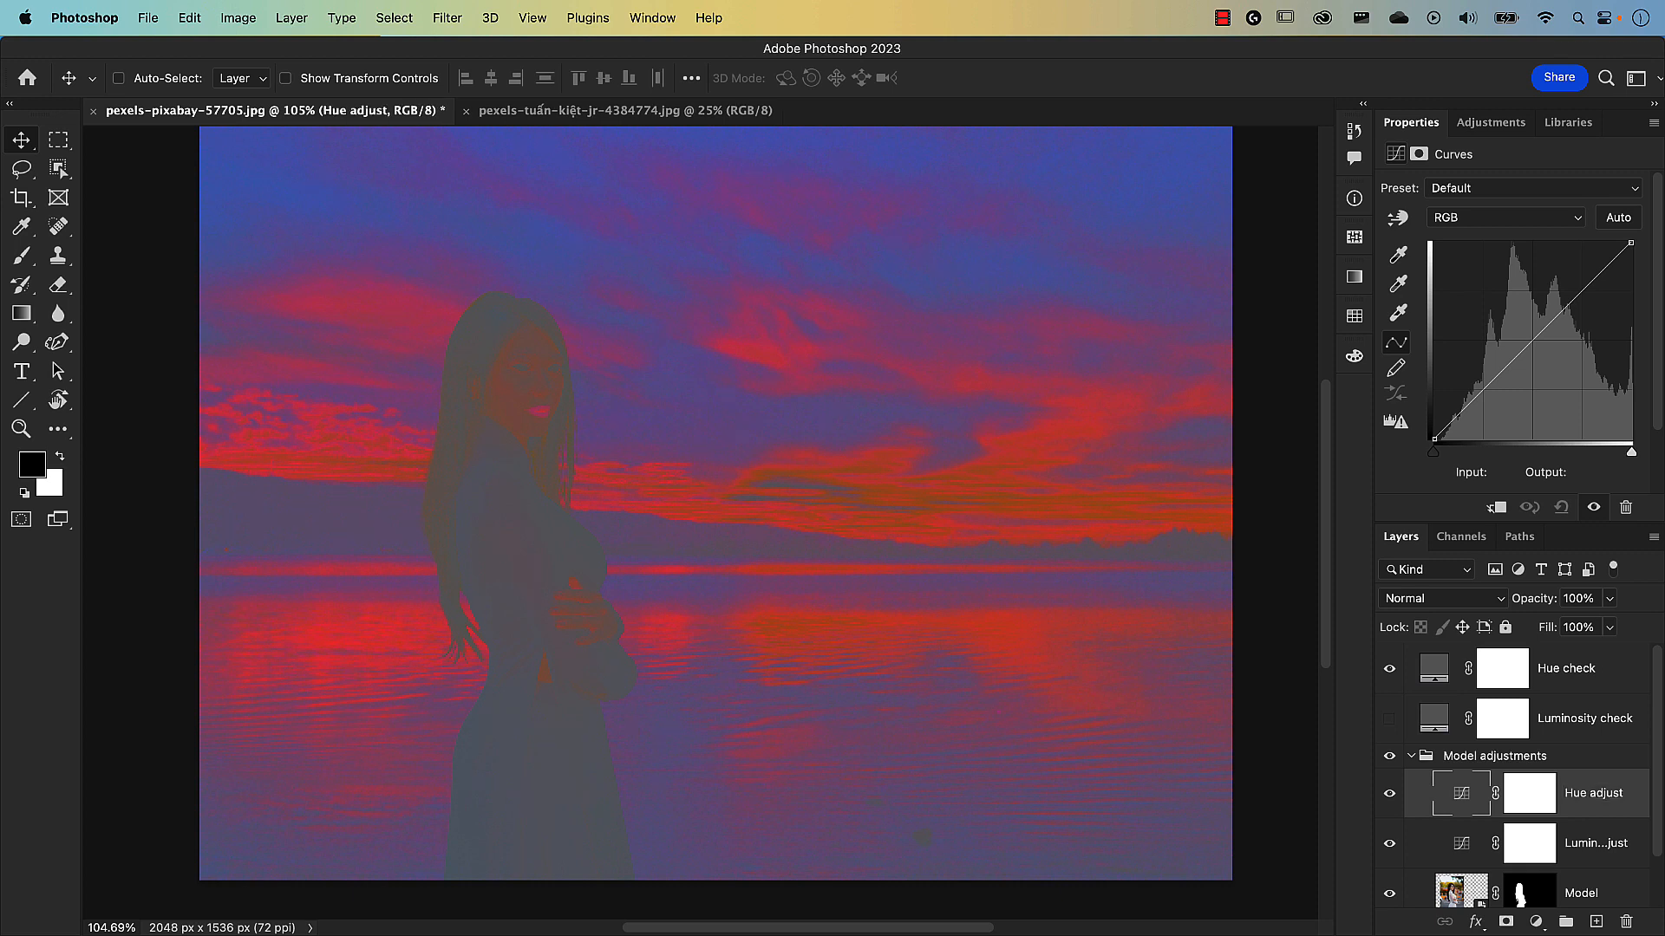
Darken the Hue check layer's fill colour to grey 626262.
click(1435, 685)
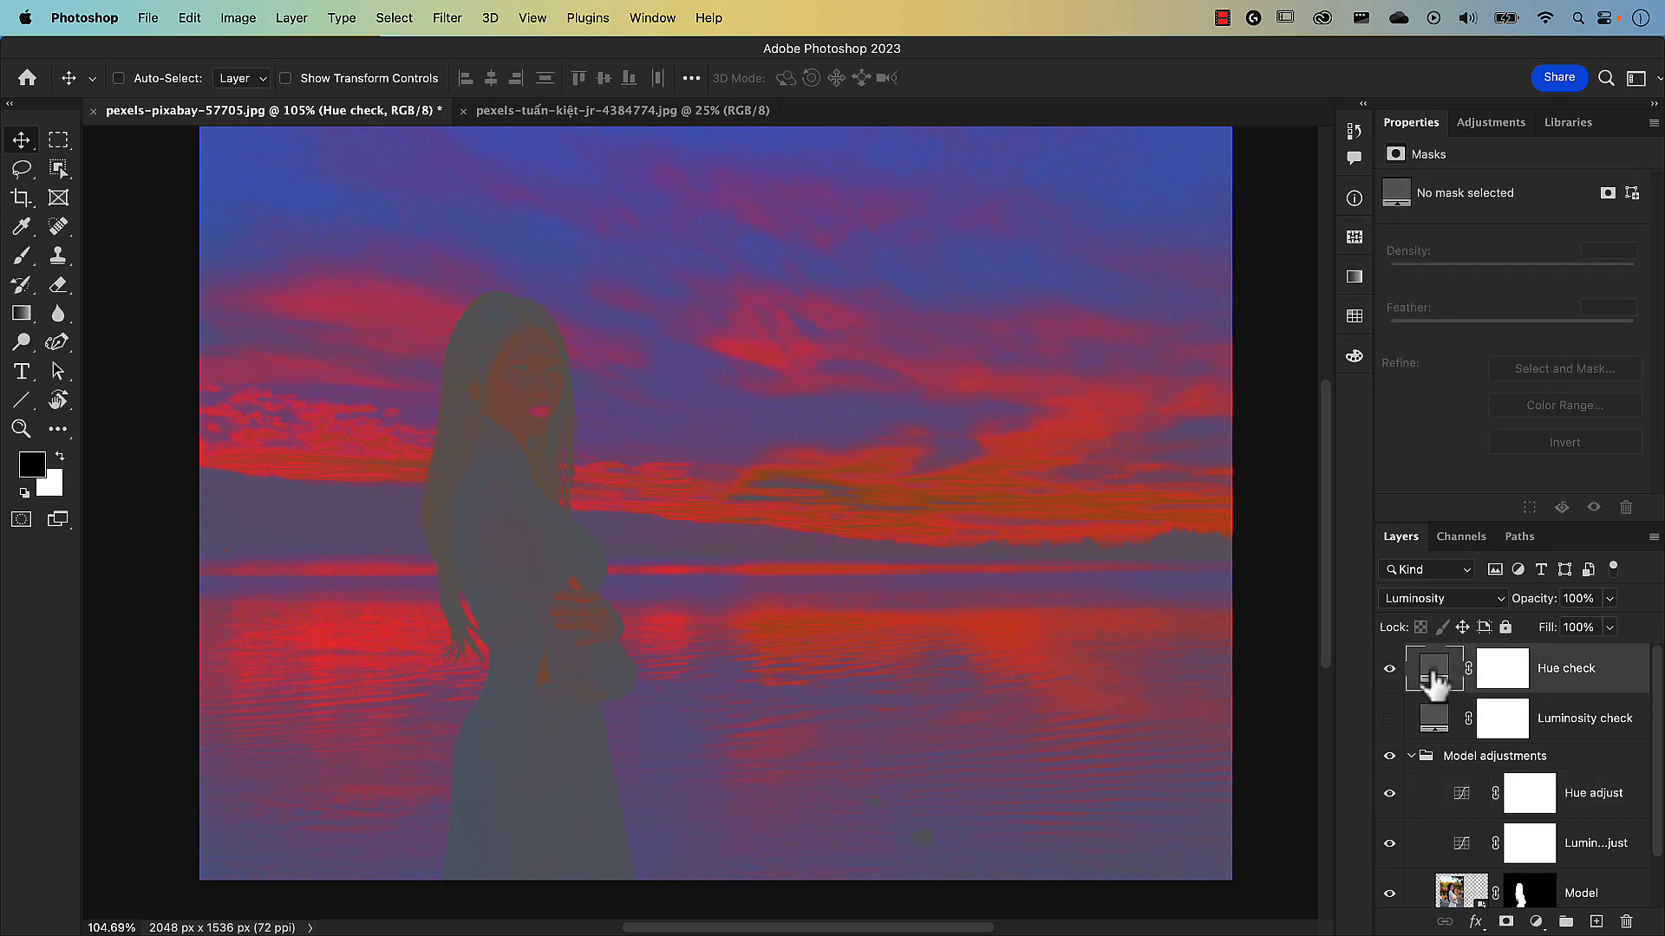
double_click(1433, 675)
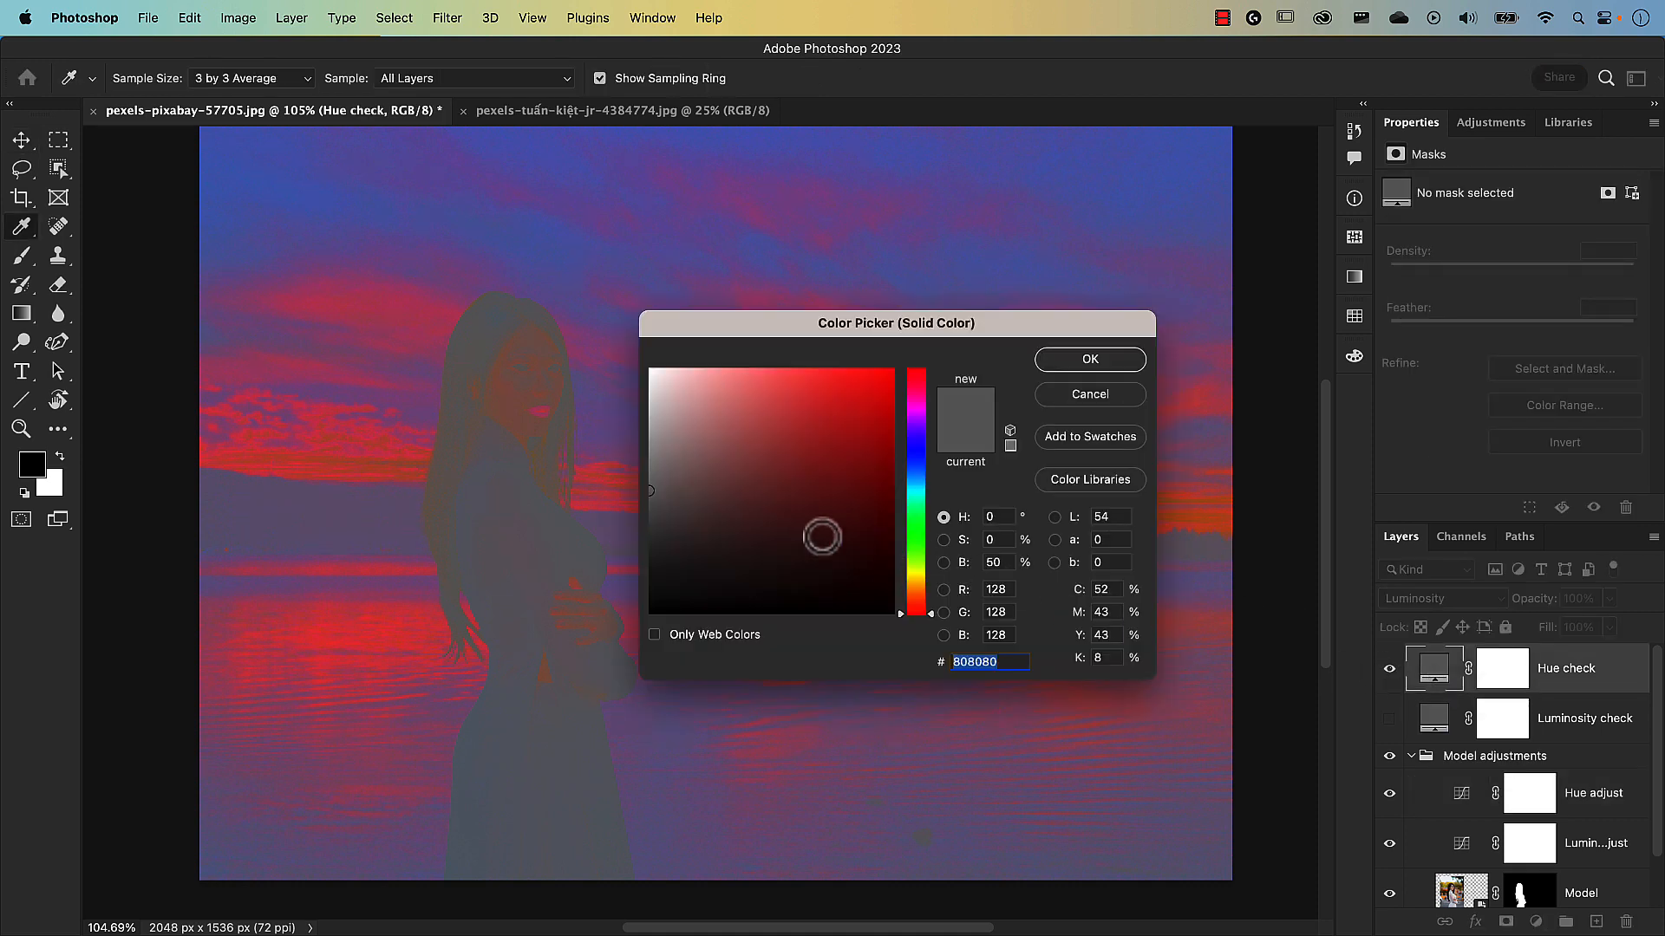
drag(648, 491, 649, 523)
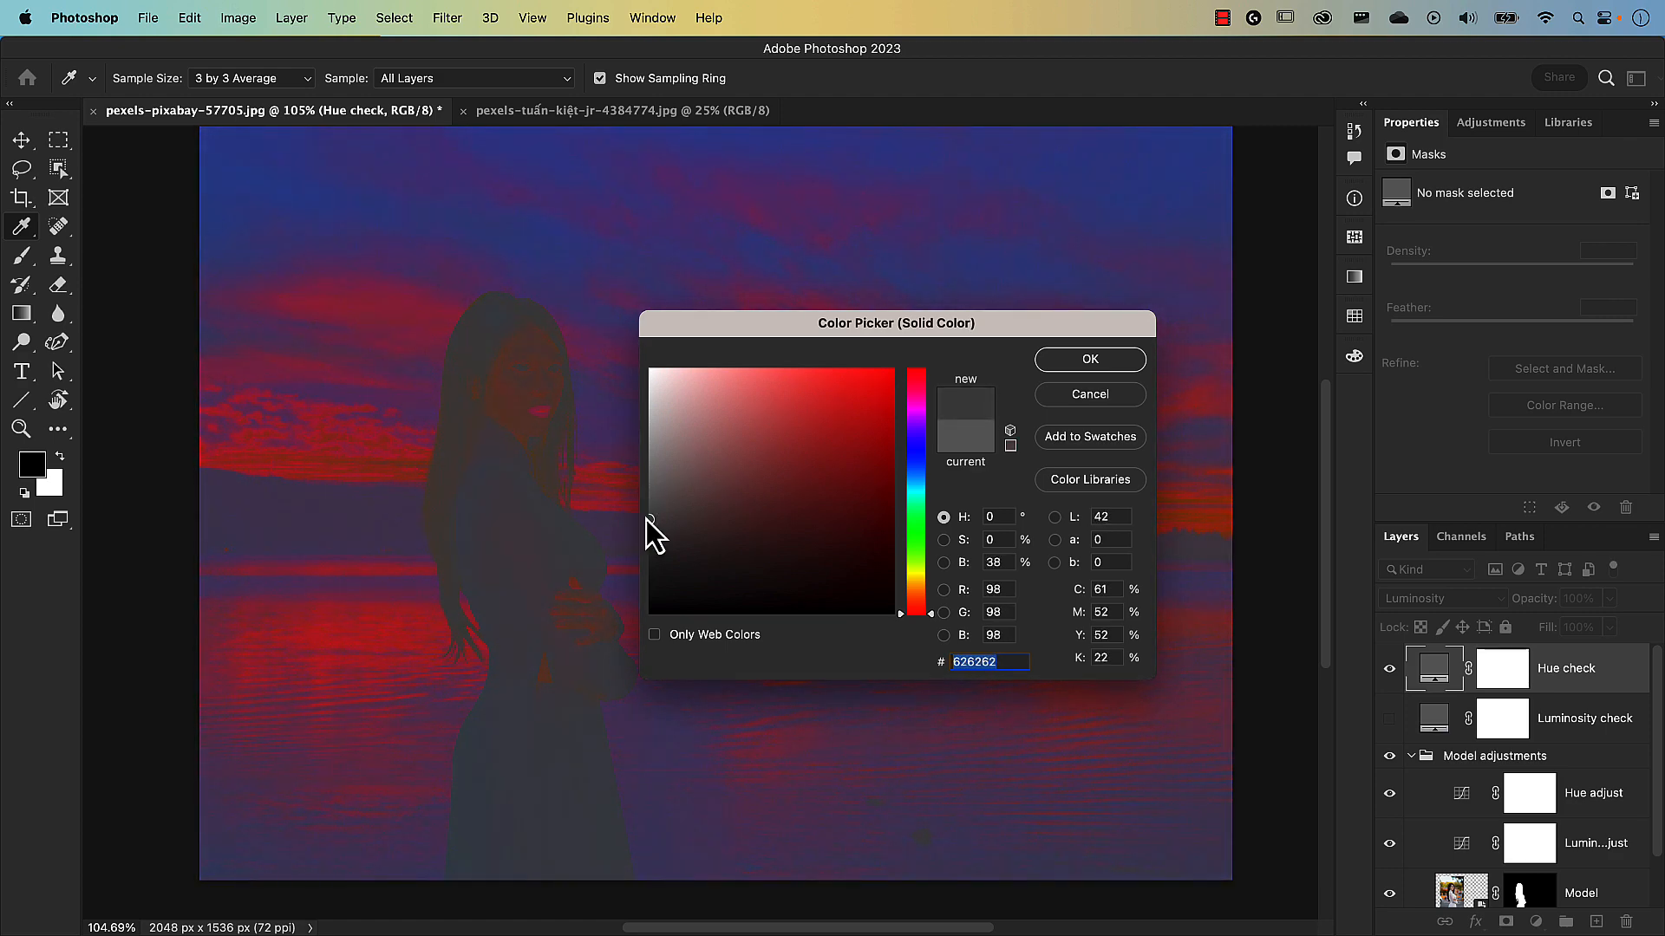
click(1090, 361)
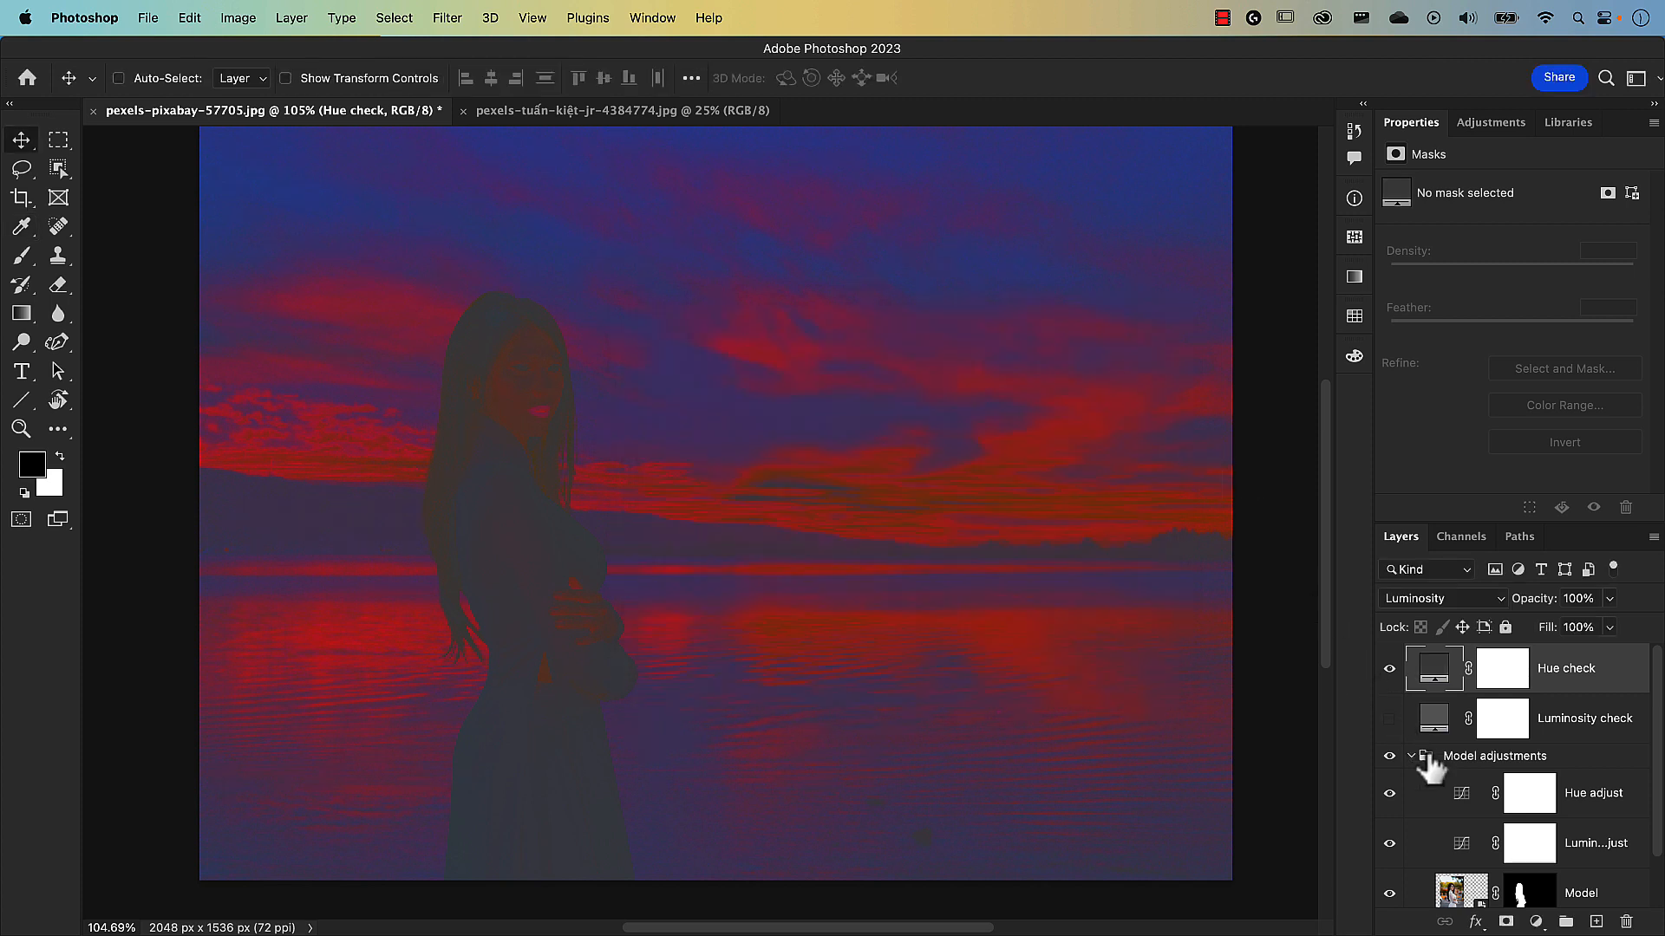
Raise the Hue adjust layer's Red curve at input 197 with on-image adjustment, sampling the model's face.
click(1464, 807)
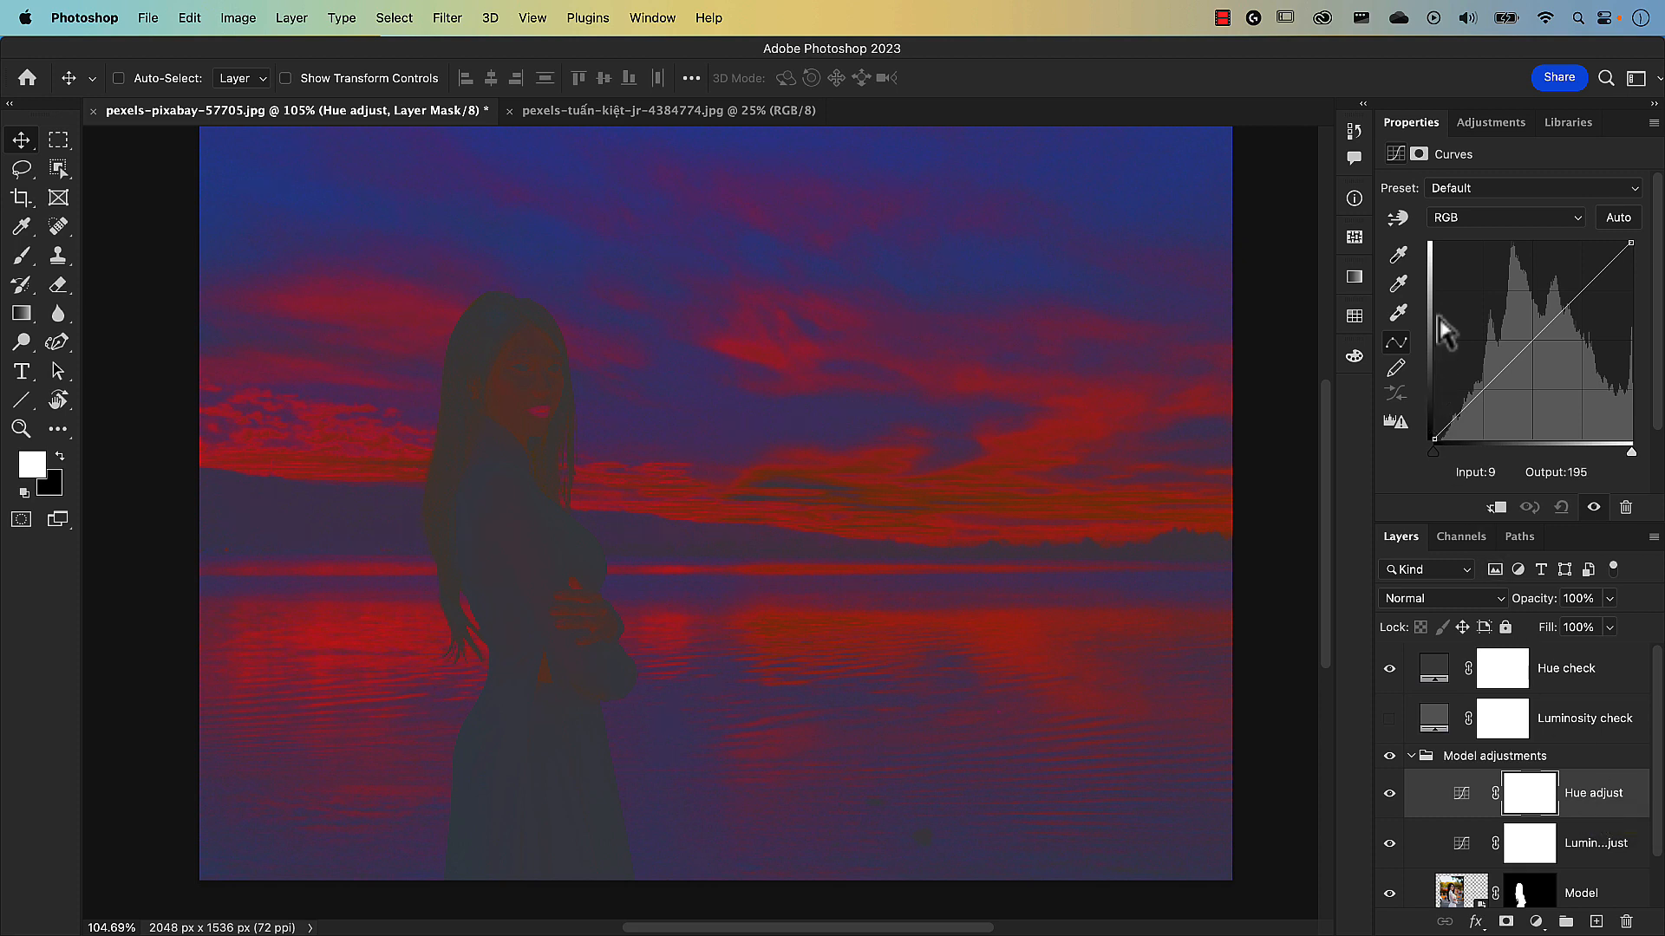
click(1455, 222)
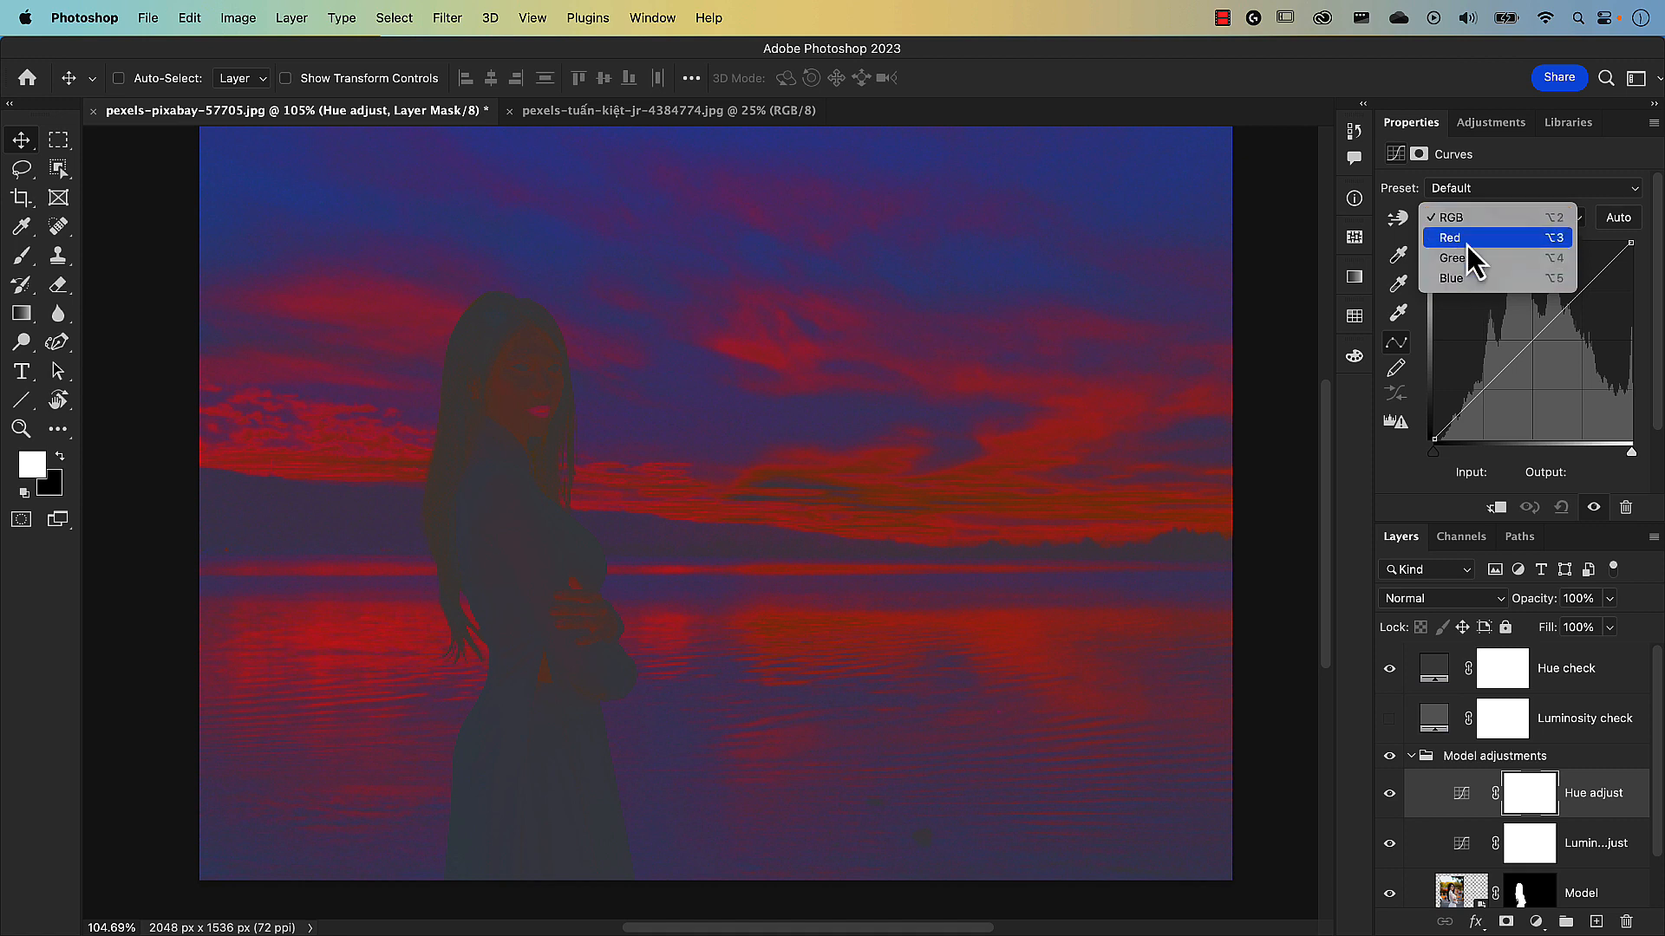
click(1468, 246)
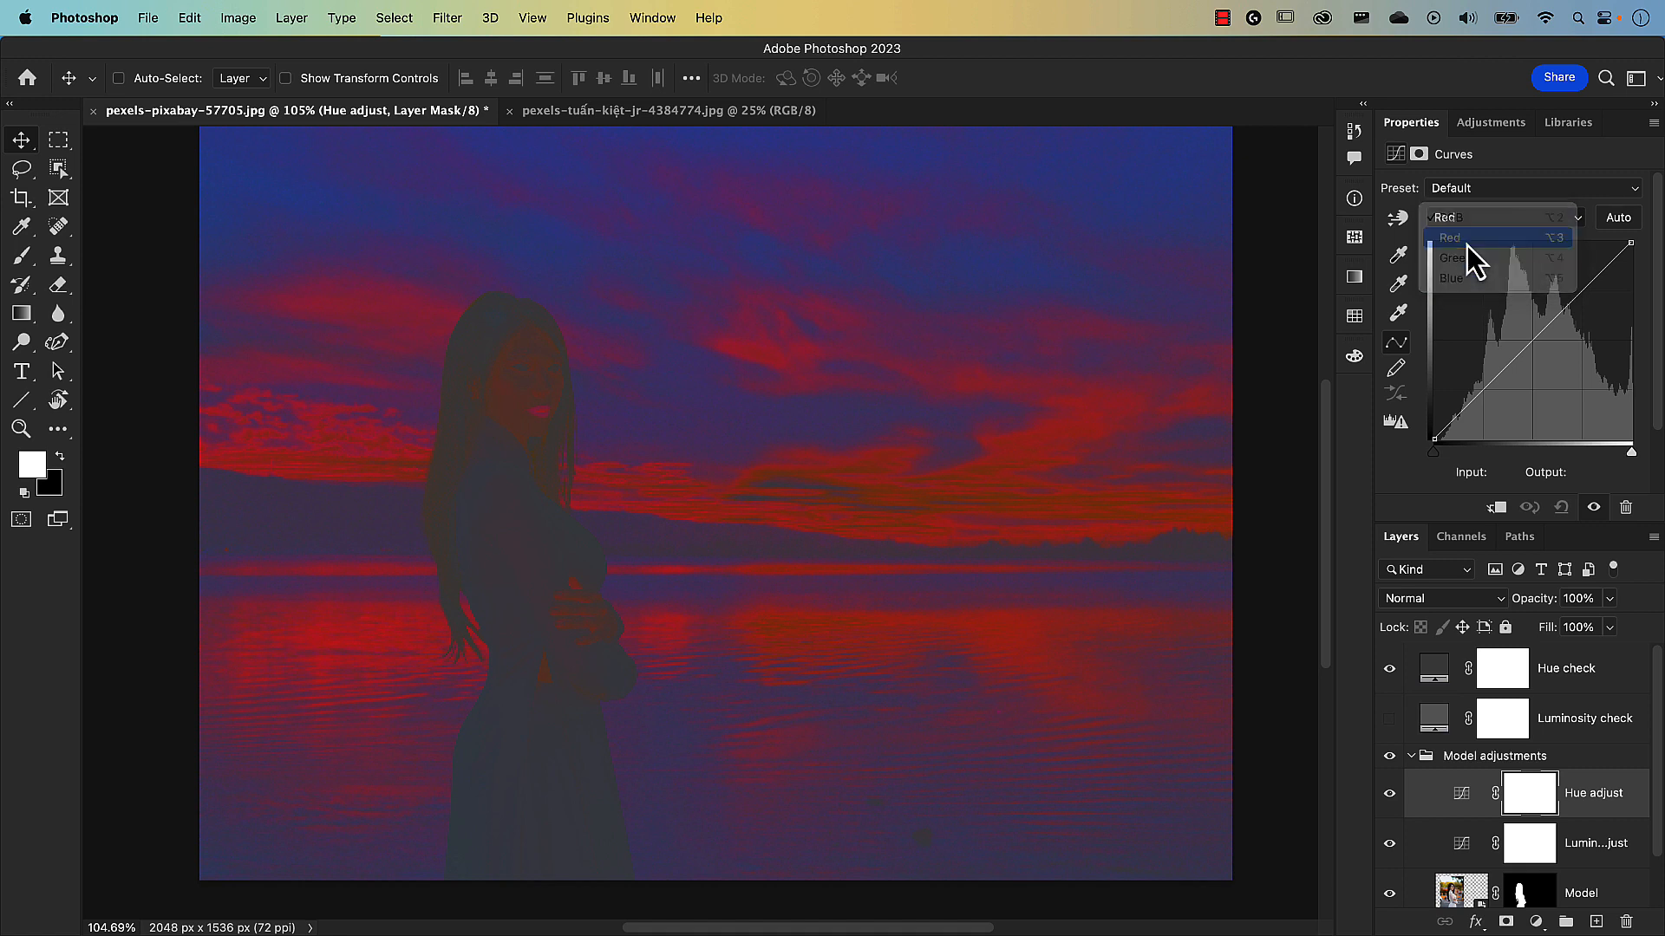
click(1399, 220)
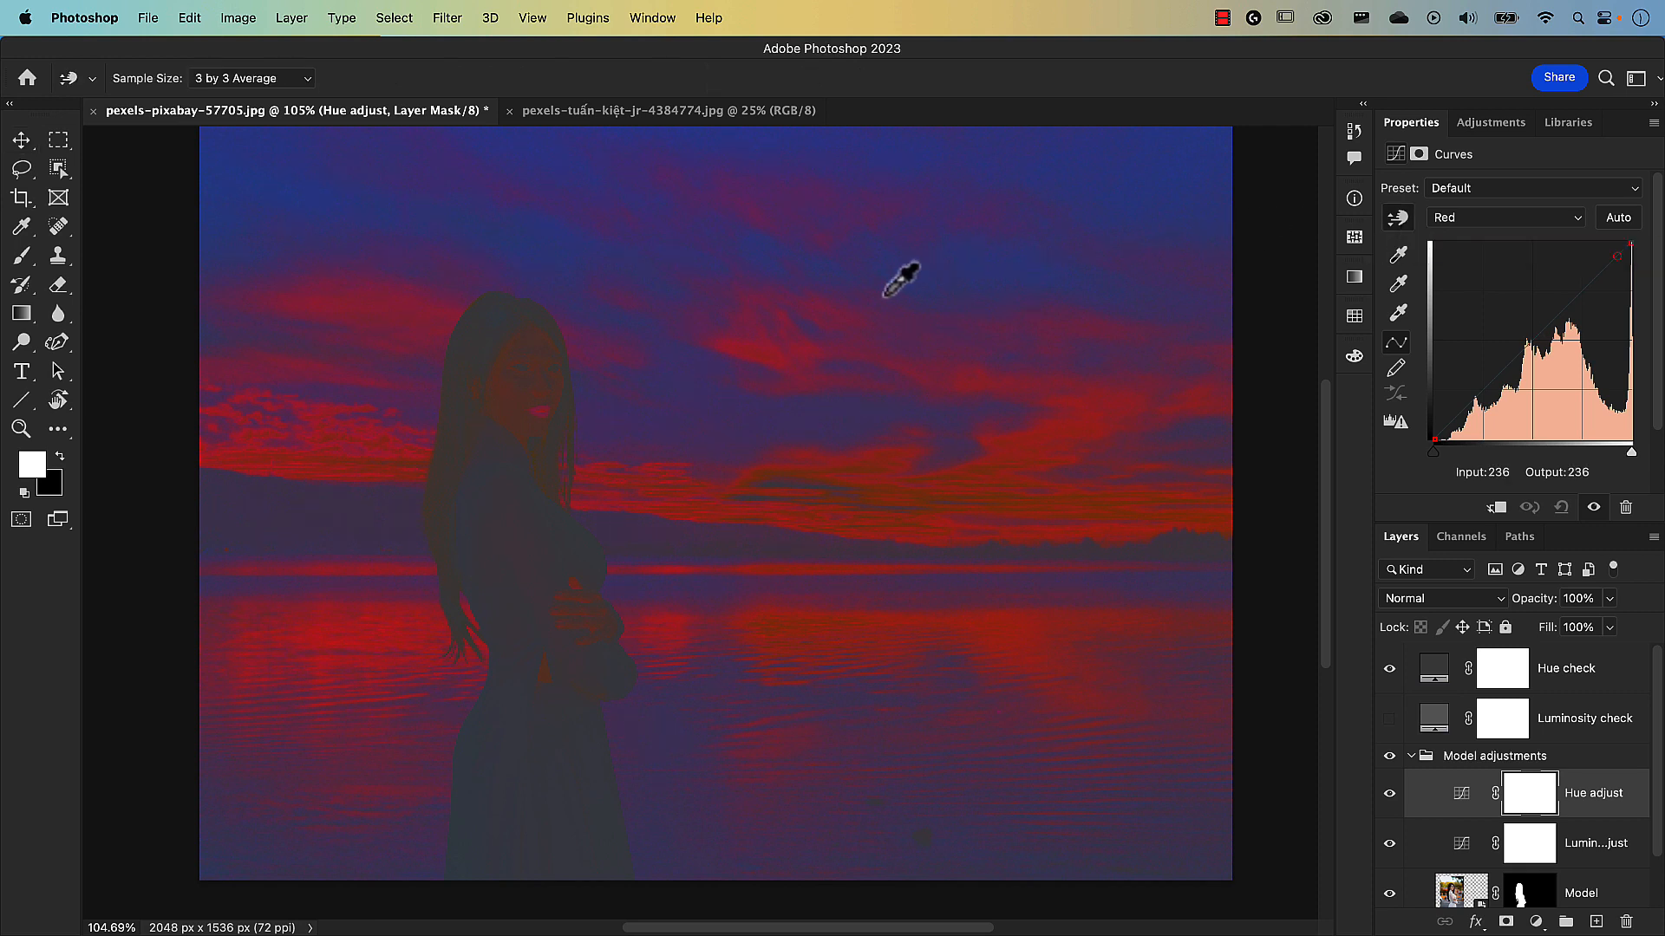
click(522, 384)
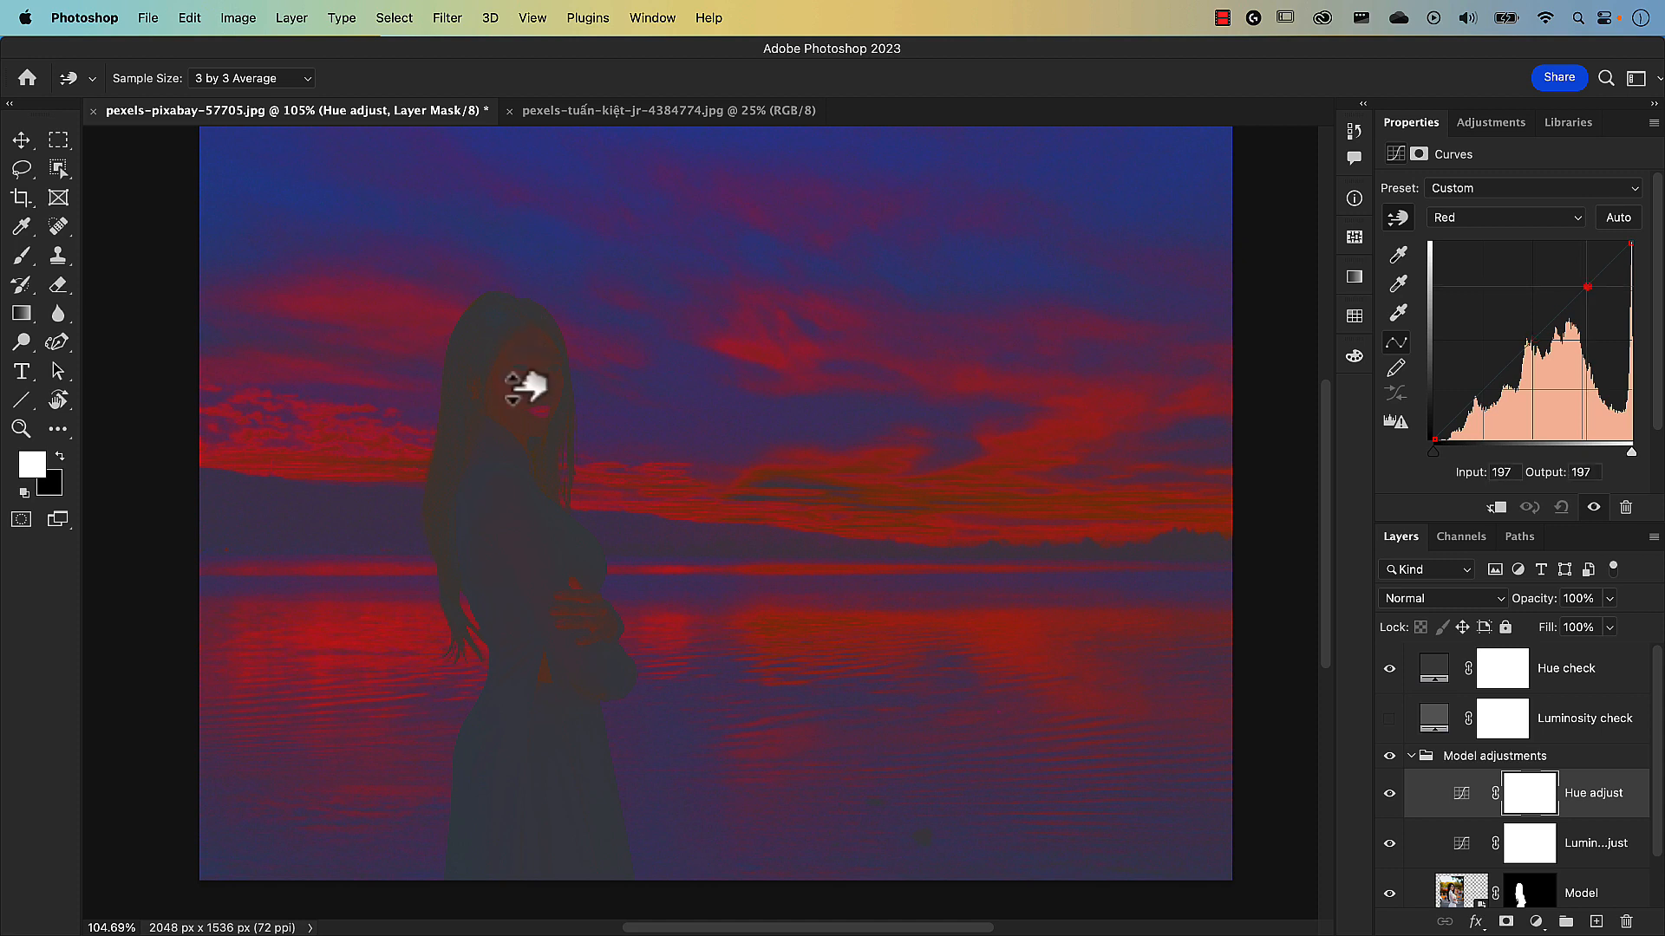
drag(523, 384, 548, 361)
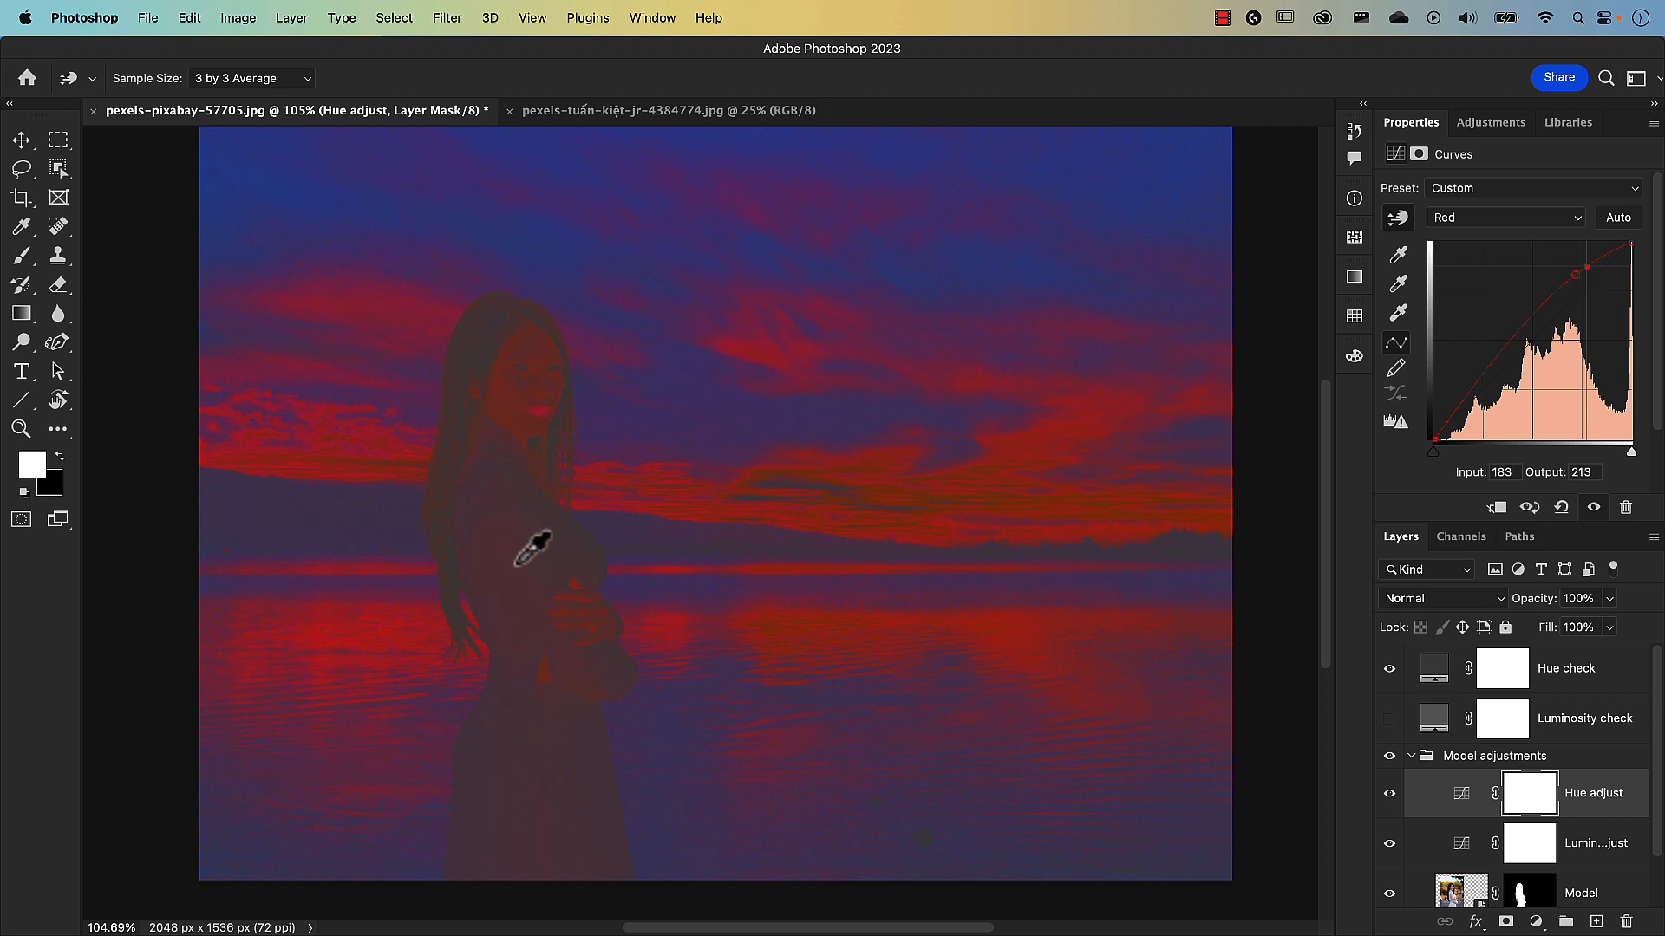
Reshape the Hue adjust layer's Red curve with on-image adjustment on the model's sleeve and hair, bringing the hair point to input 65, output 115.
mouse_move(516, 590)
mouse_down()
mouse_move(529, 582)
mouse_move(529, 623)
mouse_move(529, 545)
mouse_move(529, 612)
mouse_up()
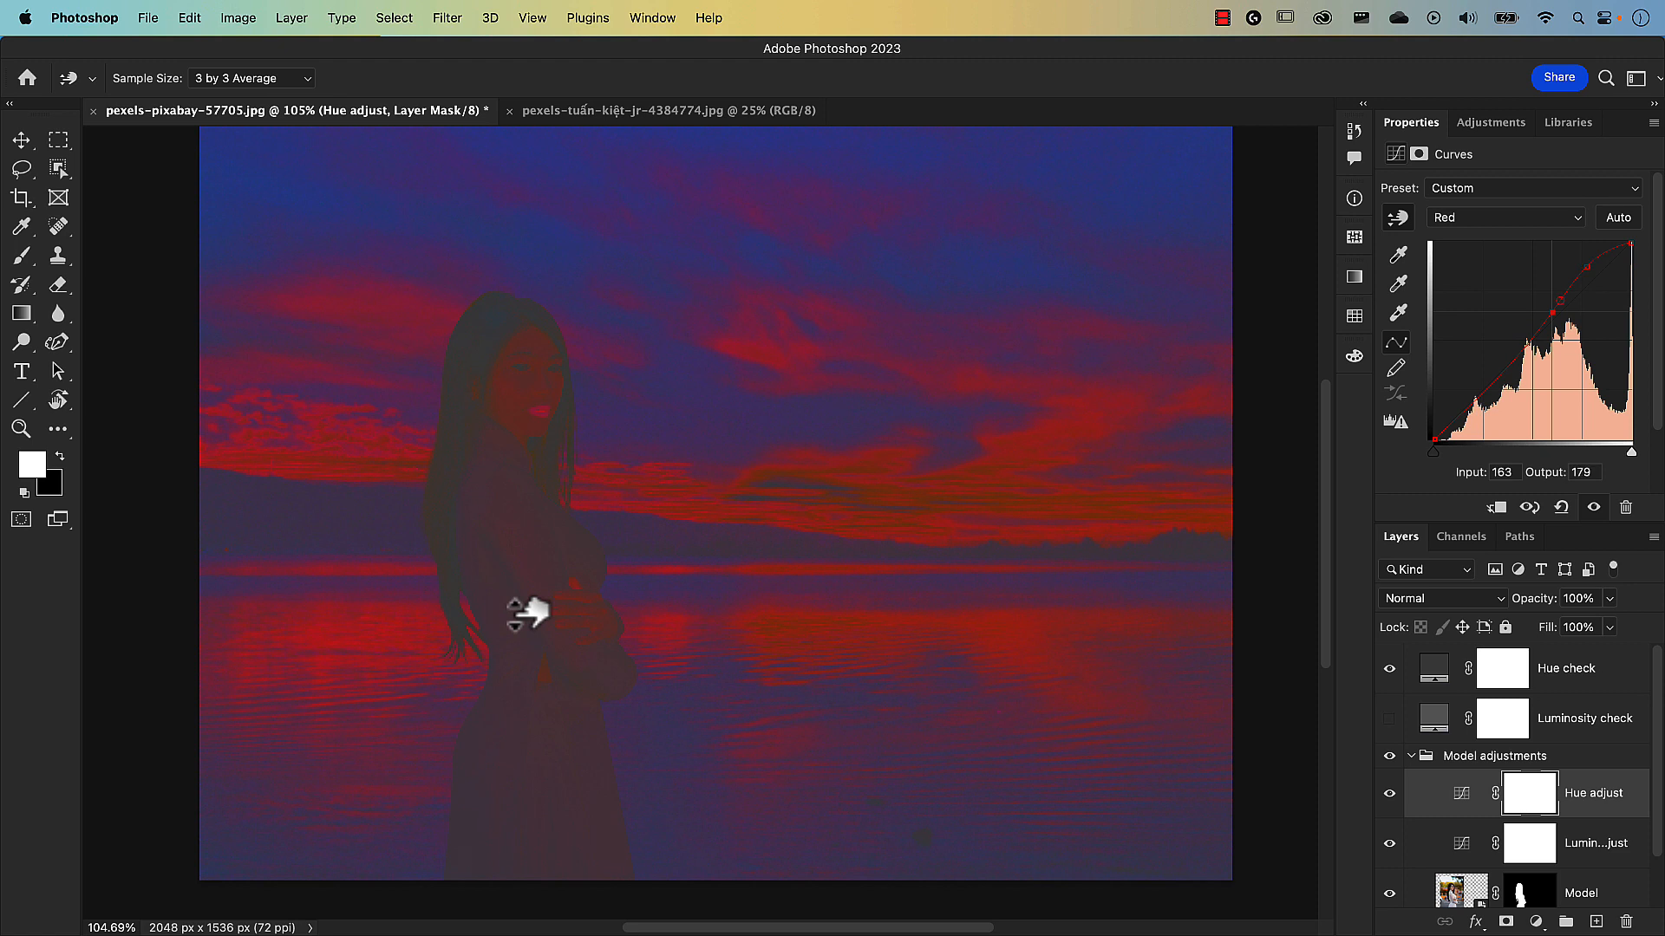
drag(529, 613, 520, 567)
click(454, 435)
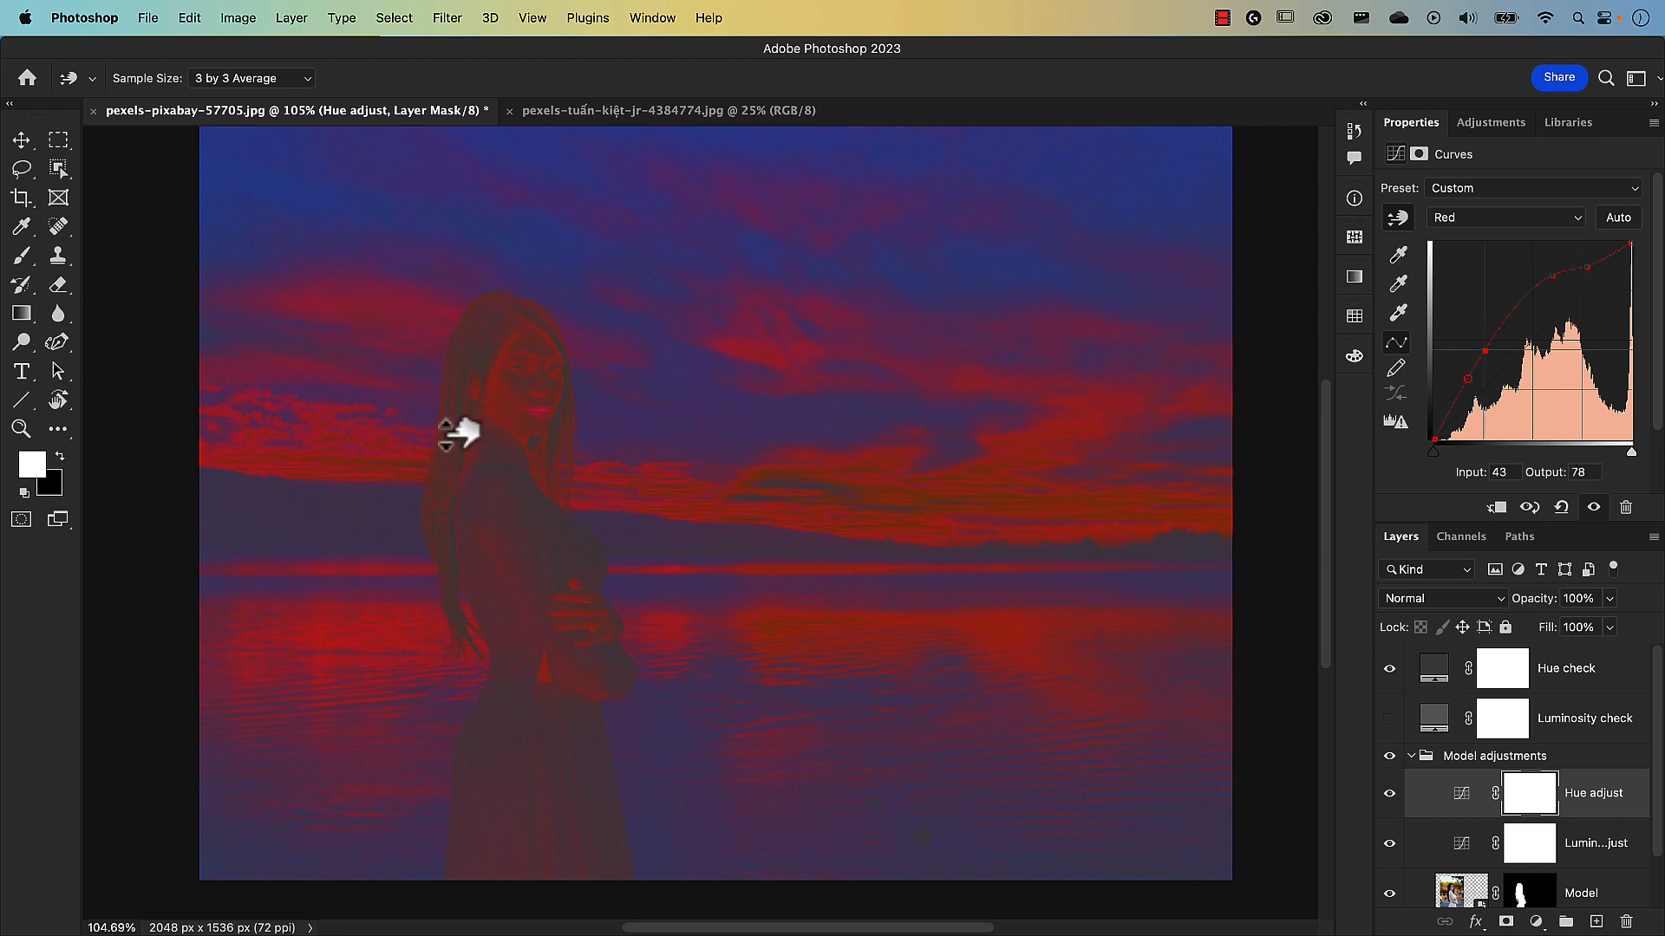
drag(454, 434, 448, 432)
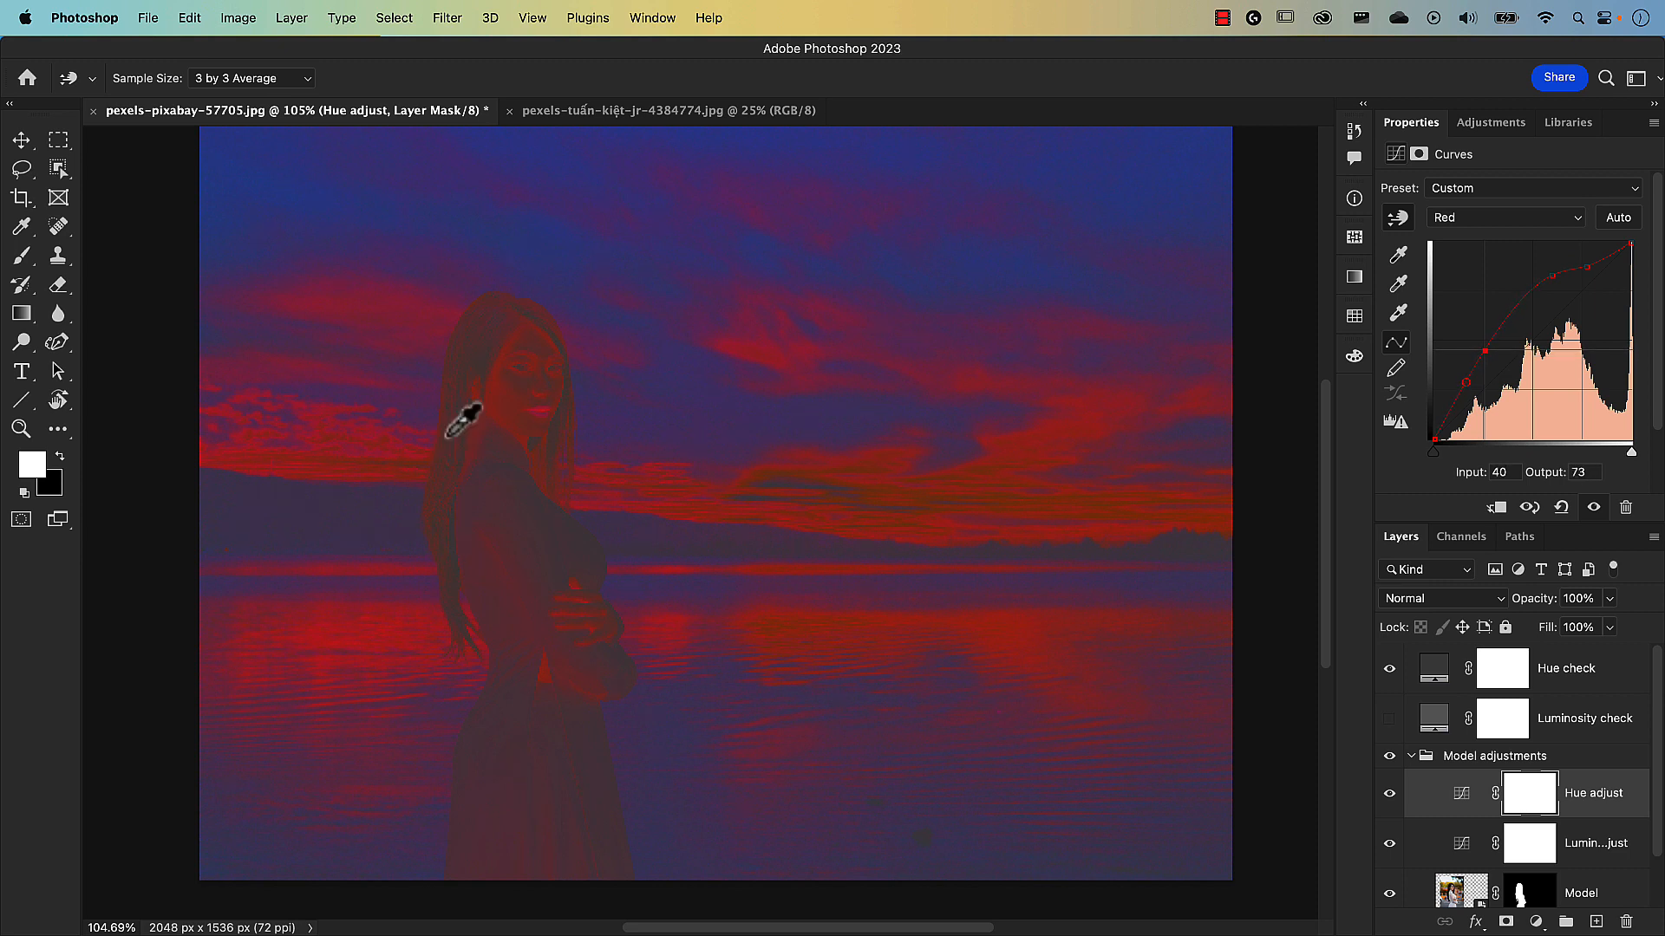
Raise the Hue adjust layer's Green curve at the model's face and hair tones, and lower it at the sleeve tones.
click(1479, 224)
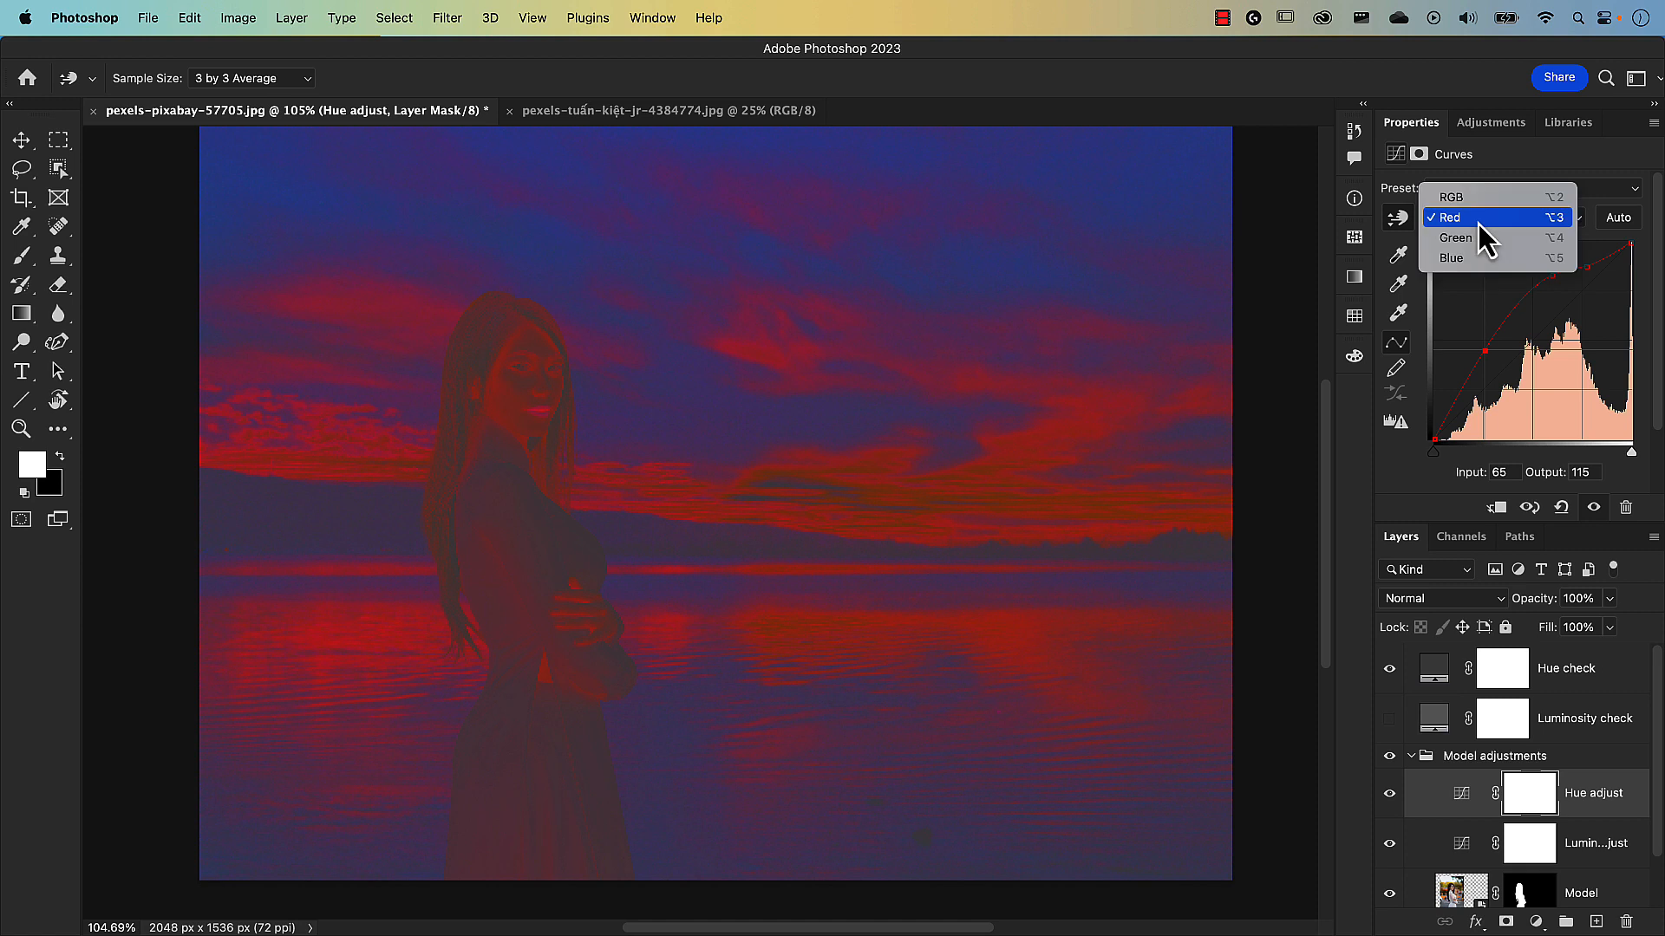
click(1476, 246)
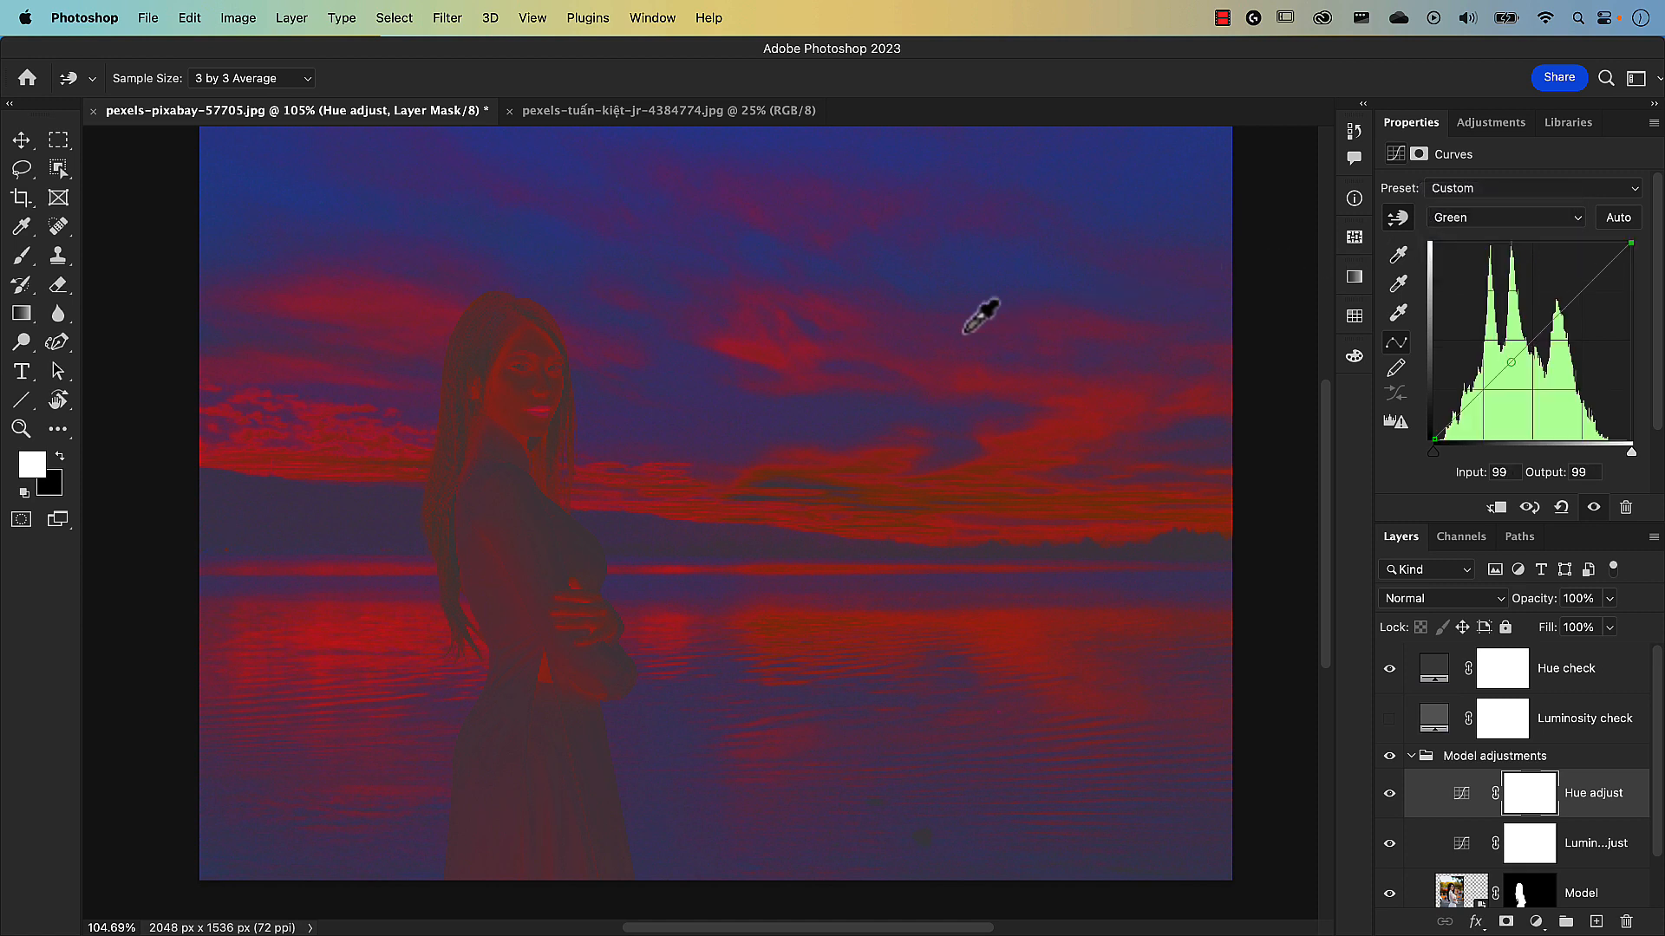
mouse_move(518, 405)
mouse_down()
mouse_move(535, 312)
mouse_move(535, 384)
mouse_up()
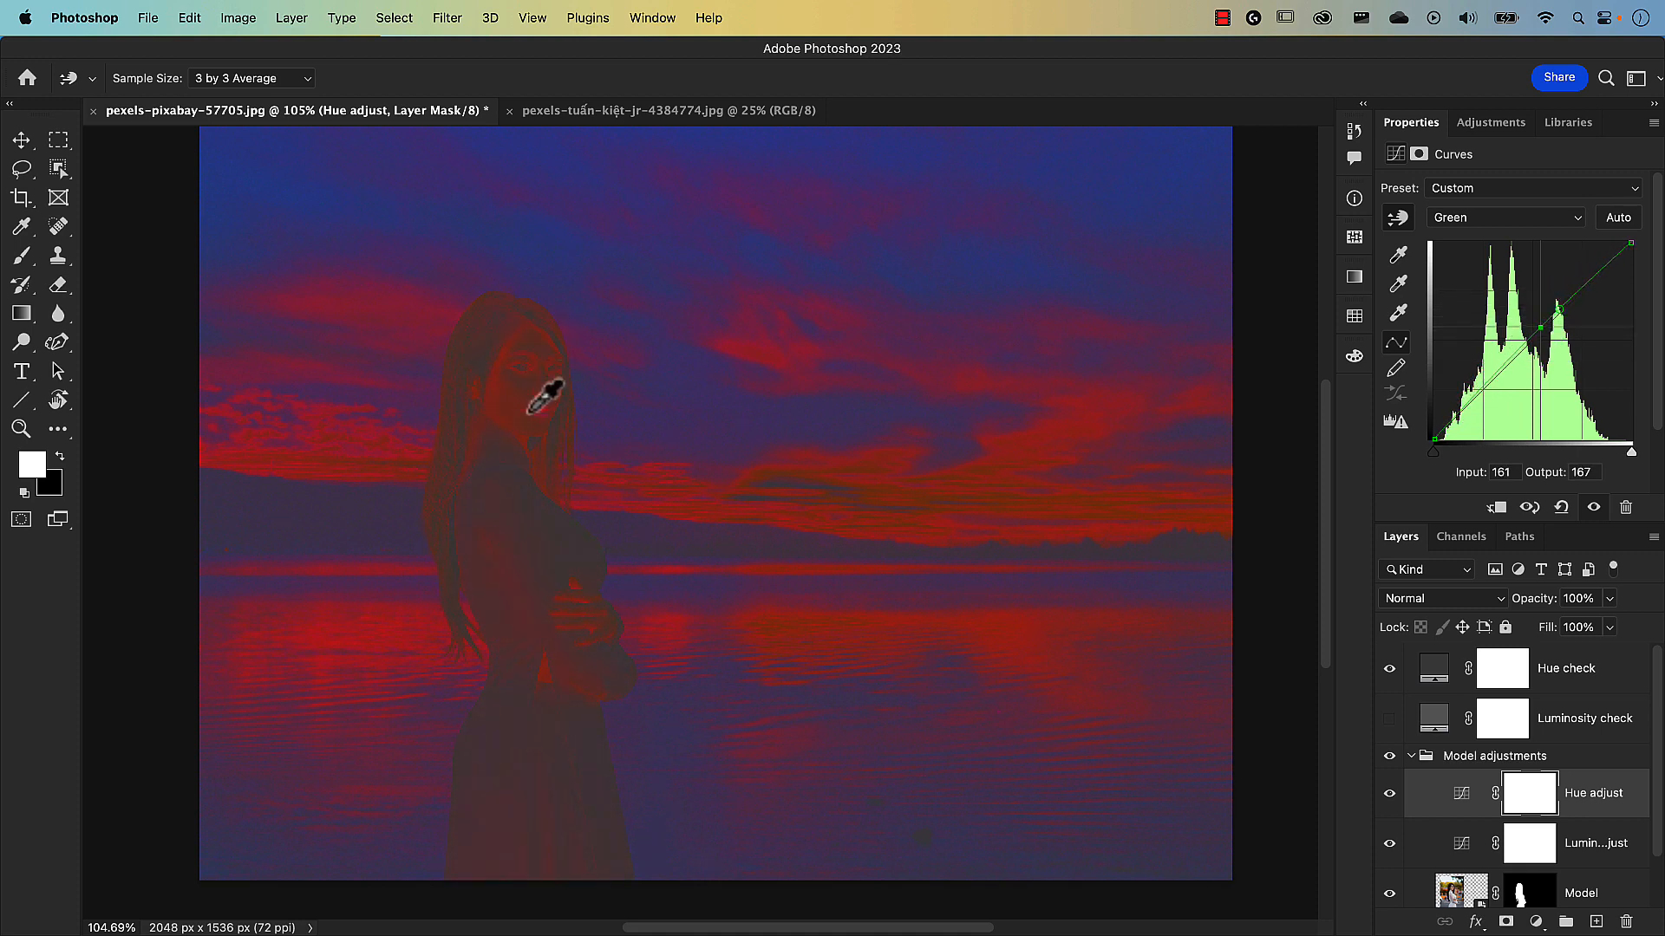
drag(523, 561, 518, 608)
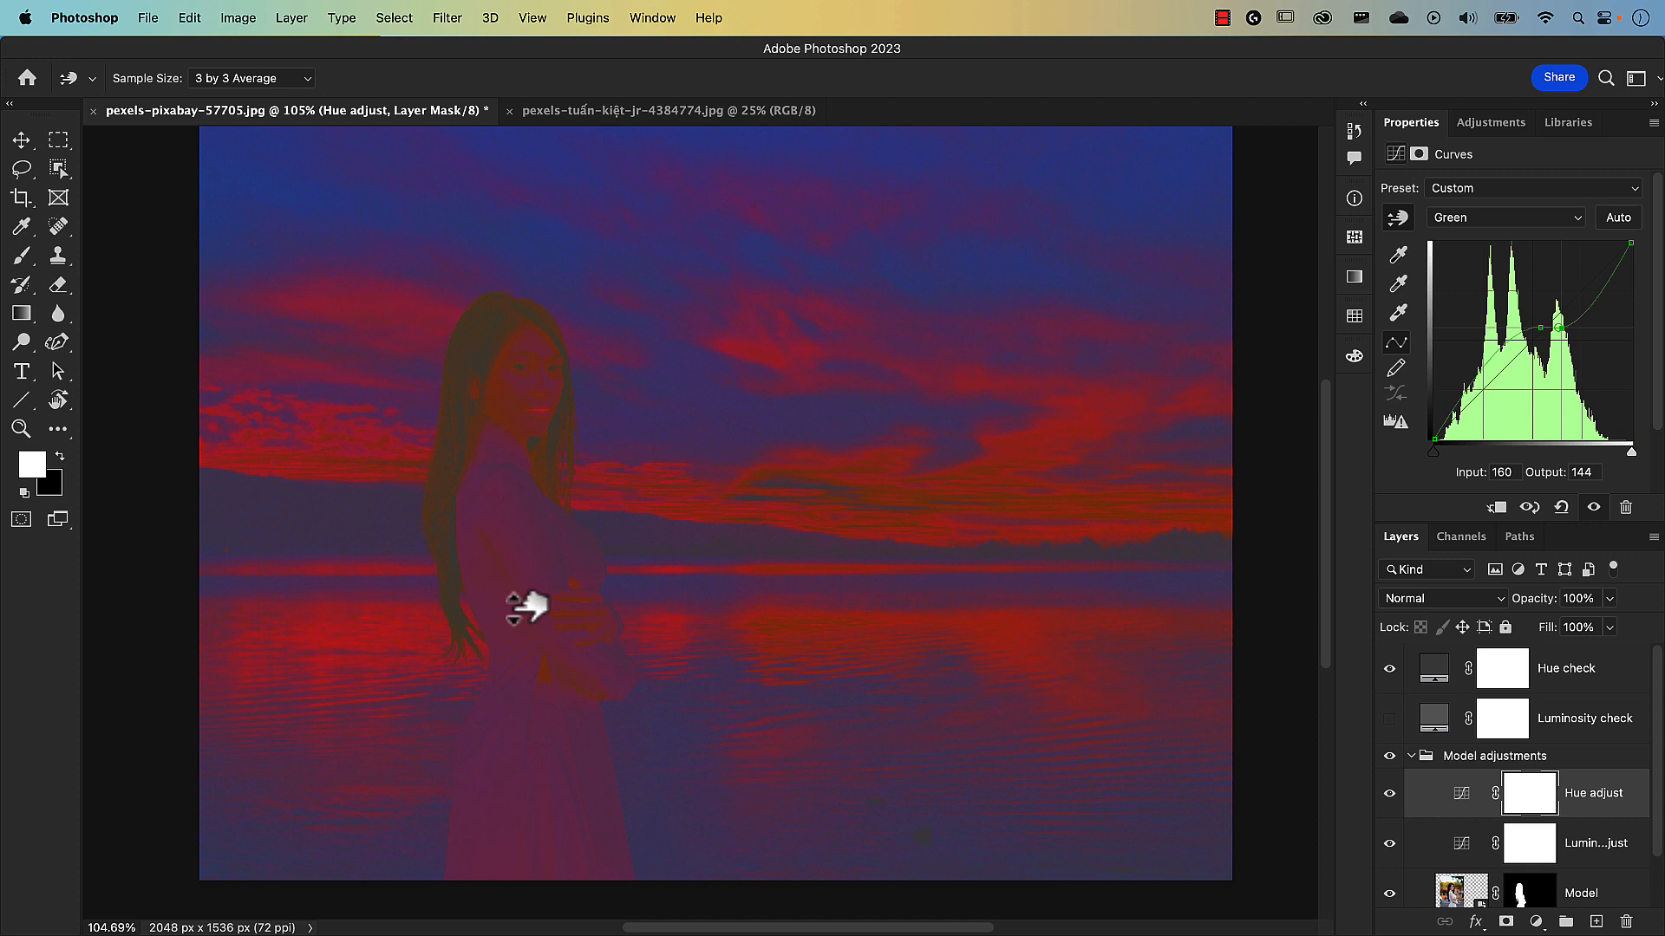
drag(529, 607, 525, 593)
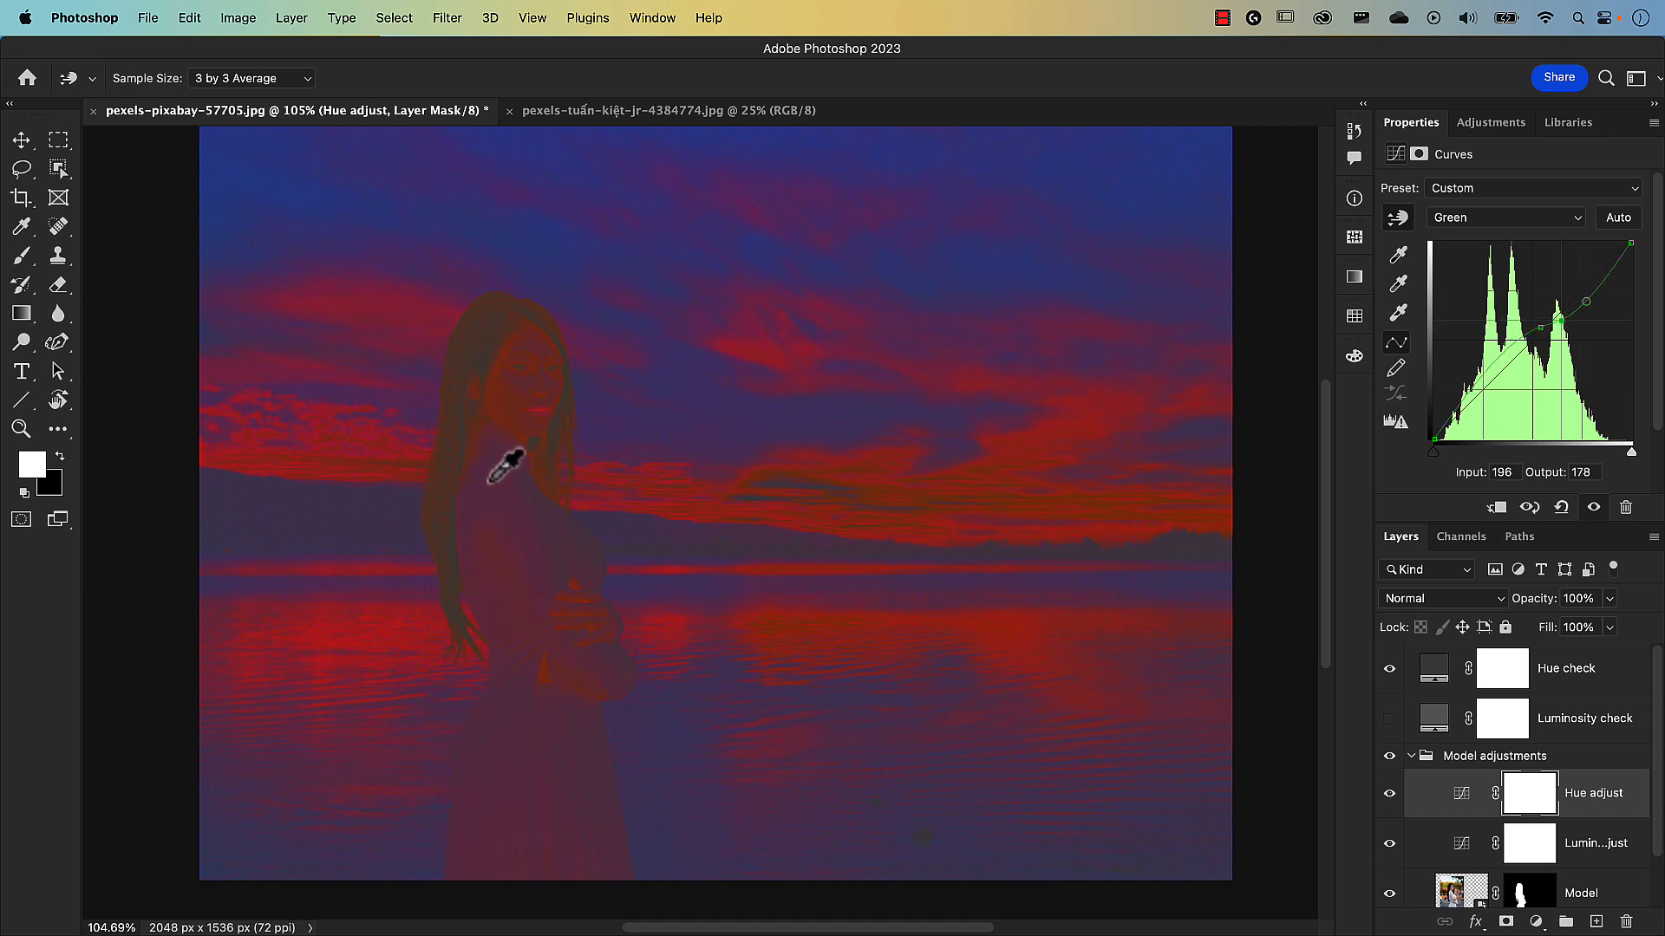
mouse_move(476, 335)
mouse_down()
mouse_move(482, 310)
mouse_move(476, 376)
mouse_move(476, 335)
mouse_up()
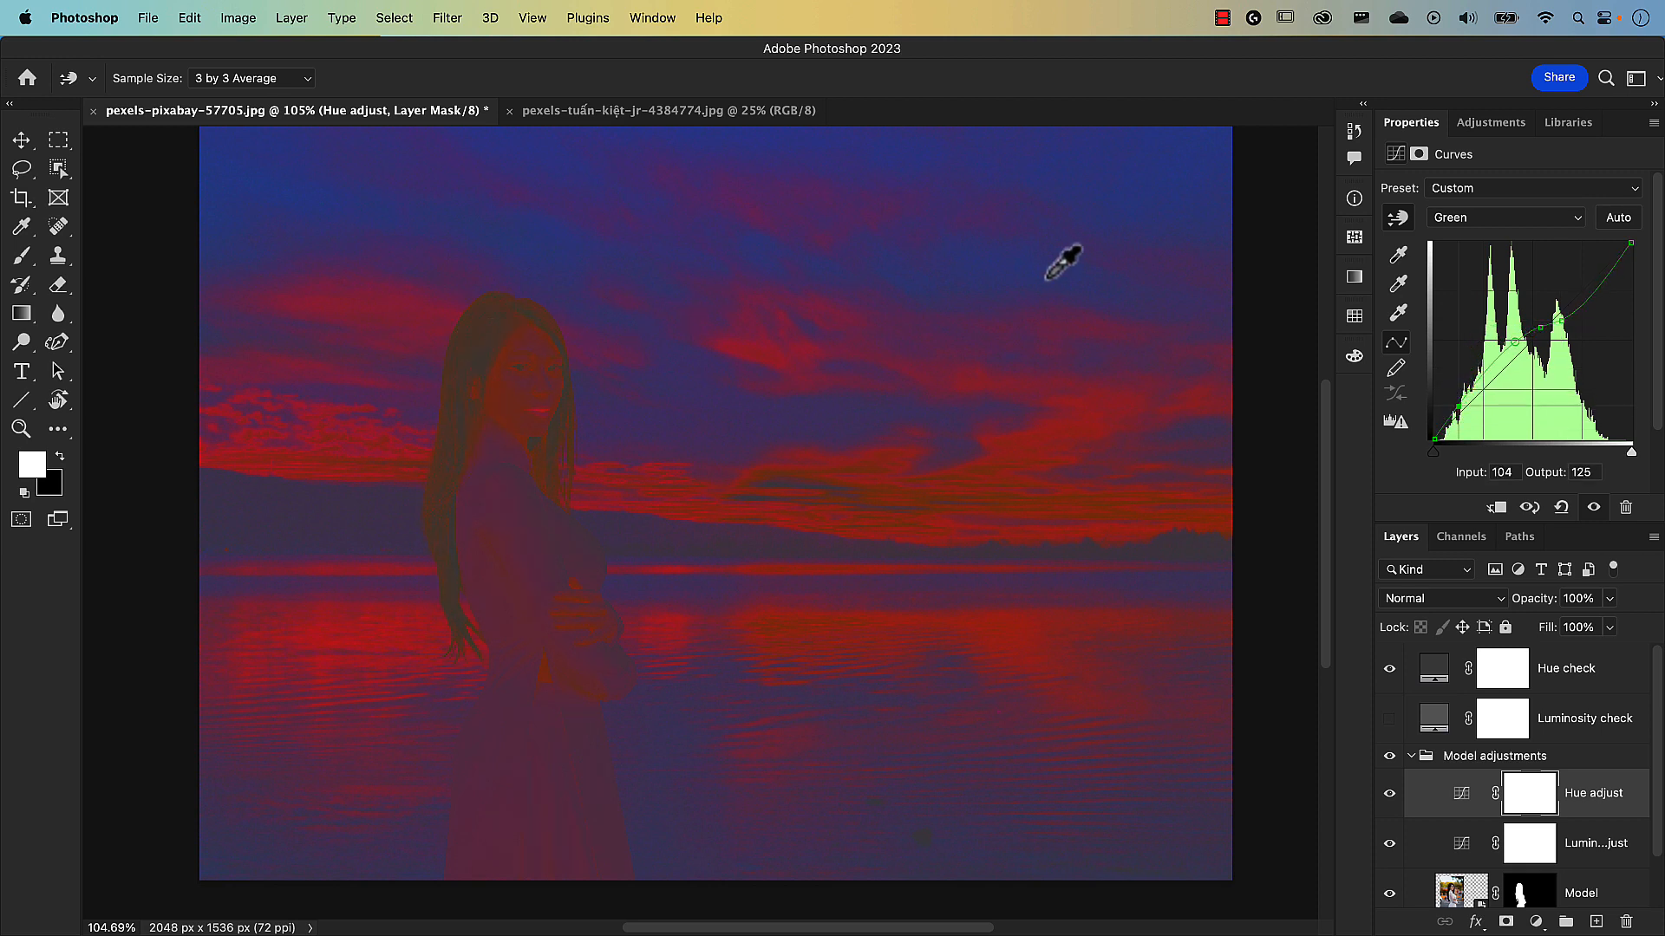
Adjust the Blue curve by sampling the model's face, sleeve and hair, raising the hair tones at input 23 to output 31.
click(1457, 222)
click(1454, 237)
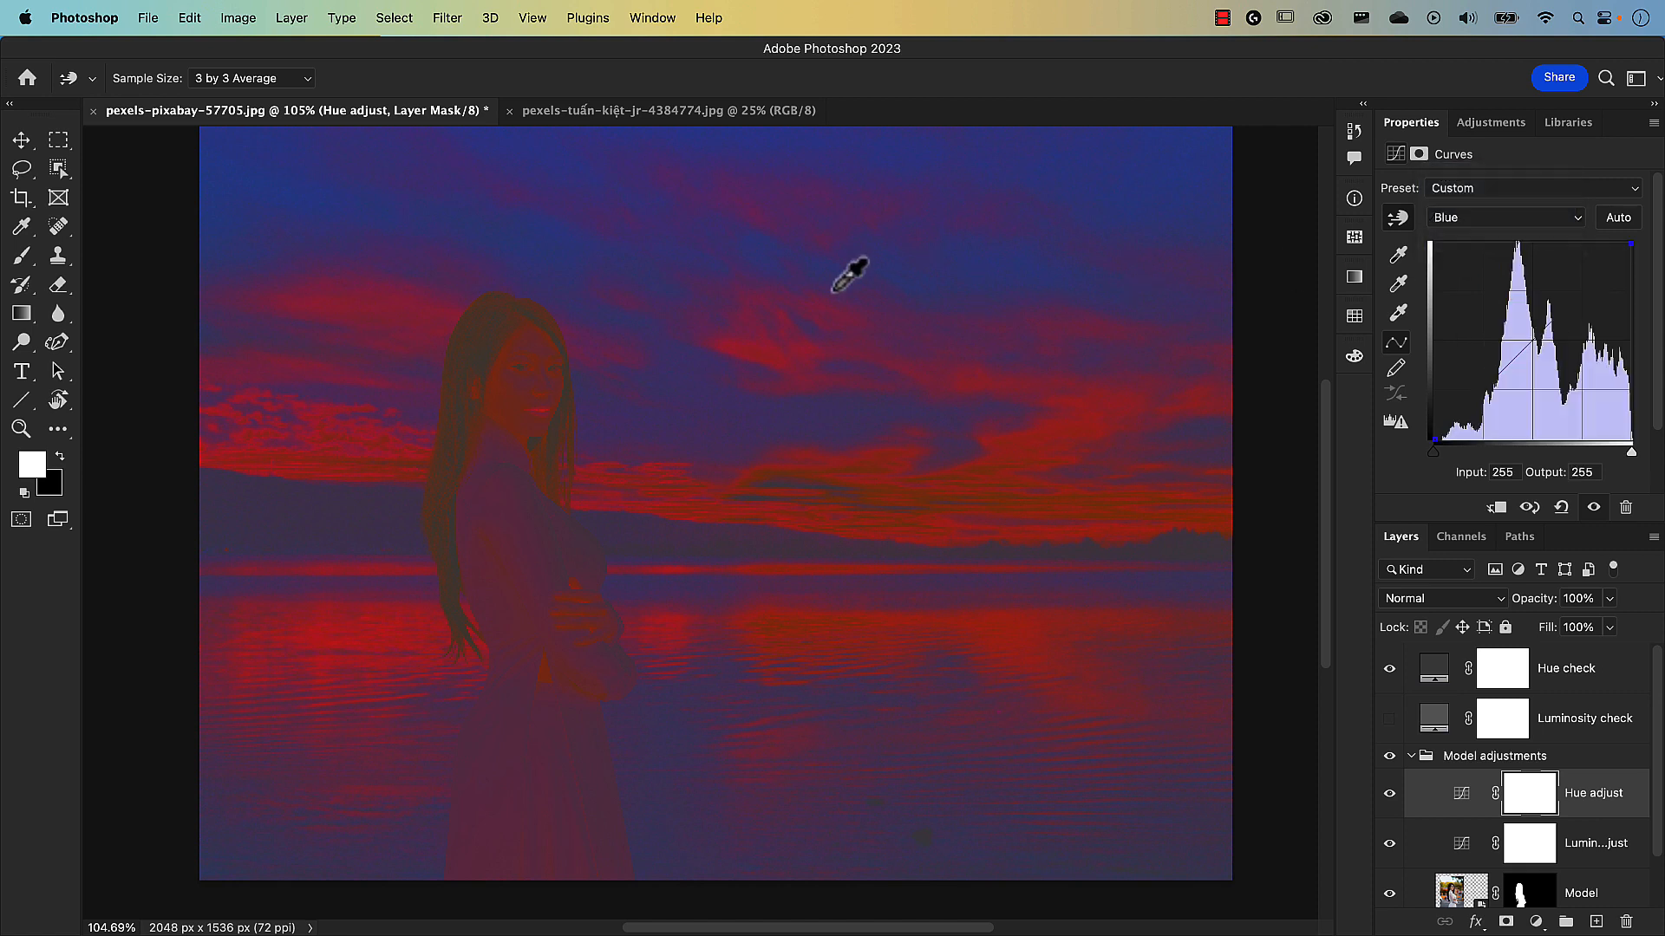
mouse_move(530, 392)
mouse_down()
mouse_move(541, 297)
mouse_move(539, 480)
mouse_move(539, 391)
mouse_up()
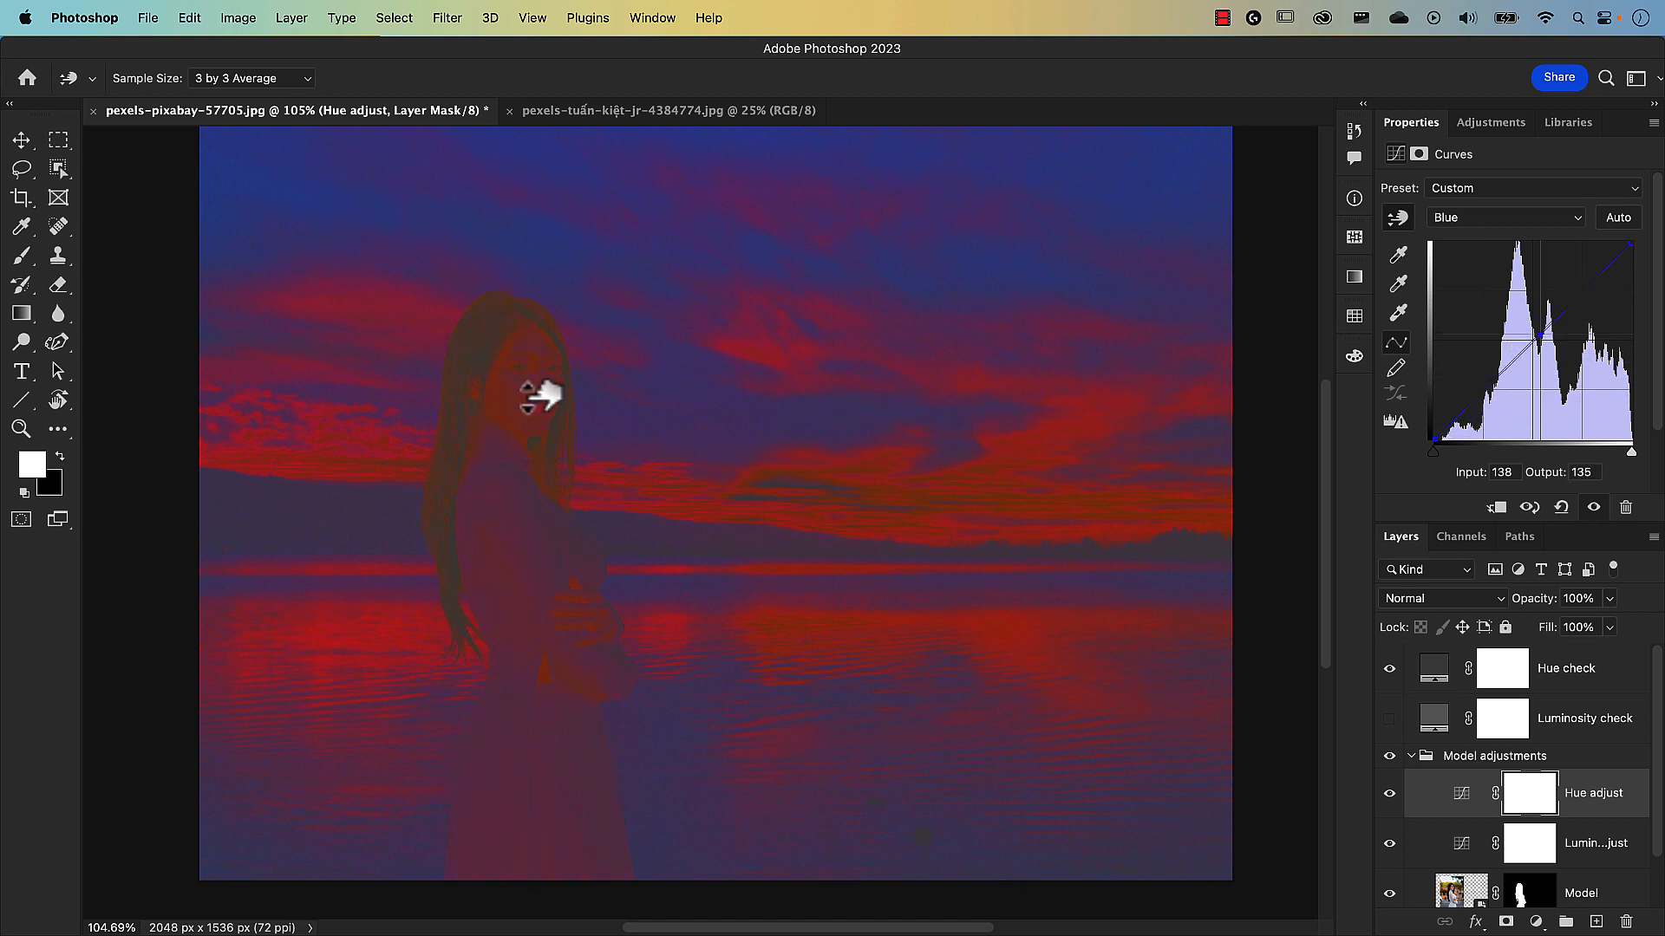
drag(532, 606, 542, 618)
drag(476, 363, 482, 335)
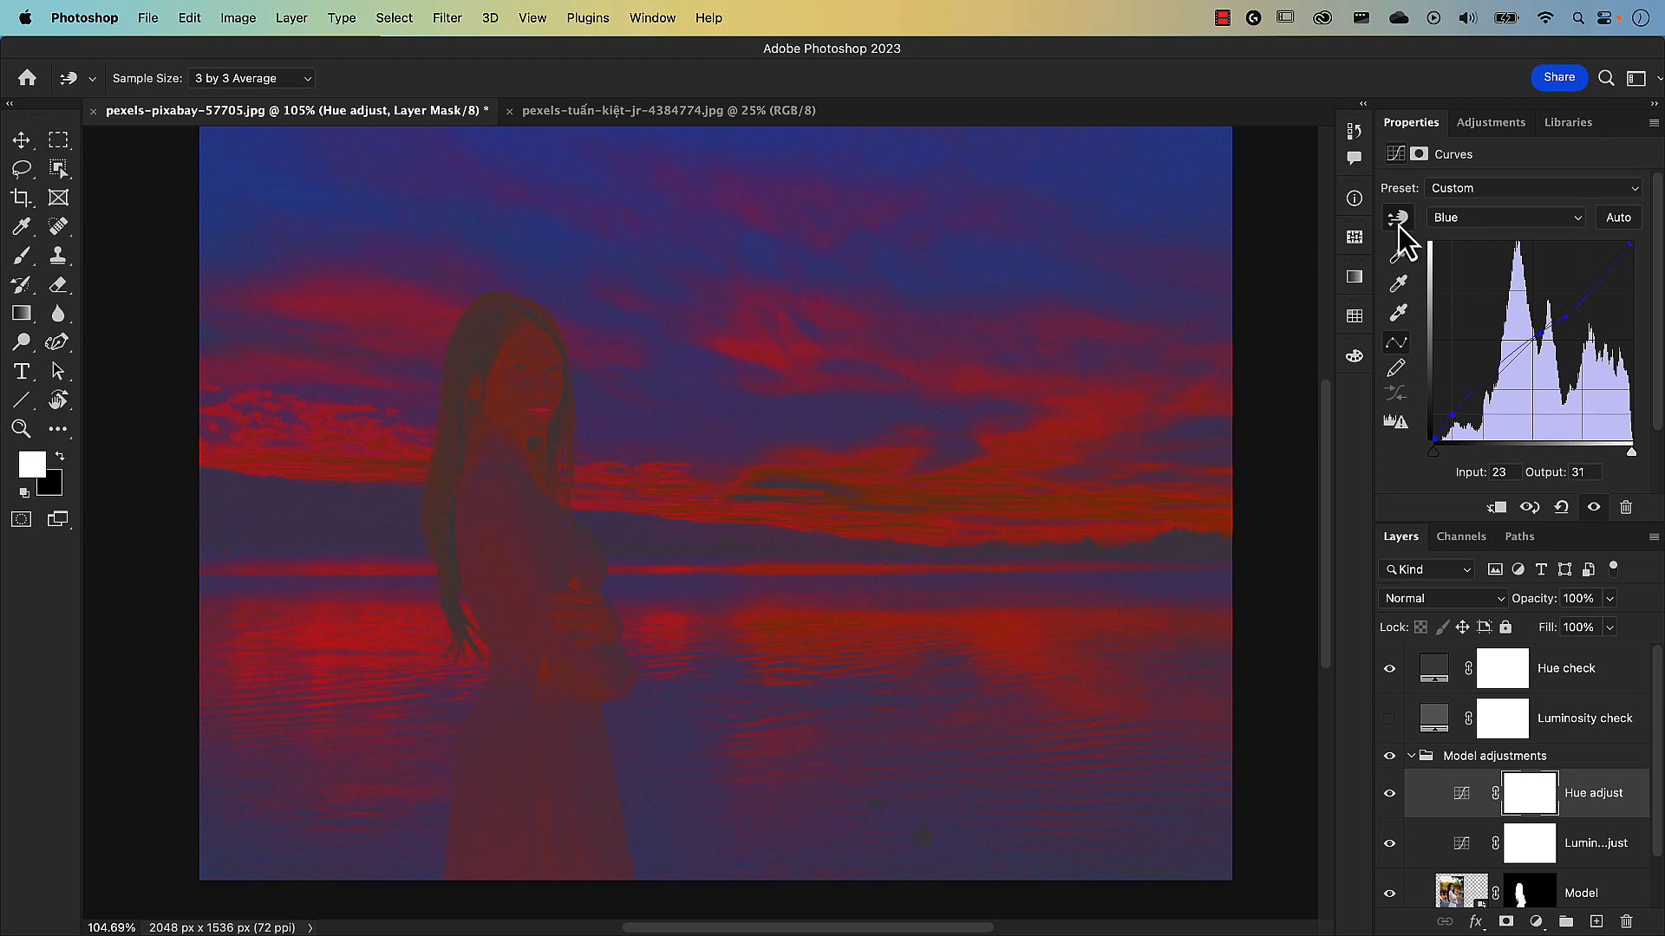
Lower the Green curve at the model's hair tones to output 59 at input 53.
click(1456, 222)
click(1457, 197)
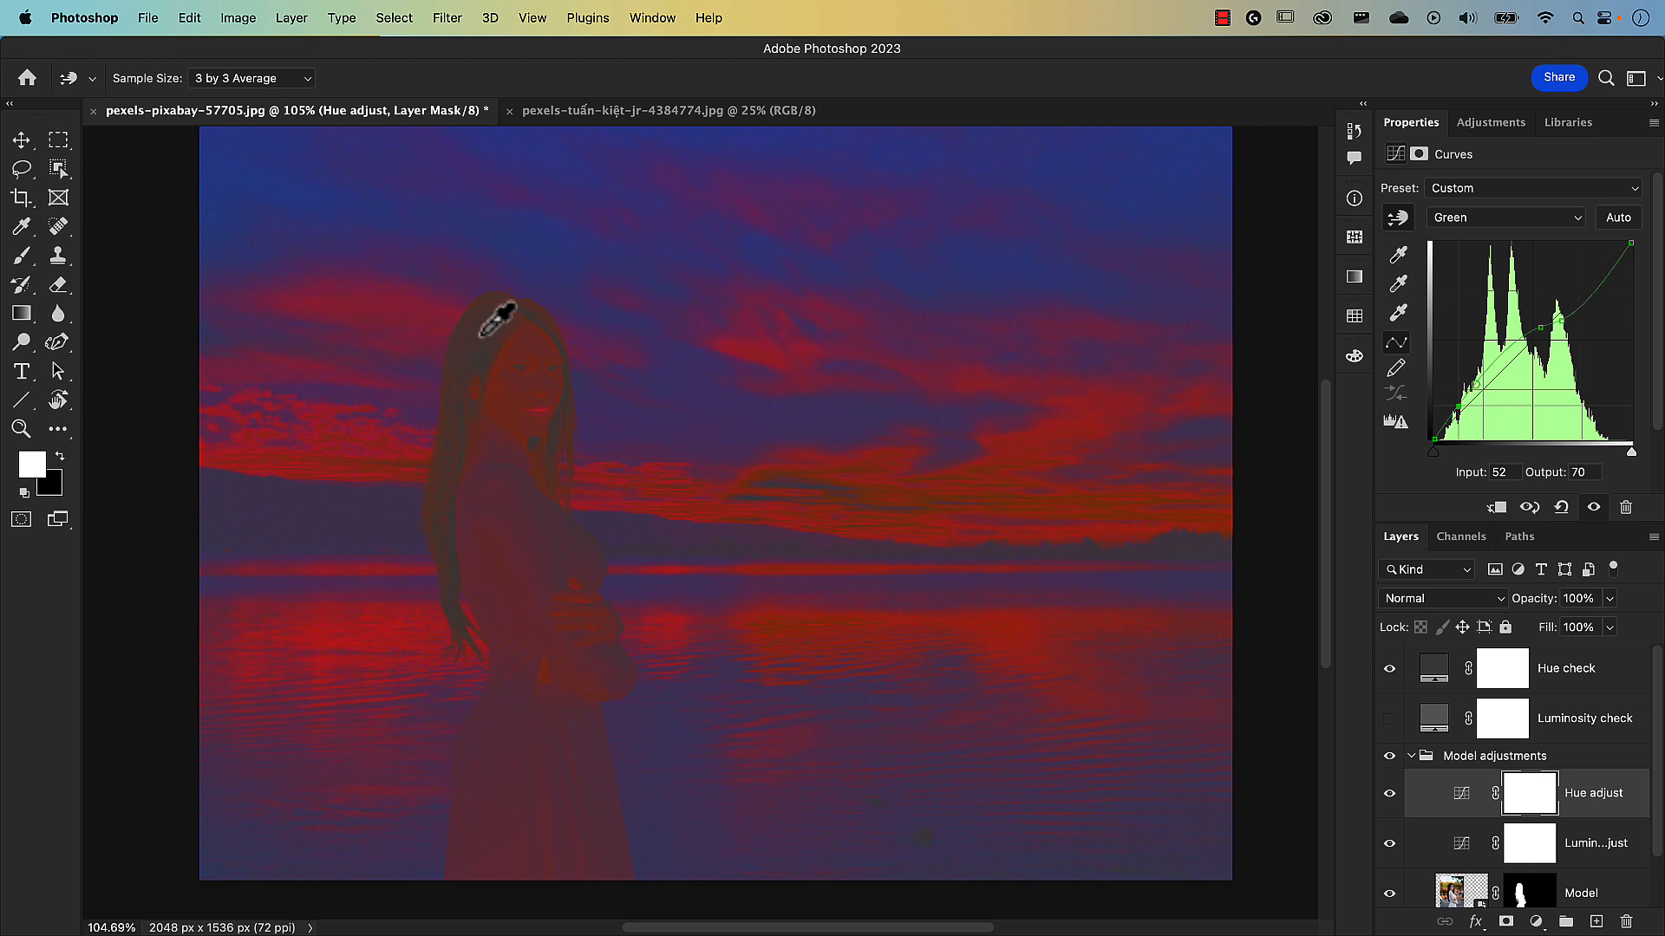
drag(487, 327, 496, 344)
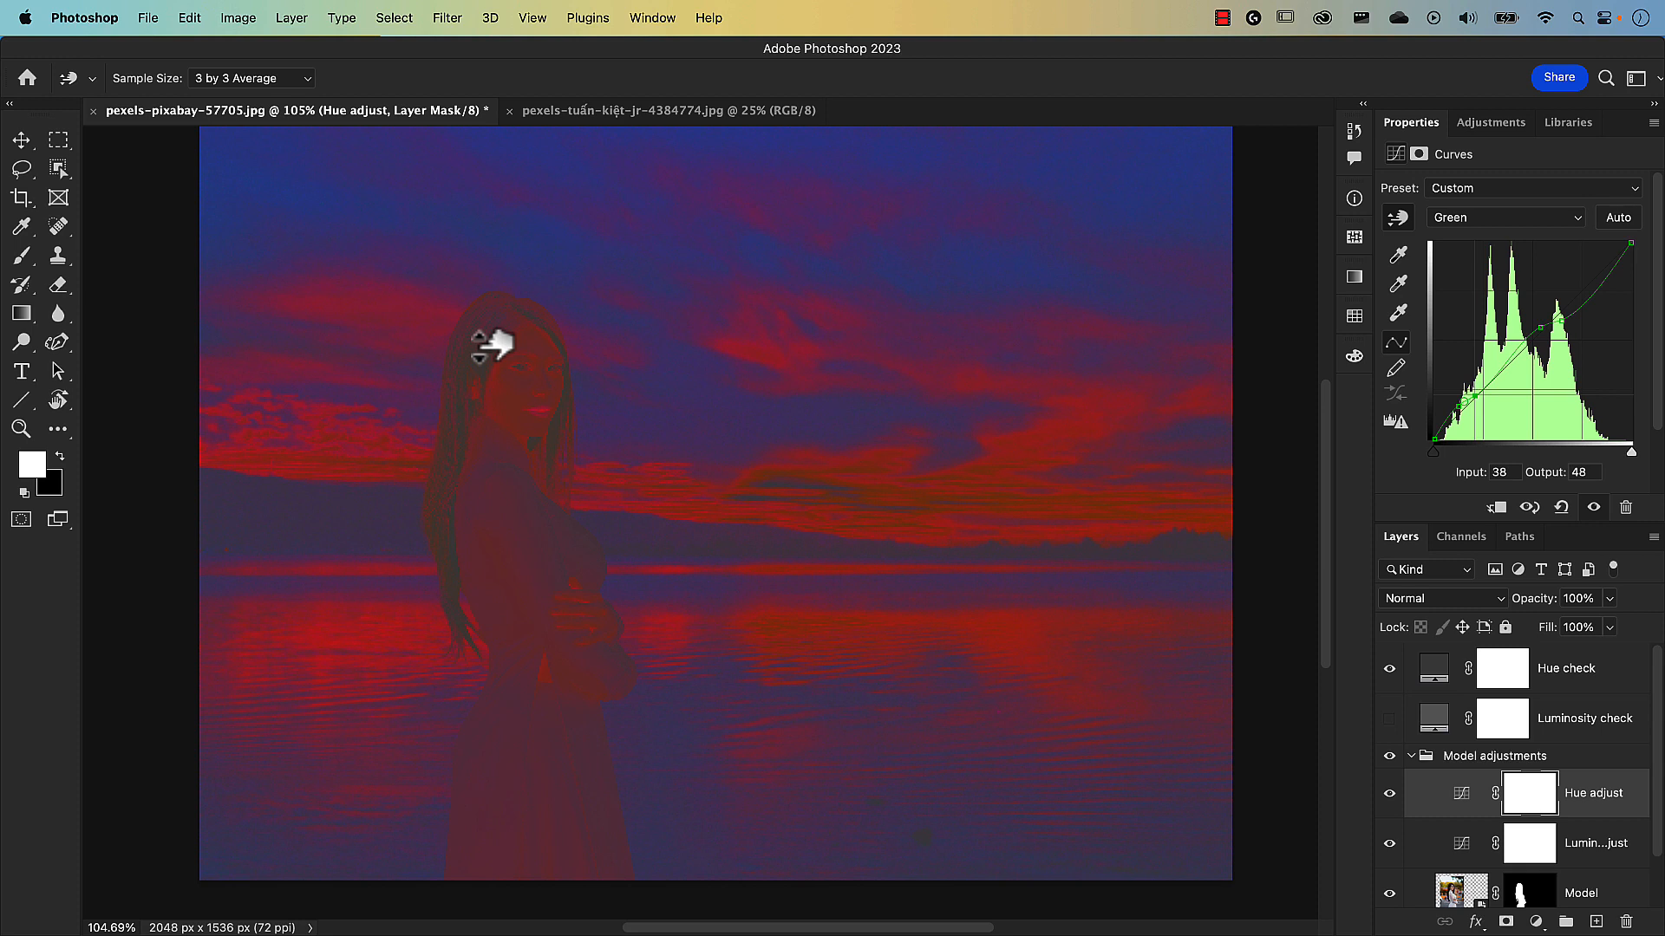
drag(496, 344, 496, 345)
Fine-tune the Red curve at the model's sleeve tones to input 185, output 222.
click(1473, 218)
click(1456, 197)
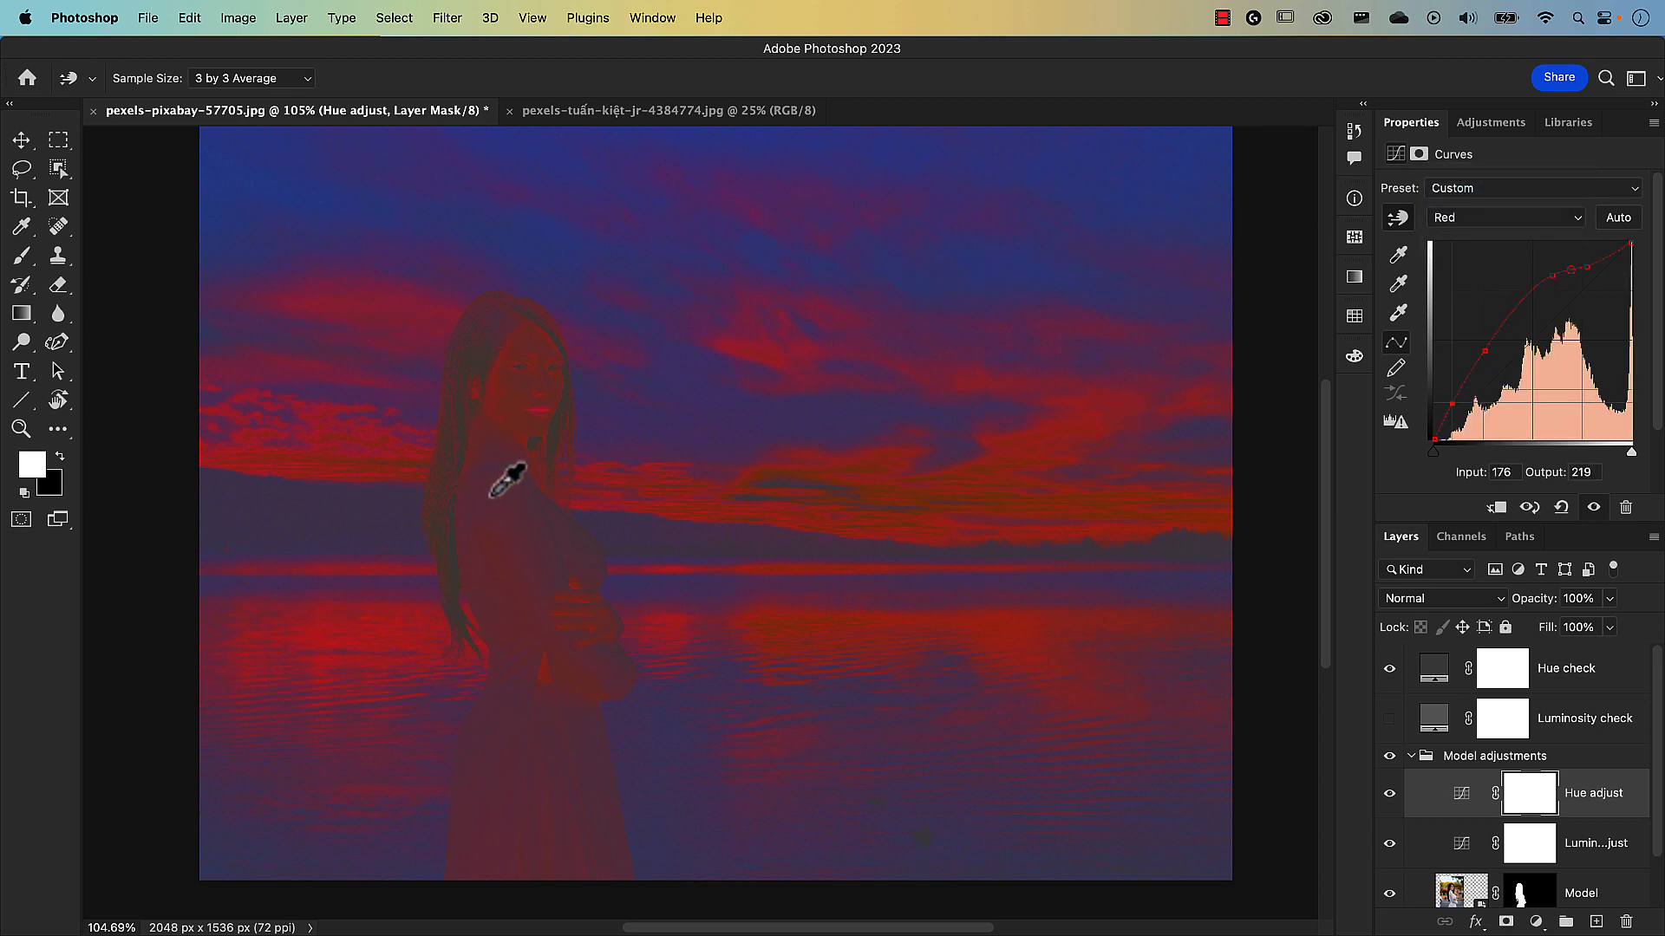
click(520, 548)
drag(520, 548, 521, 551)
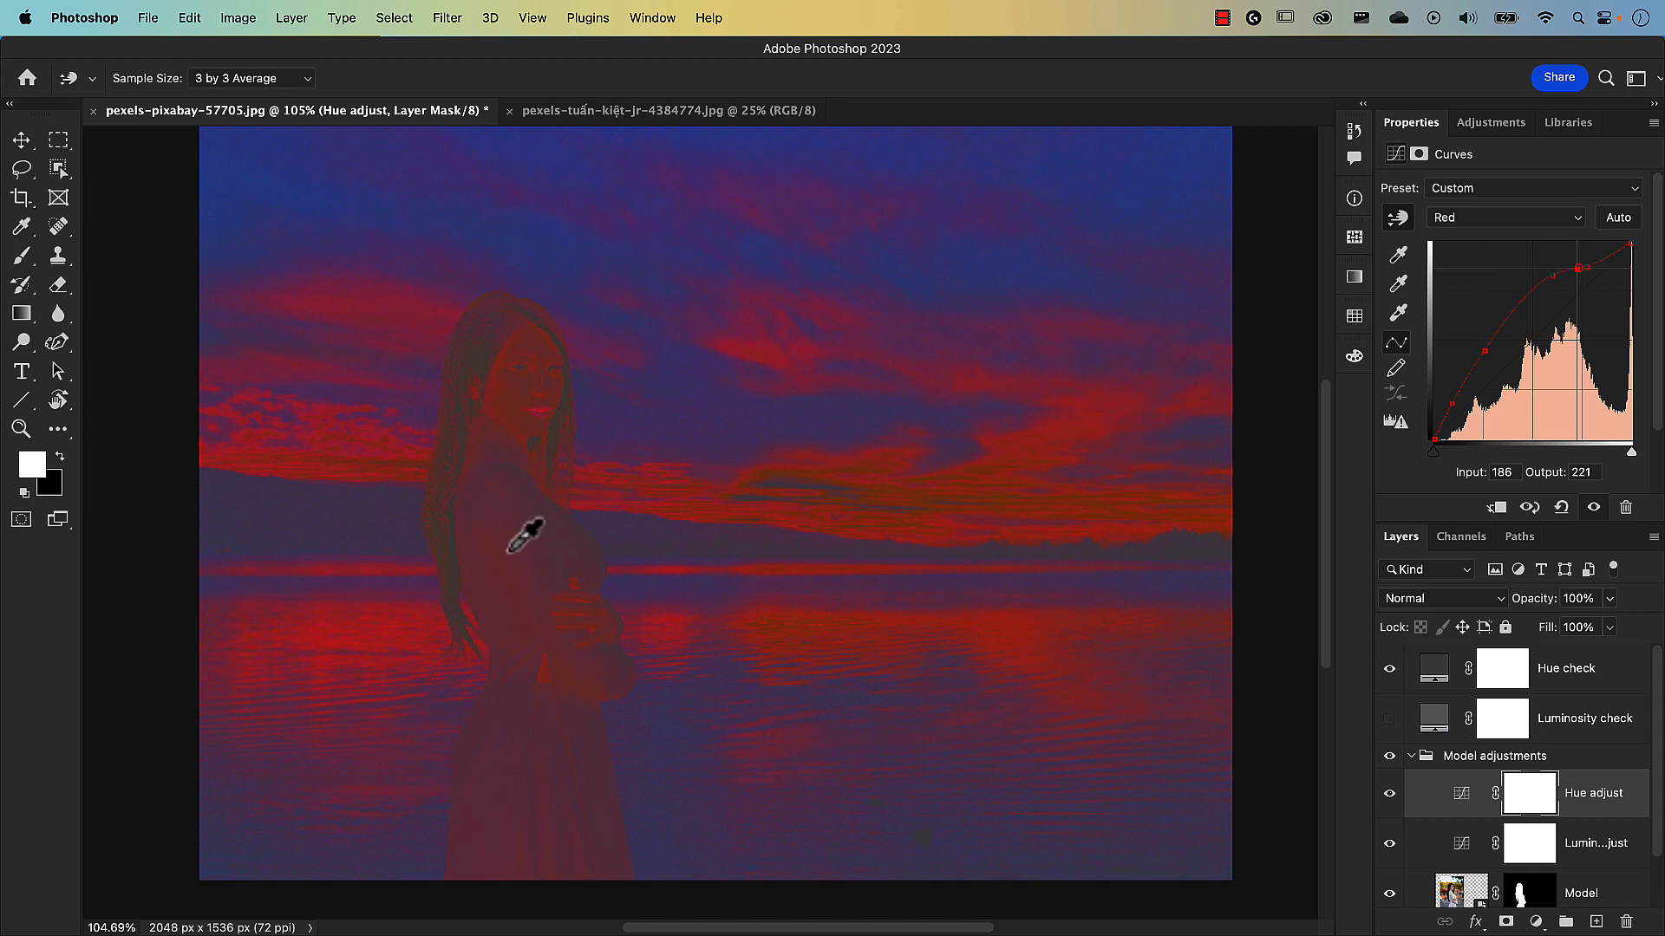
click(1500, 219)
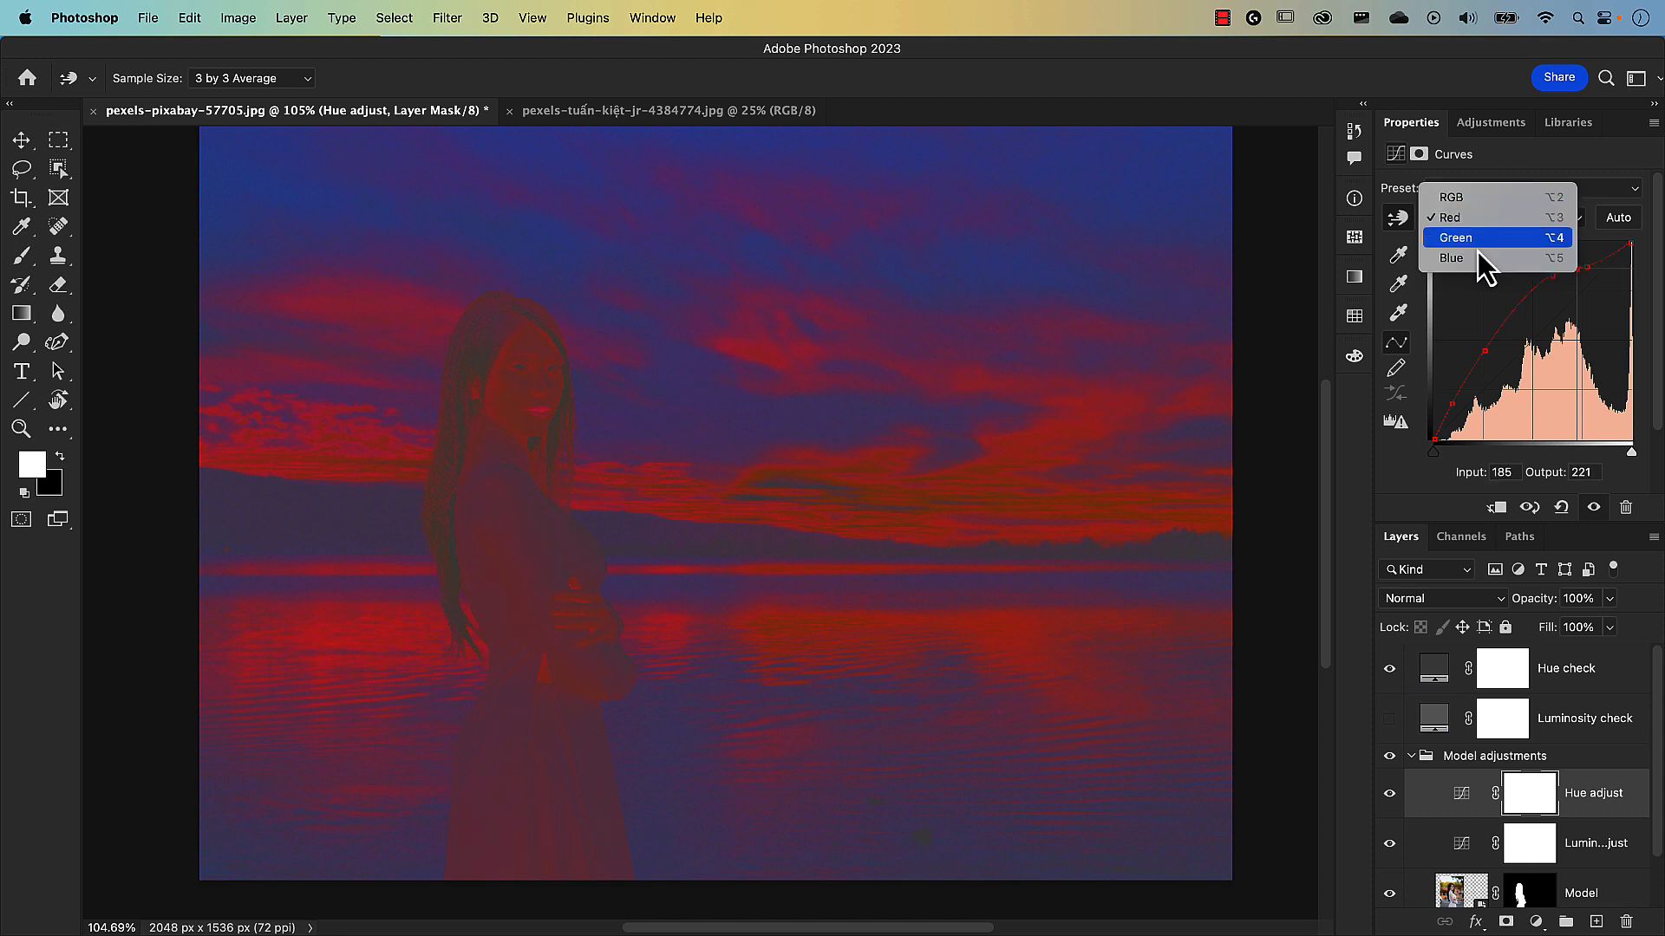
key(Escape)
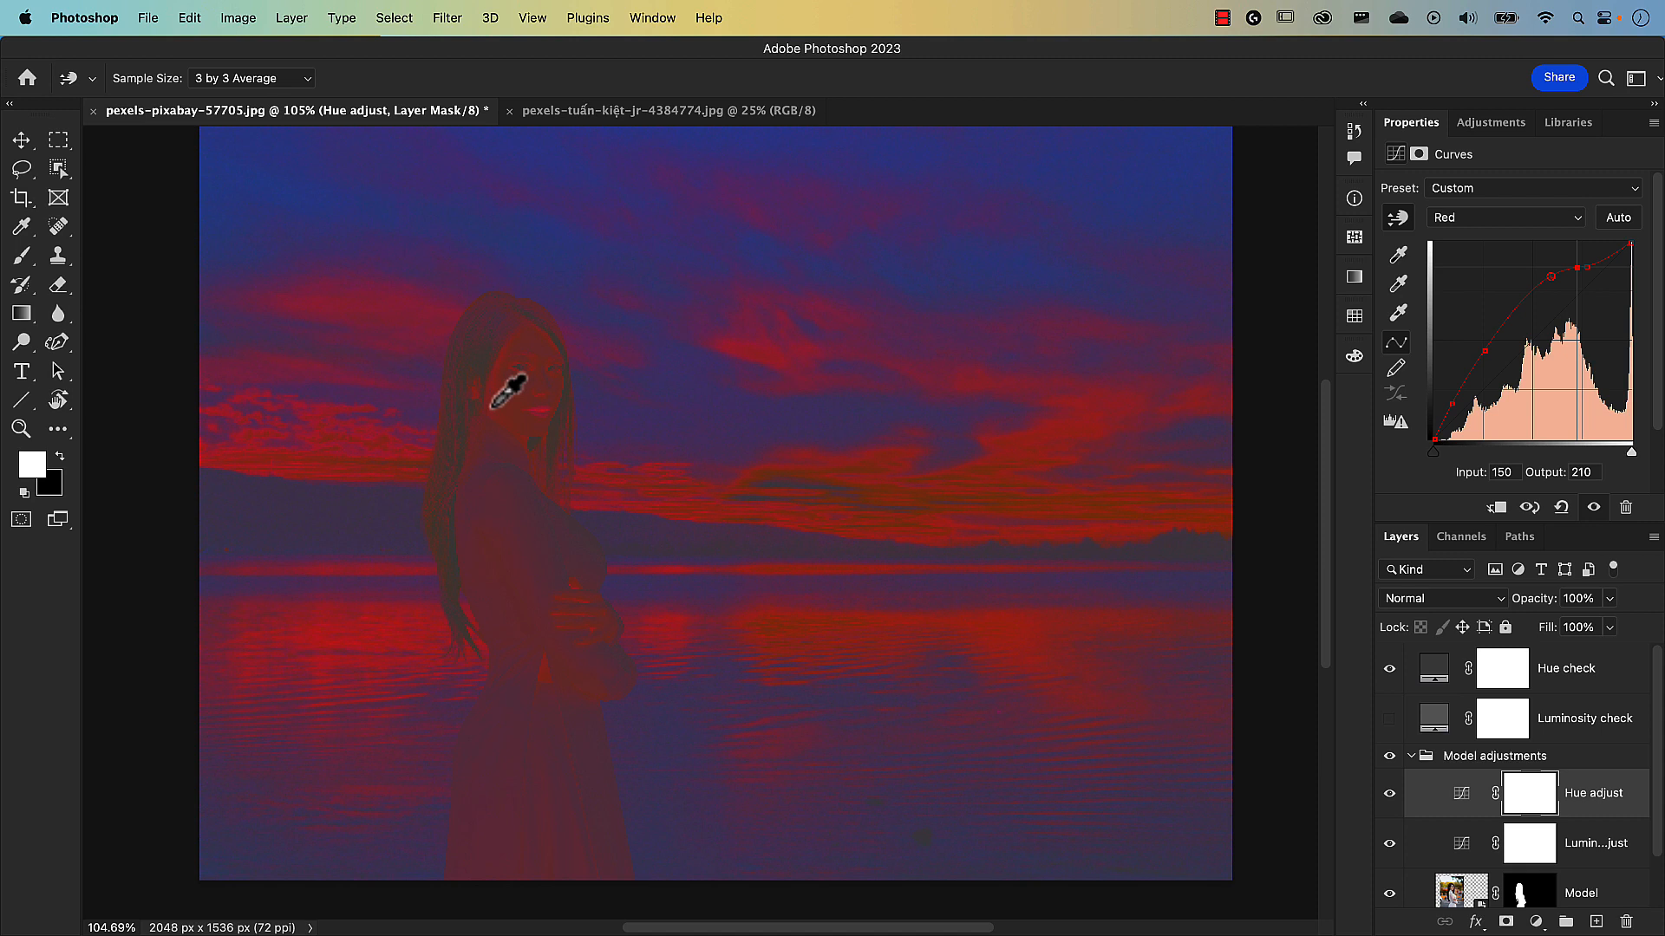
Toggle the Hue check and Hue adjust layers' visibility to compare the model's hue with and without the correction.
click(1390, 672)
click(1390, 672)
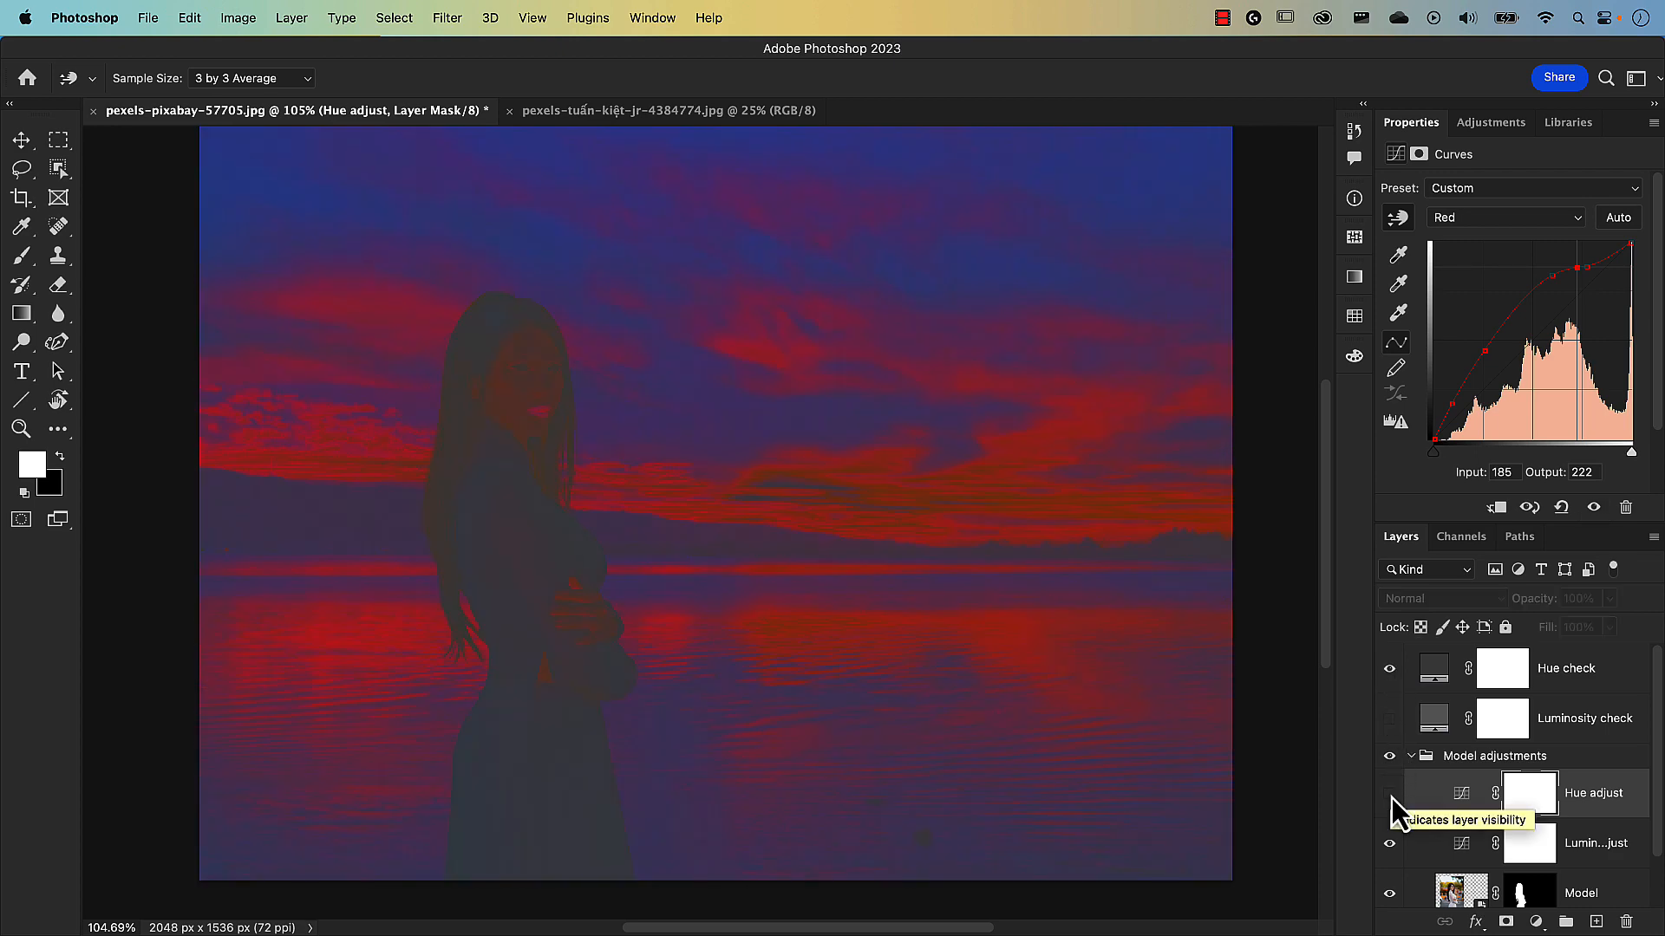
click(1390, 796)
click(1390, 795)
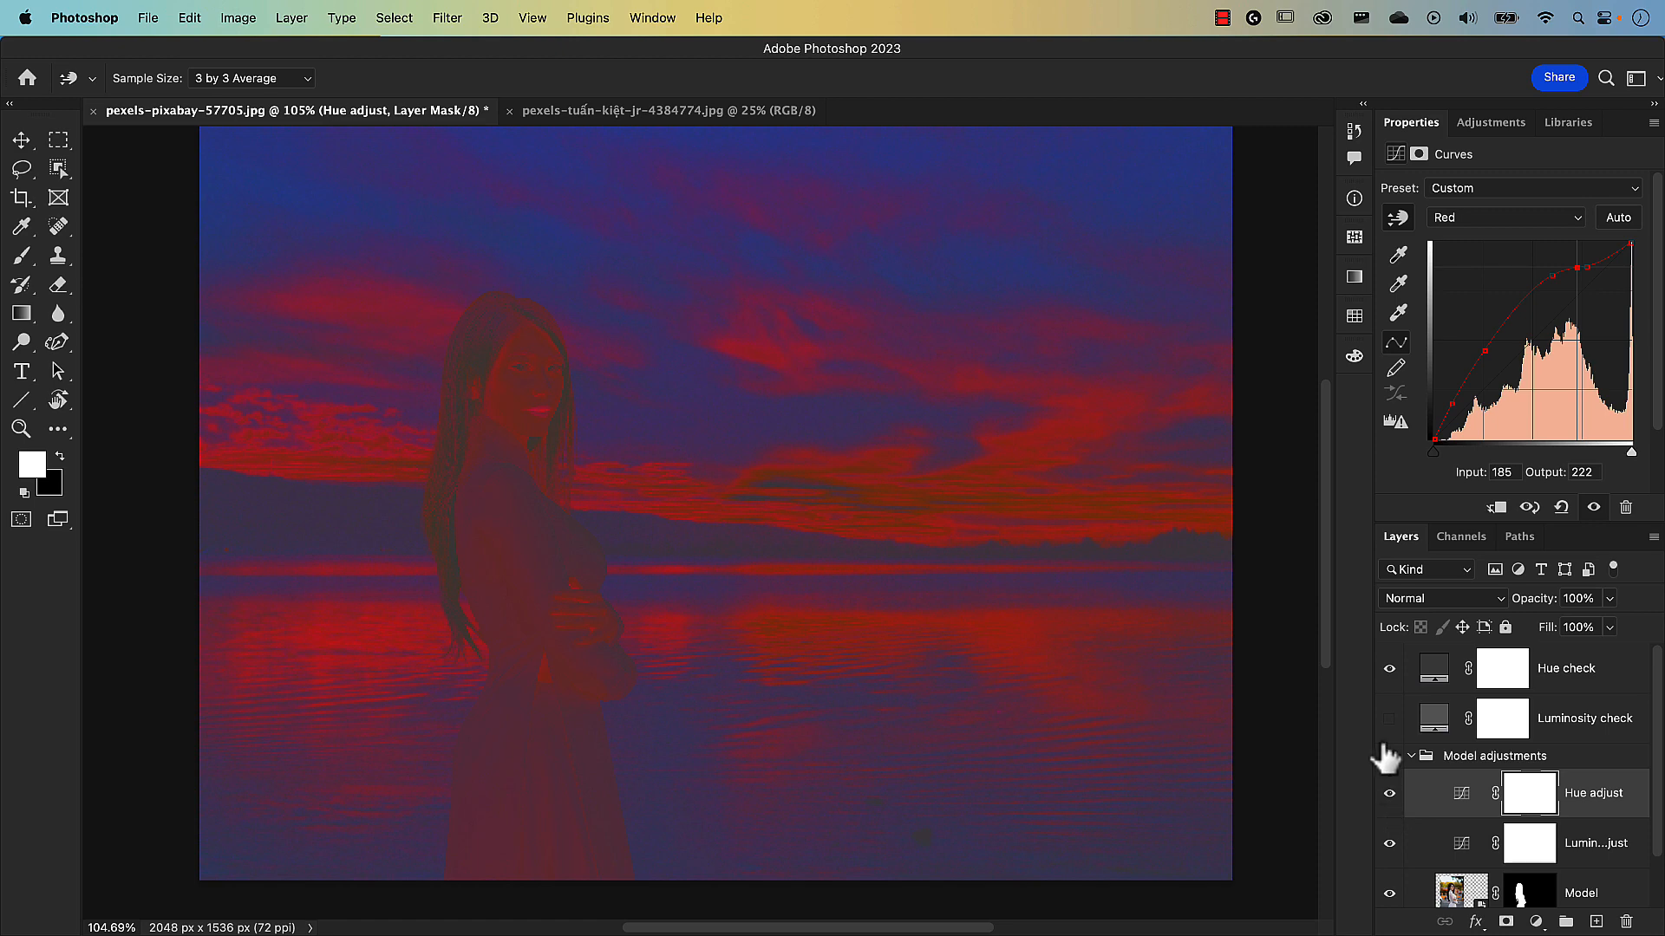
Hide the Hue check layer and compare the full-colour composite with and without the Hue adjust layer.
click(1390, 669)
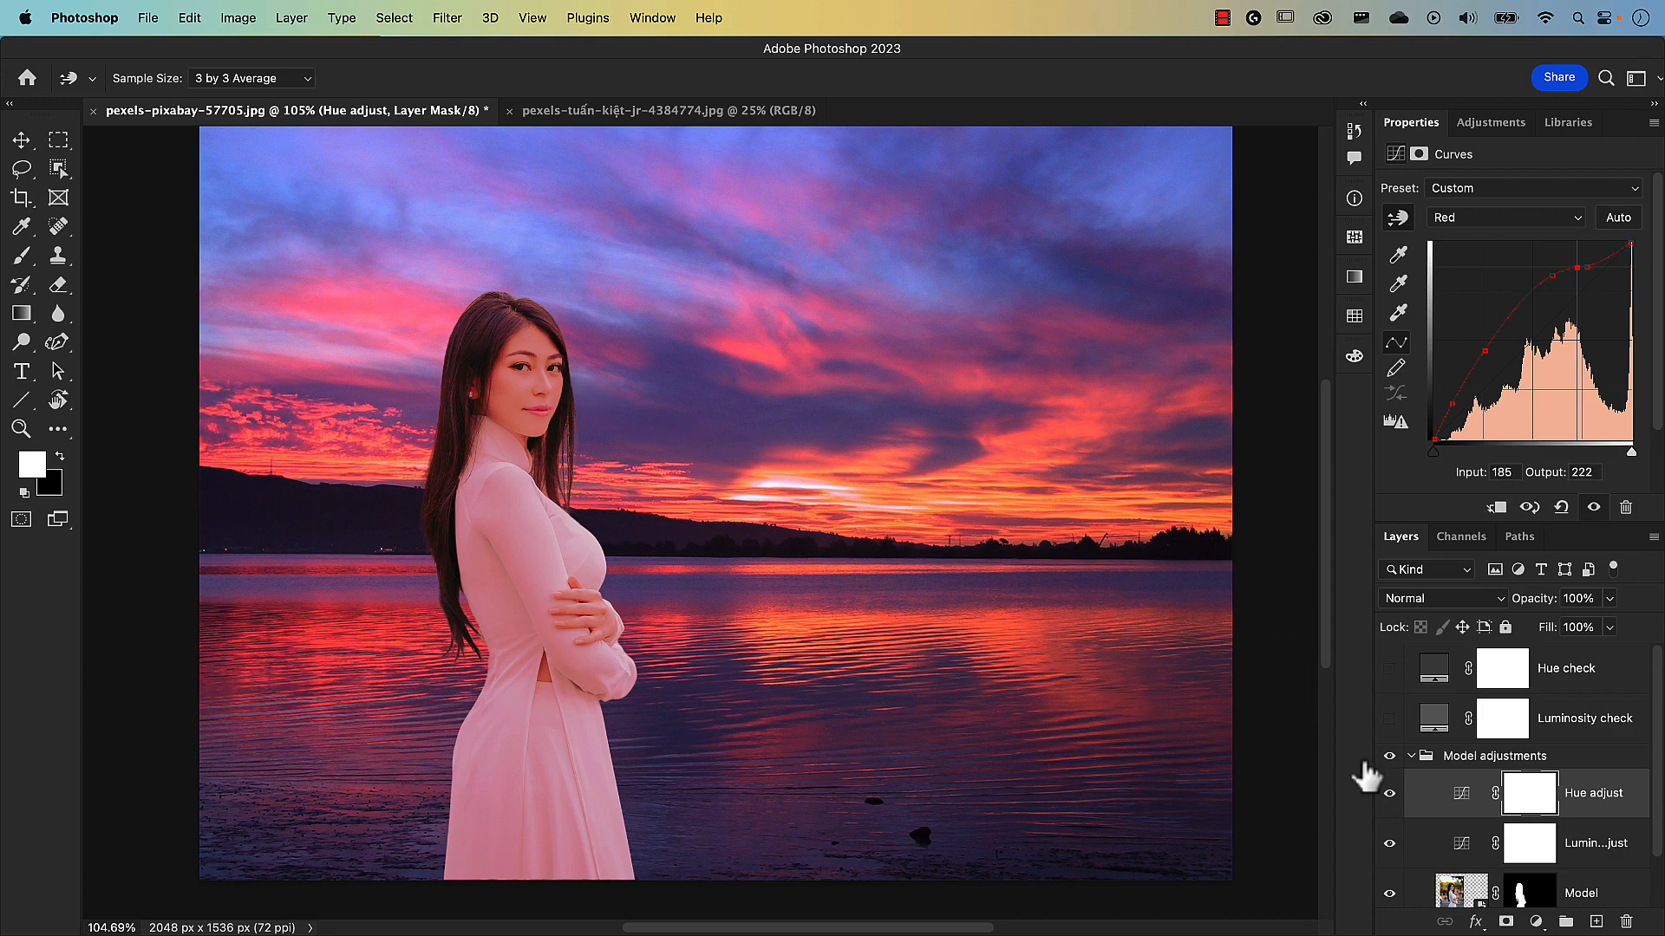
click(1390, 794)
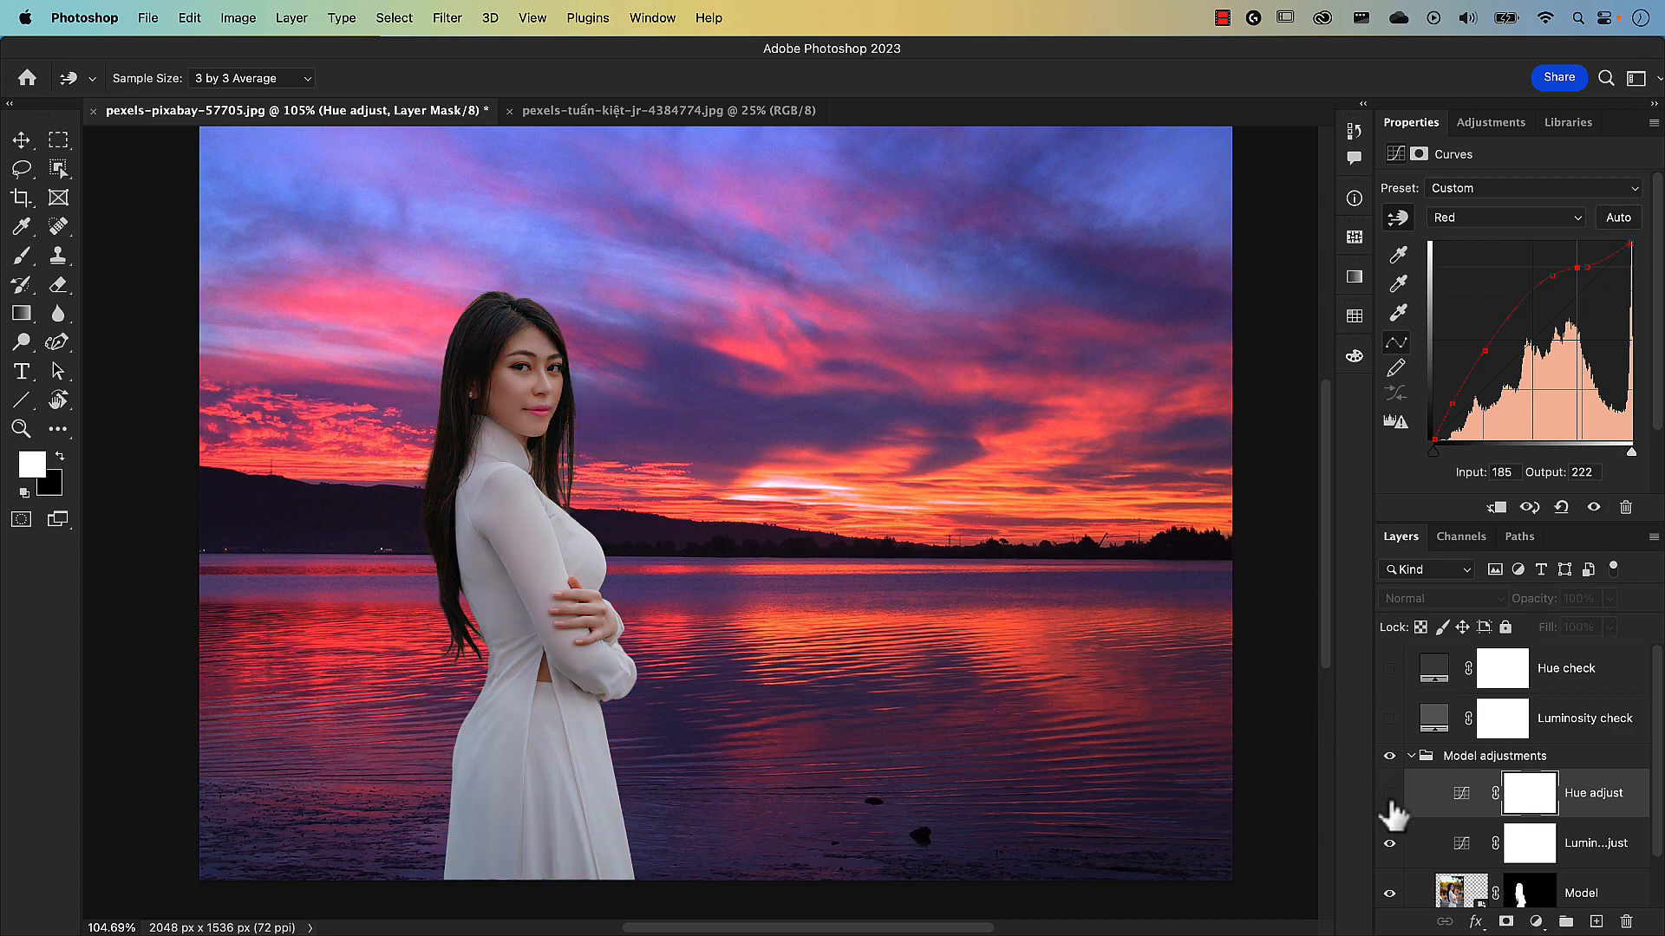
click(1390, 794)
click(1390, 793)
click(1390, 794)
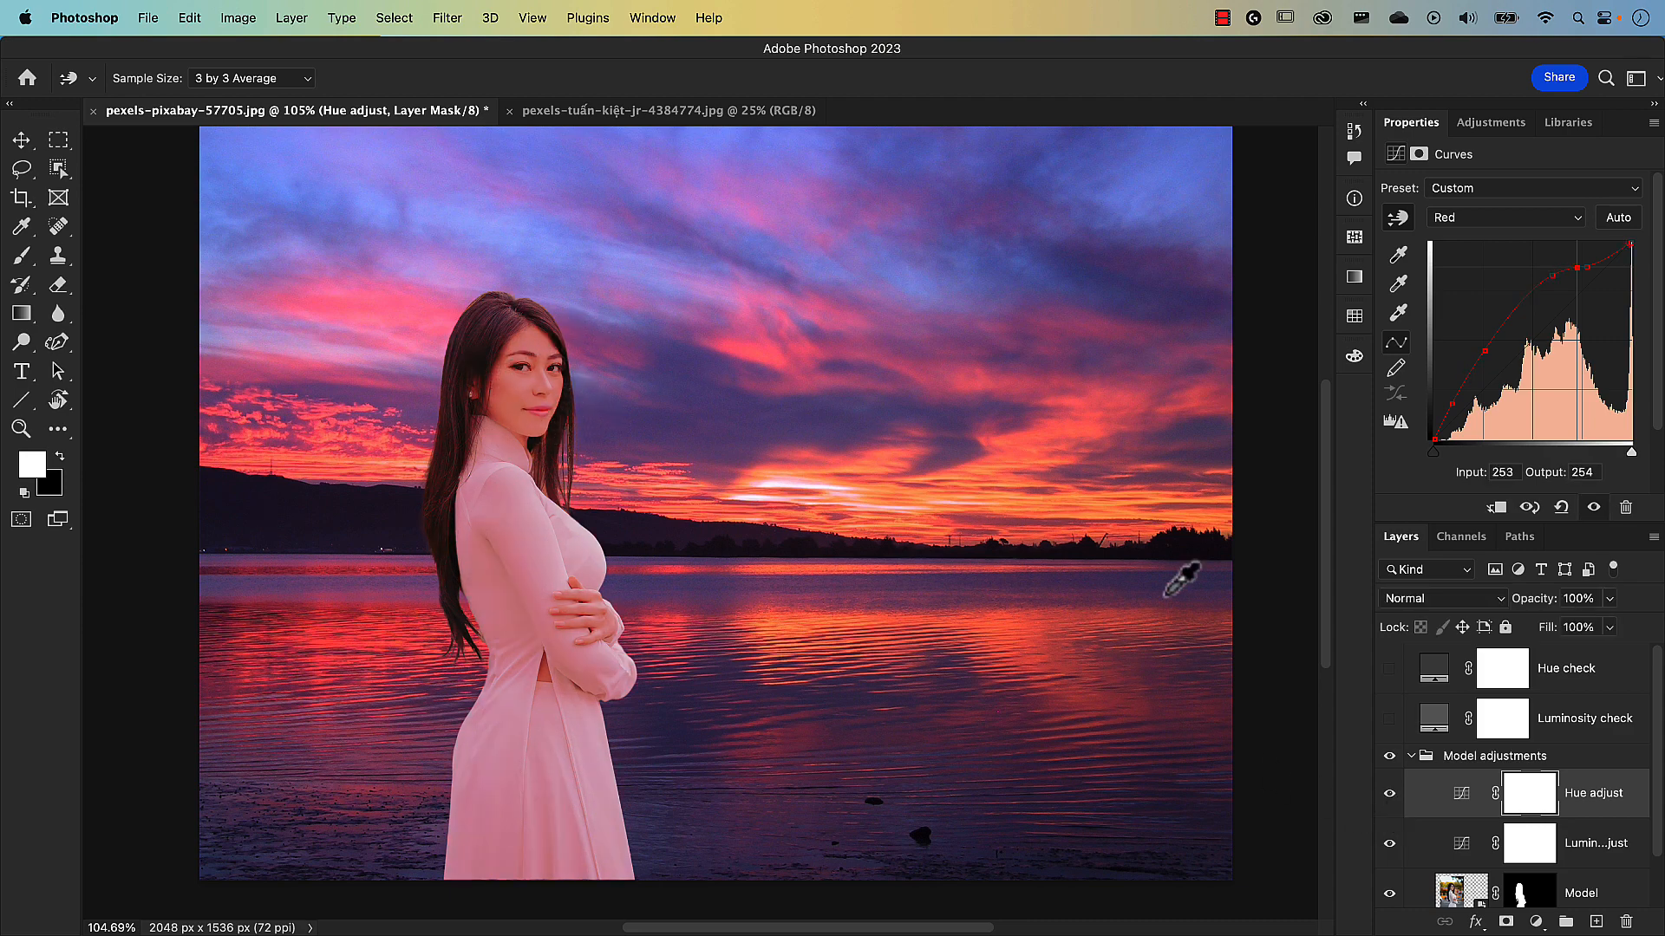
Set the Hue adjust layer's blend mode to Color.
click(1417, 602)
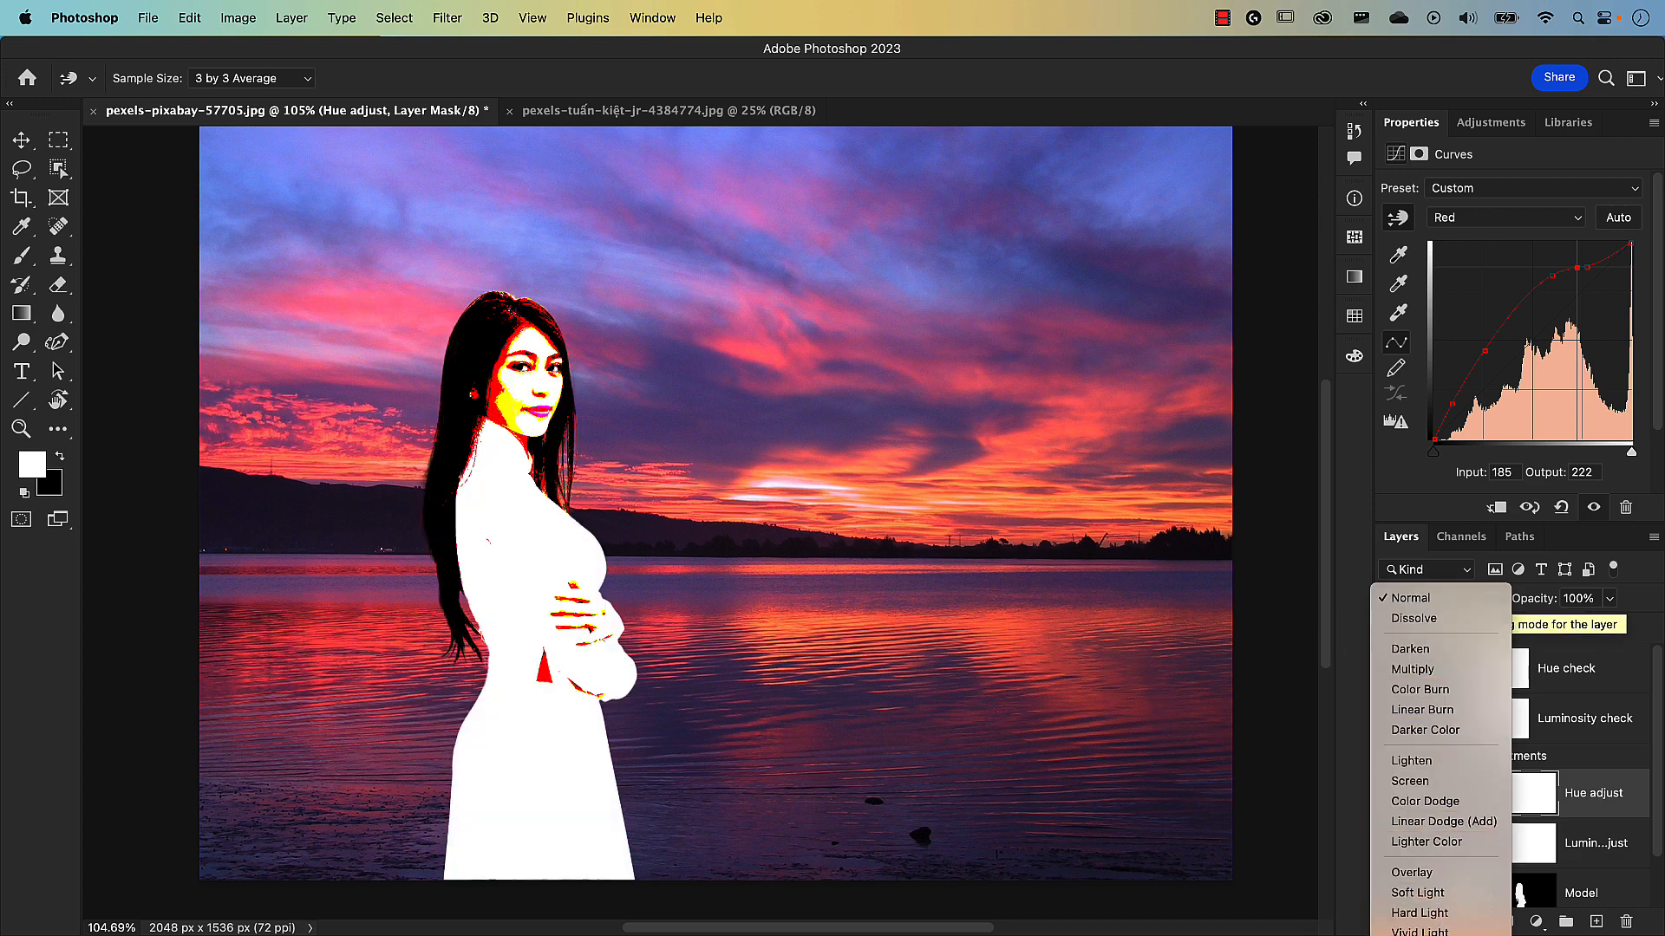
scroll(1441, 759, down, 5)
click(1414, 935)
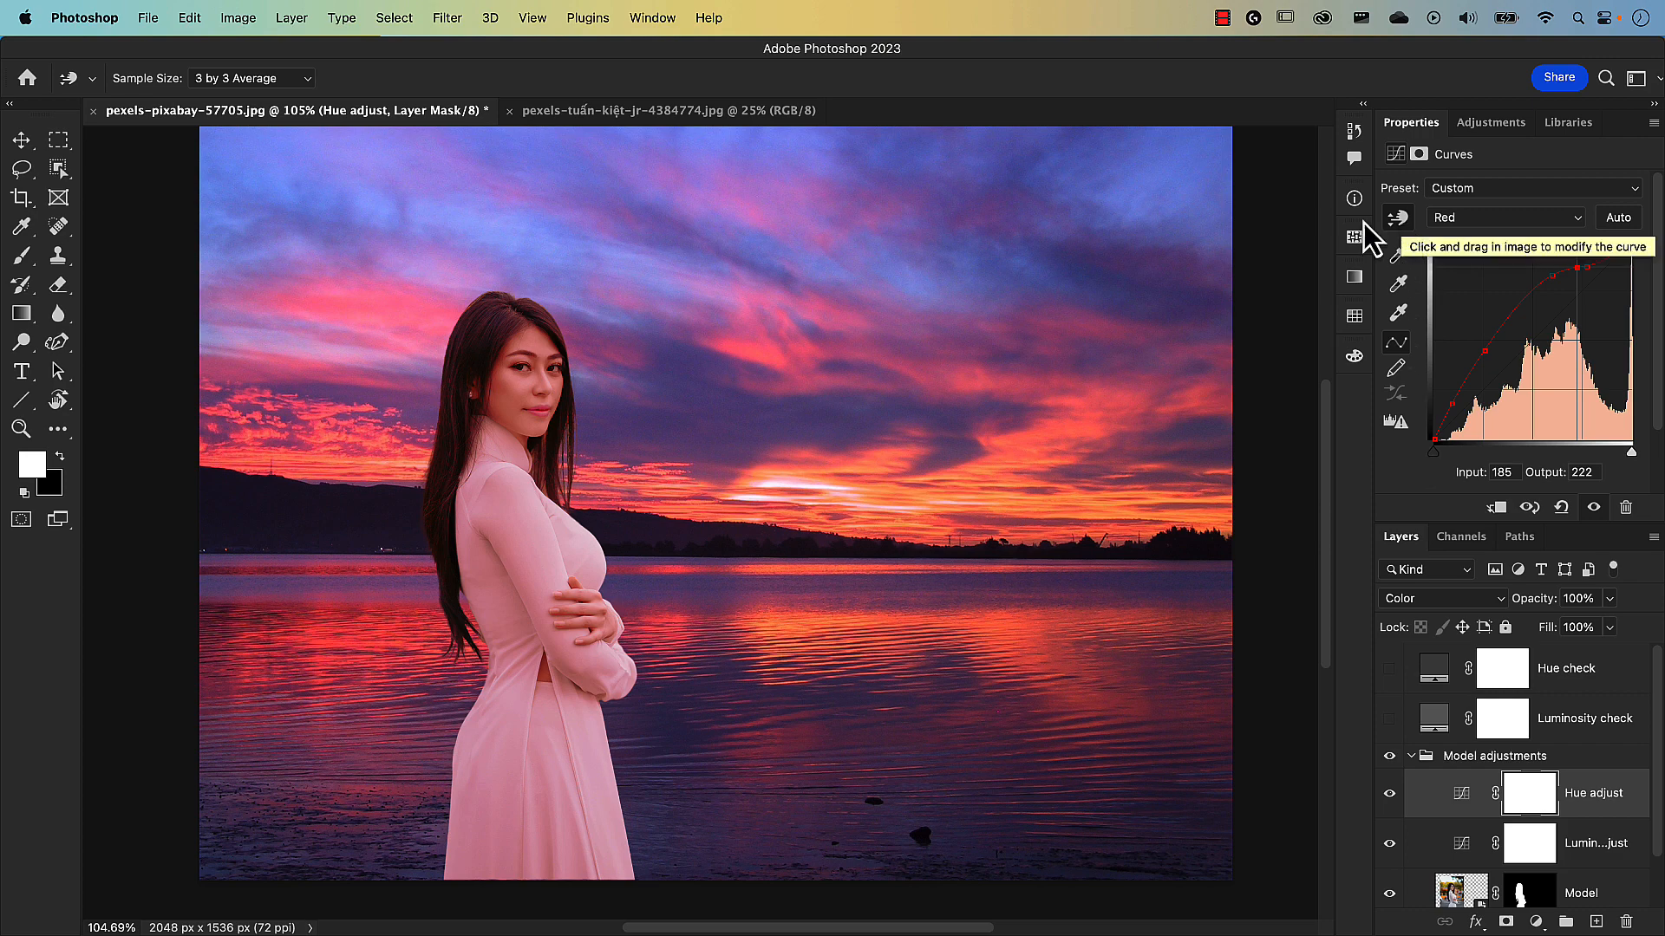
Try lowering the Red curve at the model's sleeve tones with on-image adjustment, and undo the change.
click(1401, 222)
drag(531, 535, 520, 567)
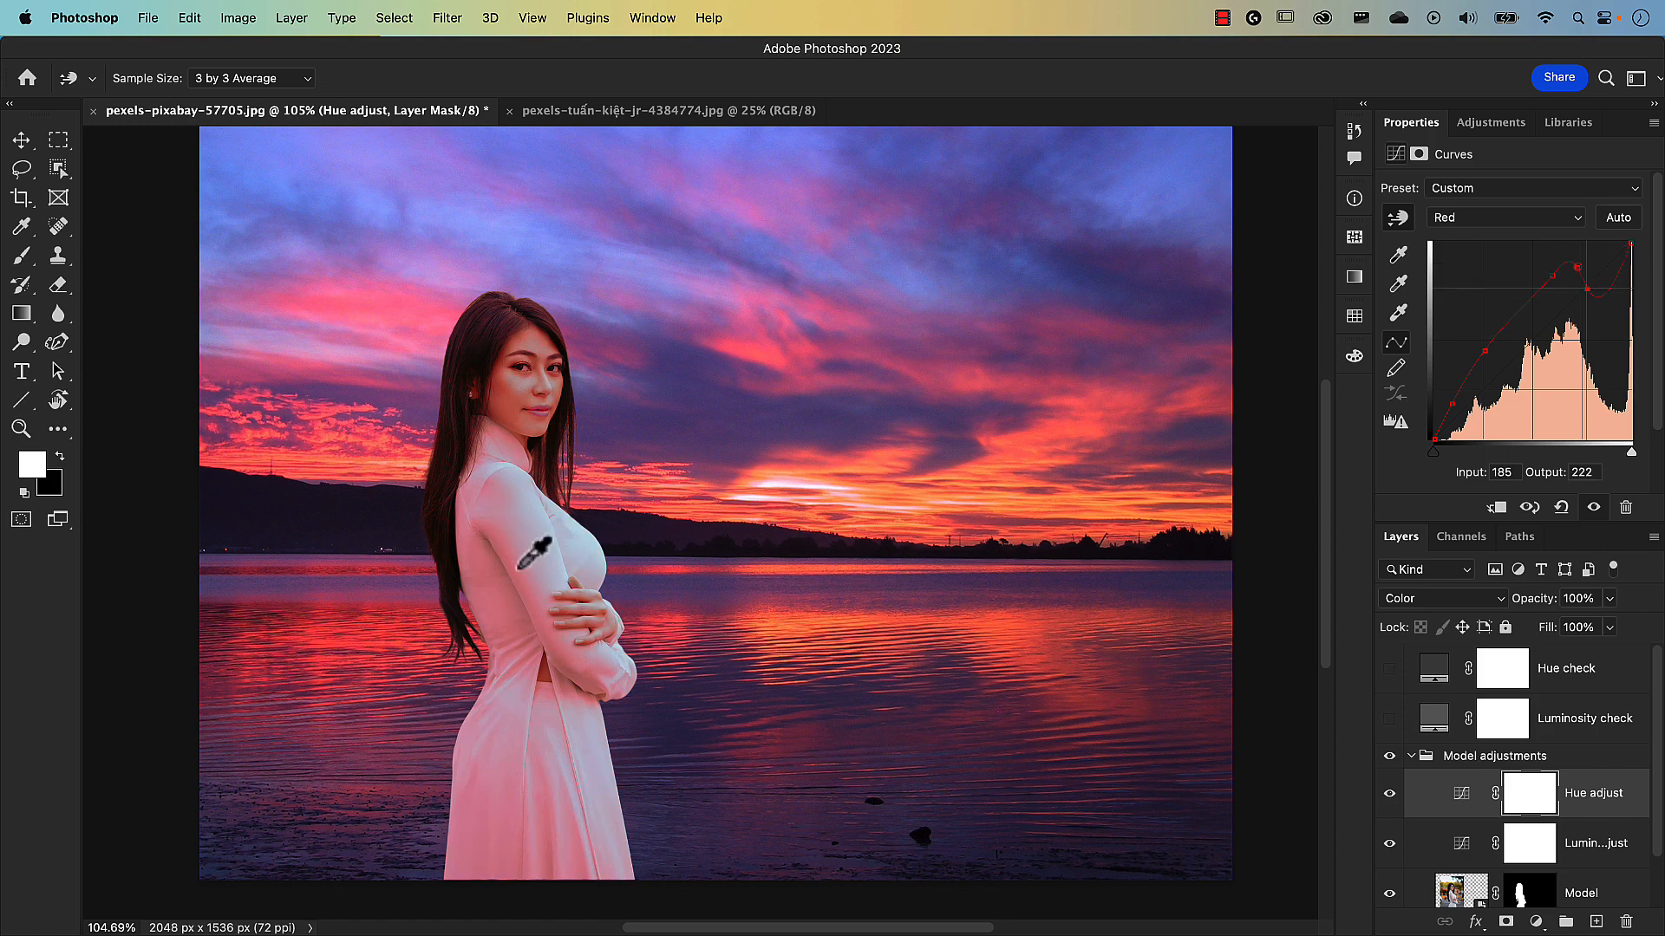
key(super+z)
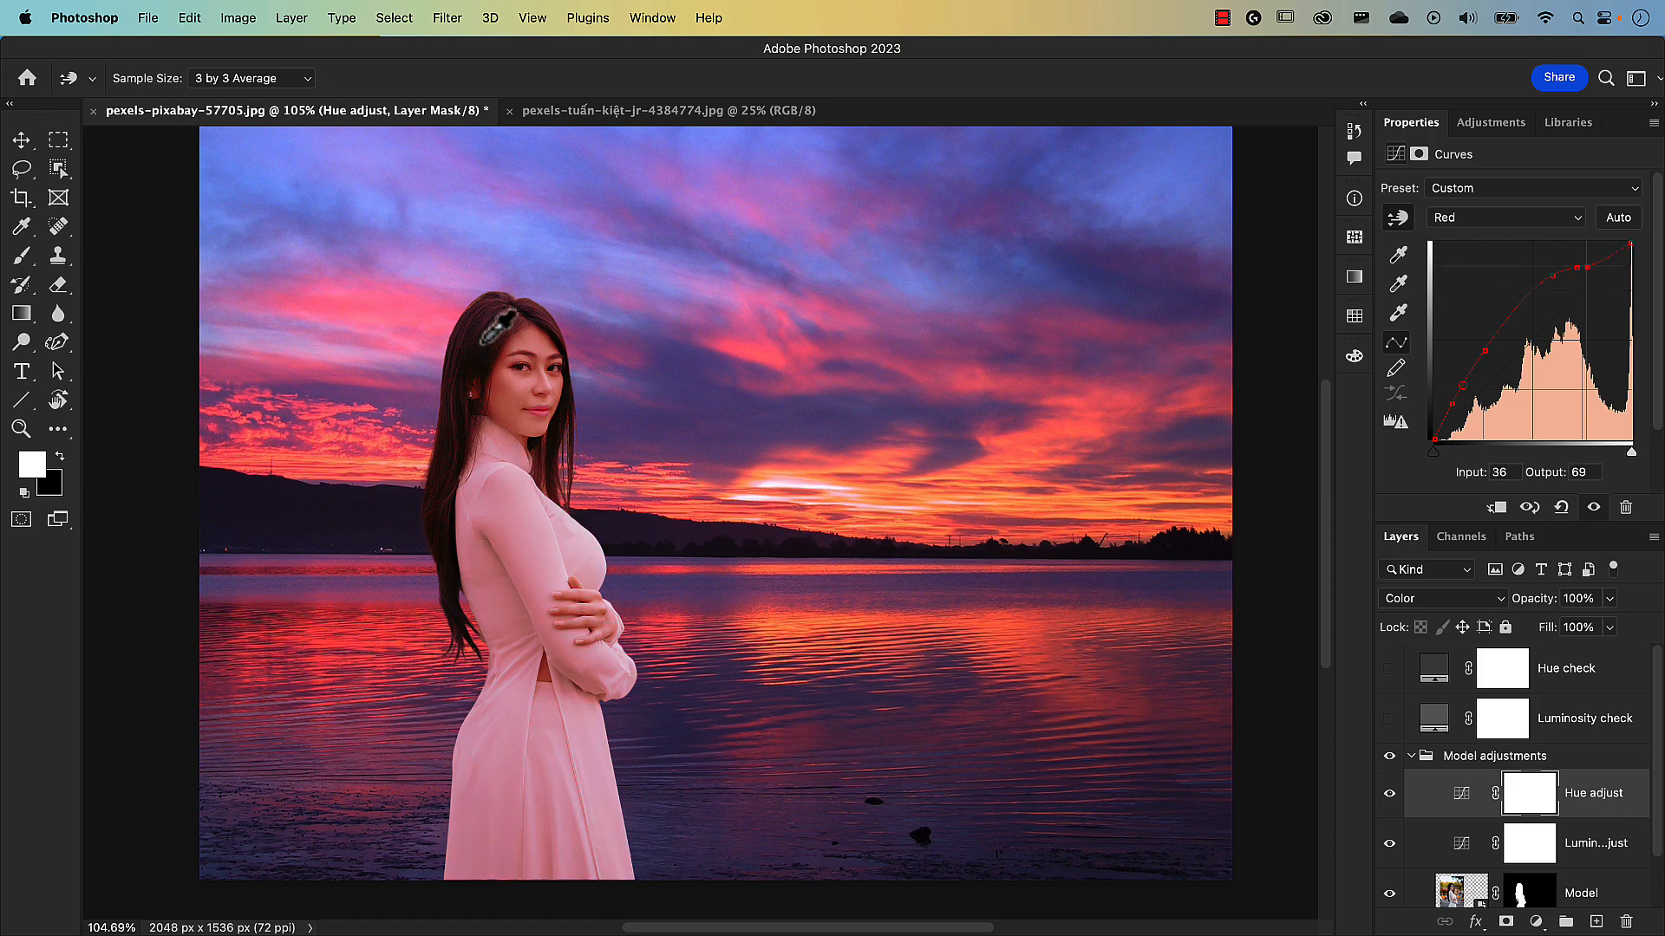
Add a Red curve point at input 53, output 91 from the model's hair, and compare the composite with and without the Hue adjust layer.
click(484, 338)
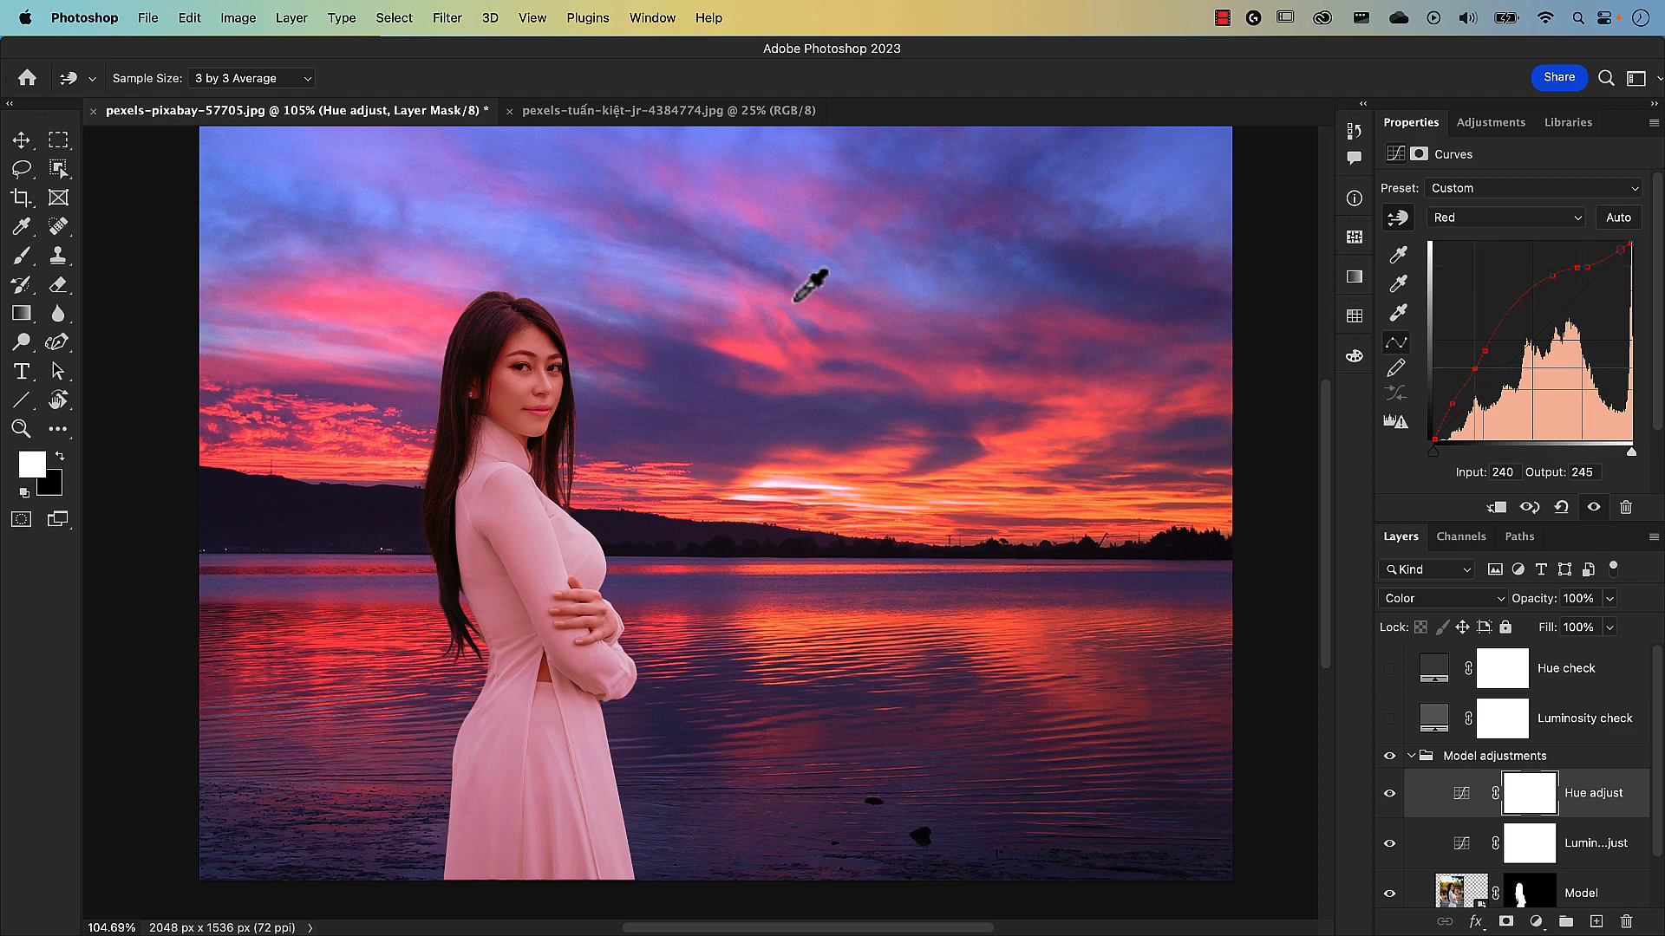
click(1462, 222)
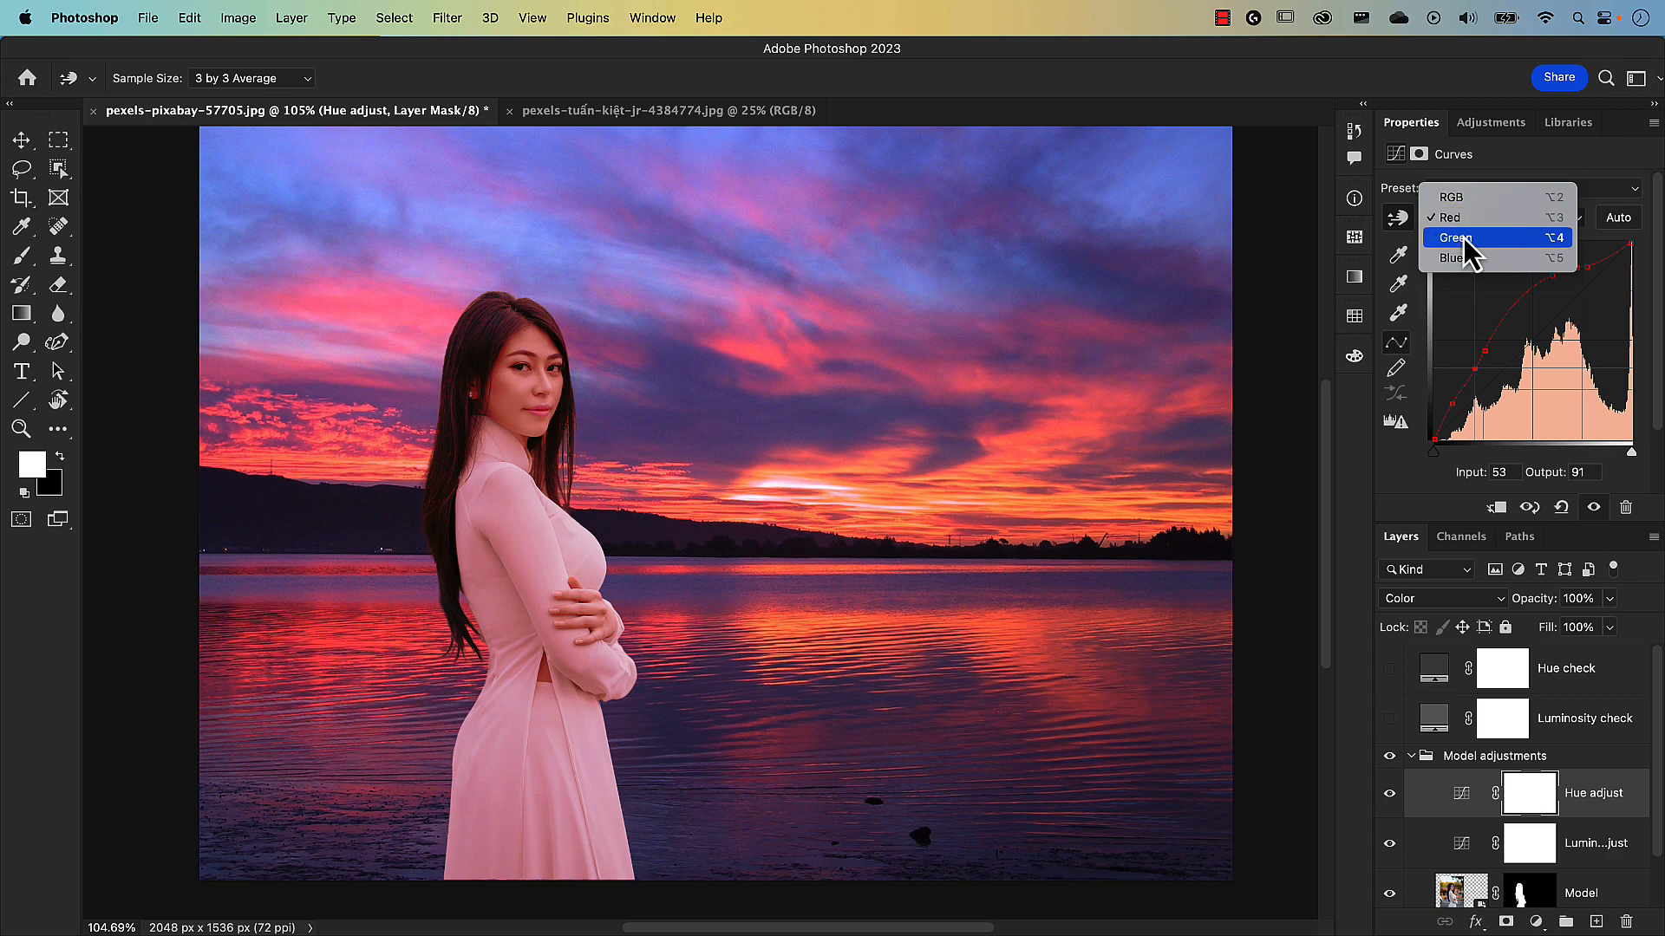
click(1460, 238)
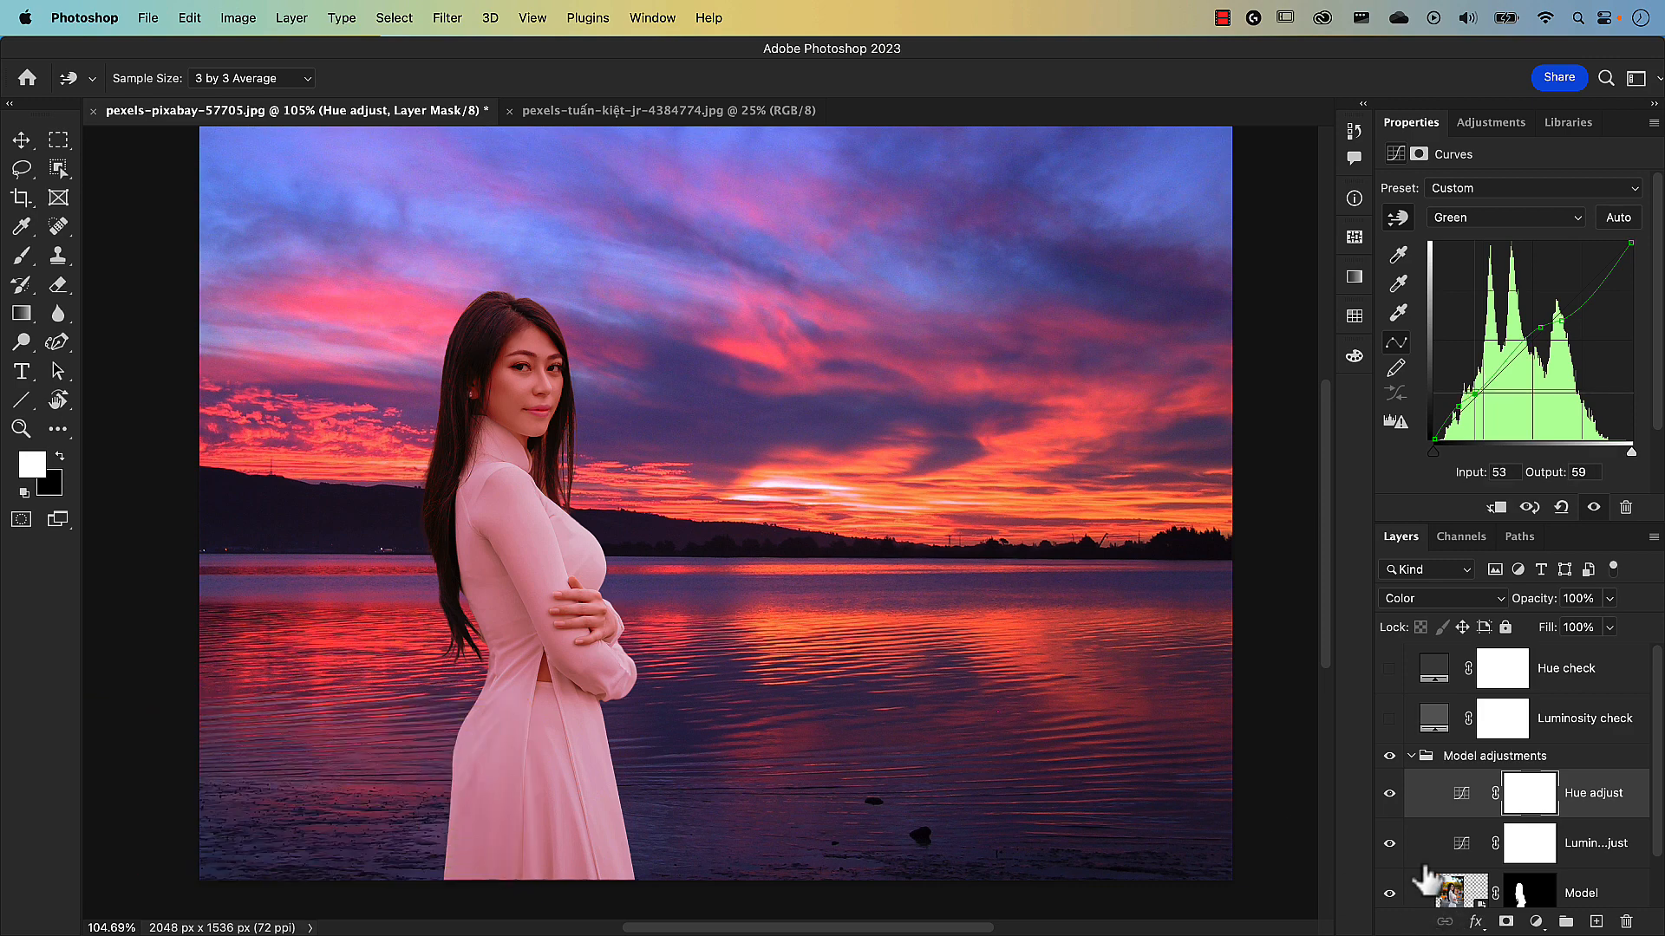
click(1389, 793)
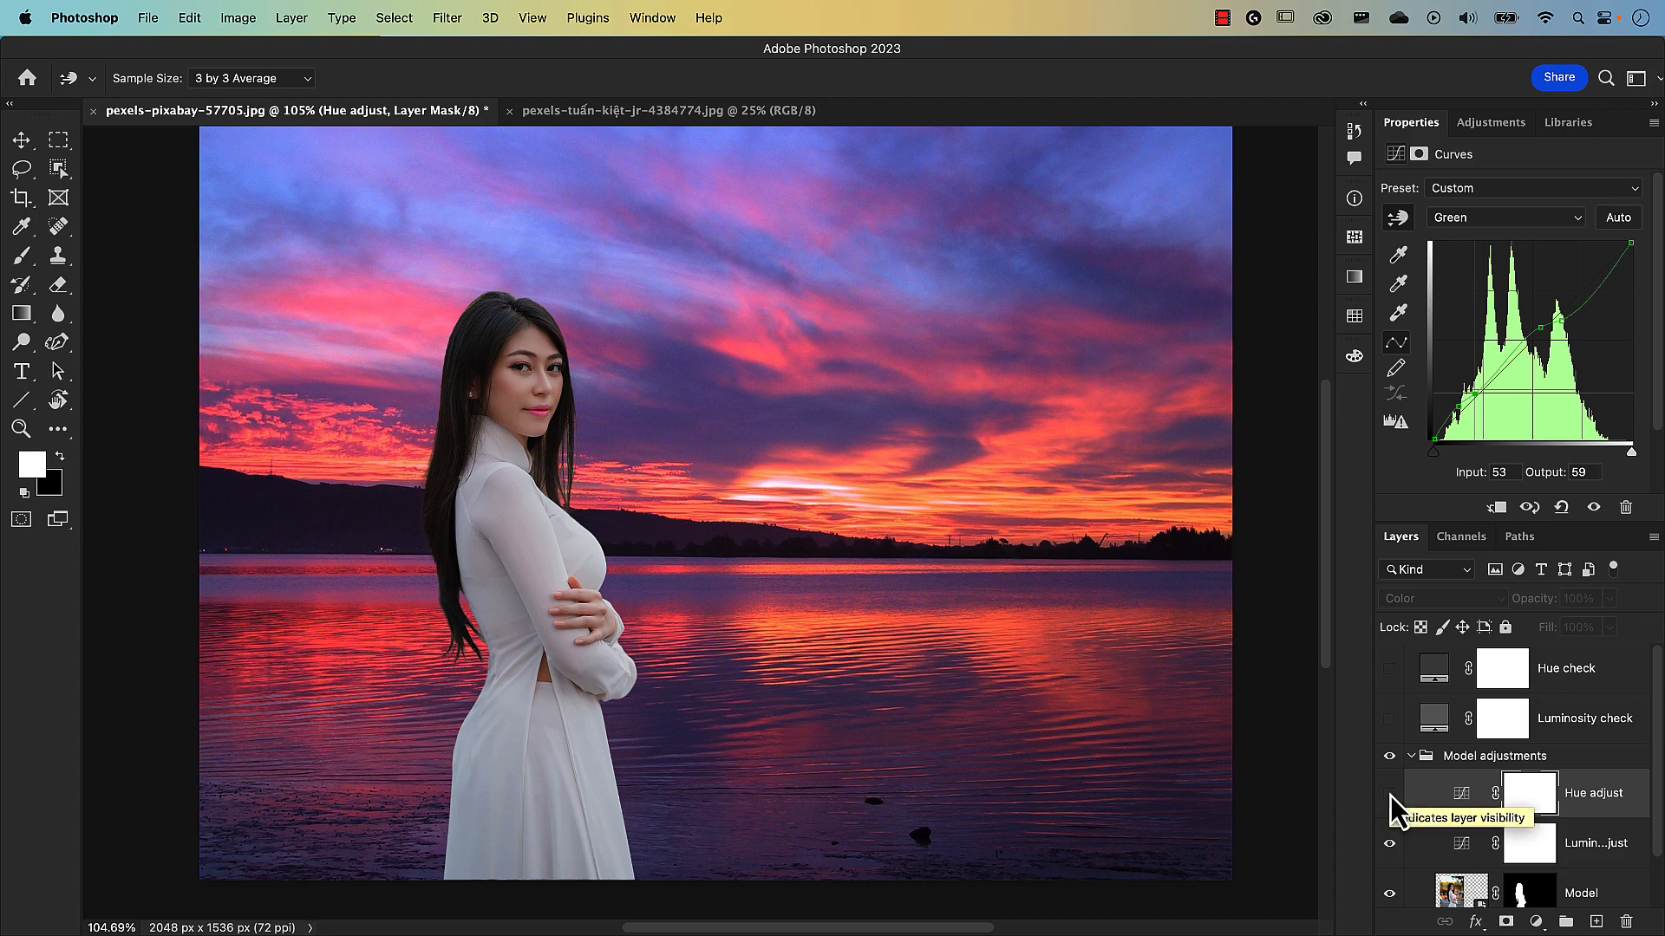
click(1390, 794)
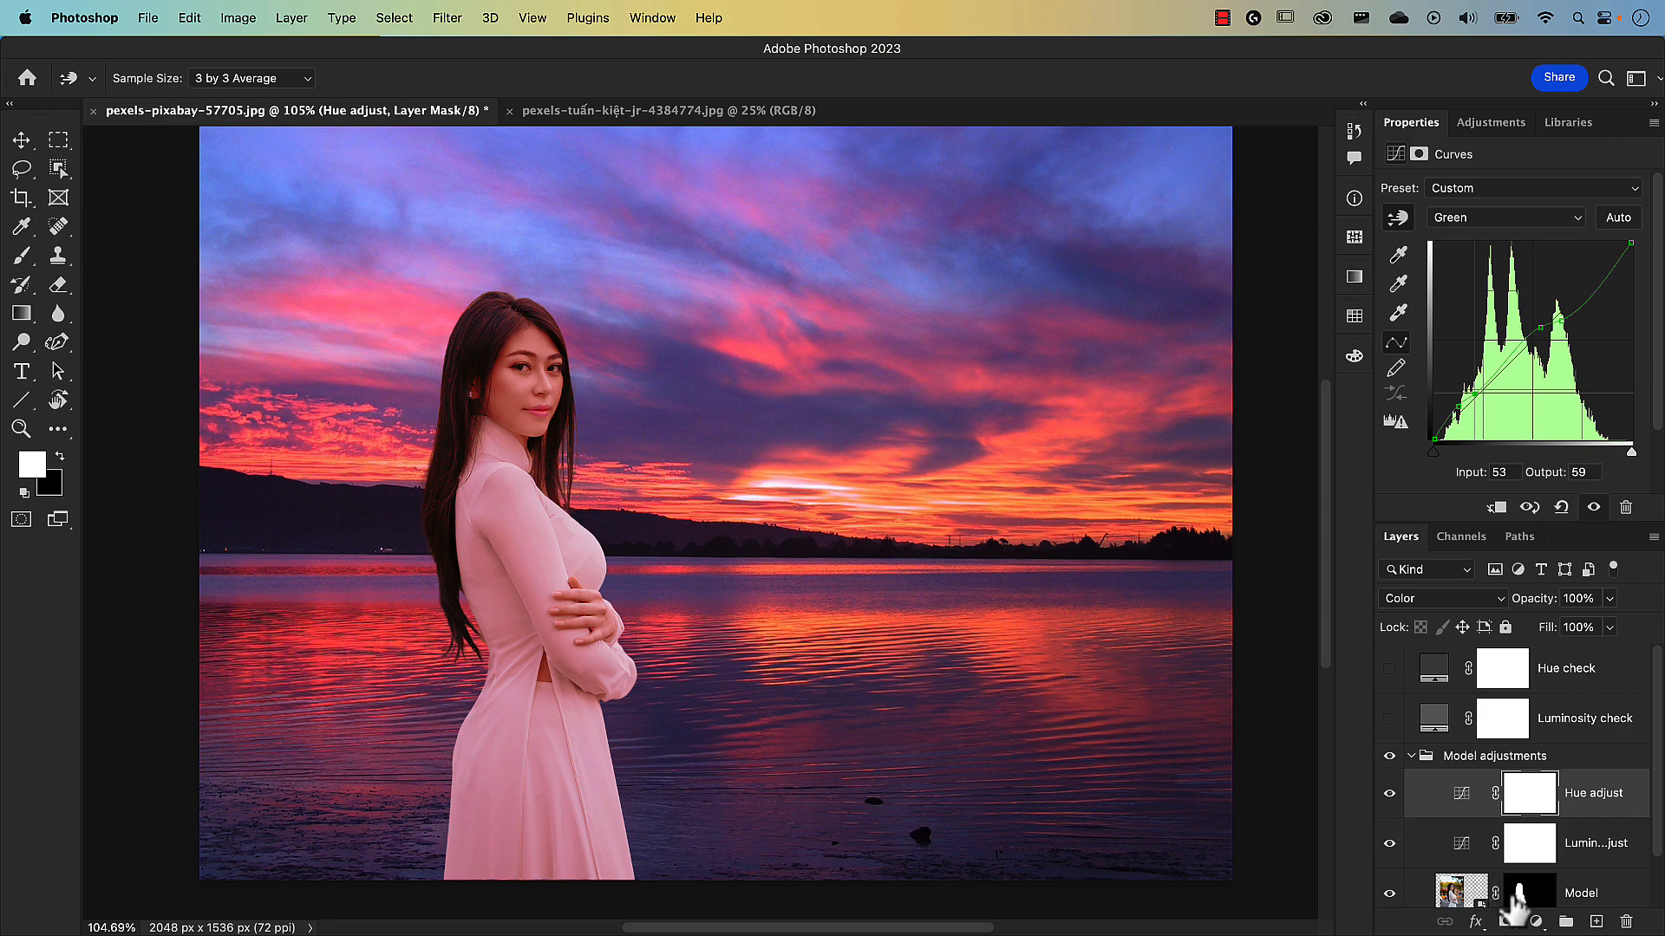
Add a Selective Color adjustment layer and move it above the Hue check layer, outside the Model adjustments group.
click(1536, 924)
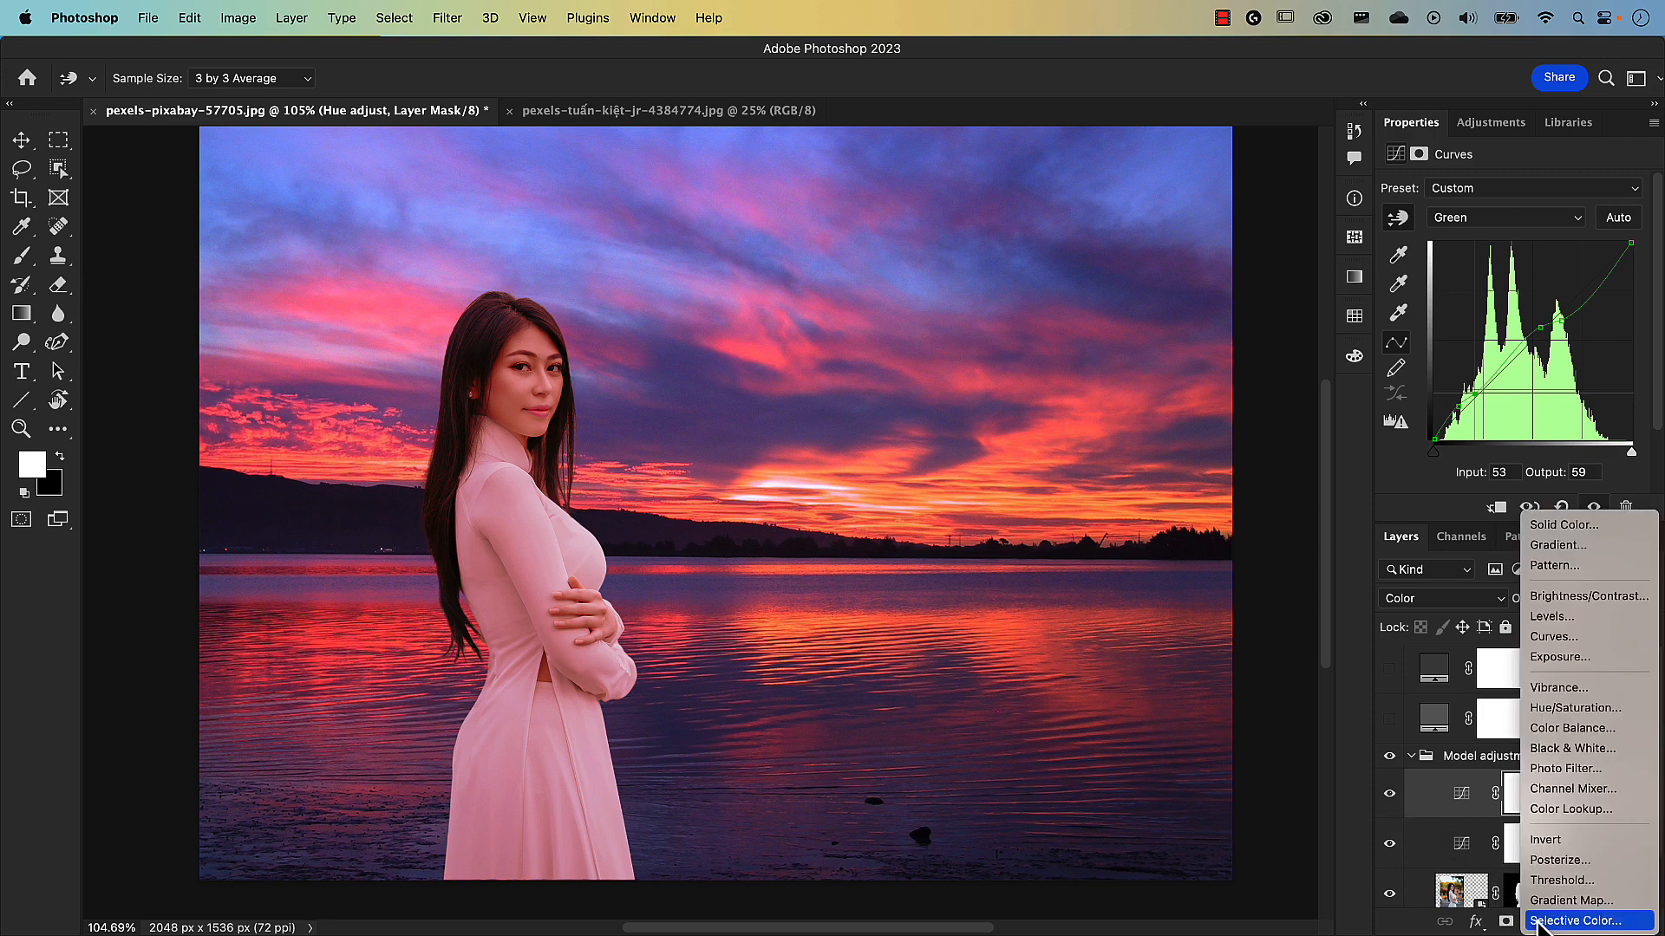
click(1572, 921)
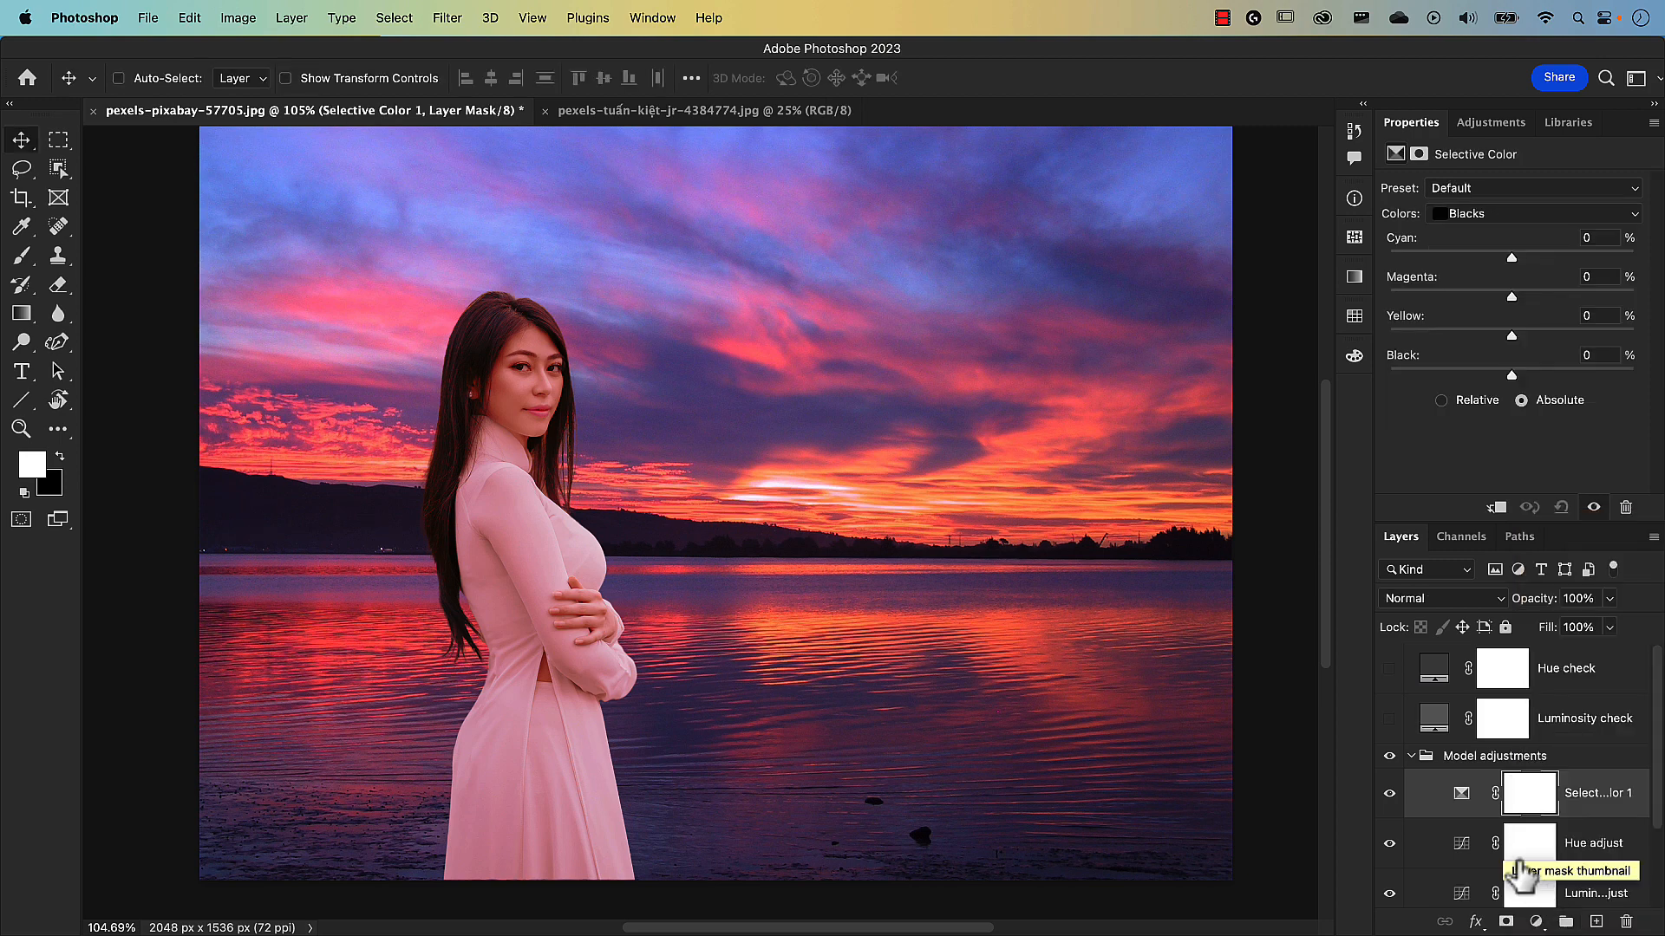
drag(1464, 800, 1439, 669)
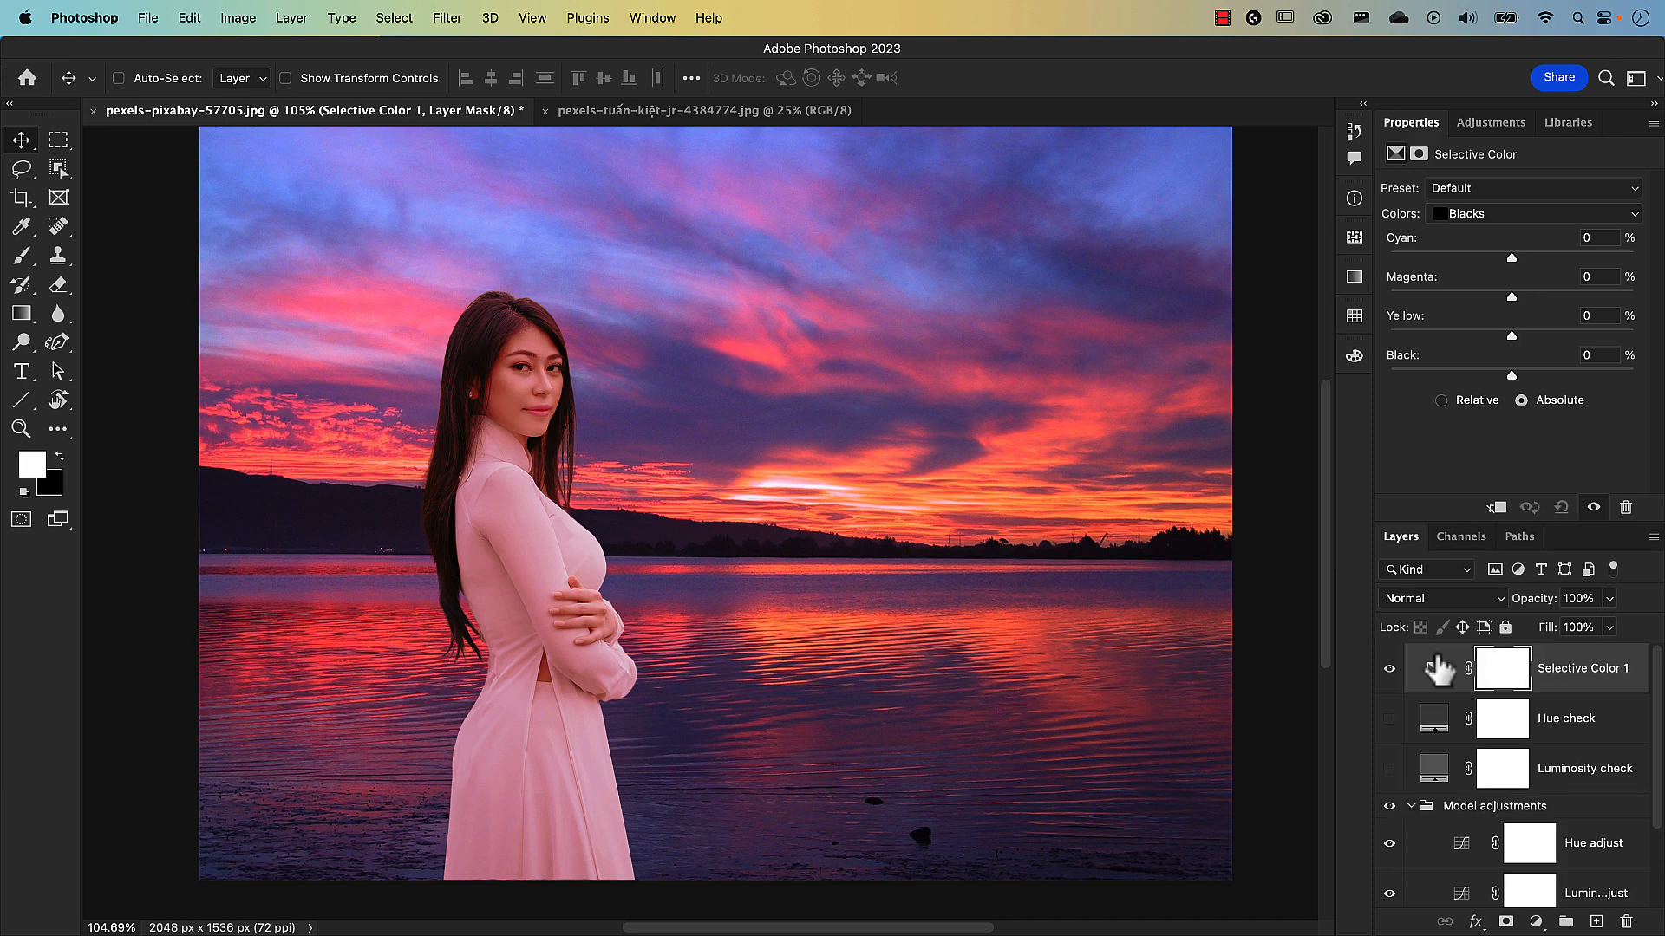
Rename the new Selective Color layer as "Saturation check".
double_click(1550, 668)
text(Sat)
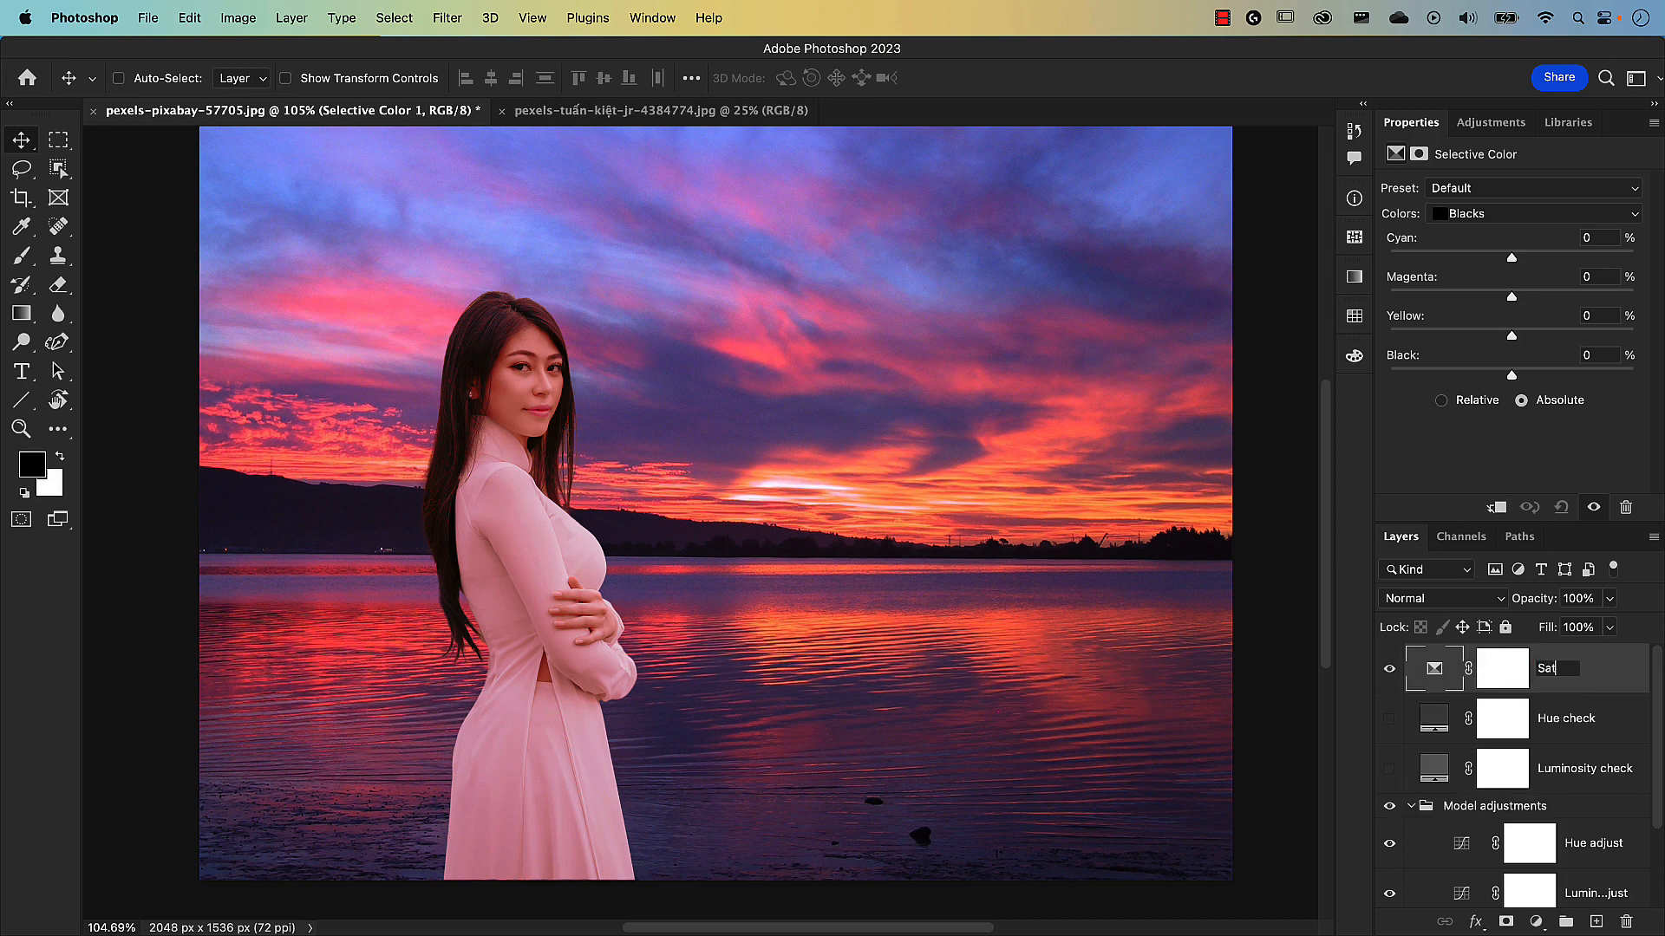
text(uration check)
key(Return)
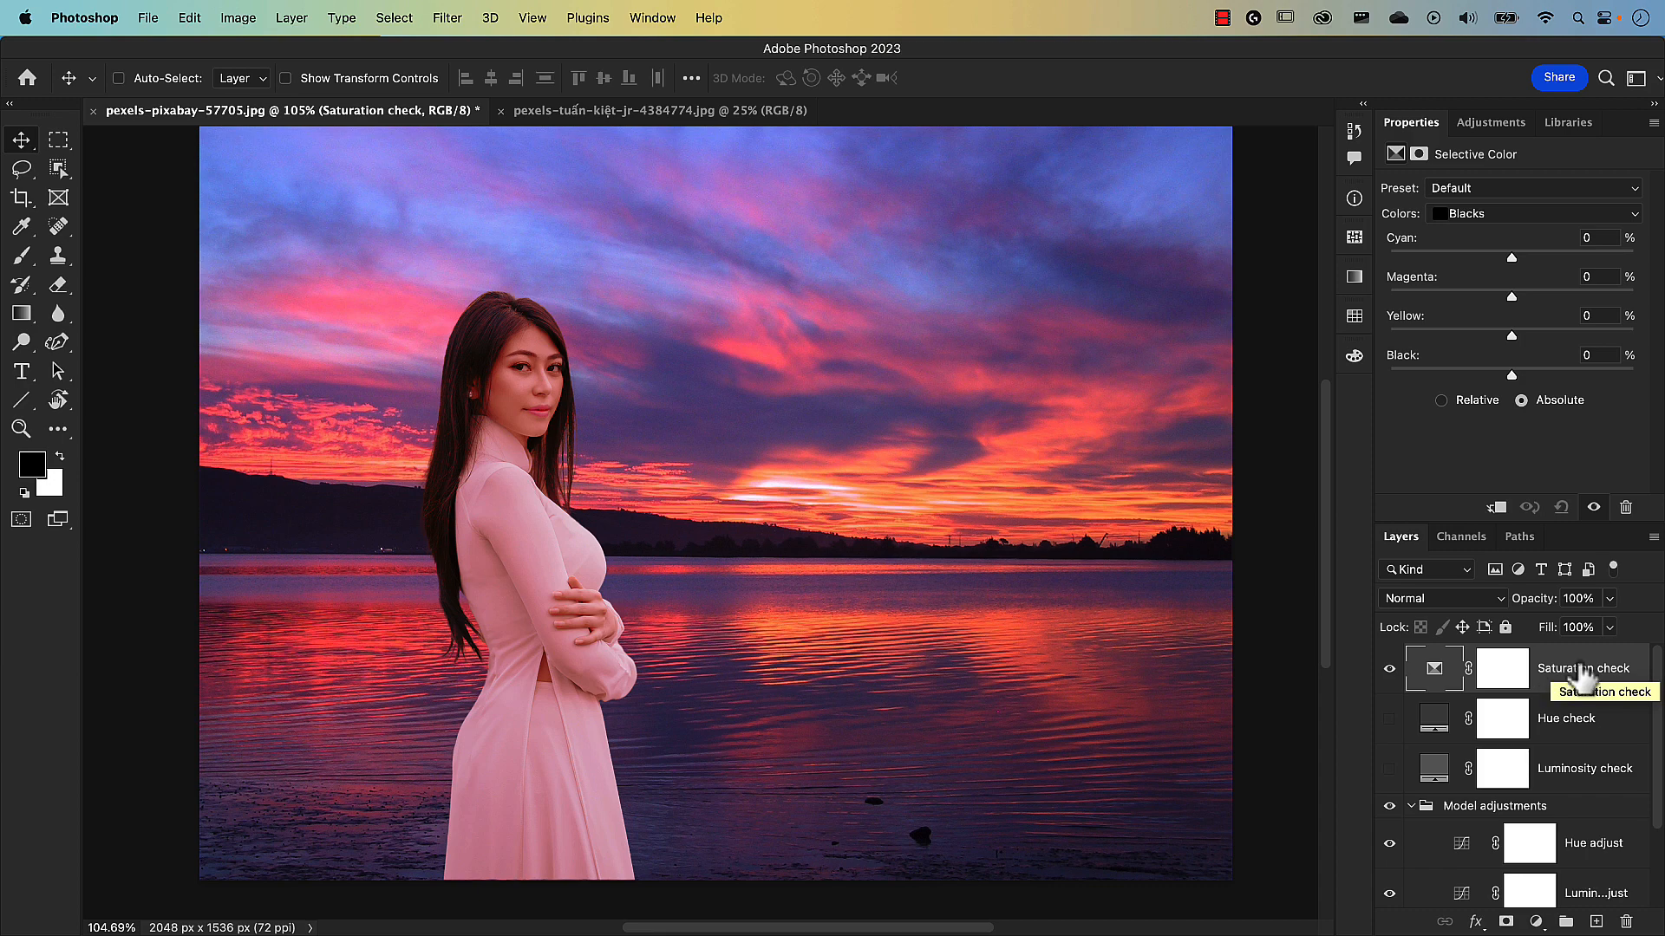
Group the Saturation, Hue and Luminosity check layers as "Check layers" and give the group a red color label.
shift+click(1588, 773)
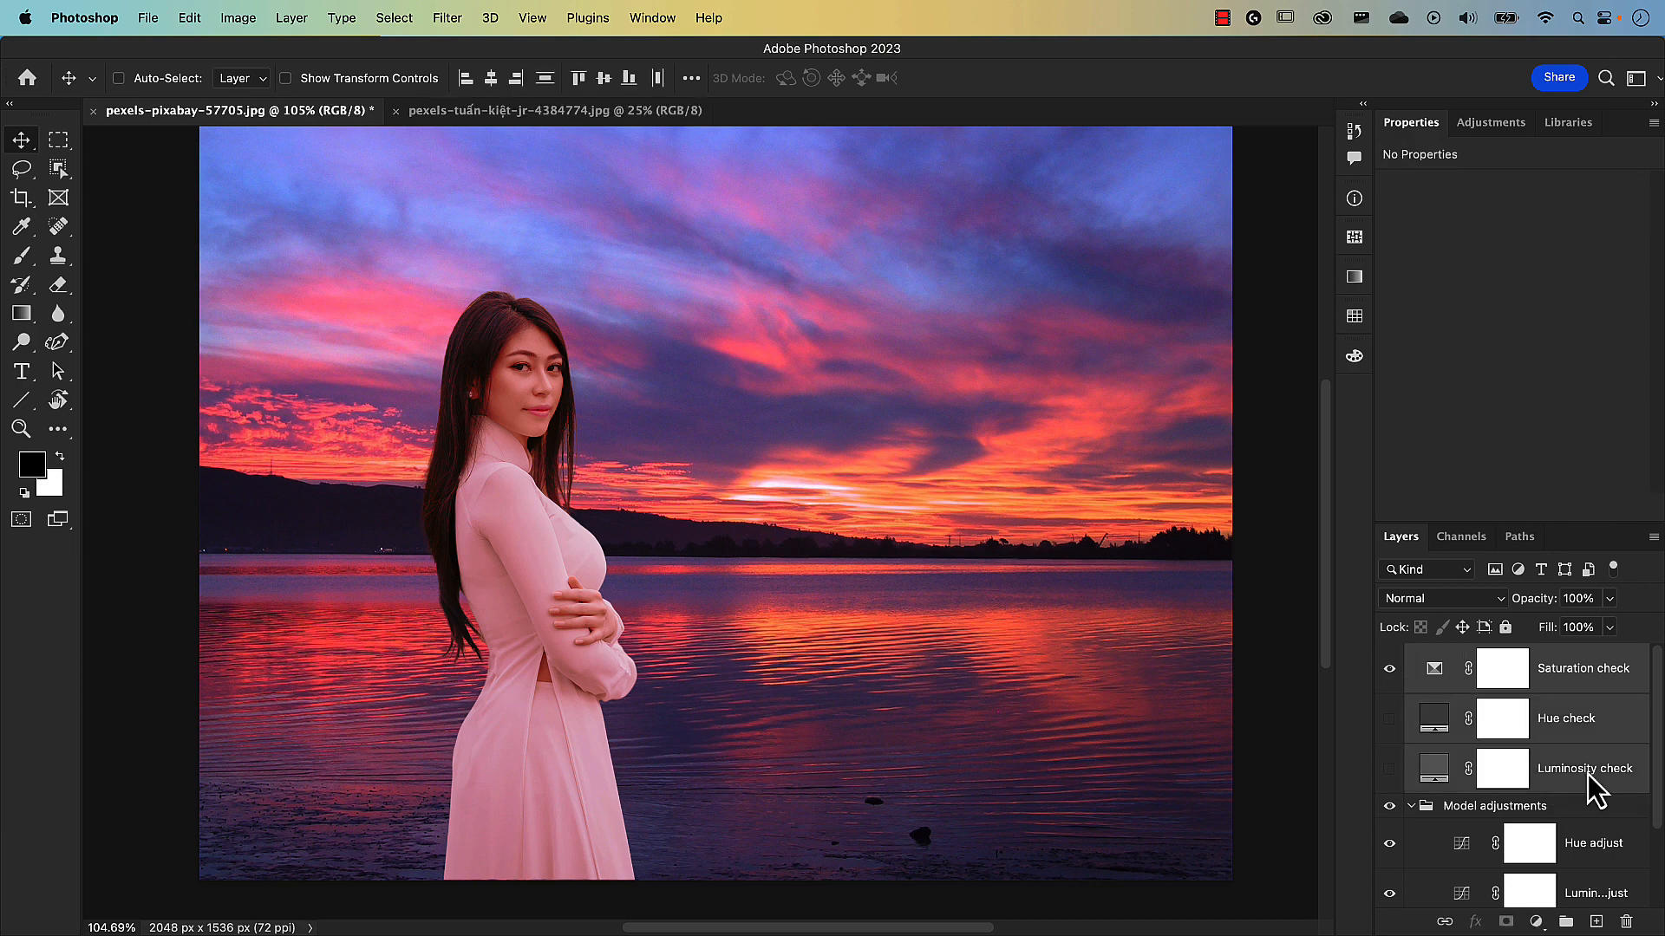
key(super+g)
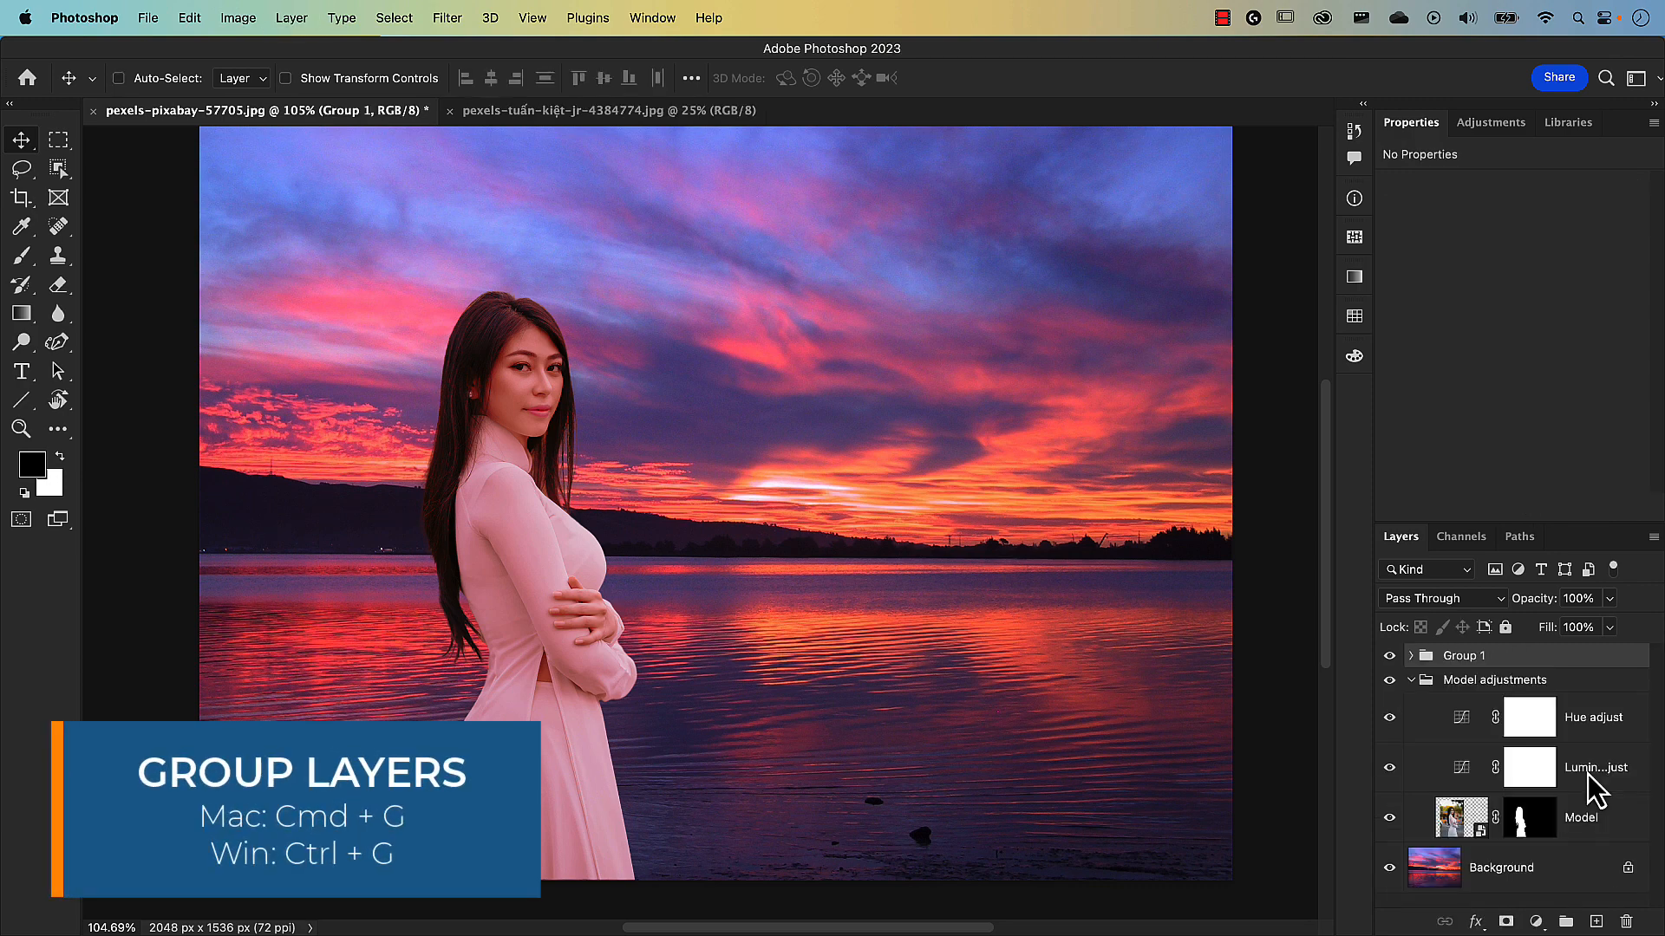
double_click(1466, 656)
text(Che)
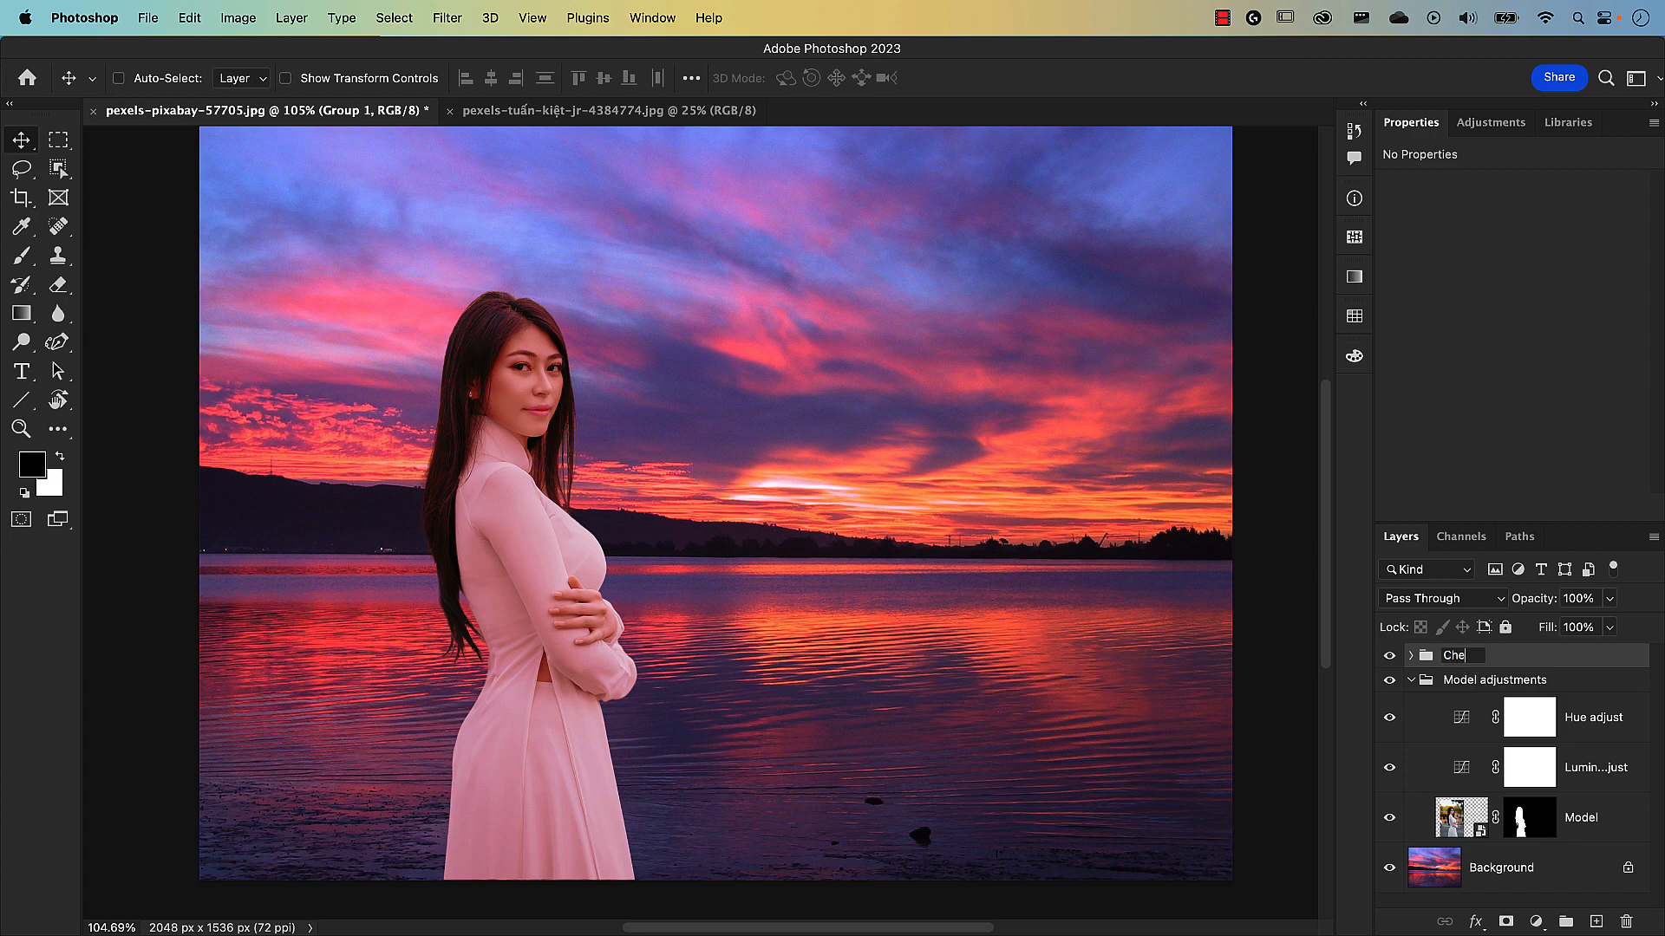
text(ck layers)
key(Return)
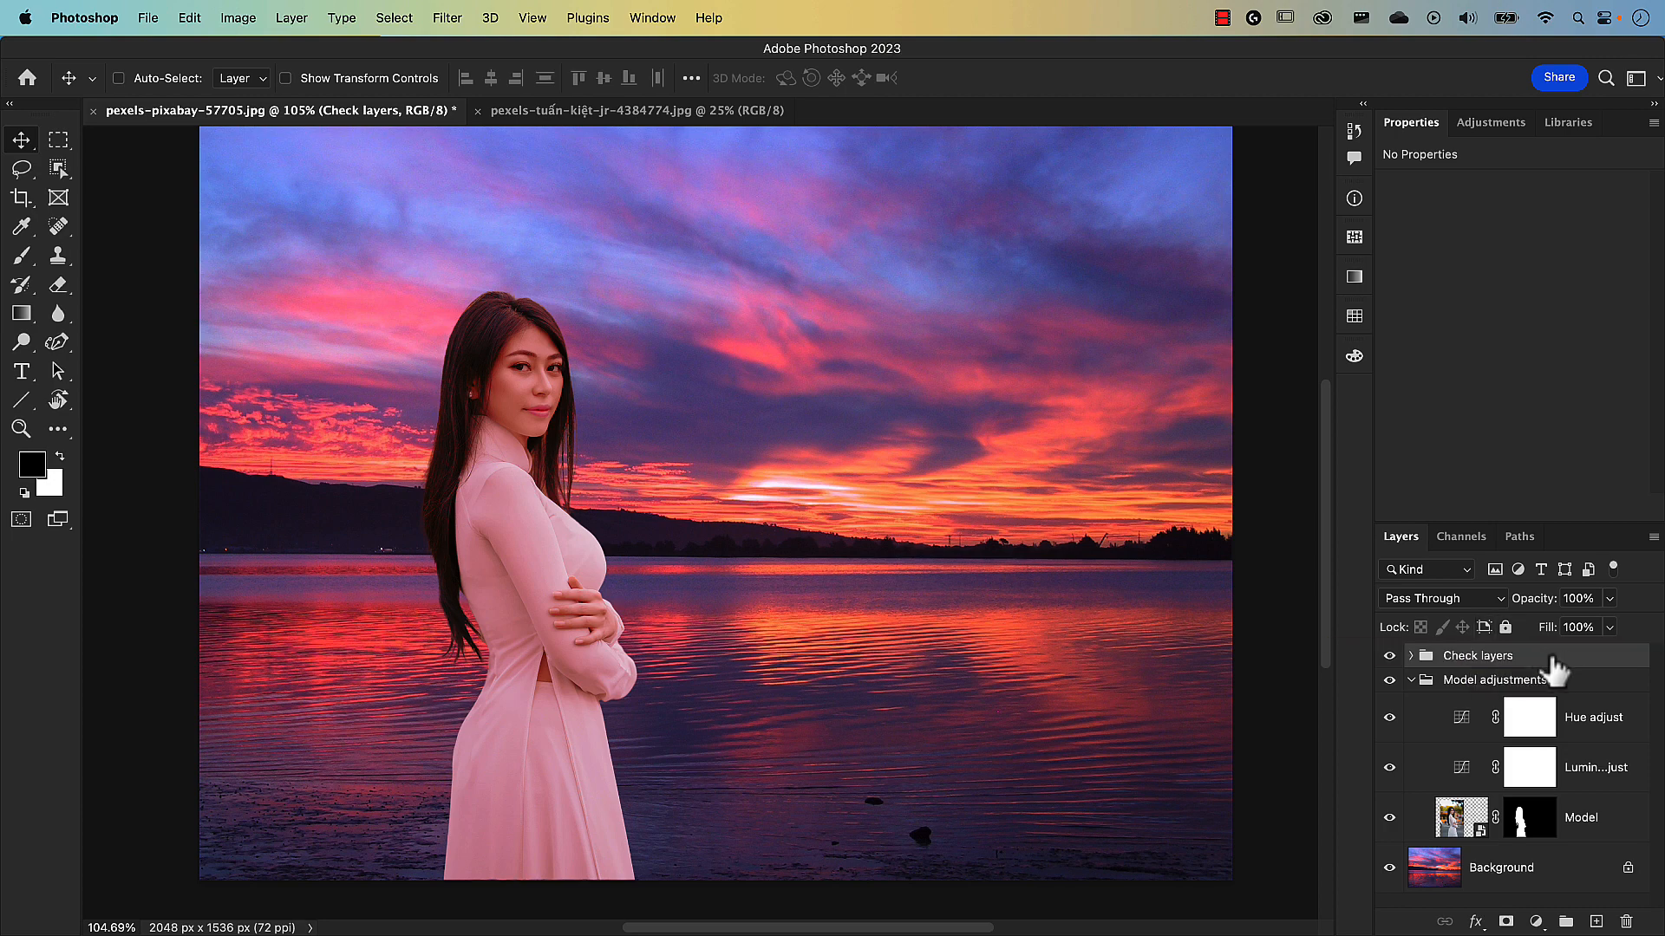
right_click(1589, 671)
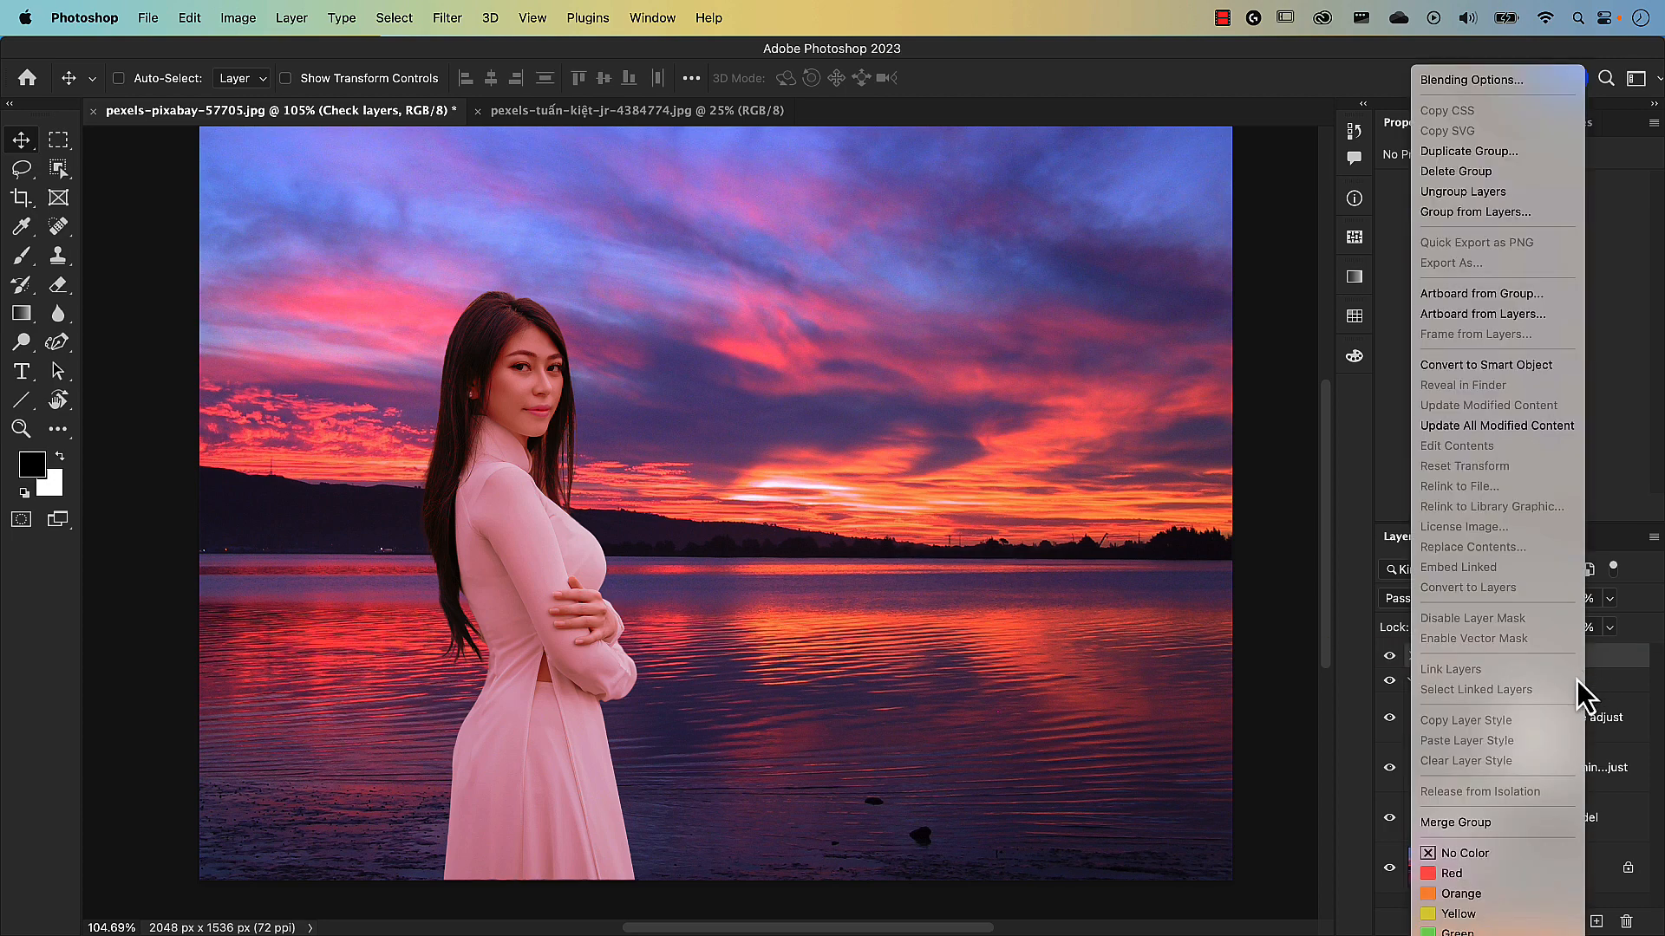
click(1489, 874)
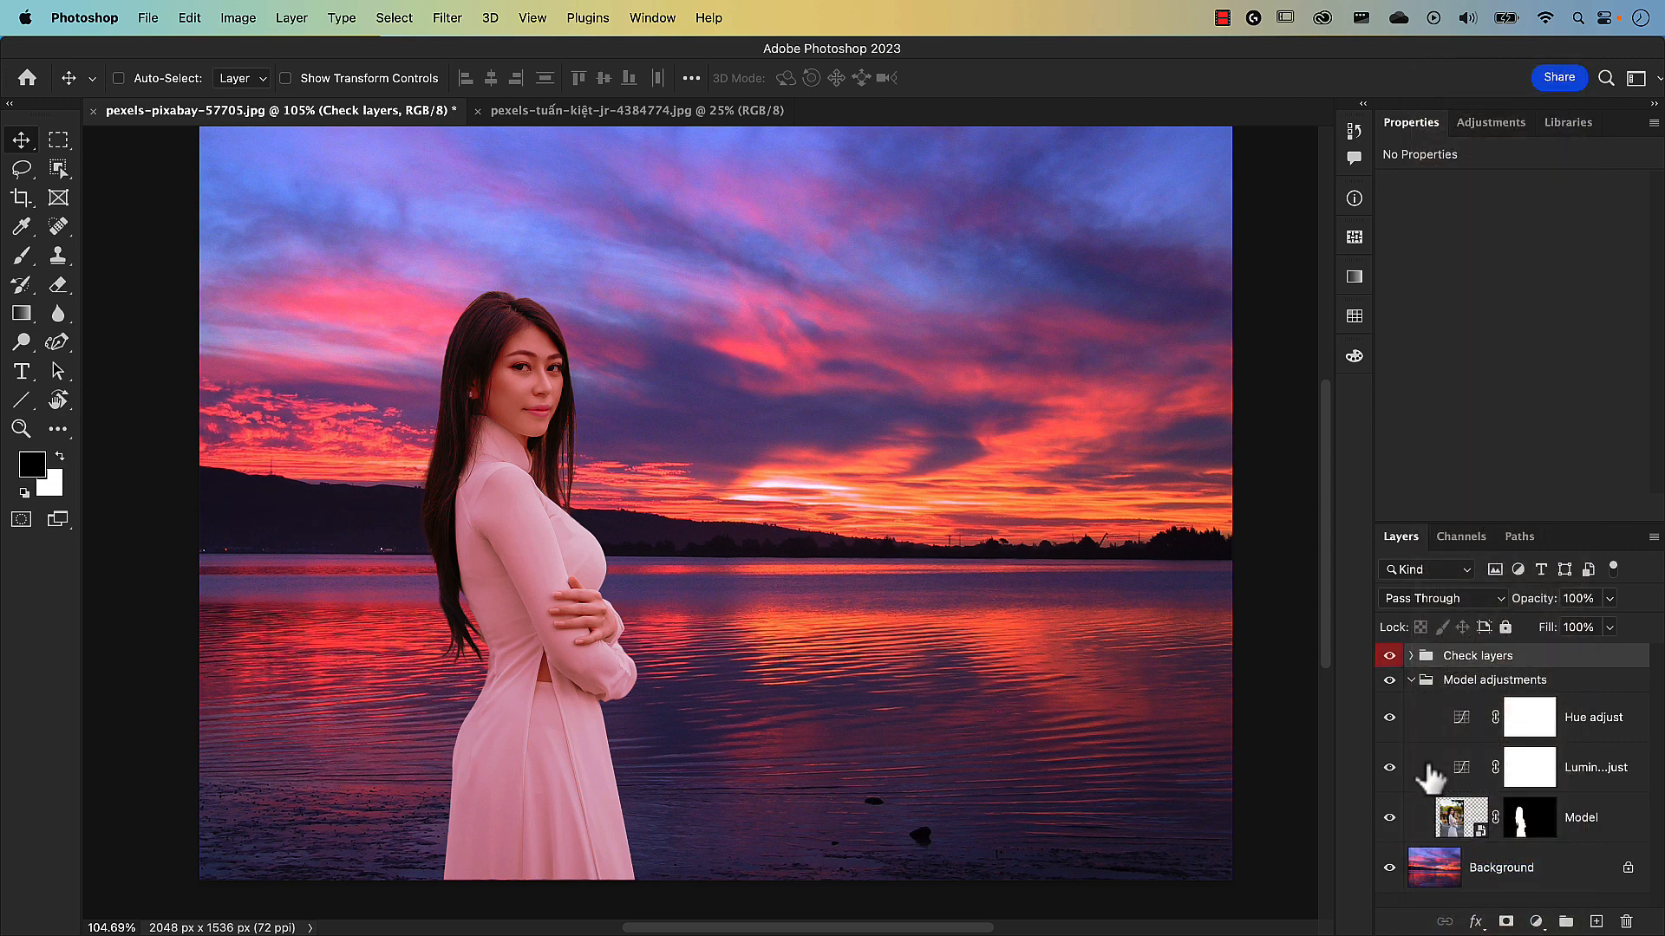
In the Saturation check layer's Selective Color settings, set Black to -100% for Reds, Yellows and Greens.
click(1412, 659)
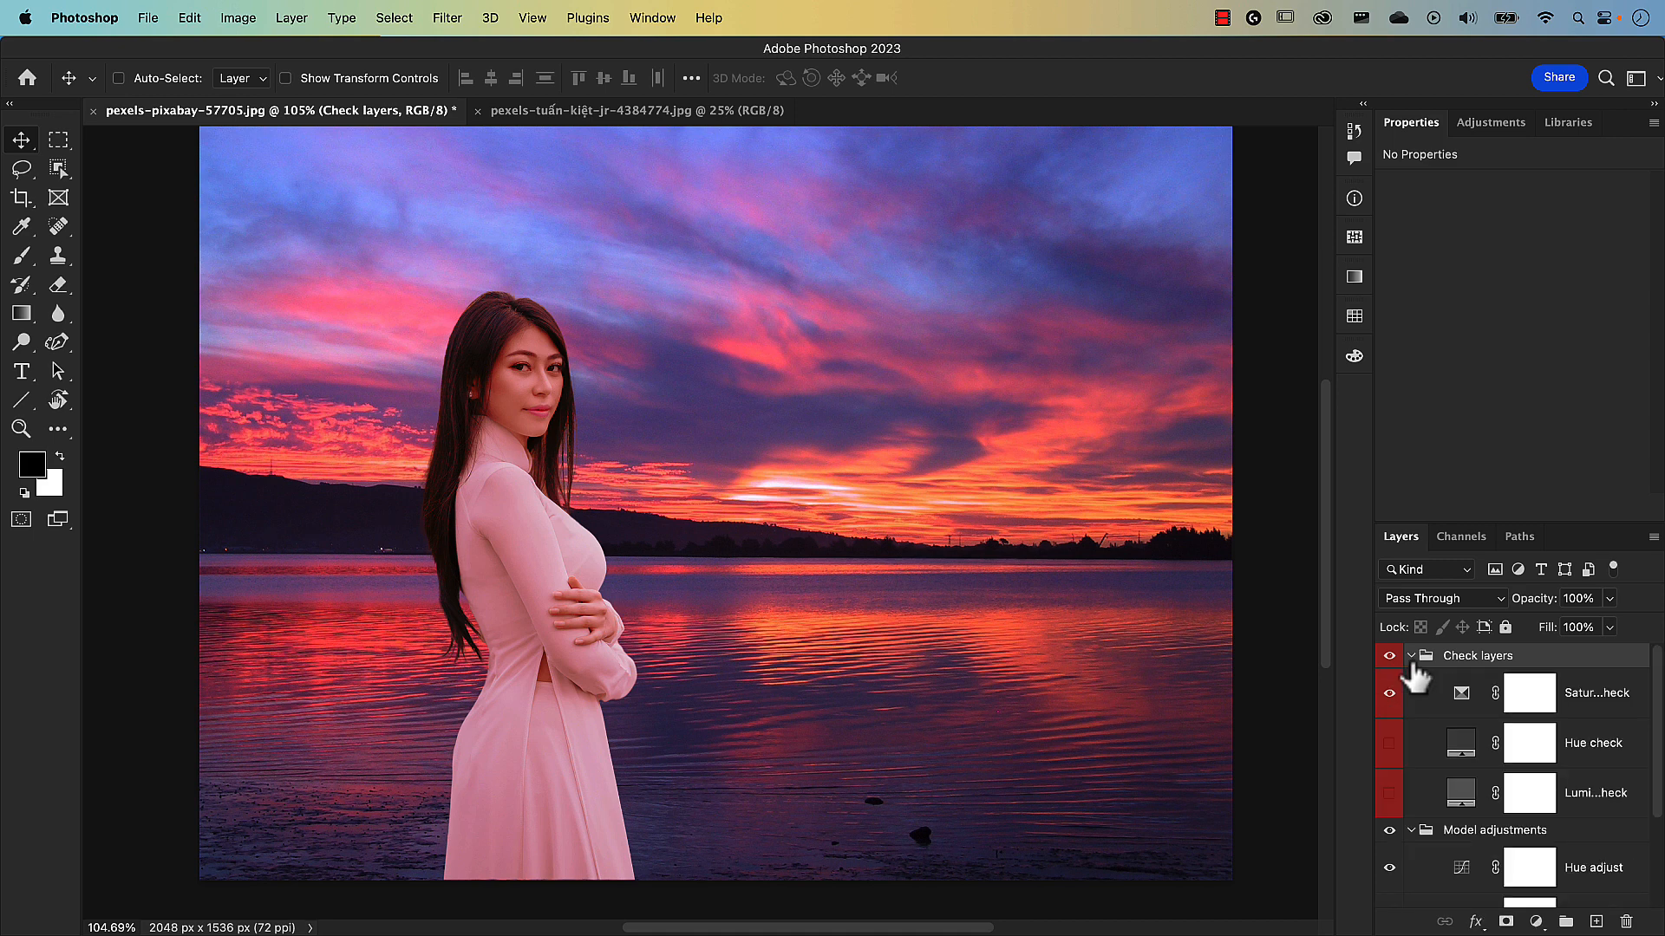
click(1463, 700)
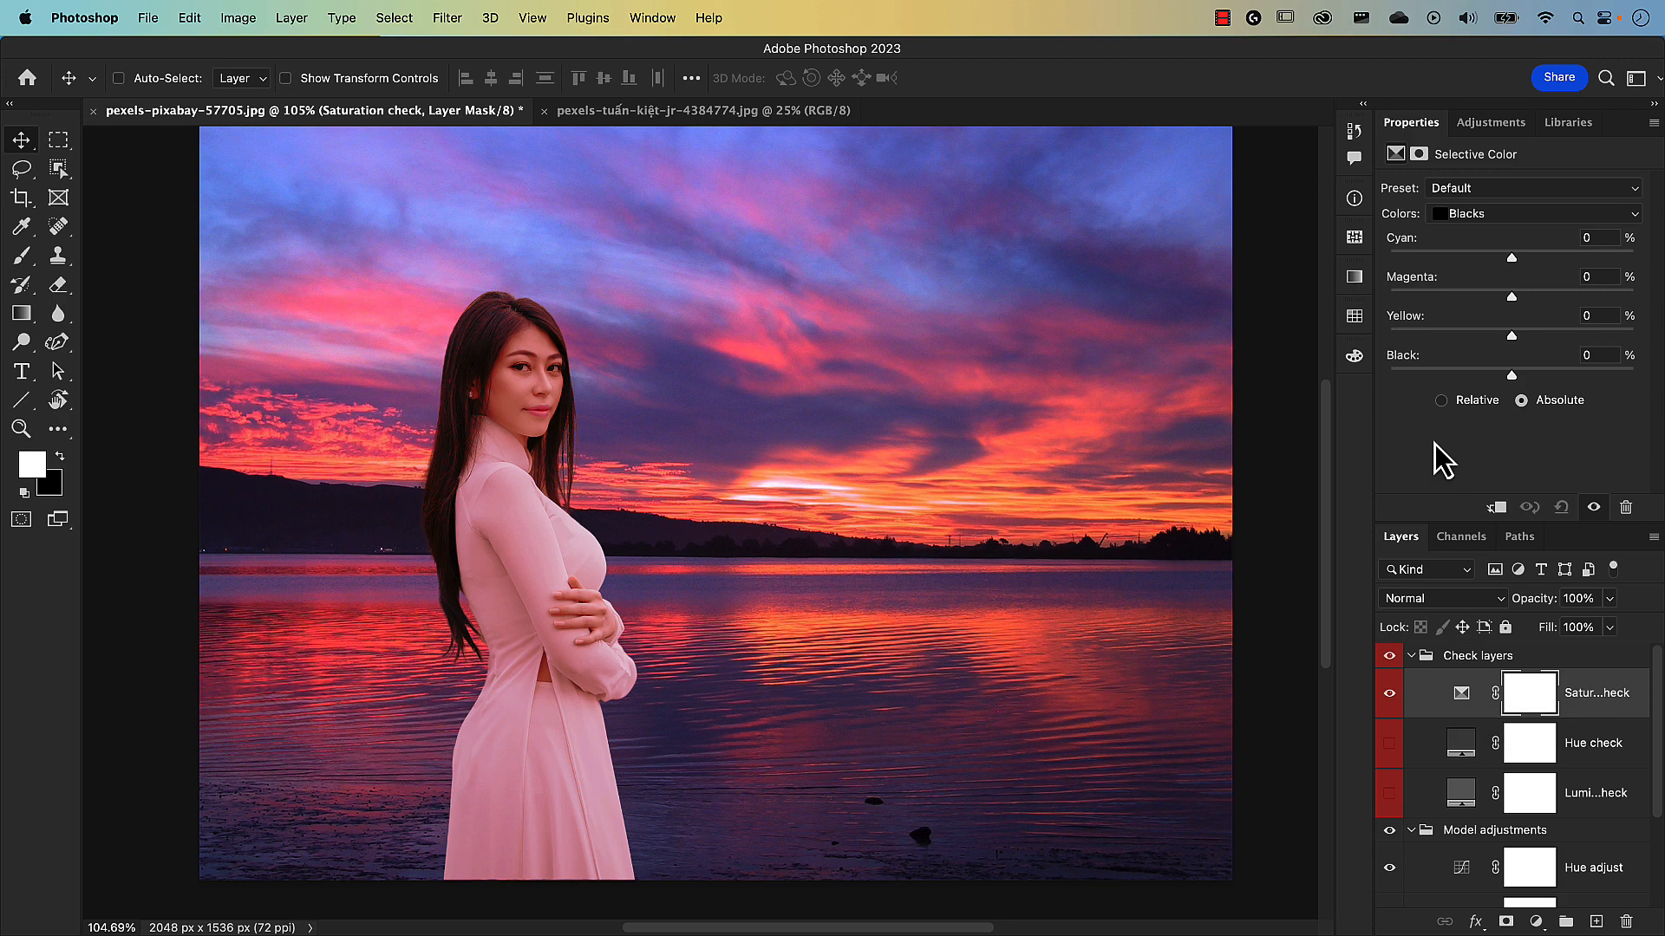
click(1635, 215)
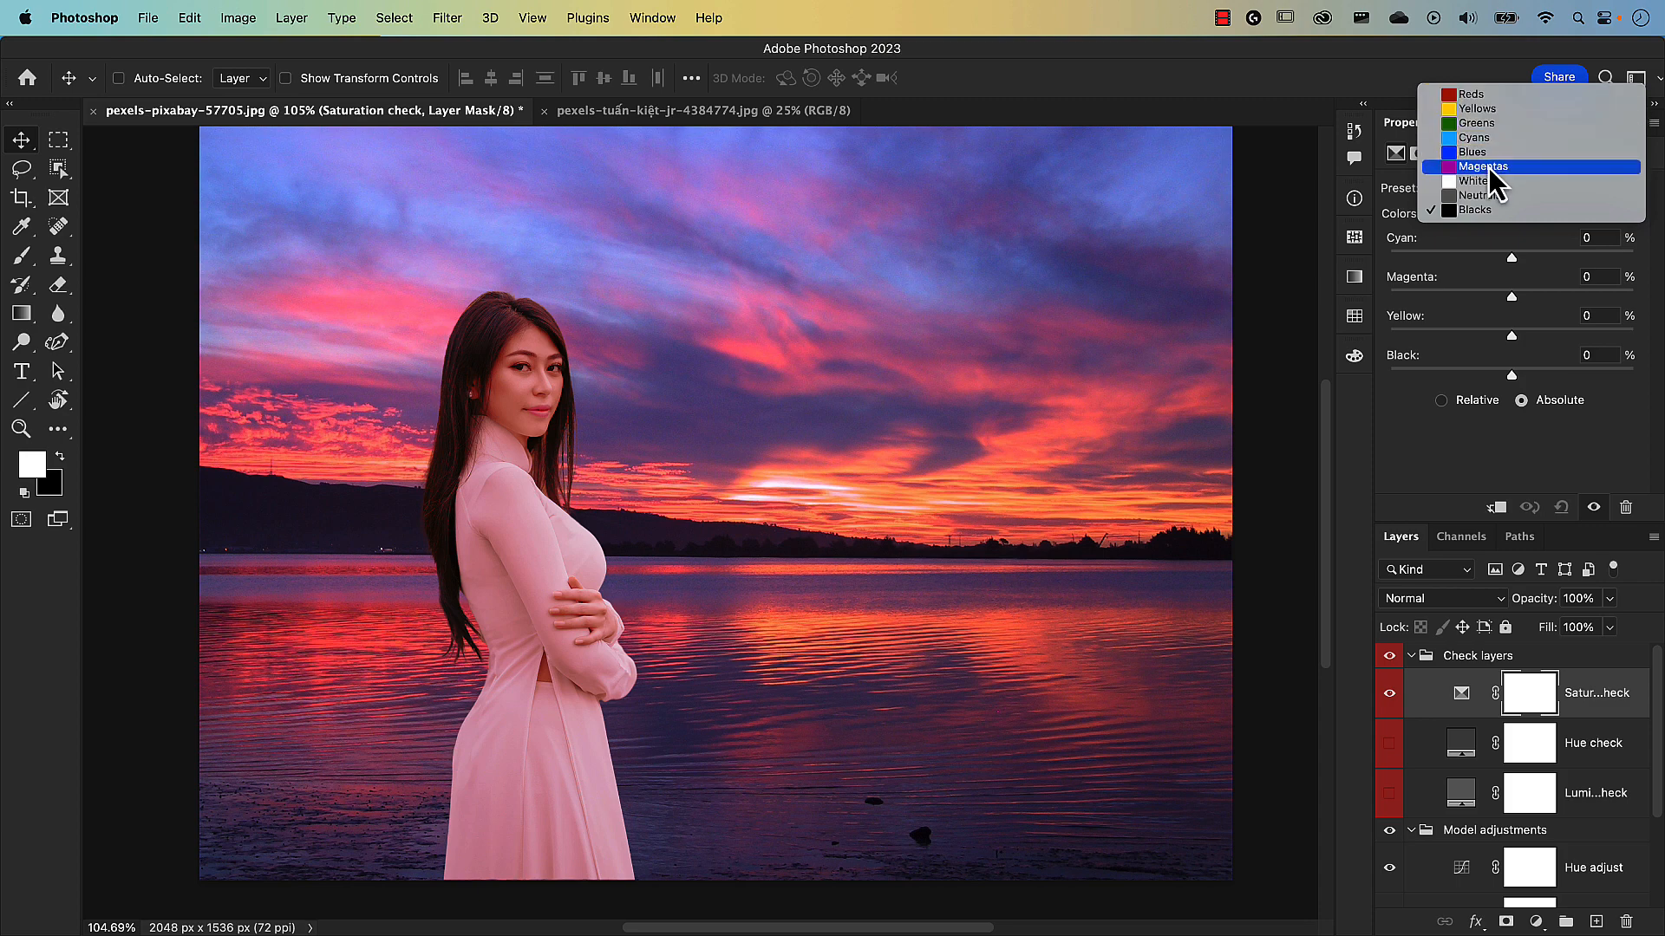
click(1480, 96)
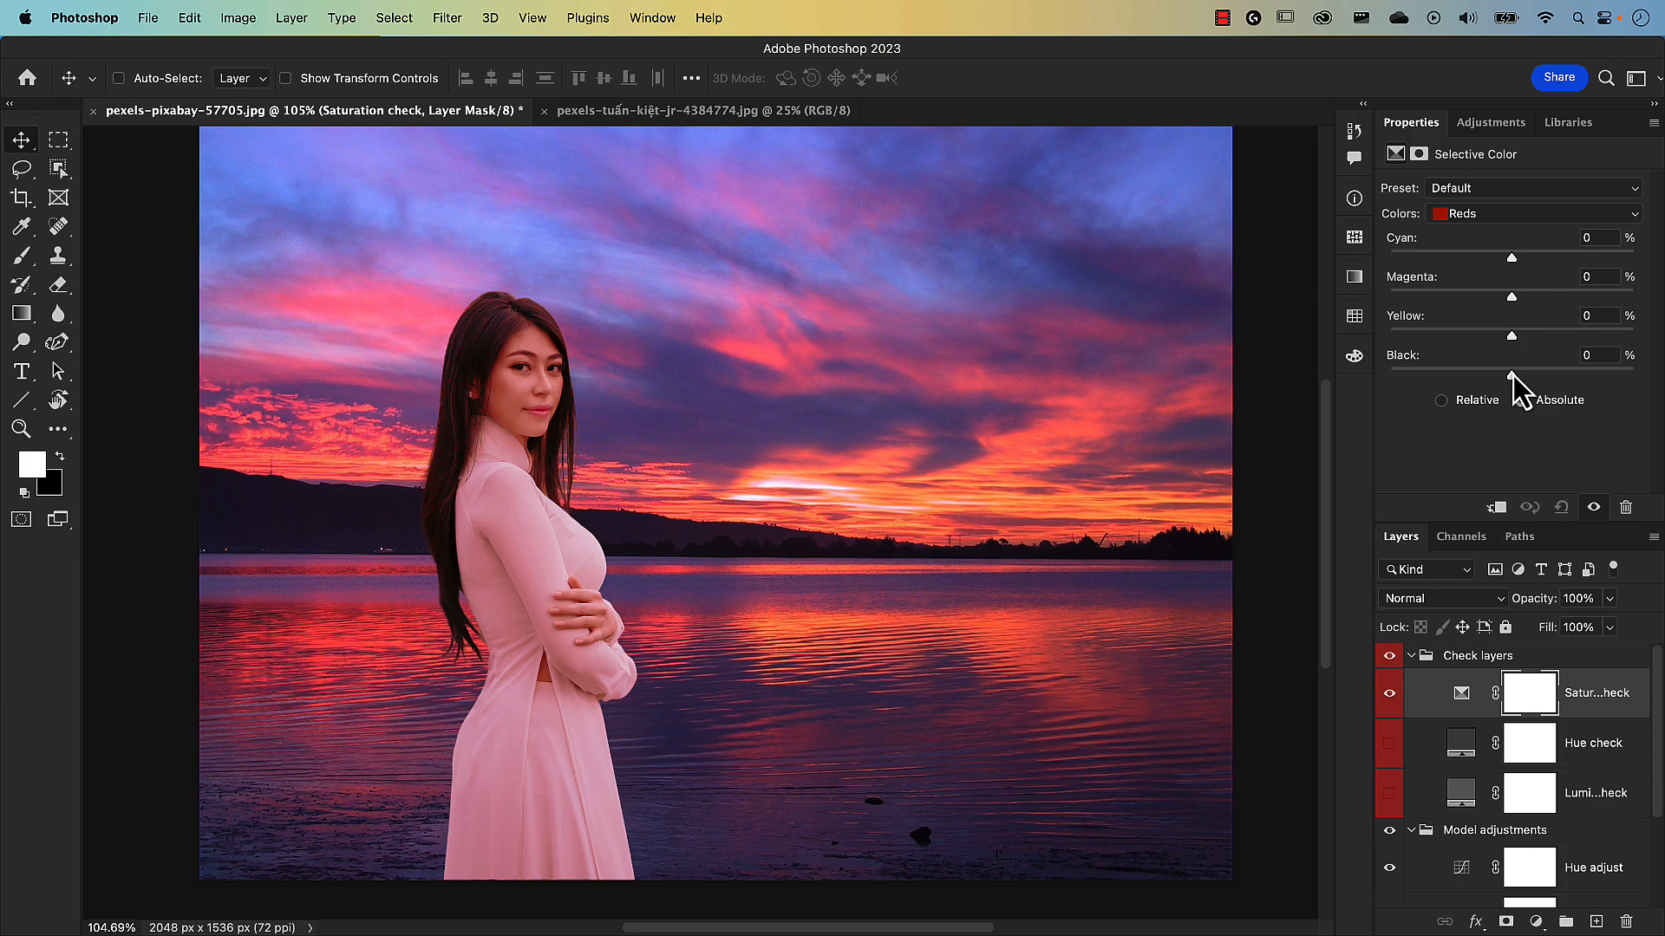
drag(1512, 377, 1382, 398)
click(1476, 214)
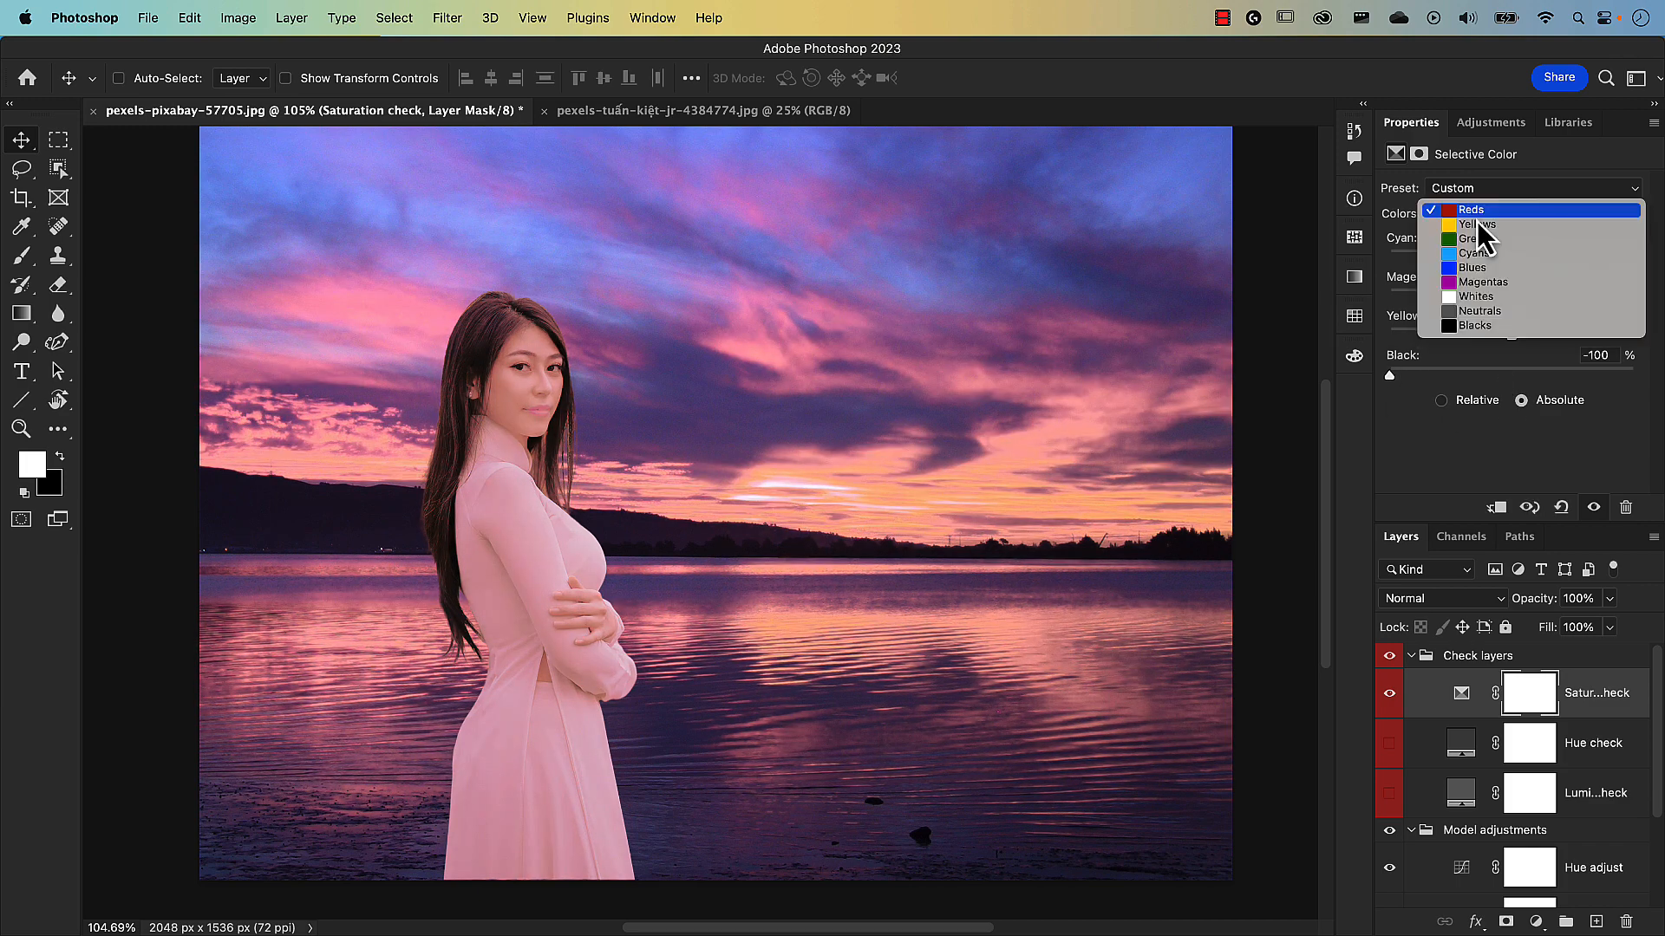
click(1476, 227)
drag(1513, 376, 1389, 377)
click(1465, 213)
click(1465, 225)
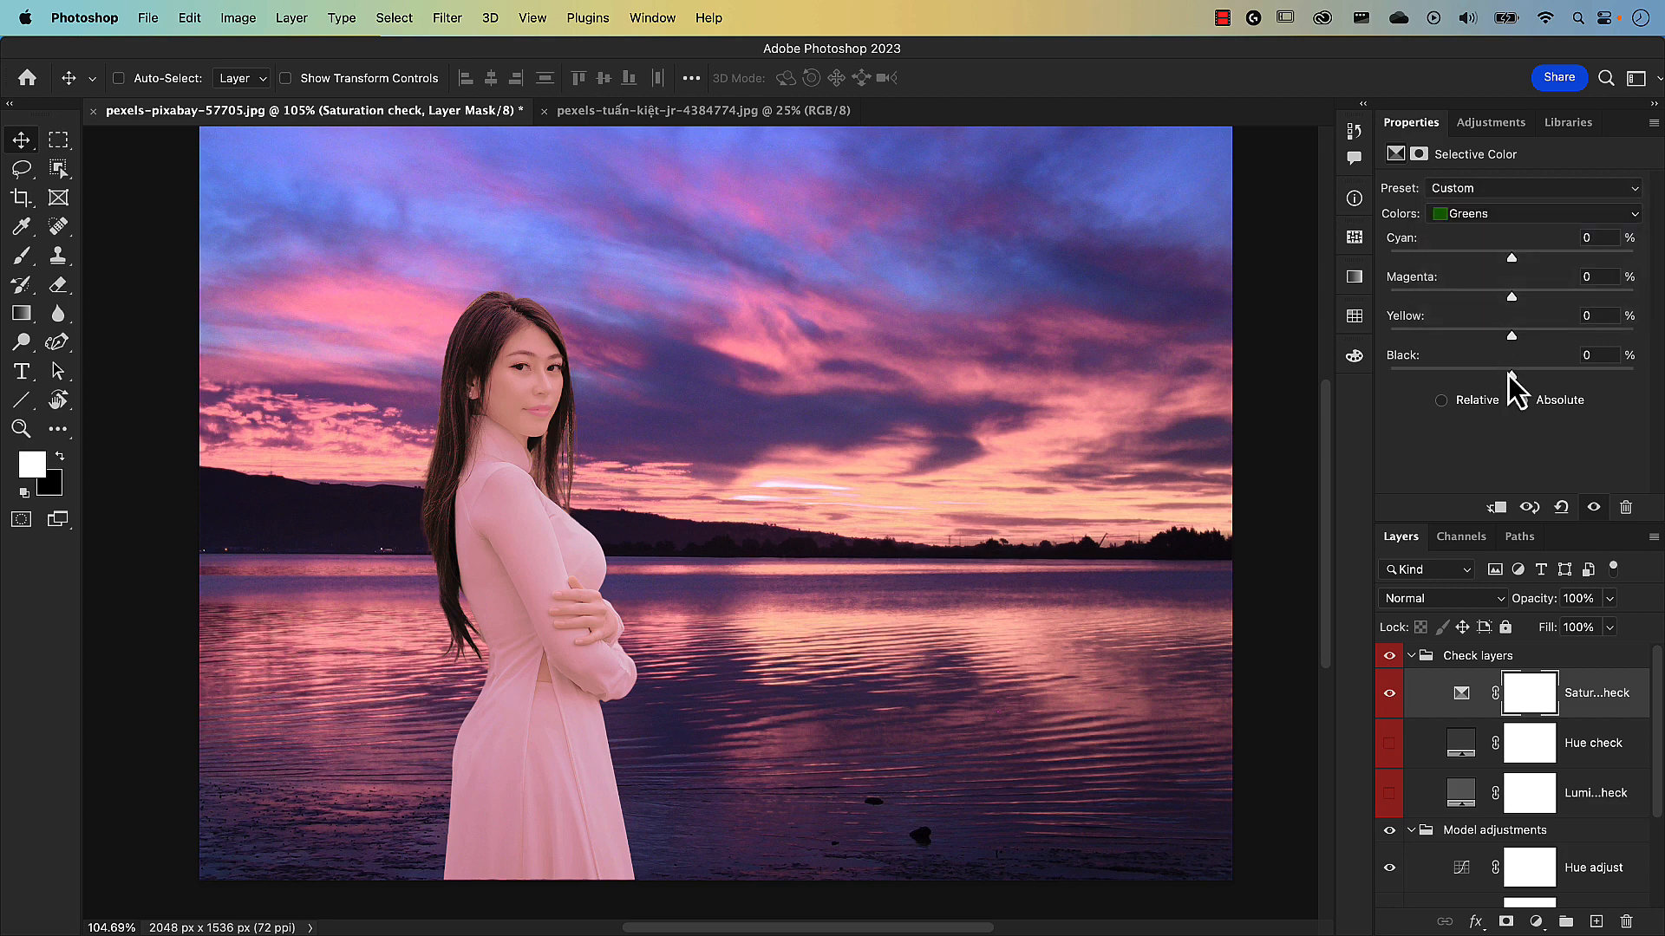
drag(1512, 376, 1389, 376)
Set Black to -100% for Cyans, Blues and Magentas on the Saturation check layer.
click(1474, 213)
click(1472, 227)
drag(1512, 376, 1386, 381)
click(1475, 213)
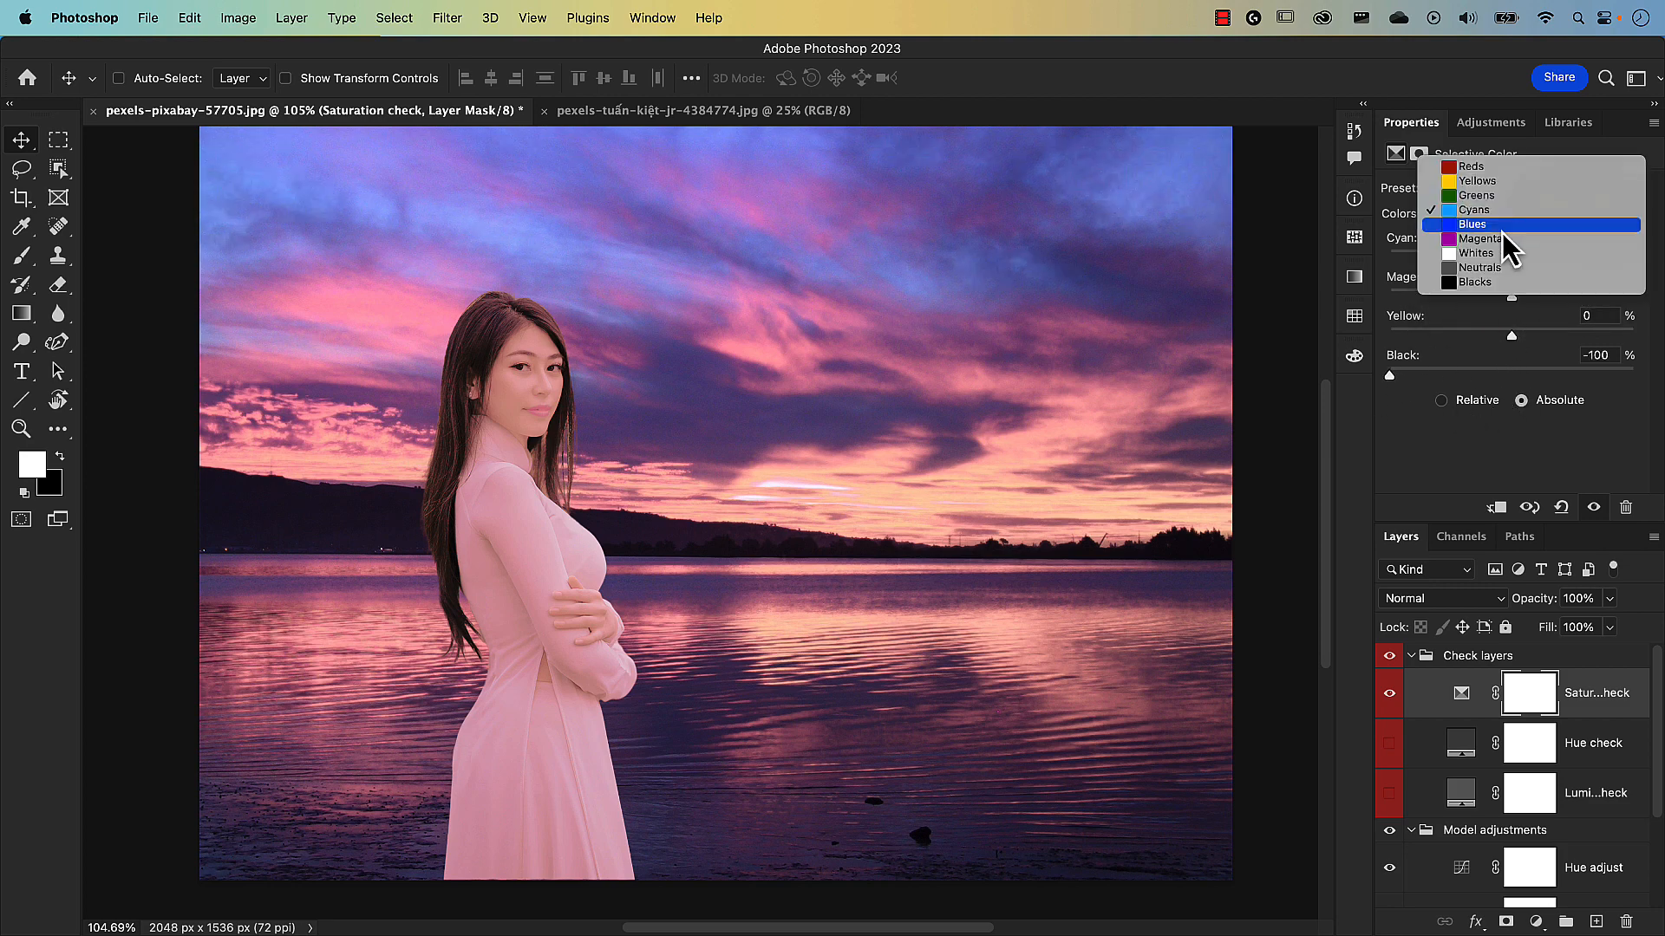
click(1500, 227)
drag(1511, 377, 1389, 376)
click(1474, 213)
click(1500, 226)
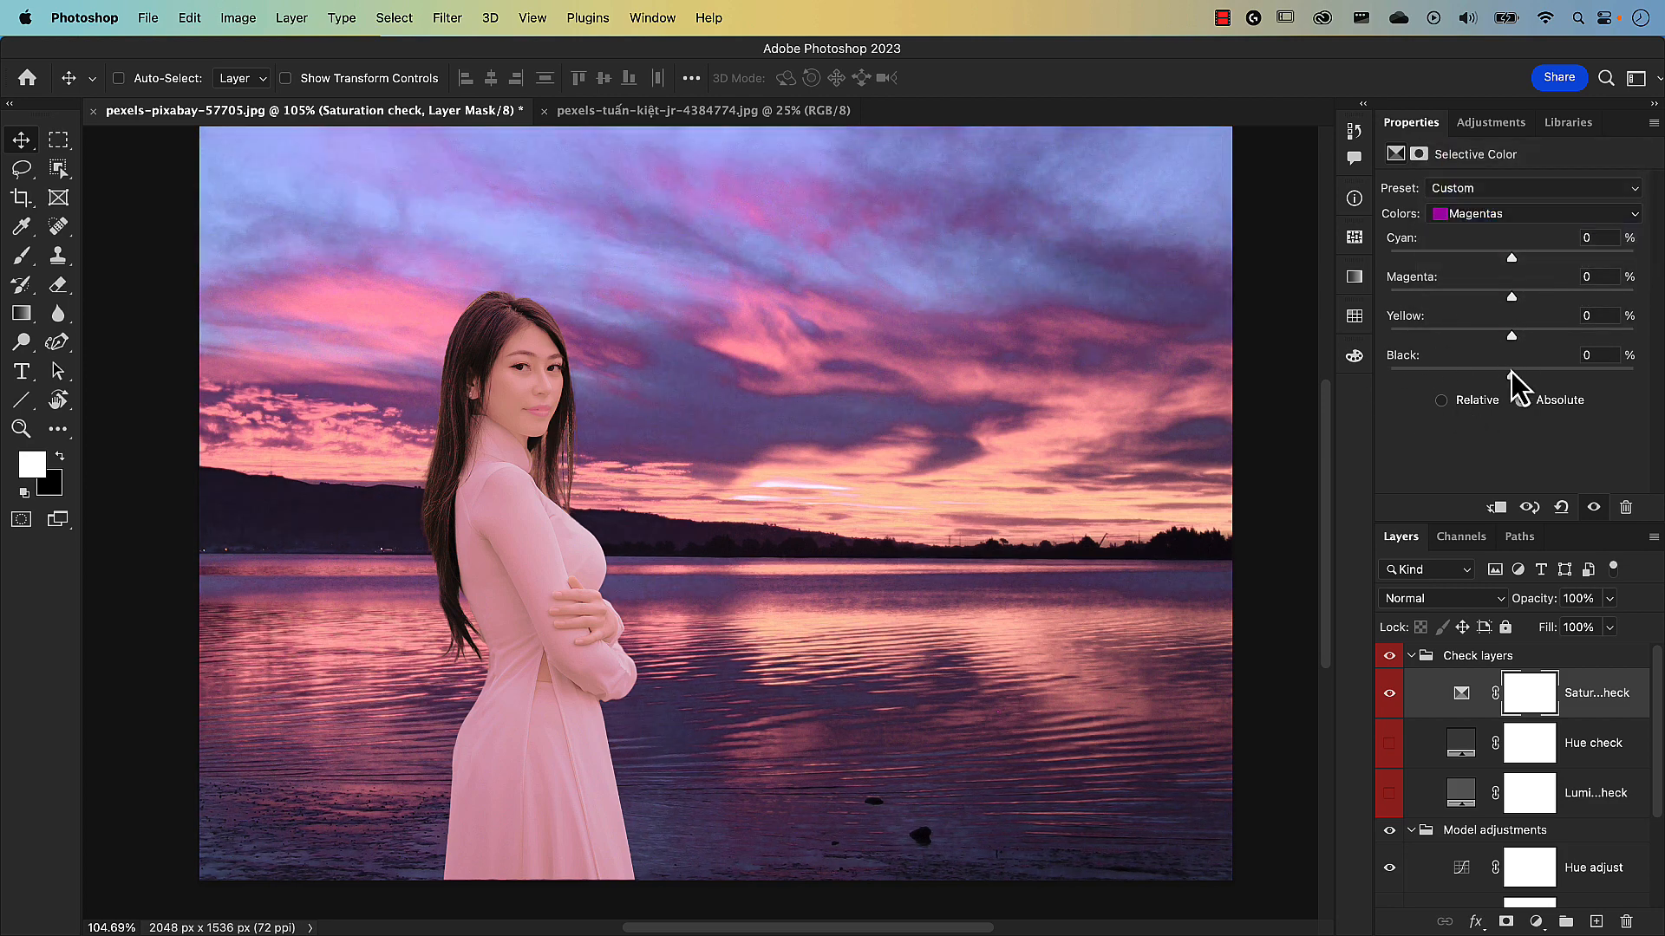
drag(1511, 377, 1390, 377)
Set Black to +100% for Whites, Neutrals and Blacks on the Saturation check layer.
click(1500, 224)
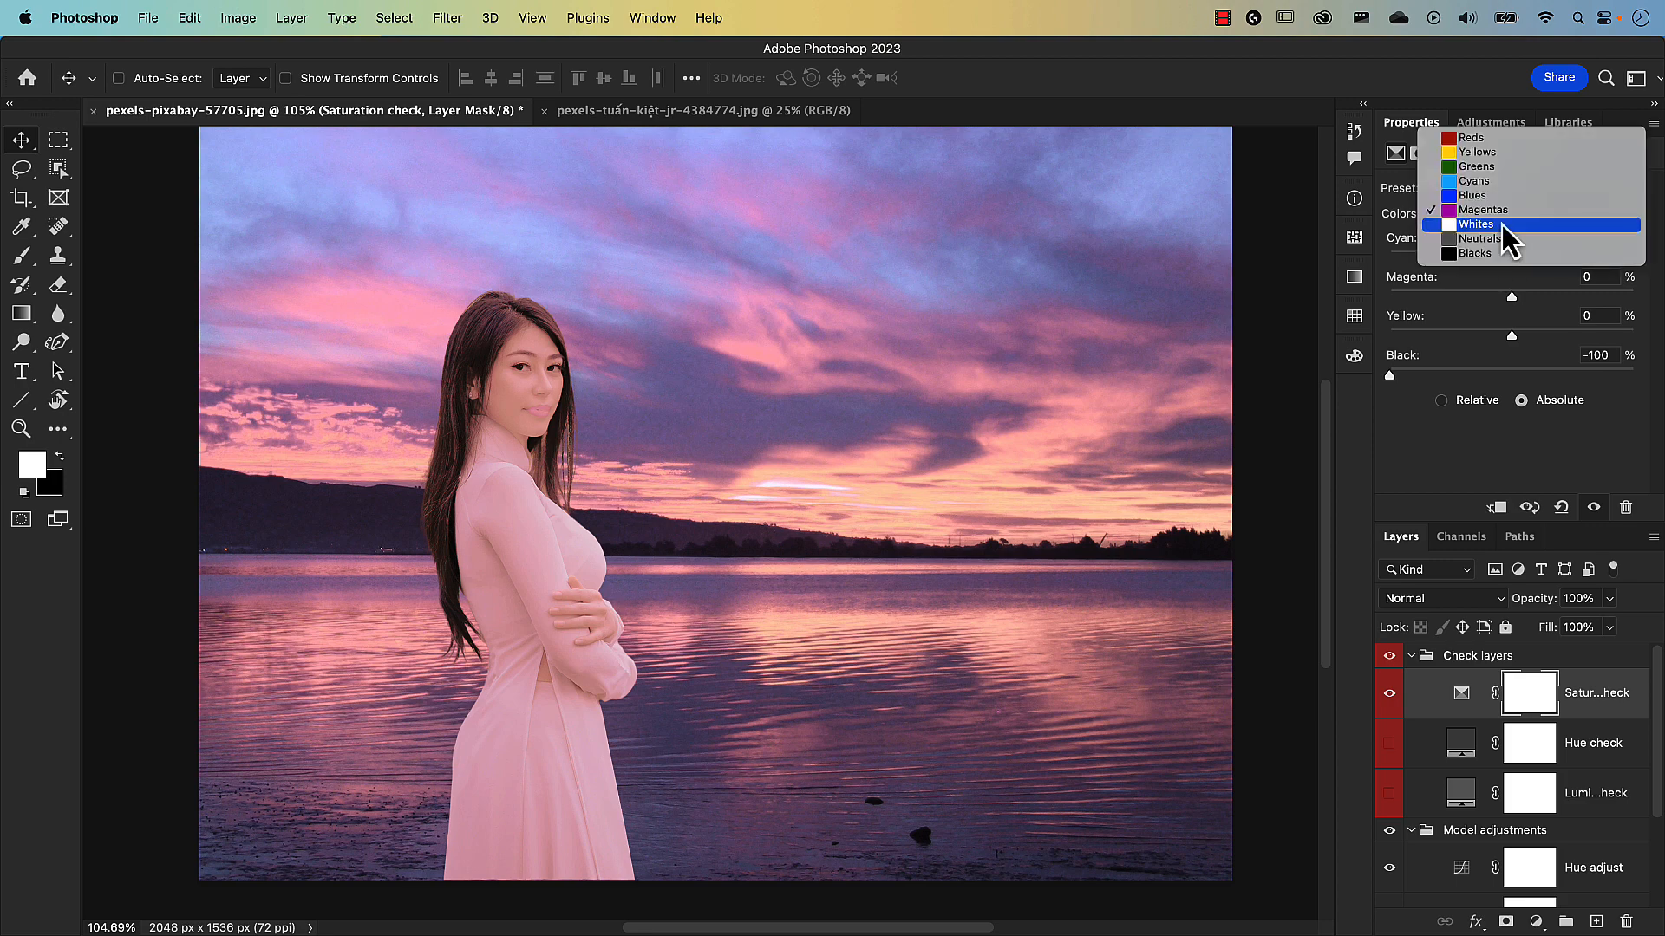
click(1506, 226)
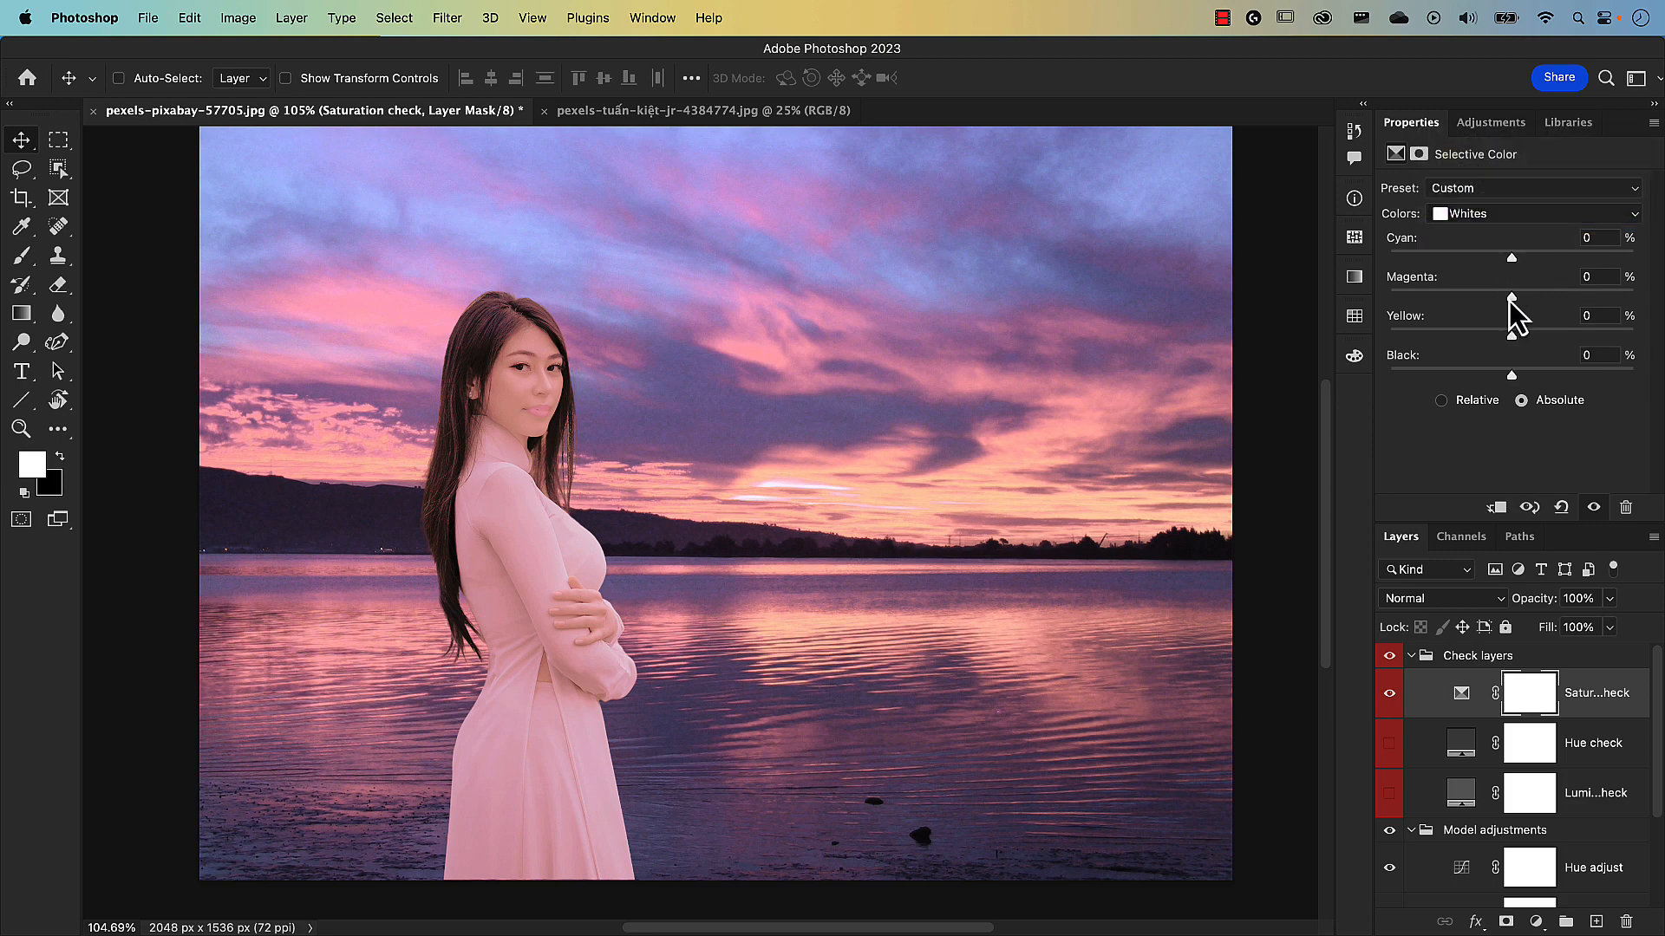
drag(1513, 377, 1646, 379)
click(1490, 220)
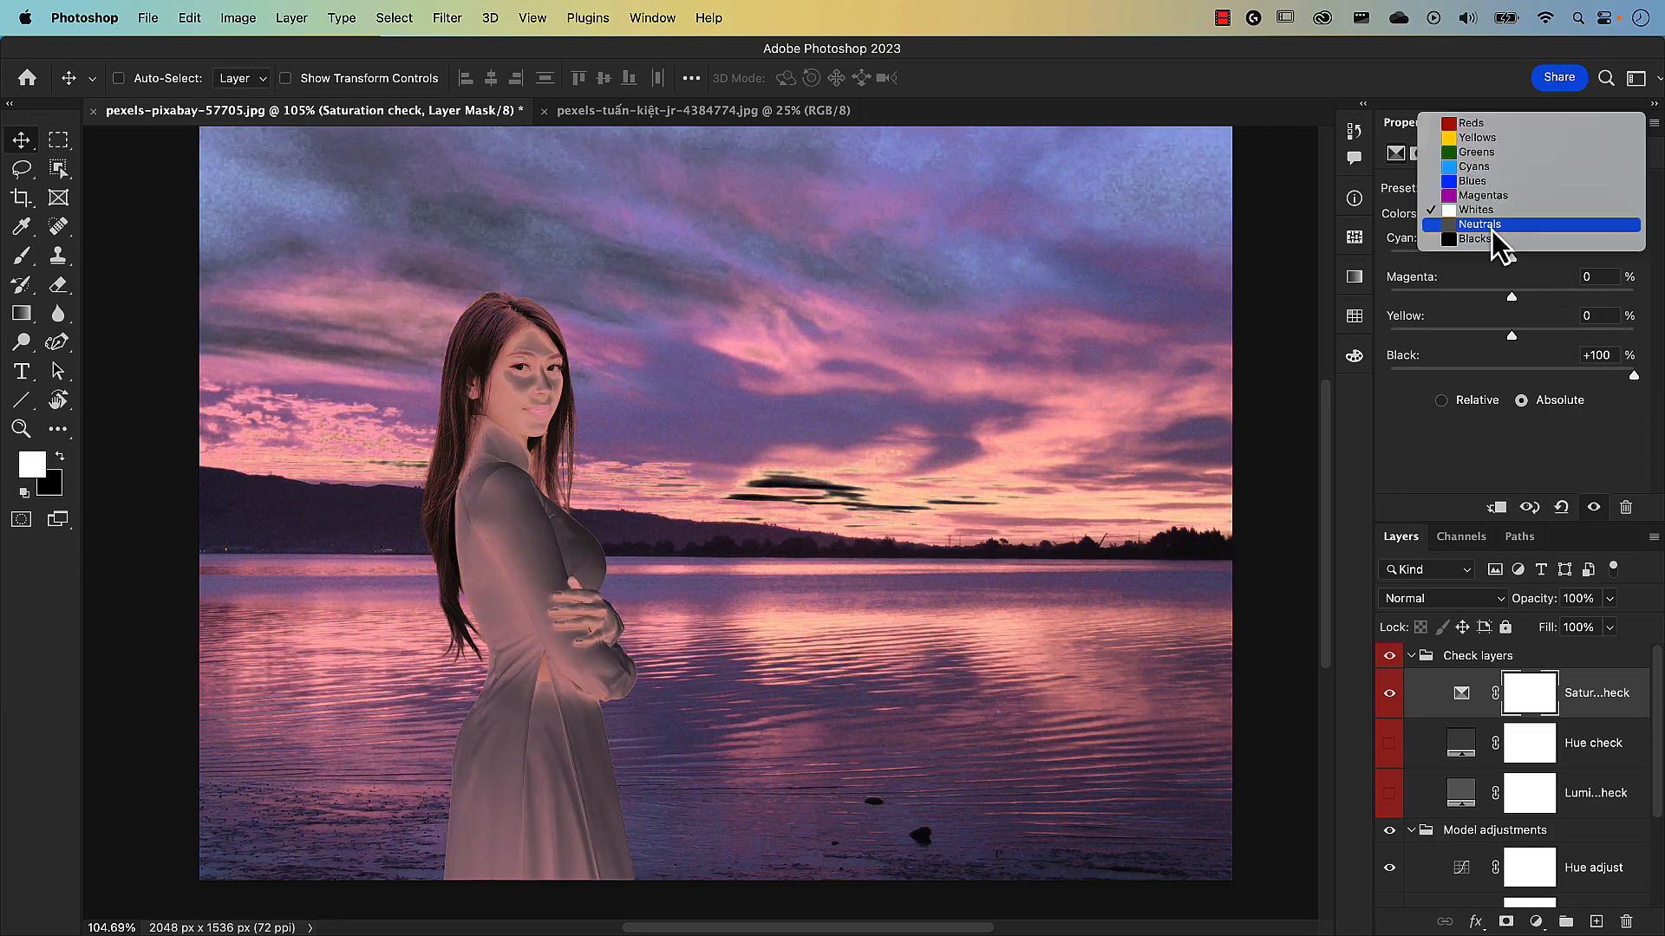
click(1491, 231)
click(1491, 214)
click(1484, 232)
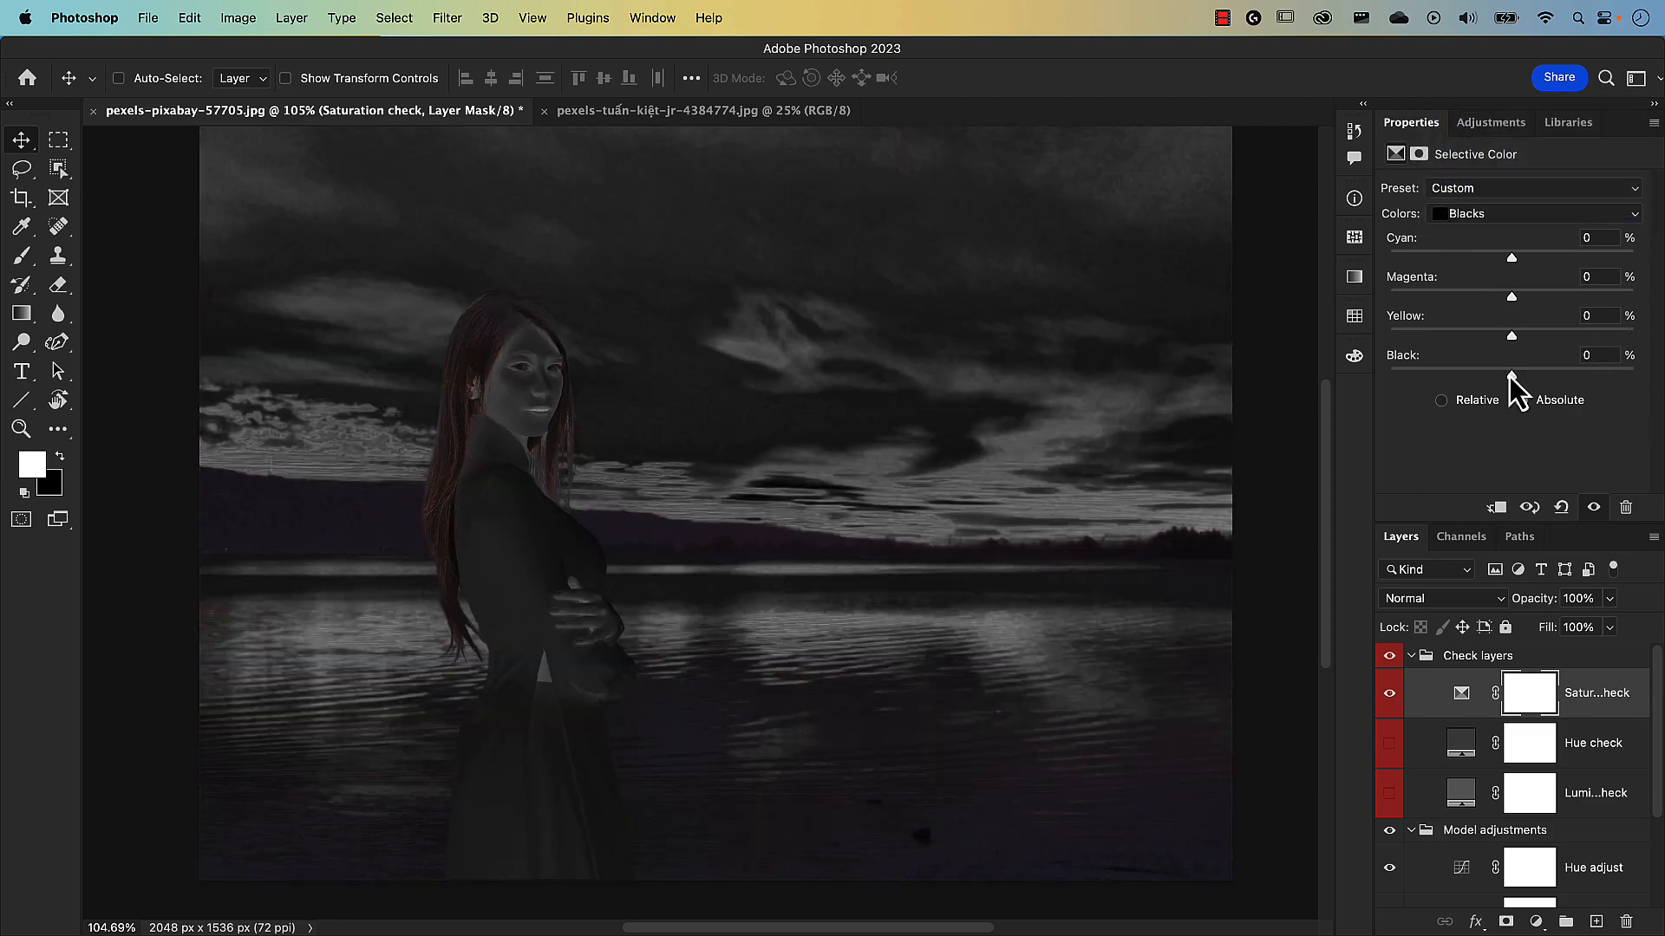
drag(1510, 377, 1649, 392)
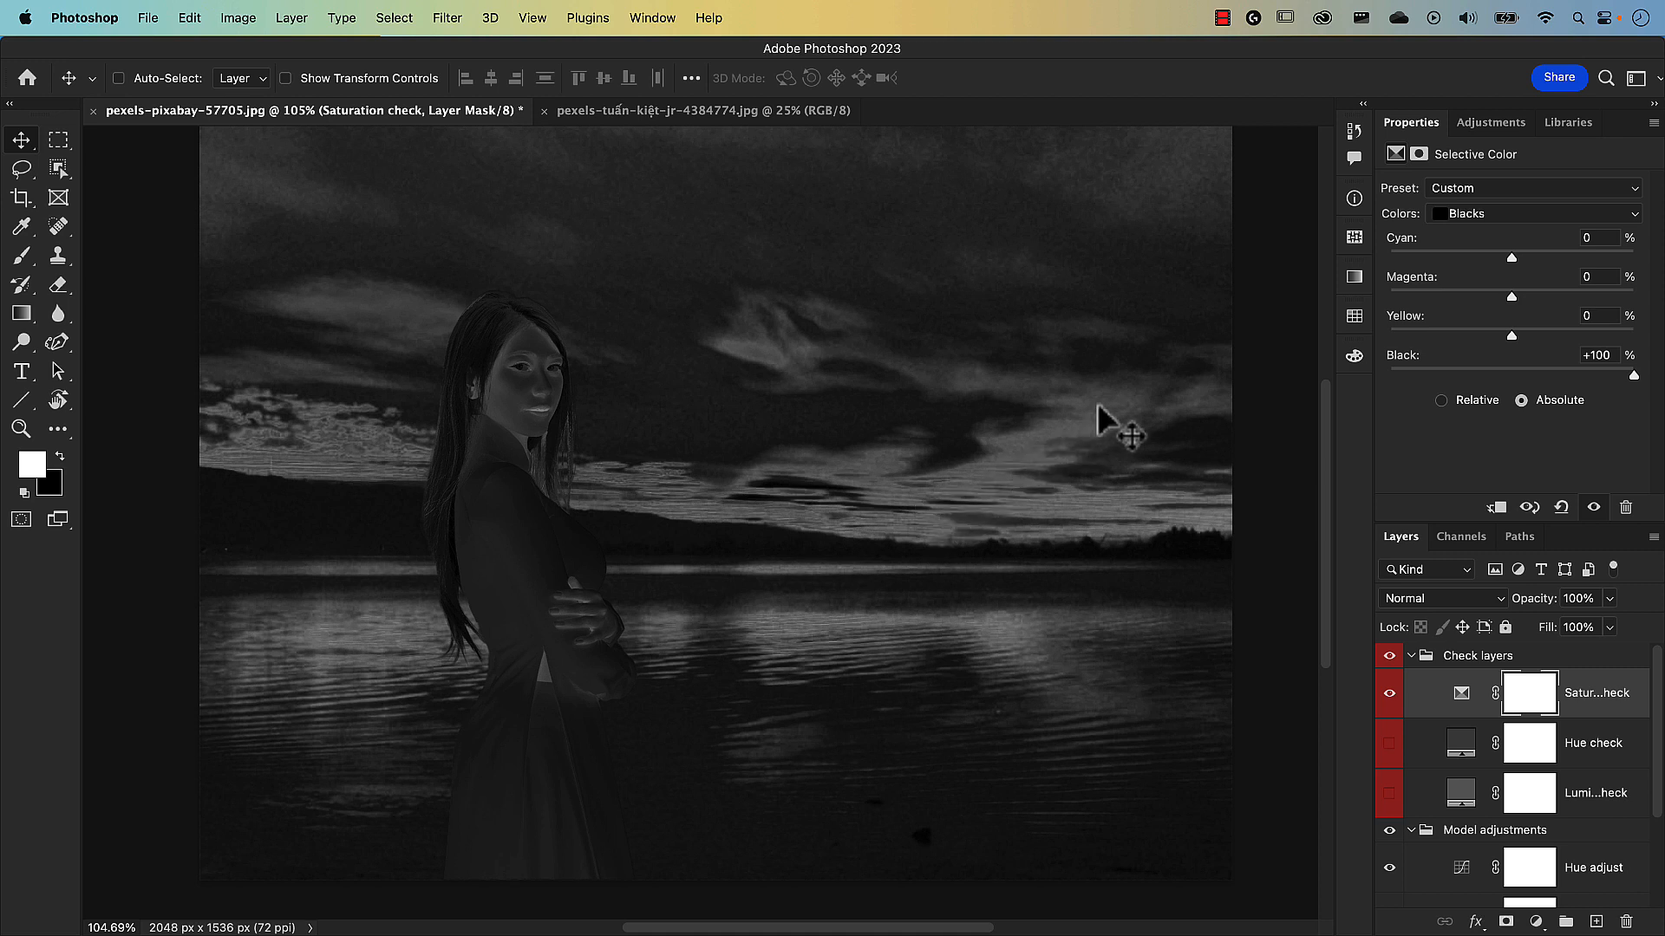
click(1654, 123)
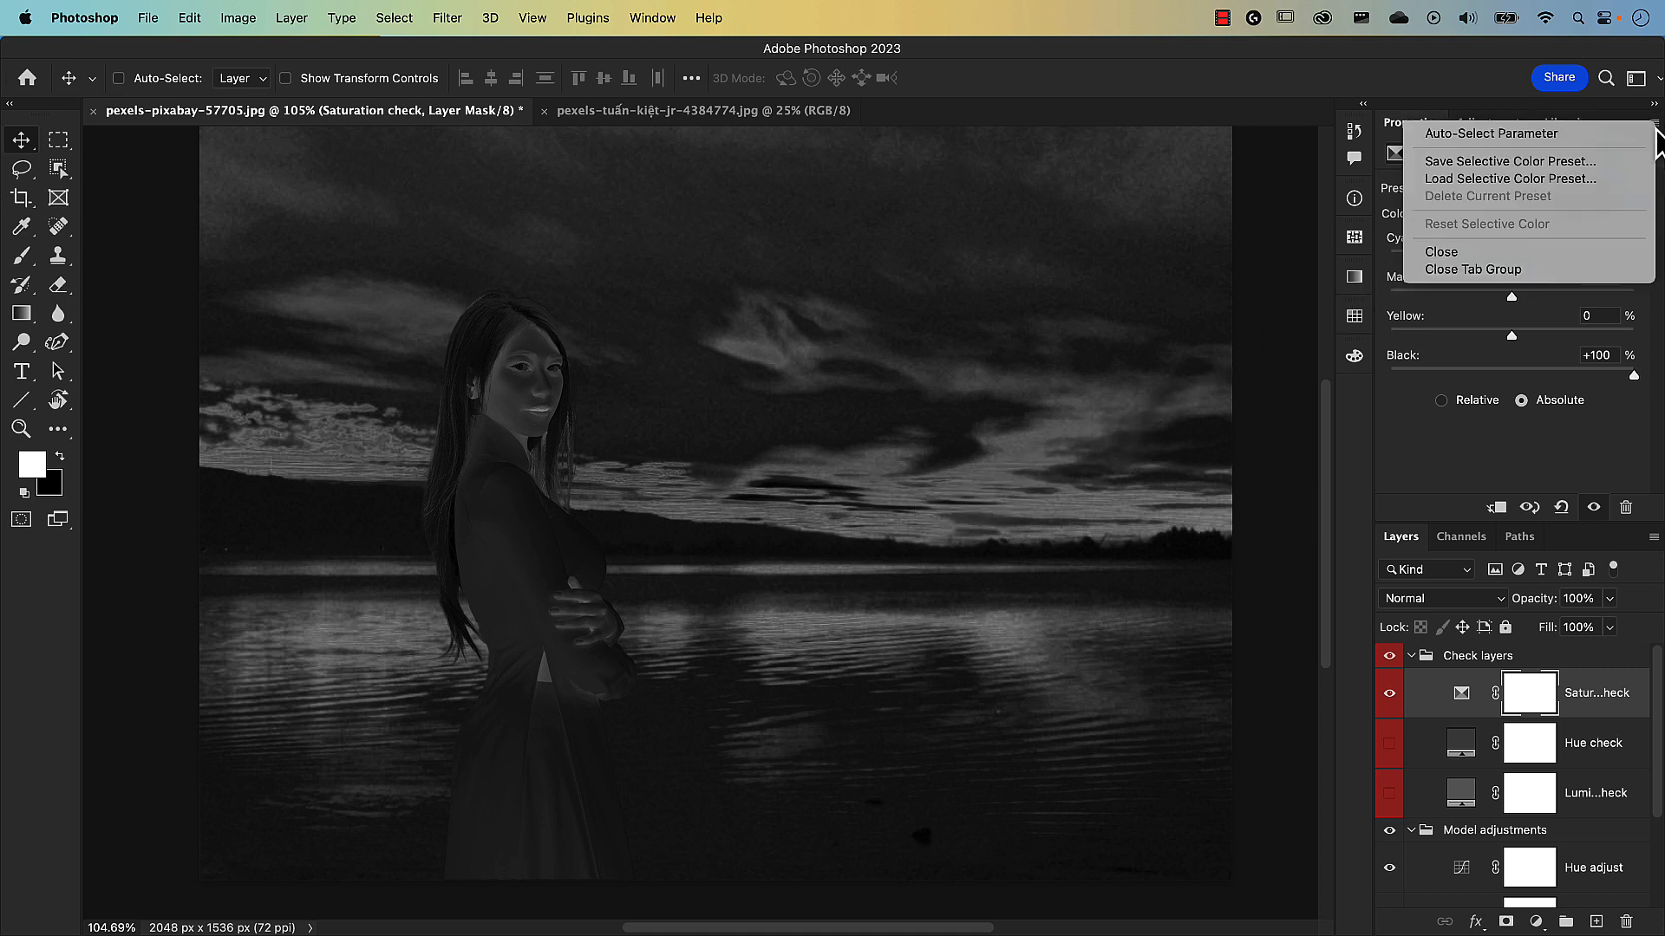
click(1460, 164)
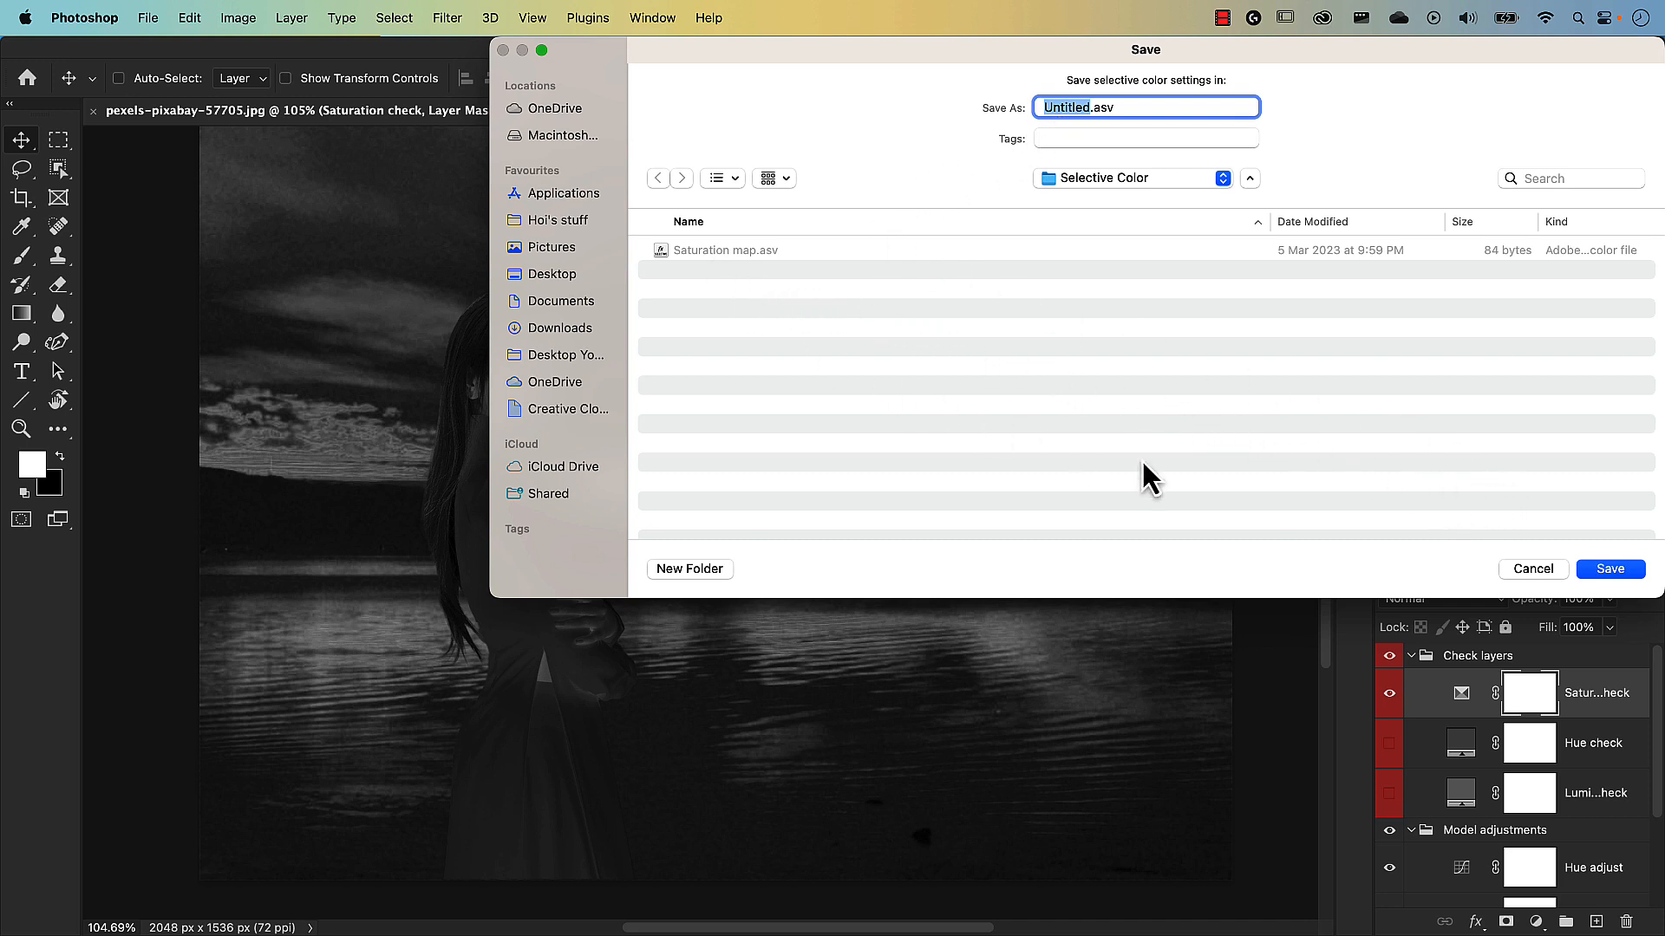
click(1533, 569)
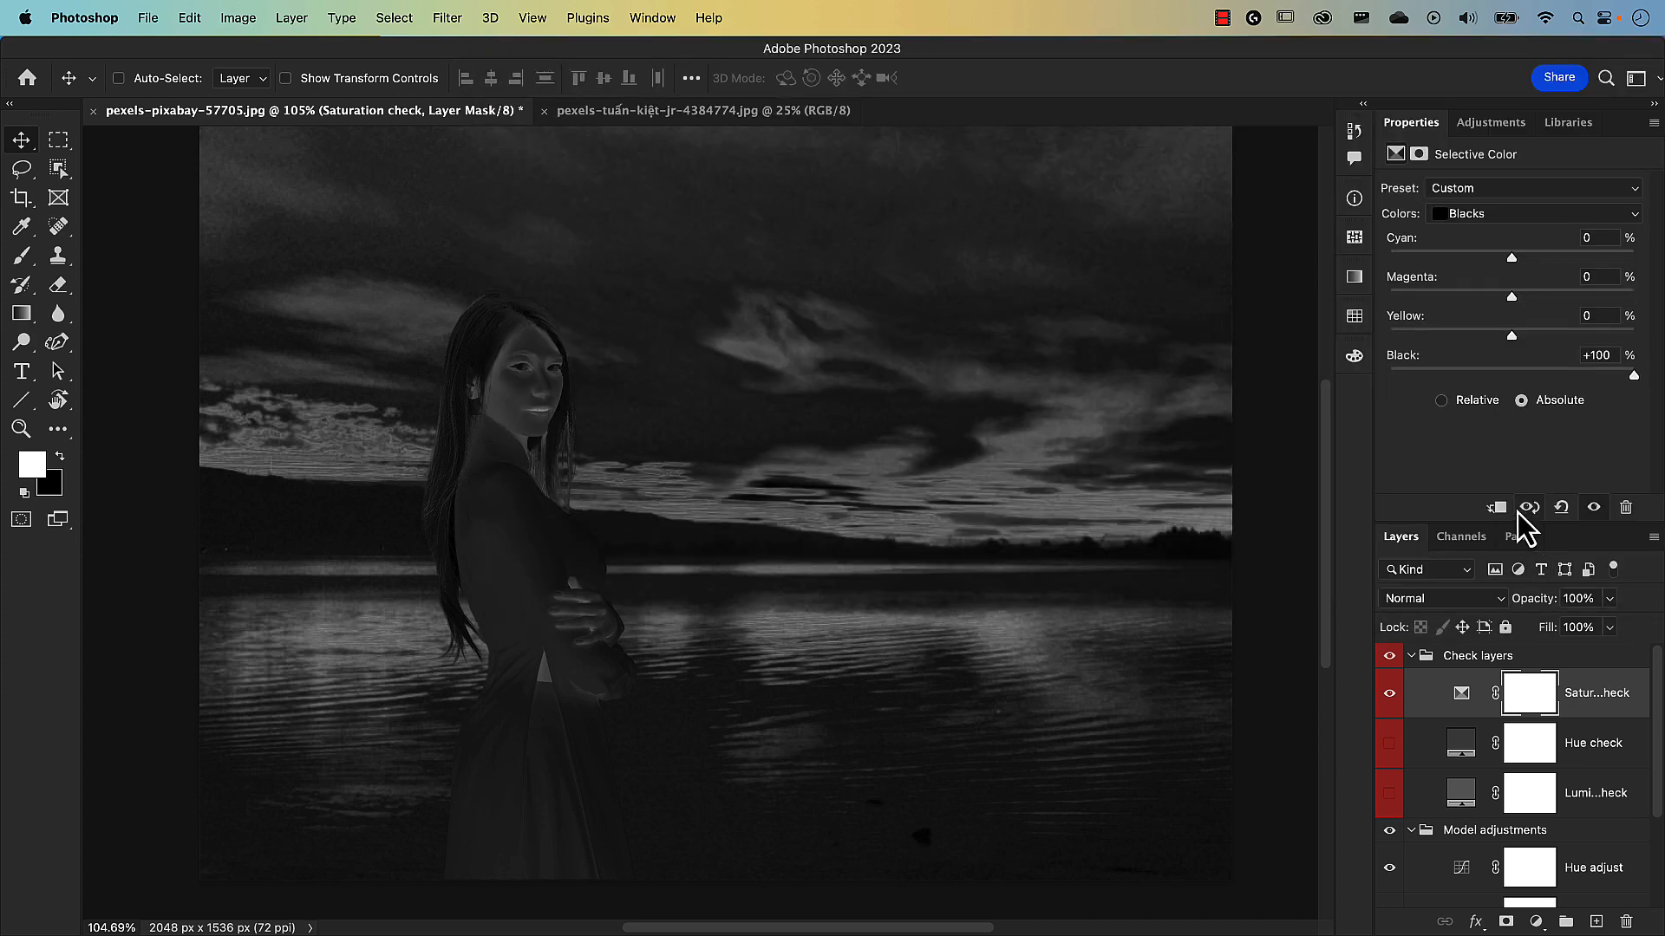
Load the Selective Color preset "Saturation map.asv" into the Saturation check layer.
click(1653, 124)
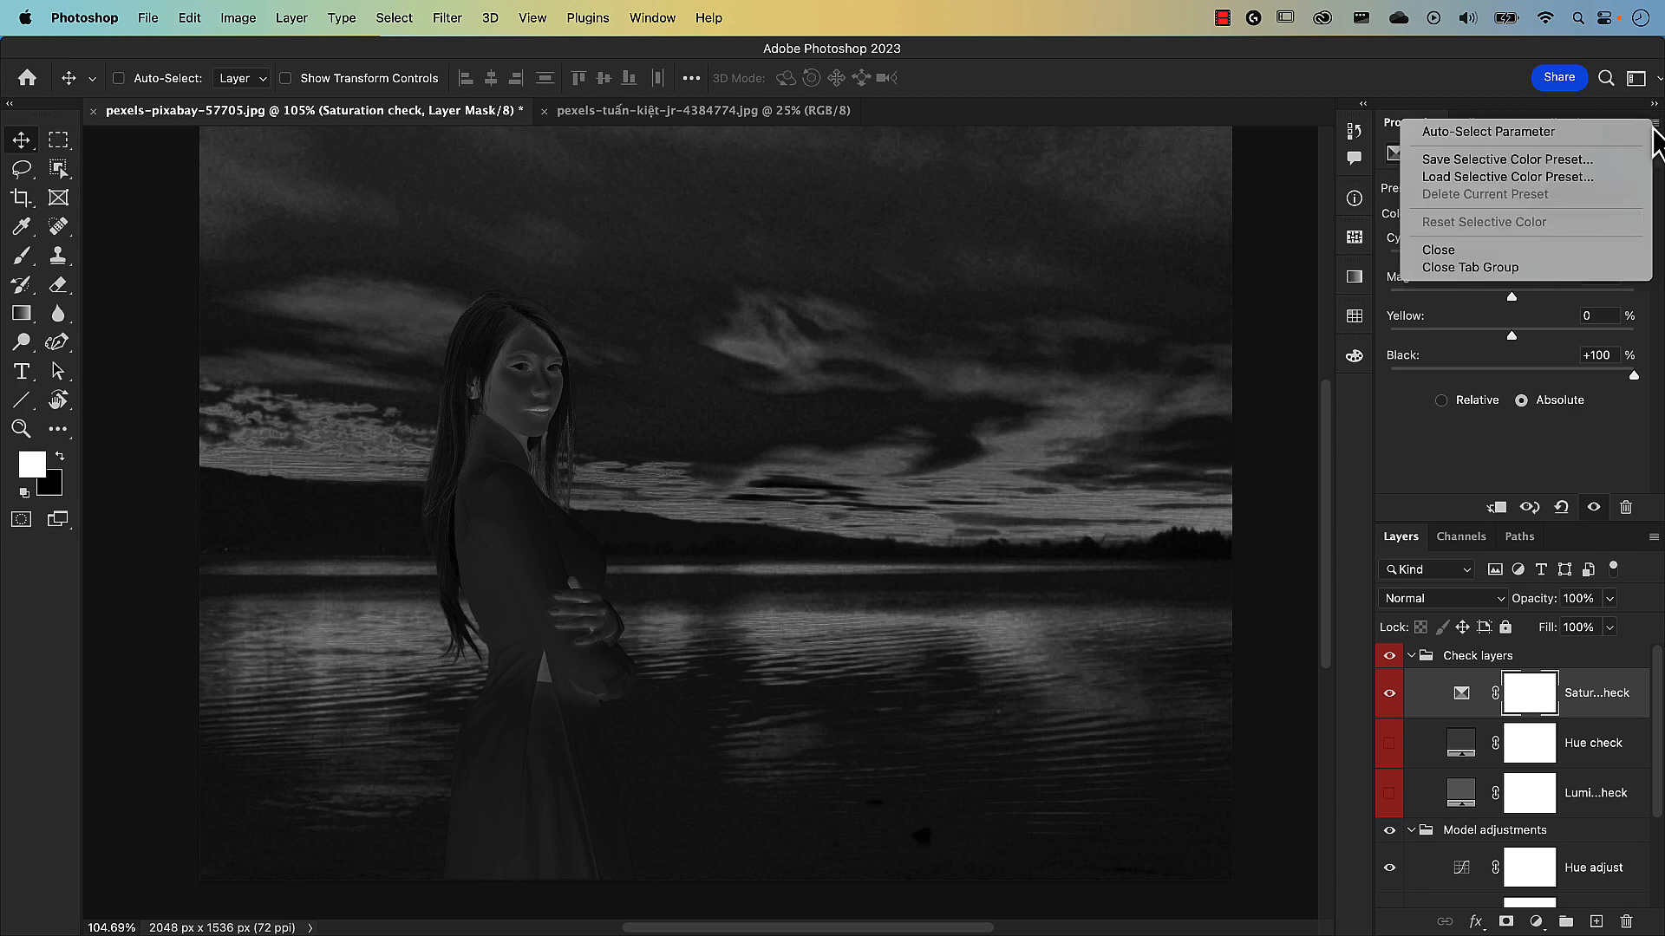
click(1529, 185)
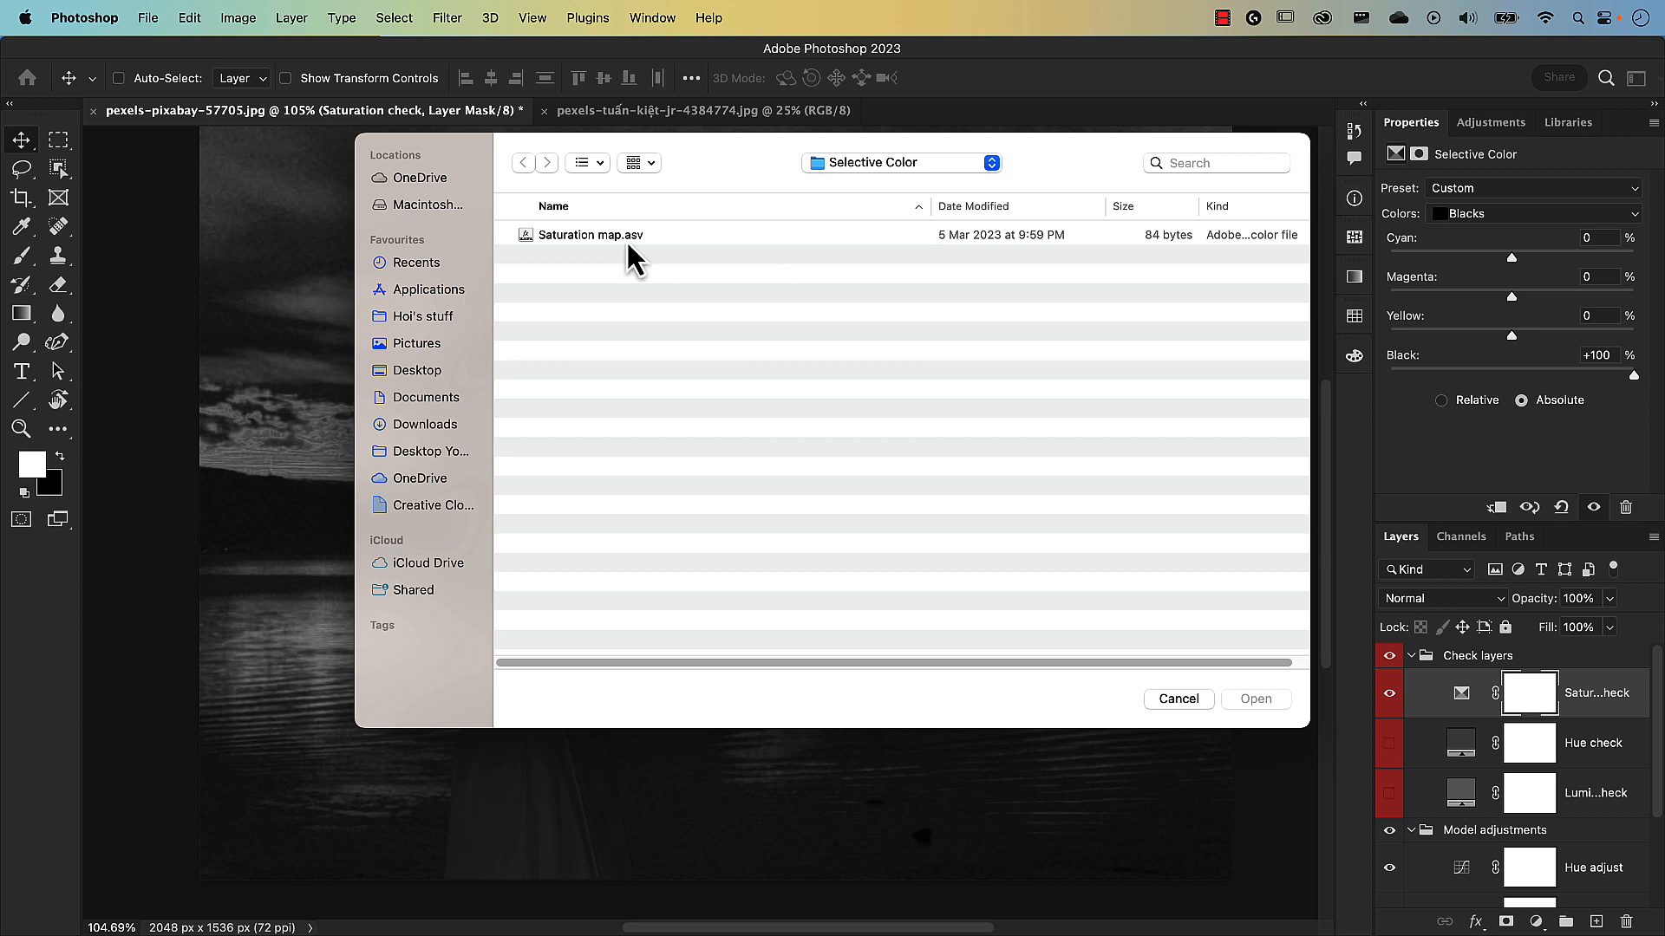
click(626, 241)
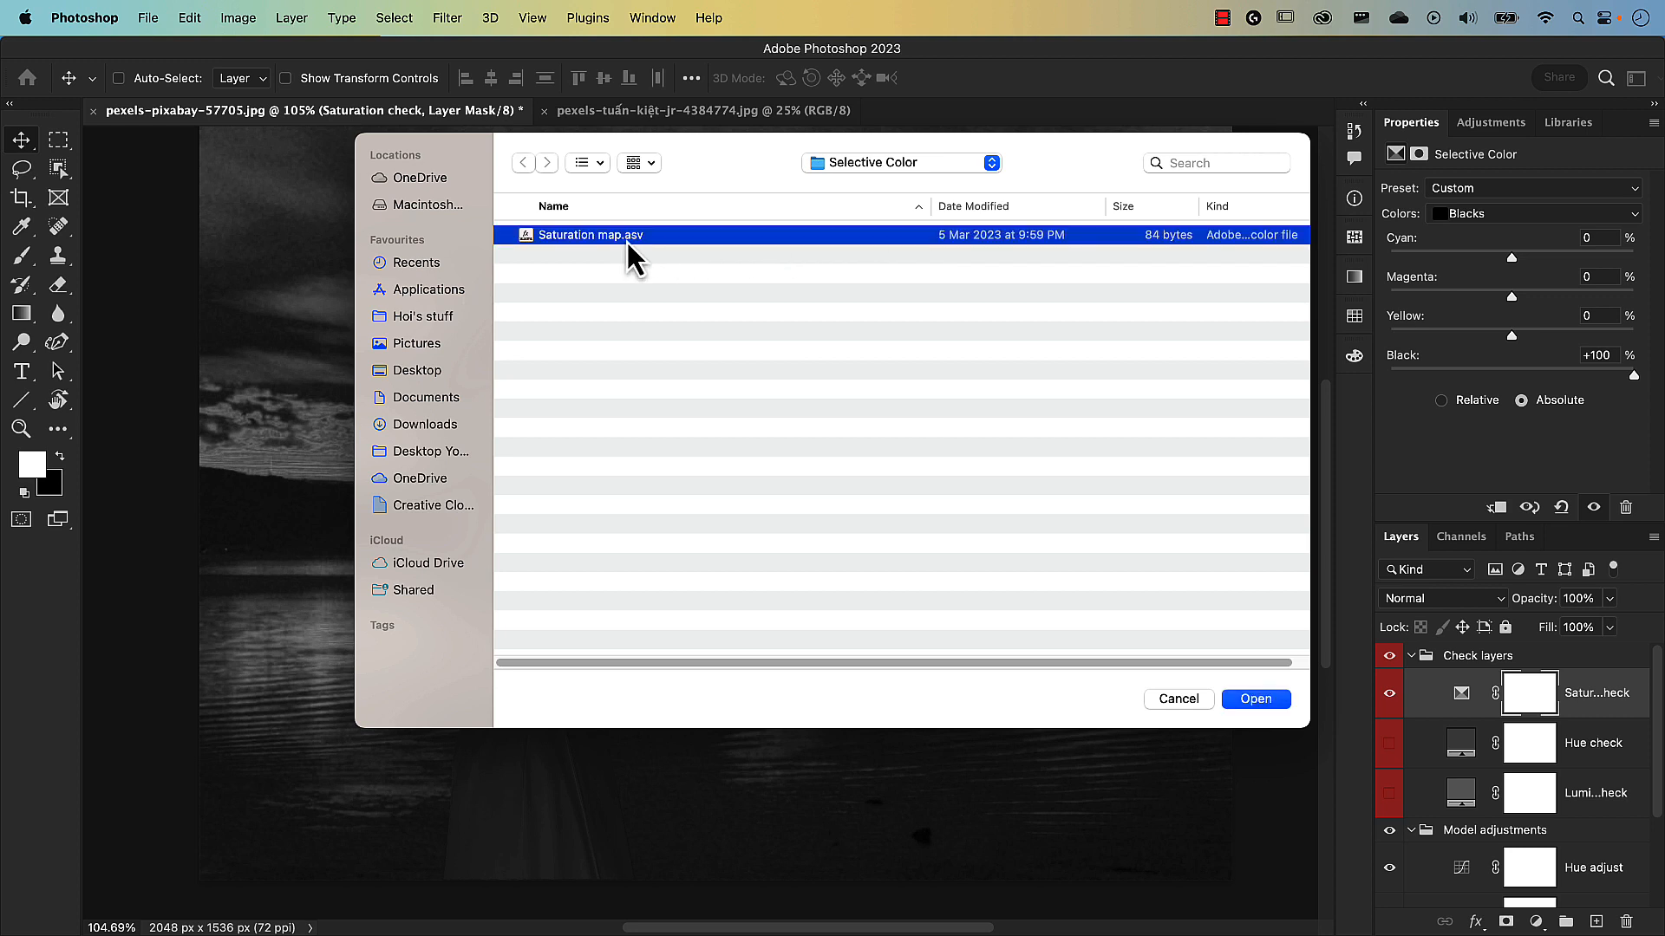
click(1255, 700)
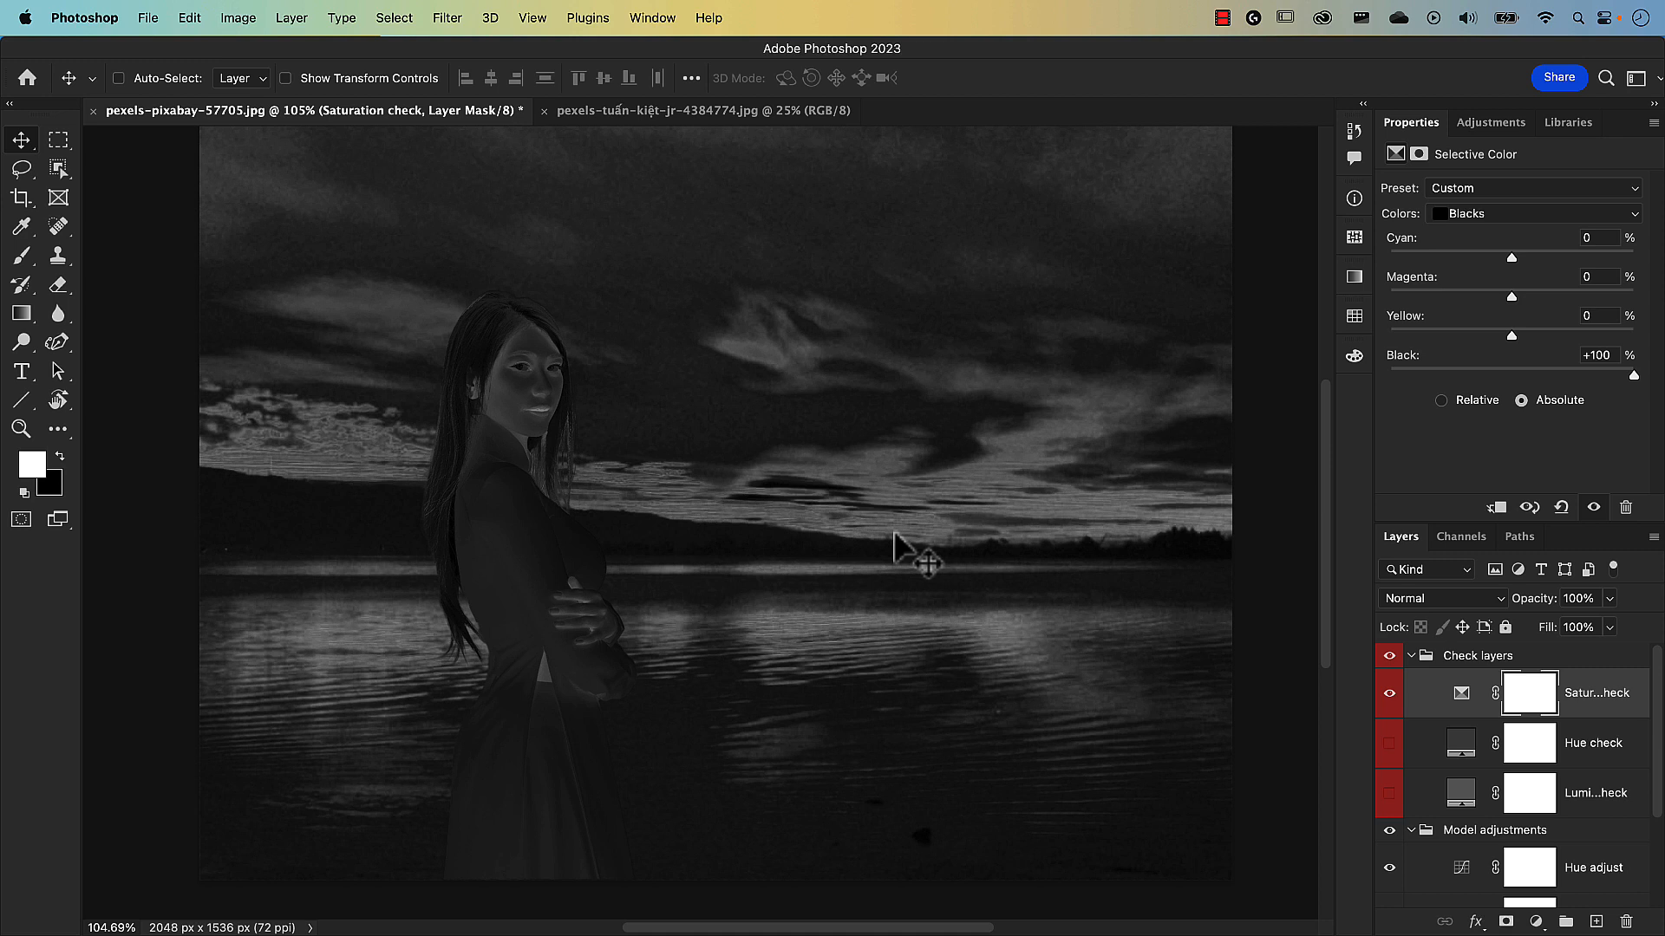
Add a Hue/Saturation adjustment layer above the Hue adjust layer in the Model adjustments group.
click(1464, 871)
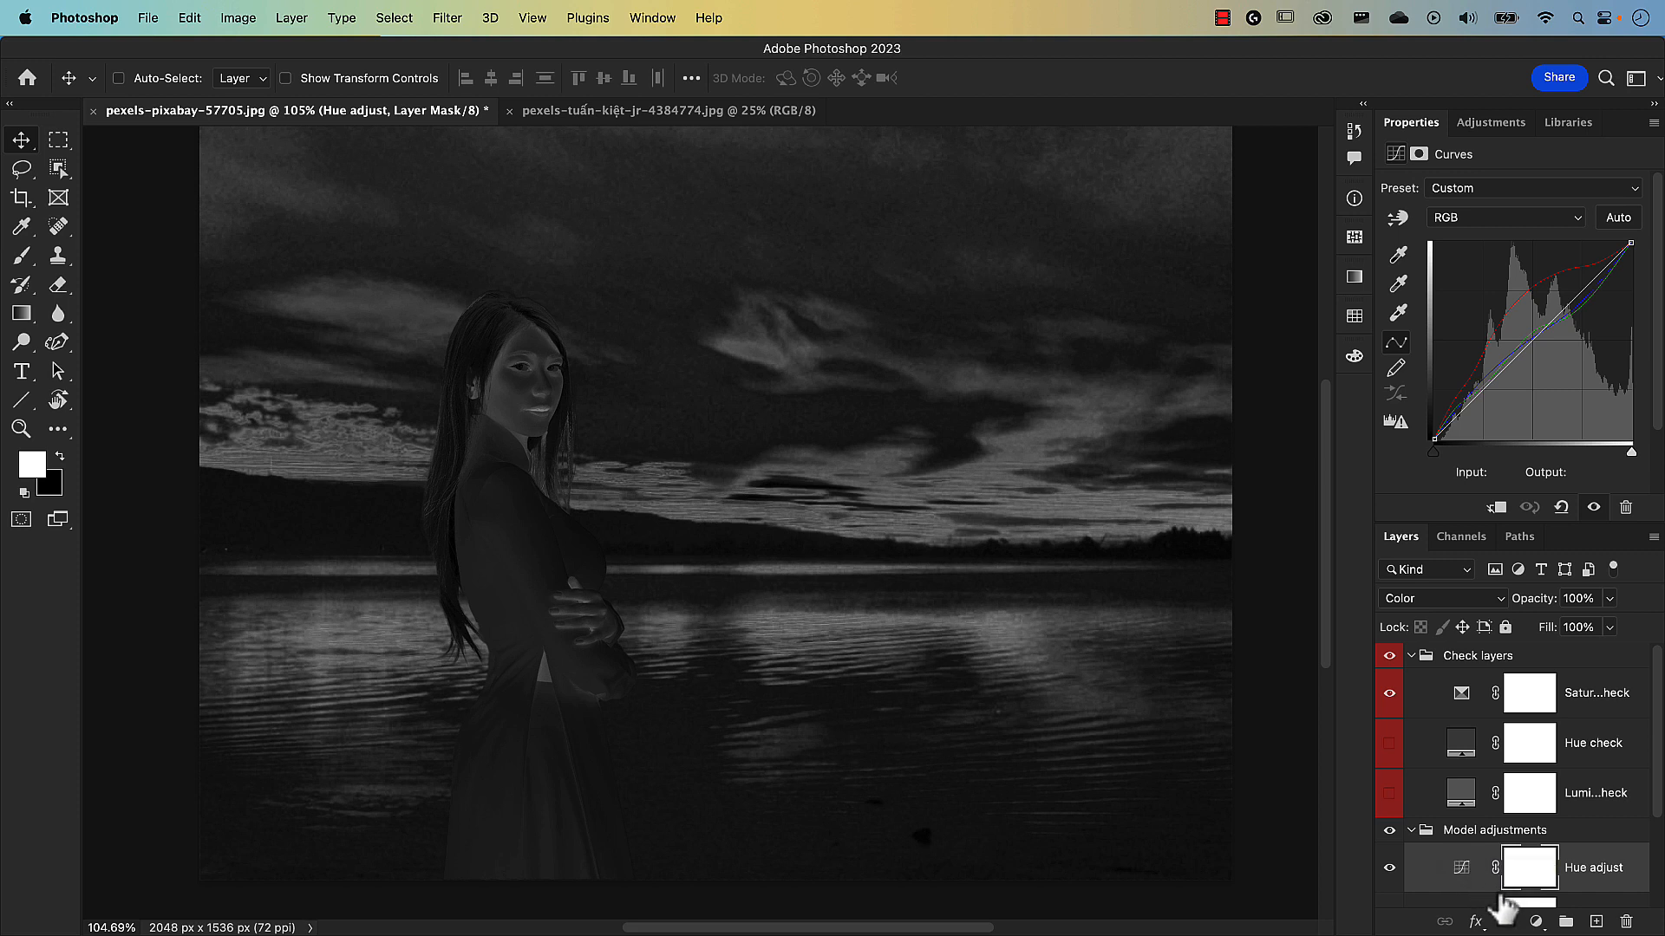
click(1536, 921)
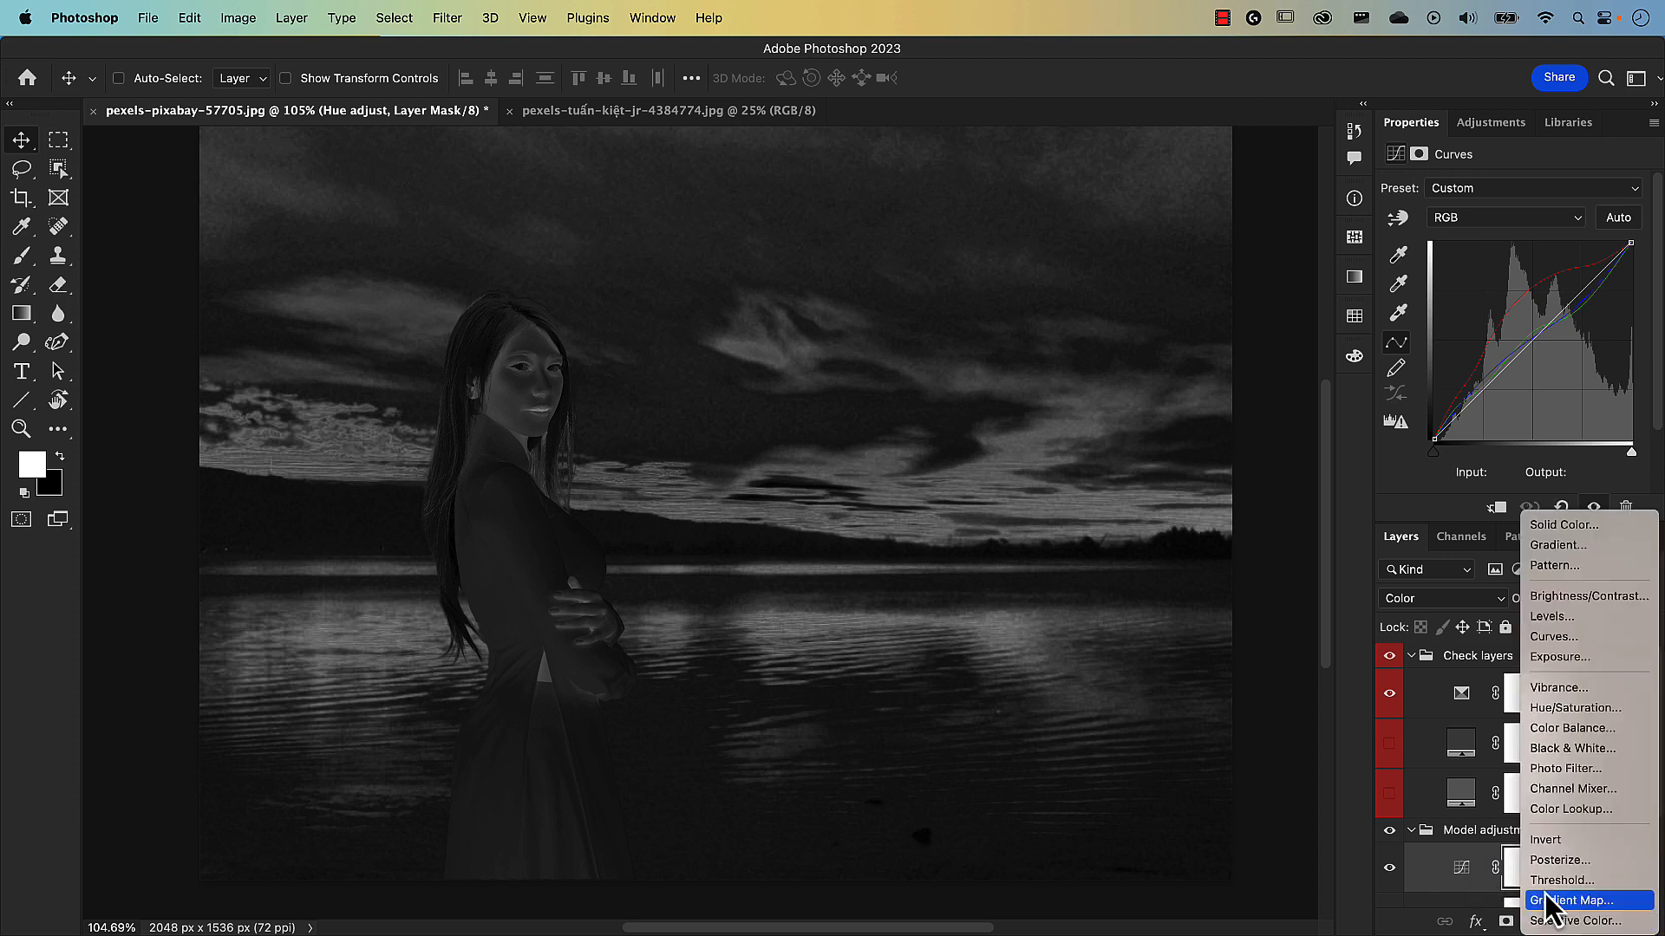
click(1543, 713)
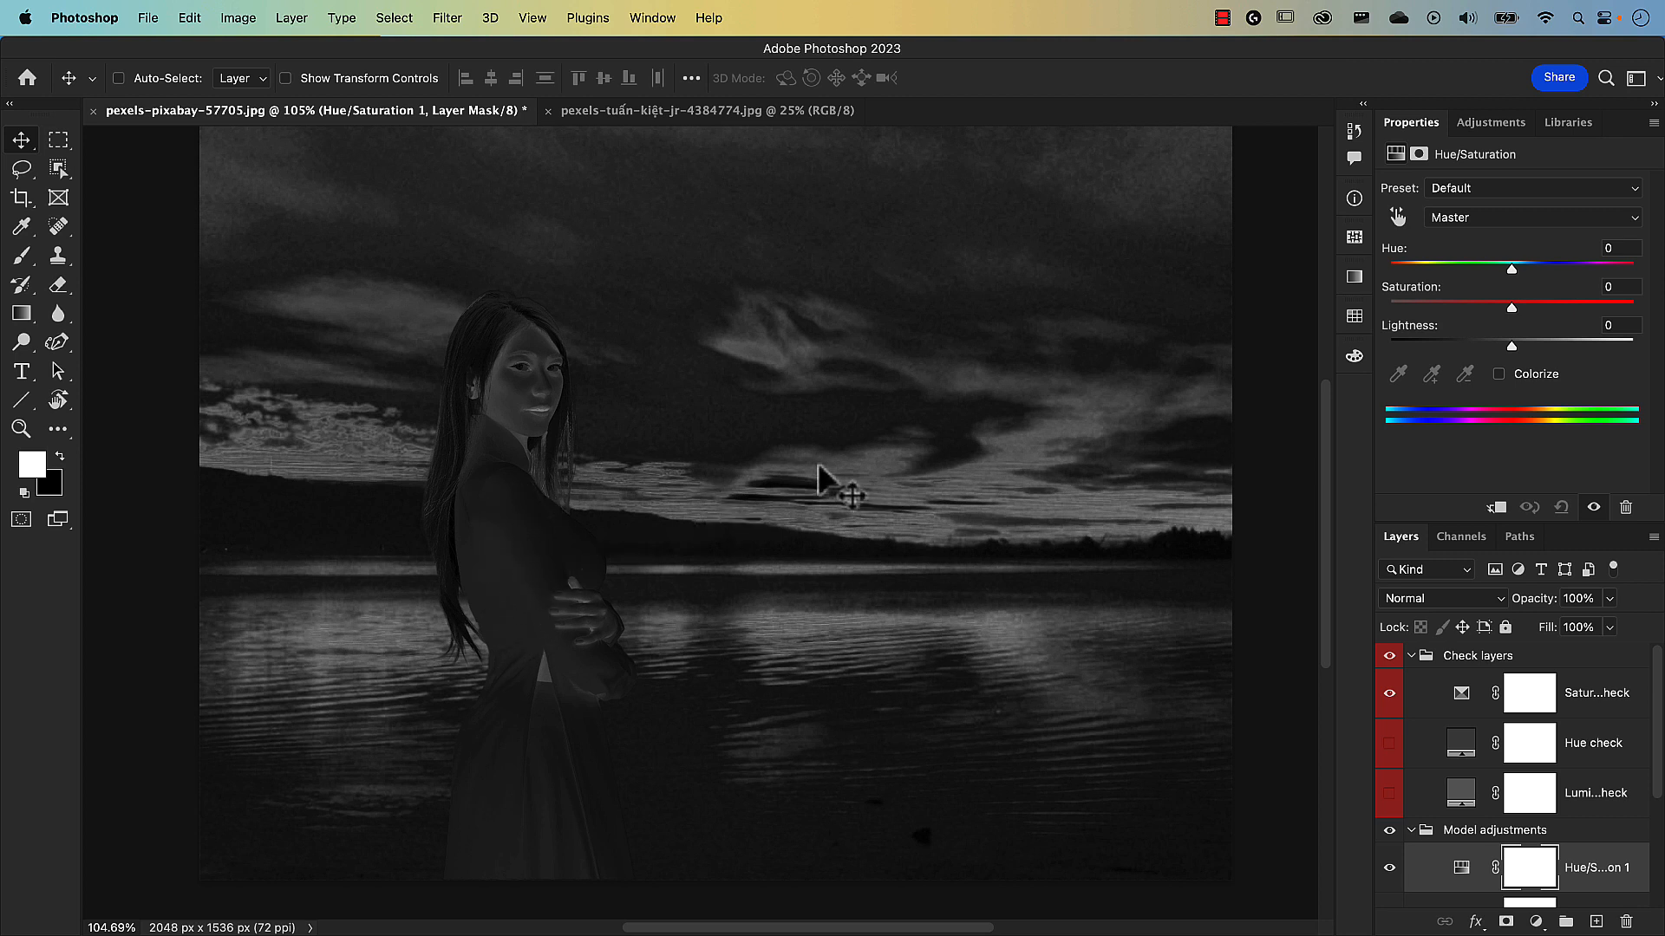
Lower the Reds saturation to -23 with on-image adjustment, starting from the model's sleeve.
click(1466, 227)
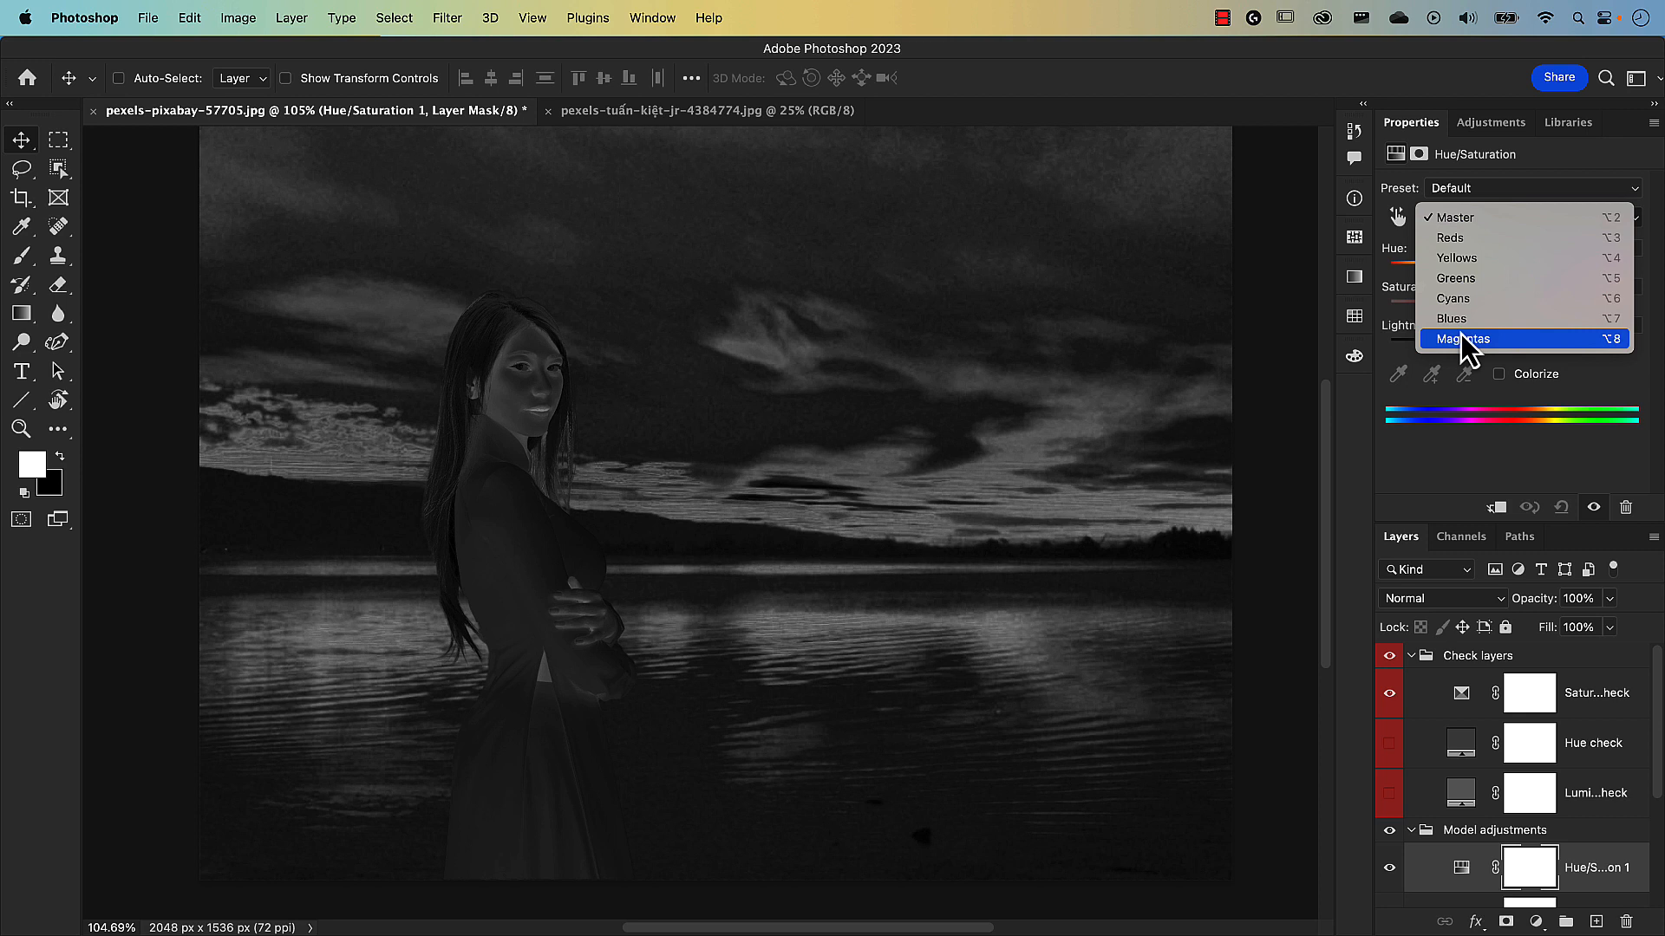
click(1396, 217)
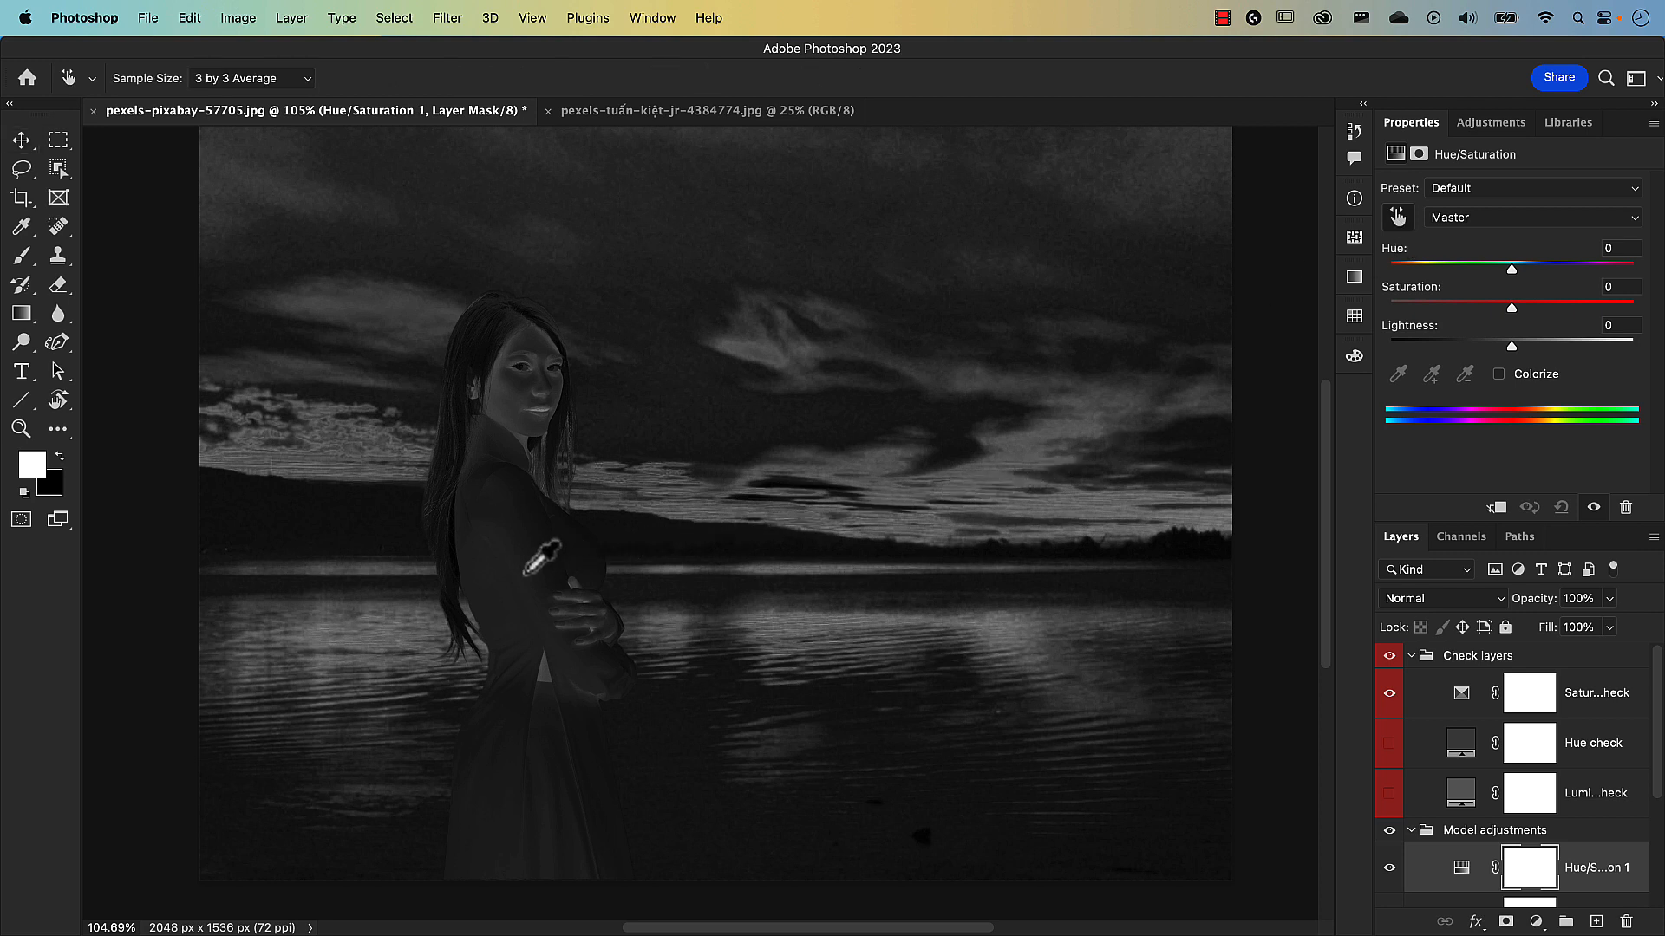
drag(525, 573, 482, 340)
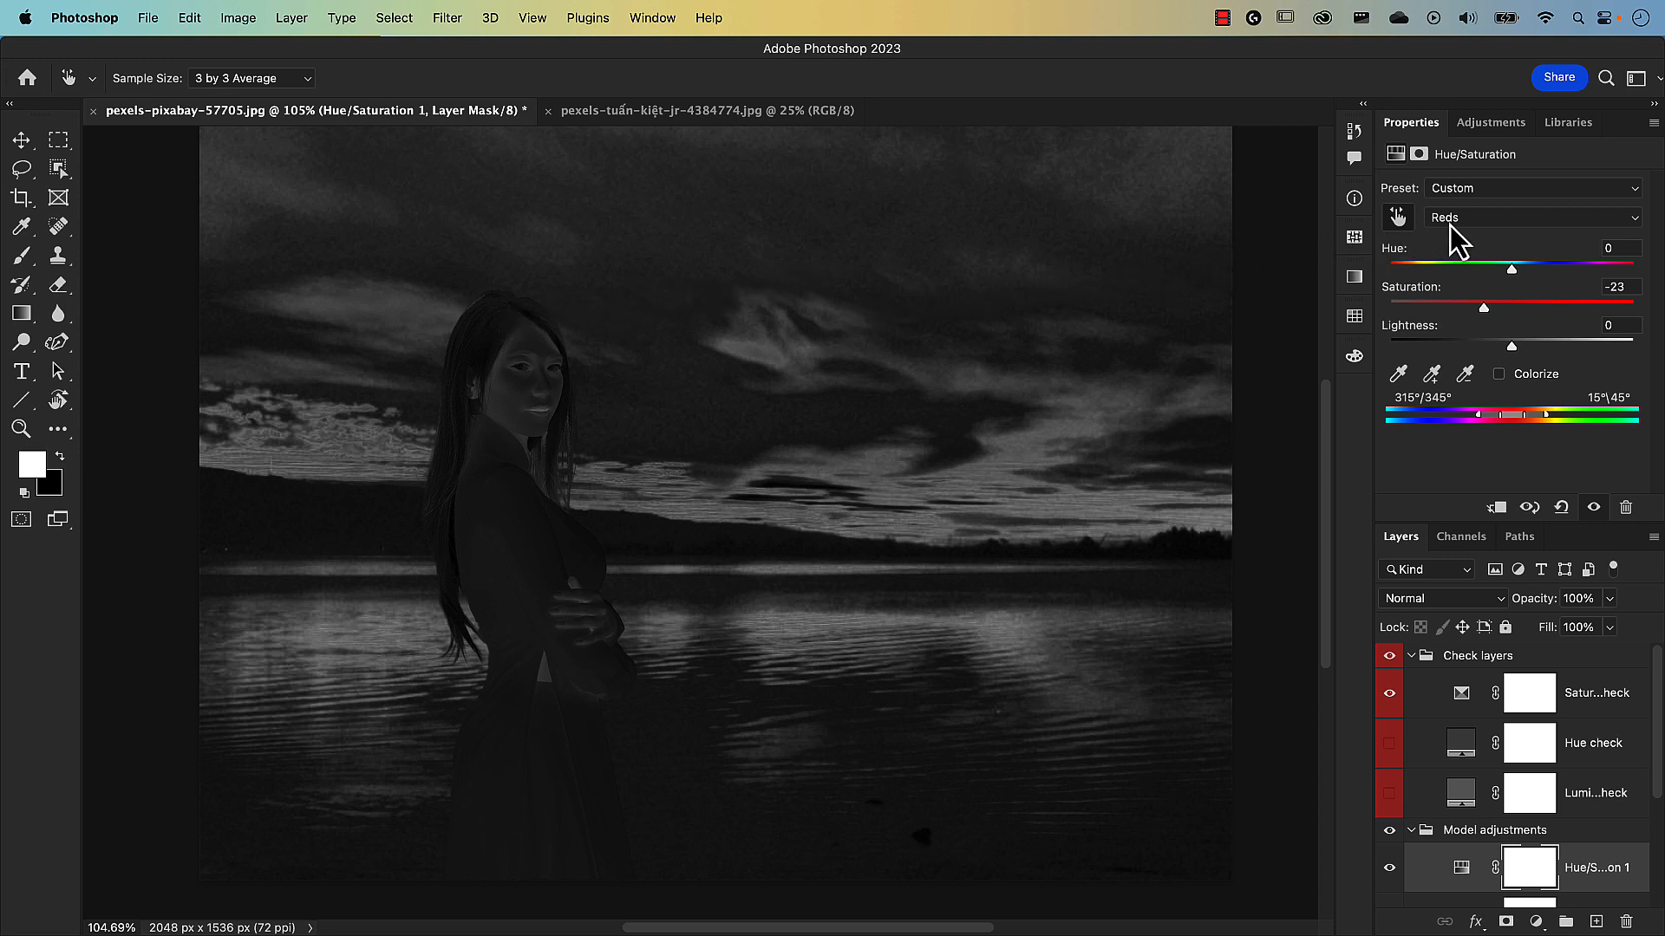
Reselect the Hue/Saturation 1 layer in the Model adjustments group and return to its Reds range.
click(1468, 804)
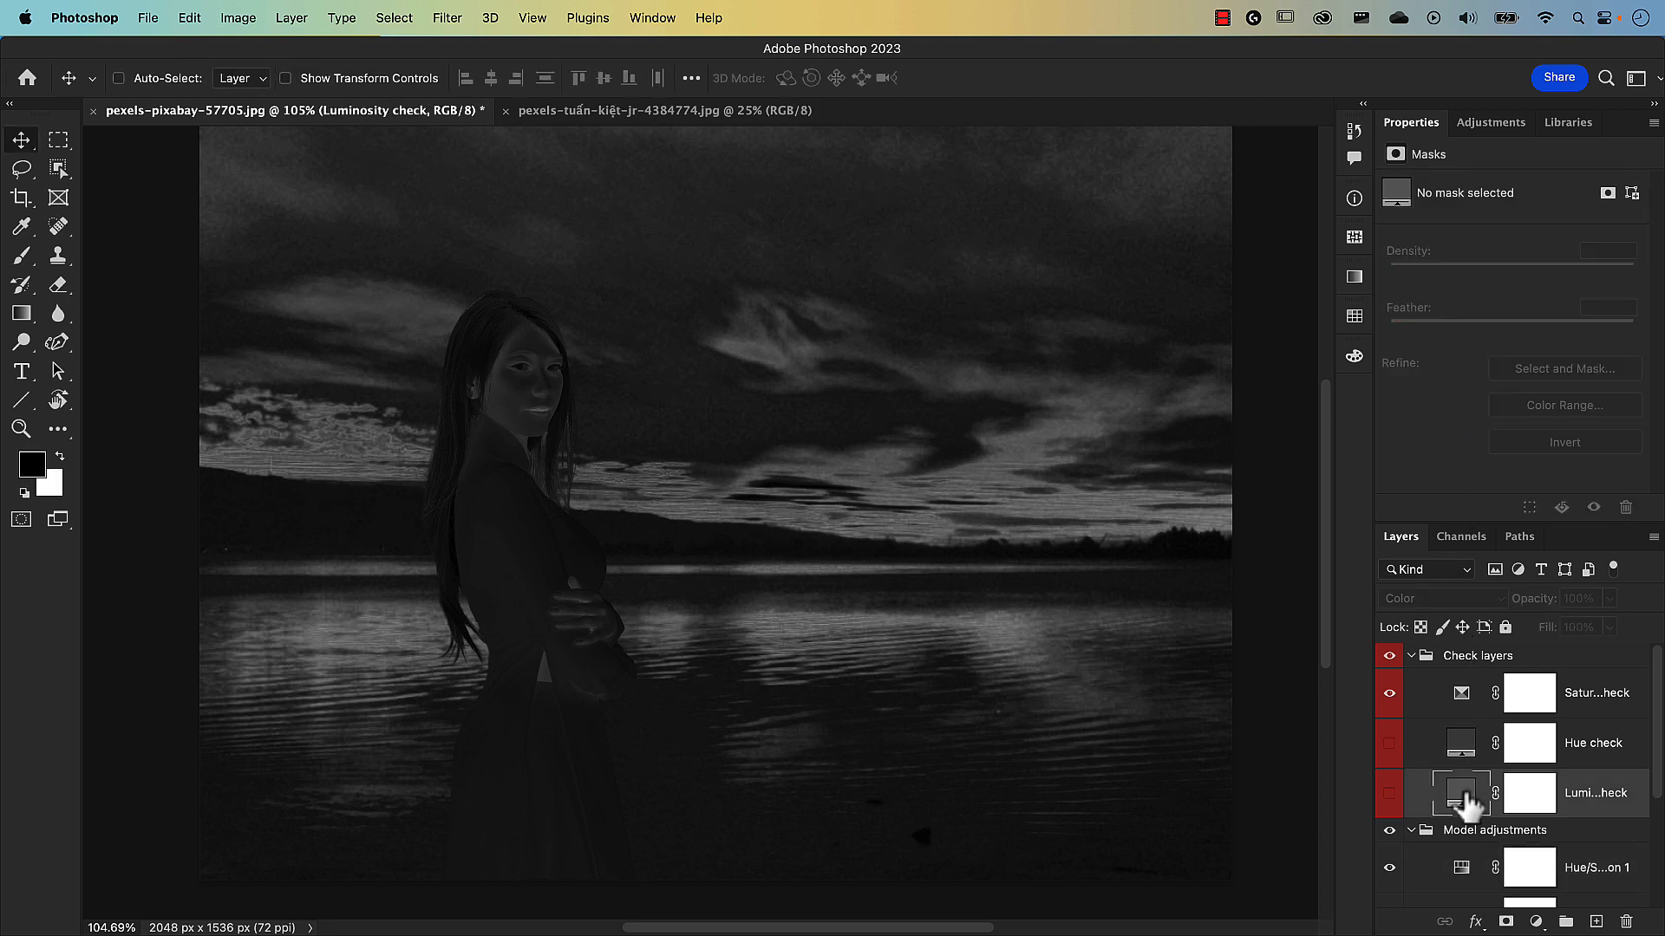
click(1462, 874)
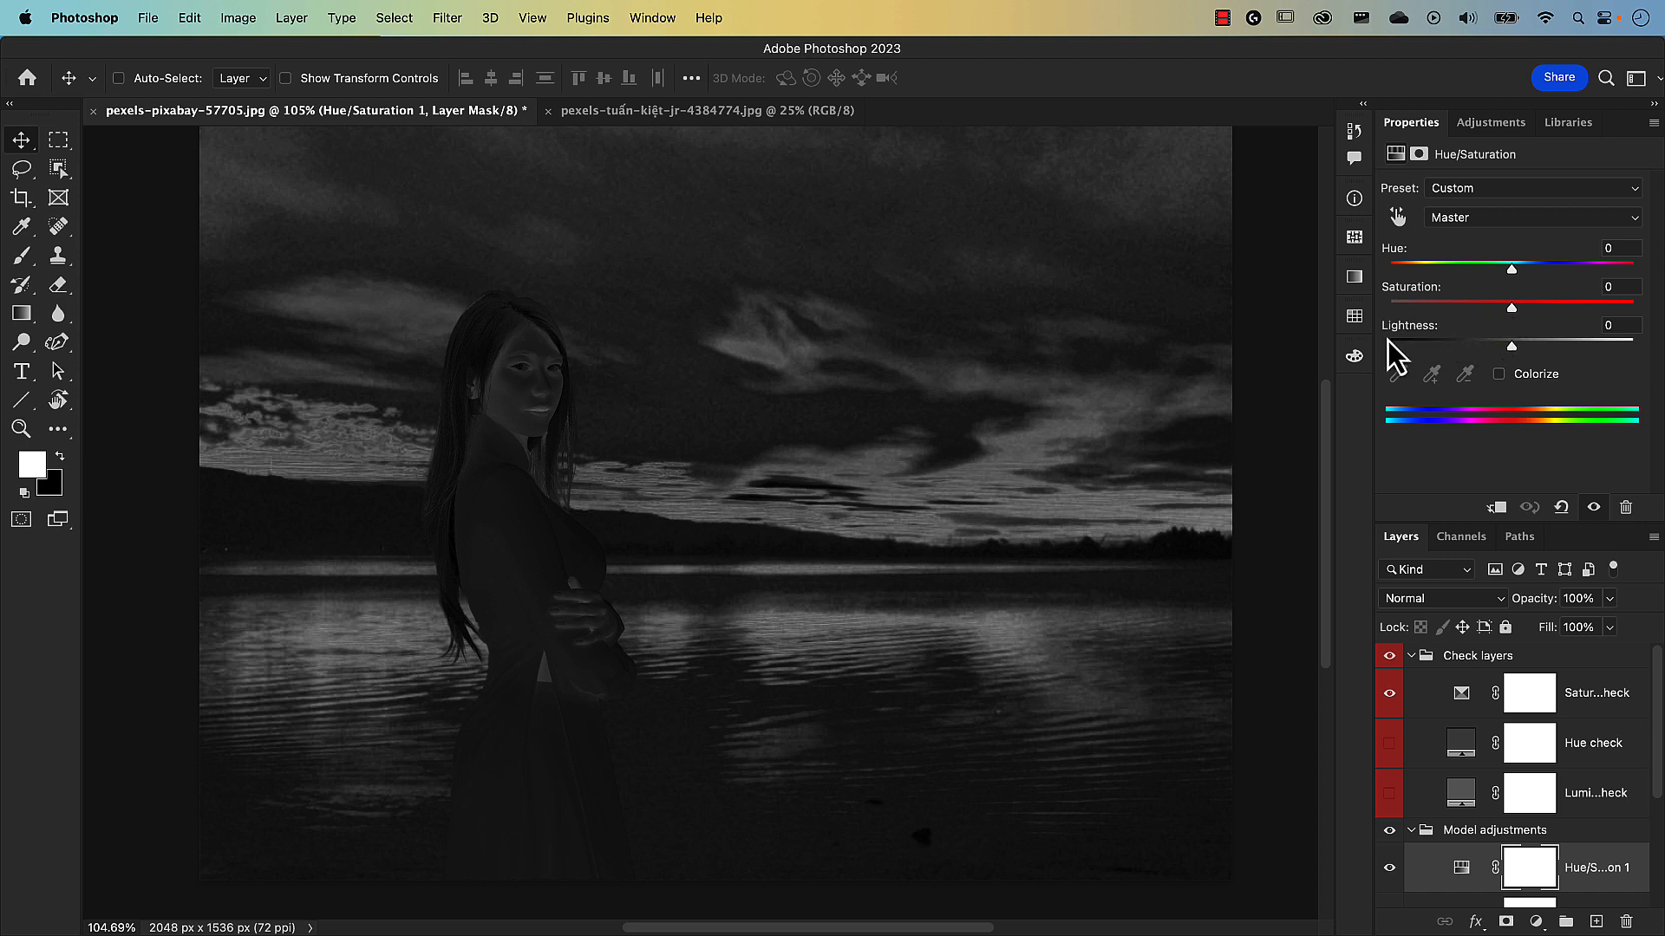
click(1455, 221)
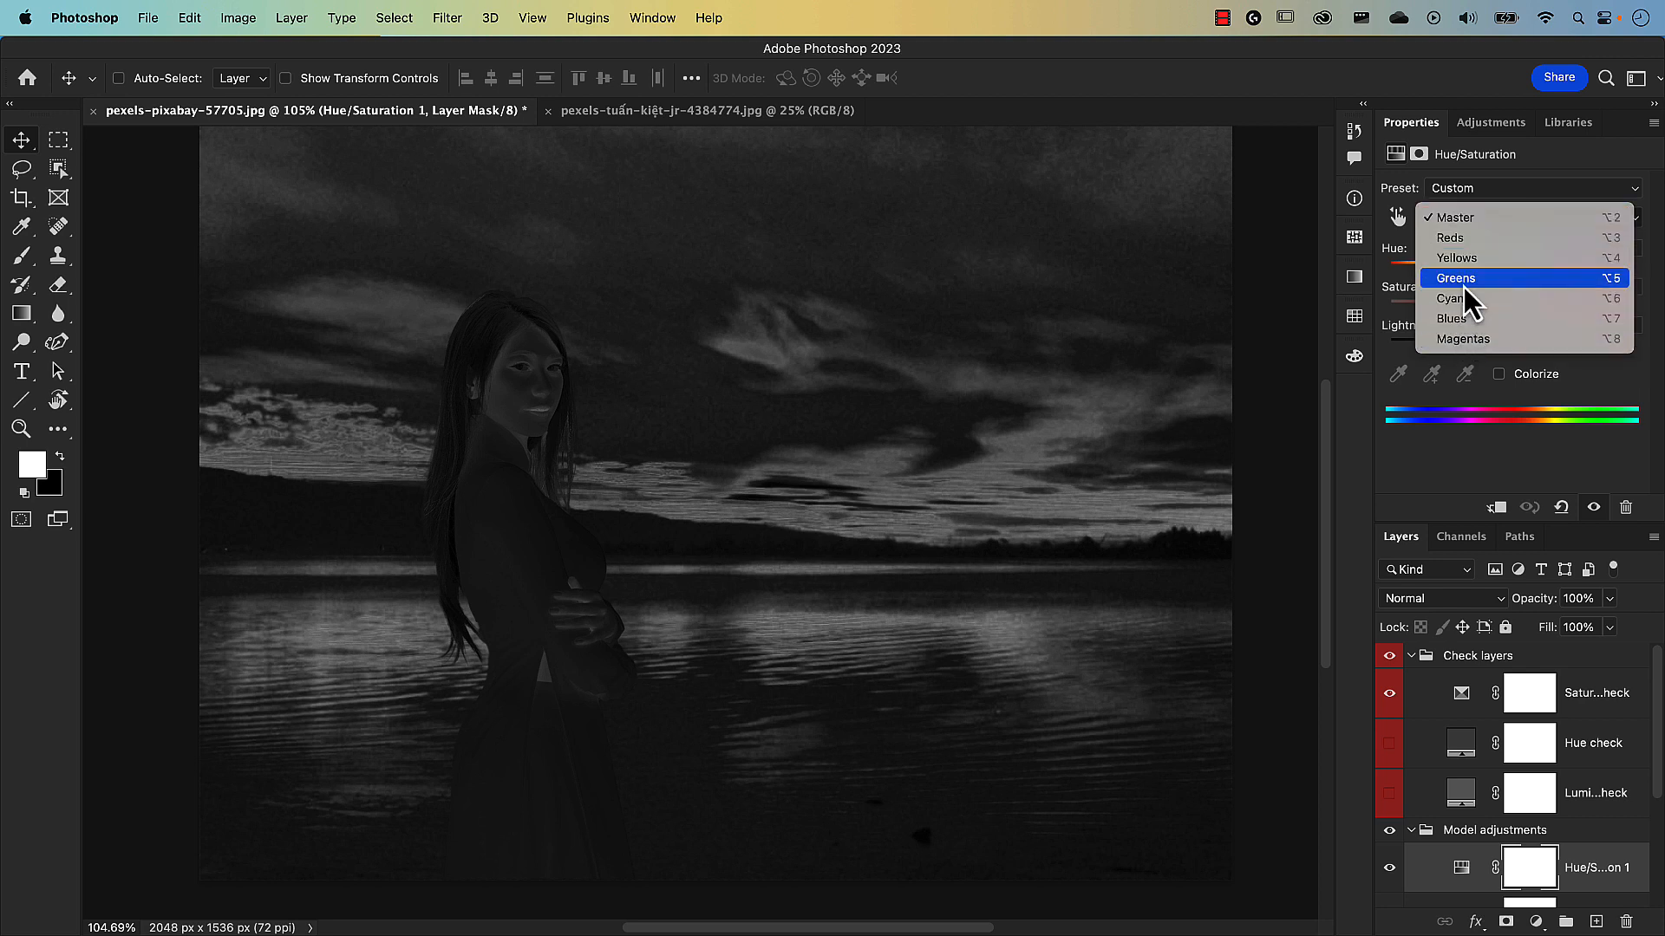
click(1465, 242)
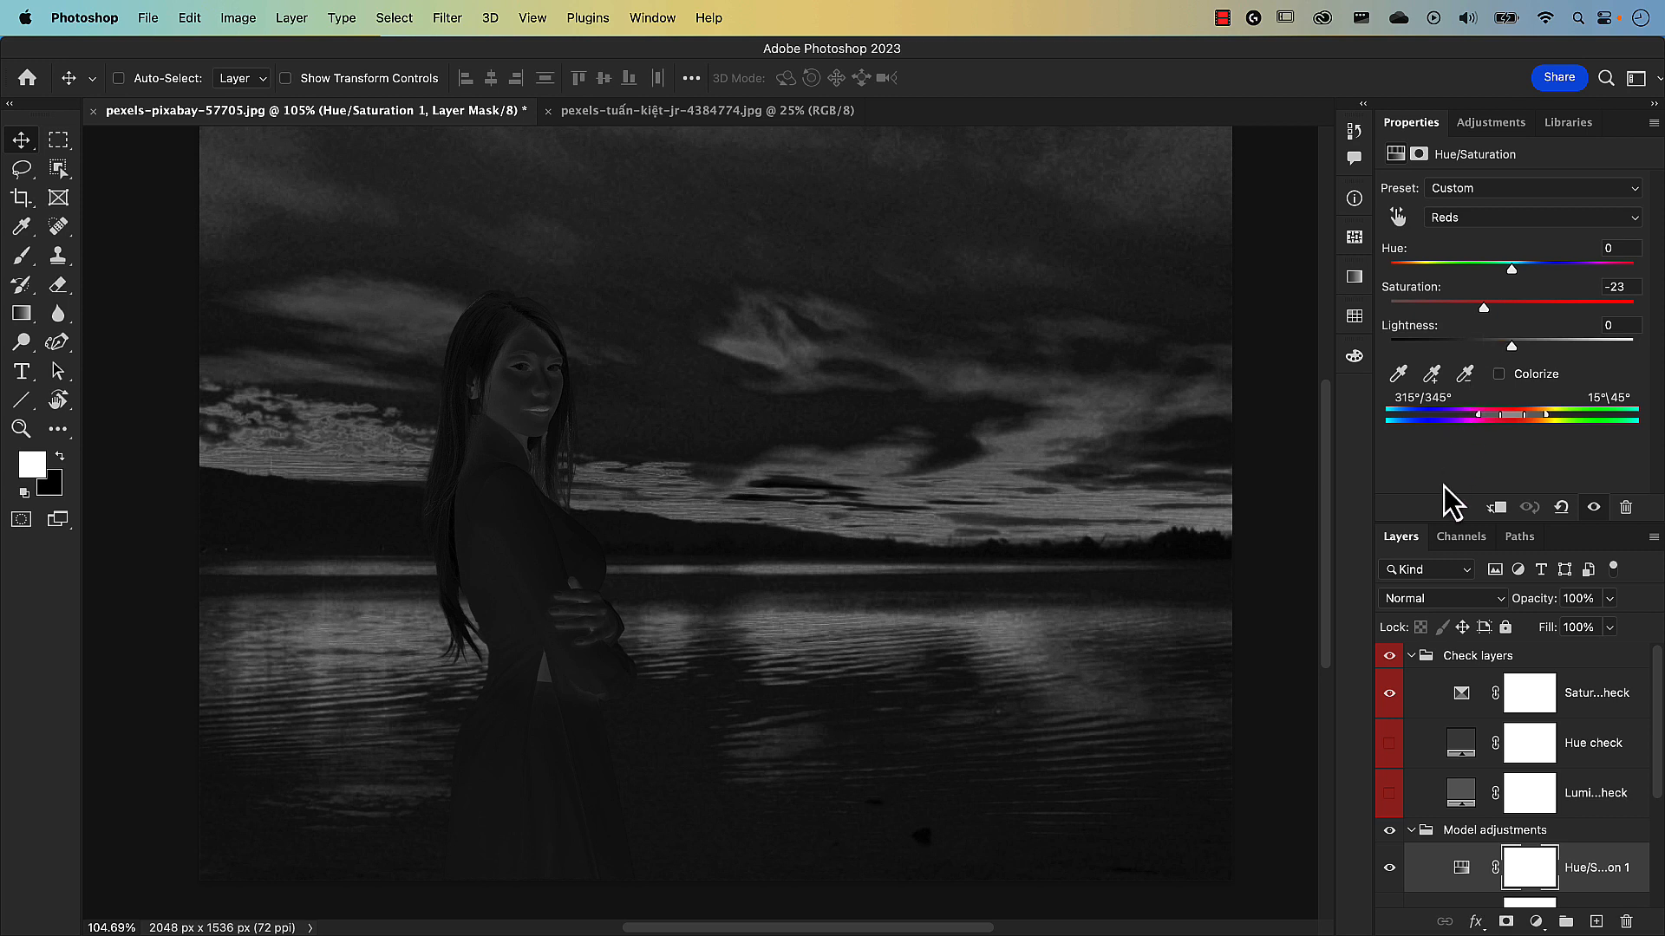
Hide the Saturation check layer and compare the model with and without the Hue/Saturation 1 adjustment.
click(1389, 694)
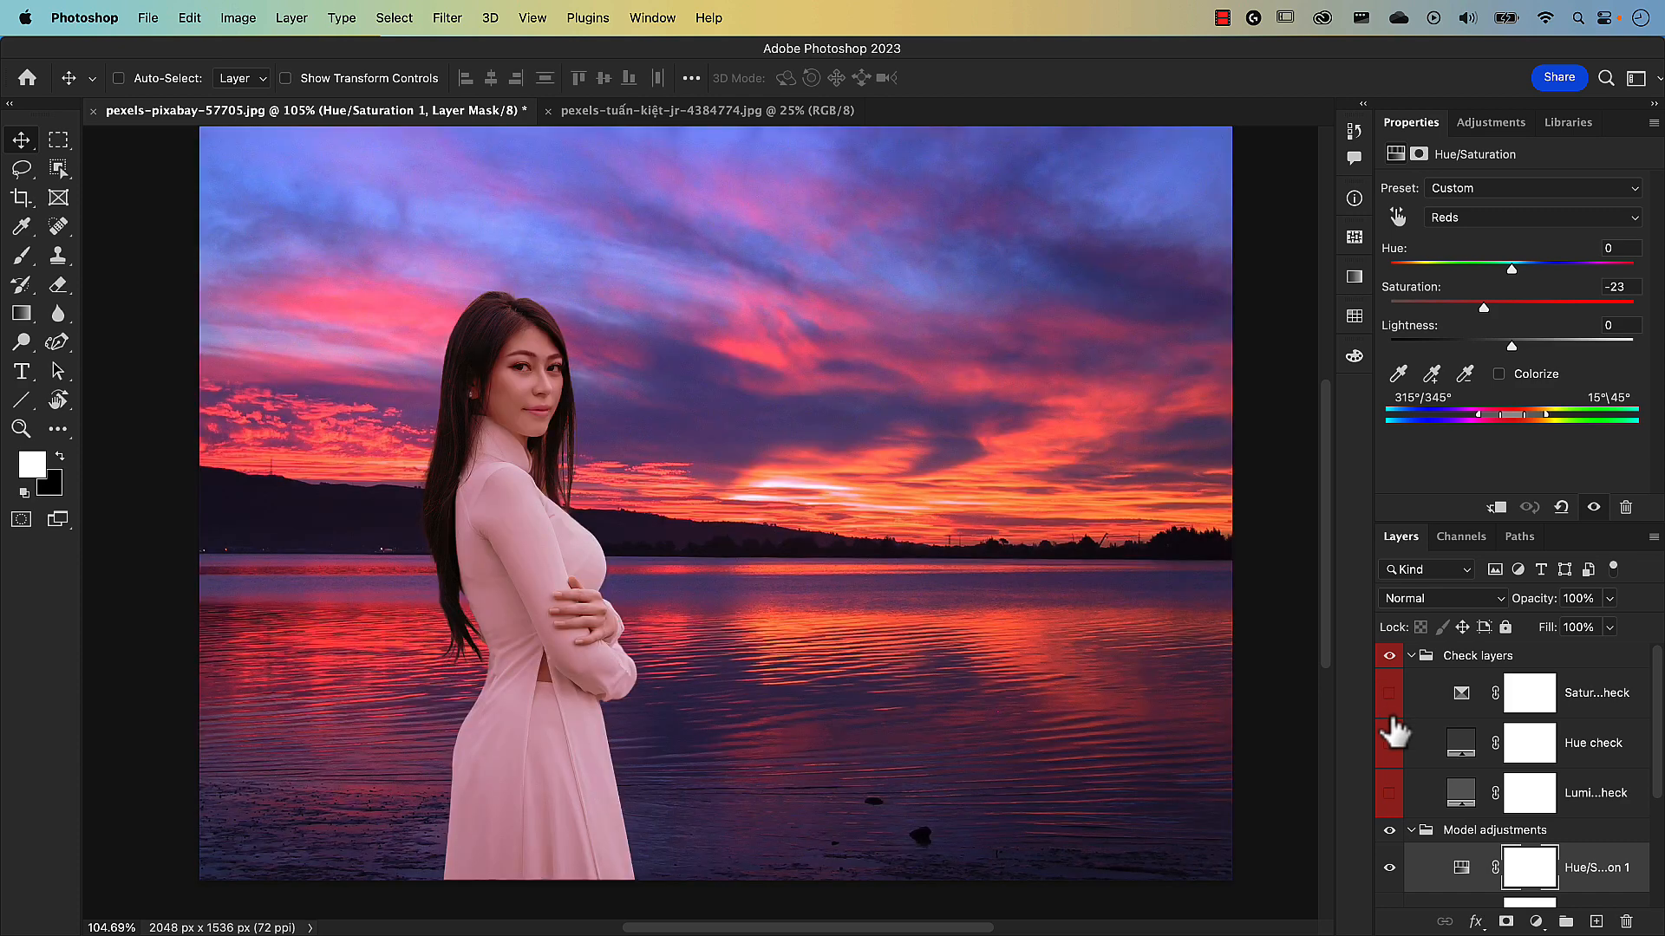
click(1389, 868)
click(1389, 868)
click(1390, 868)
click(1389, 868)
click(1389, 868)
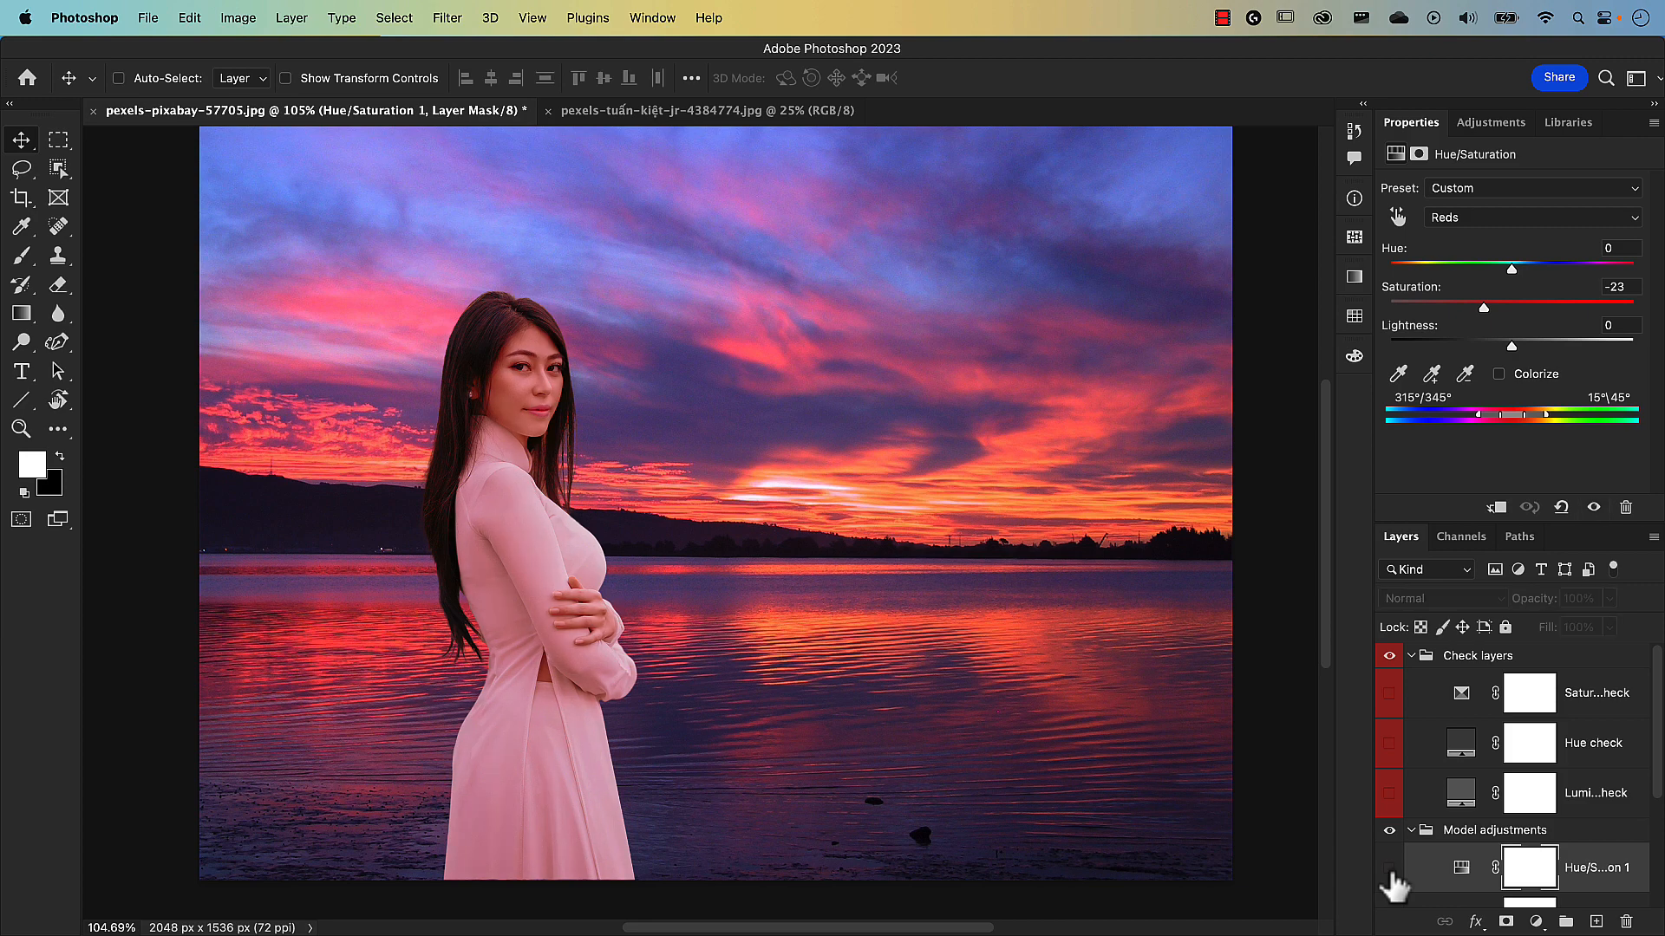
click(1389, 868)
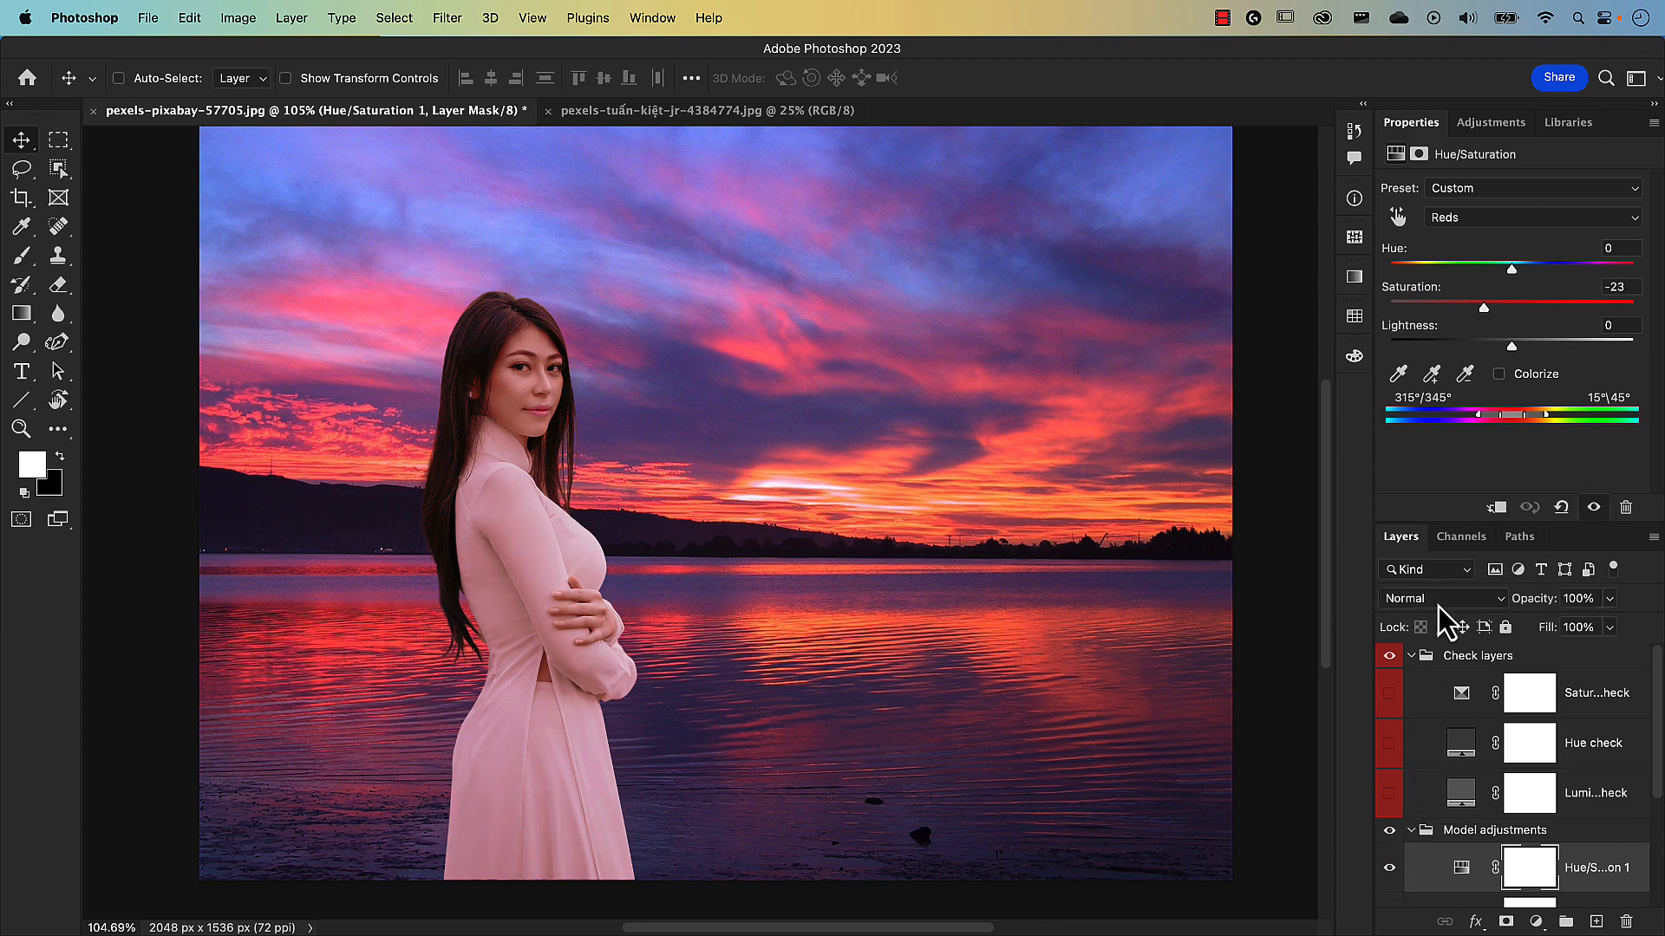
Raise the Reds saturation of the Hue/Saturation 1 layer to +9.
drag(1484, 309, 1490, 313)
drag(1493, 311, 1512, 312)
drag(1511, 310, 1524, 309)
Rename the Hue/Saturation 1 layer as "Saturation adjust 1".
scroll(1550, 858, down, 1)
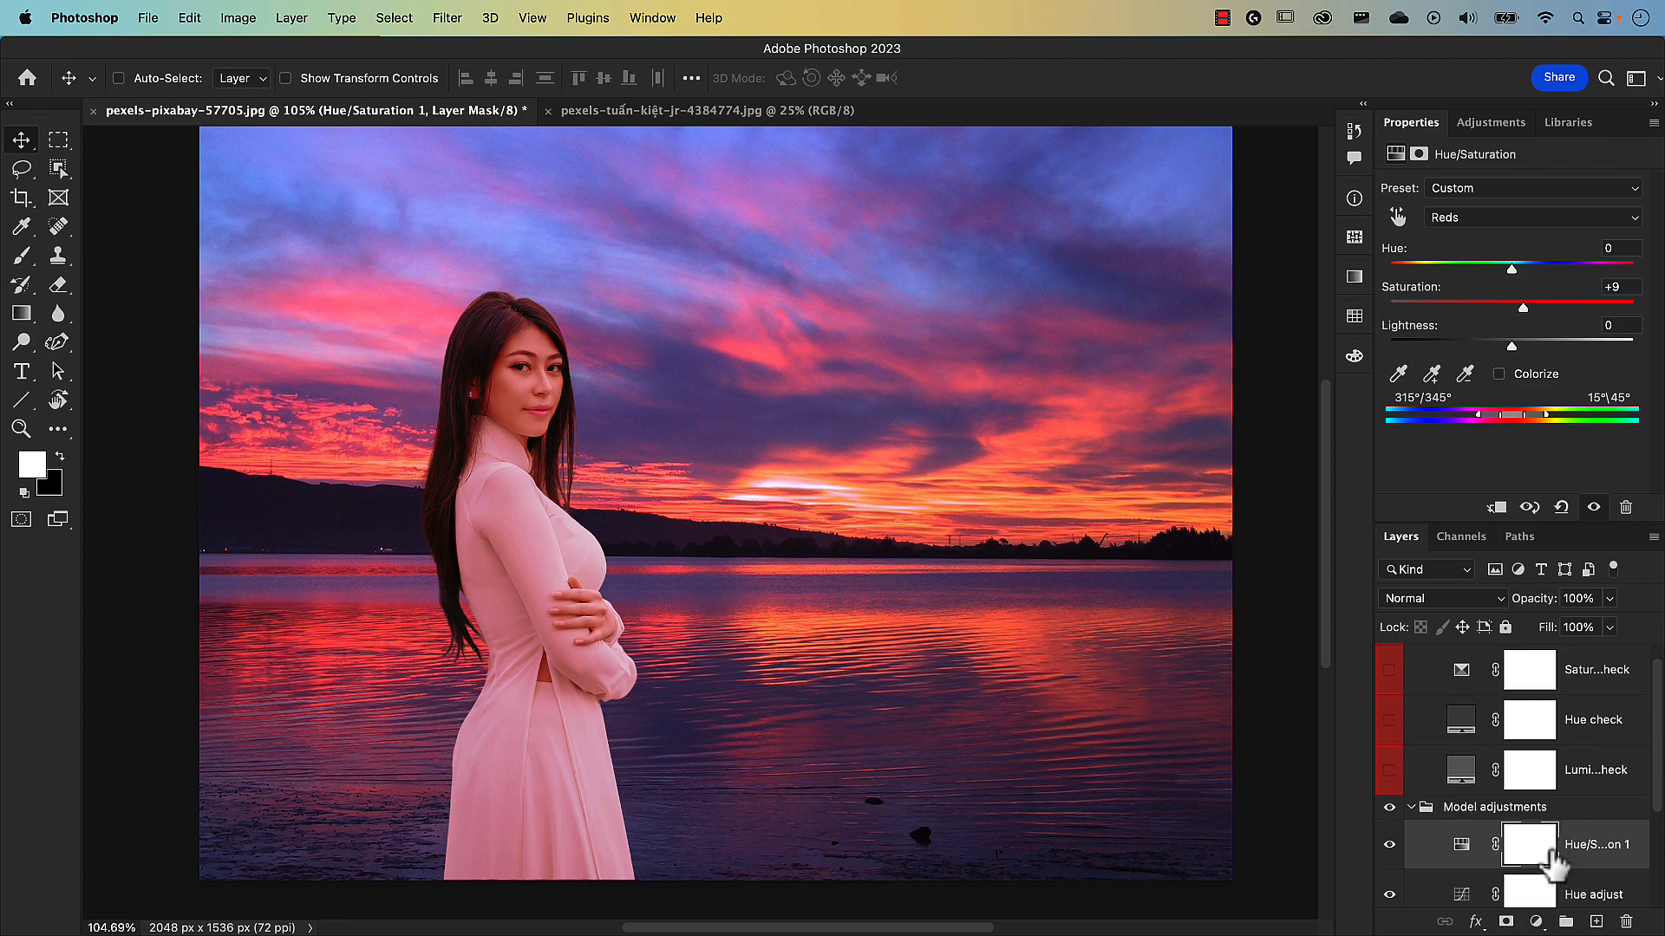
scroll(1552, 862, down, 4)
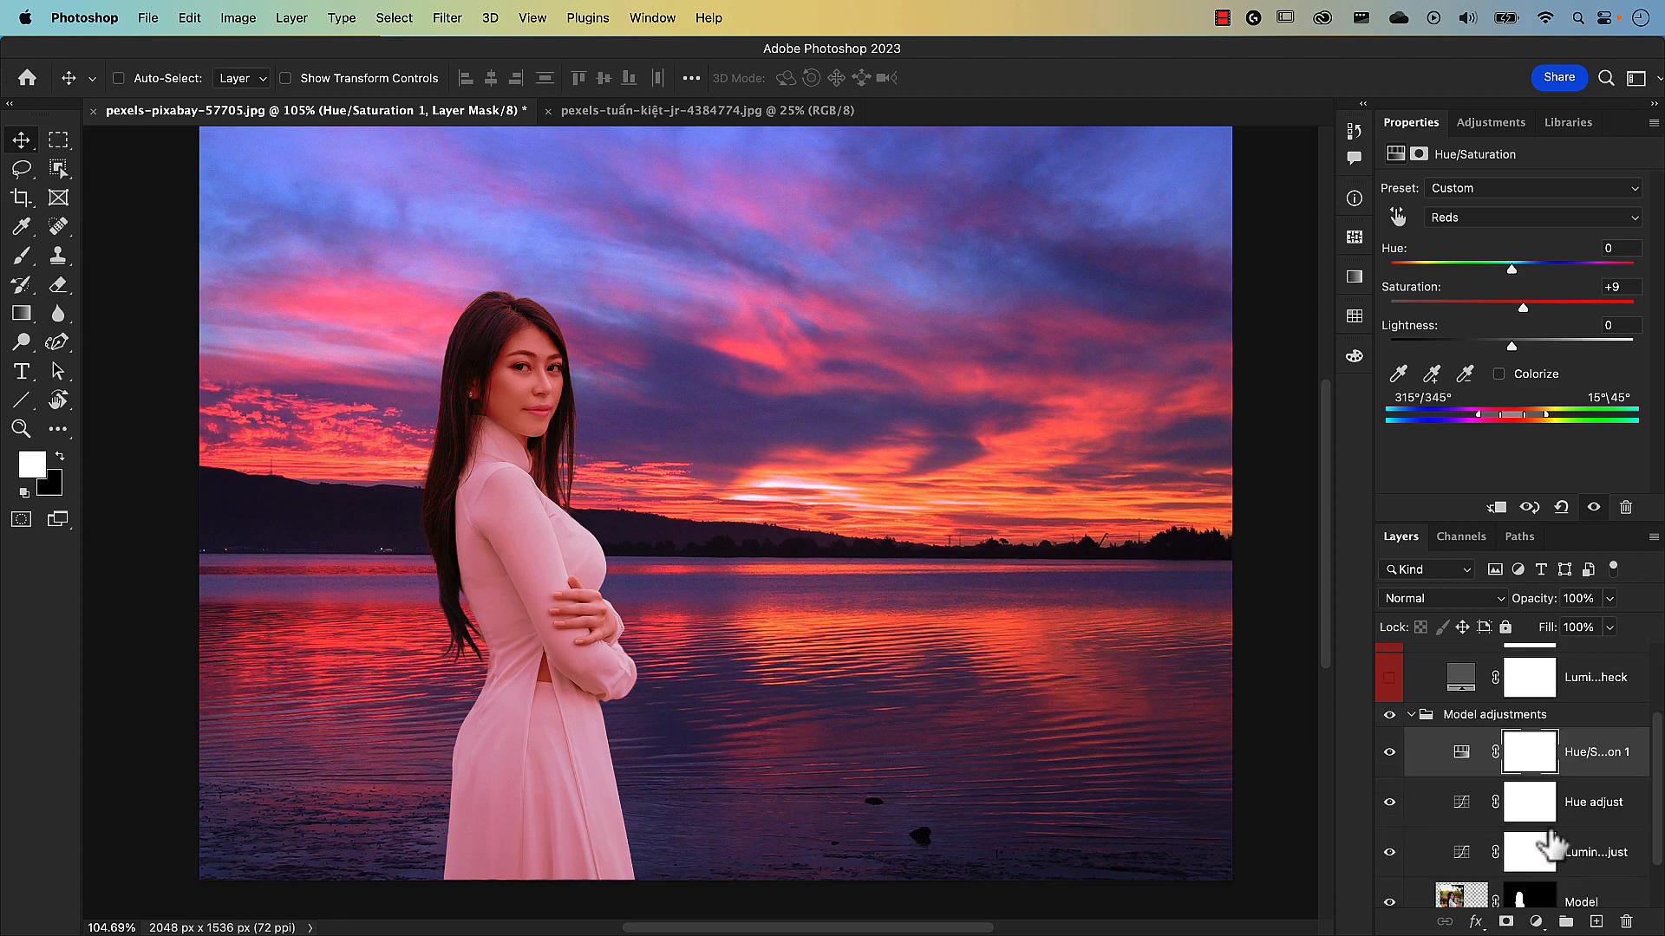
double_click(1585, 753)
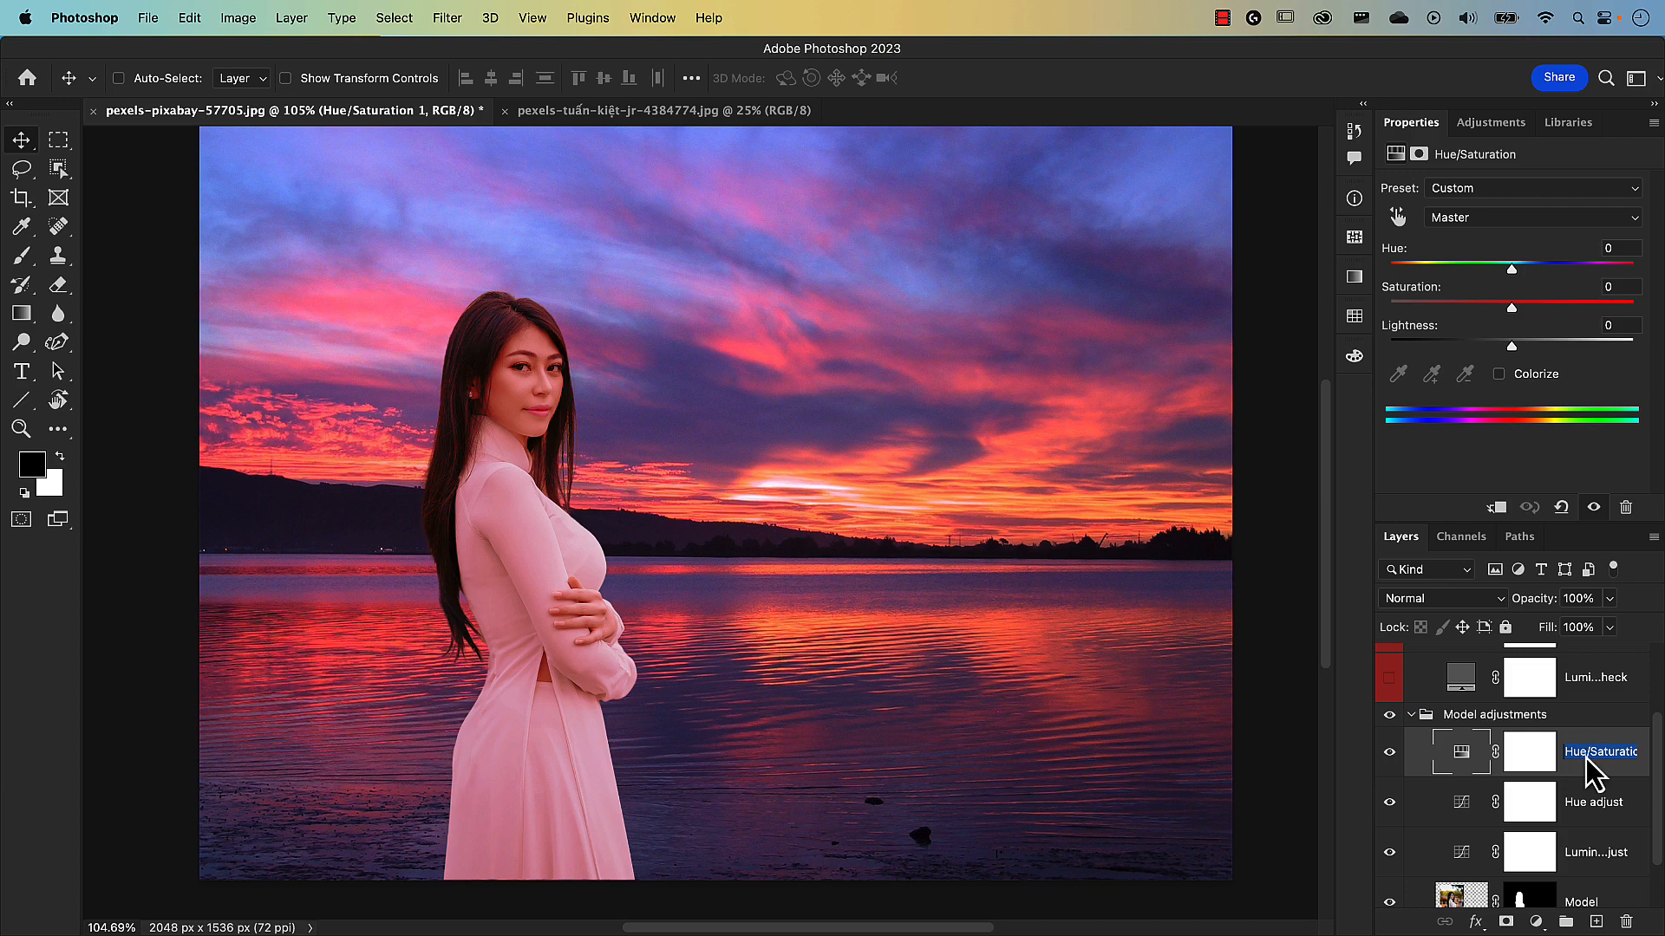
text(Stur)
key(BackSpace)
key(BackSpace)
key(BackSpace)
text(aturation)
text( adjus)
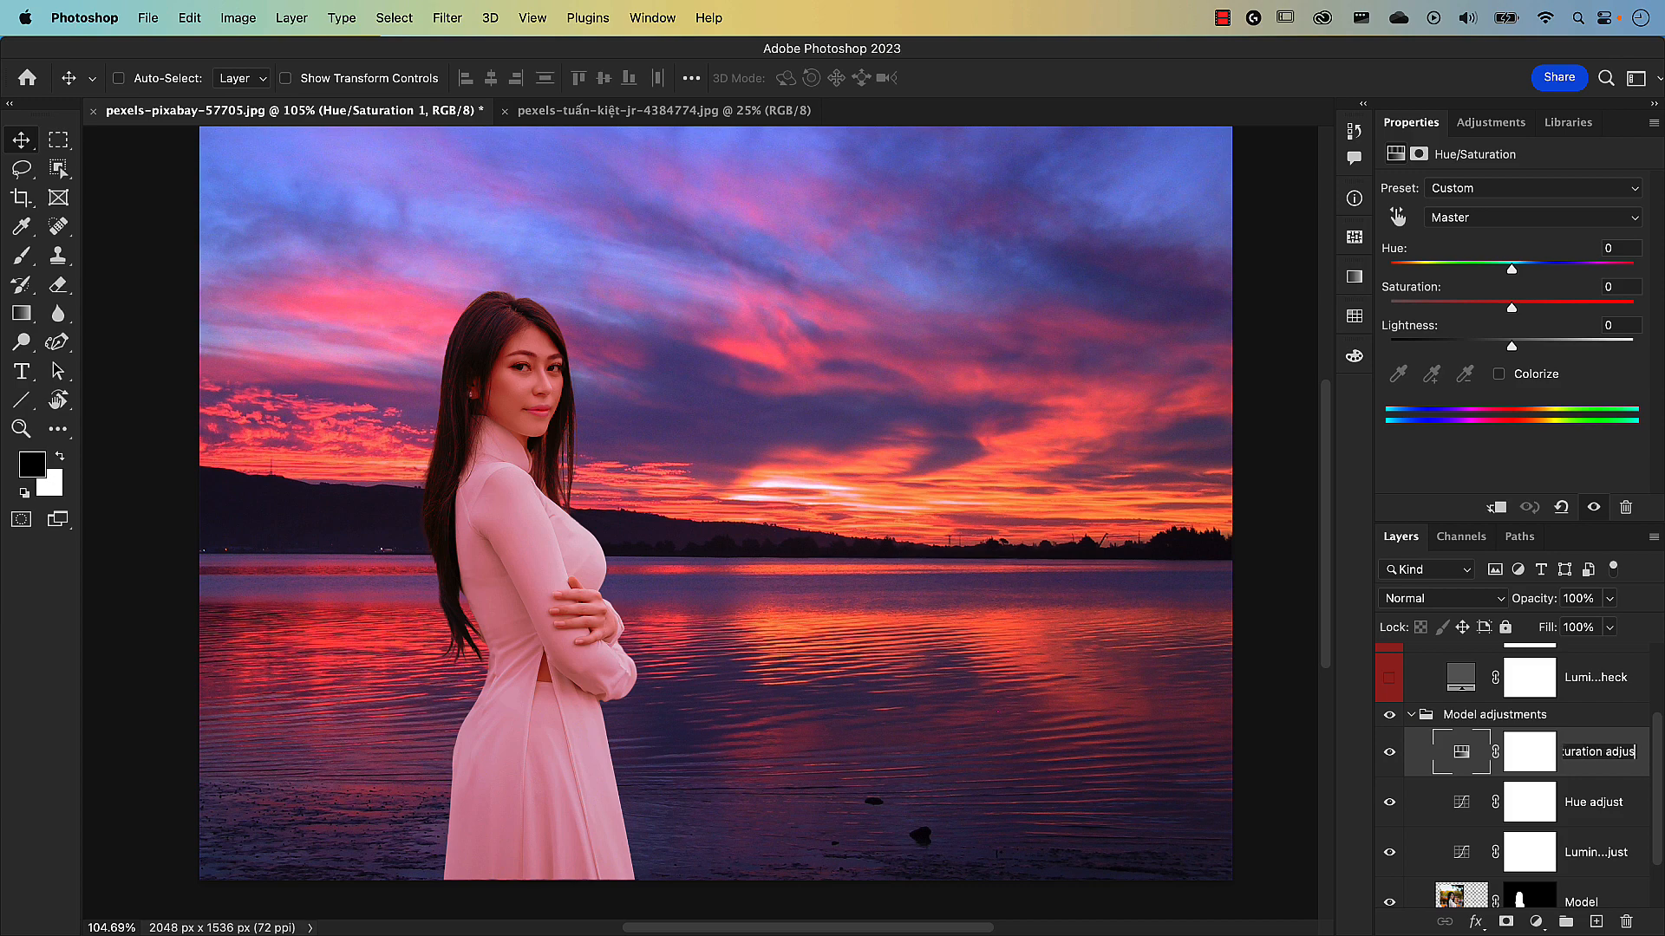
text(t 1)
key(Return)
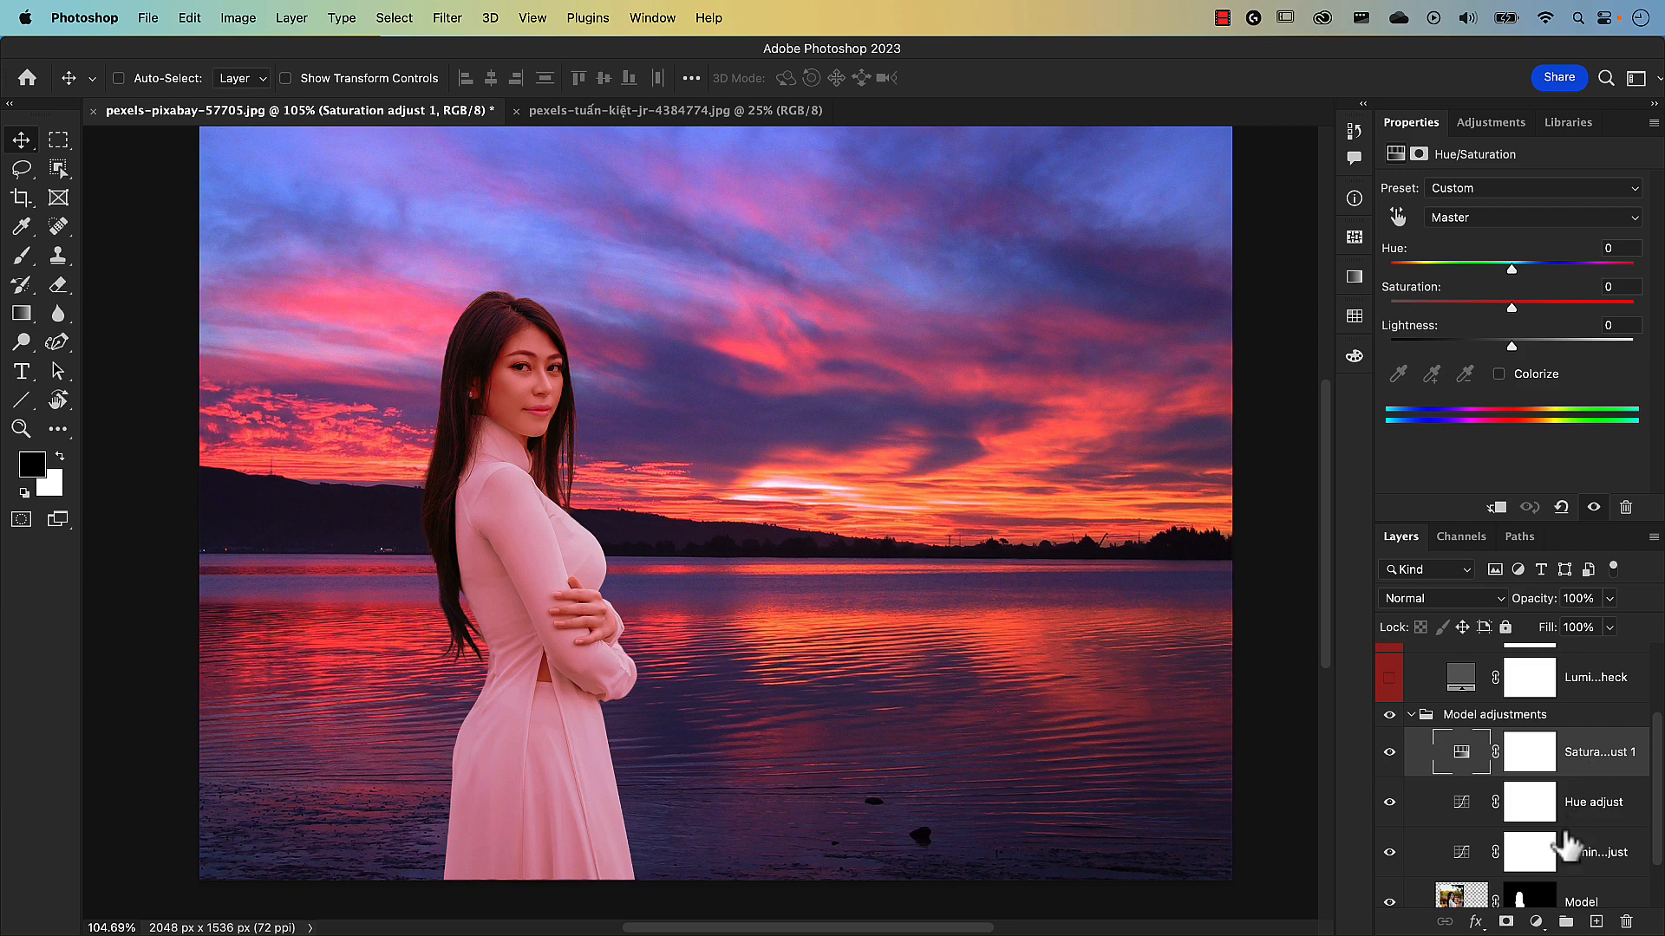
Add another Hue/Saturation adjustment layer above Saturation adjust 1 and name it "Saturation adjust - face/hair".
click(1536, 923)
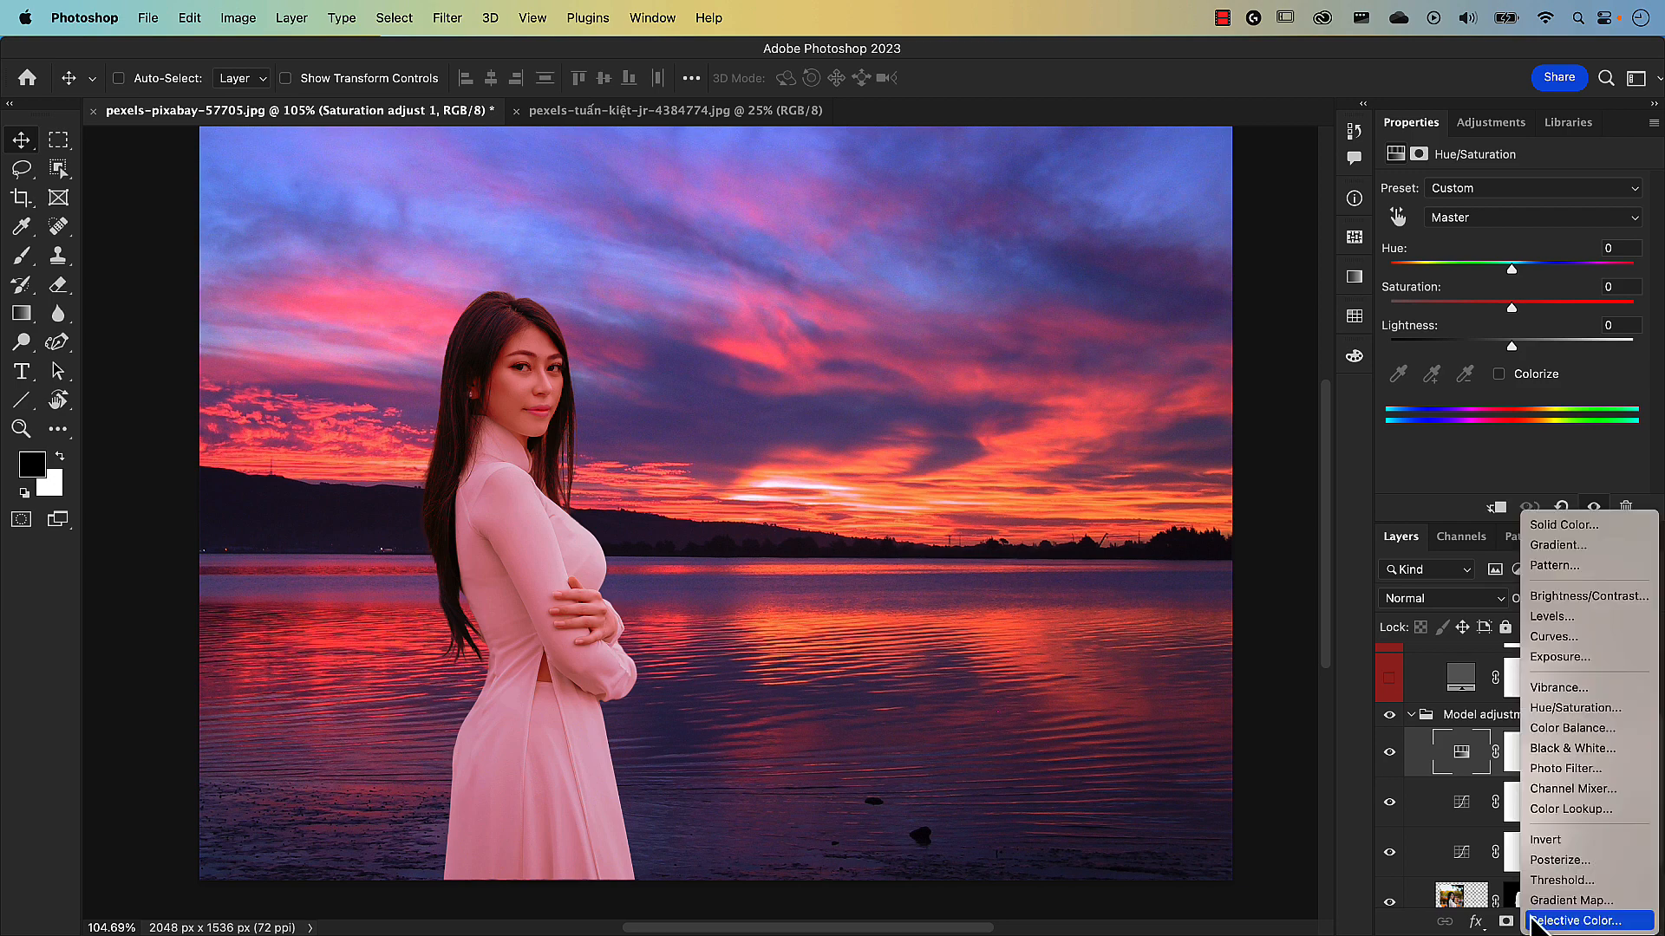
click(1547, 714)
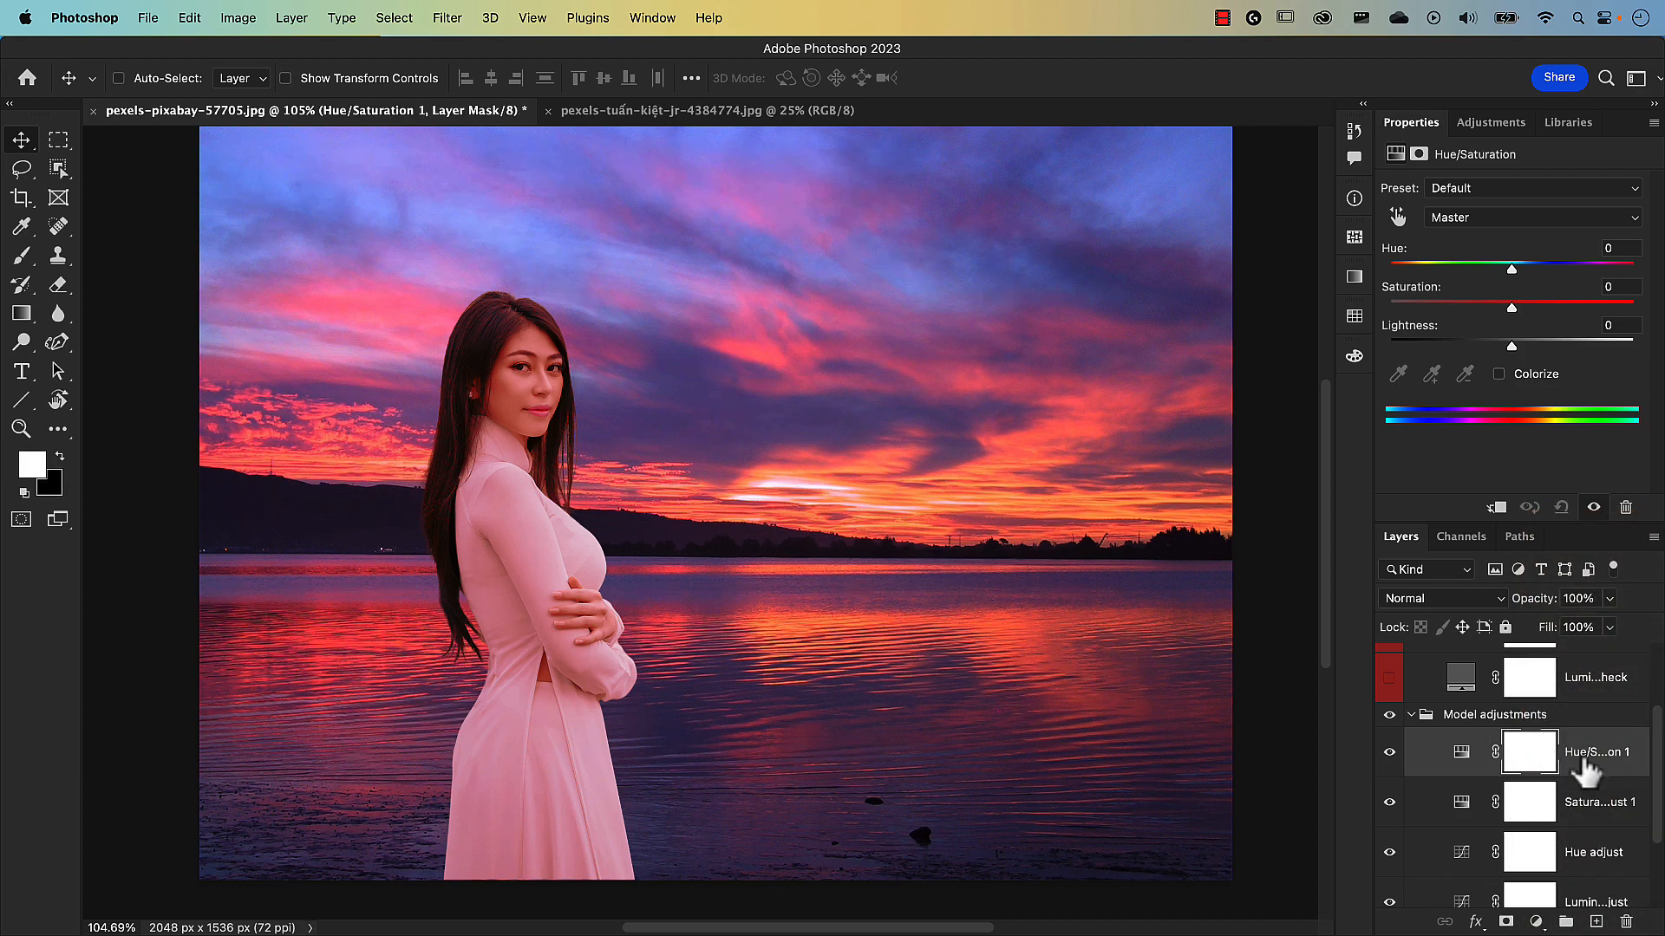
double_click(1582, 753)
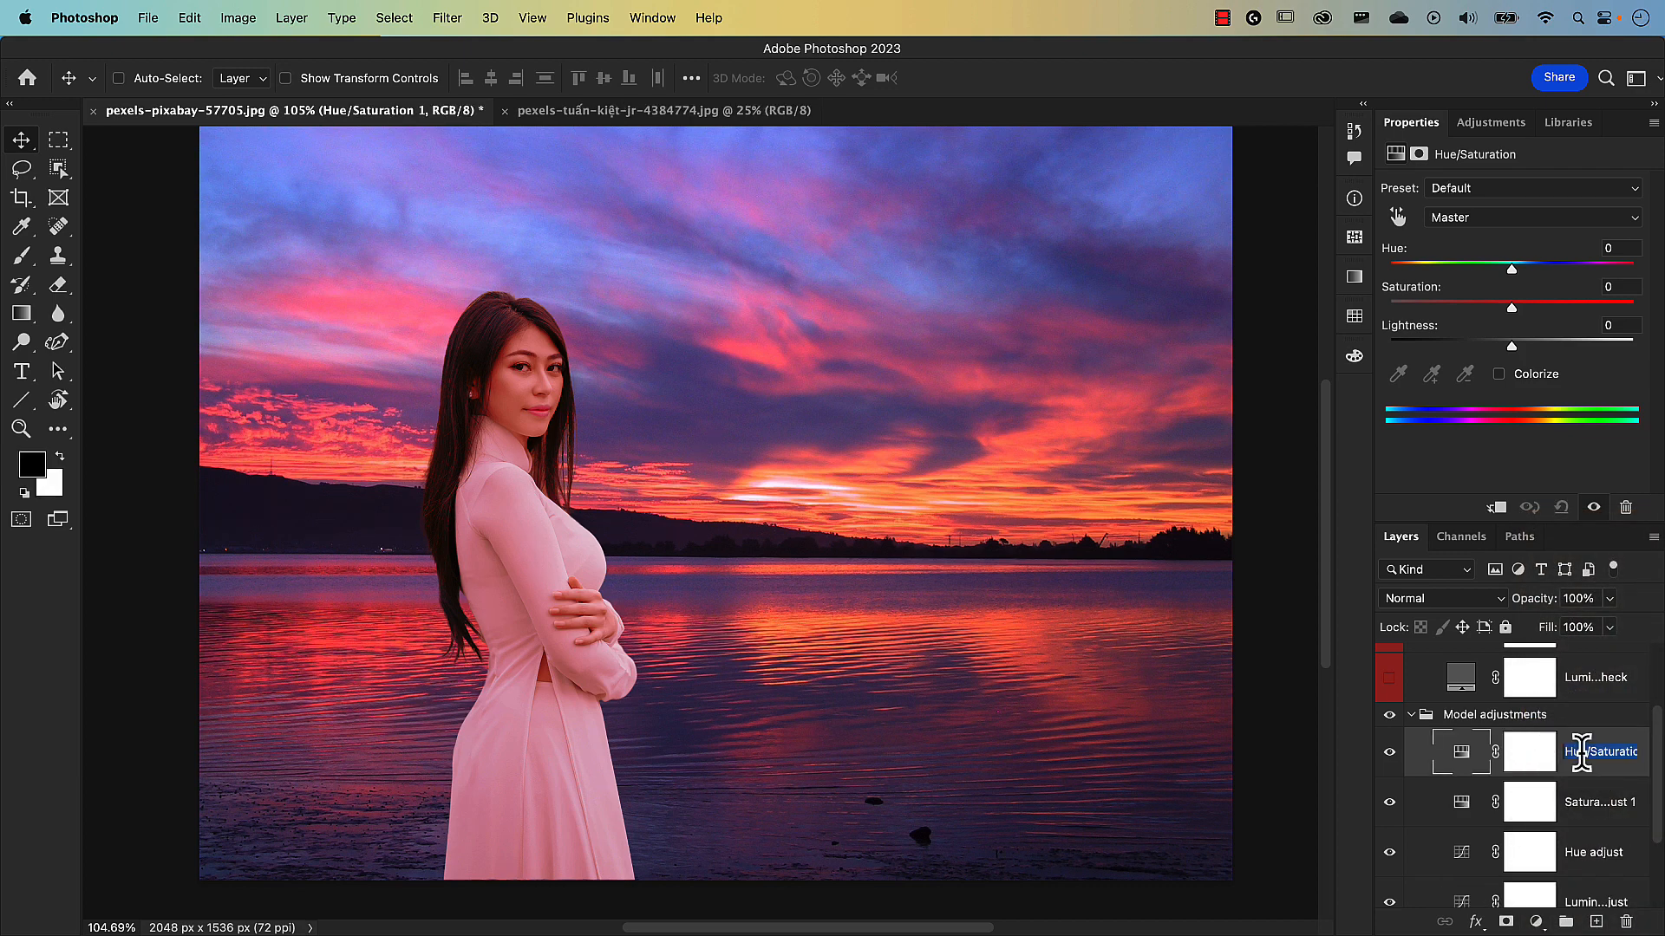
text(Saturation adj)
text(ust - face)
text(/hair)
key(Return)
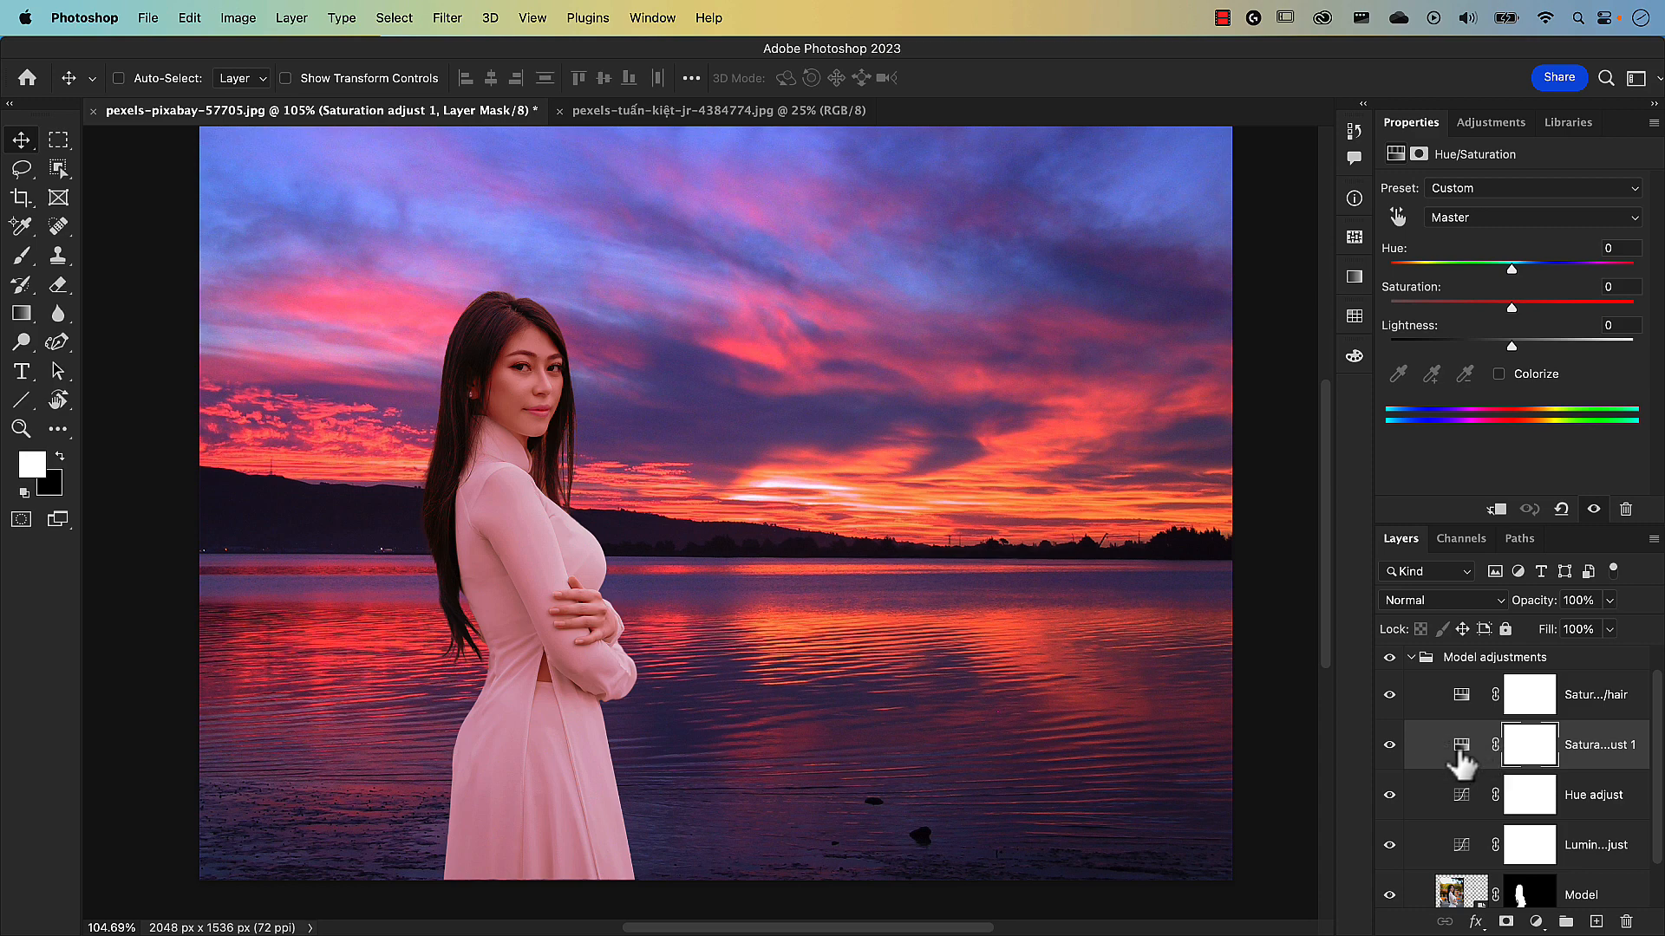
Try changing the blending mode of the Saturation adjust 1 and Saturation adjust - face/hair layers.
click(1433, 602)
mouse_move(1420, 935)
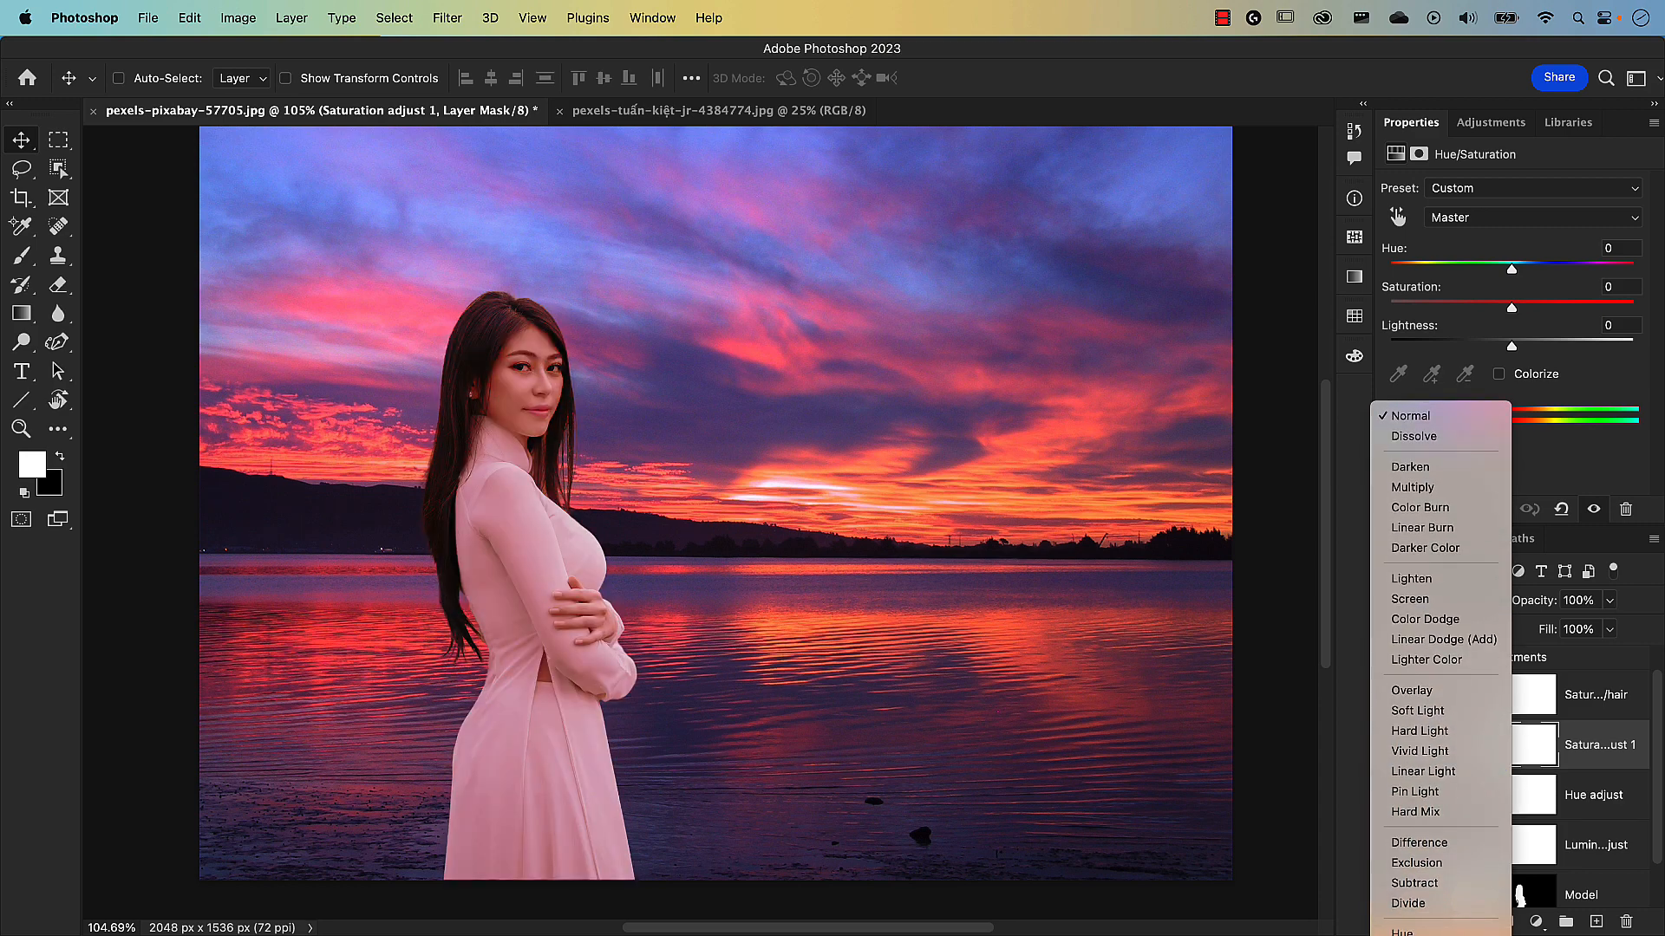
key(Escape)
click(1460, 699)
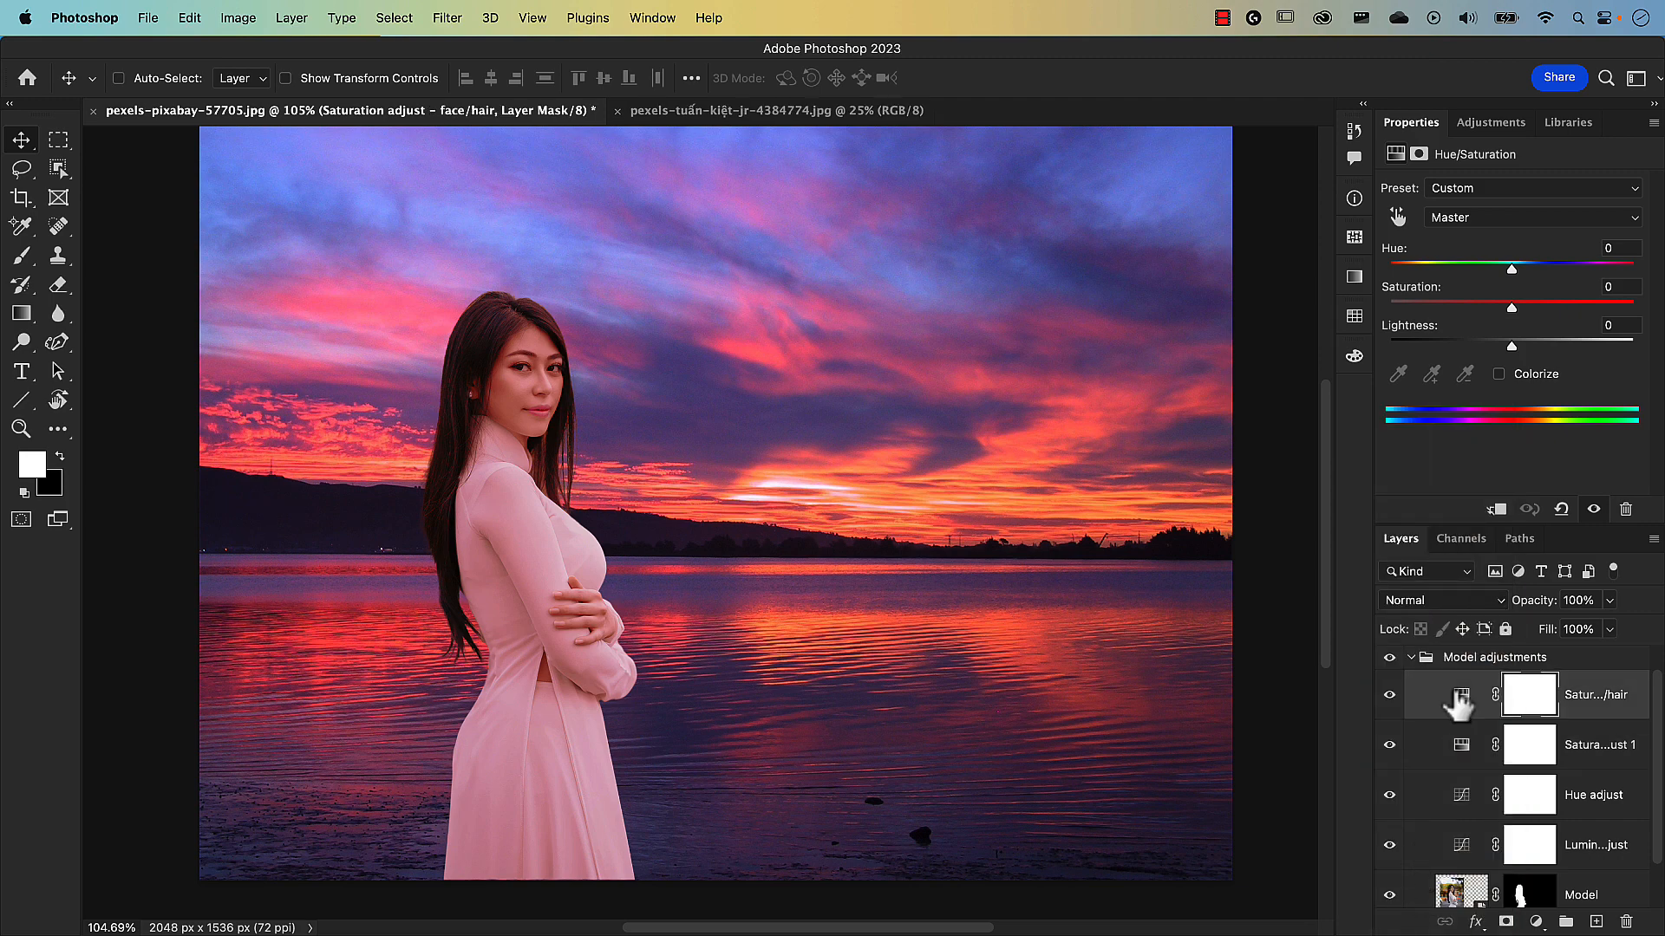
click(1441, 604)
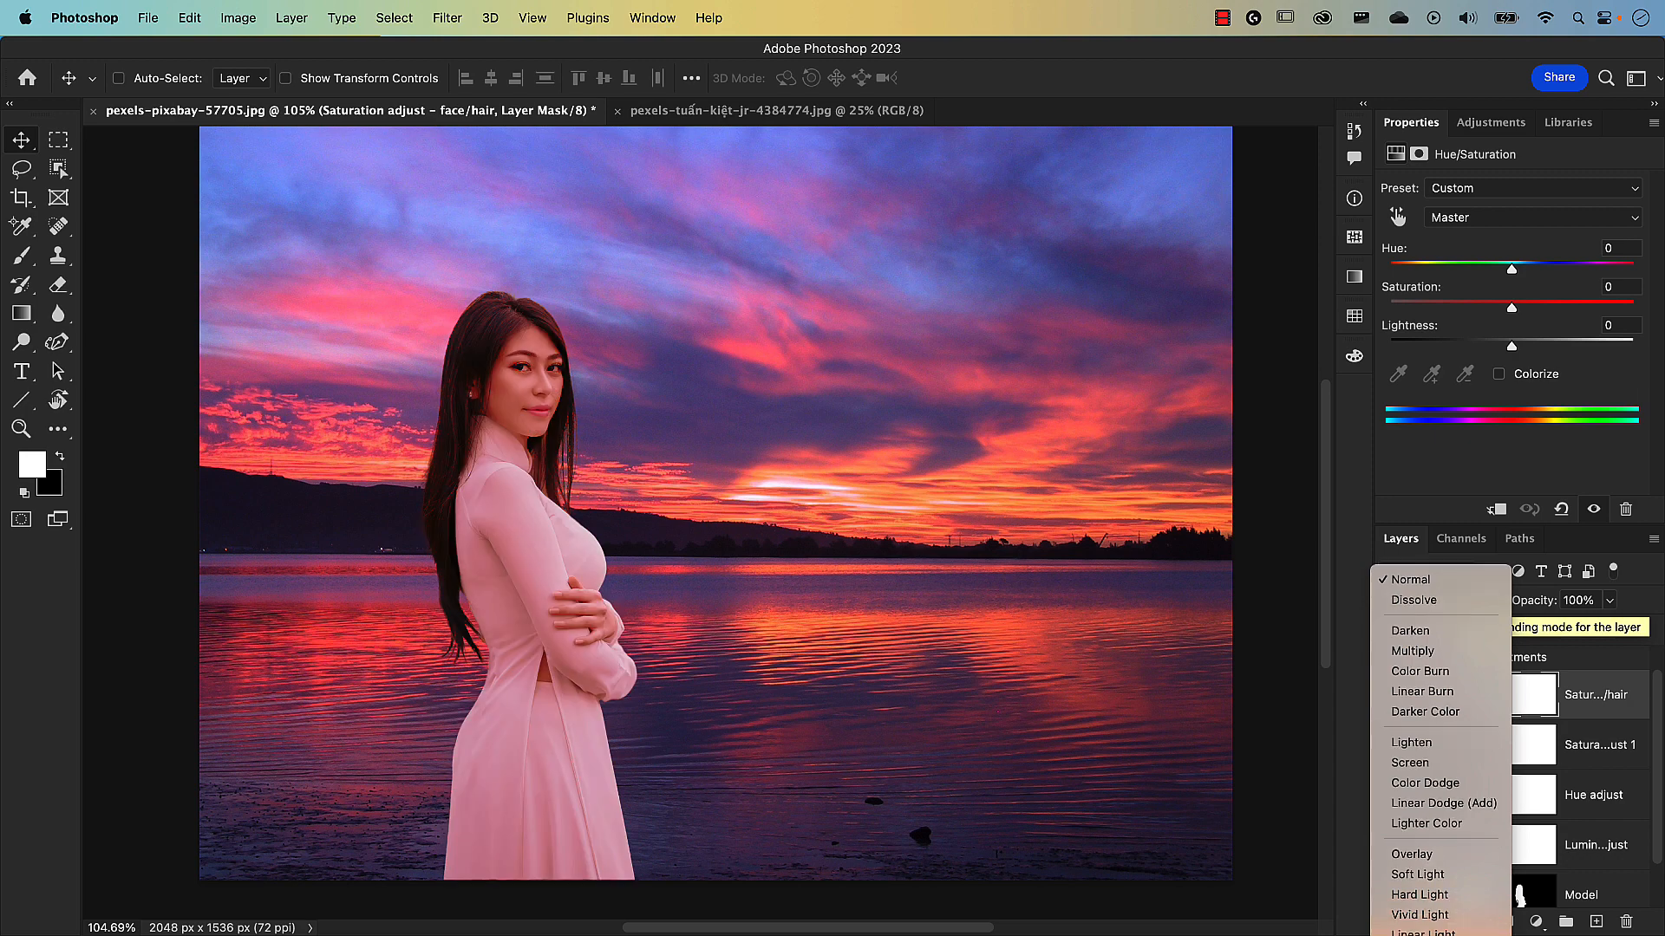
click(1416, 935)
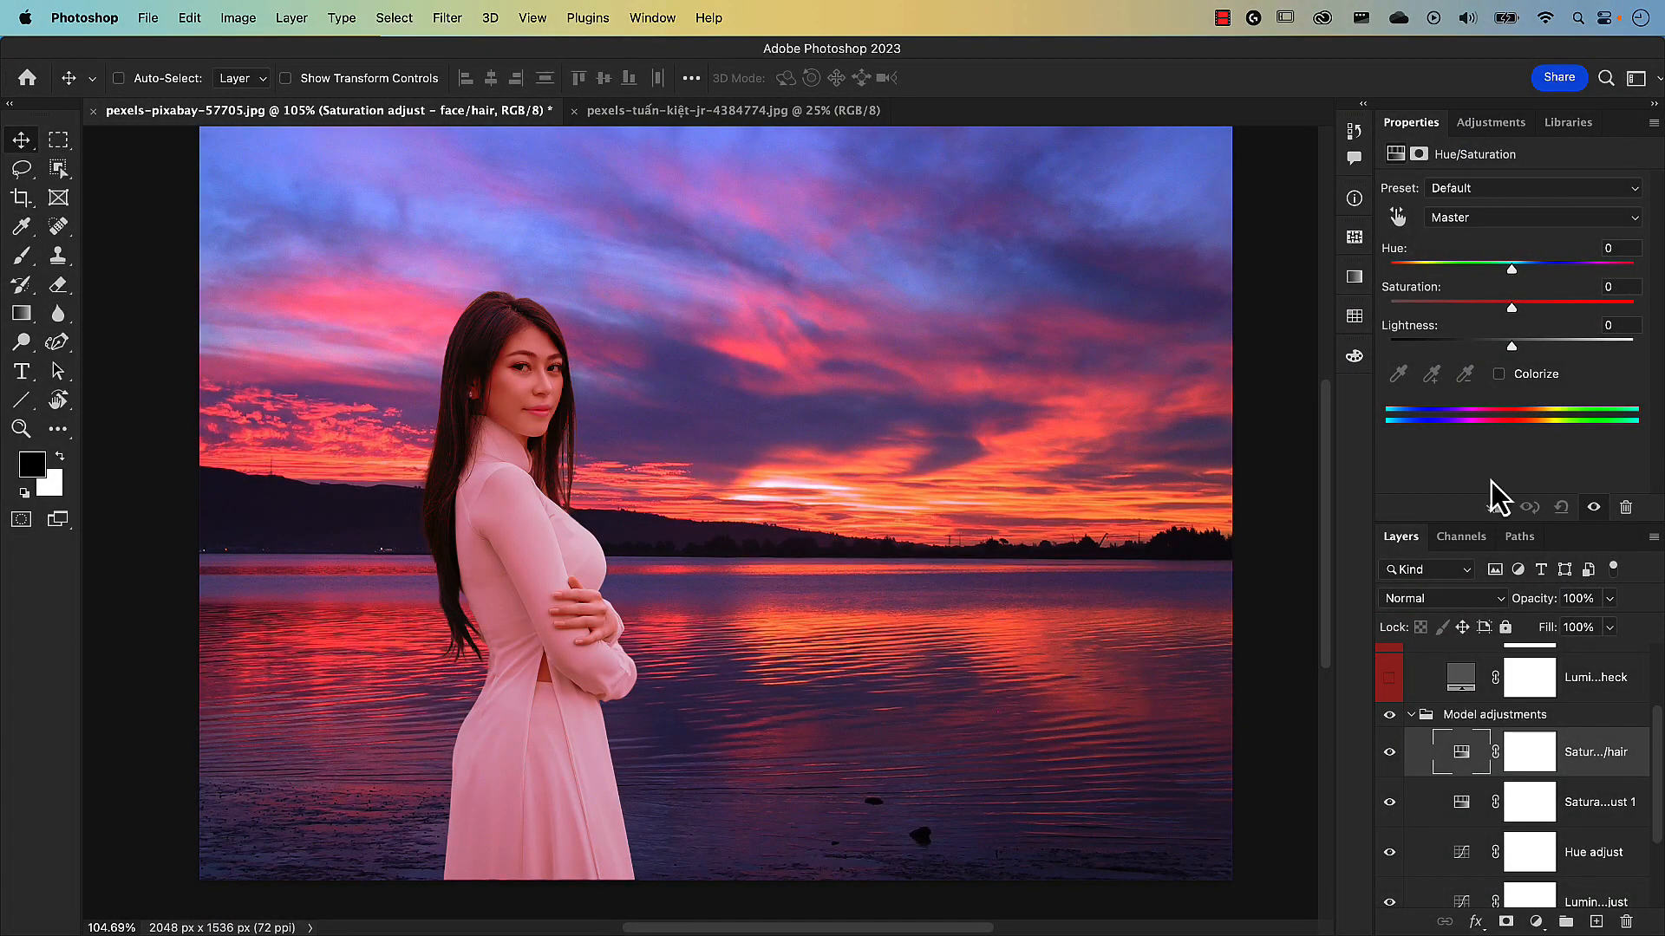
Lower the Reds saturation of the face/hair layer to -10 with on-image adjustment, starting from the model's face.
click(1398, 219)
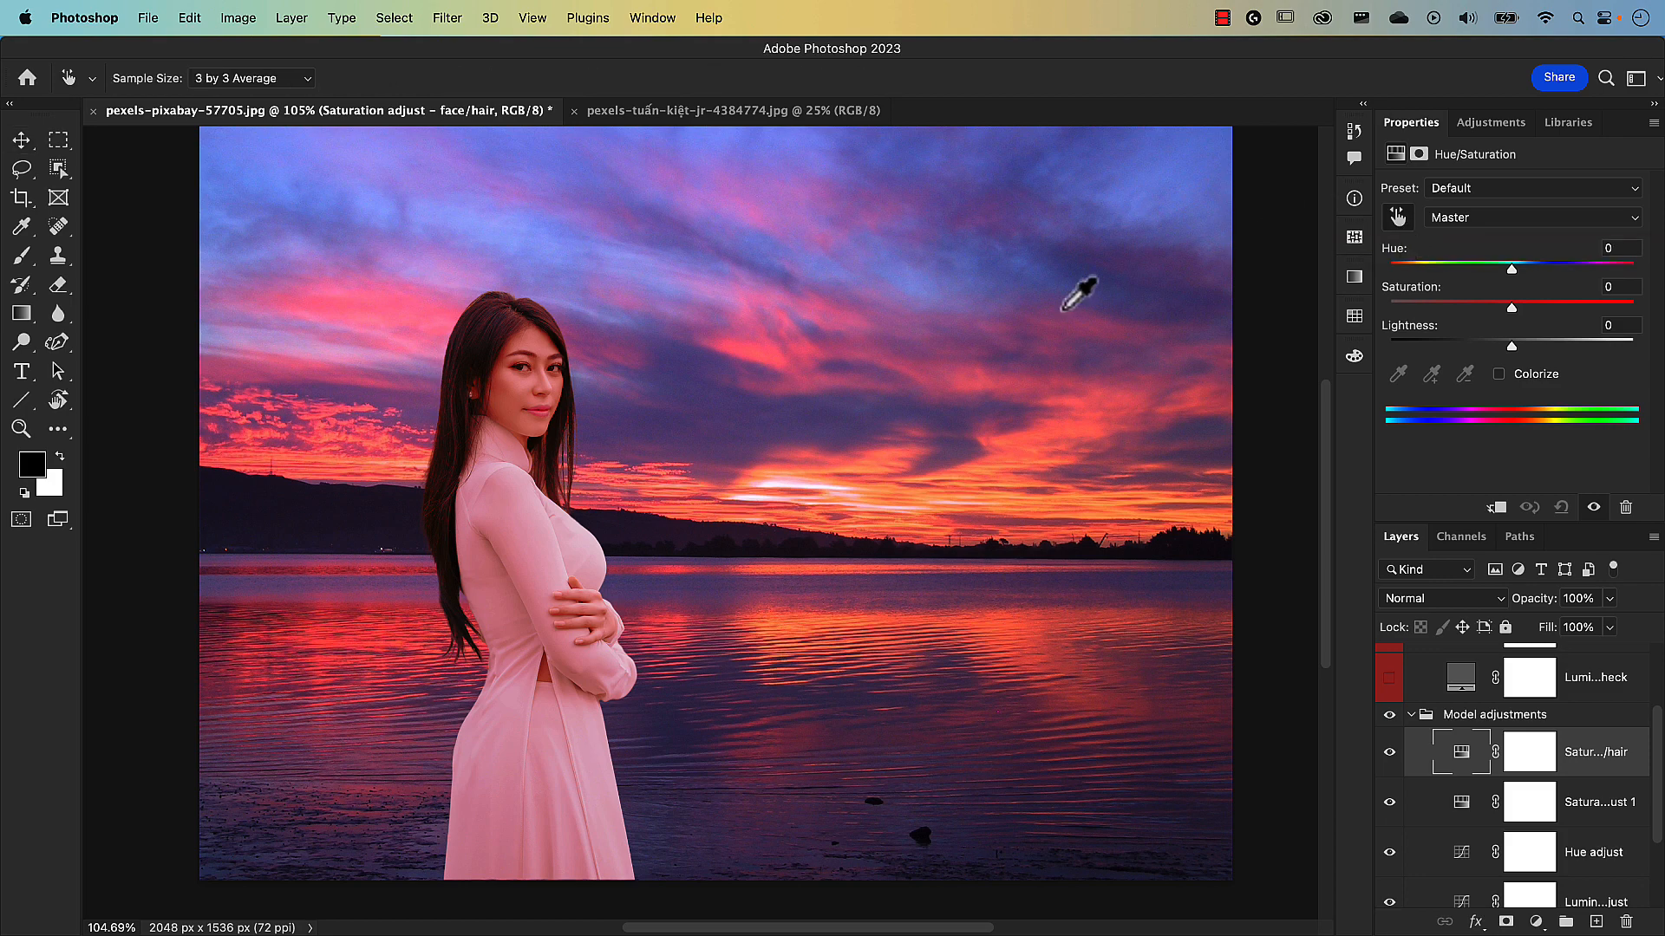
mouse_move(532, 400)
mouse_down()
mouse_move(544, 375)
mouse_move(483, 353)
mouse_move(524, 411)
mouse_move(522, 328)
mouse_move(532, 411)
mouse_move(510, 385)
mouse_up()
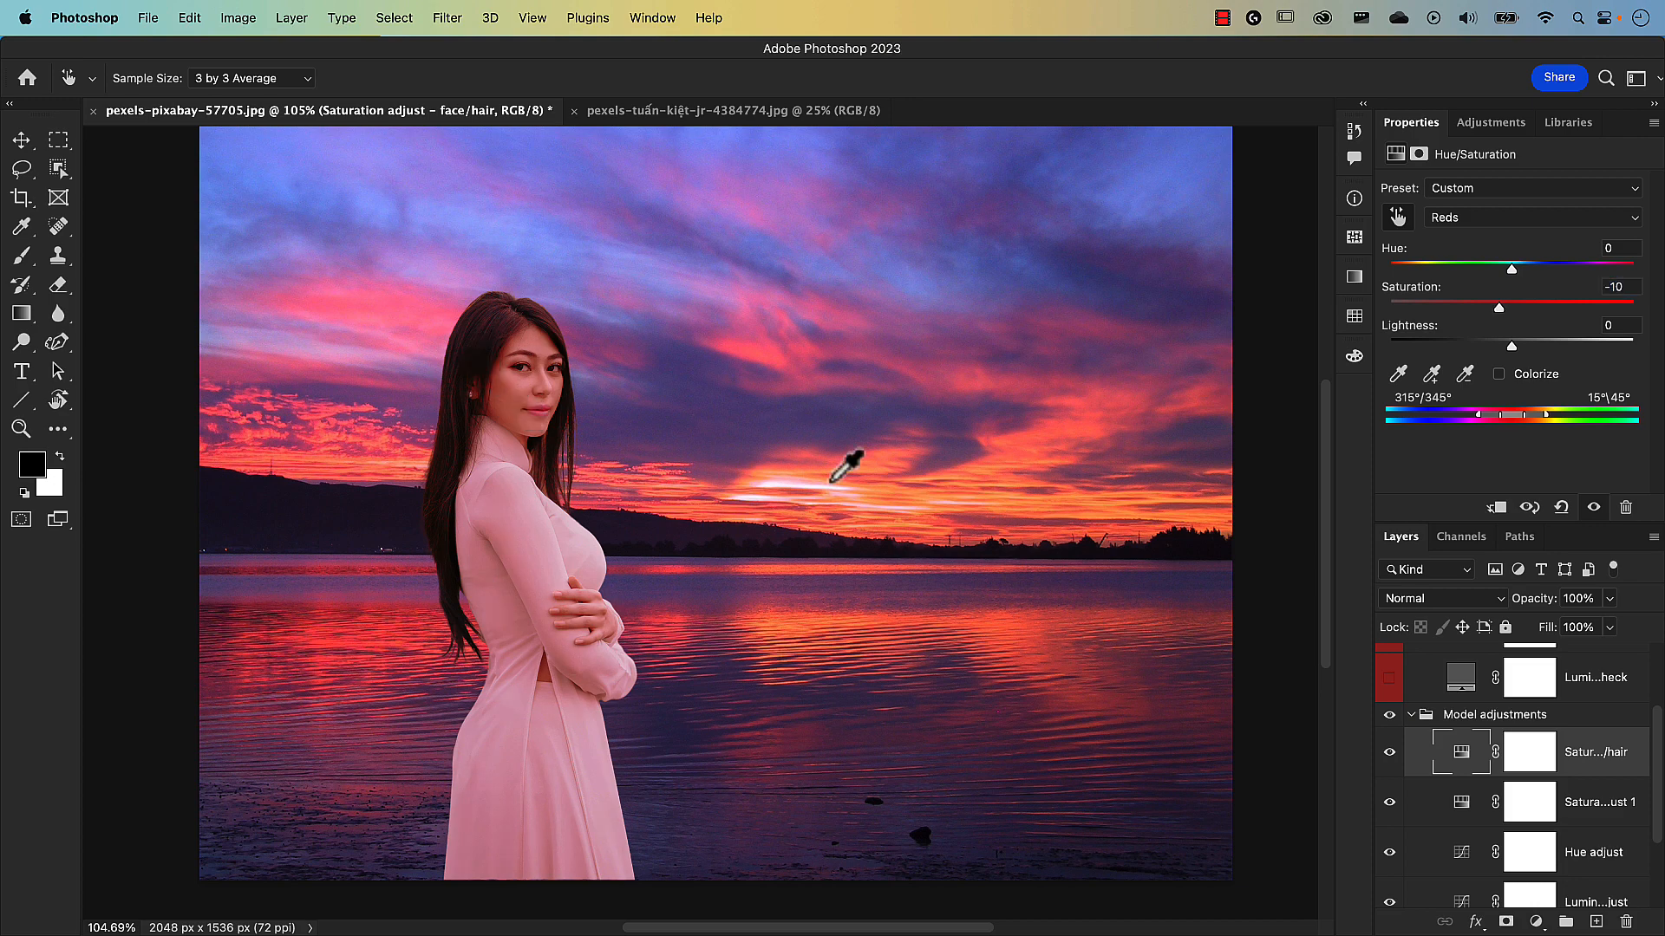
Invert the face/hair layer's mask to black and paint white over the model's face and hair with a 60 px brush.
click(1528, 763)
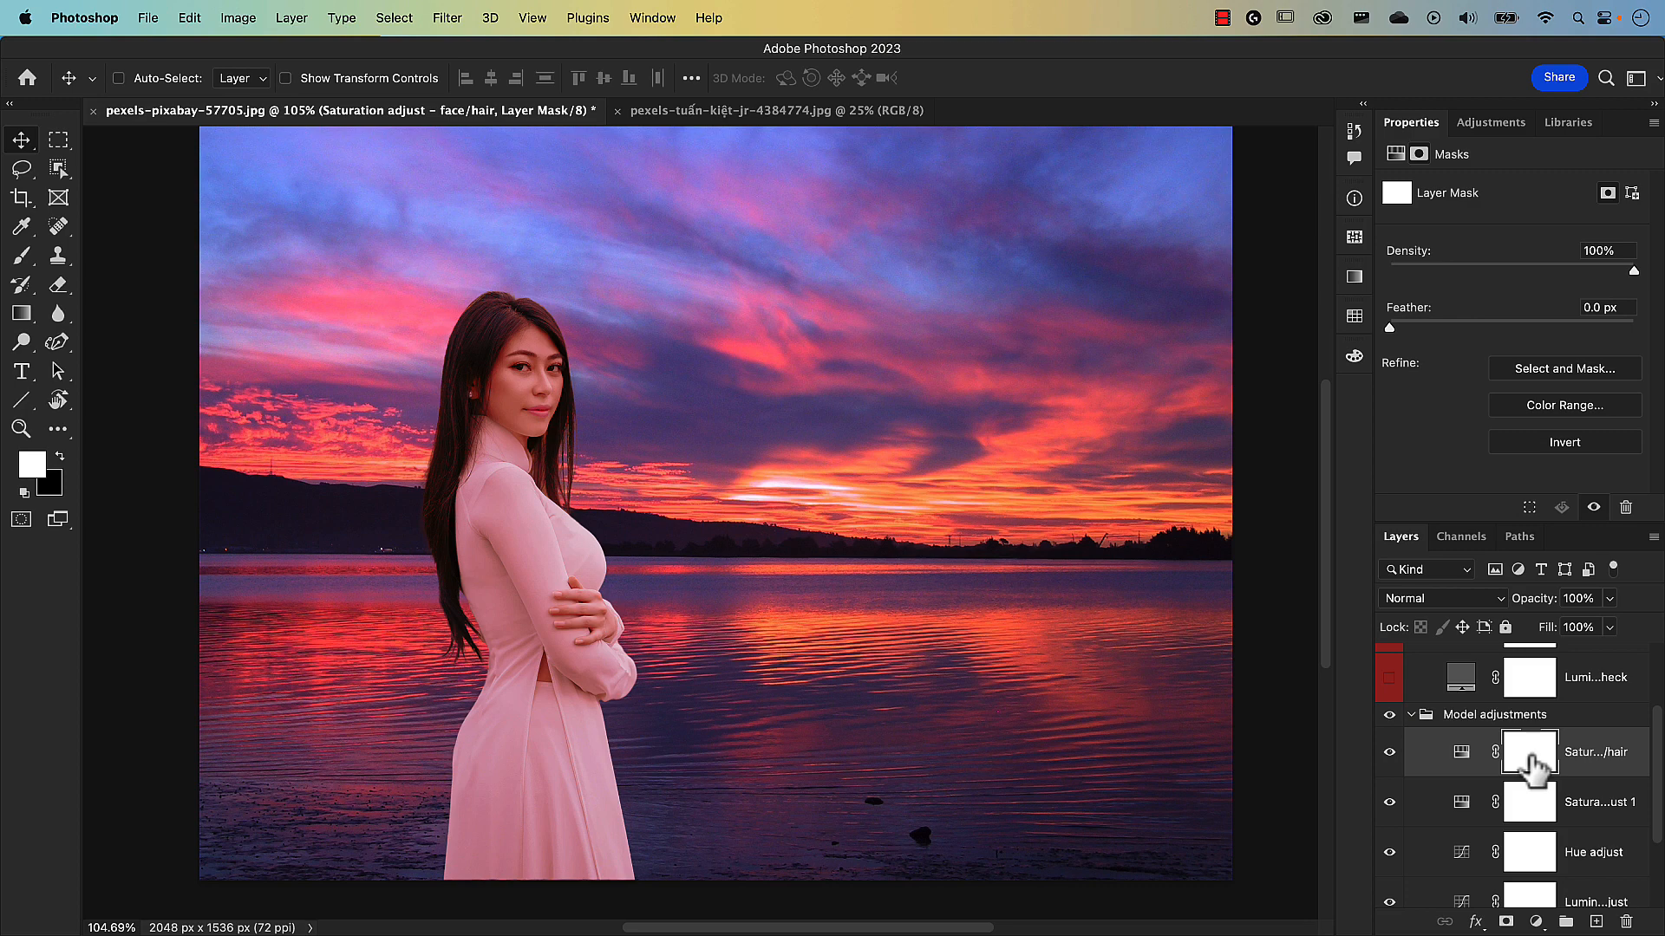
key(super+i)
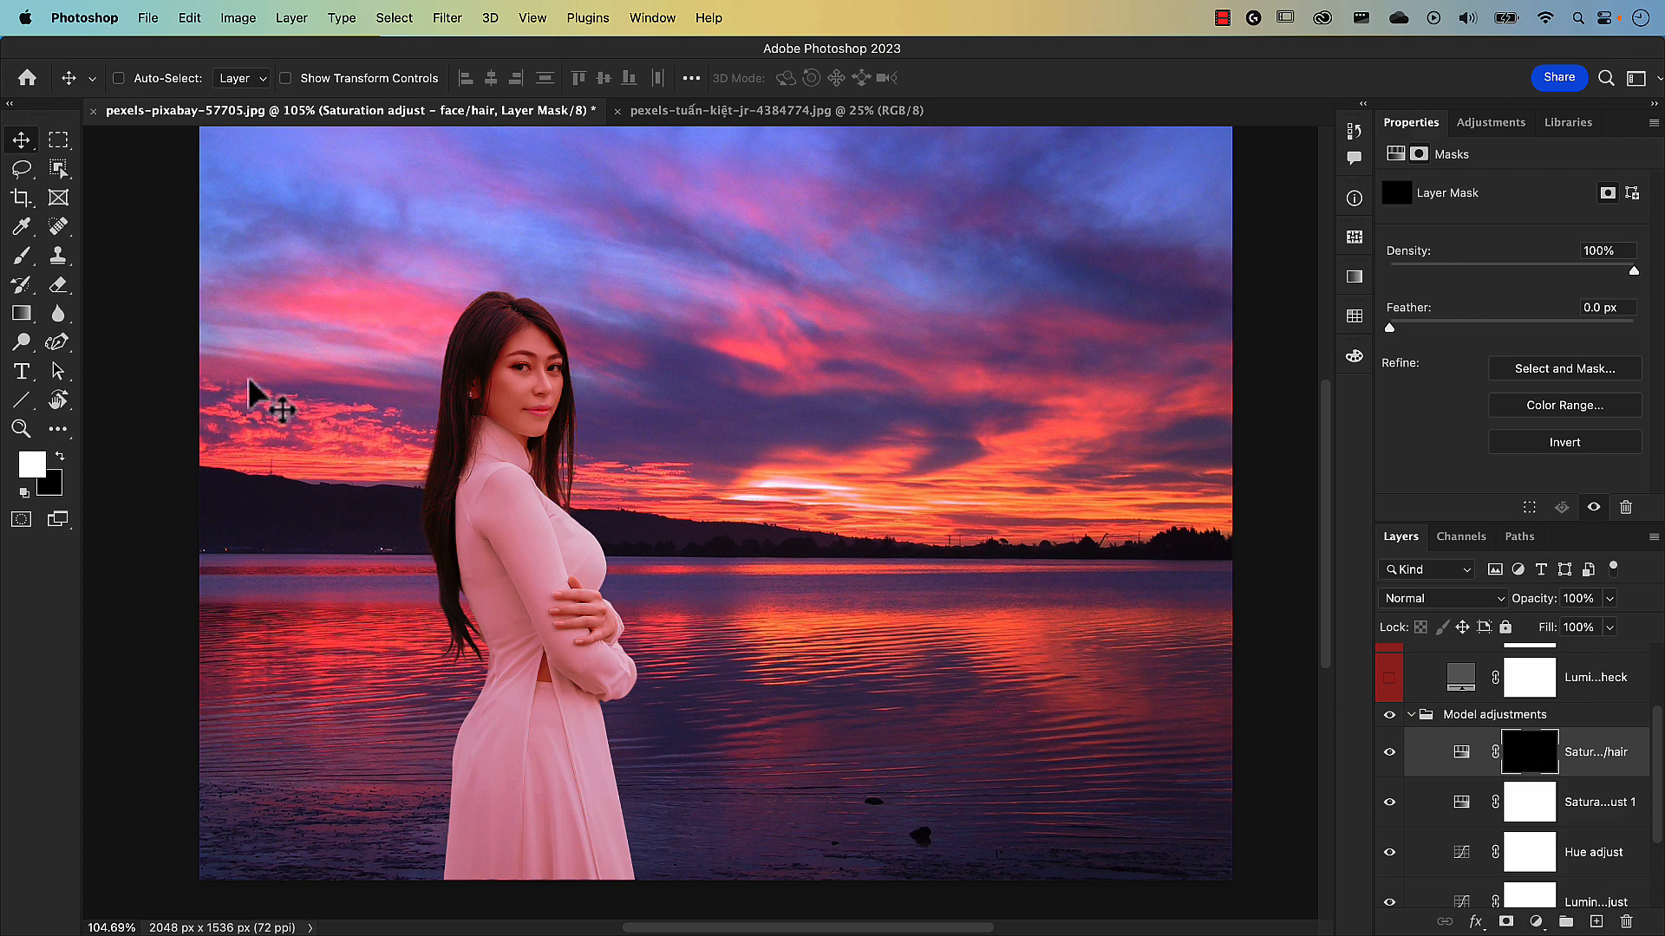
click(22, 256)
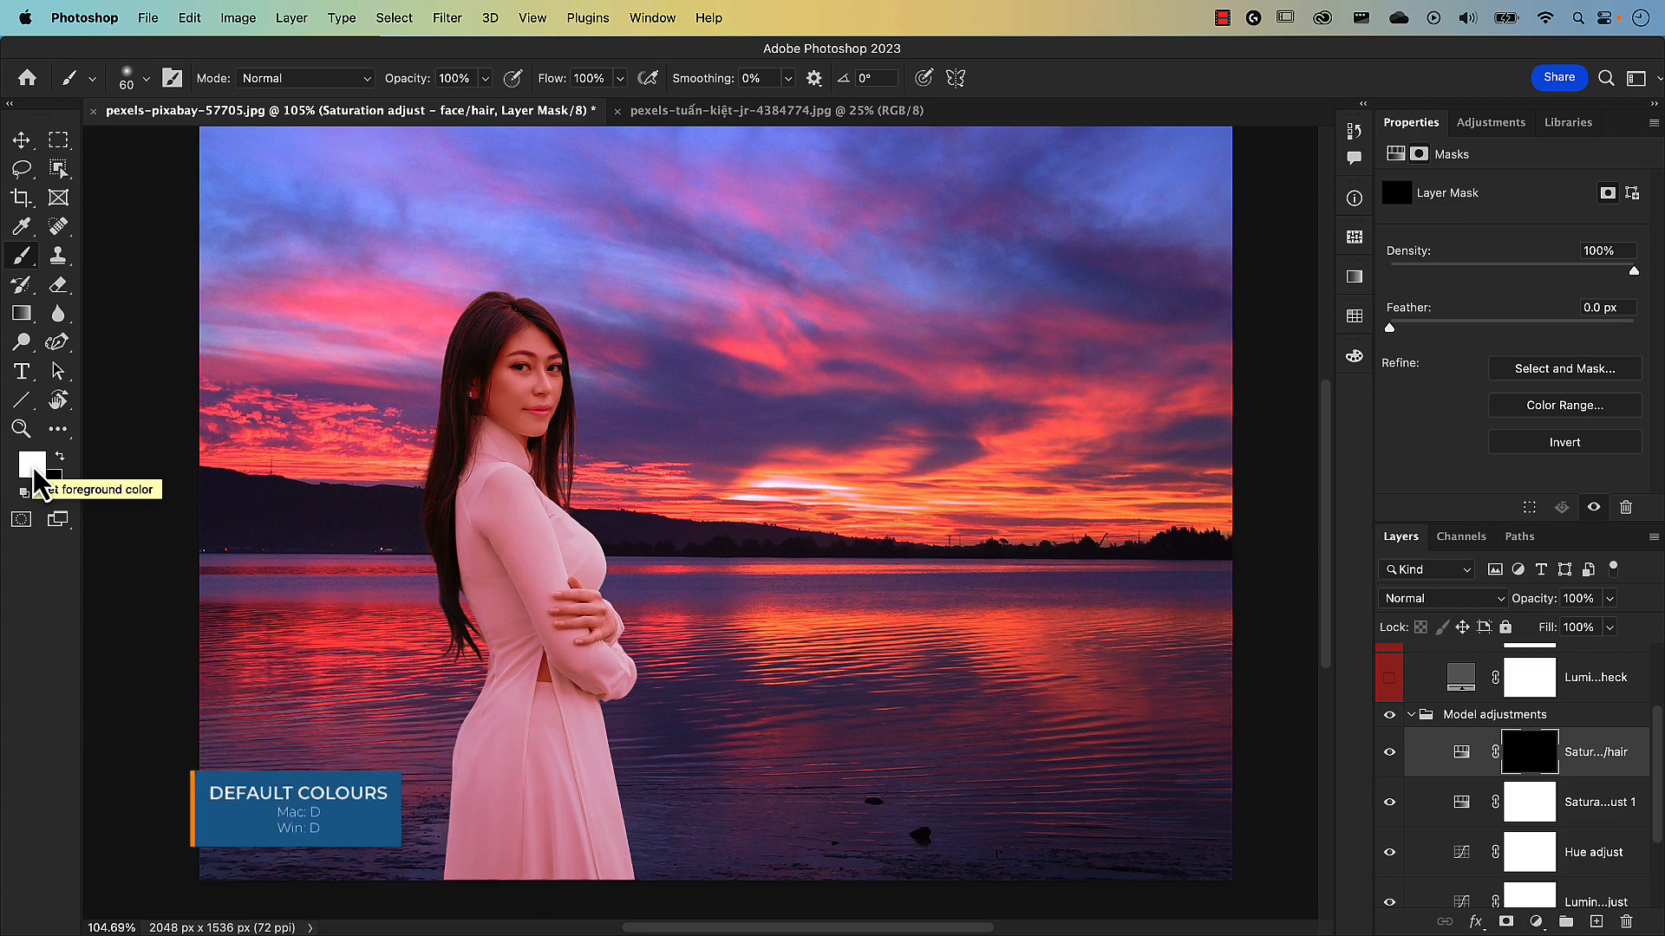
mouse_move(518, 349)
mouse_down()
mouse_move(507, 397)
mouse_move(521, 414)
mouse_move(537, 348)
mouse_move(500, 393)
mouse_move(512, 327)
mouse_move(495, 357)
mouse_move(503, 317)
mouse_move(469, 338)
mouse_move(487, 317)
mouse_move(438, 489)
mouse_move(449, 595)
mouse_up()
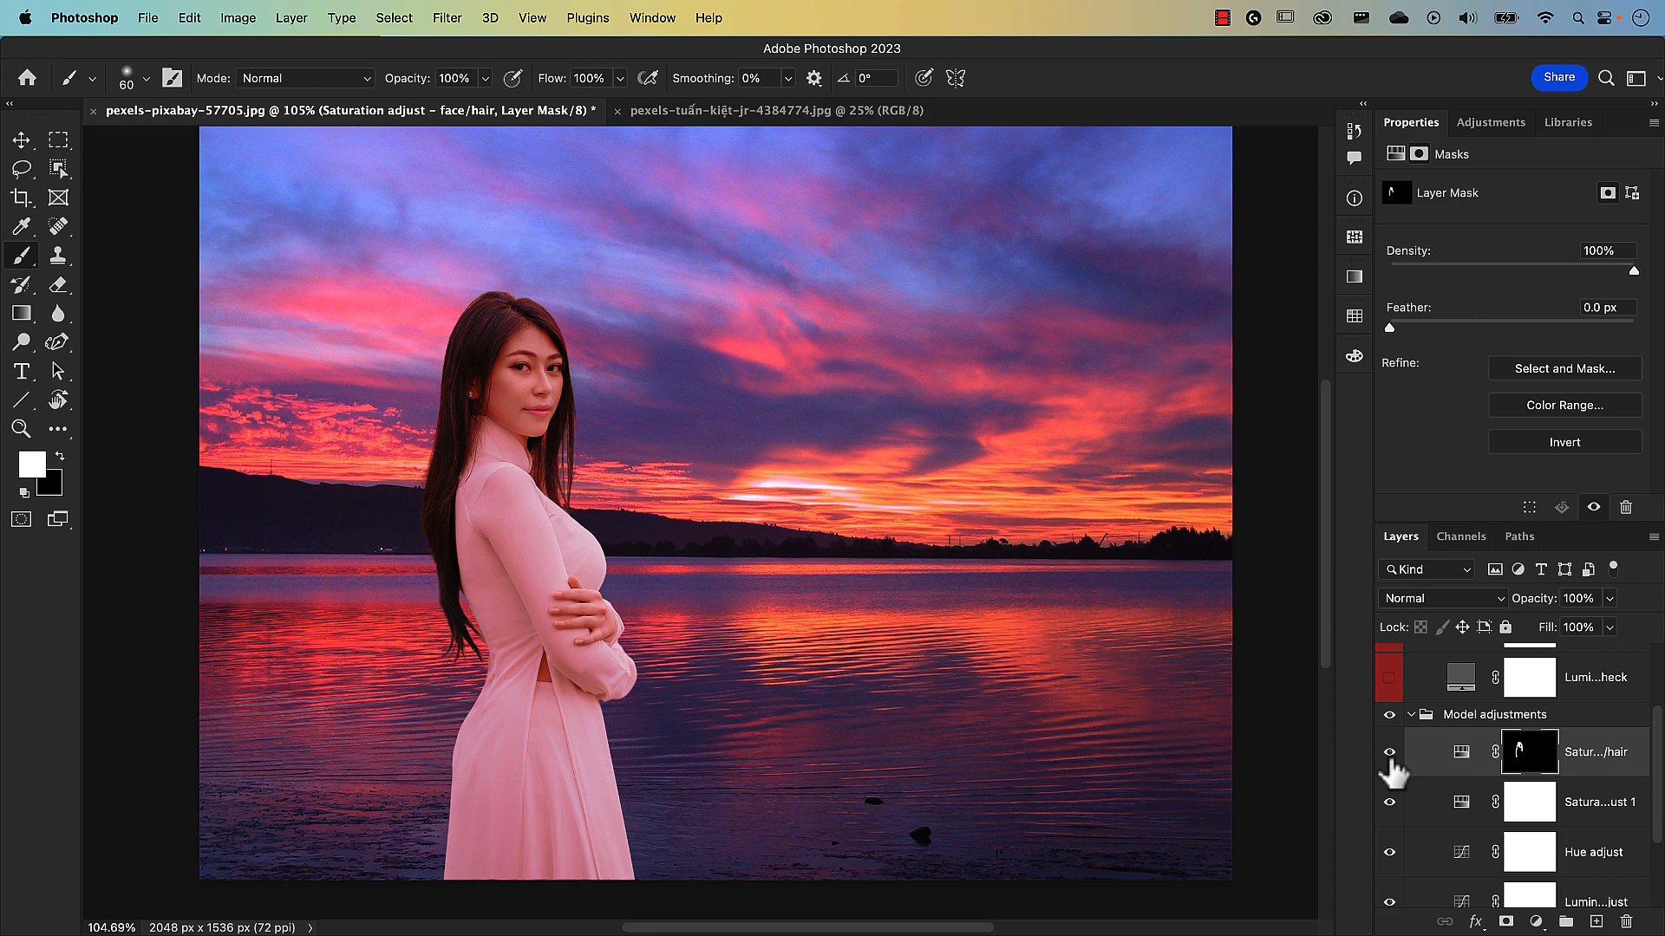
Set the Reds saturation of the Saturation adjust 1 layer to +3.
click(1459, 805)
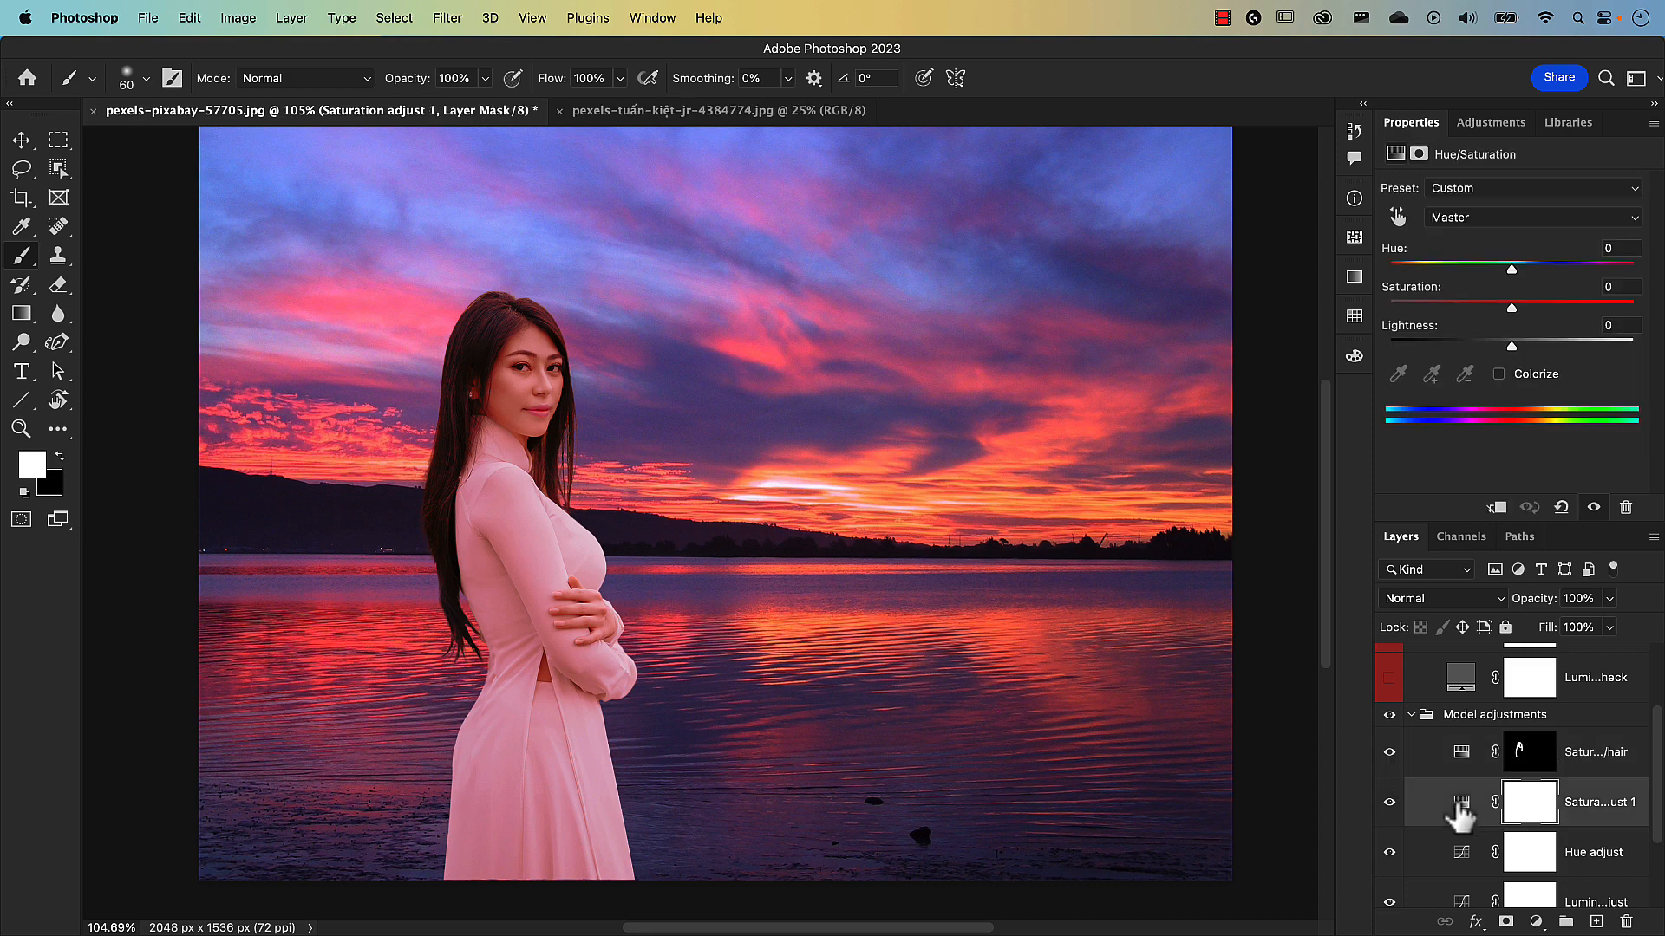
click(1491, 216)
click(1483, 235)
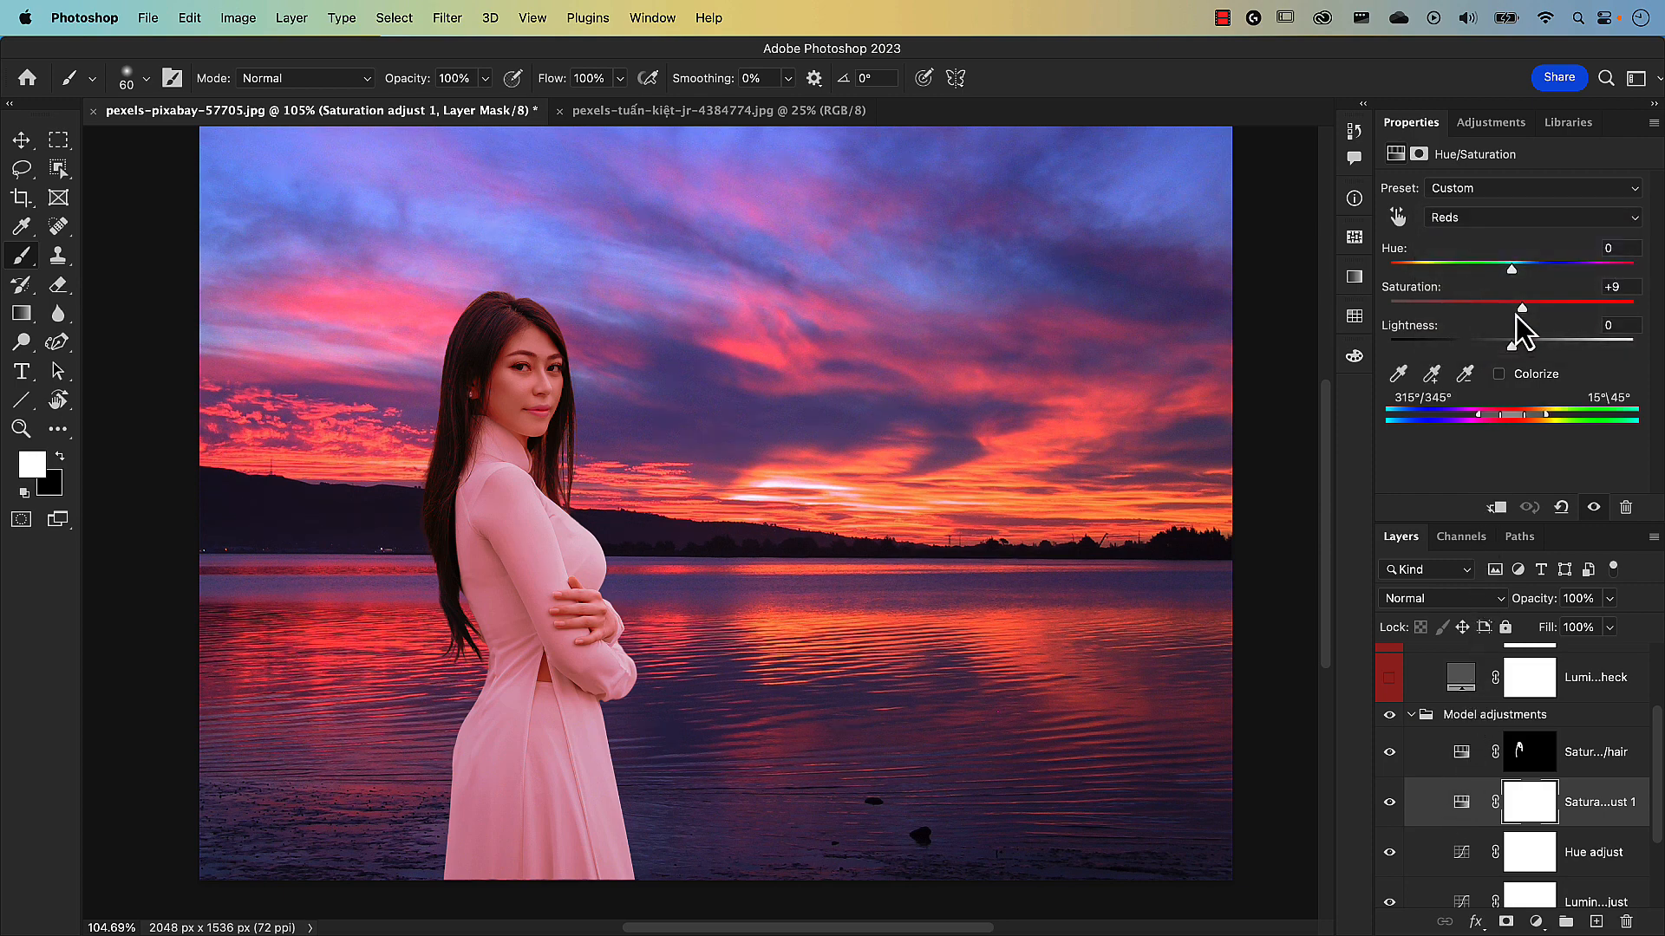
drag(1513, 310, 1515, 314)
Collapse the Check layers group and hide it.
scroll(1656, 763, up, 3)
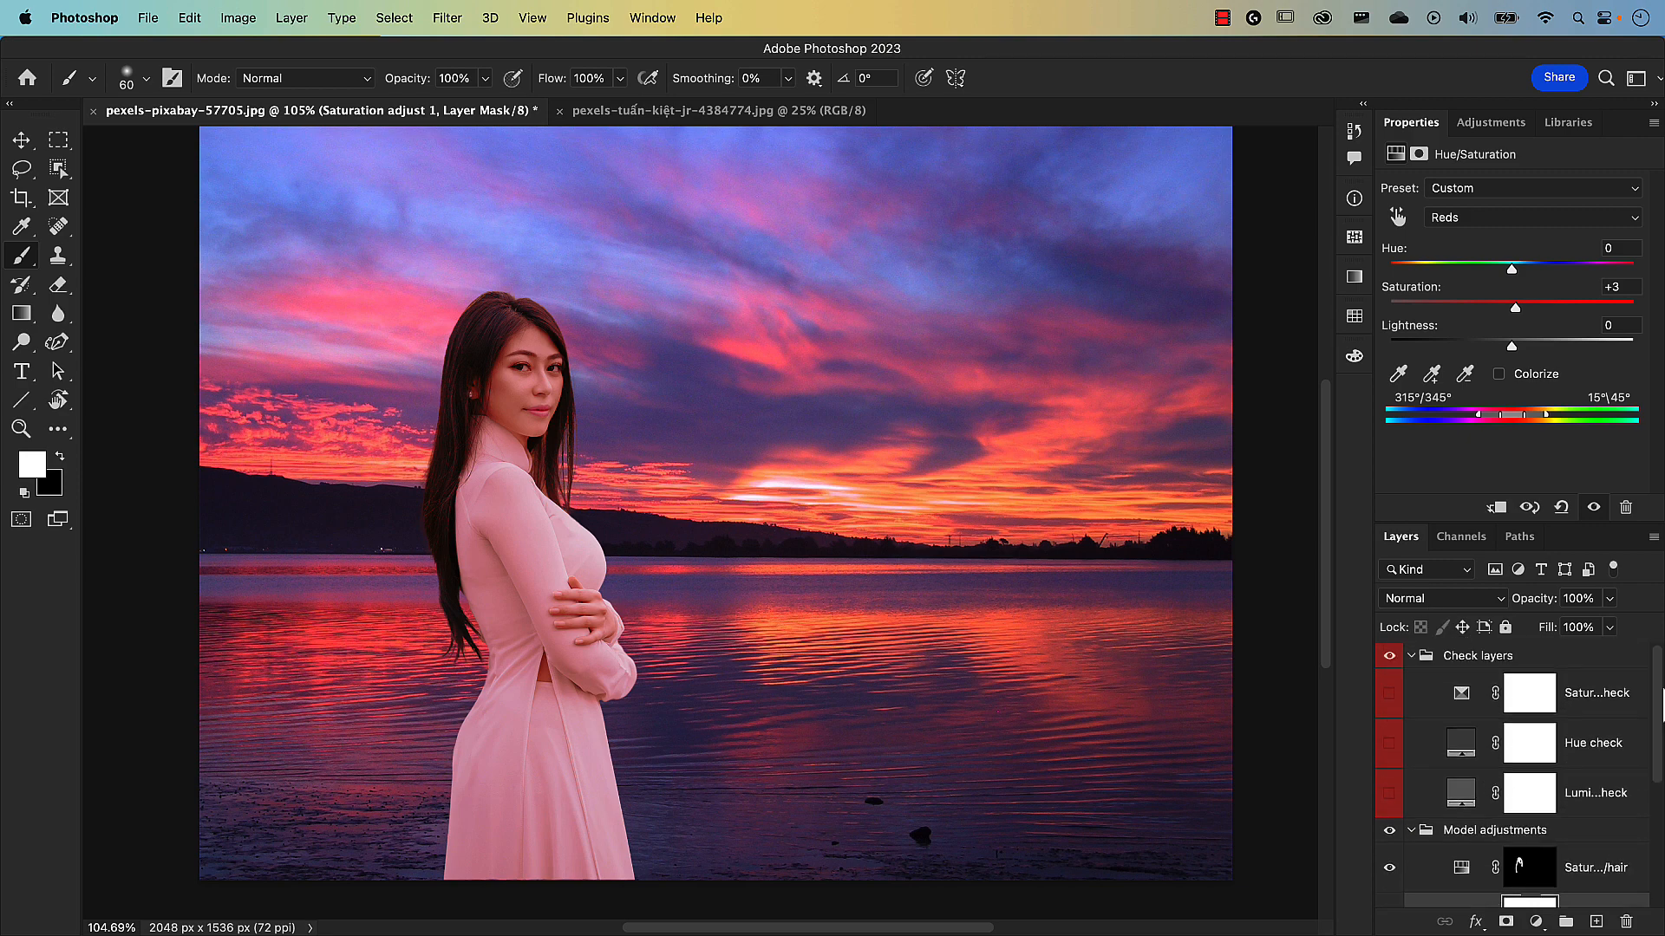
click(1410, 658)
click(1390, 655)
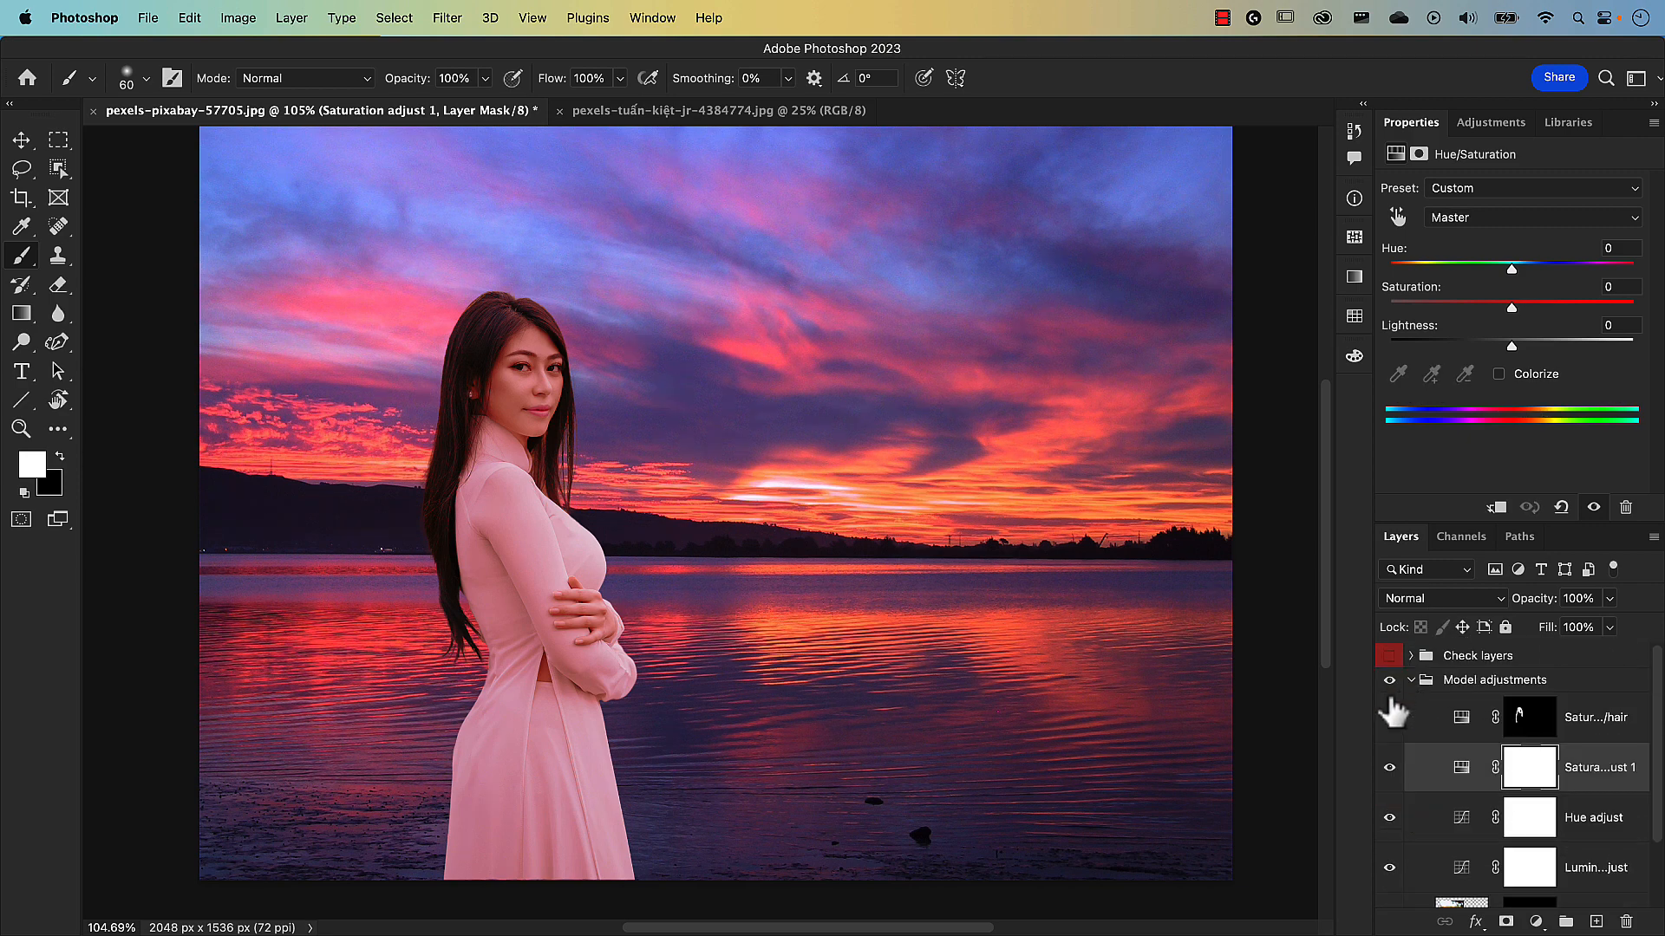
Hide both Saturation adjust layers and the Hue and Luminosity adjust layers in the Model adjustments group.
click(1389, 717)
drag(1389, 763, 1397, 862)
scroll(1409, 806, down, 2)
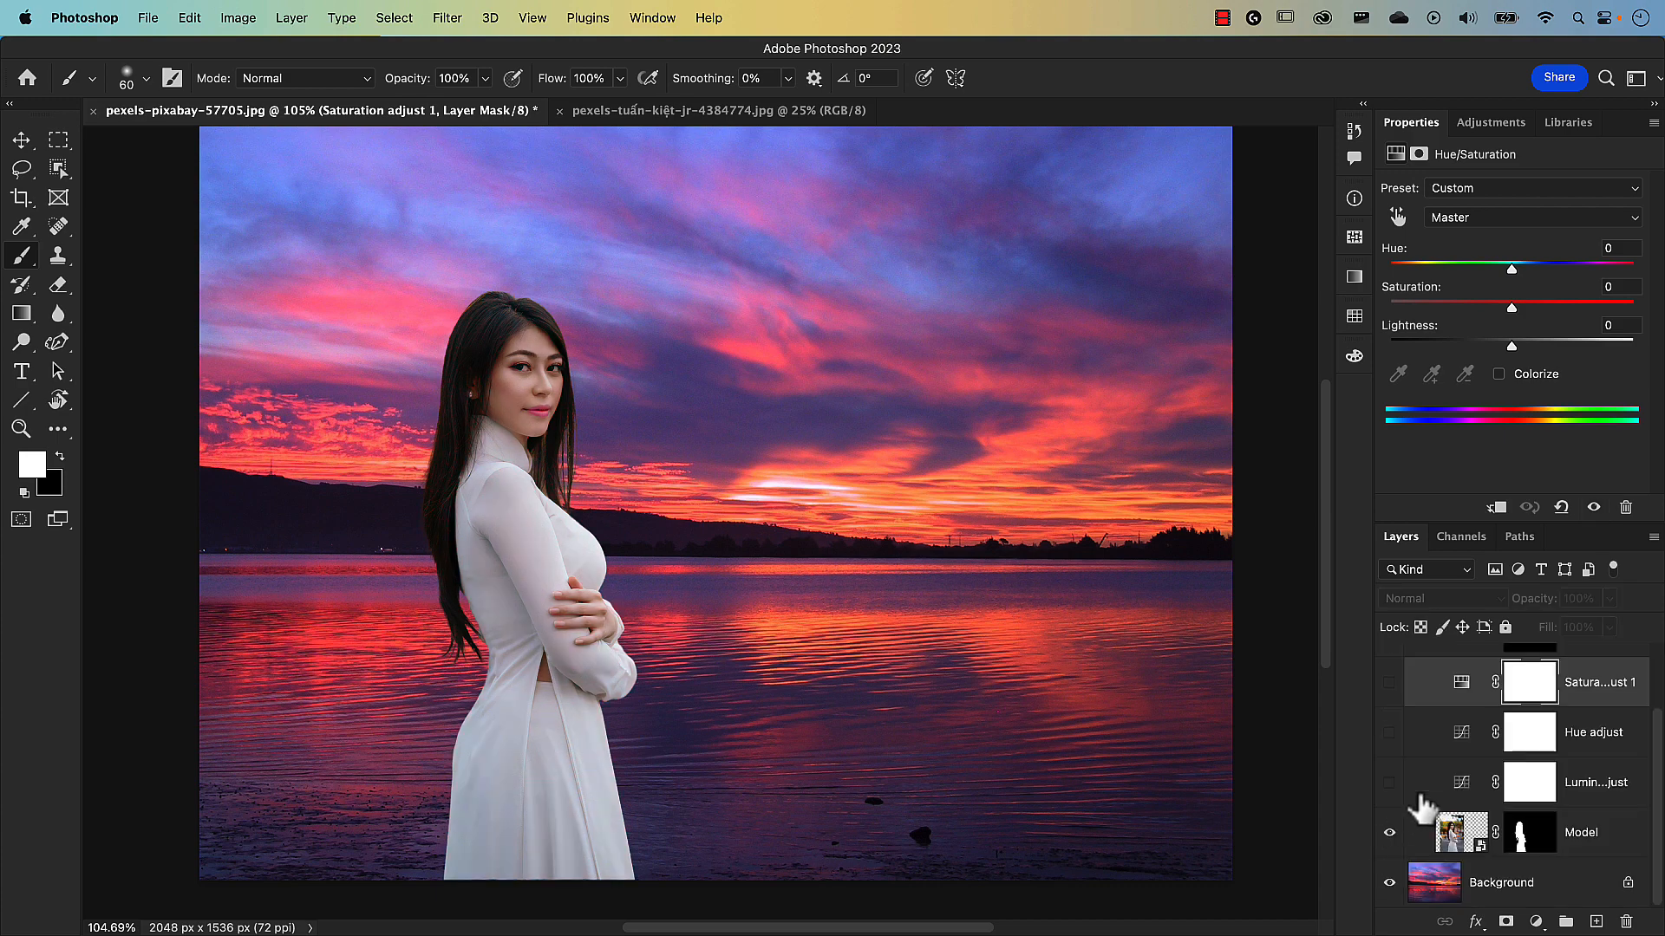
Examine the Model photo without its mask and the background alone, restoring the layer's visibility and mask.
shift+click(1529, 837)
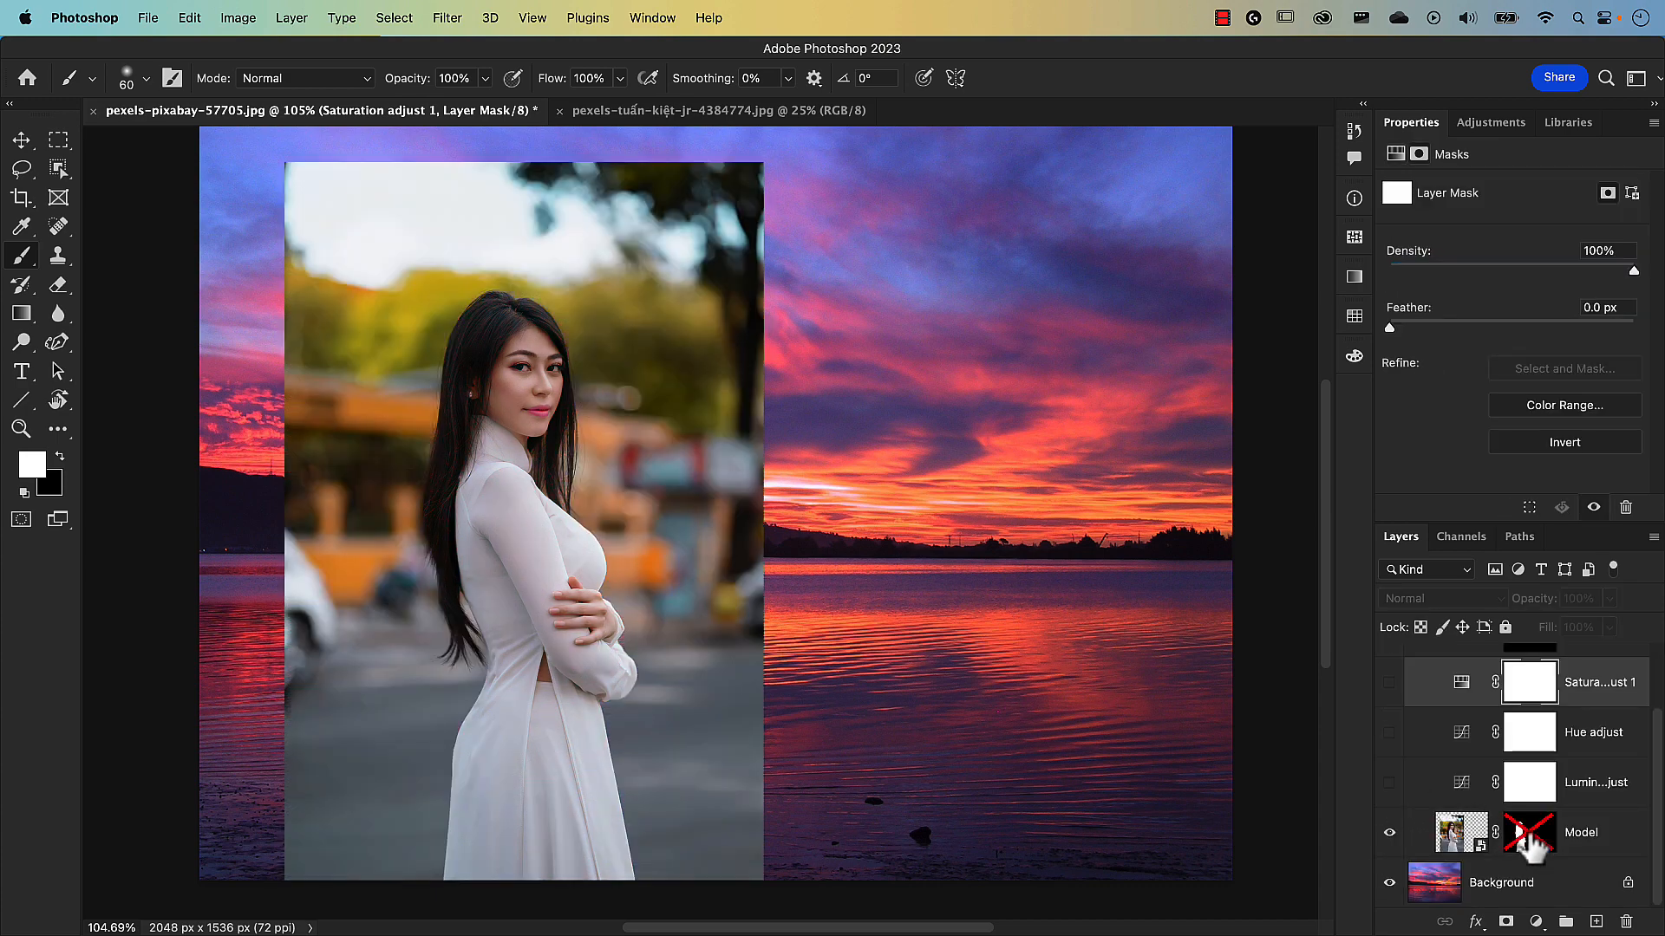
click(1390, 833)
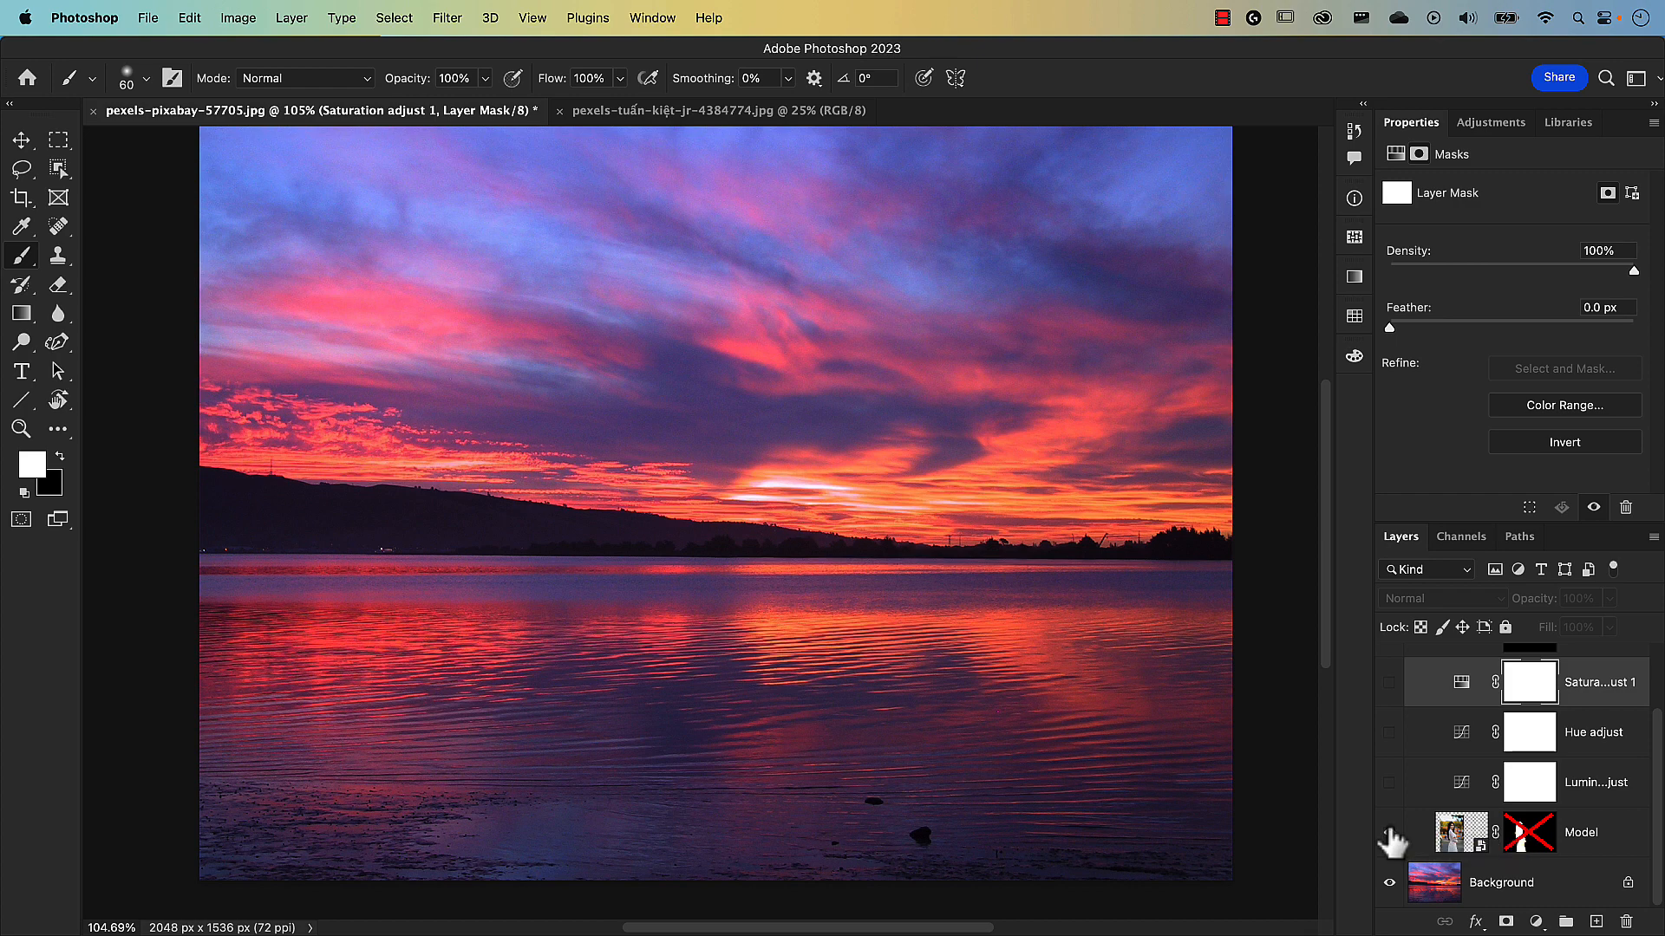
click(1390, 834)
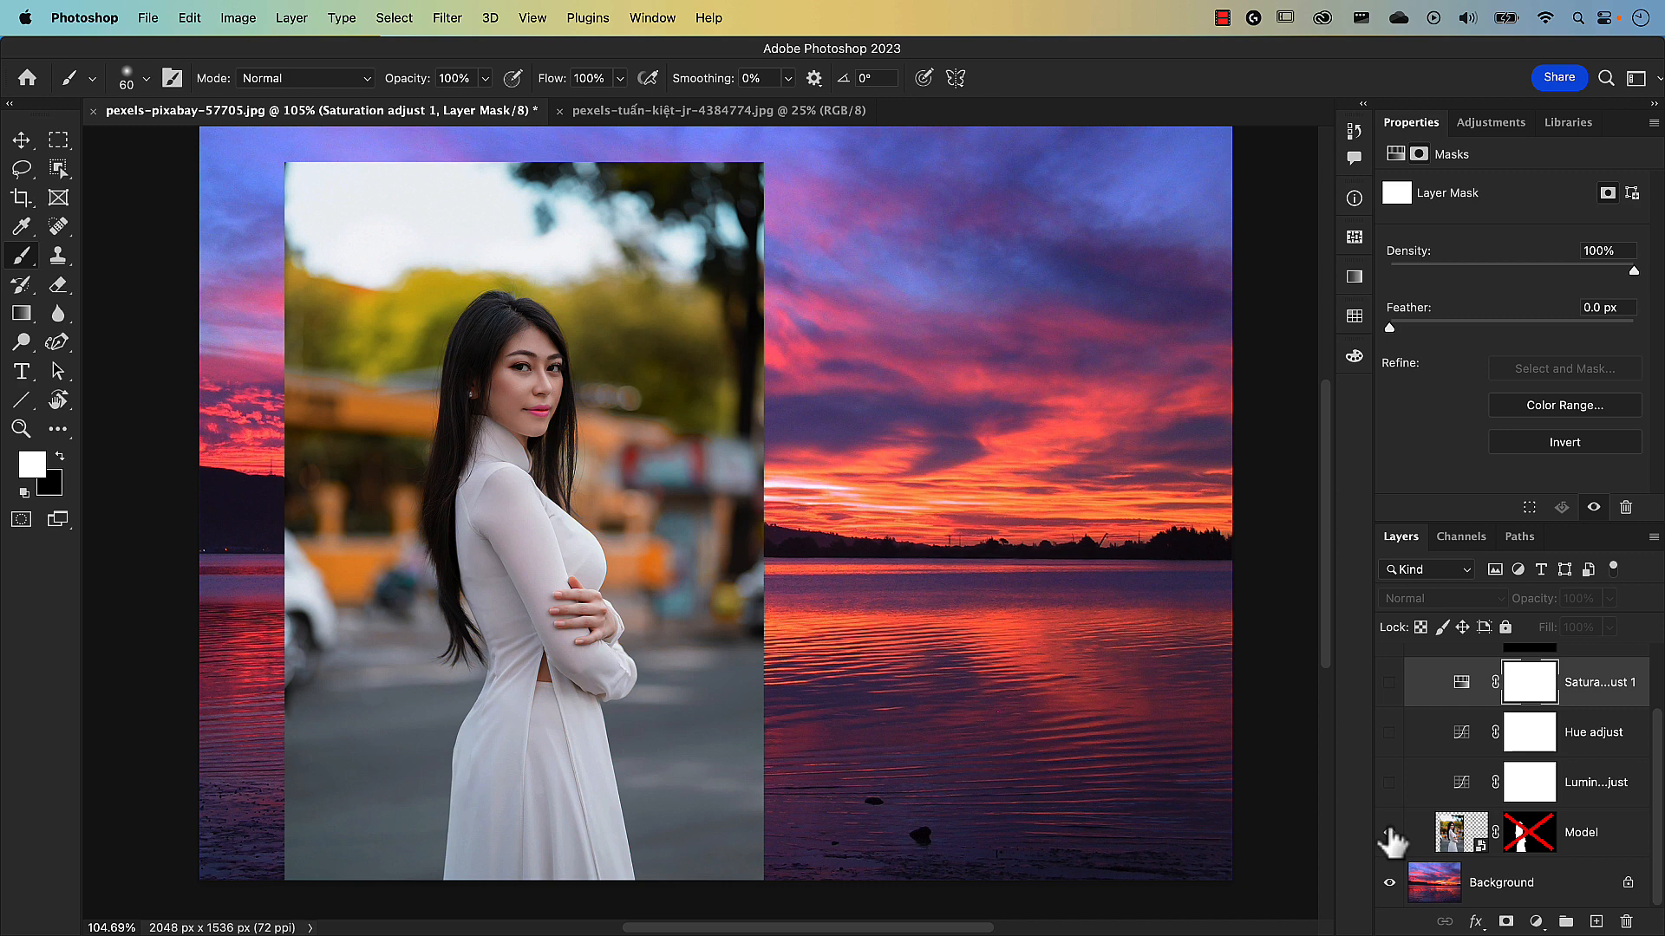
shift+click(1528, 838)
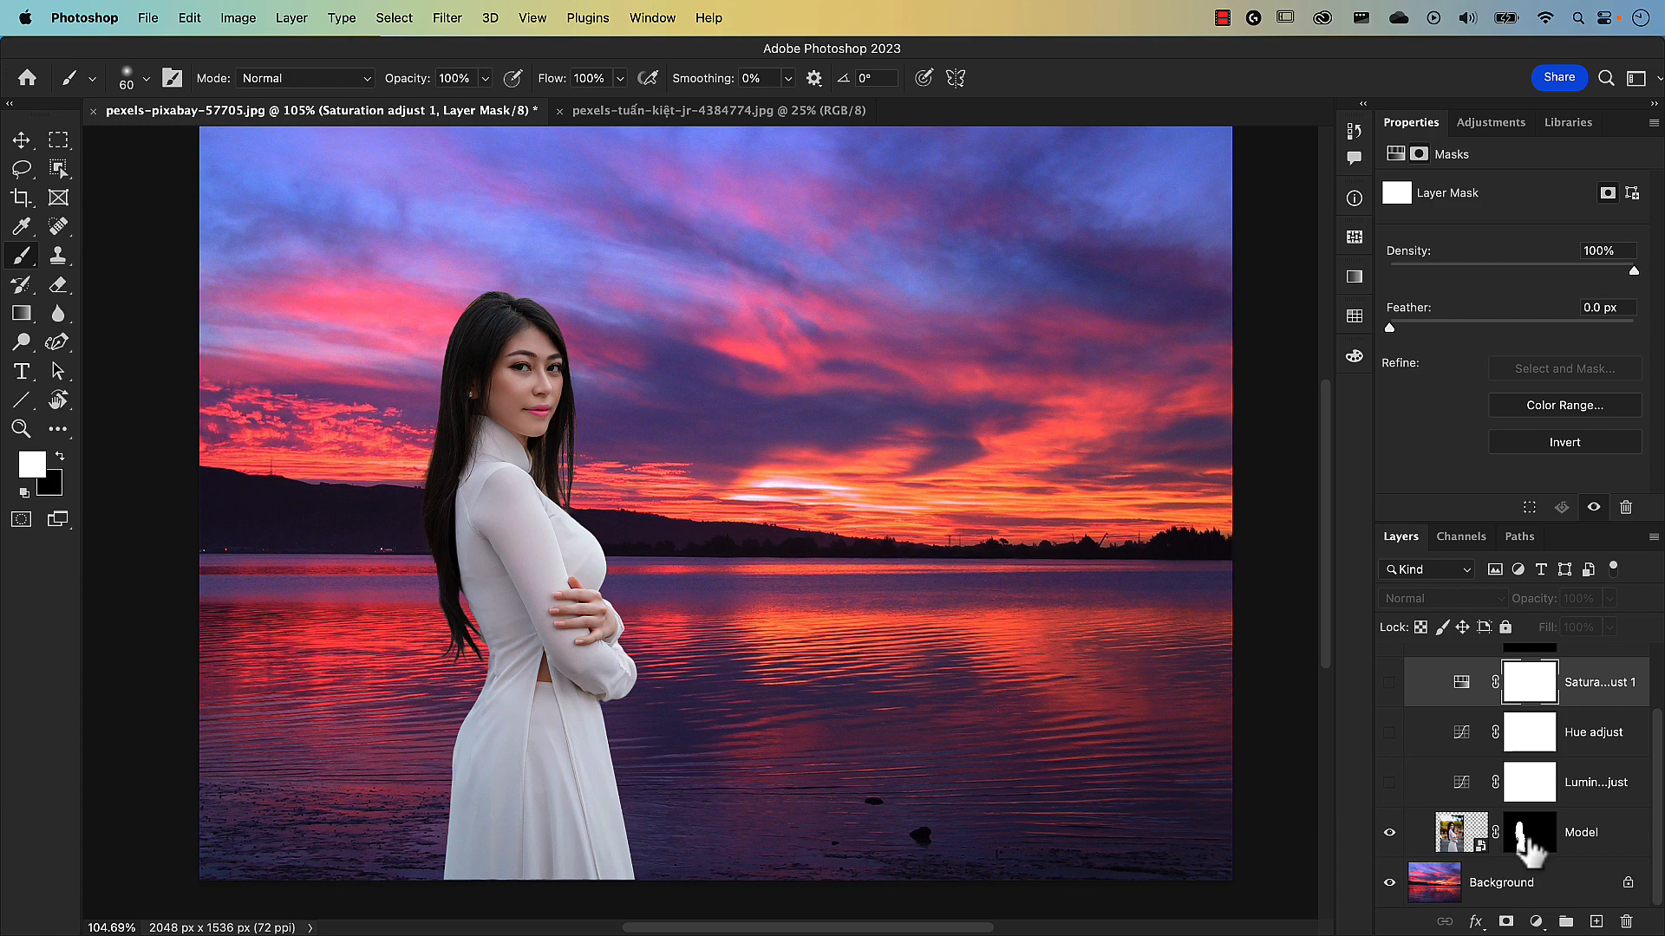
Show the Luminosity adjust, Hue adjust and both Saturation adjust layers in the Model adjustments group.
click(1389, 783)
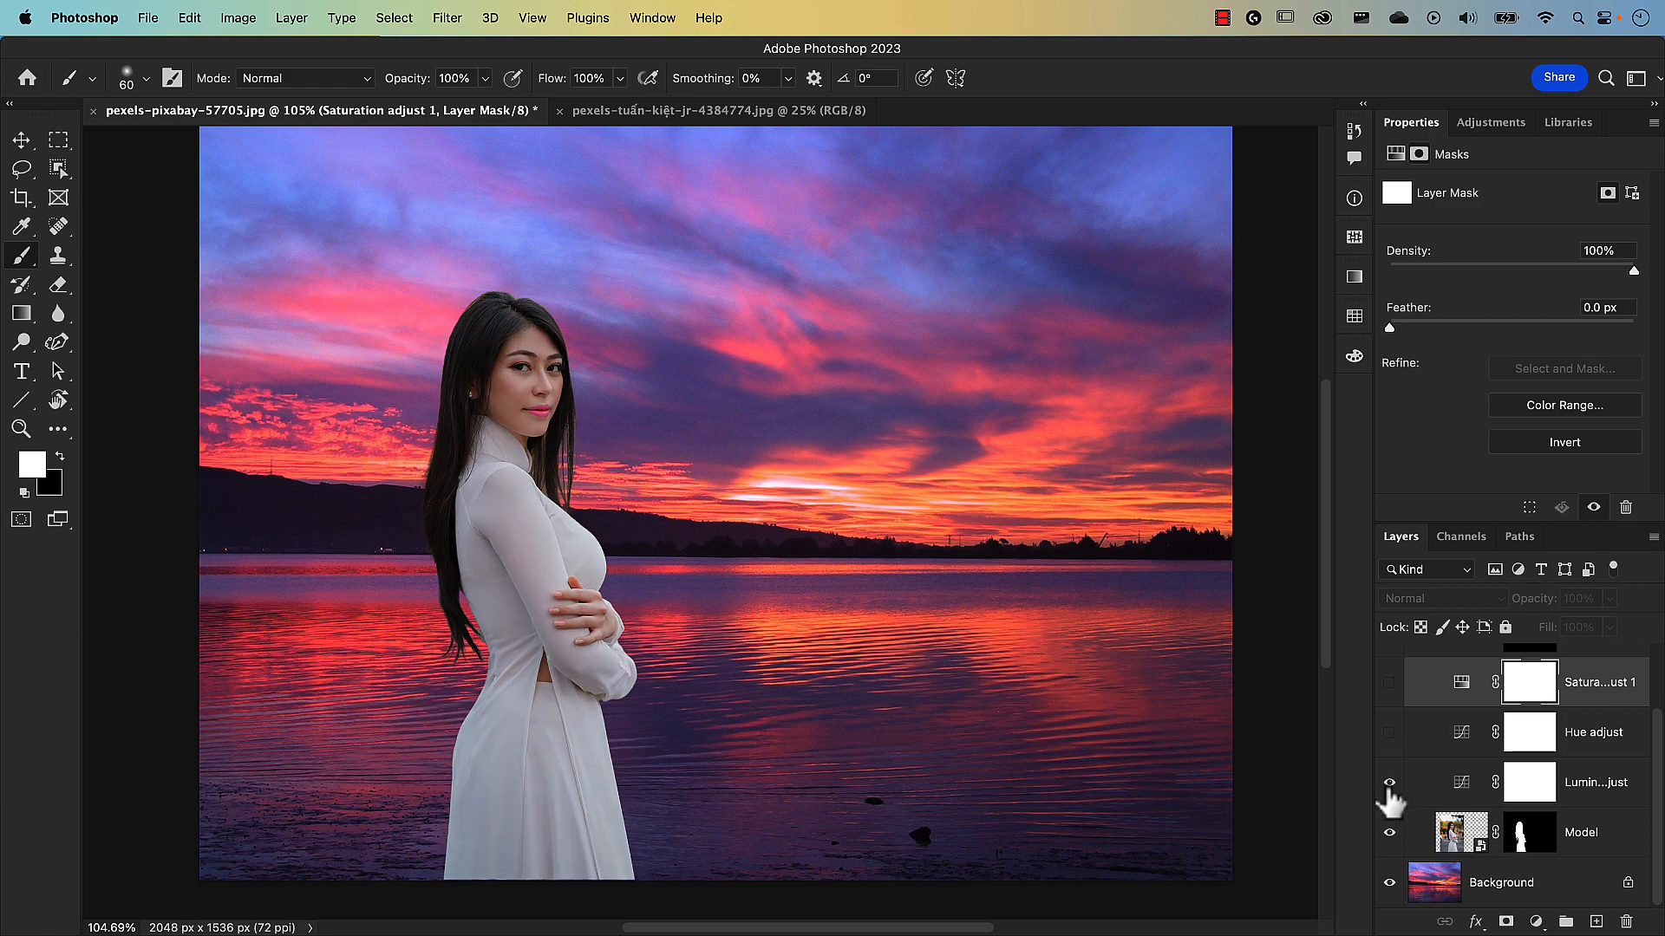
click(1389, 734)
click(1389, 683)
scroll(1387, 694, up, 1)
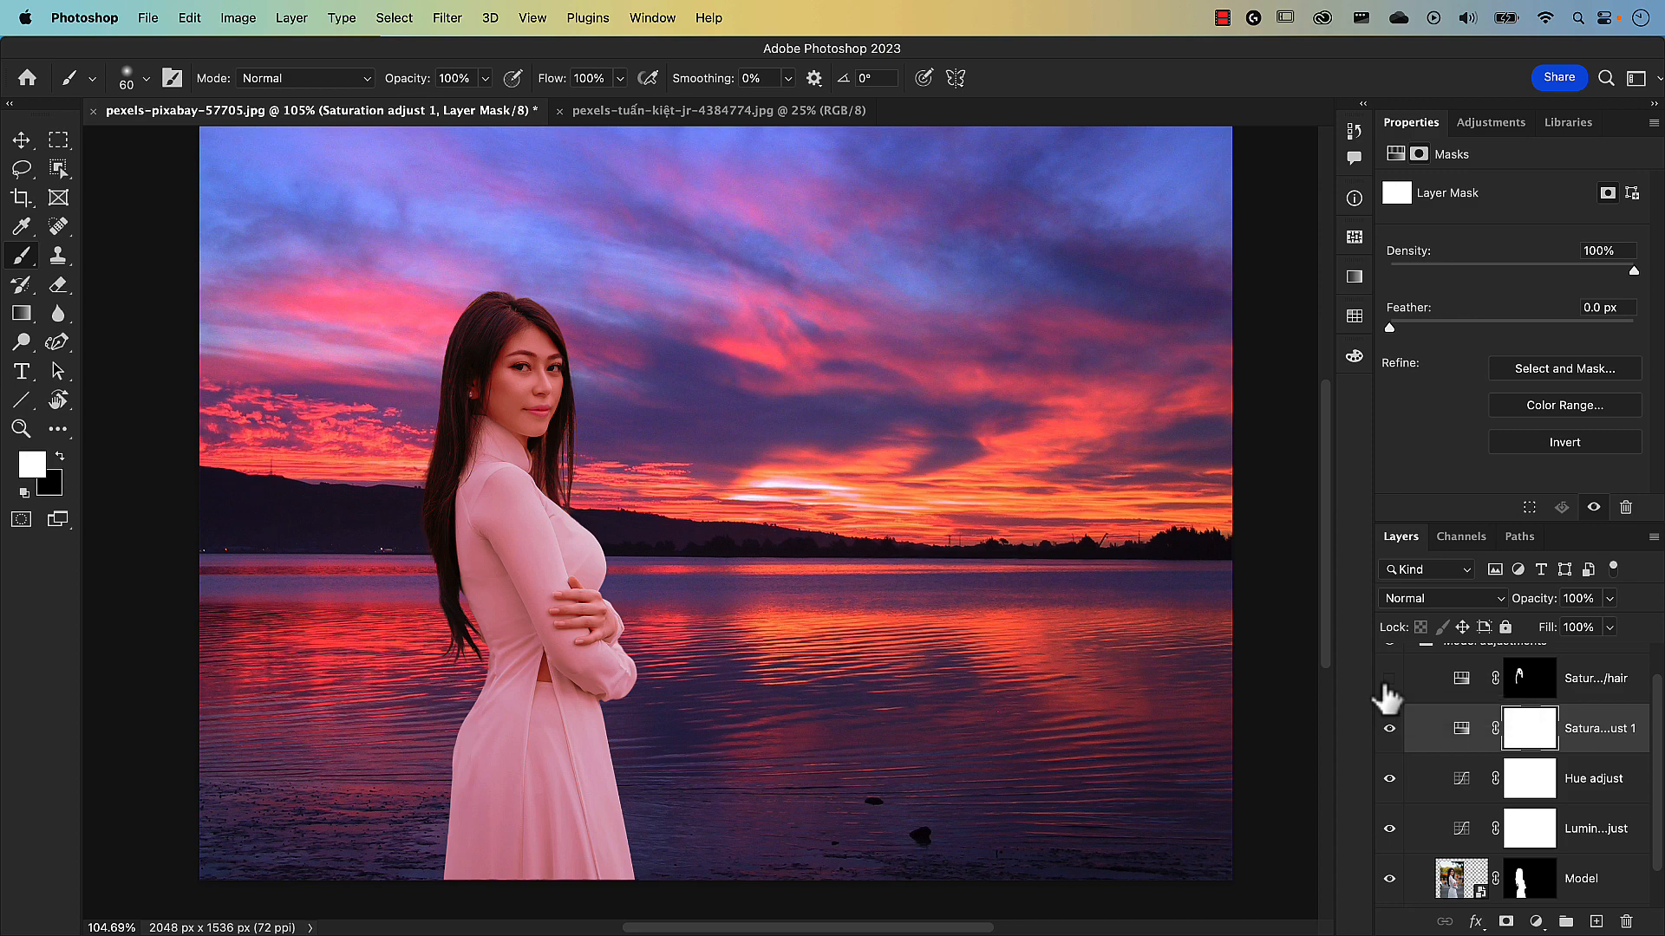
click(1389, 679)
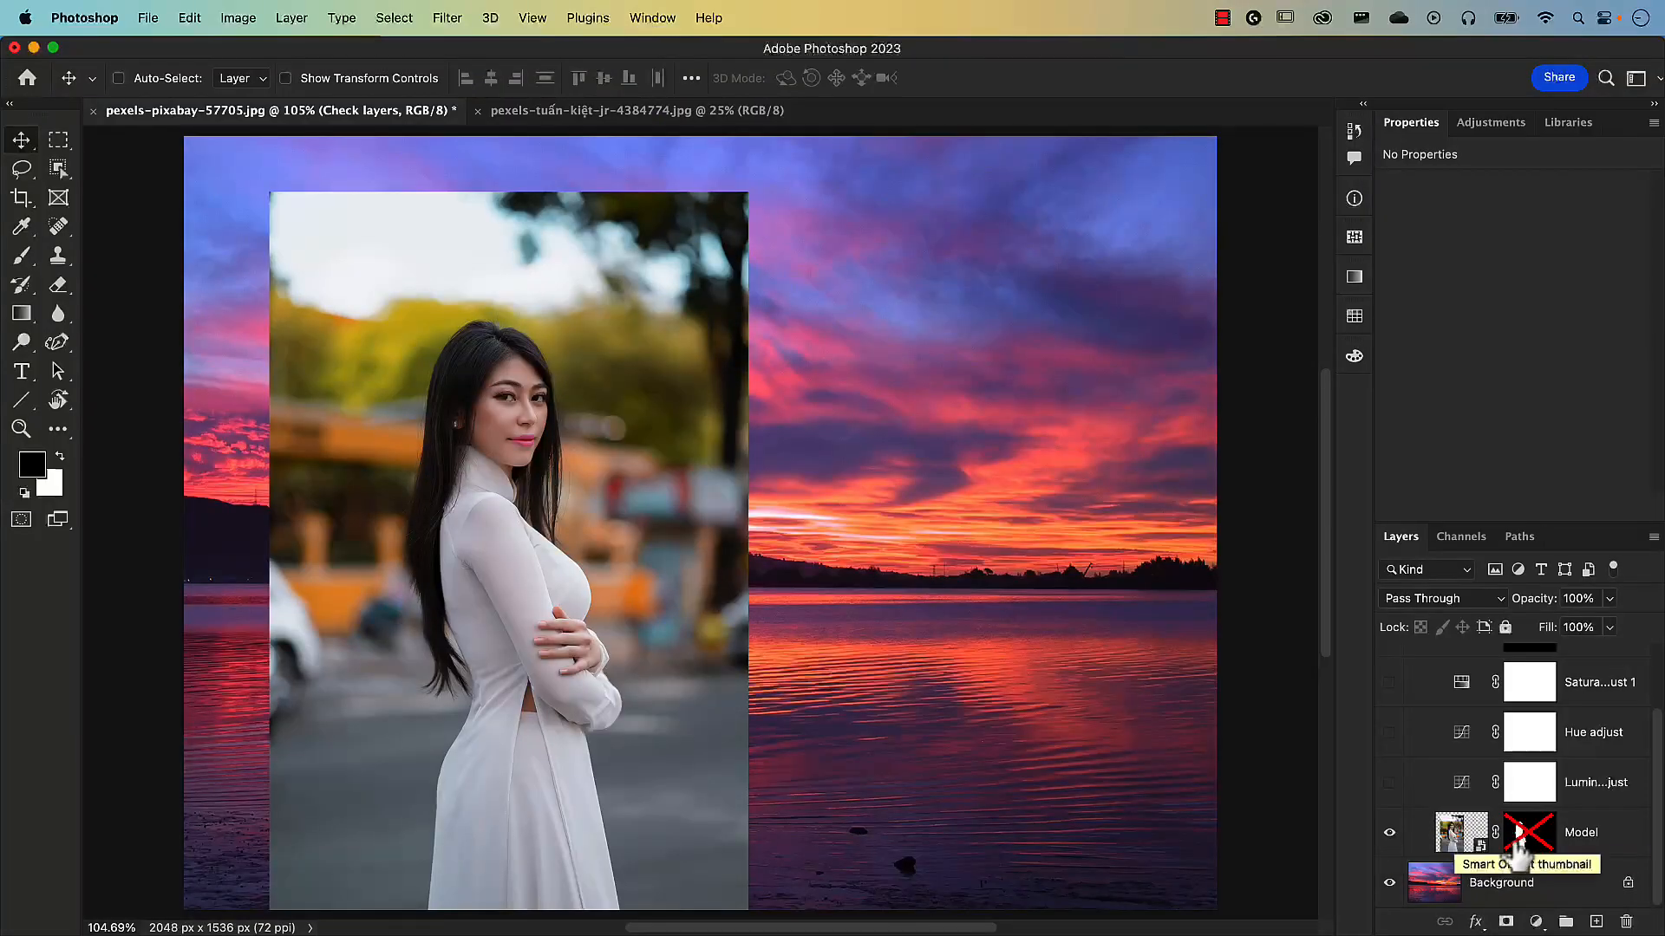
Re-enable the Model layer's mask and show the Luminosity adjust and Hue adjust layers.
shift+click(1525, 841)
drag(1389, 783, 1392, 728)
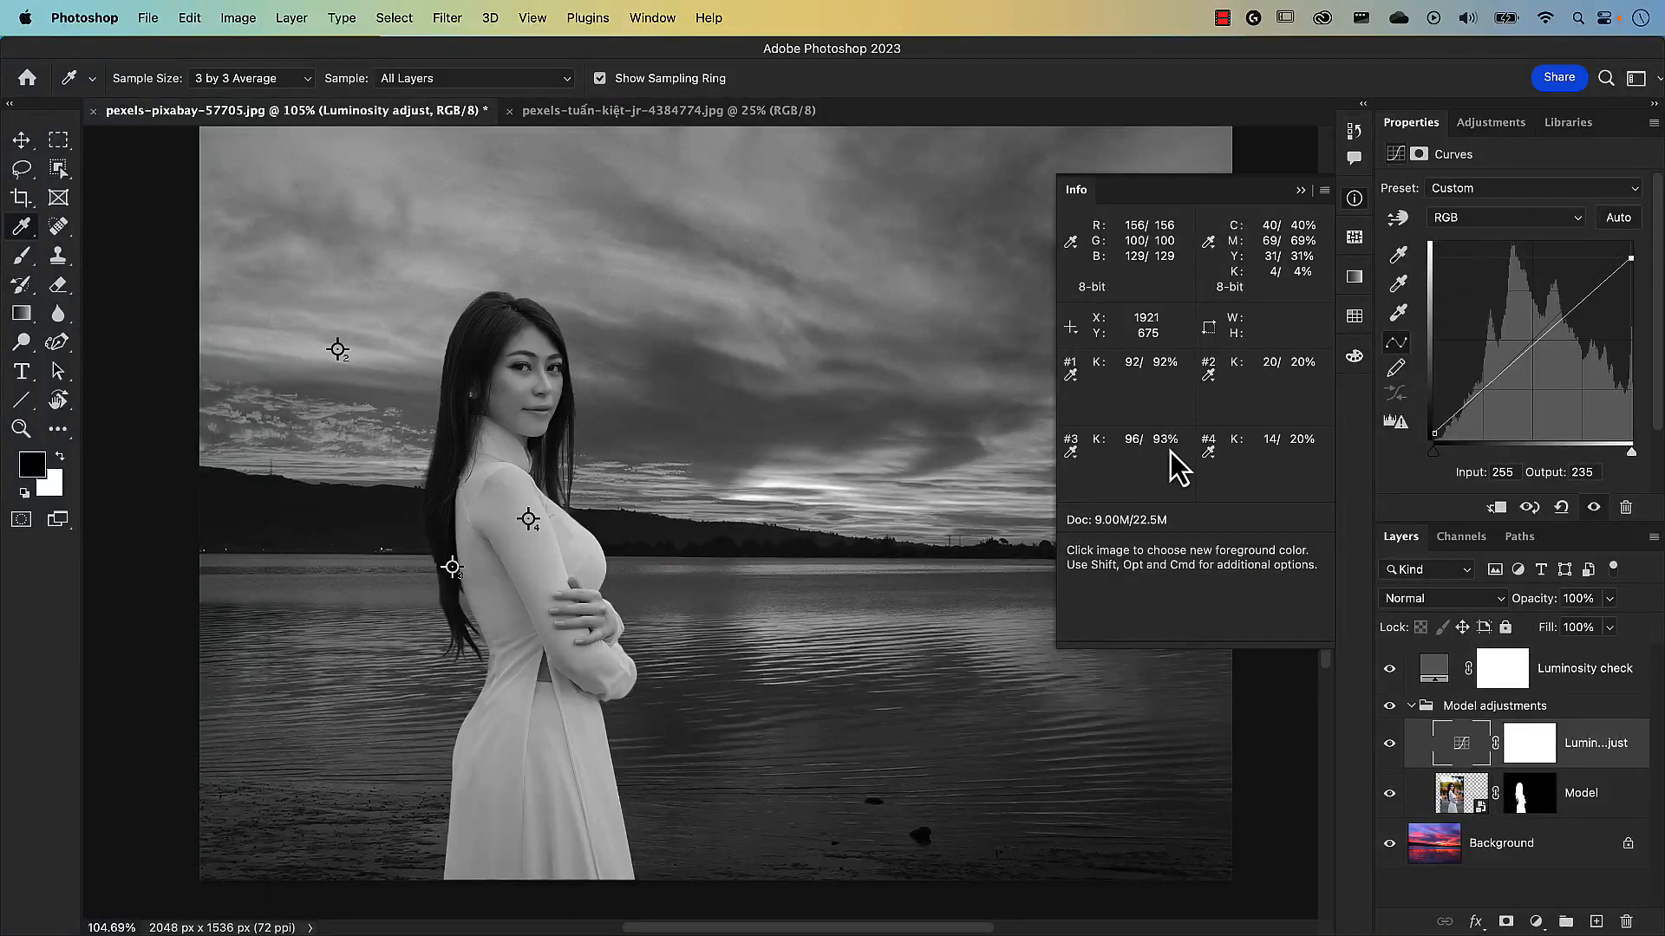
Close the Info readout and hide the Luminosity check layer.
click(1355, 198)
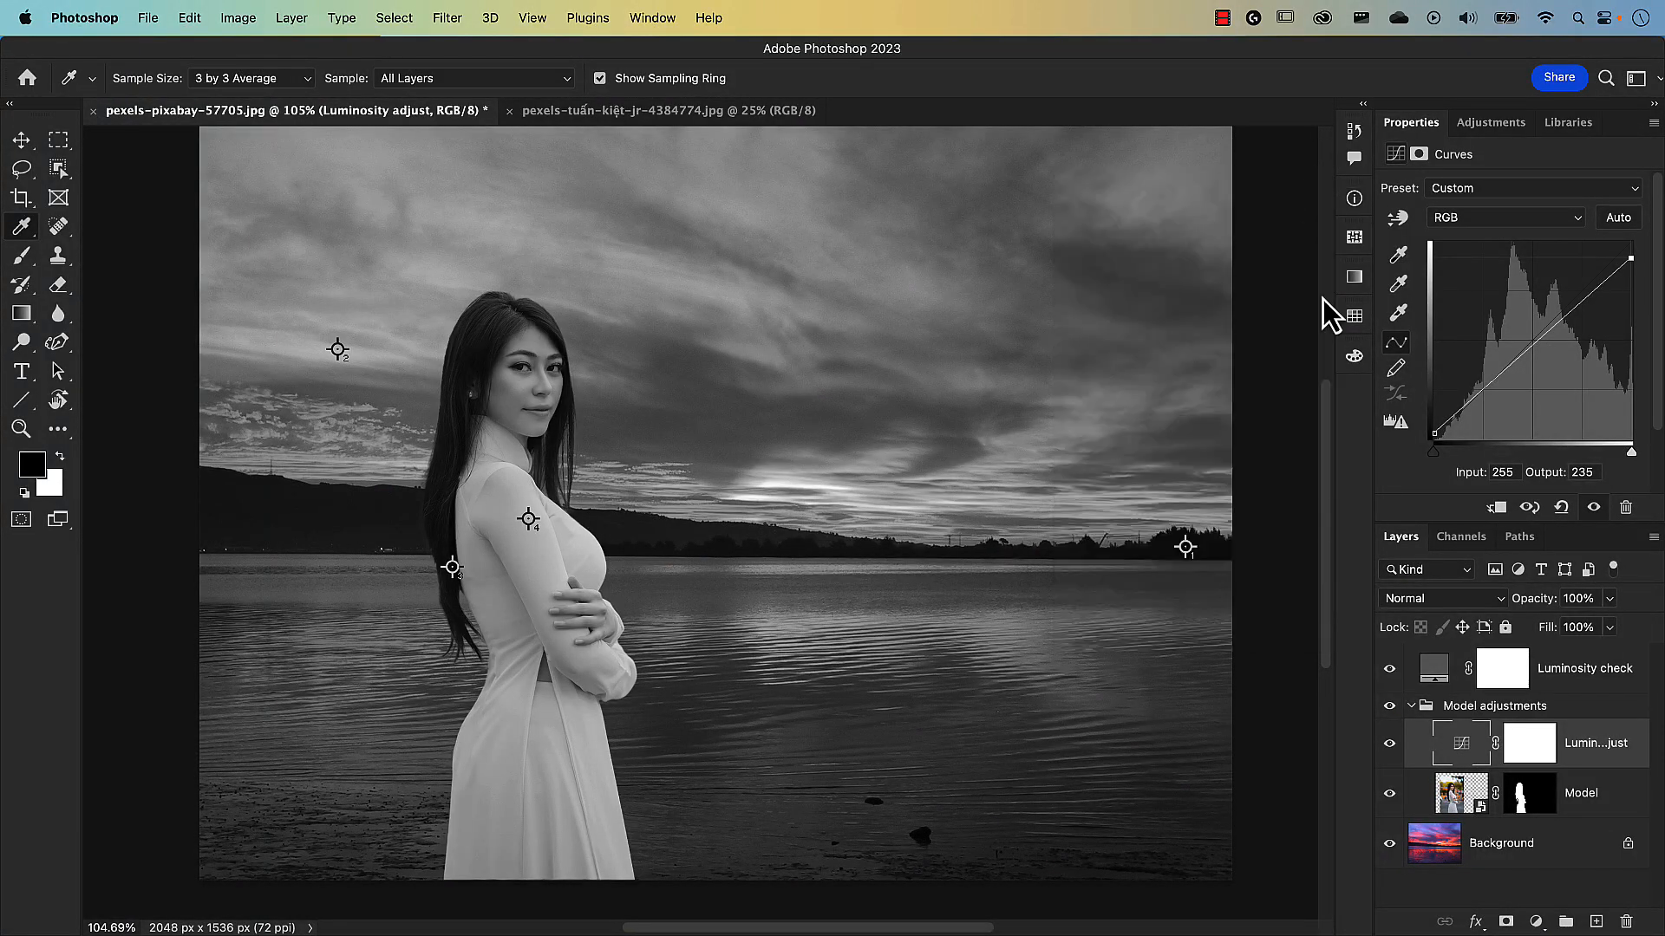
click(1389, 669)
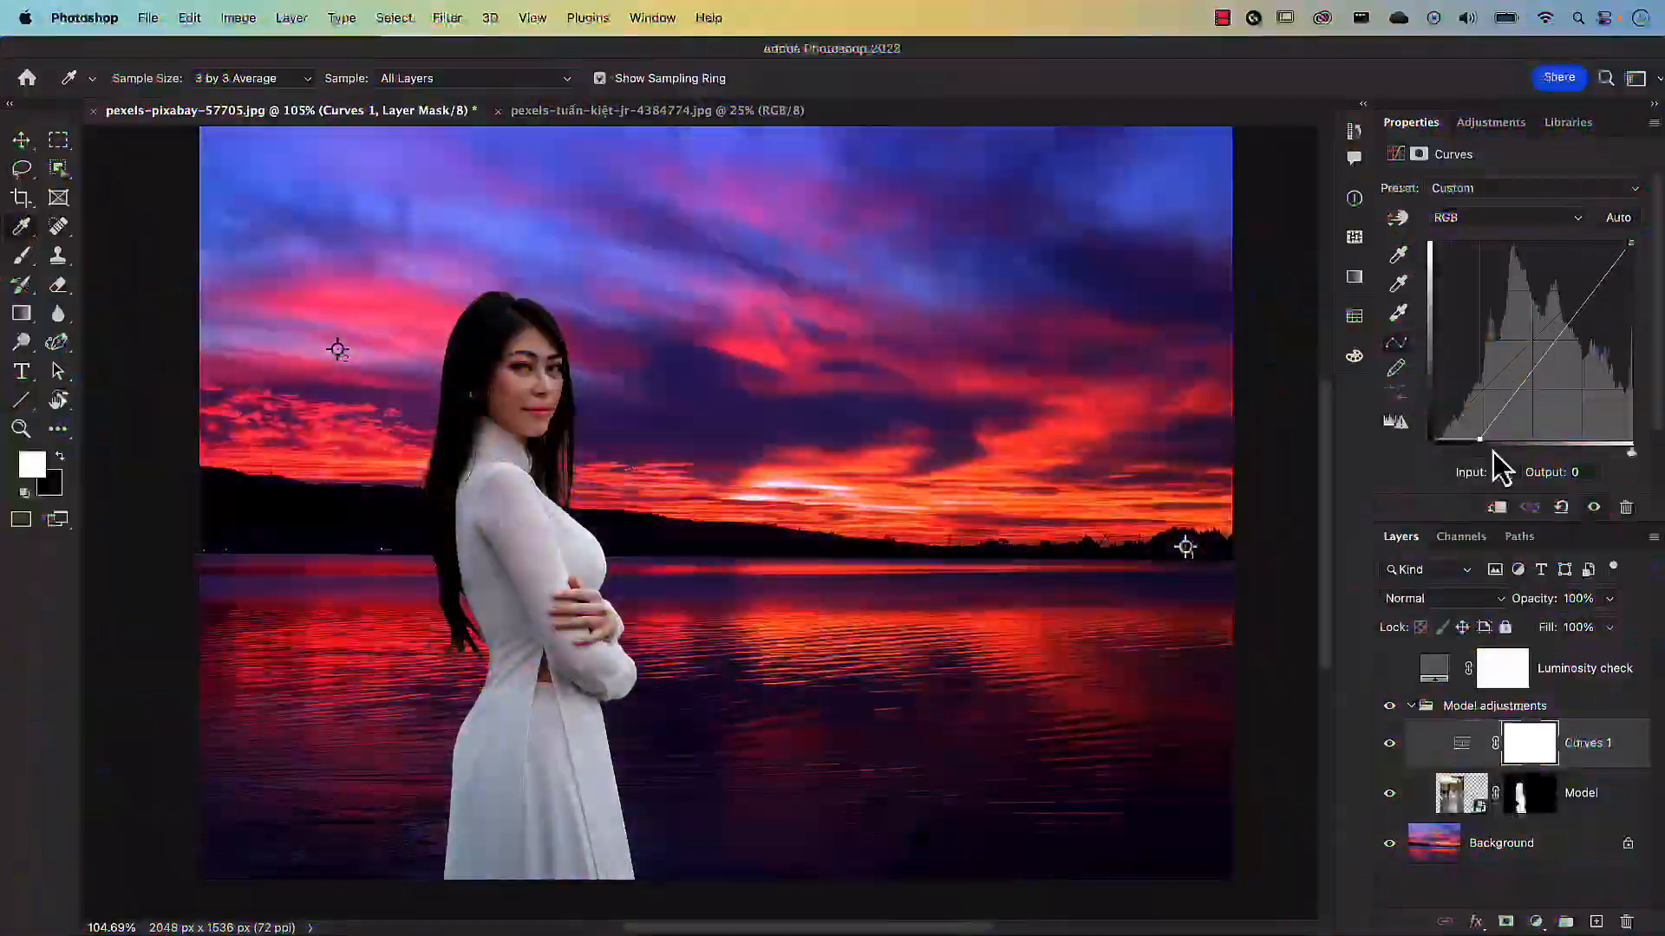
Move the black point of the Curves 1 layer's RGB curve inward to darken the shadows.
drag(1494, 460, 1534, 453)
click(1447, 707)
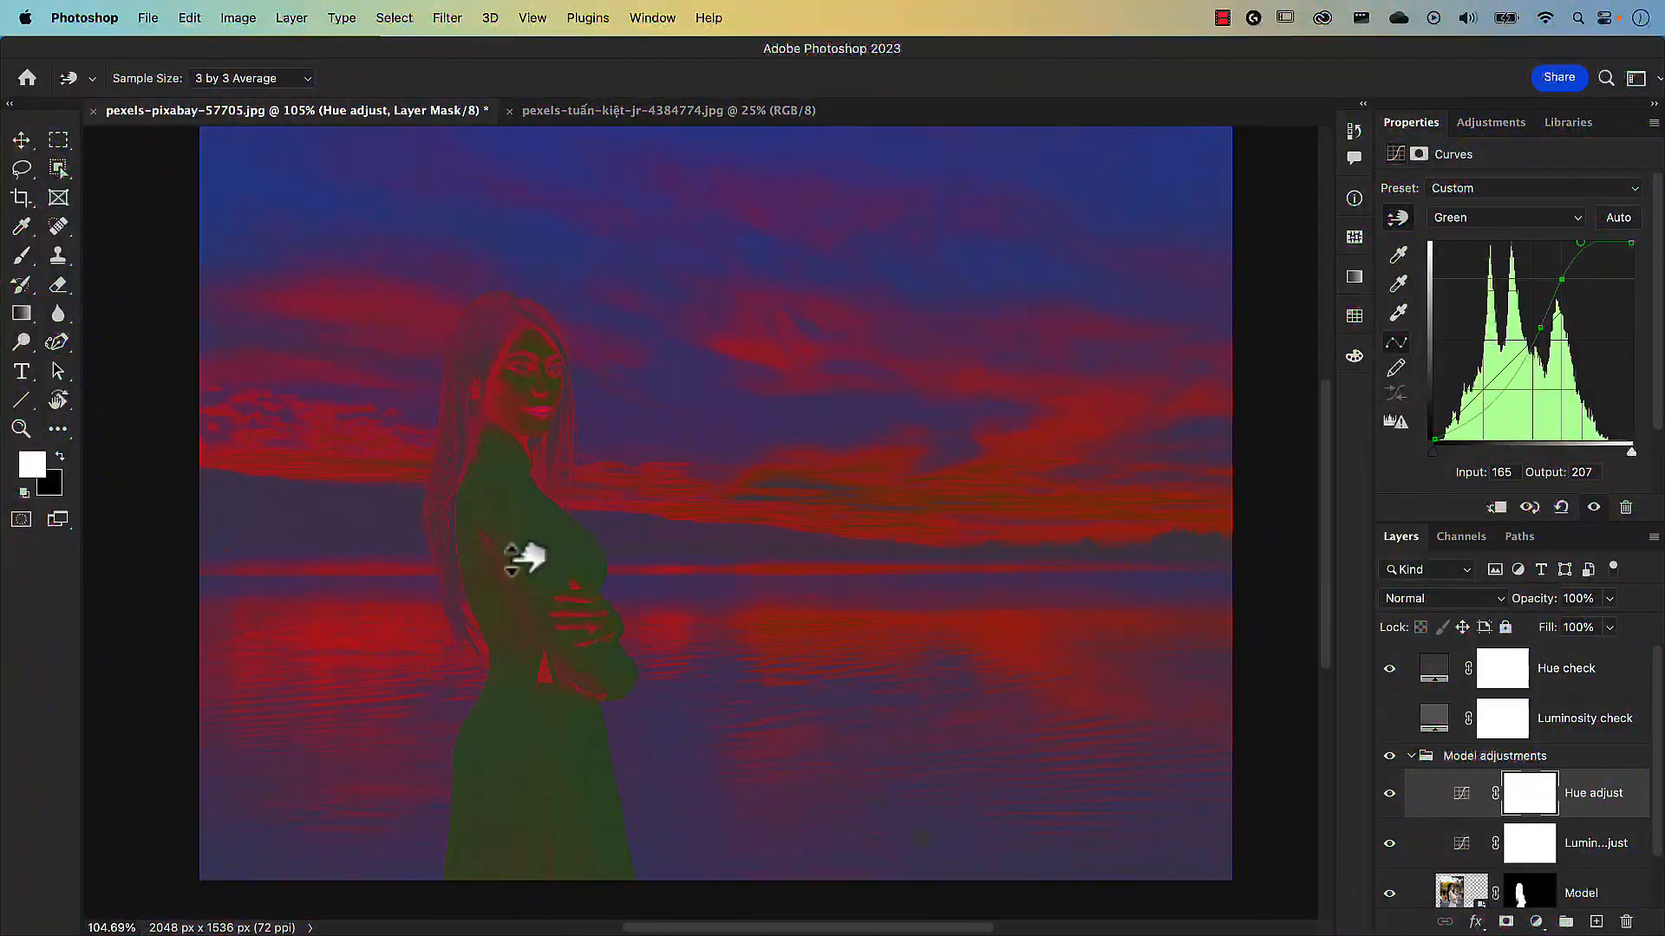
Adjust the Hue adjust layer's Green curve by sampling the dress and hair on the image, and switch to the Blue channel.
drag(524, 558, 528, 595)
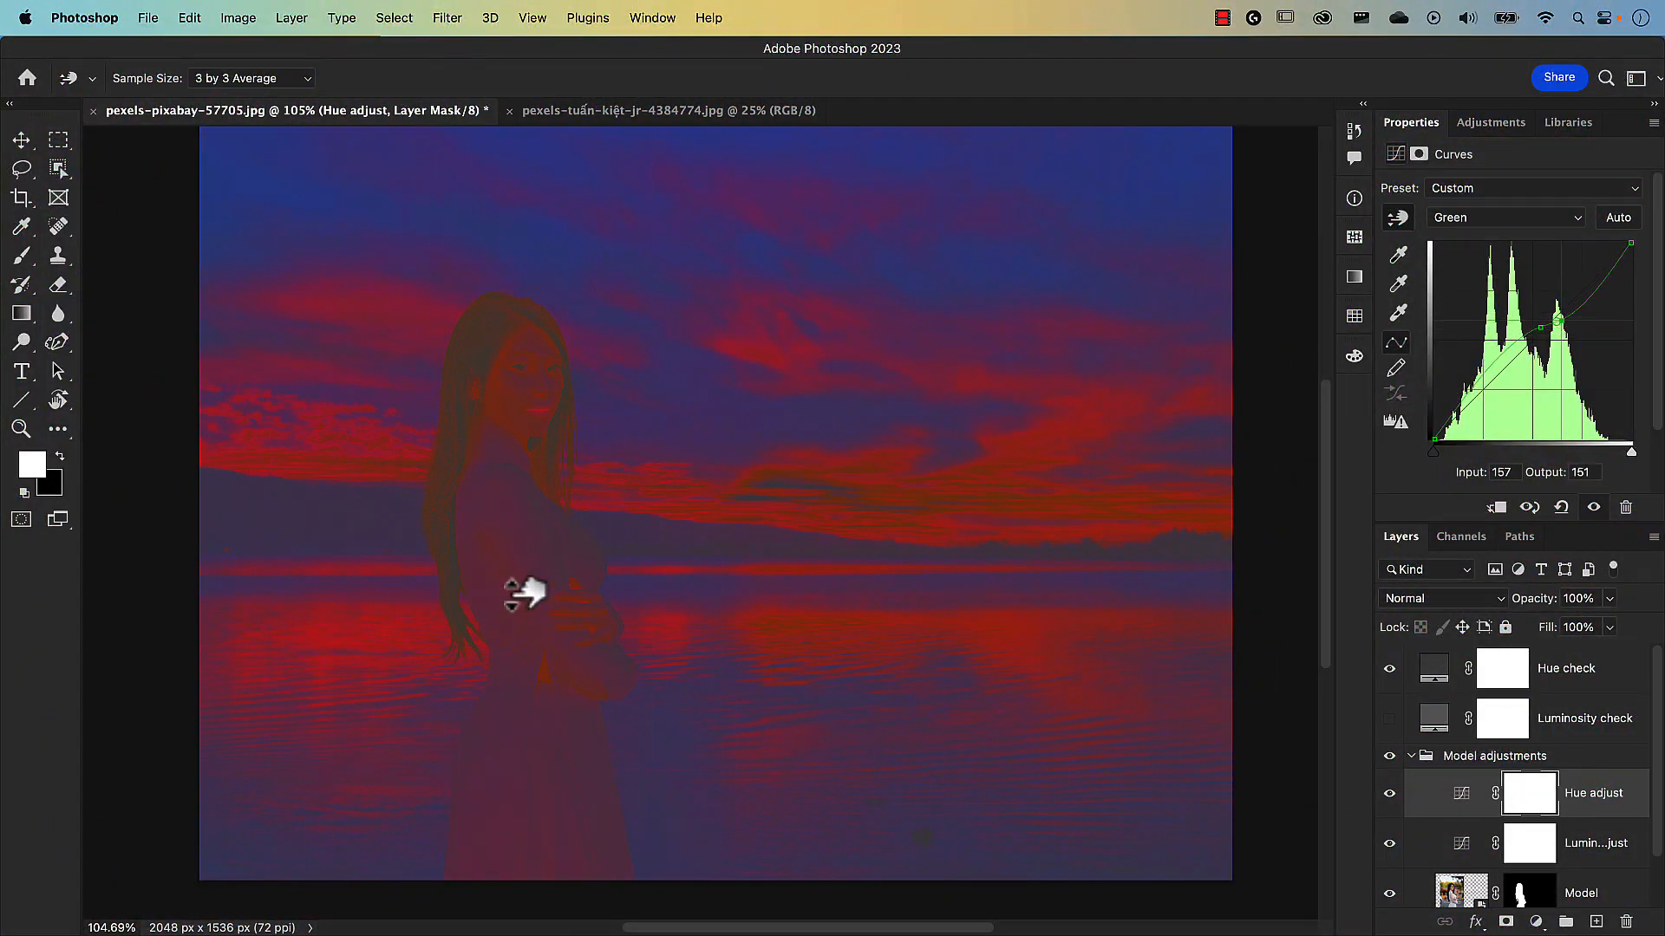
mouse_move(475, 349)
mouse_down()
mouse_move(475, 377)
mouse_move(476, 329)
mouse_move(475, 351)
mouse_up()
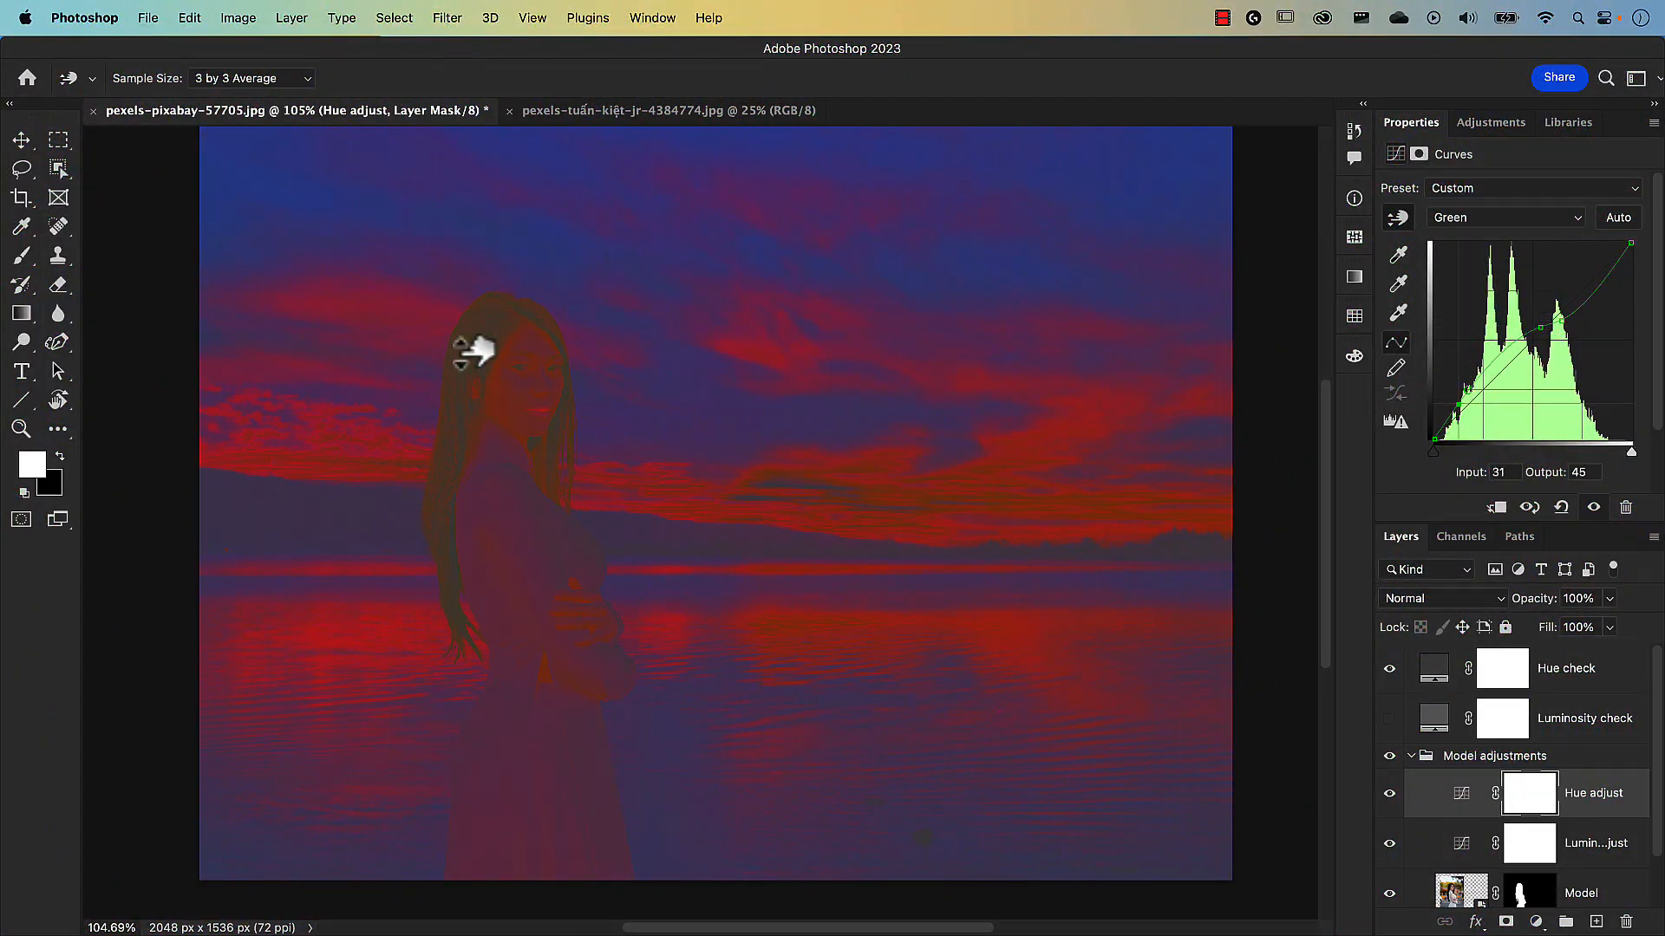
click(1457, 217)
click(1465, 233)
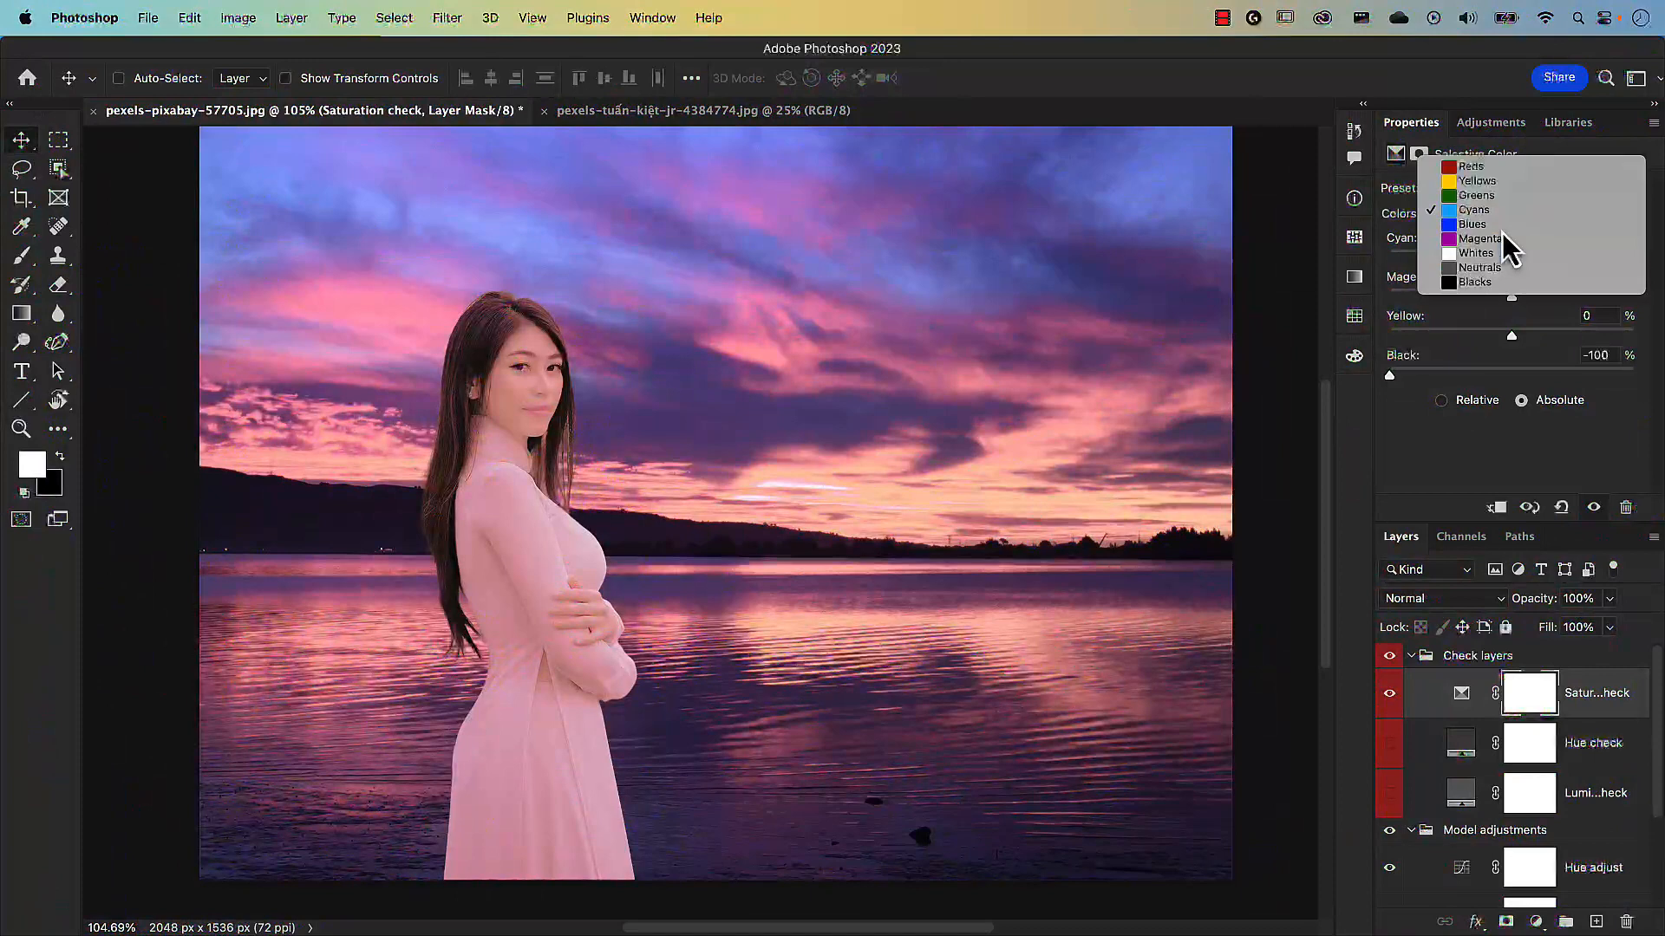
Set Black to -100% for the Blues in the Saturation check layer's Selective Color settings and choose the Magentas.
click(1499, 224)
drag(1512, 373, 1389, 386)
click(1486, 214)
click(1495, 225)
Set Black to +100% for the Whites and the Blacks in the Saturation check layer.
click(1493, 214)
click(1502, 227)
drag(1512, 374, 1634, 375)
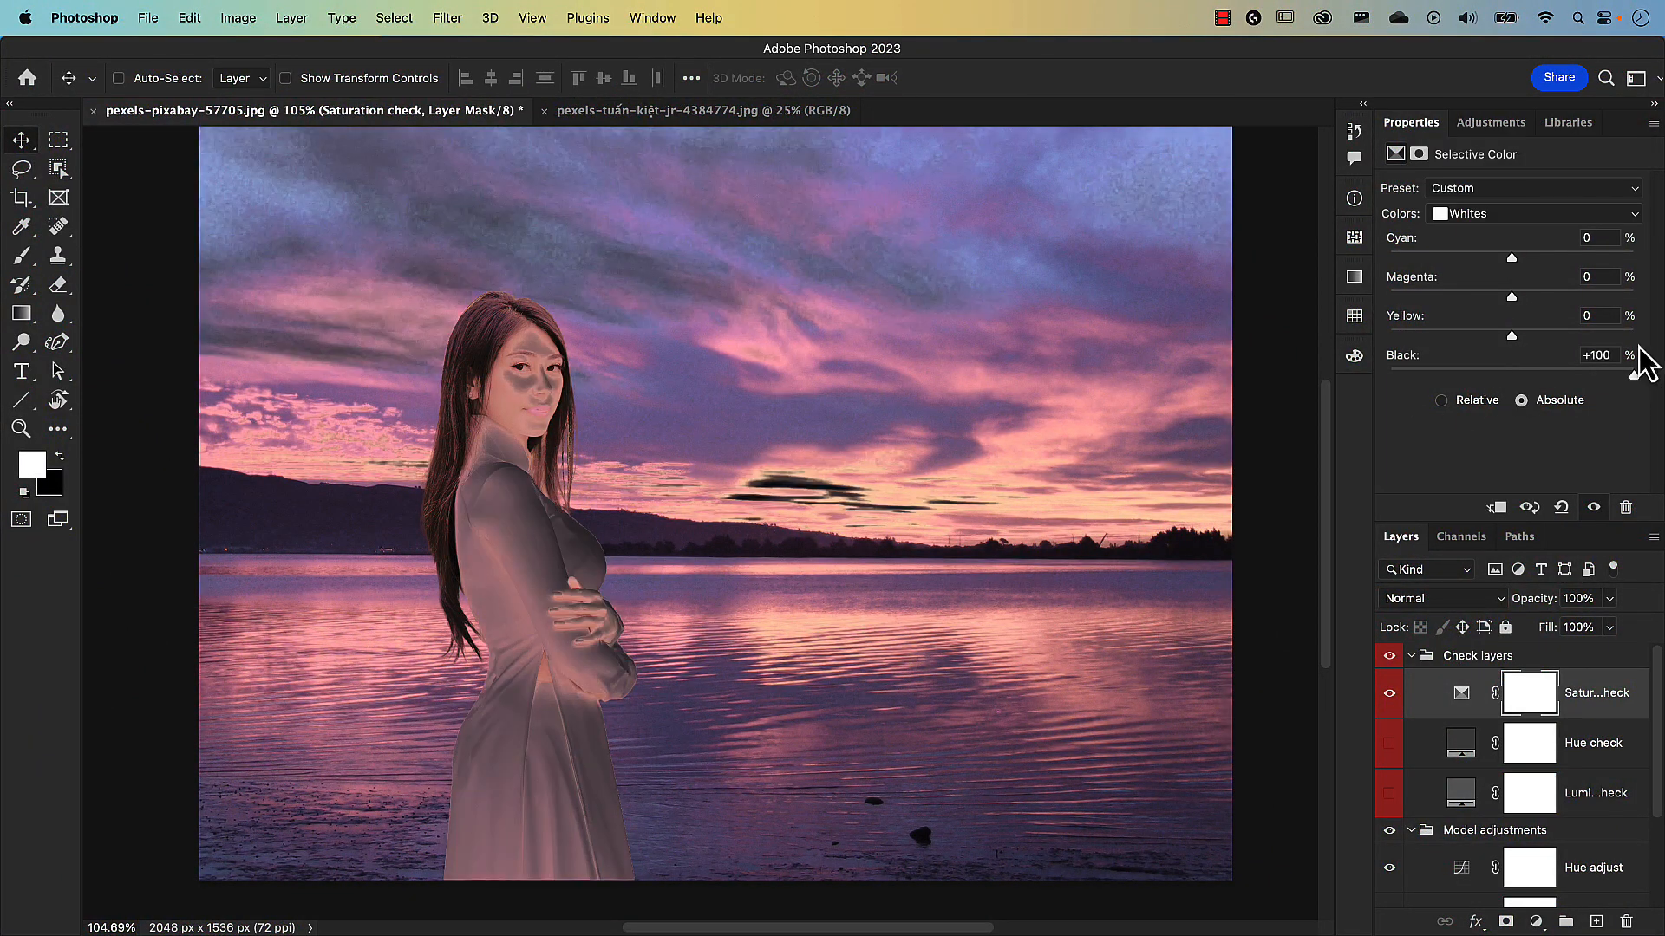
click(1534, 214)
click(1492, 250)
drag(1512, 373, 1634, 375)
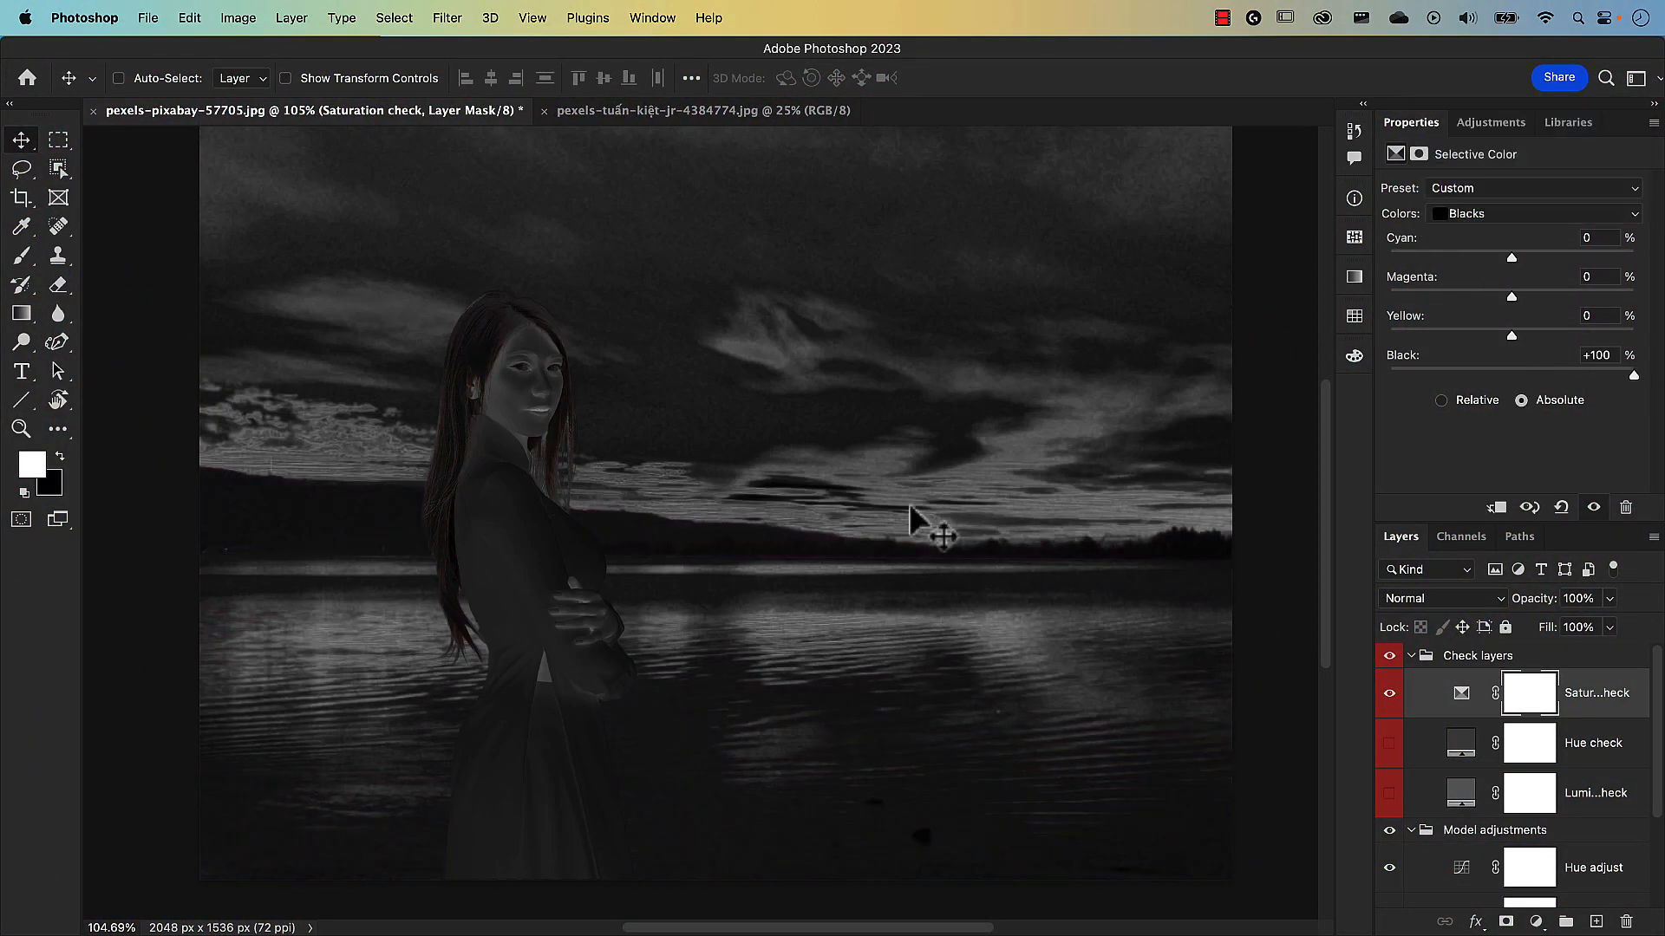